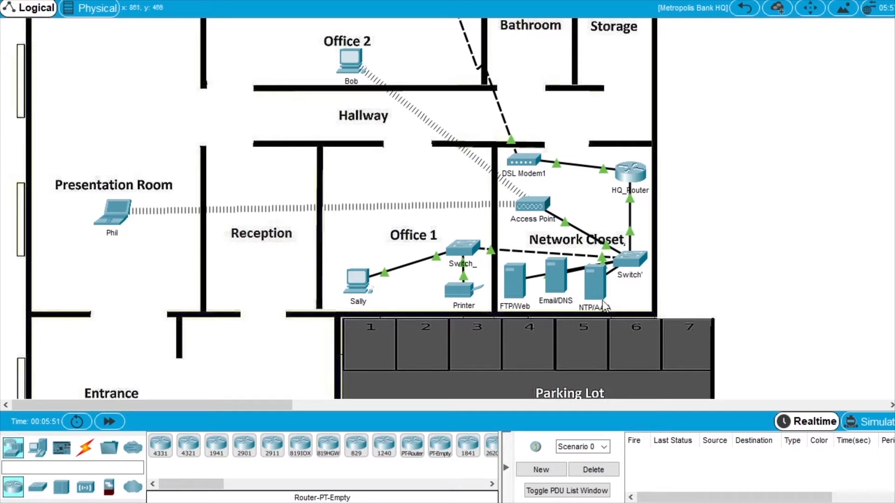
Turn the FTP service on in the FTP/Web server's FTP settings.
click(515, 278)
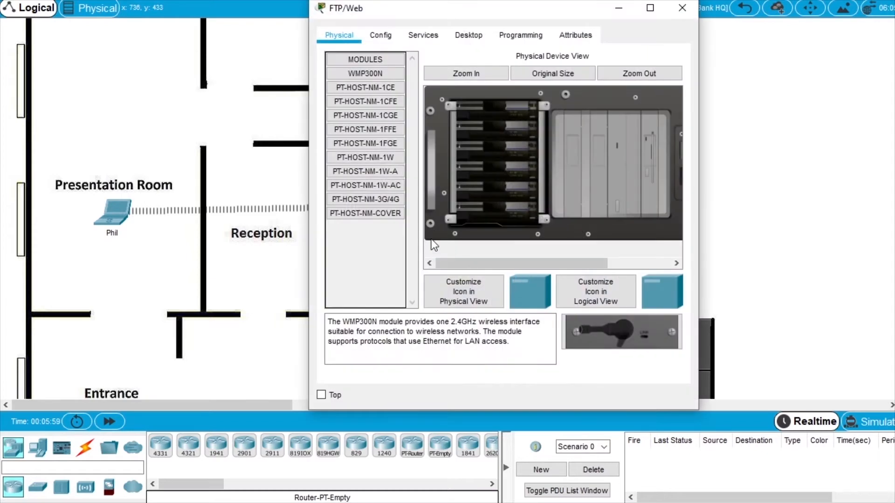
drag(308, 196, 167, 200)
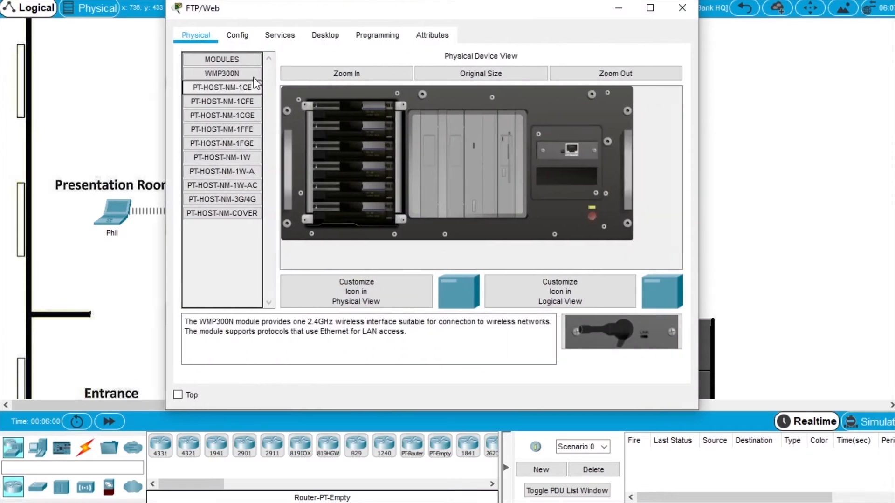
click(279, 35)
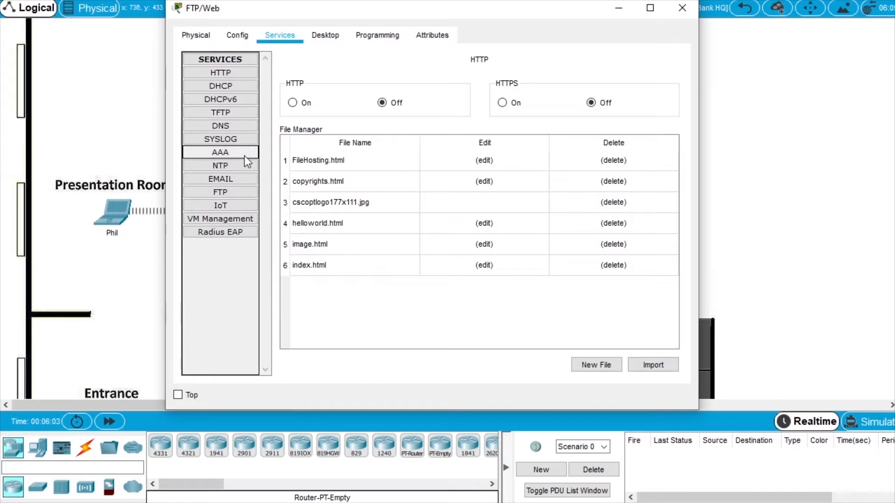
click(234, 193)
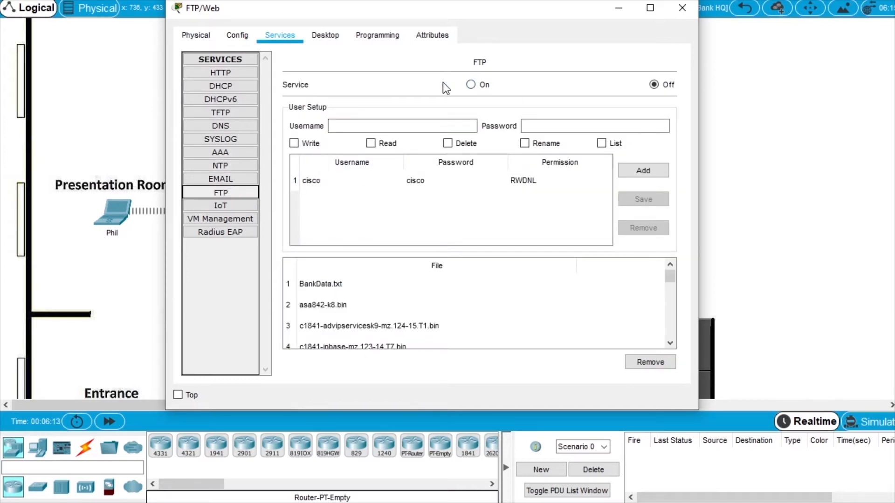
click(471, 85)
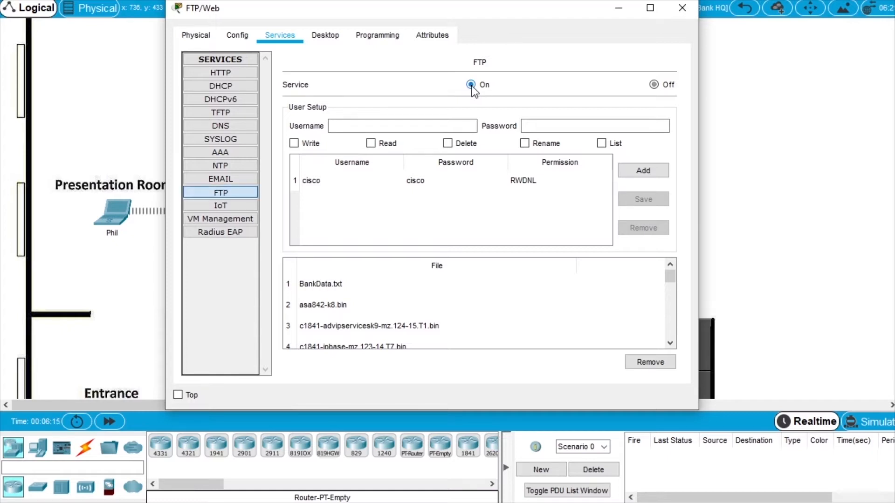
click(352, 124)
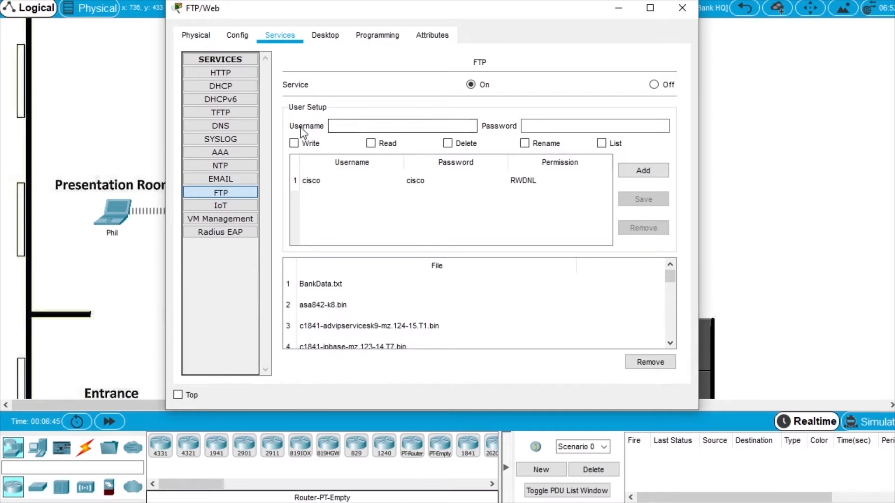
Add the first FTP user with its password and full write, read, delete, rename, list permissions.
click(378, 124)
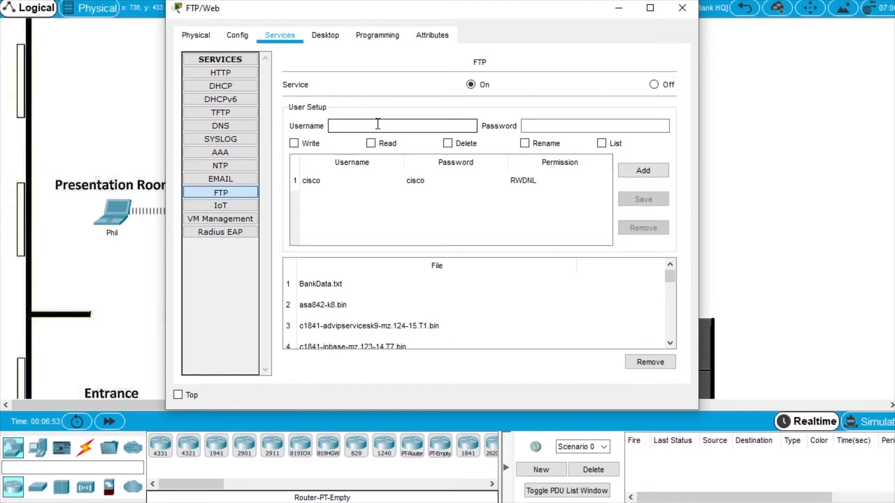
text(bob)
click(562, 126)
text(ciscvo)
key(BackSpace)
key(BackSpace)
text(o)
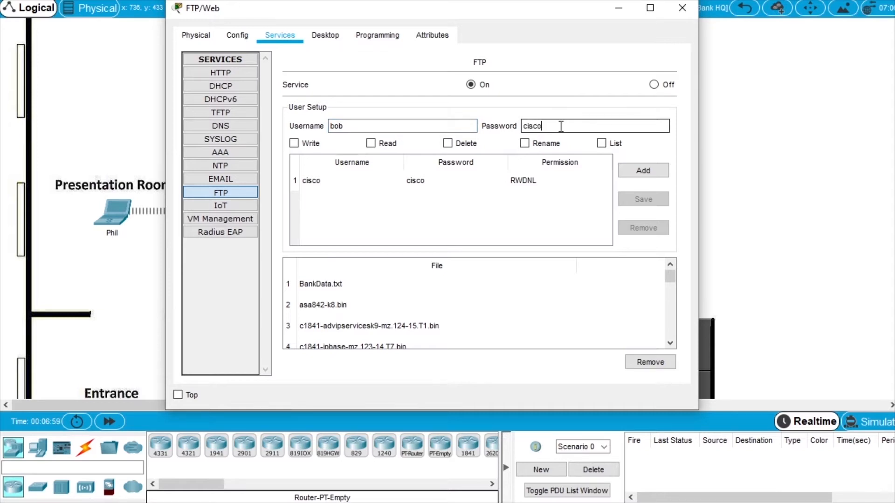
text(123)
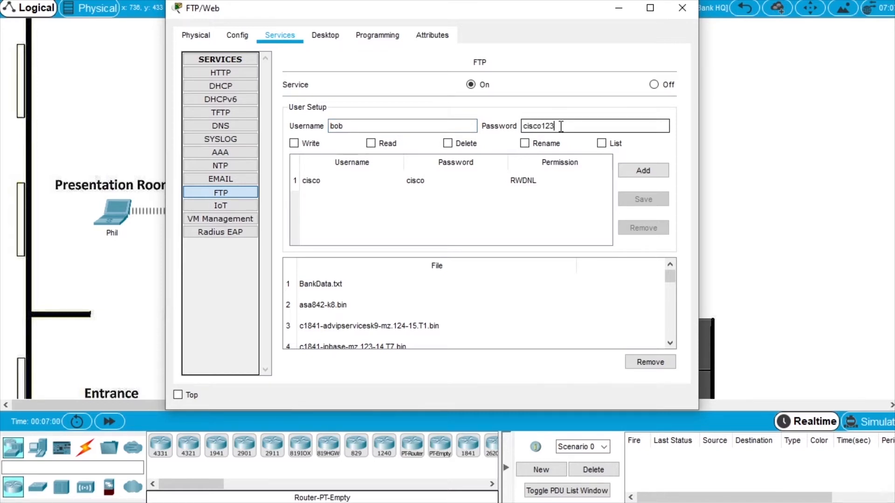
click(299, 143)
click(387, 143)
click(469, 145)
click(535, 143)
click(611, 145)
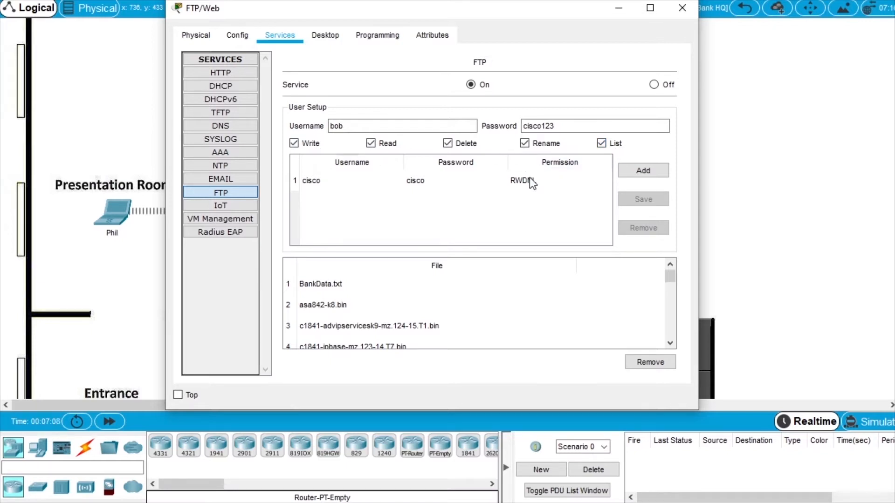
click(648, 171)
Add a second FTP user with its password and all five permissions granted.
click(352, 124)
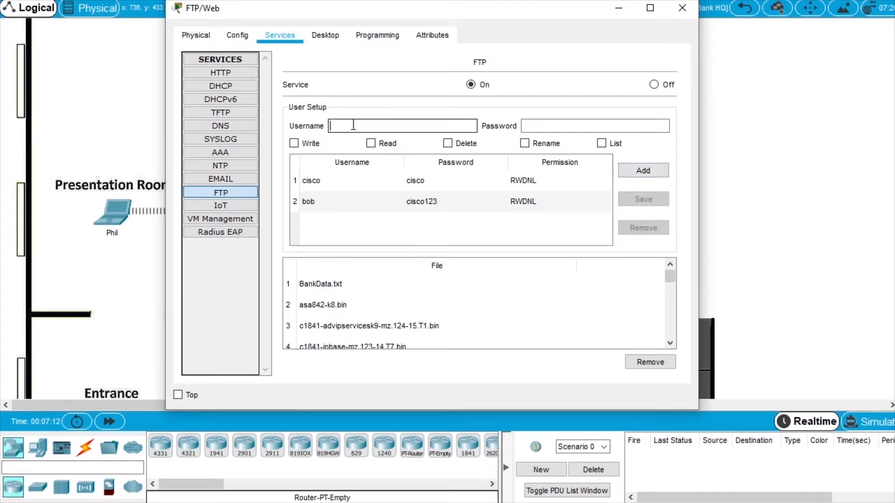
text(mary)
click(536, 125)
text(cisco123)
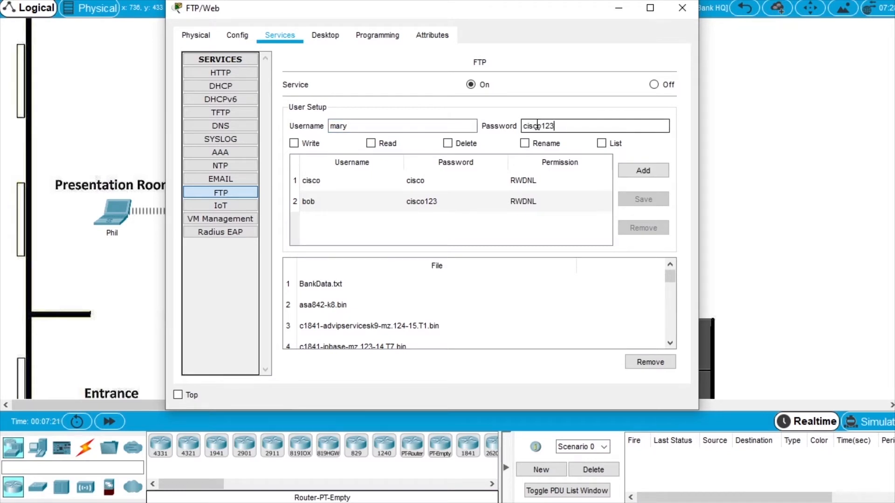
click(308, 144)
click(372, 144)
click(463, 145)
click(545, 144)
click(605, 145)
click(644, 172)
Add a third FTP user with full permissions, then bring up the HTTP settings.
click(383, 127)
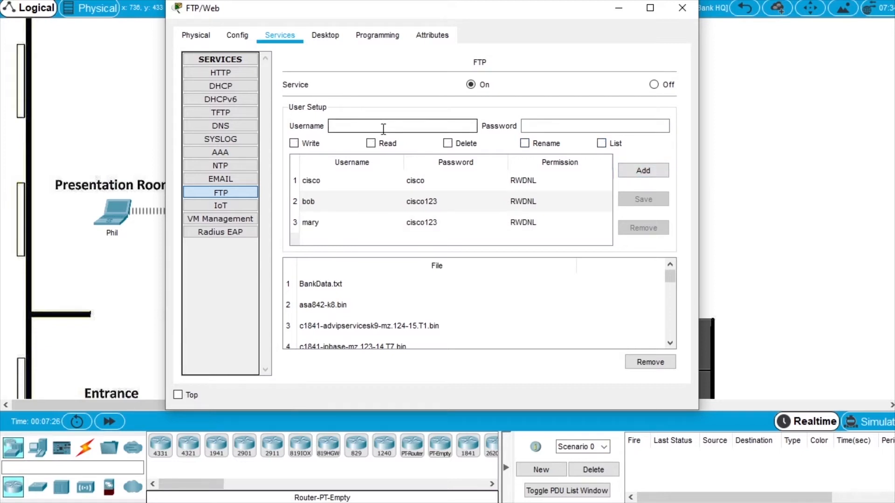
text(mike)
key(Tab)
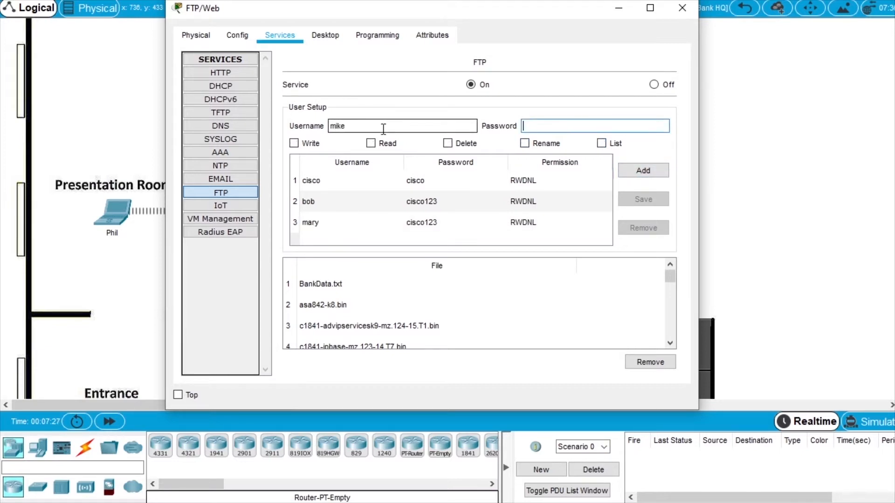
text(cisco123)
click(293, 143)
click(370, 143)
click(469, 144)
click(526, 144)
click(609, 144)
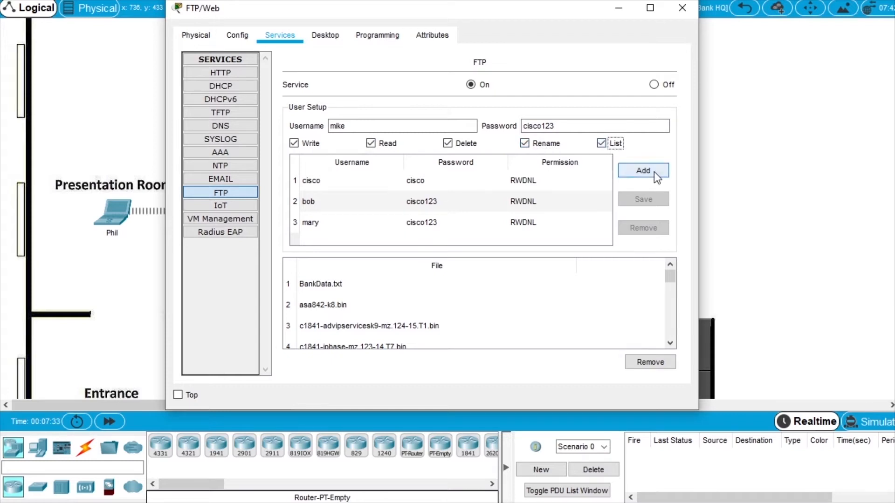
click(653, 171)
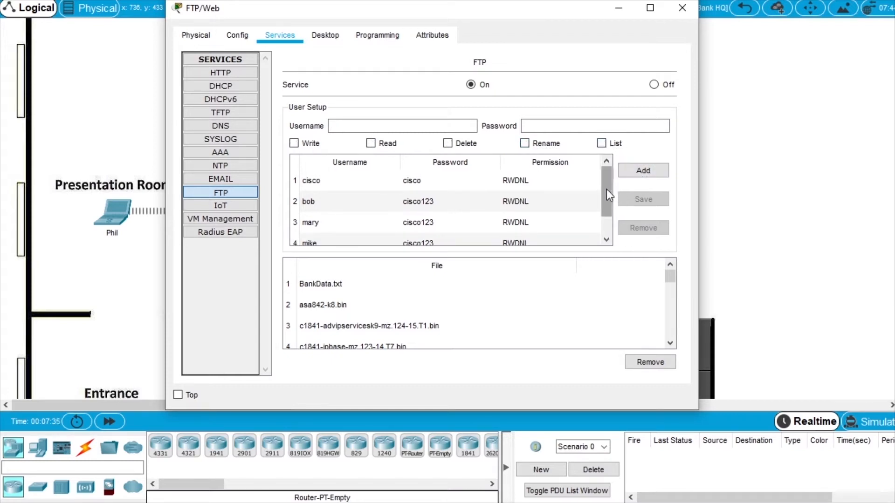
drag(606, 189, 605, 211)
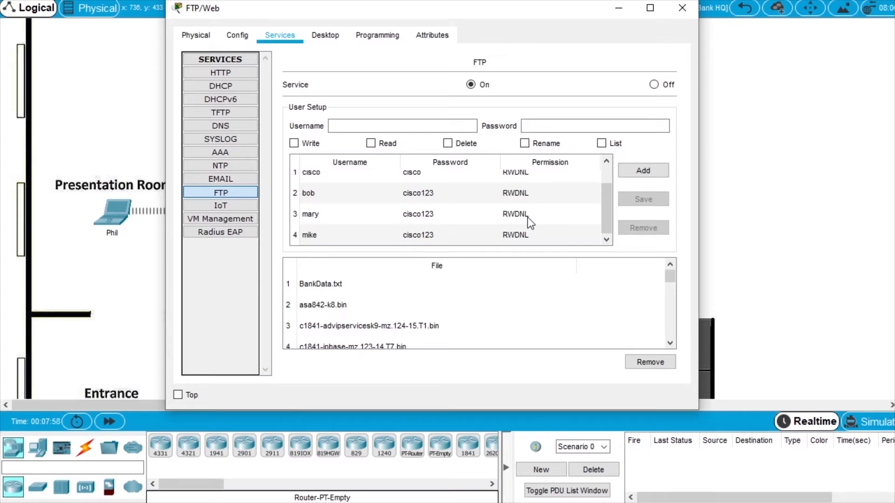
click(222, 73)
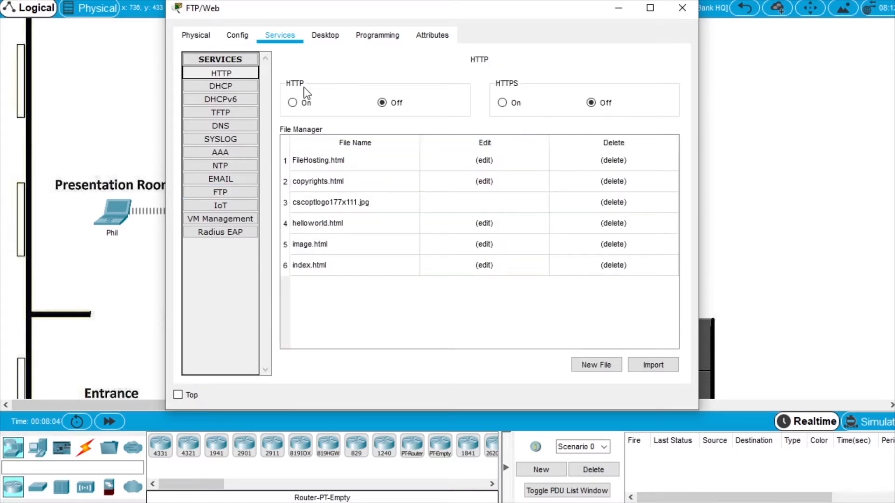
Switch both HTTP and HTTPS on, then close the FTP/Web server window.
click(293, 103)
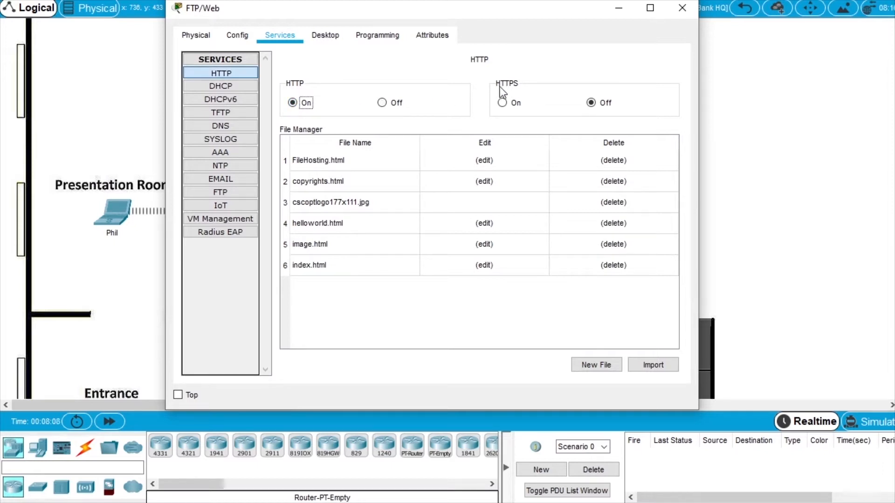
click(503, 102)
click(685, 9)
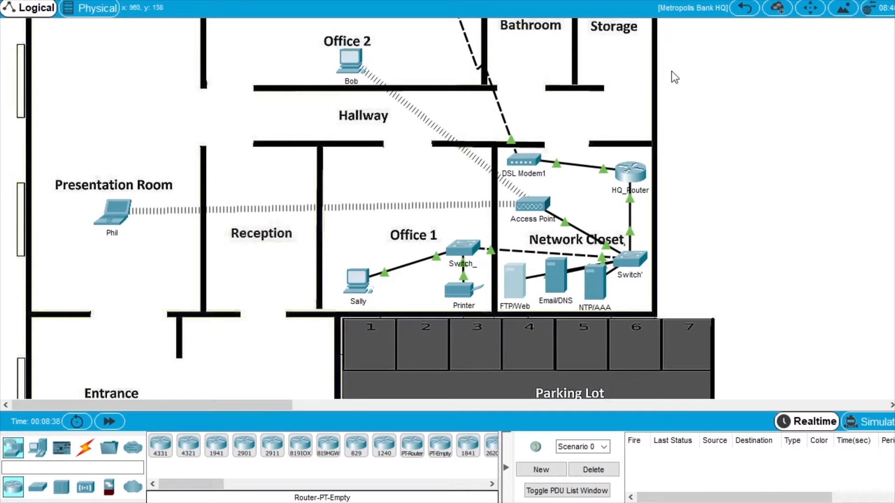
click(359, 282)
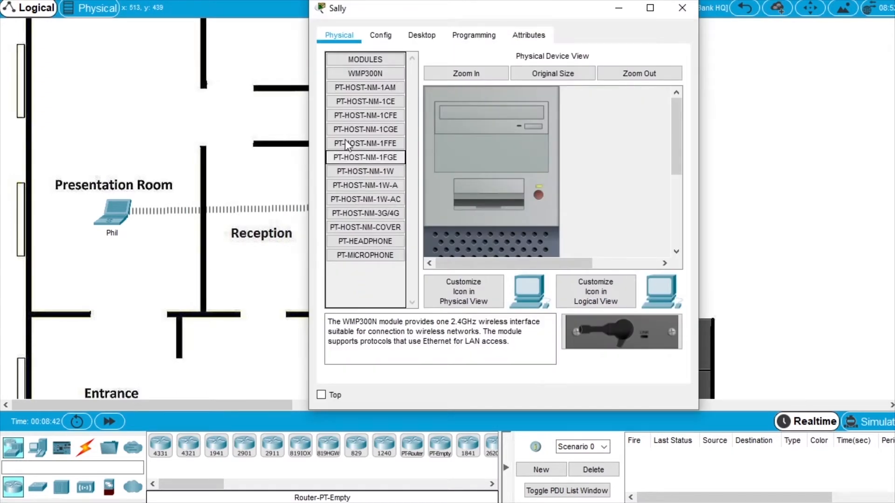
drag(225, 161, 146, 161)
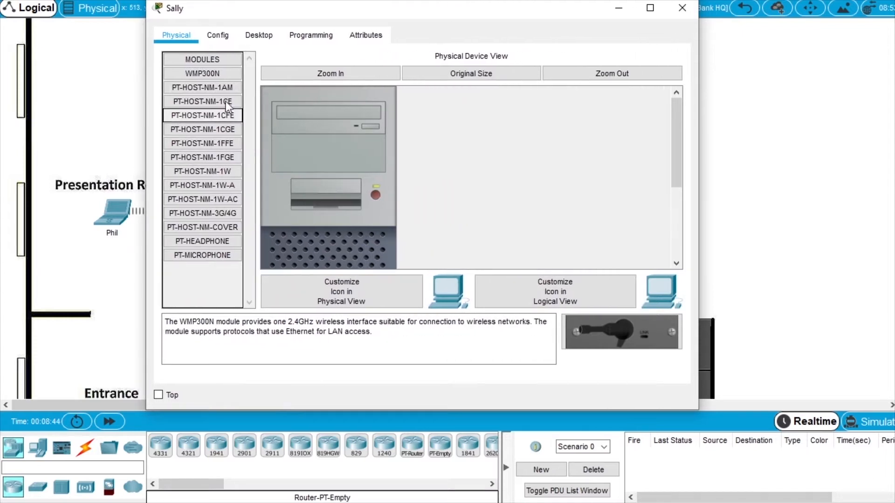
click(259, 35)
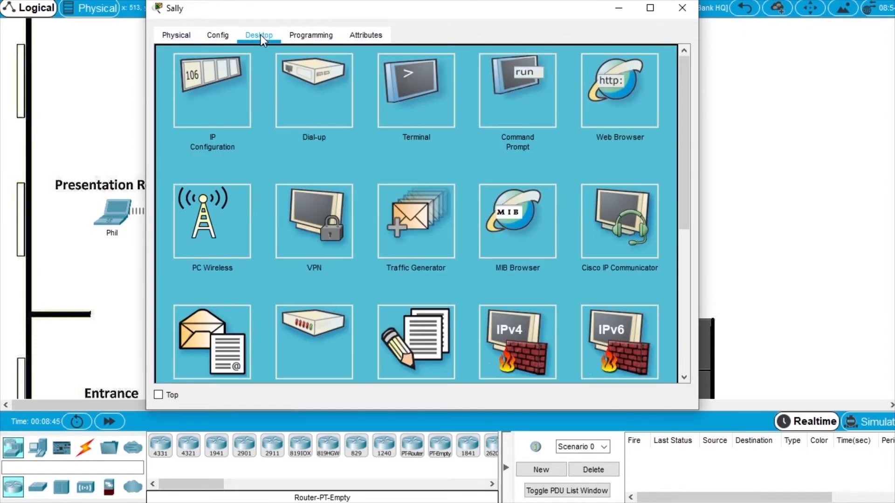
click(630, 106)
click(284, 73)
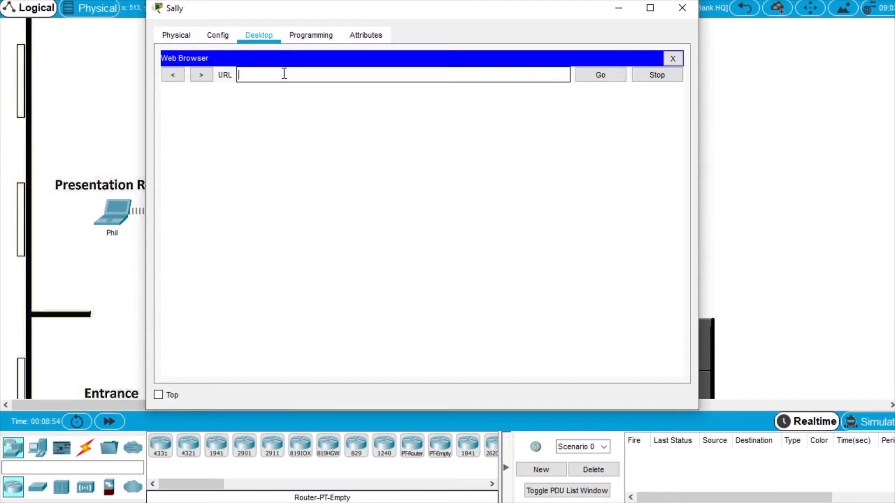
text(www.cisco.corp)
click(600, 75)
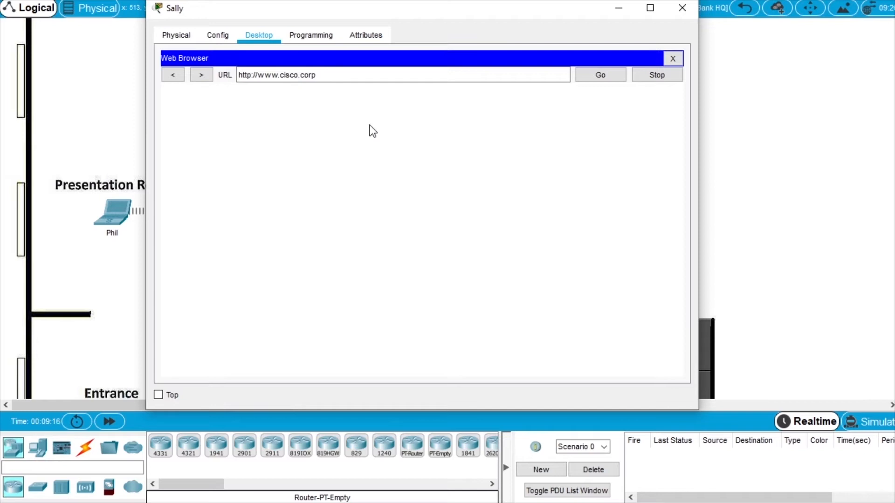
Load the web page at 10.44.1.254 instead, then close the PC window.
drag(356, 75, 190, 84)
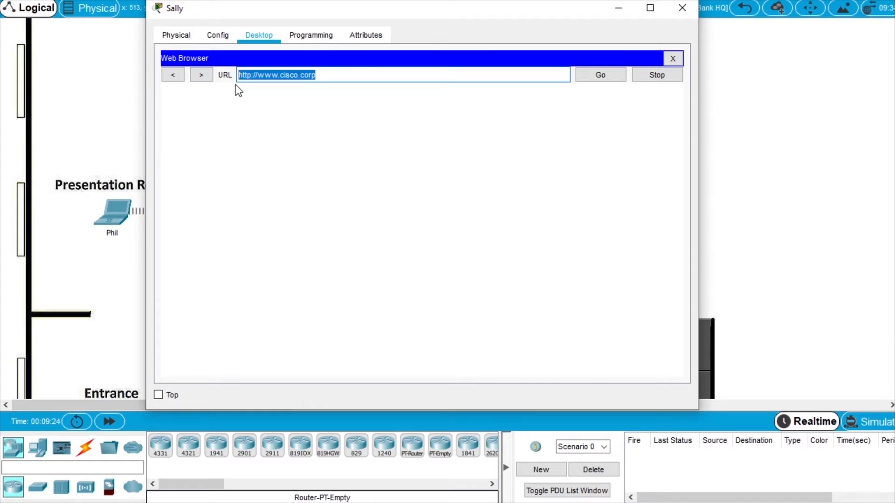
text(10.44.1.254)
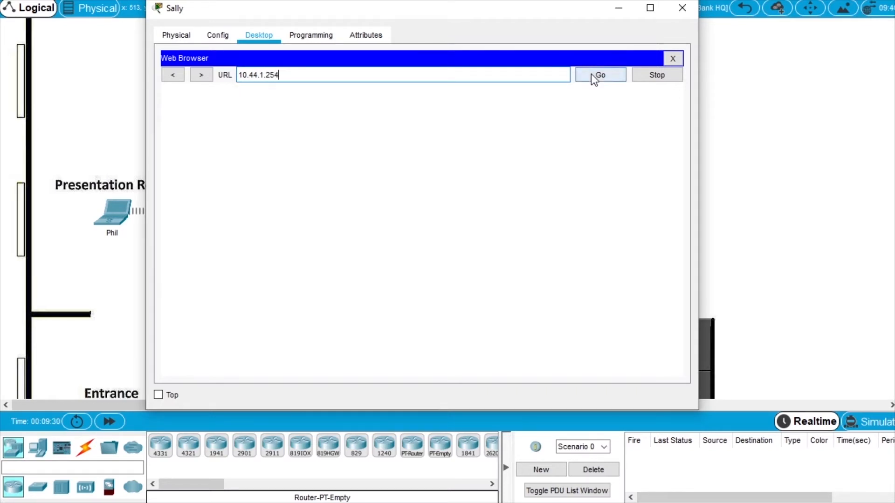
click(592, 76)
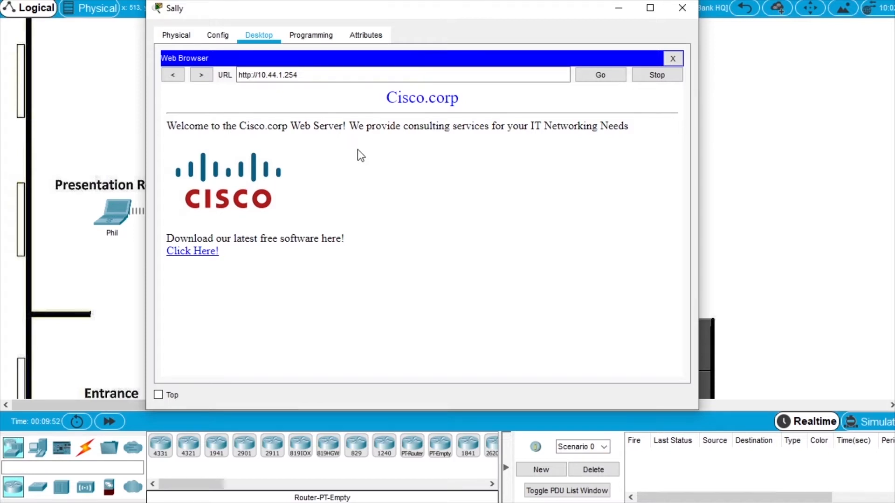
click(683, 9)
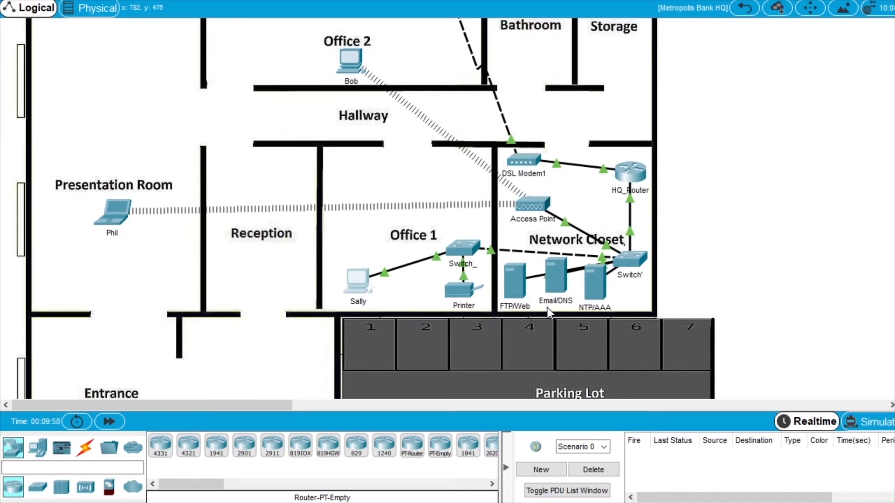
Turn the DNS service on for the Email/DNS server.
click(559, 279)
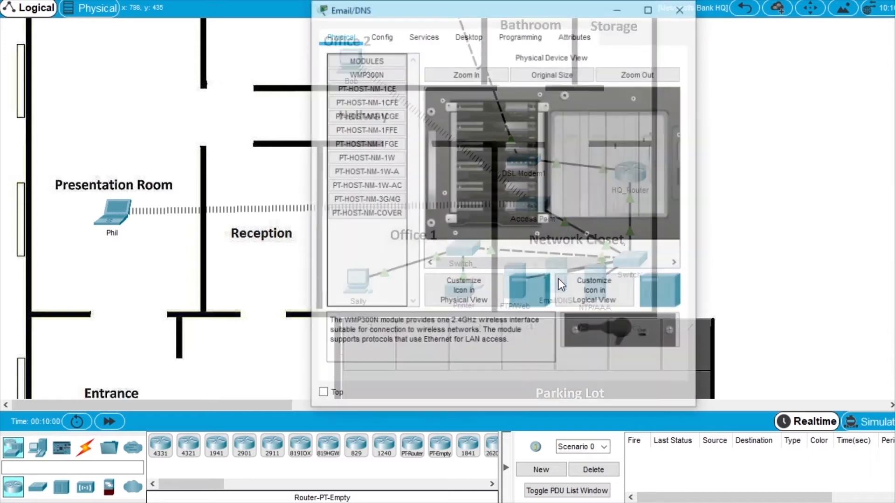
drag(311, 204, 170, 204)
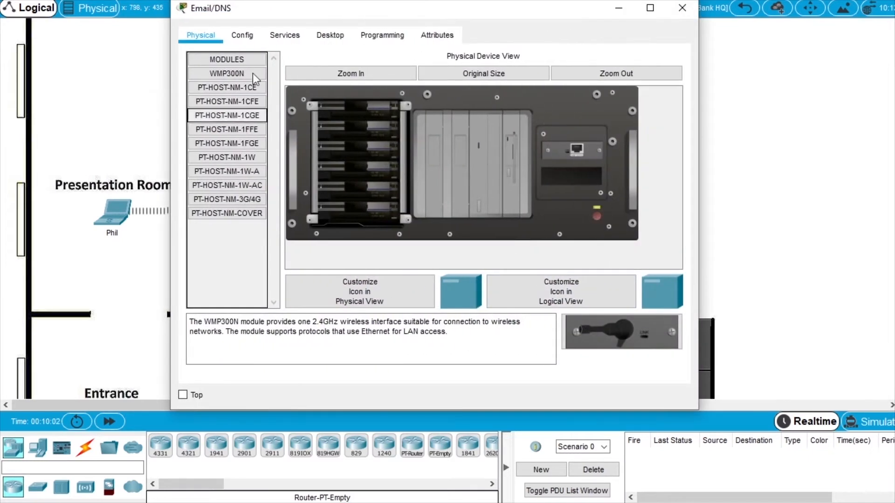
click(284, 35)
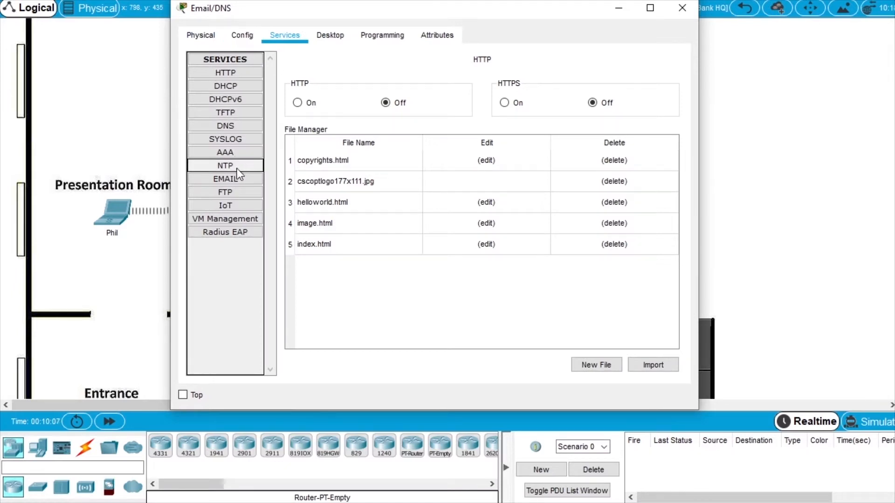
click(235, 129)
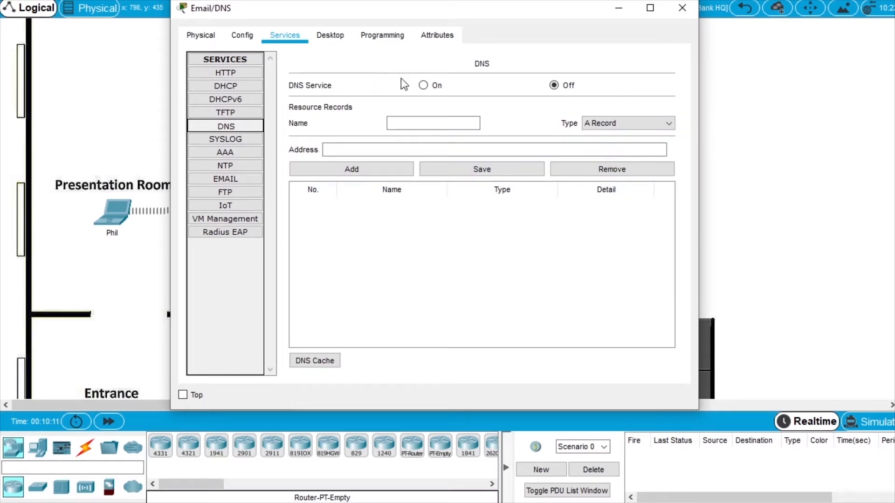
click(424, 85)
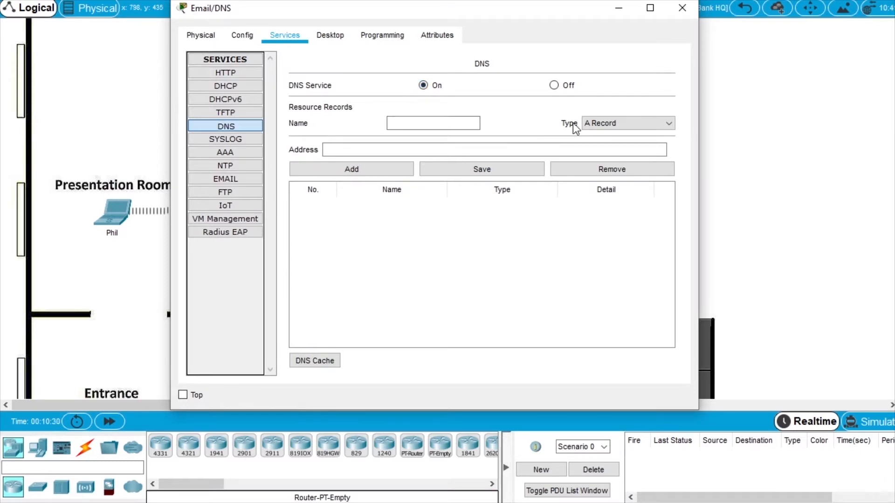
Add a DNS record mapping email.cisco.corp to 10.44.1.253.
click(466, 122)
text(ema)
text(il.cisco.corp)
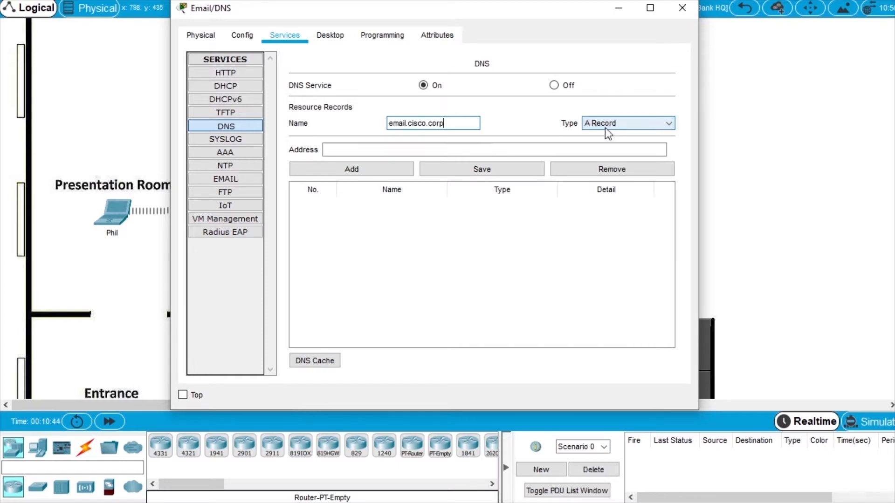
click(389, 151)
text(10.4)
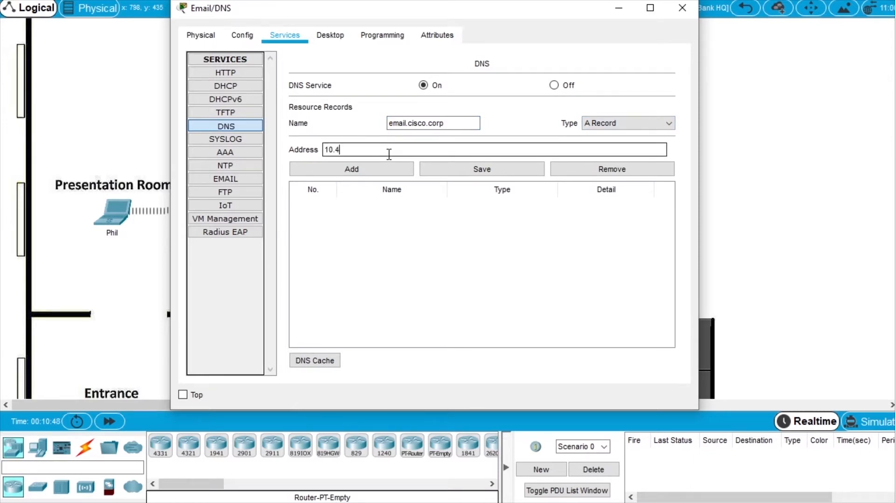
text(4.1.253)
click(357, 168)
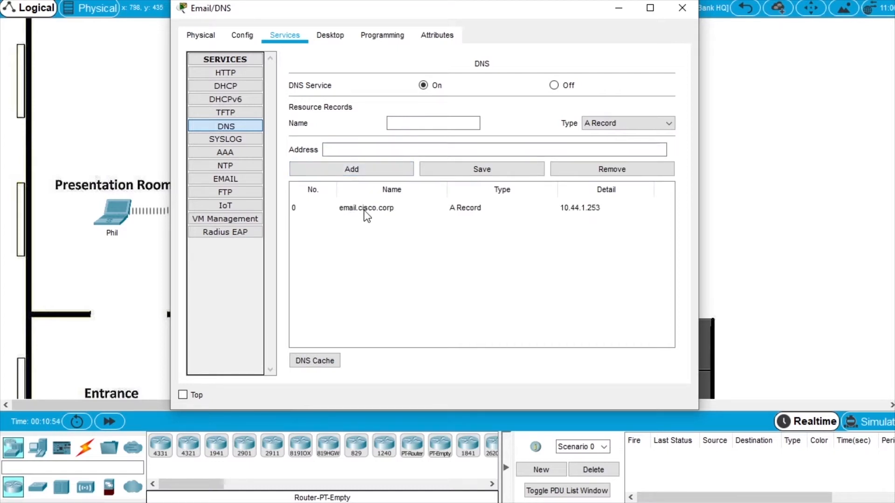
click(416, 124)
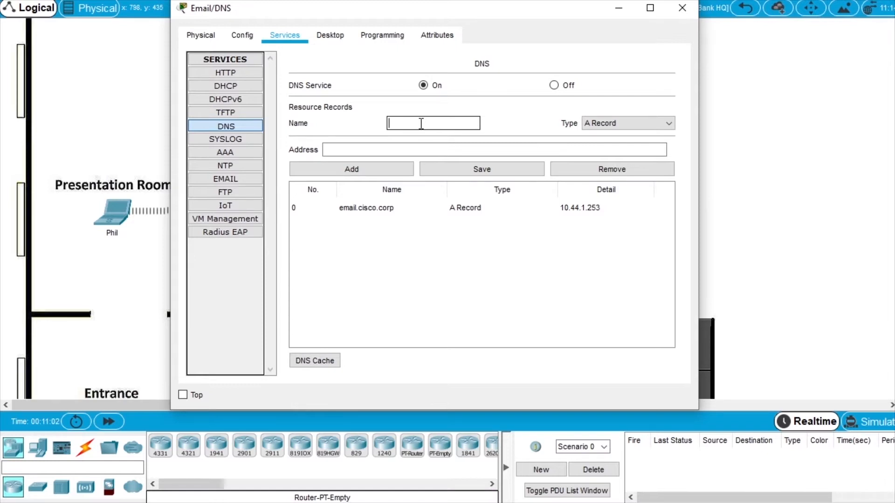
text(www.cisco.corp)
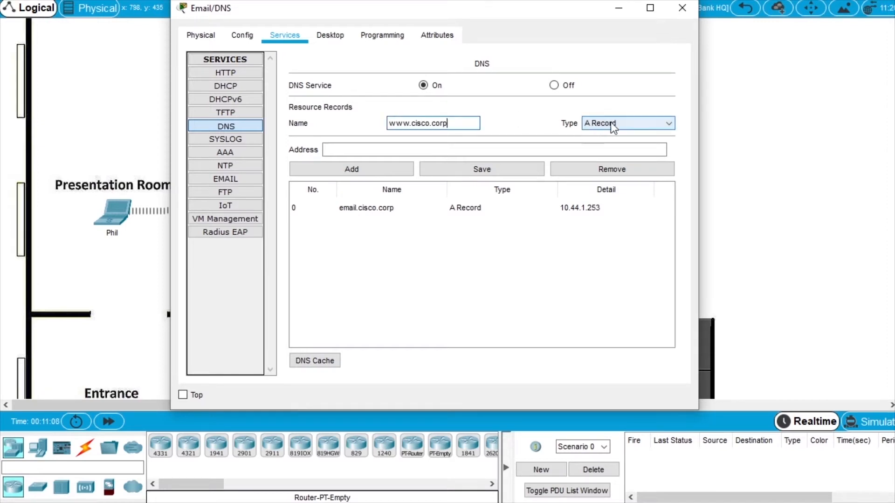
click(362, 151)
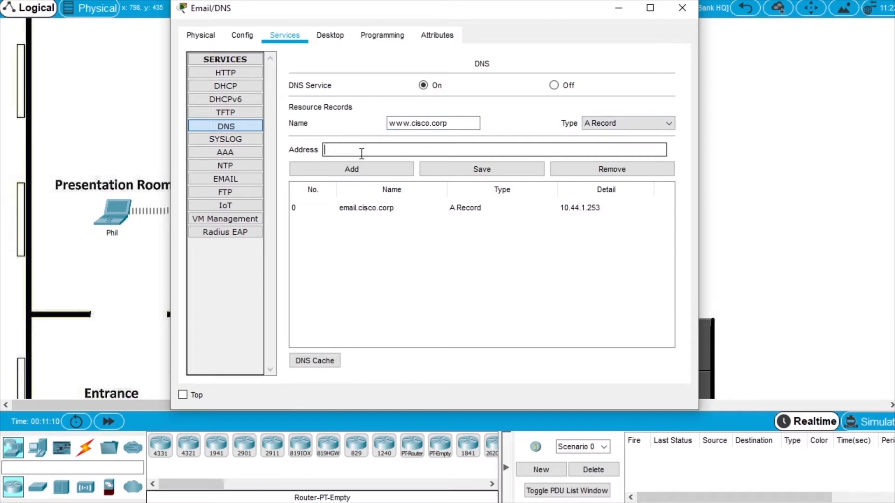
text(10.44.1.254)
click(351, 170)
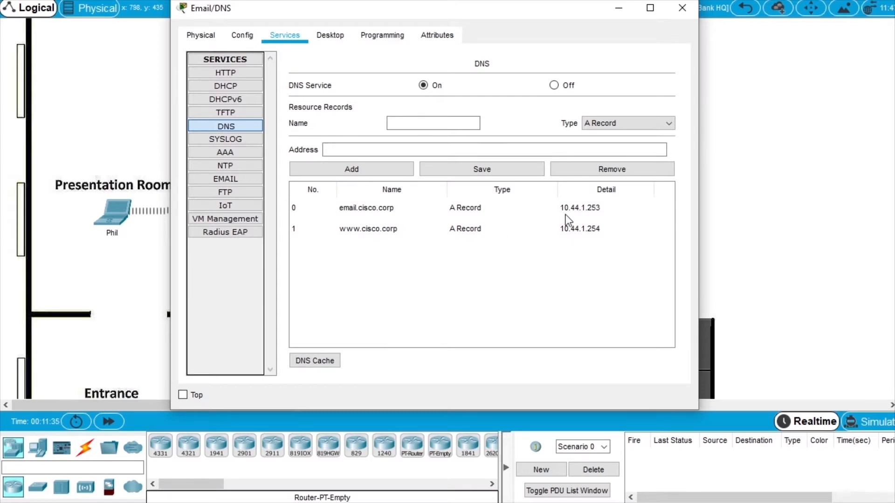
click(682, 8)
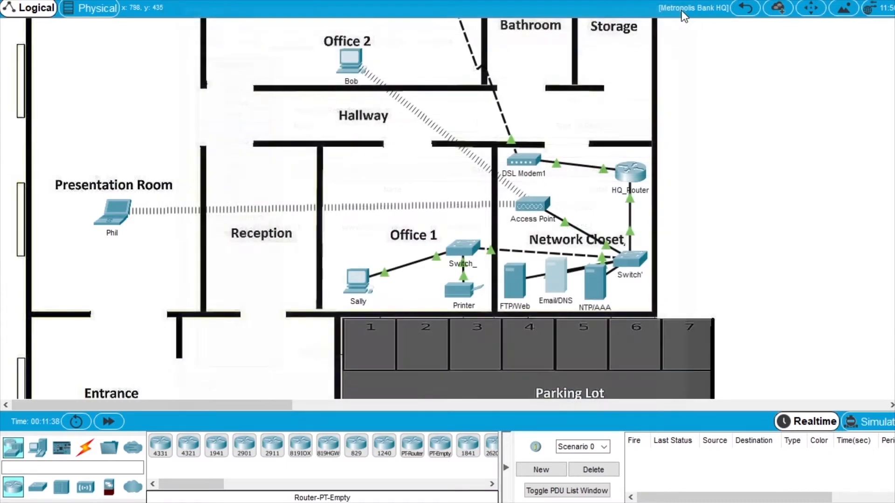
click(357, 280)
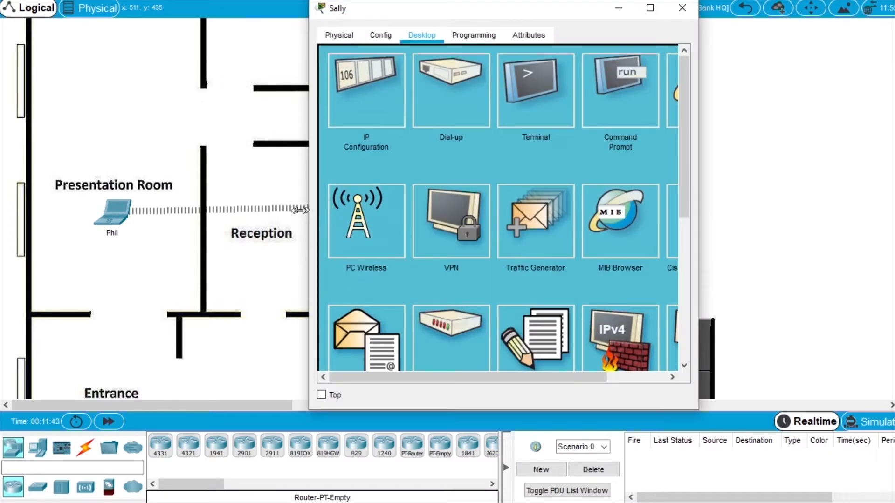
click(611, 91)
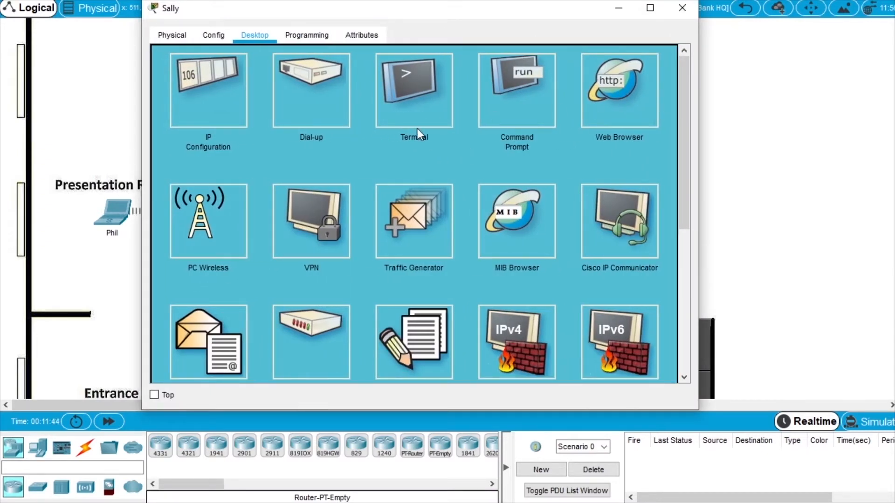
click(340, 74)
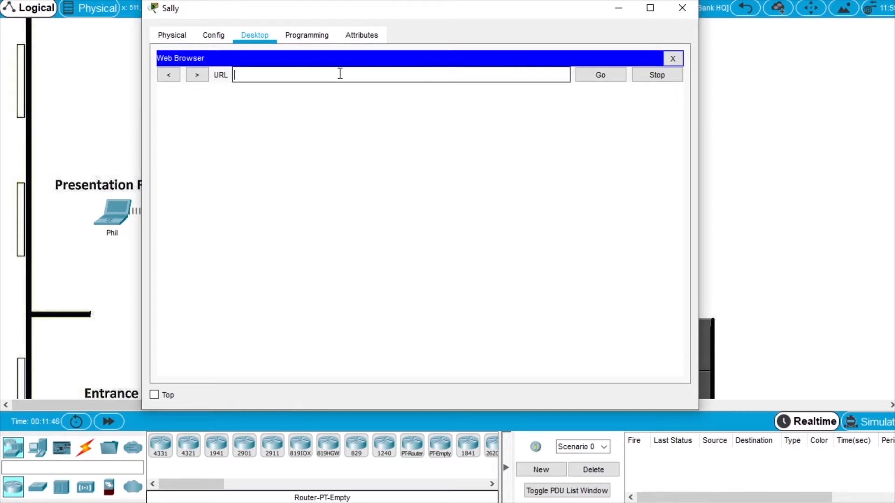
text(www)
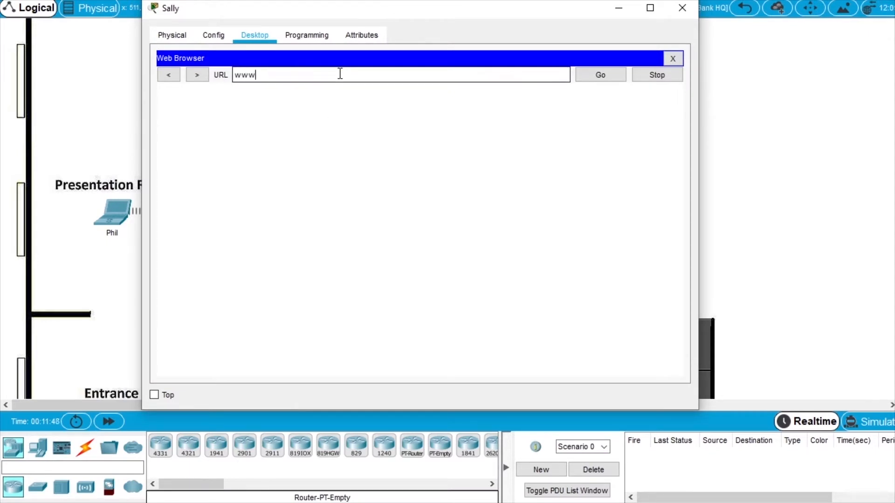
text(.cisco.corp)
click(600, 74)
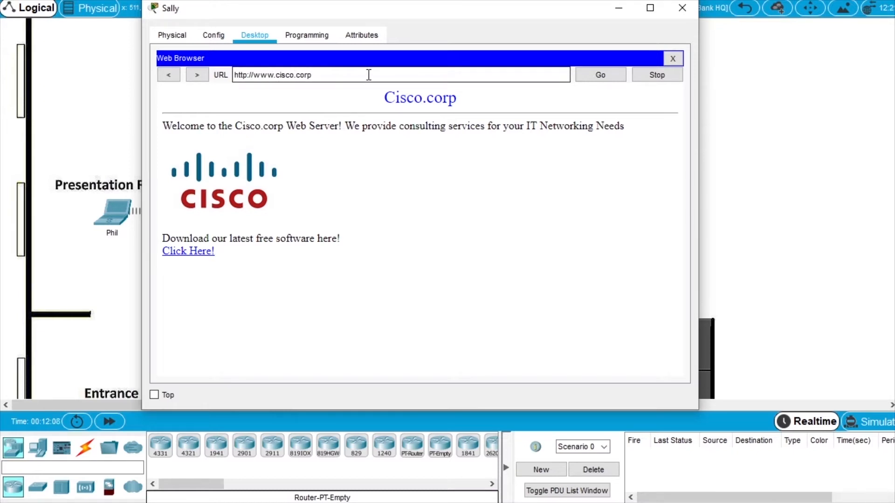
Reload the Cisco.corp page twice, then close the PC window.
drag(546, 10, 219, 16)
click(238, 82)
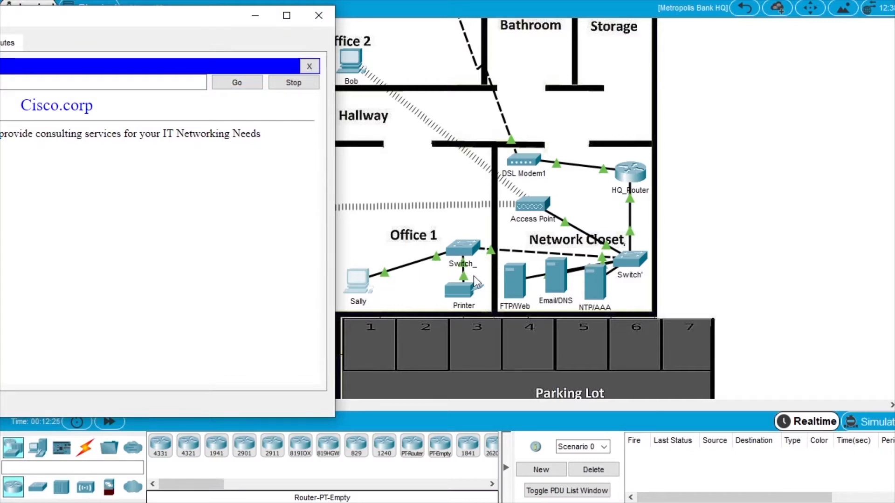
click(237, 83)
drag(108, 22, 527, 24)
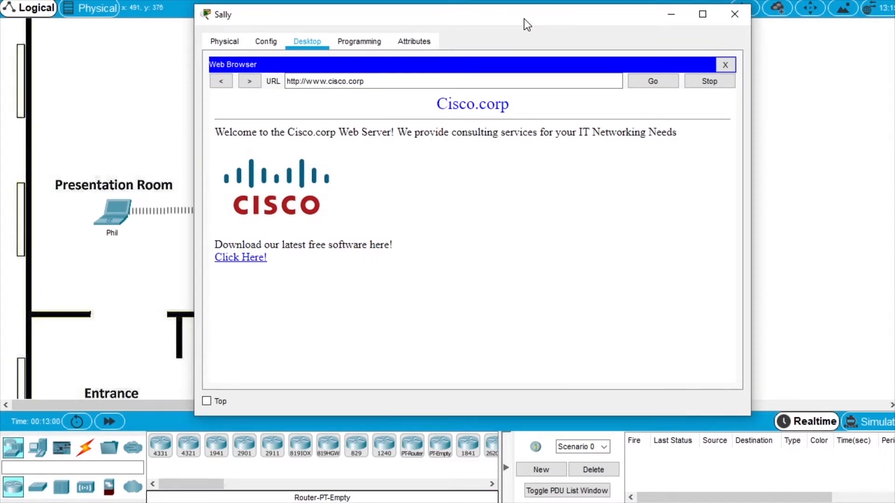
click(734, 14)
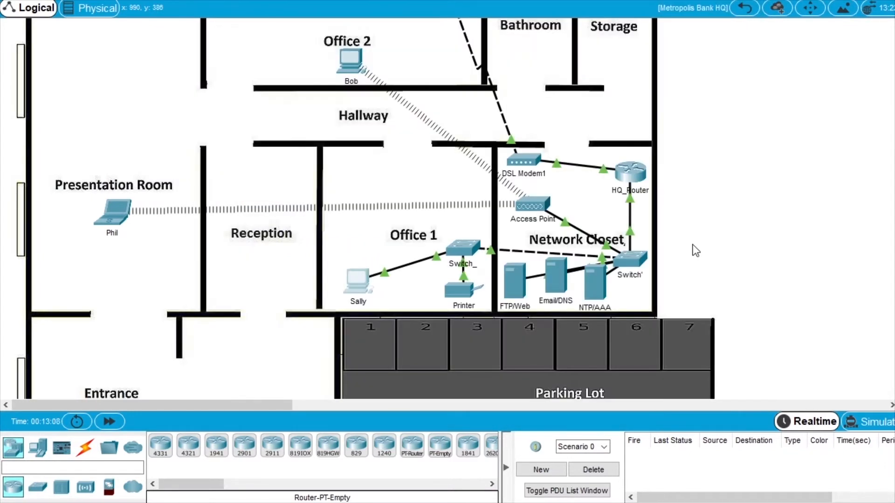
Turn SMTP and POP3 on and set the mail domain to cisco.corp.
click(559, 278)
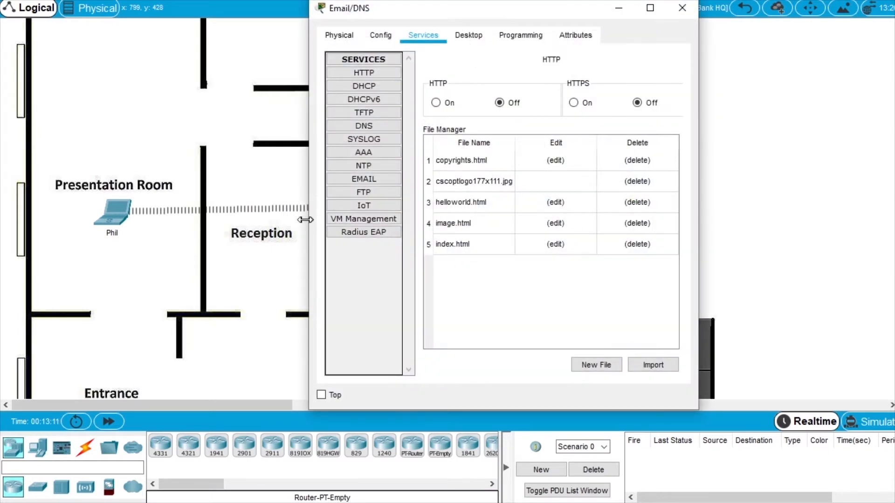
drag(310, 225, 183, 226)
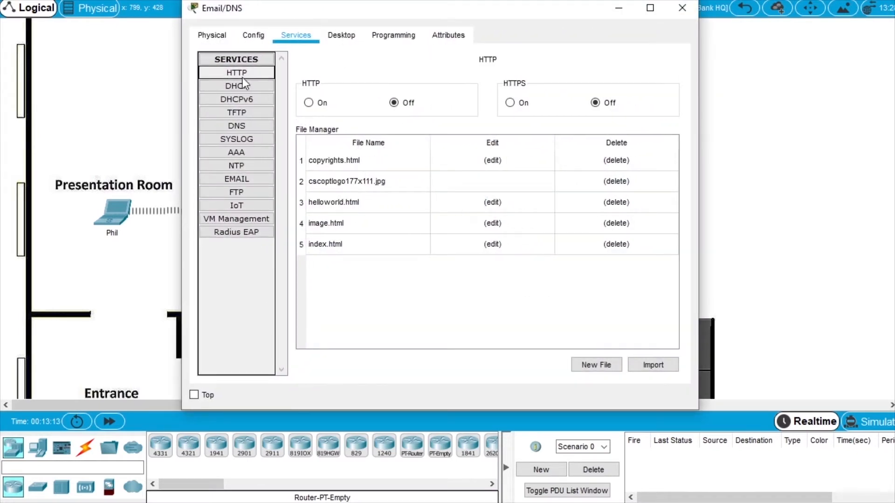
click(247, 179)
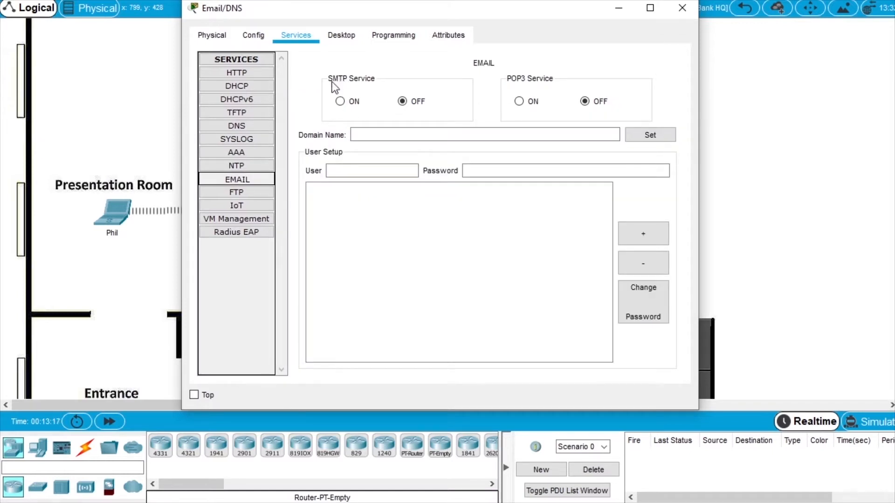
click(341, 102)
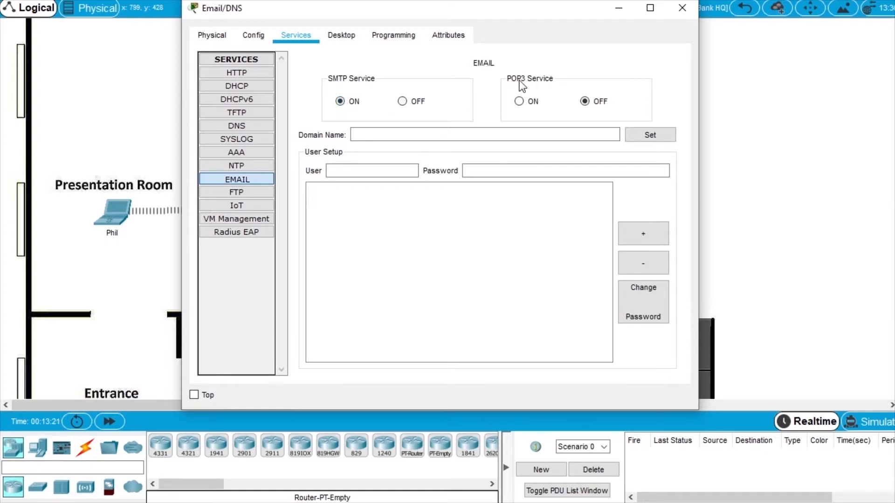
click(530, 102)
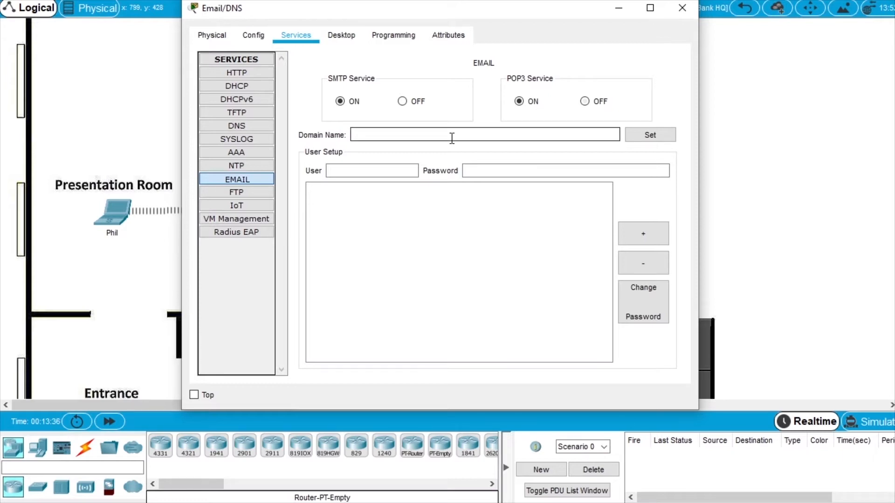
text(cisco.corp)
click(652, 135)
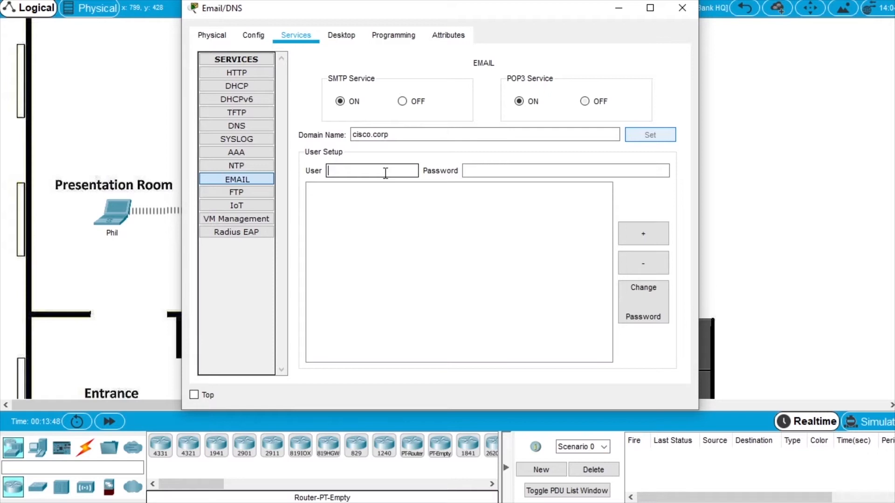
Add the first mail account with its user name and password.
text(phill)
click(536, 170)
text(c)
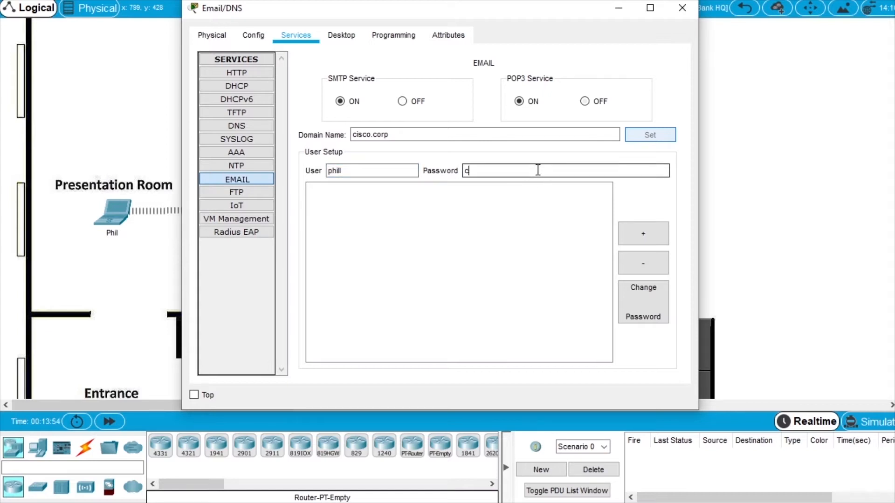
text(isco123)
drag(536, 170, 456, 190)
key(ctrl+c)
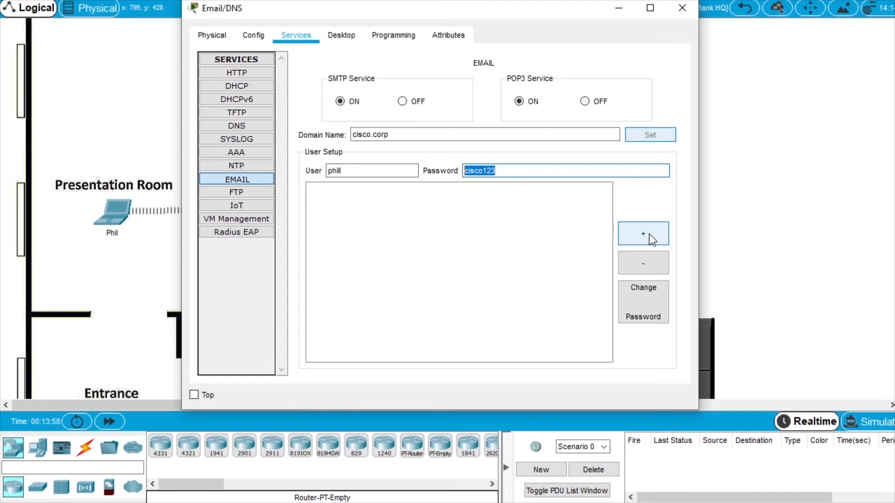
click(647, 231)
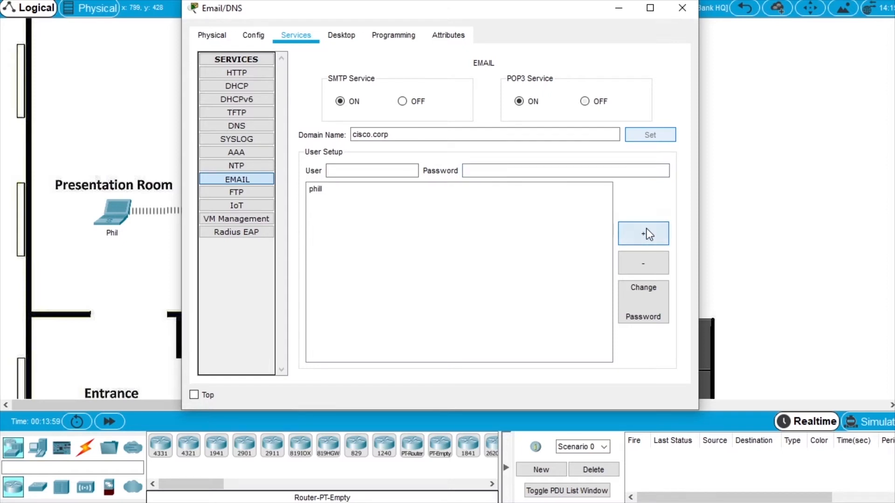
Add three more mail accounts, each with a user name and password.
click(379, 172)
text(sally)
key(Tab)
key(ctrl+v)
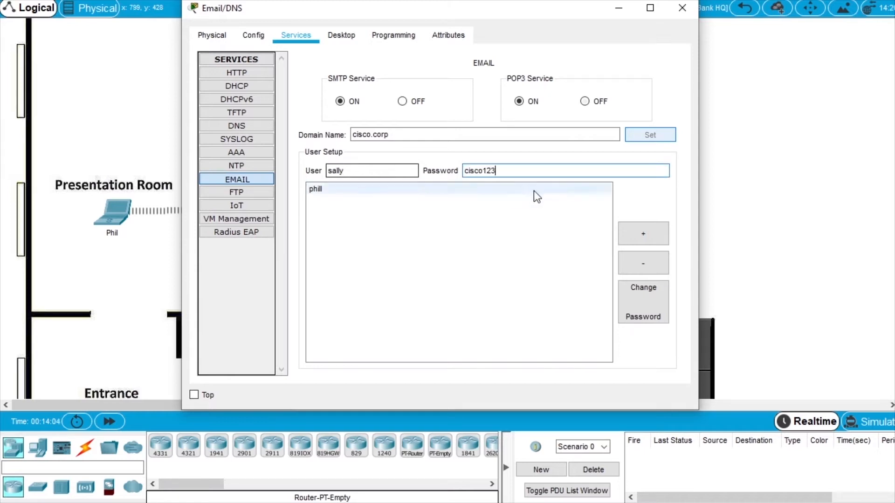
click(645, 237)
click(391, 171)
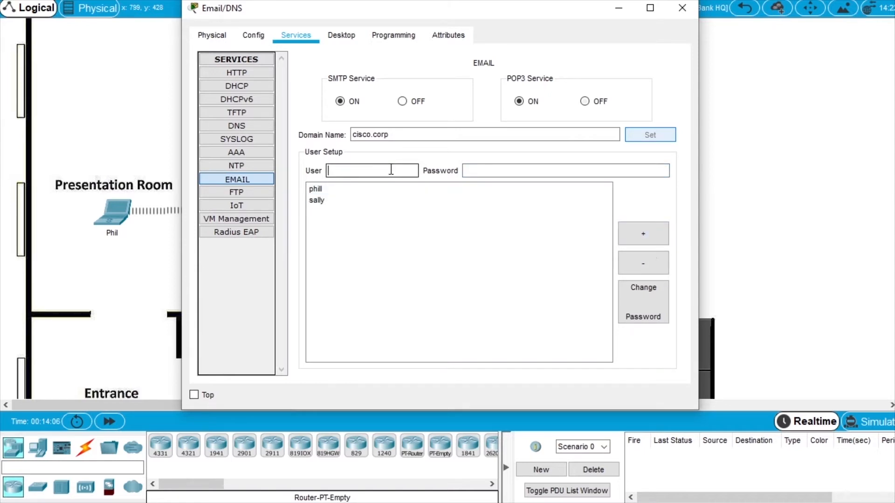
text(bob)
key(Tab)
key(ctrl+v)
click(646, 238)
click(395, 171)
text(dave)
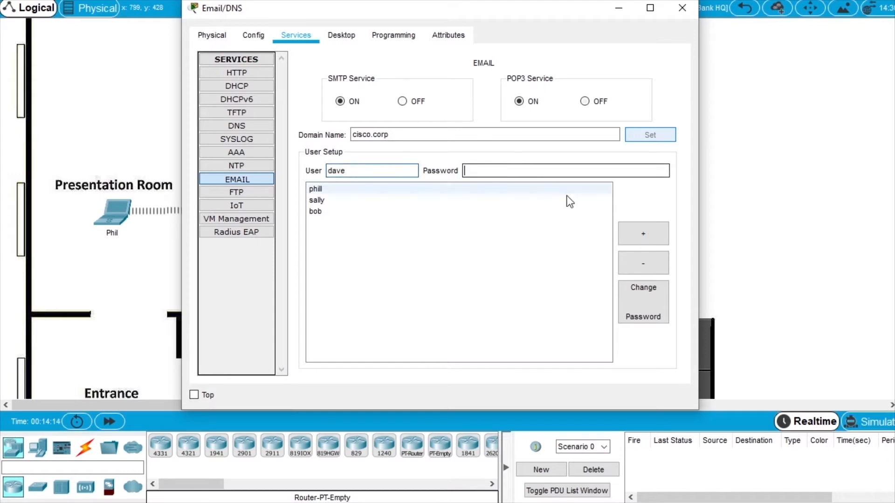
click(645, 233)
Add the final three mail accounts, each with its password.
click(389, 172)
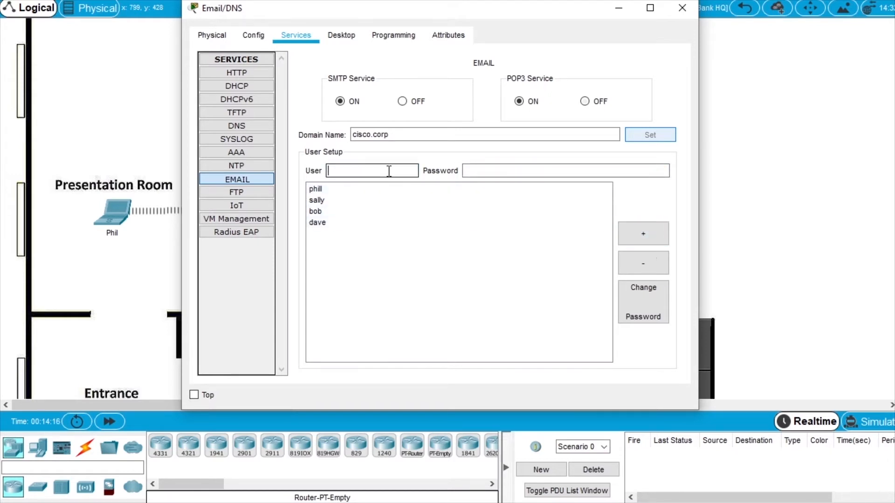
text(mary)
key(Tab)
text(cisco123)
click(655, 236)
click(361, 174)
text(tim)
key(Tab)
text(cisco123)
click(643, 233)
click(380, 171)
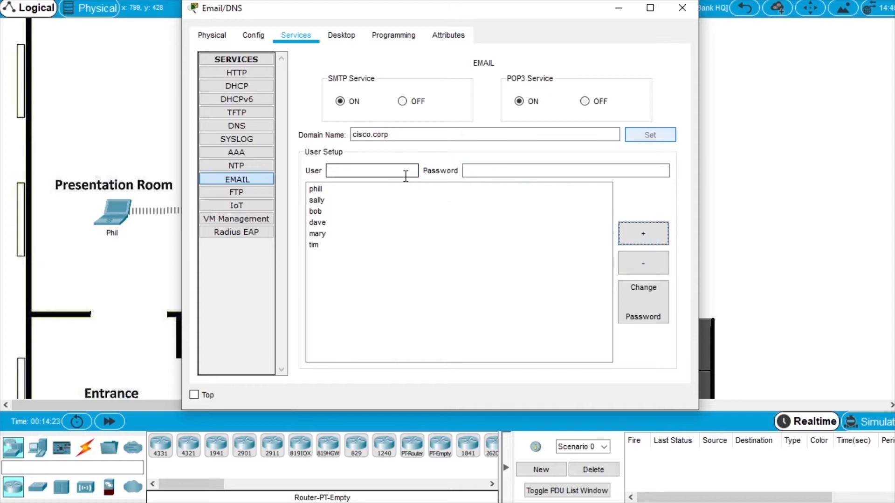
text(mike)
click(508, 170)
text(cisco123)
click(649, 234)
Review the stored details of the mail accounts in the user list.
click(452, 211)
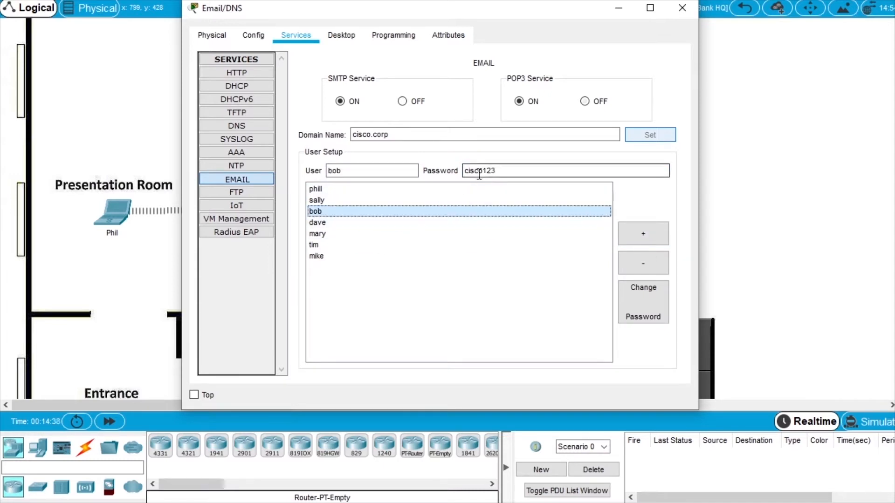
click(371, 226)
click(368, 235)
click(344, 202)
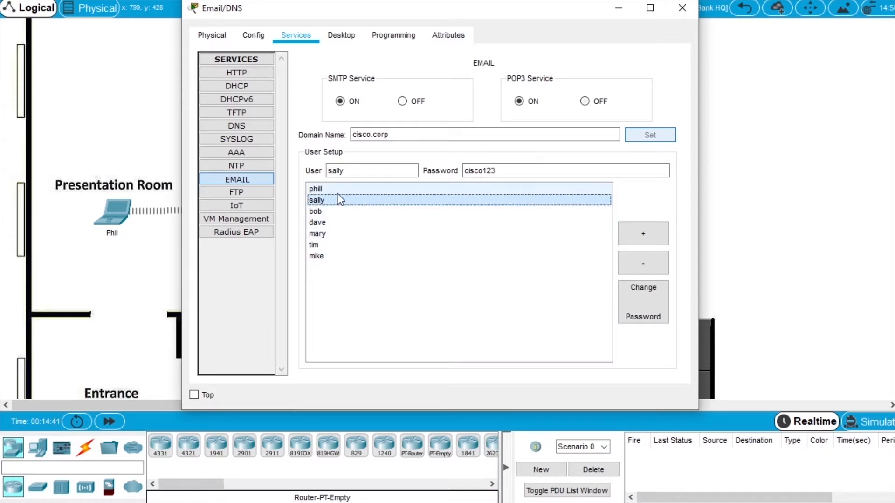
click(339, 236)
click(338, 256)
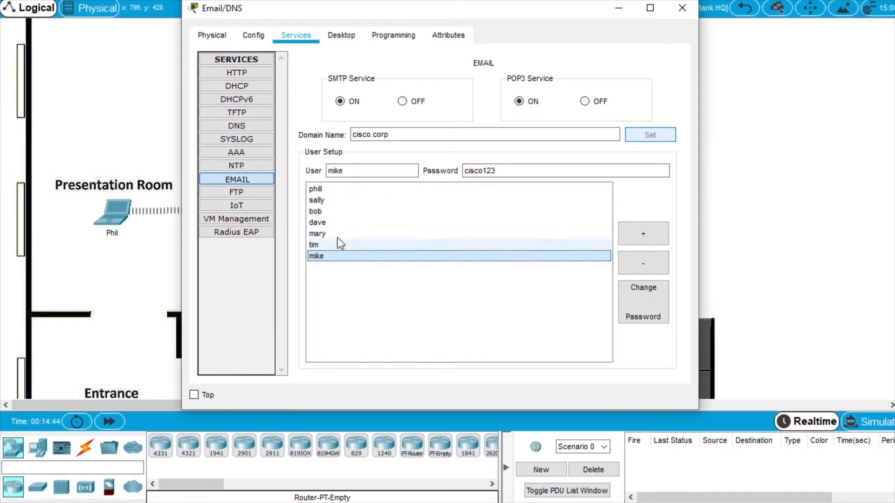
click(336, 211)
click(336, 190)
click(344, 222)
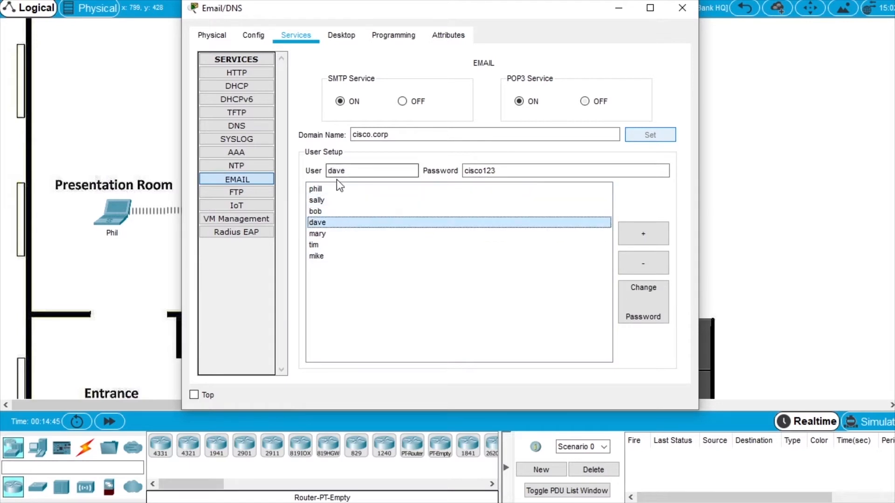
click(343, 235)
click(343, 255)
click(356, 224)
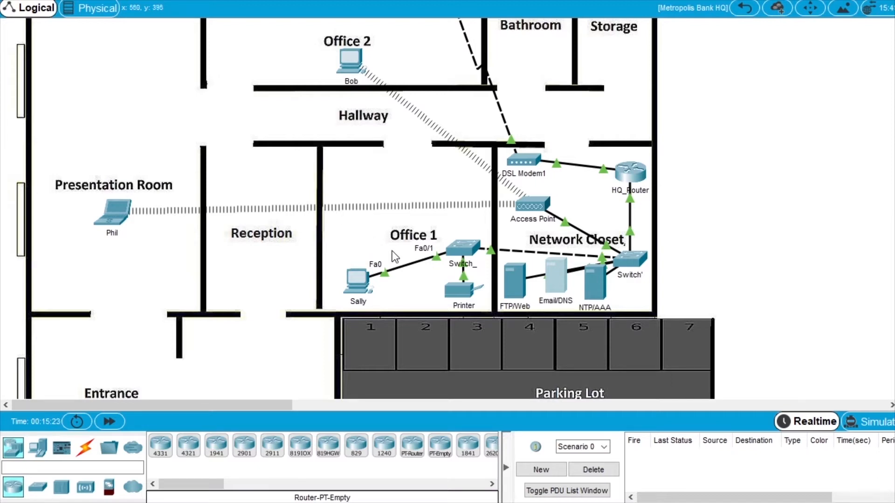
In the Office 1 PC's email client, enter the user's display name and email address.
click(357, 279)
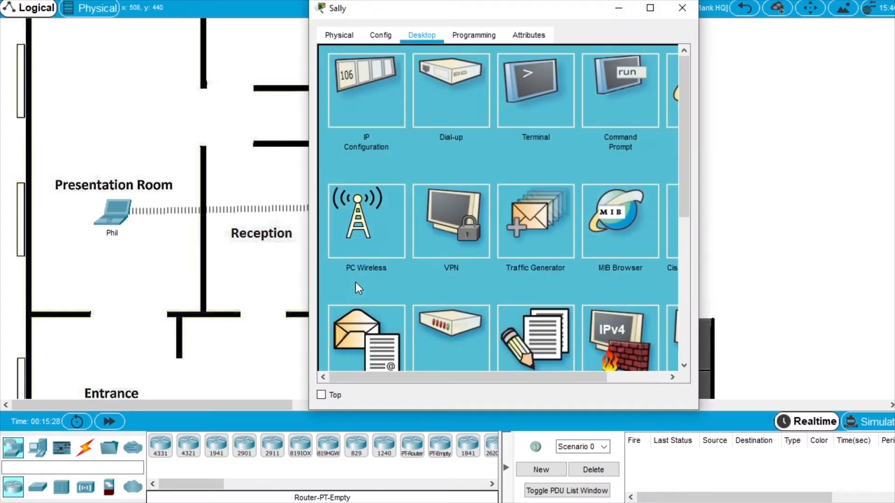
scroll(384, 296, down, 1)
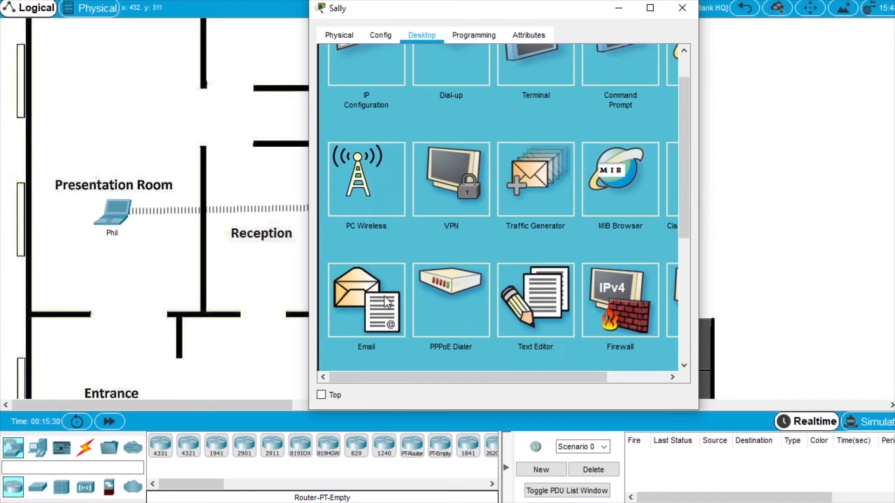
click(370, 298)
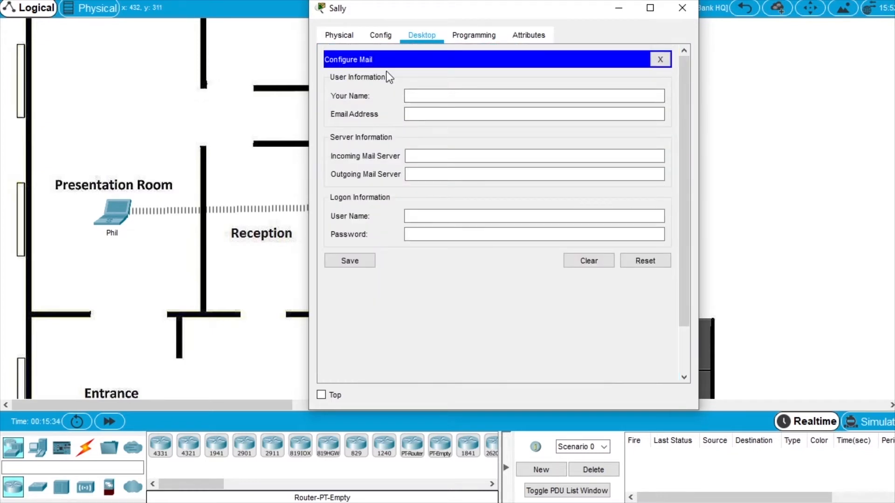
click(456, 96)
text(Sally)
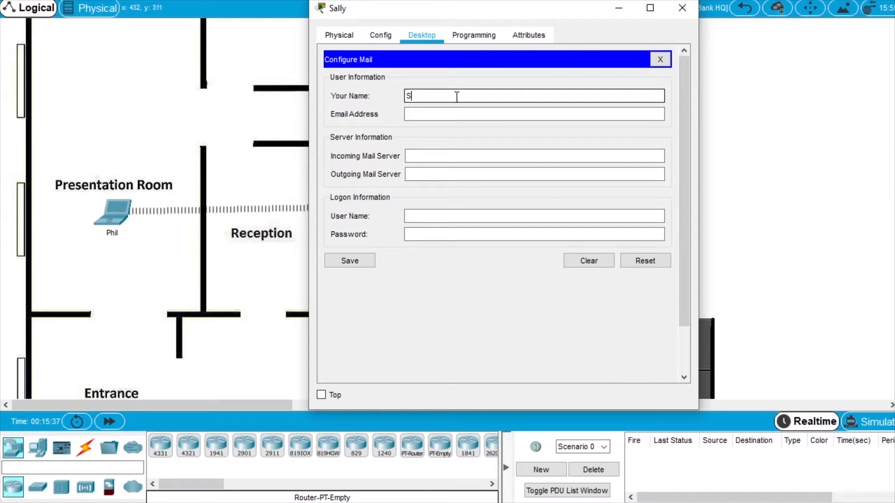
click(451, 113)
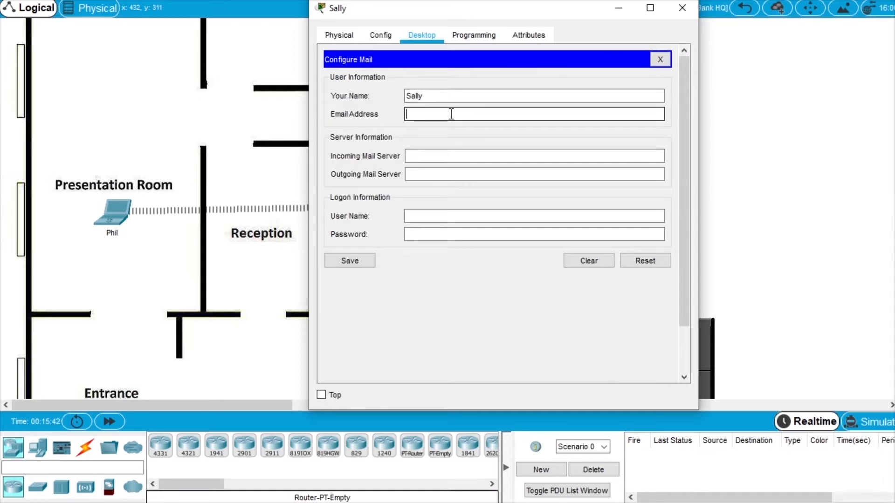
text(sally@cisco.com)
text(p)
Set both the incoming and outgoing mail servers to email.cisco.corp.
click(435, 156)
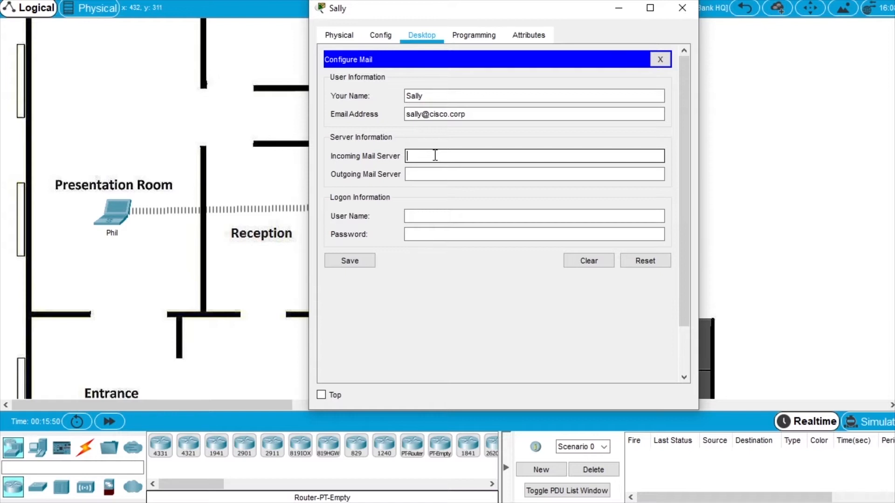
text(email.cisco.corp)
drag(464, 156, 347, 152)
key(ctrl+c)
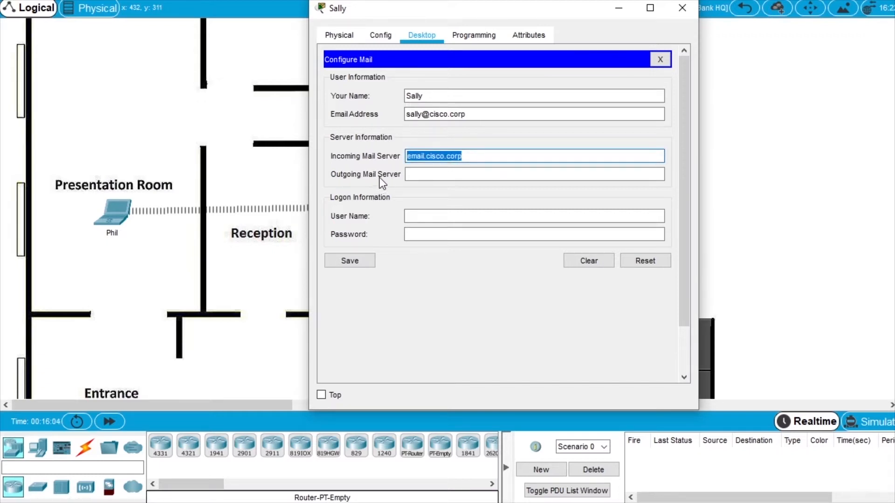
click(436, 175)
key(ctrl+v)
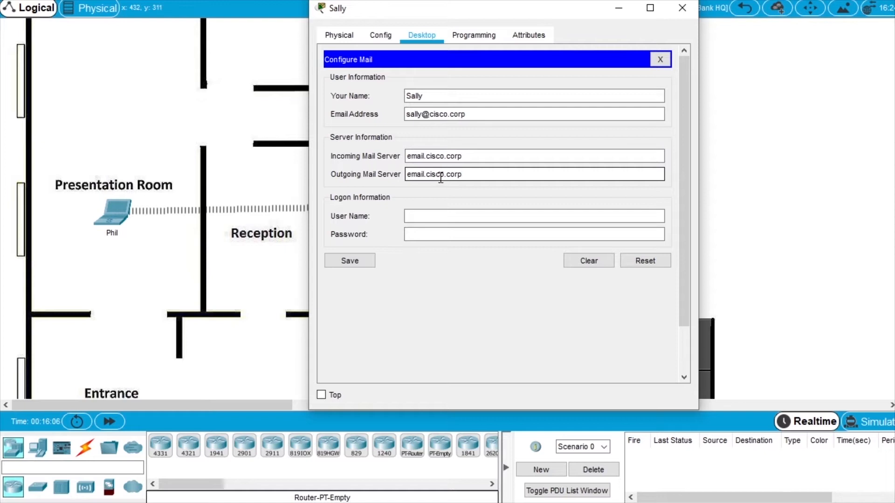
Enter the login user name and password, save the mail settings, and close the PC window.
click(429, 215)
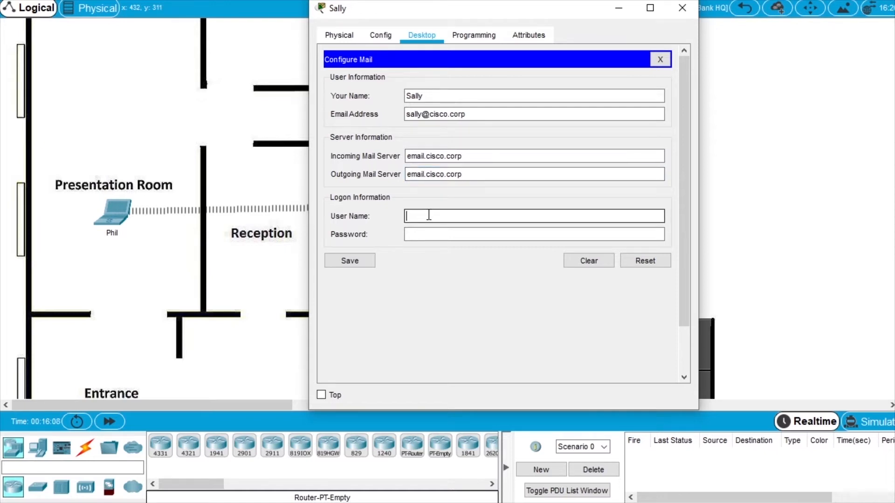
text(sally)
click(439, 233)
text(cisco)
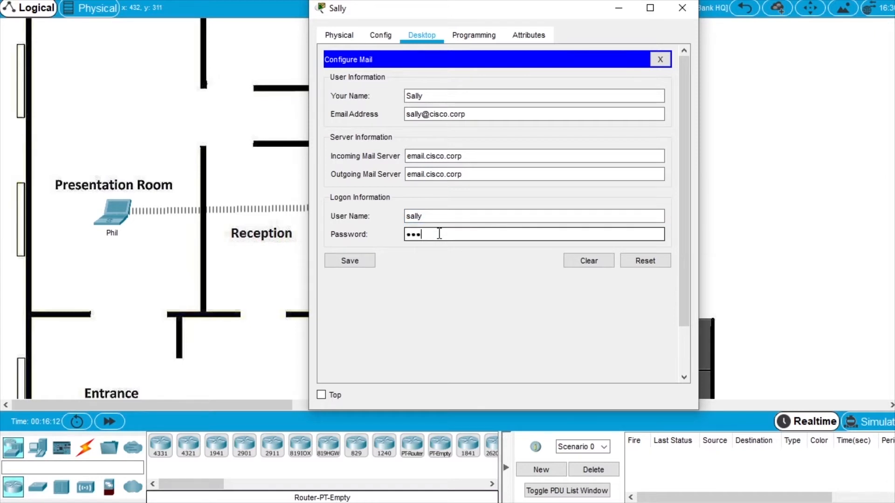
text(123)
click(357, 264)
drag(307, 223, 182, 218)
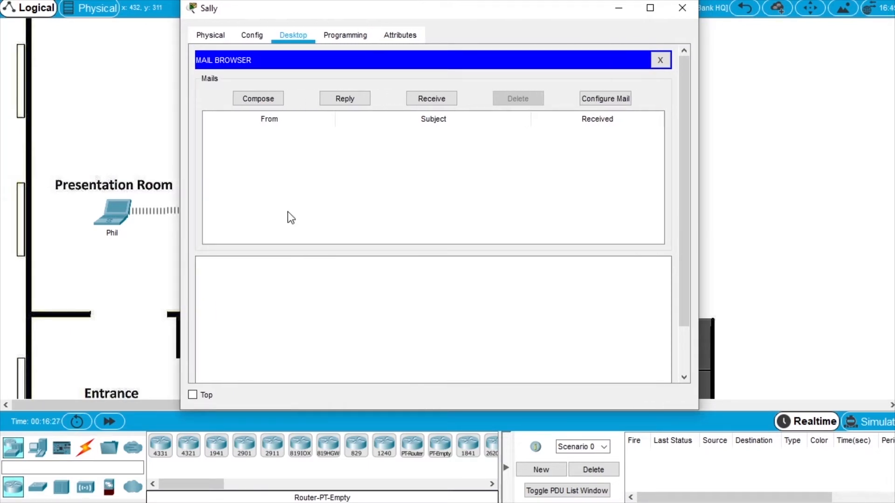
click(682, 8)
In the Office 2 PC's email client, enter the user's display name and email address.
click(356, 62)
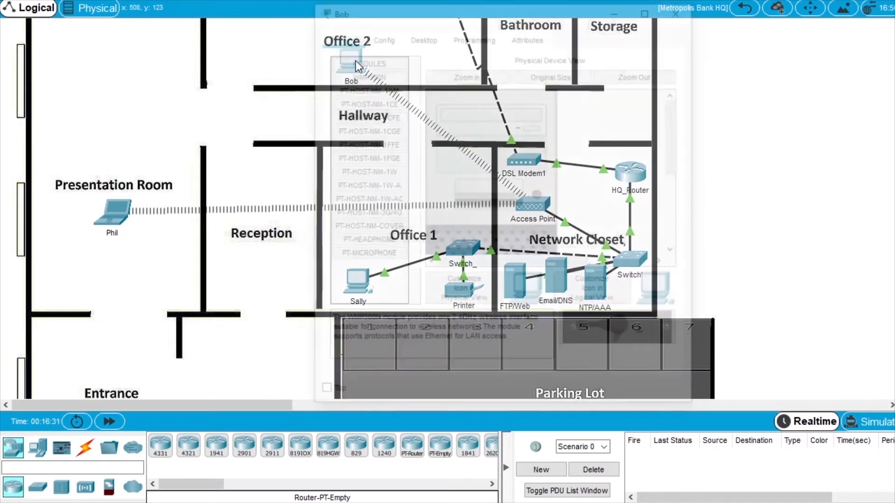
drag(311, 104, 126, 104)
click(245, 35)
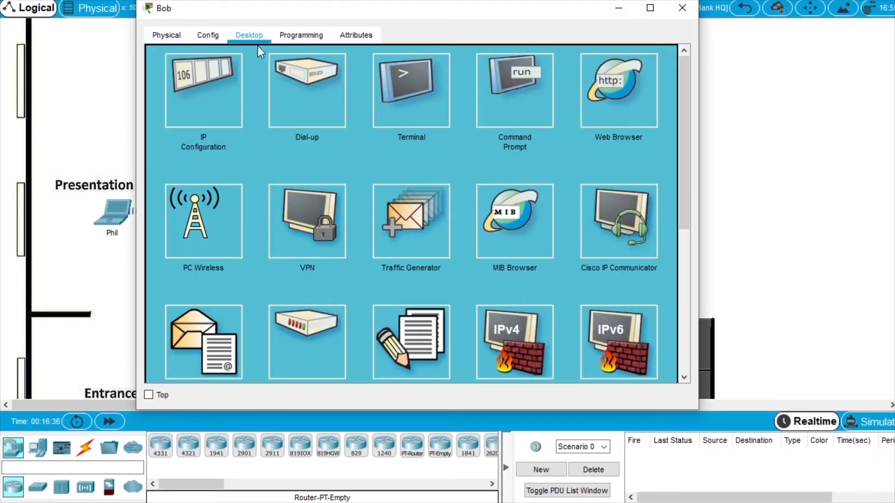
click(203, 338)
click(252, 95)
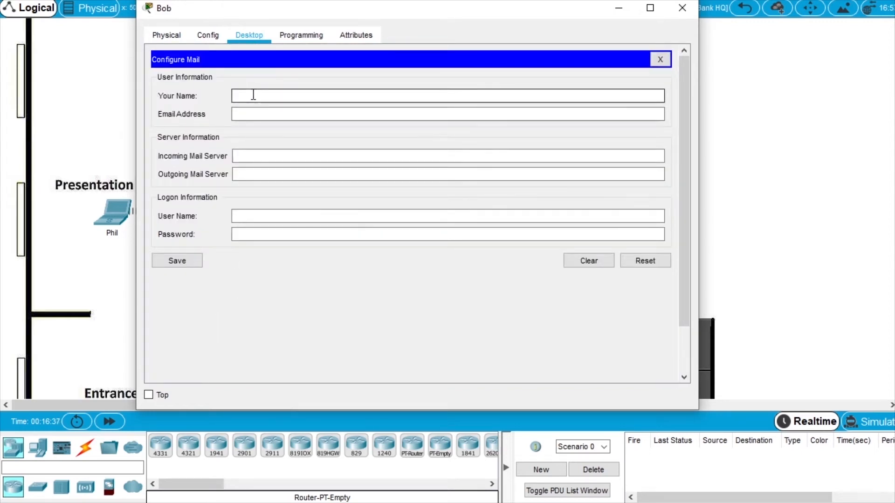
text(Bod)
key(BackSpace)
text(b)
click(260, 114)
text(bob@cisco.)
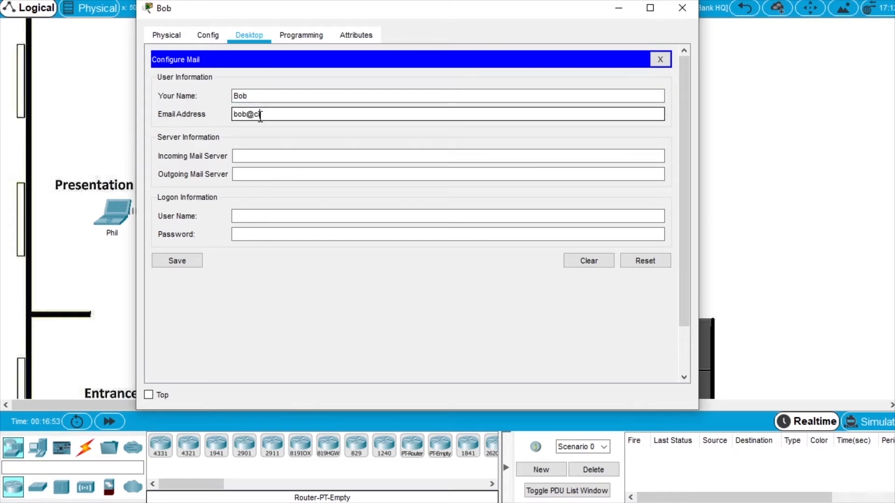
text(corp)
Paste email.cisco.corp as both the incoming and outgoing mail server.
click(260, 156)
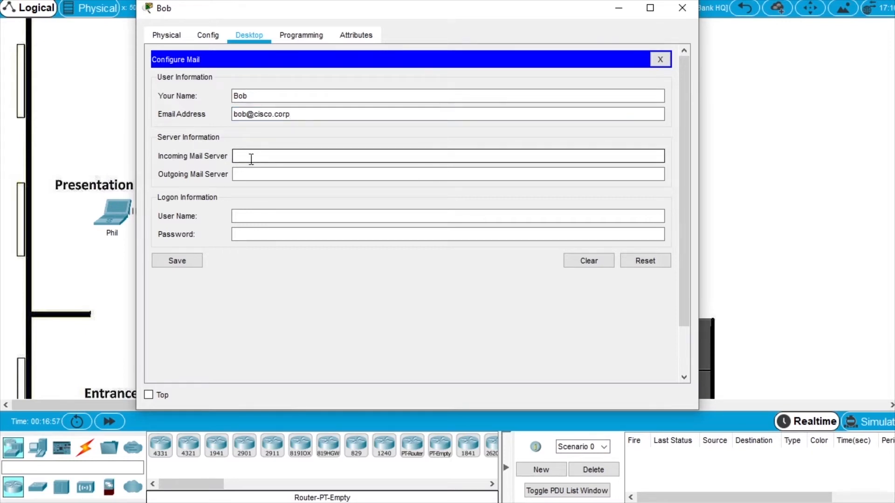
key(ctrl+v)
click(262, 175)
key(ctrl+v)
Enter the login user name and password, then save the mail account.
click(269, 215)
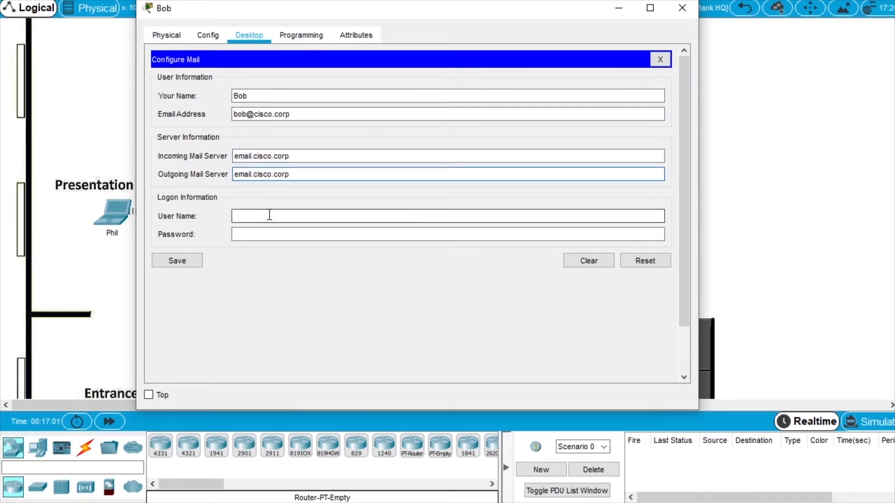
text(bob)
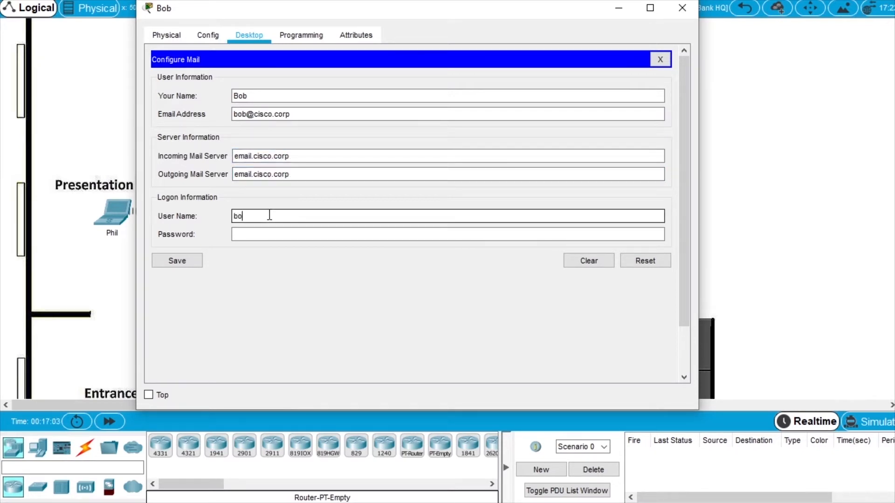
click(269, 235)
text(•••)
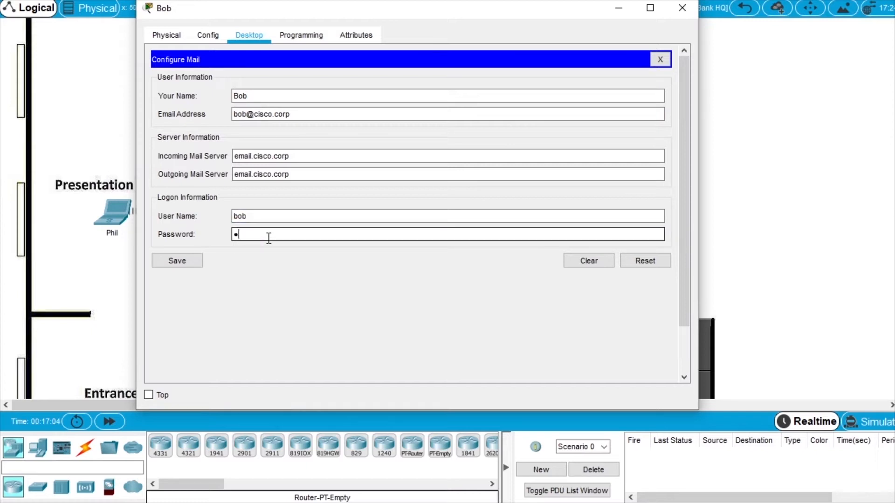
key(BackSpace)
key(BackSpace)
text(isco••••)
click(178, 261)
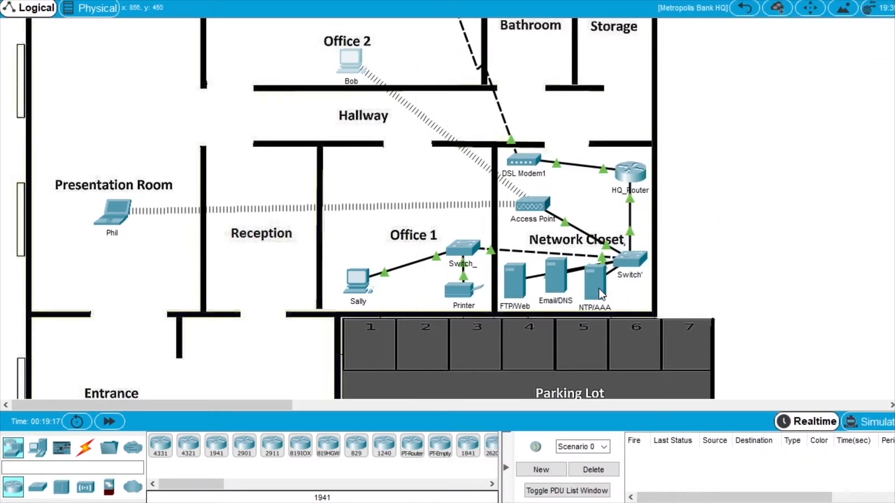
Switch the NTP service on in the NTP/AAA server's Services settings.
click(601, 293)
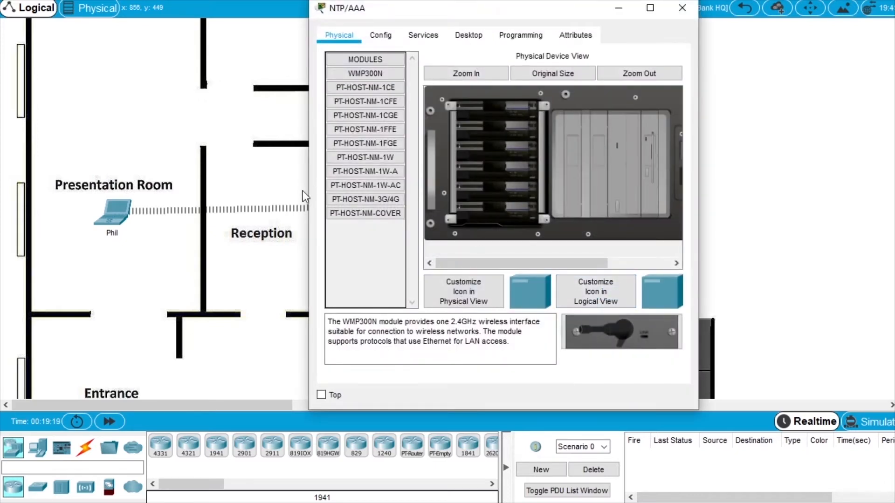
drag(303, 191, 146, 192)
click(260, 37)
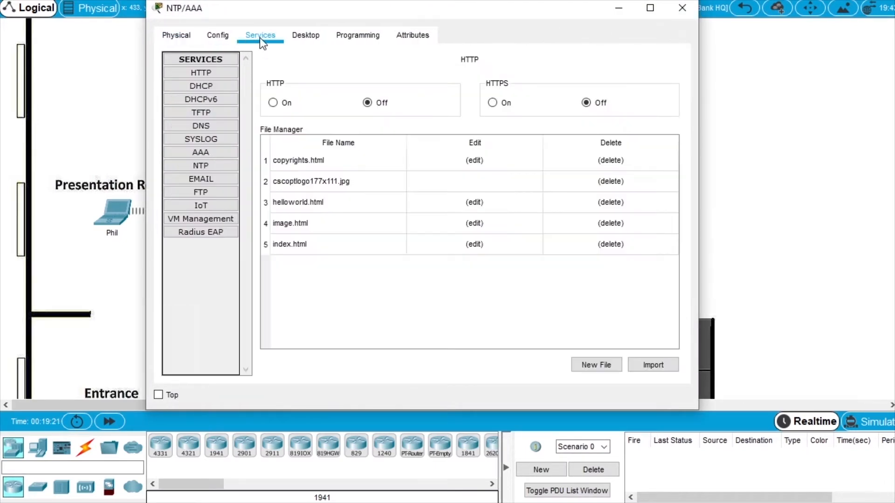
click(210, 166)
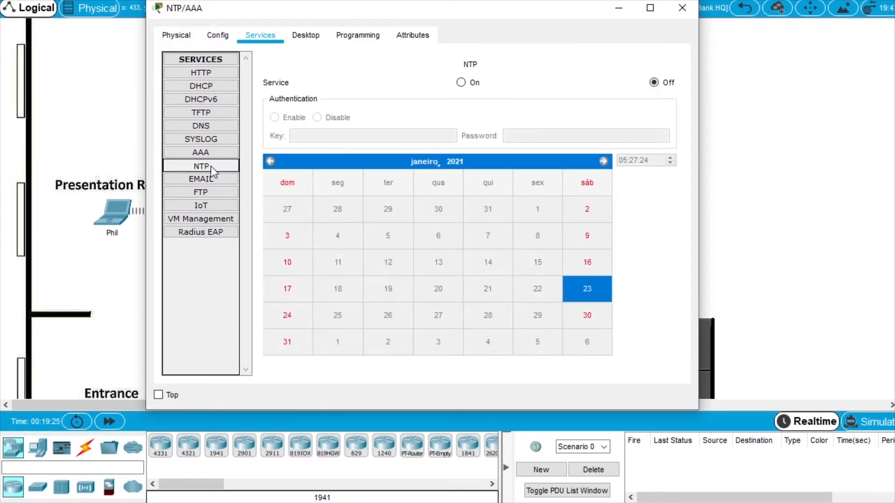
click(461, 83)
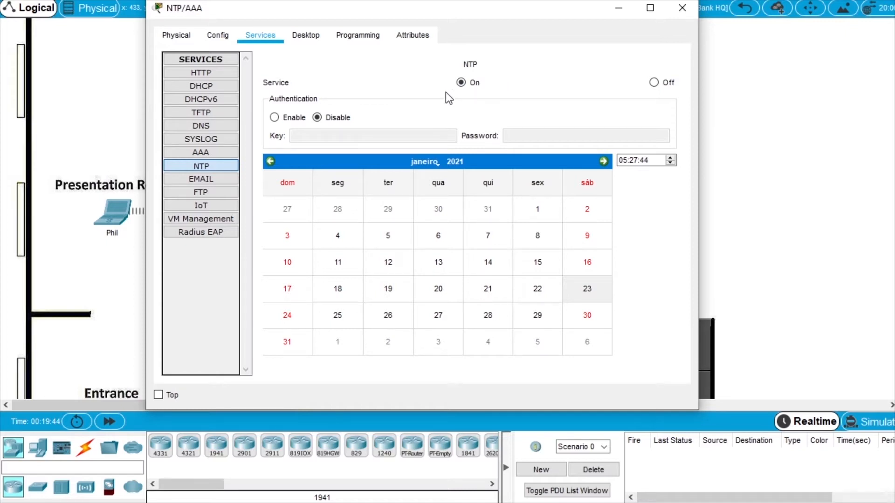
Enable NTP authentication with key 1 and the authentication password.
click(276, 119)
drag(328, 134, 233, 134)
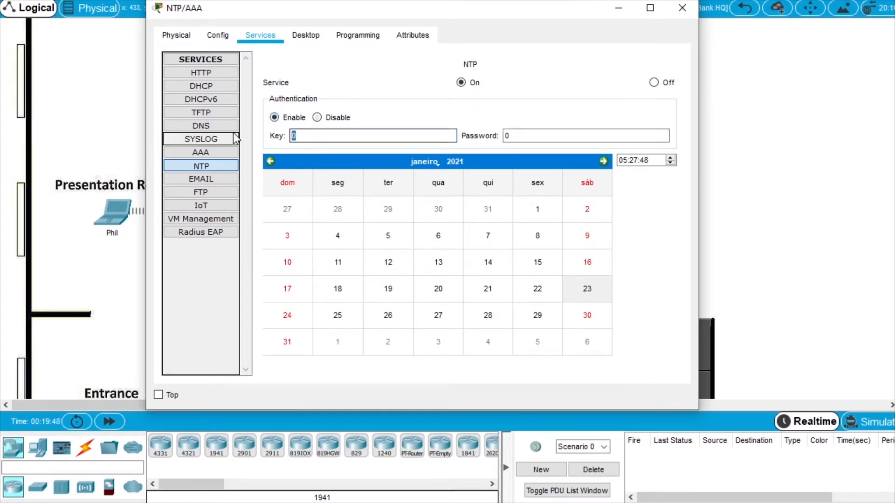
text(1)
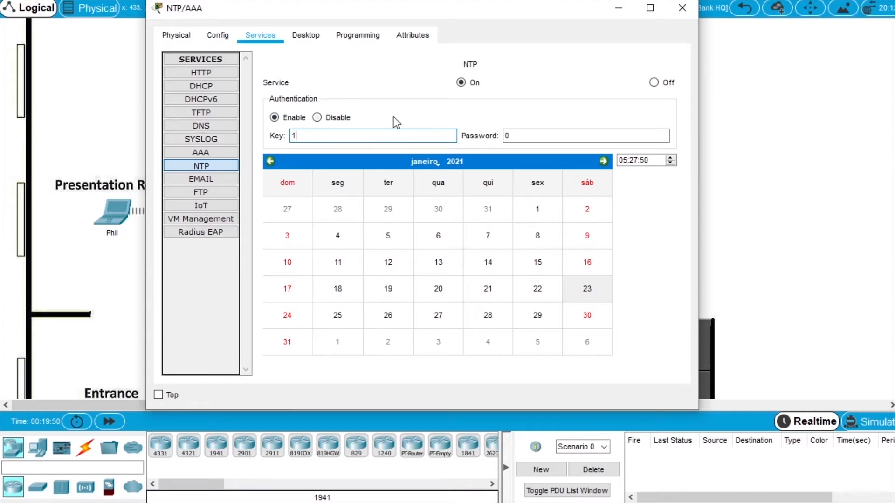
drag(535, 135, 425, 134)
text(cisco123)
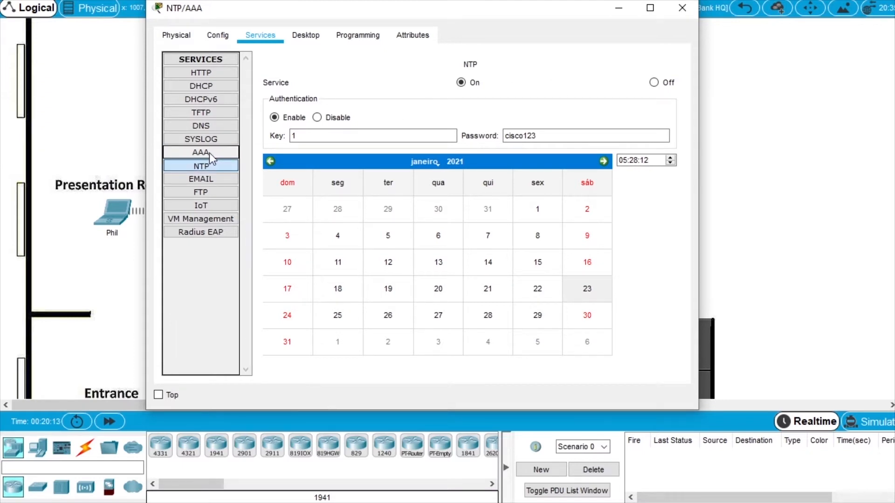
Turn AAA on and add client 'HQ Router' at 10.44.1.1 with its shared secret.
click(209, 153)
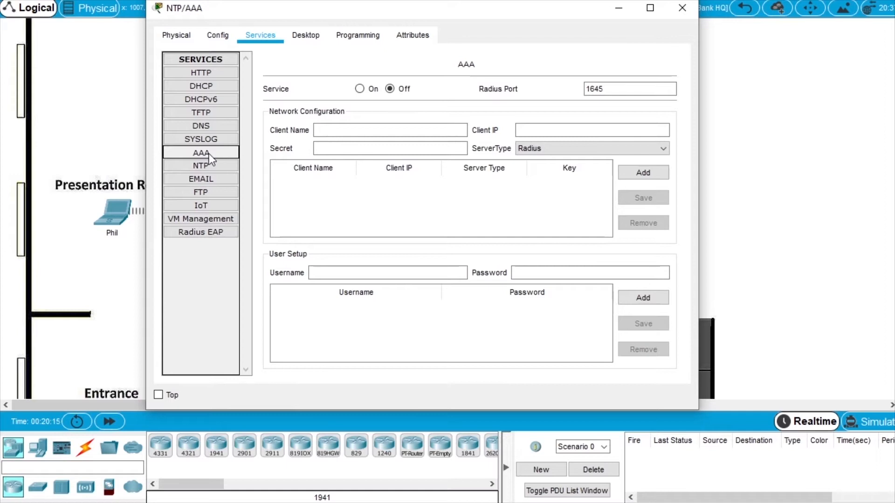
click(360, 89)
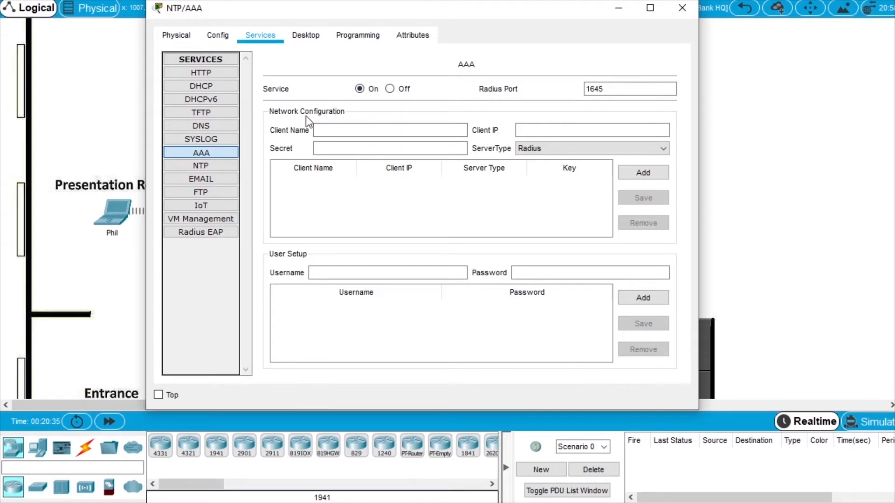
click(328, 131)
text(HQ Router)
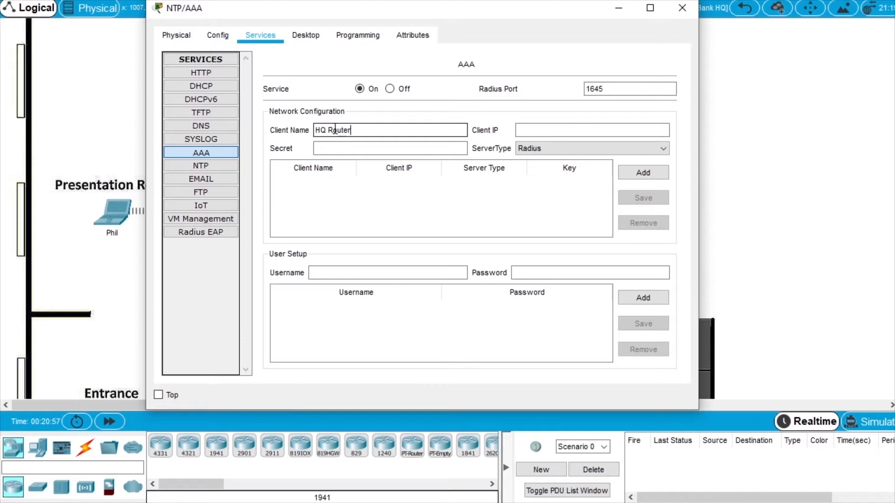
click(570, 131)
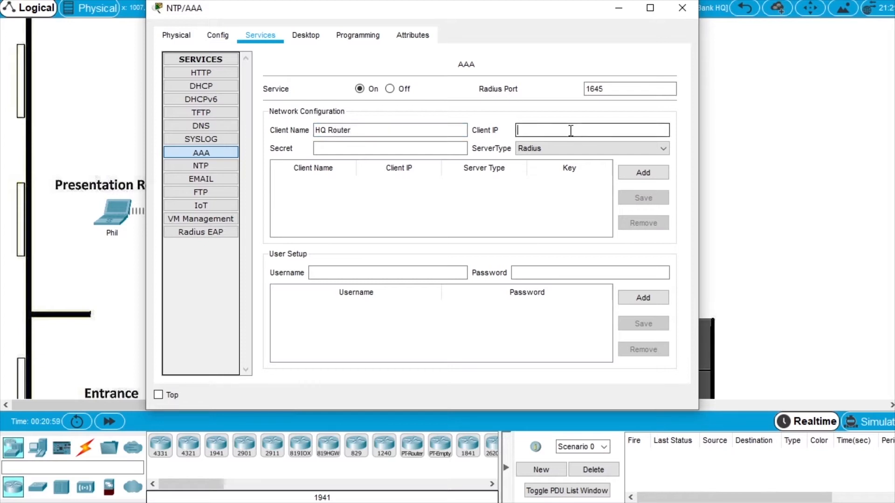
text(10.44.1.1)
click(434, 147)
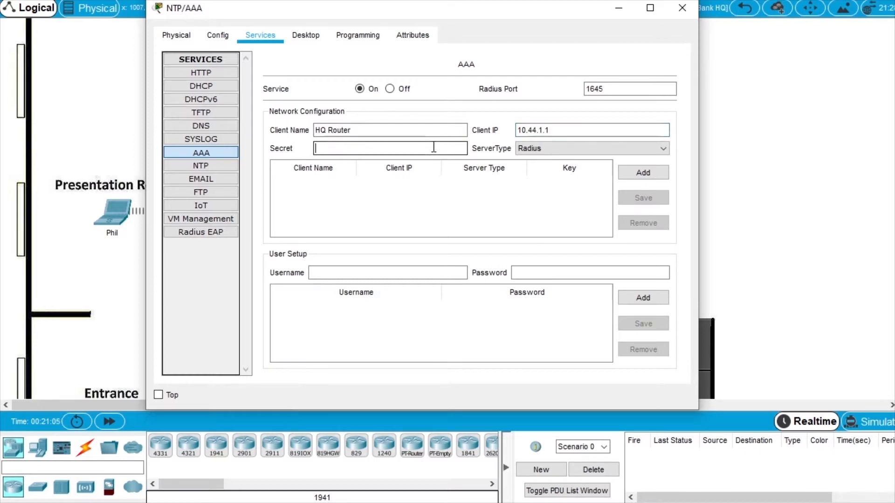
text(cisco123)
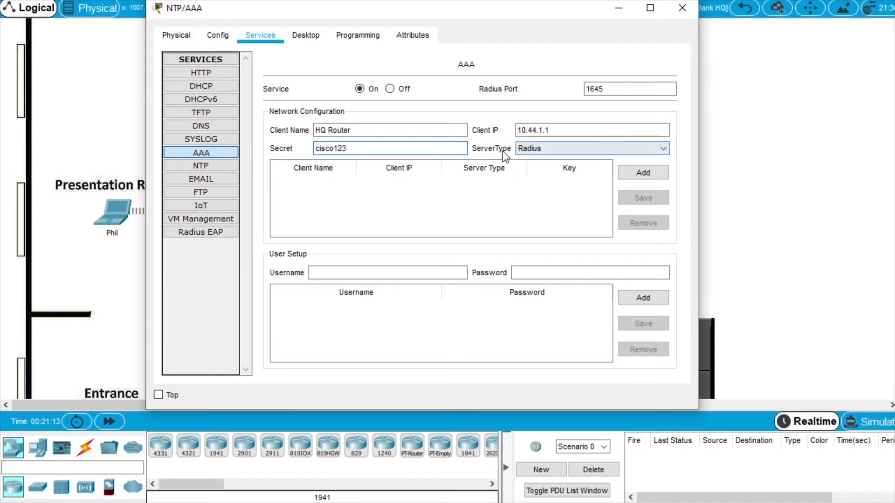
click(654, 174)
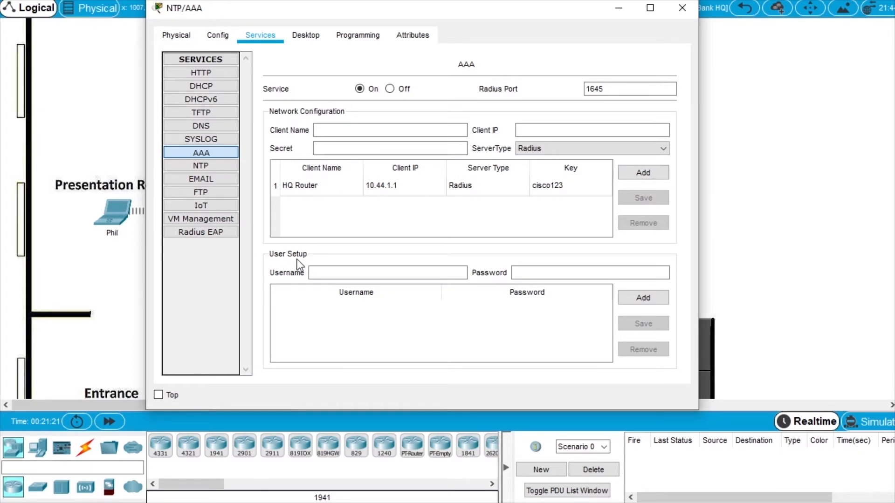
Add user 'admin' with its password to the AAA user list.
click(326, 272)
text(admin)
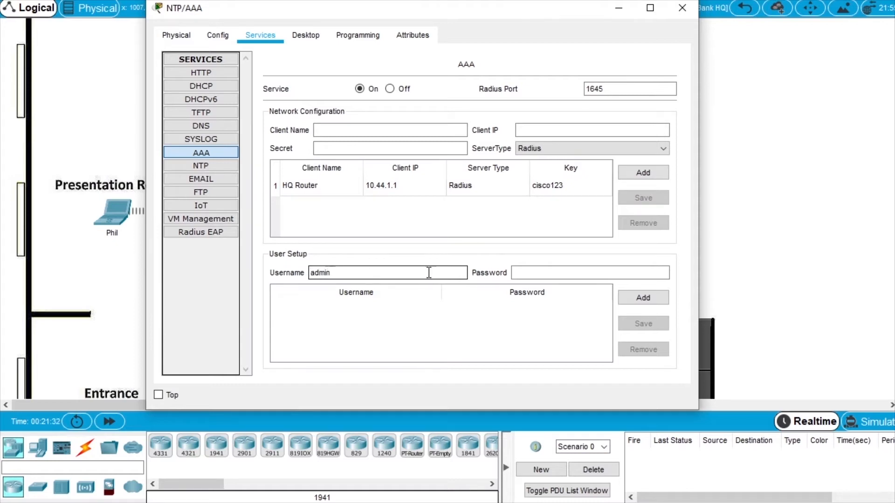
click(533, 273)
text(cis)
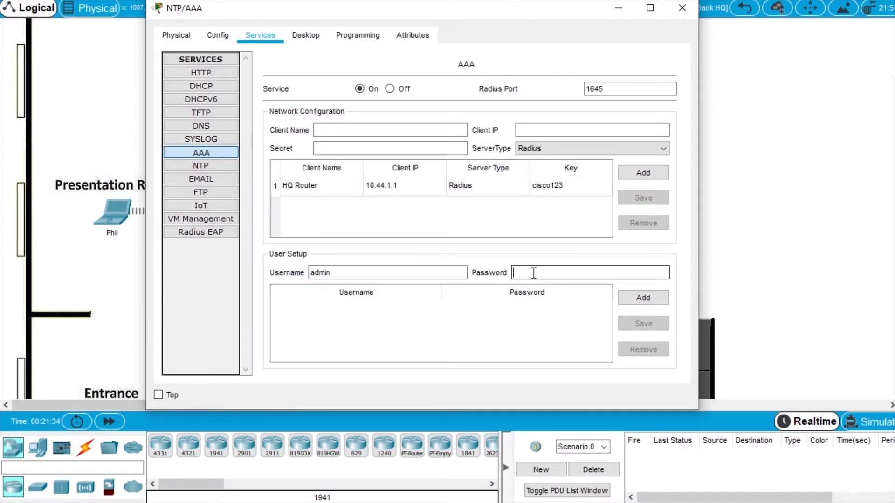
text(co123)
click(648, 298)
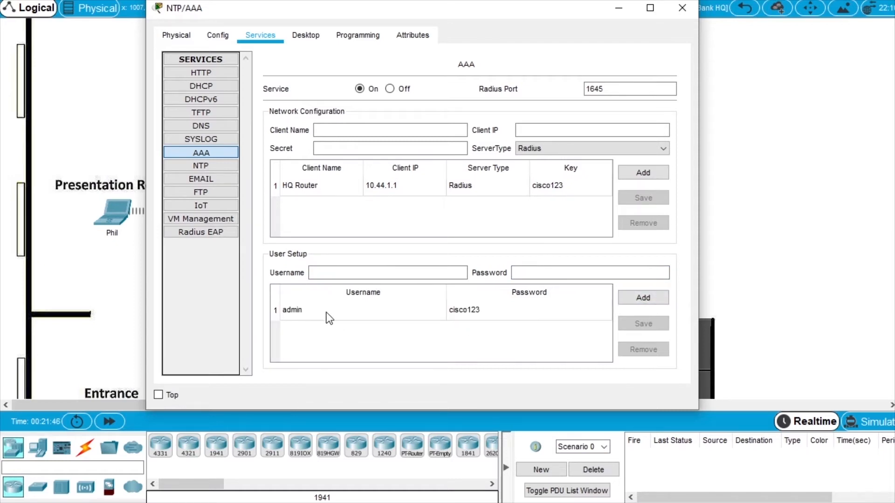
Close the server window and start a new email on the Office 1 PC.
click(681, 8)
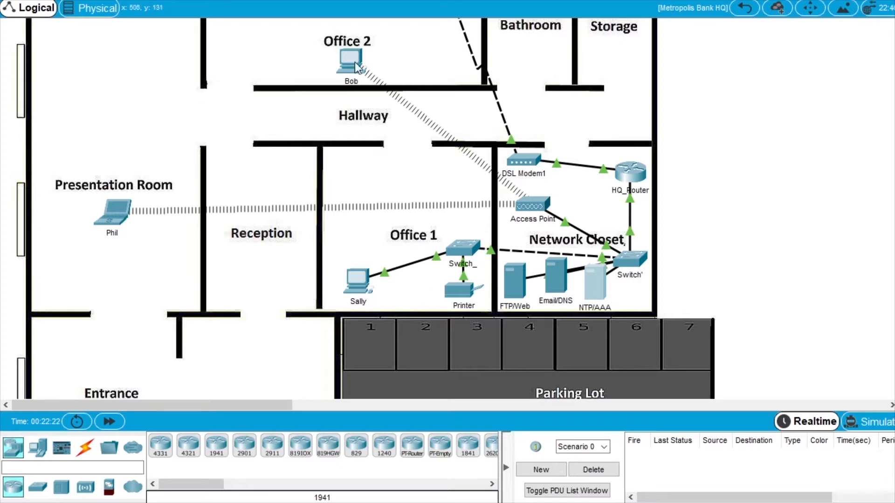
click(362, 285)
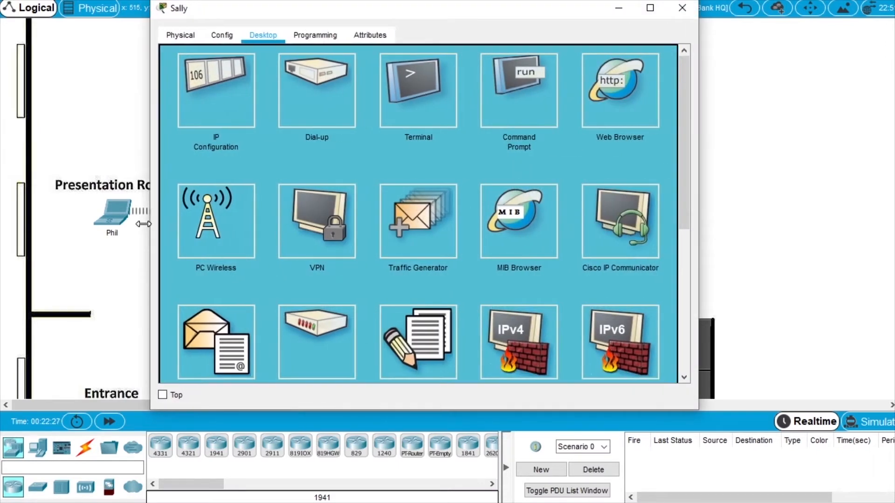
click(212, 335)
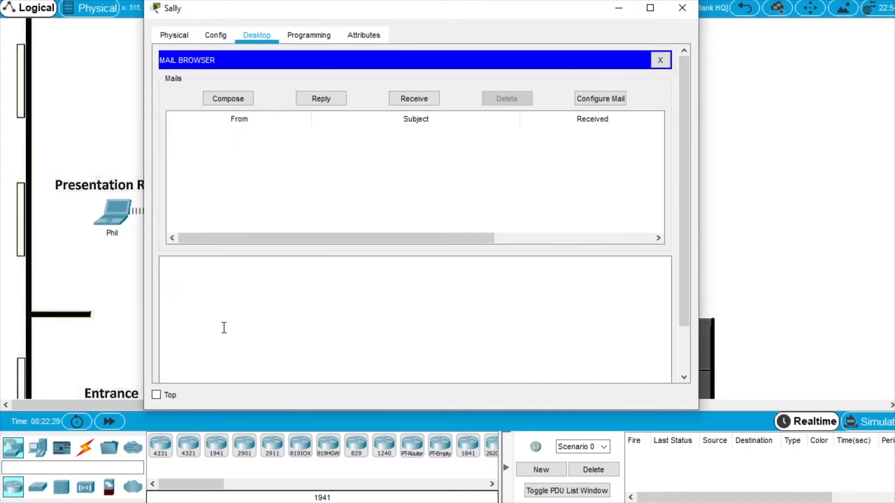
click(240, 104)
Send the Office 2 user an email titled 'hello' saying 'just to say hello!', then close the window.
click(279, 83)
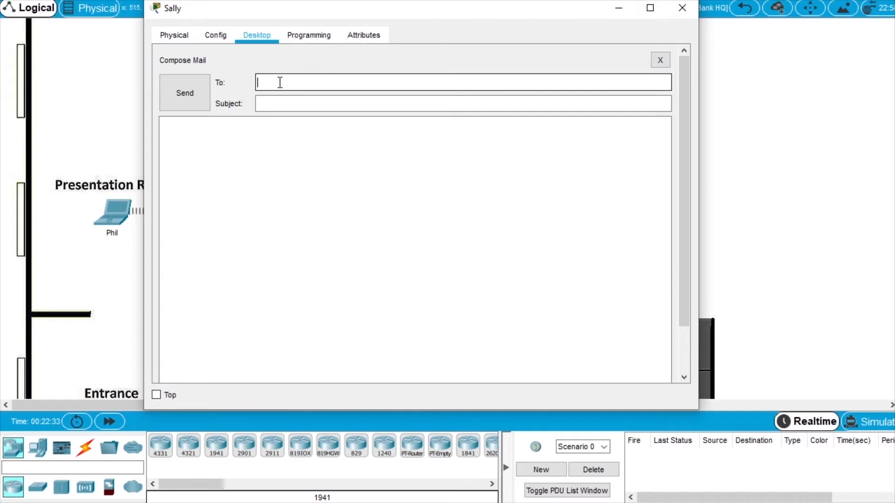
text(bob@cisco.corp)
click(289, 107)
text(hello)
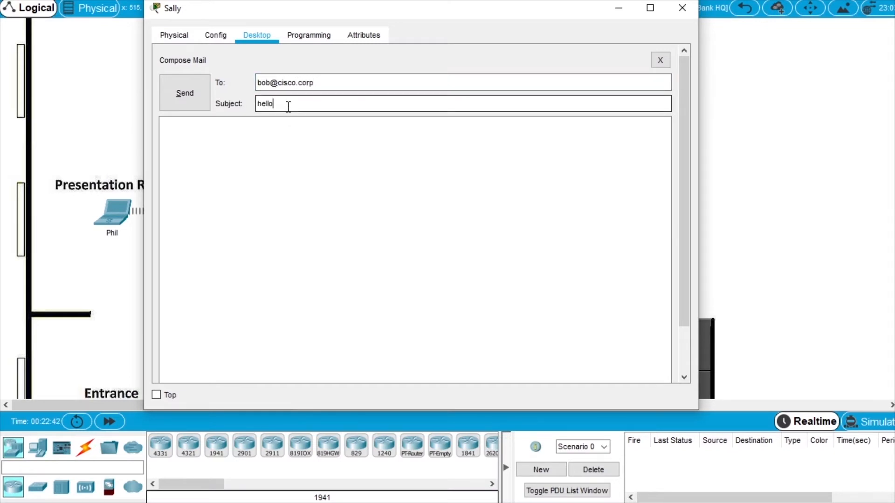
click(307, 172)
text(just to say hello!)
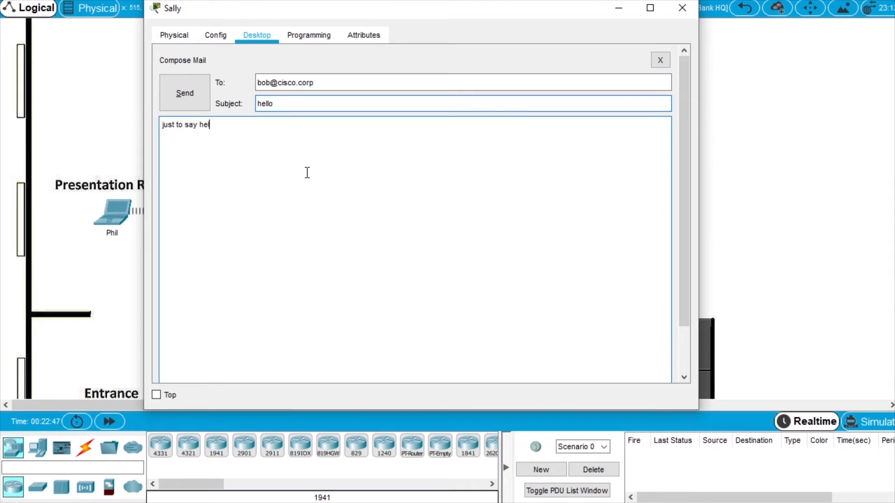
click(189, 92)
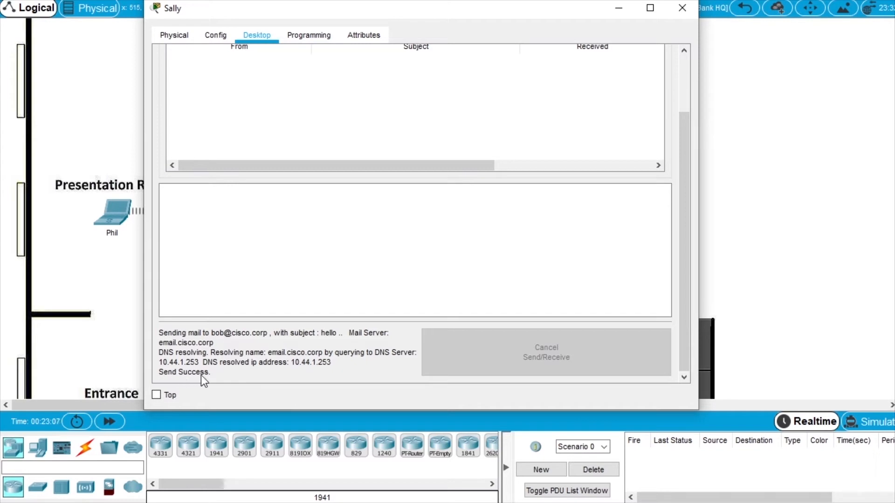
click(682, 8)
scroll(447, 194, up, 2)
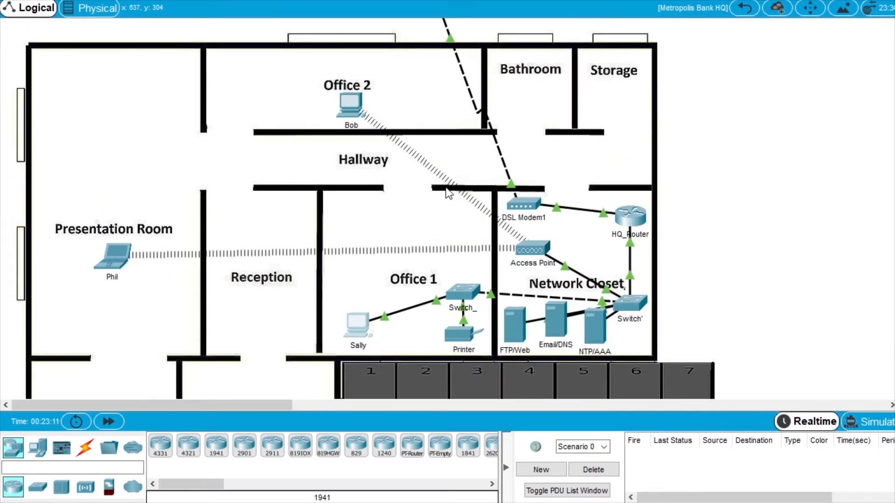
Receive mail on the Office 2 PC, read the 'hello' message, and close the window.
click(349, 104)
scroll(373, 273, down, 3)
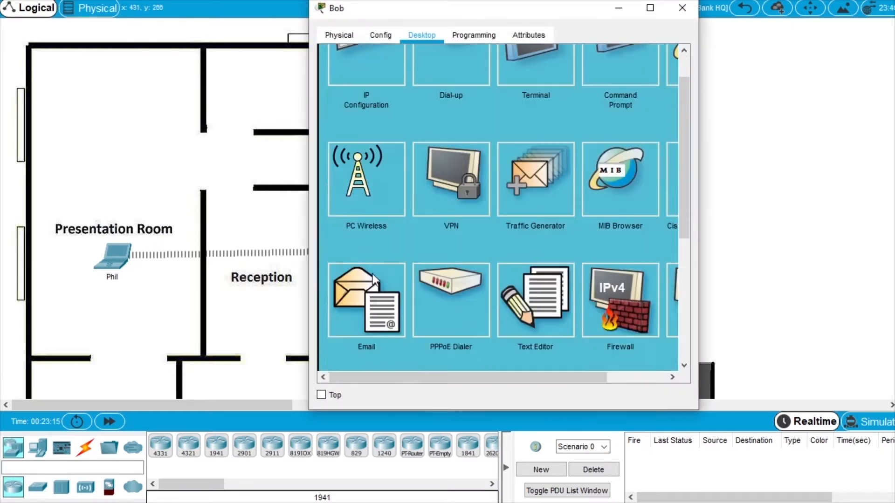
click(370, 254)
drag(277, 198, 122, 198)
click(419, 97)
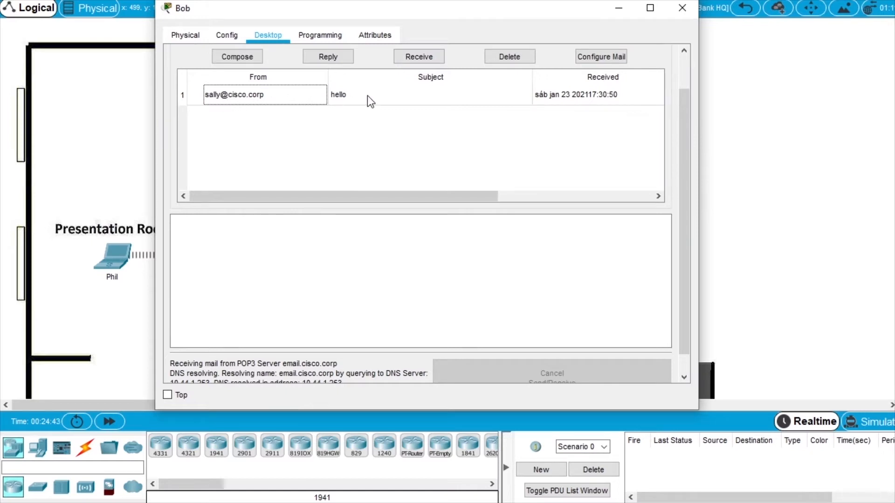
click(507, 100)
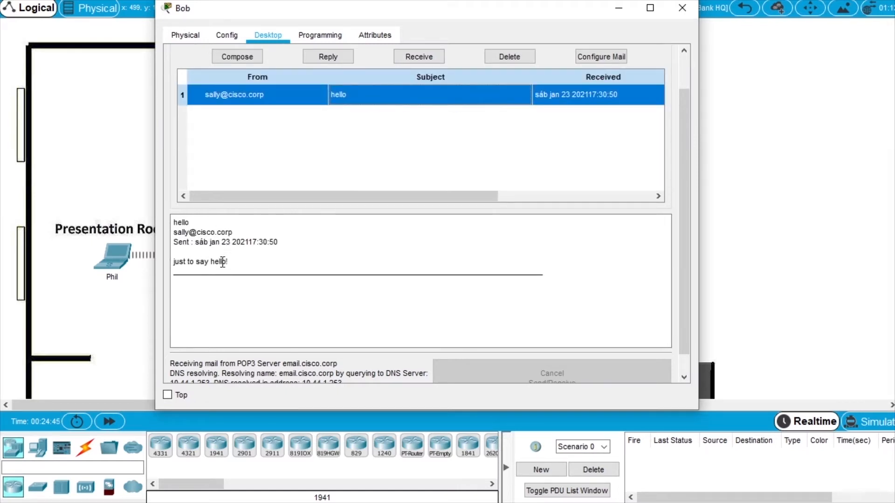
scroll(264, 280, down, 1)
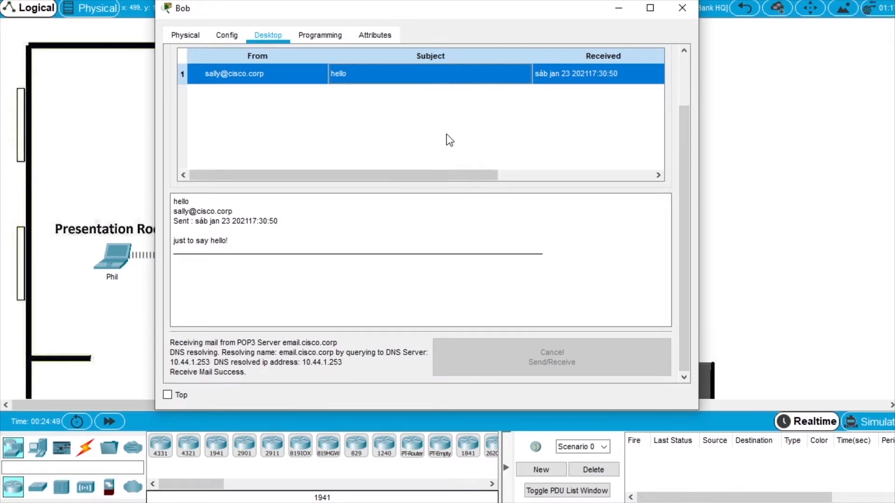
click(687, 8)
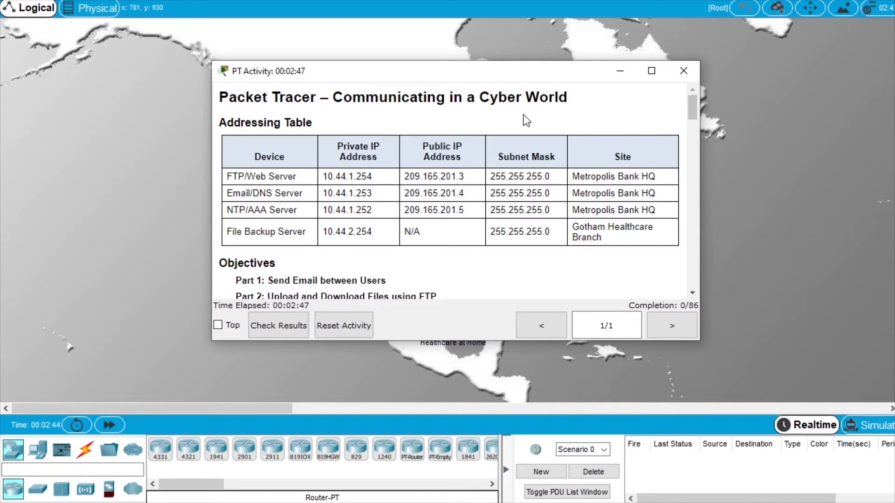
Scroll through the addressing table and objectives, then close the activity instructions.
scroll(480, 149, down, 1)
scroll(411, 181, down, 1)
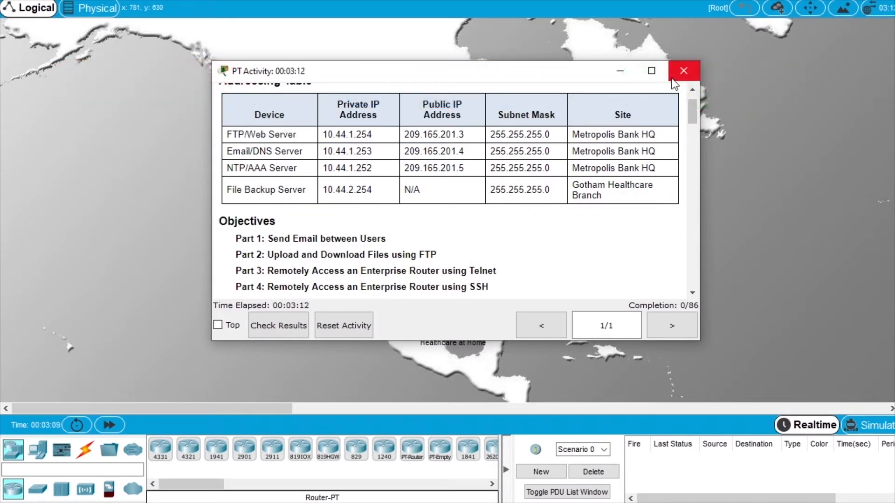
click(683, 71)
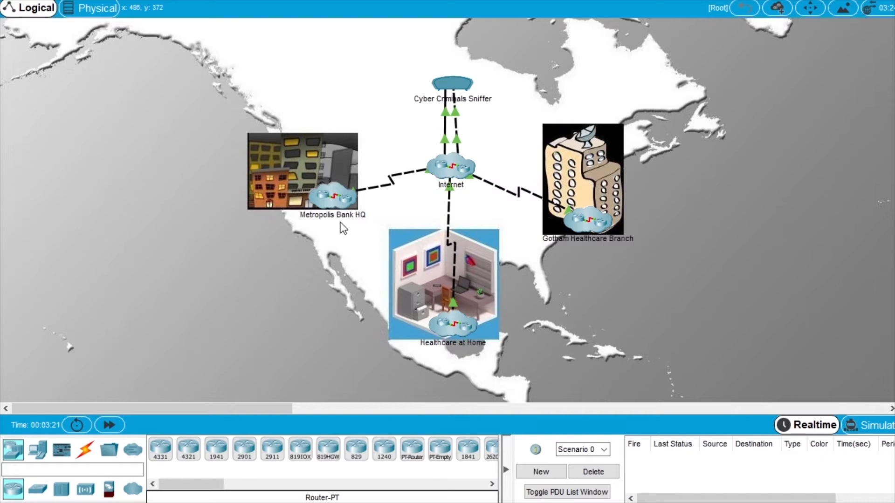
In the Gotham Healthcare Branch, start a new email on the lower office PC.
click(594, 225)
scroll(386, 217, up, 2)
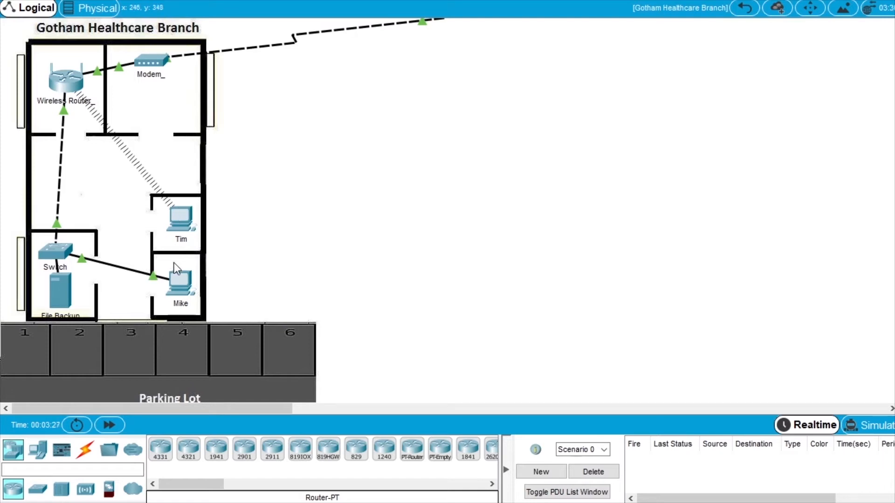
click(183, 281)
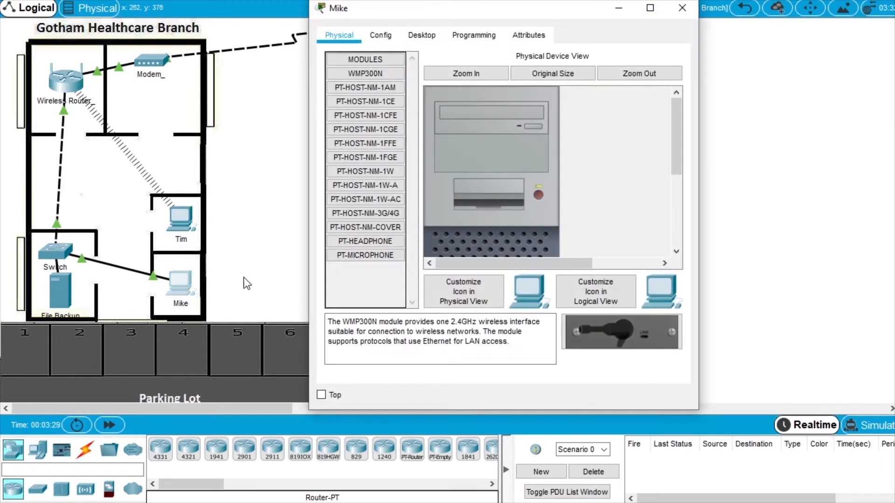
drag(307, 144, 130, 144)
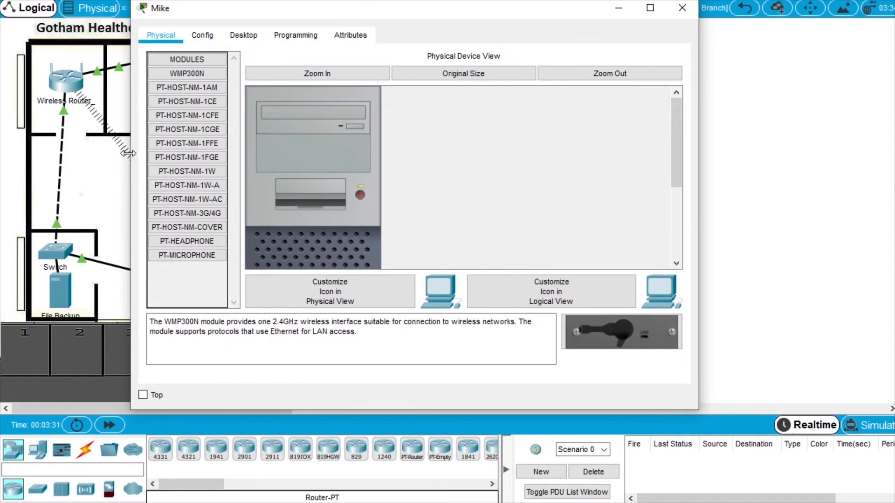
click(248, 36)
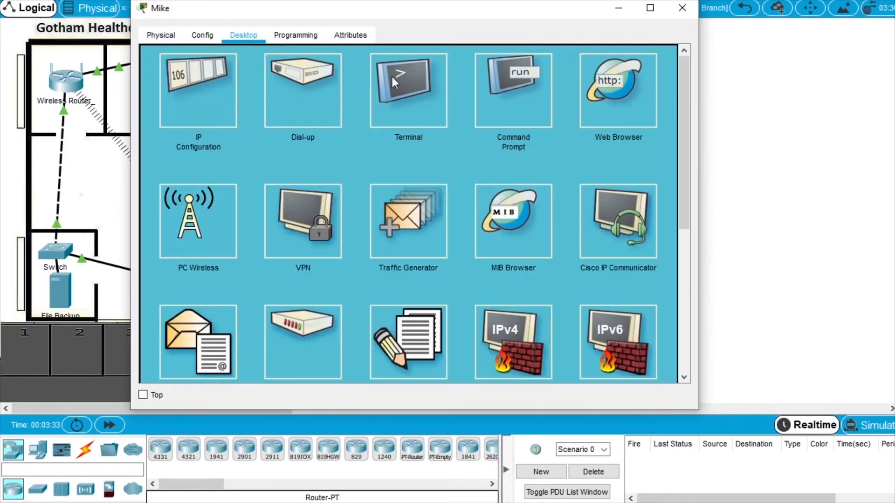
click(212, 322)
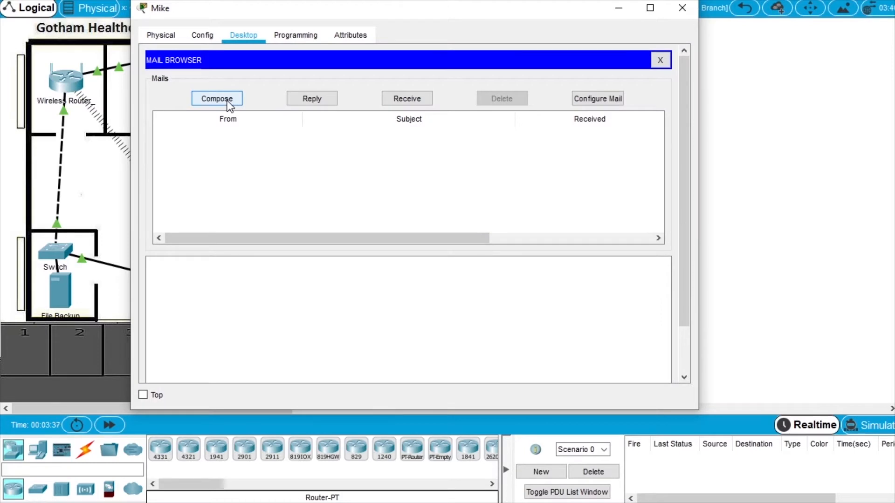
click(230, 103)
Send the Office 1 user an email with subject 'Urgent' and body 'call me', then close the window.
click(275, 83)
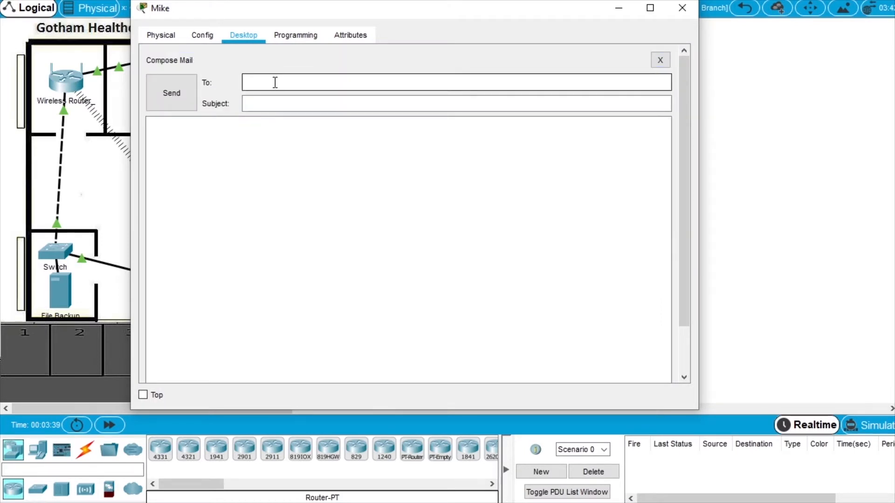
text(sally@cisco.corp)
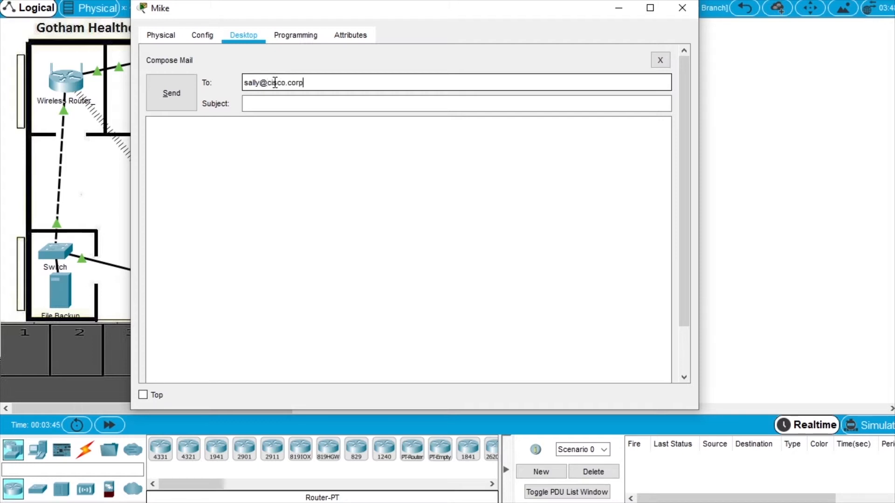
click(285, 107)
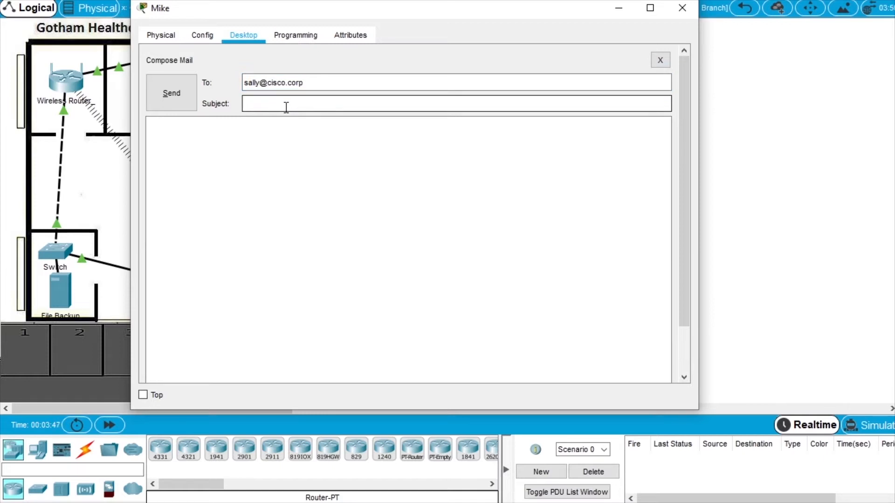
text(Urgent)
click(296, 138)
text(call me)
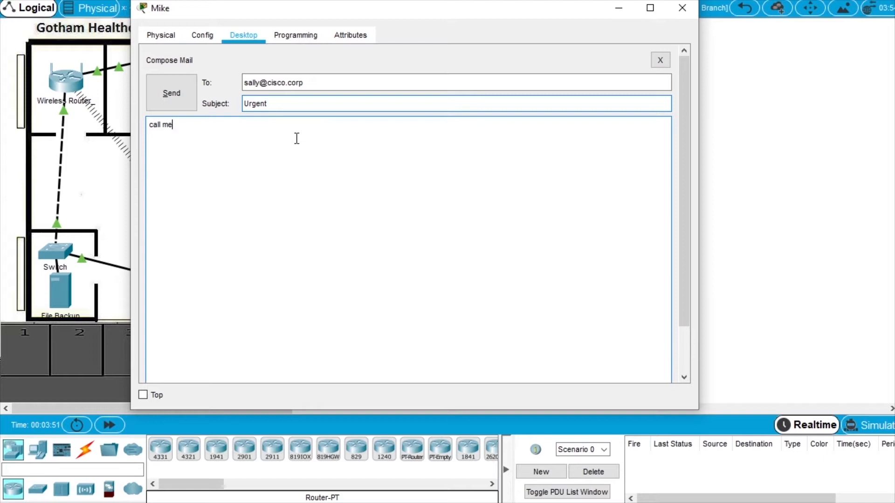
click(172, 94)
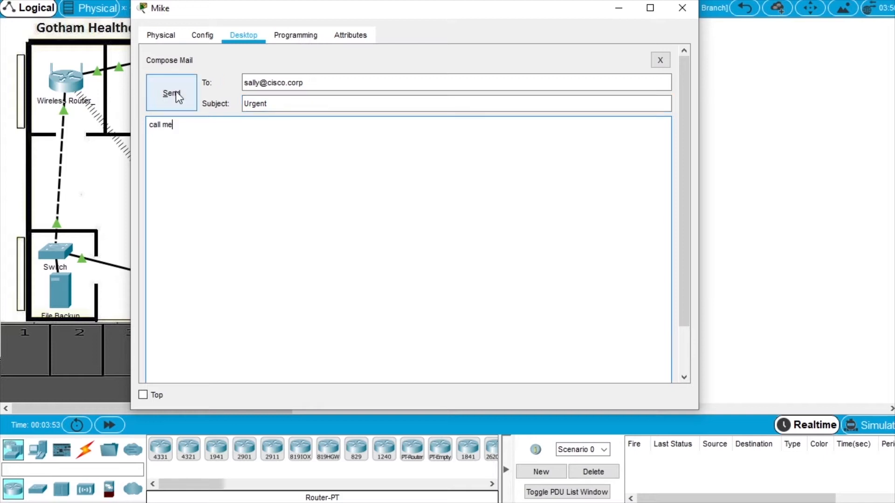
scroll(223, 140, down, 3)
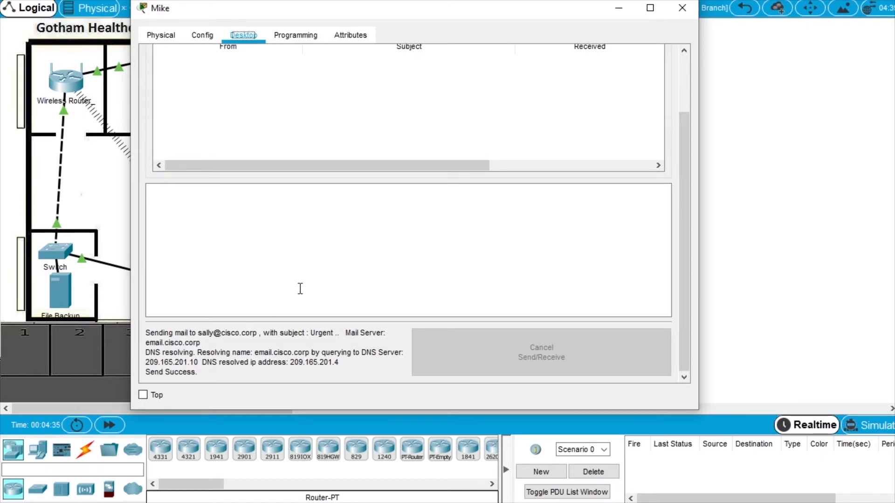
scroll(300, 289, up, 3)
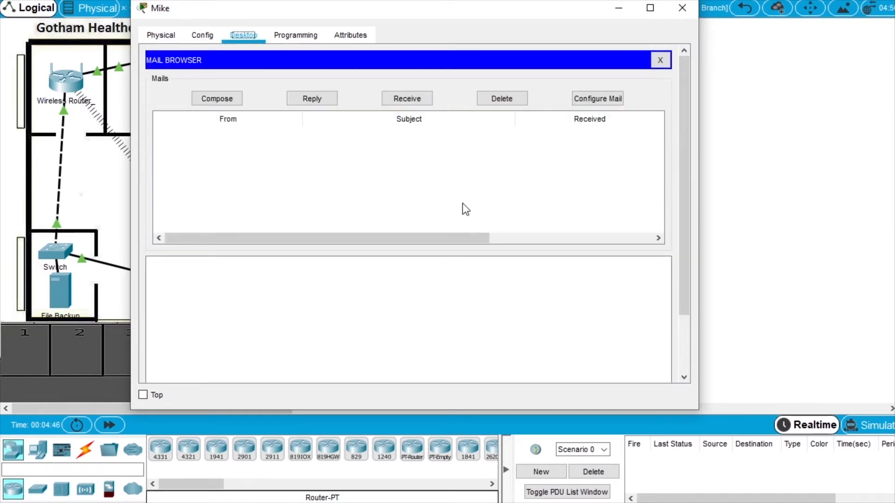
click(688, 14)
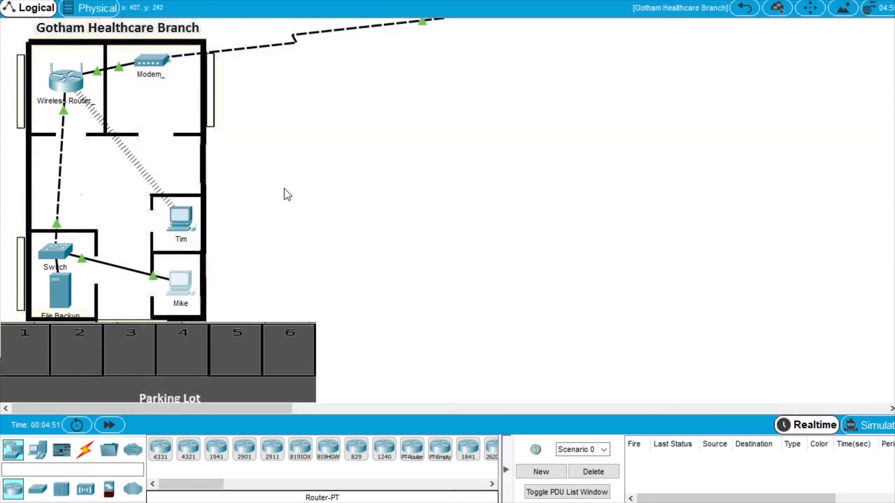
Go to Metropolis Bank HQ and open the Office 1 PC's email client.
click(744, 7)
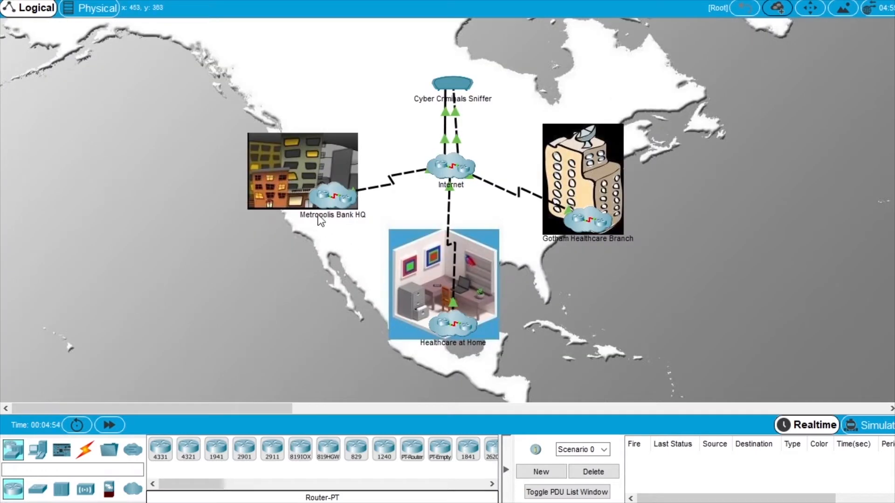
double_click(328, 198)
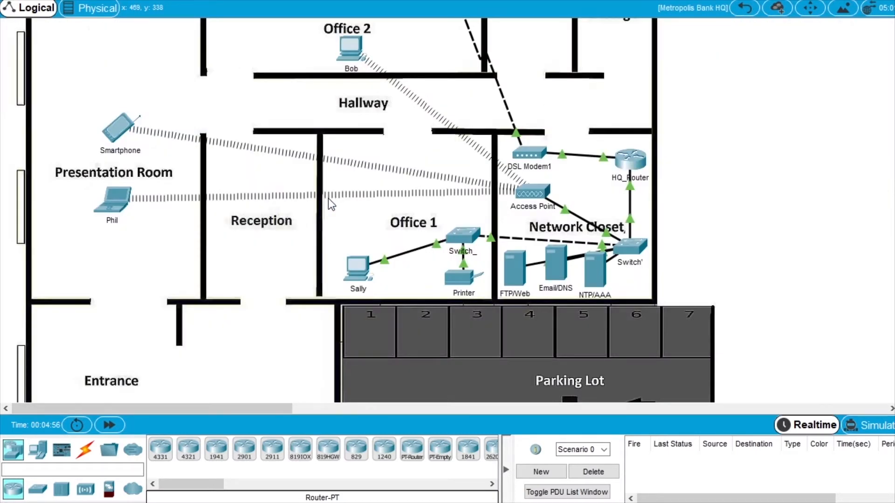
click(354, 269)
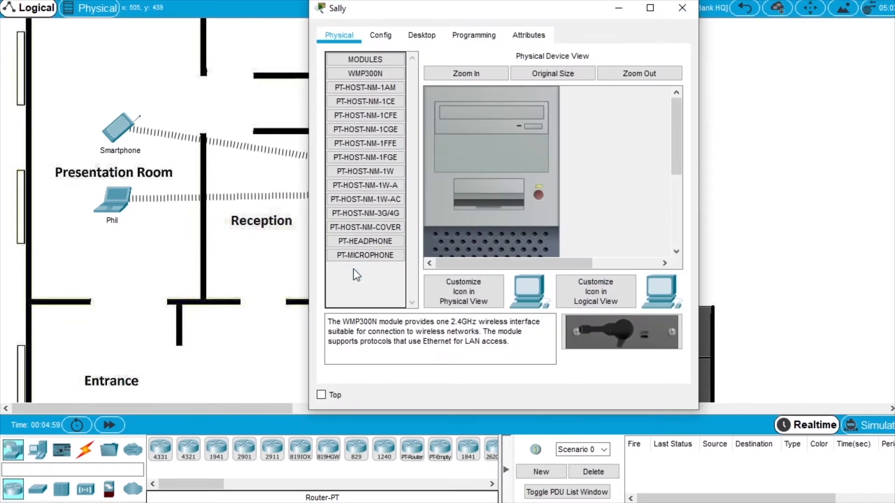
click(424, 35)
scroll(395, 281, down, 2)
click(382, 306)
drag(309, 230, 124, 227)
Receive and read the 'Urgent' message, then close the PC and return to the overall map.
click(417, 56)
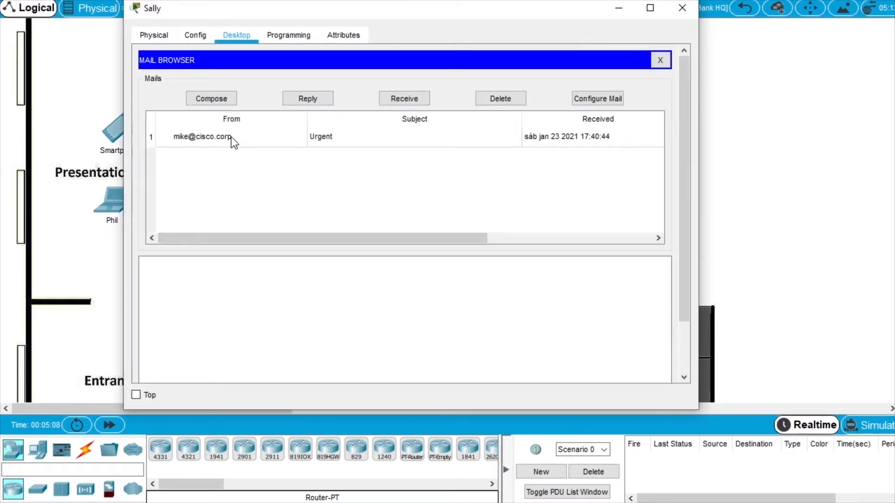
click(230, 136)
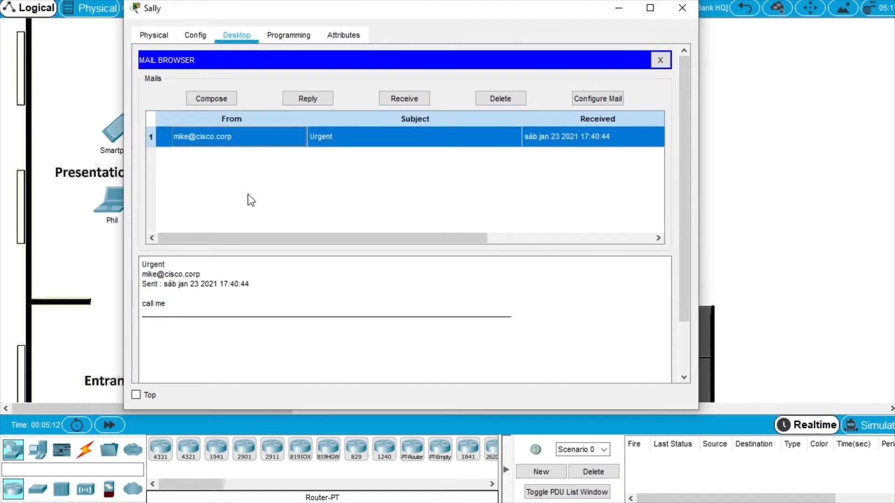
scroll(315, 209, down, 3)
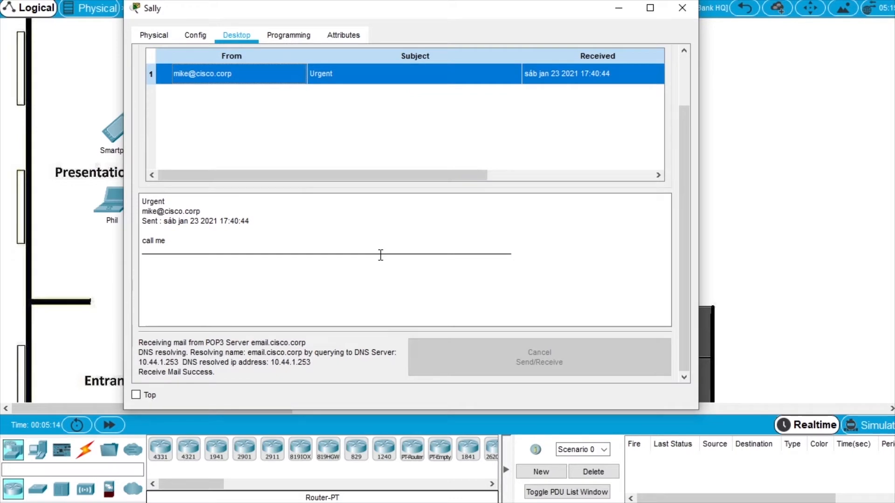
scroll(379, 233, up, 3)
click(682, 8)
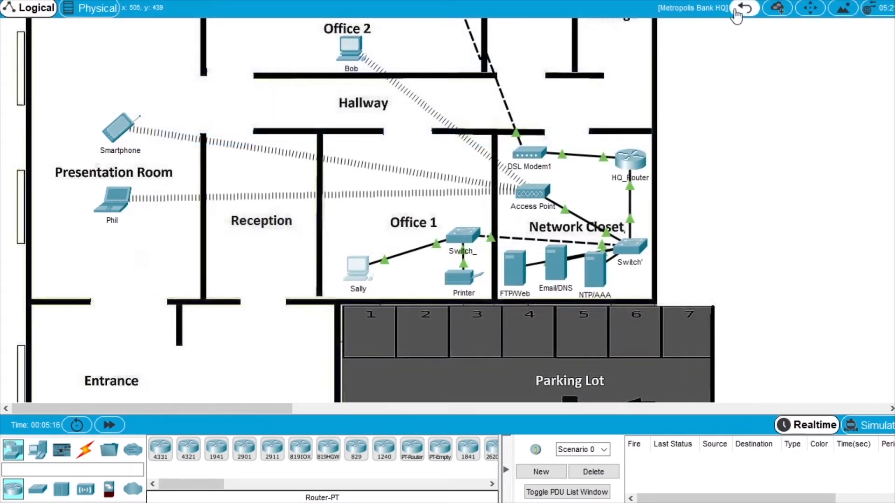
click(744, 8)
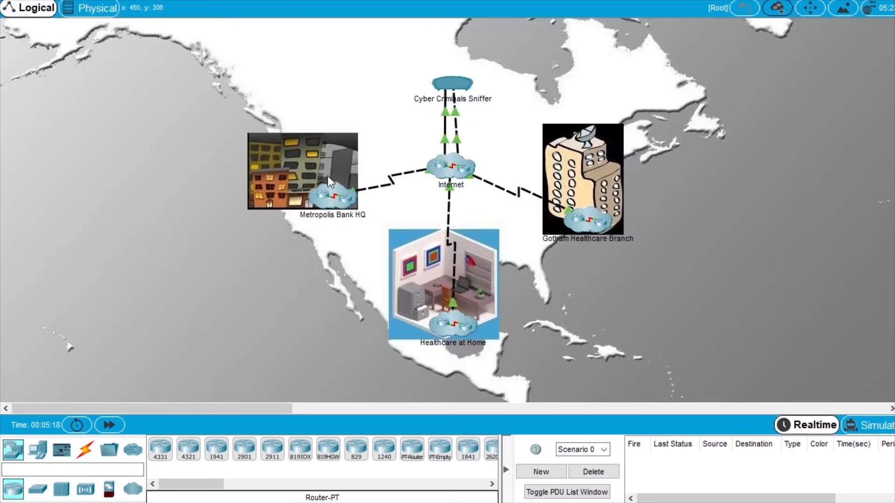
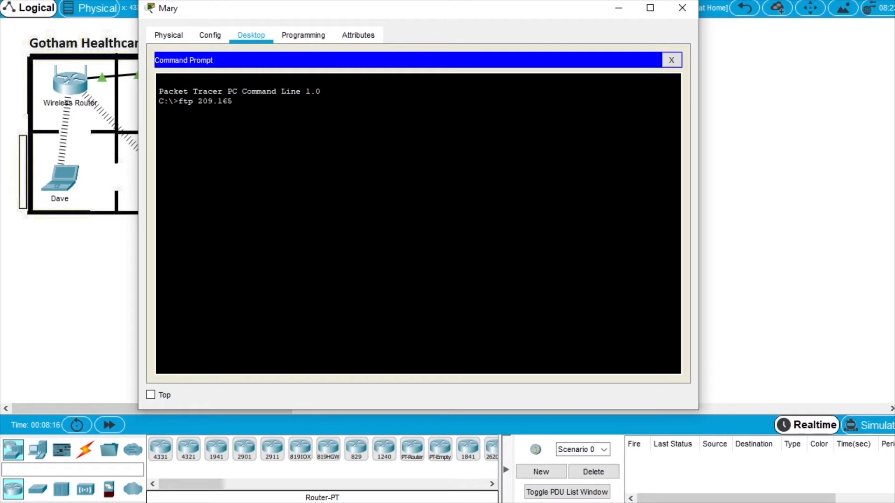
Connect to the FTP server at 209.165.201.3 and log in with the FTP account.
text(.201.3)
key(Return)
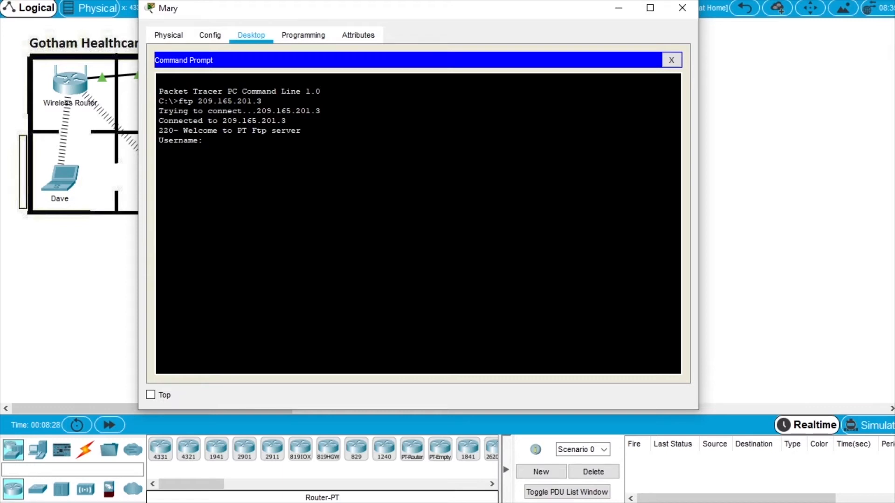
text(mary)
key(Return)
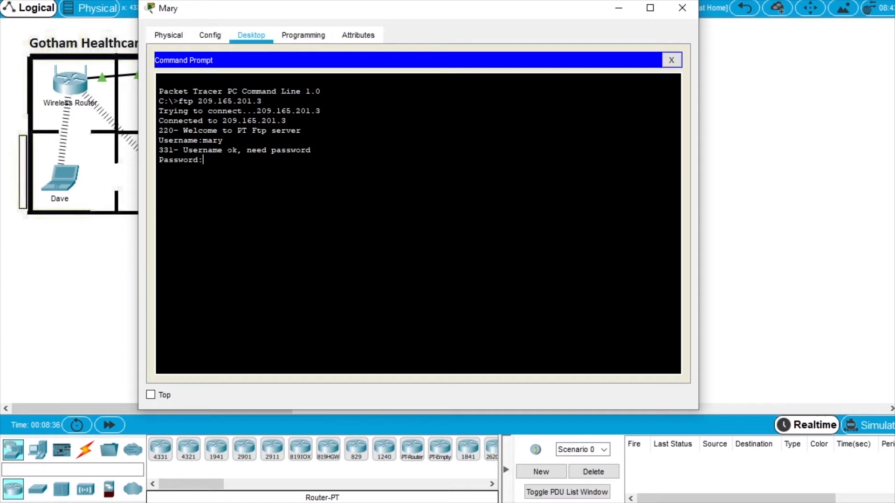
key(Return)
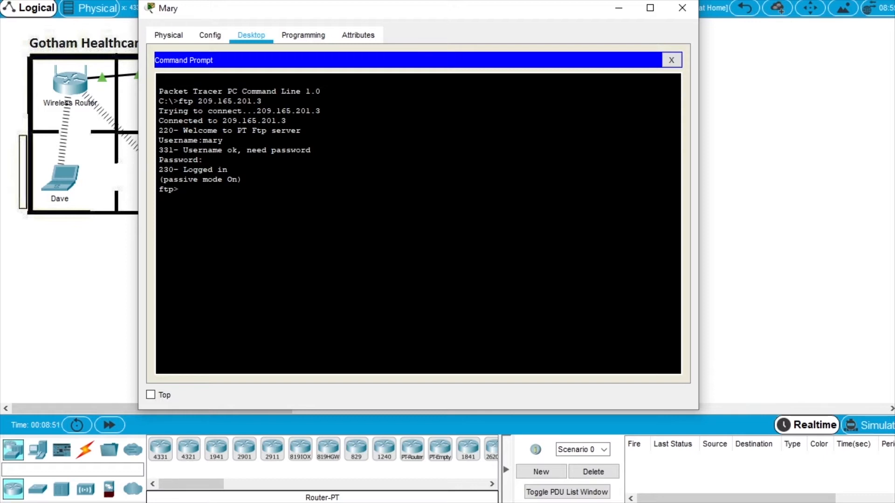
Upload newclients.txt, confirm the 644-byte file in a second dir listing, and close the laptop.
text(dir)
key(Return)
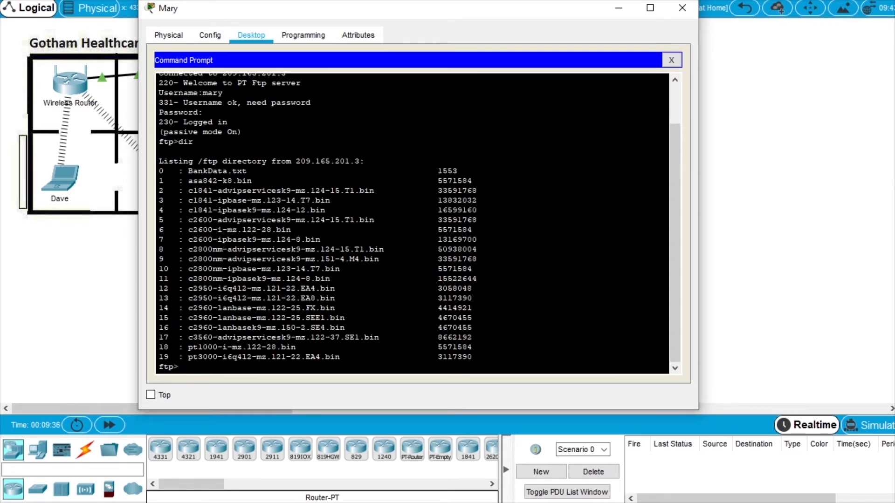
text(put newclients.txt)
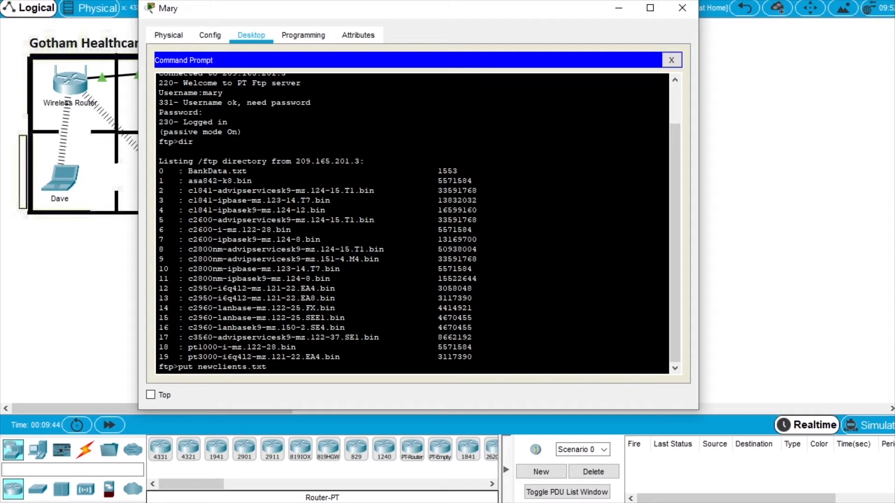
key(Return)
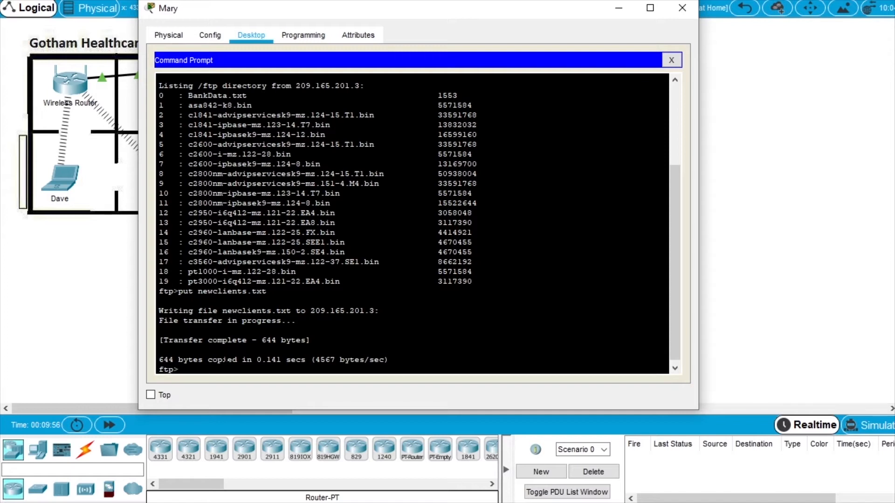
text(dir)
key(Return)
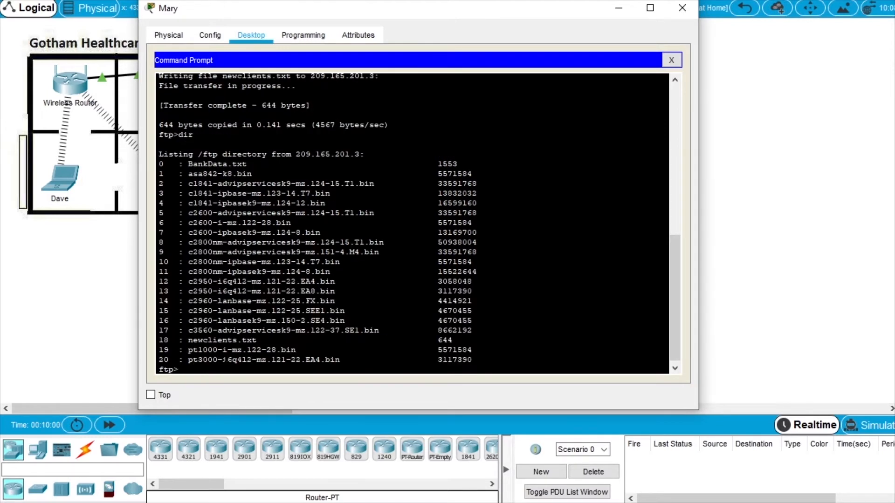
drag(188, 340, 449, 340)
click(450, 339)
click(683, 8)
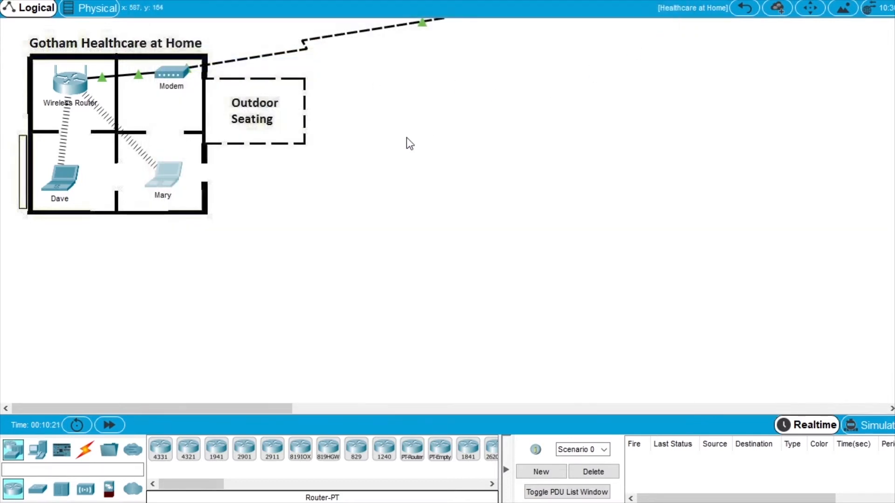
Return to the main map and browse the Cyber Criminals Sniffer's captured TCP, SMTP and FTP packets.
click(745, 8)
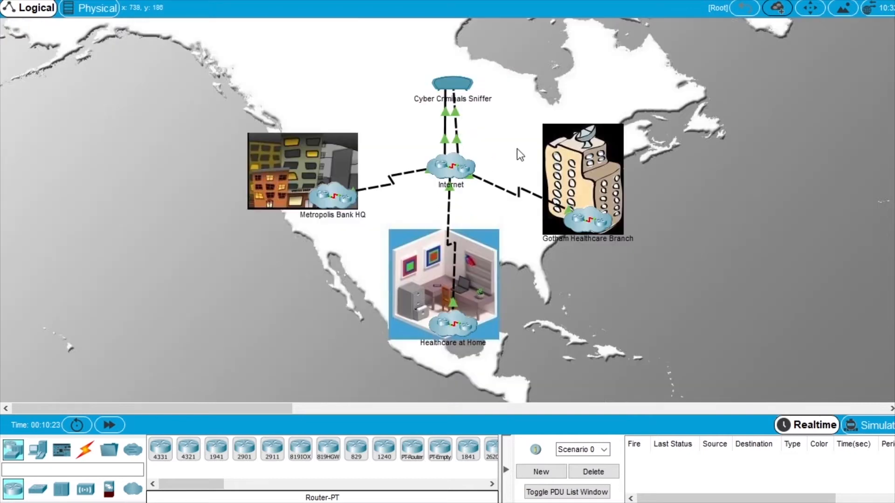
click(451, 87)
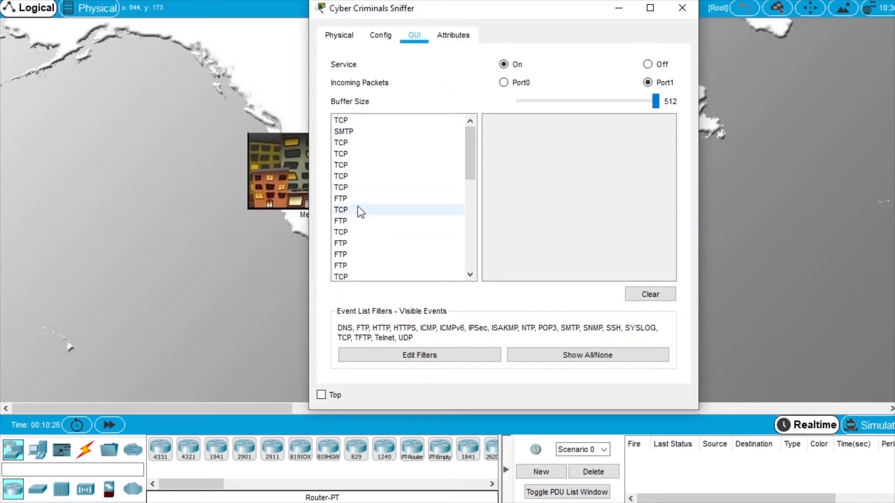
drag(472, 146, 460, 131)
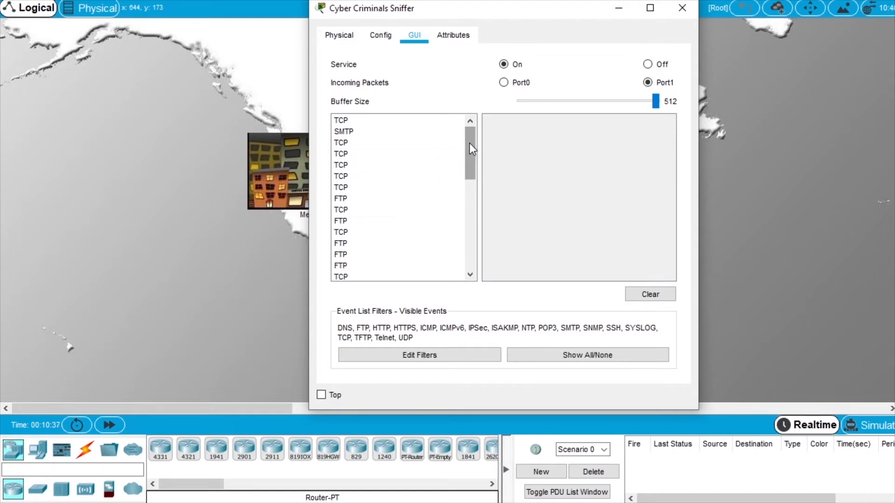
drag(471, 144, 473, 137)
Select the first captured FTP packet, enlarge the sniffer window, and scroll through its details.
click(348, 199)
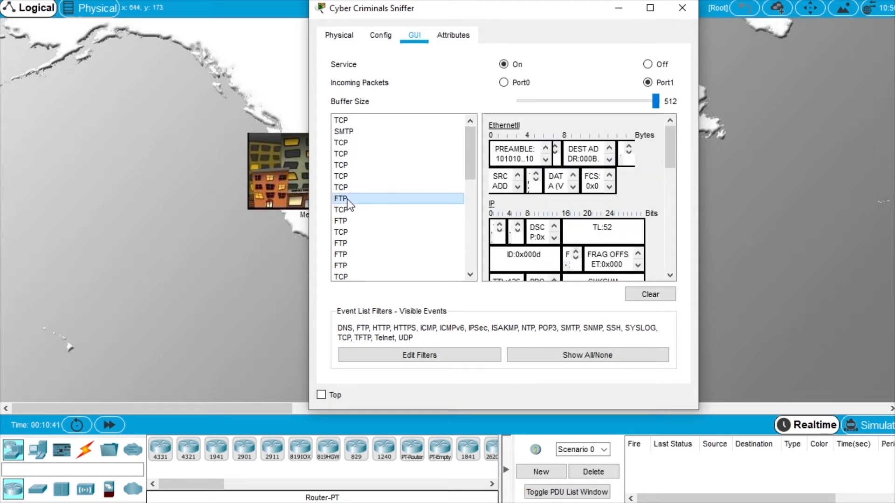
drag(309, 201, 61, 192)
drag(585, 2, 586, 0)
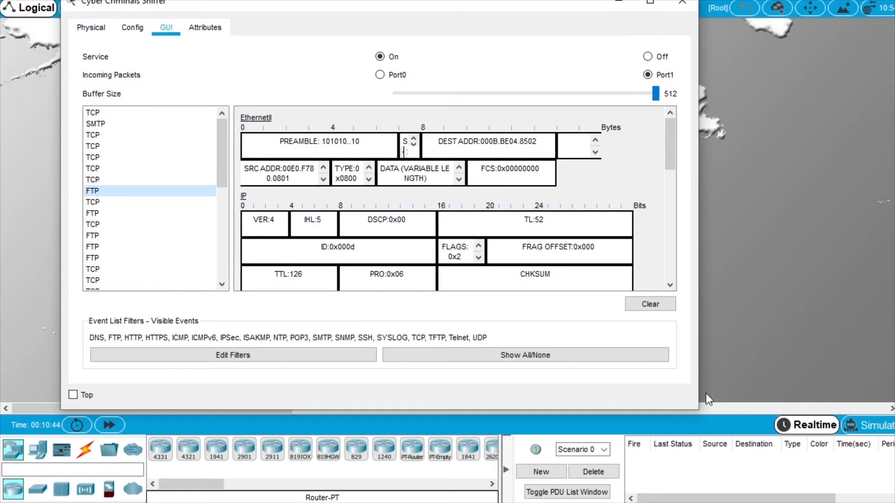
drag(699, 408, 780, 408)
drag(524, 6, 551, 42)
scroll(593, 188, down, 1)
scroll(594, 201, up, 1)
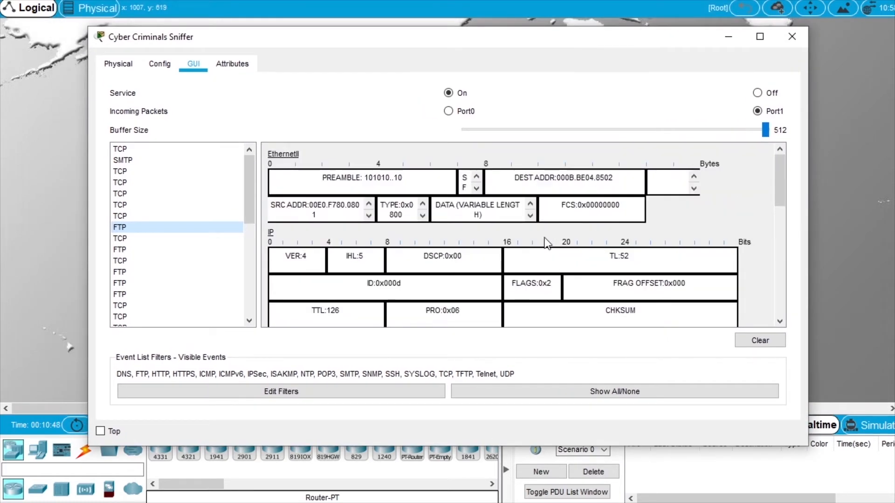
scroll(536, 242, down, 1)
scroll(533, 239, down, 4)
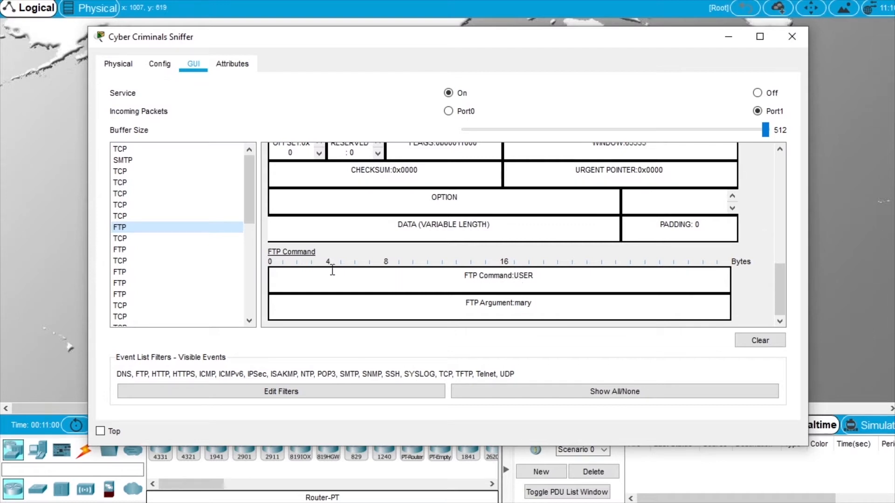
Inspect the next FTP packet down to its PASS command showing the plaintext password.
click(124, 252)
scroll(469, 214, down, 10)
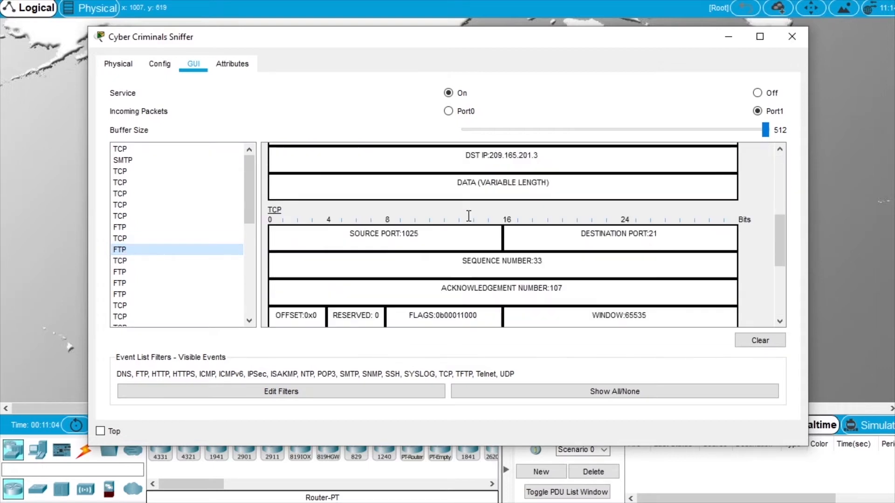
scroll(469, 214, down, 1)
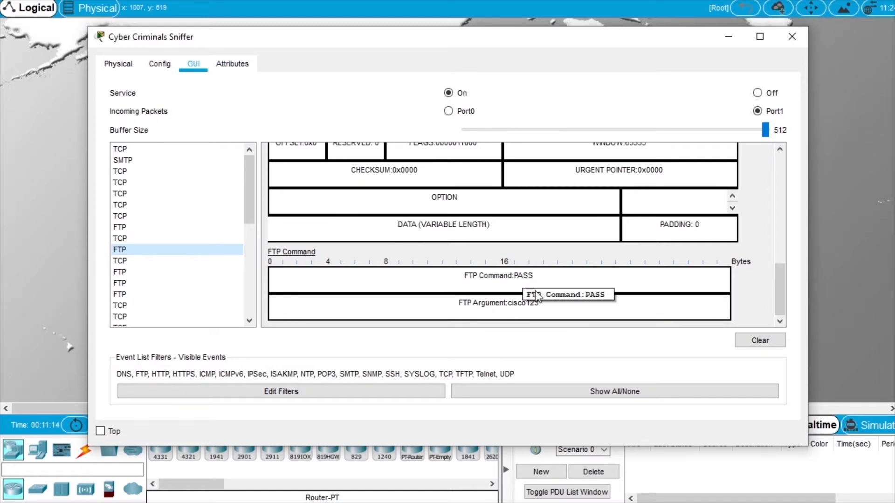
scroll(527, 271, up, 8)
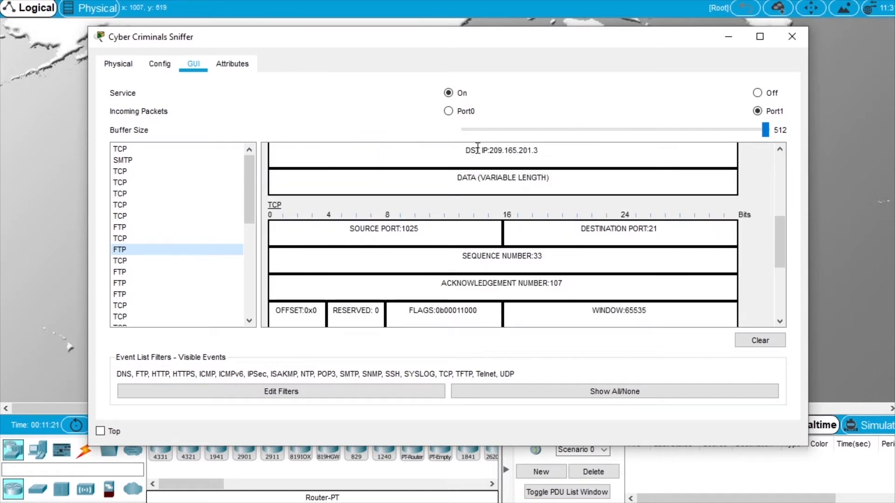
scroll(580, 210, down, 3)
scroll(579, 208, down, 3)
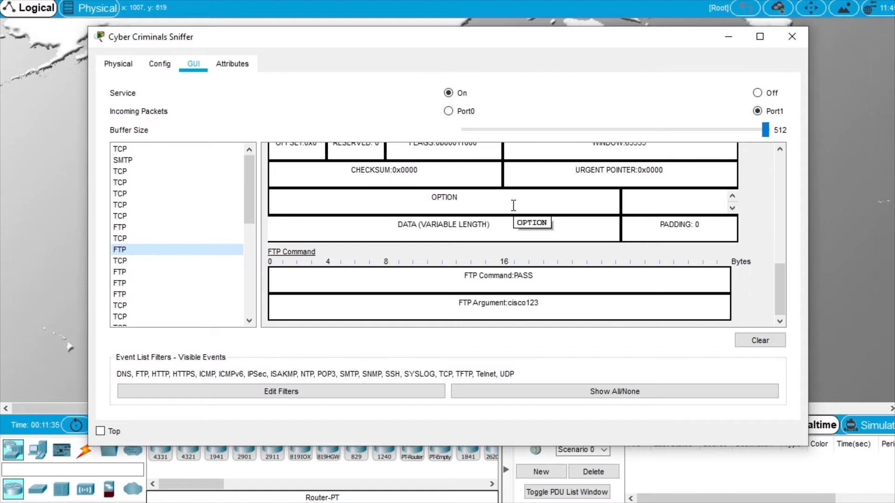
From the Healthcare at Home laptop's command prompt, ping 209.165.201.2.
click(791, 37)
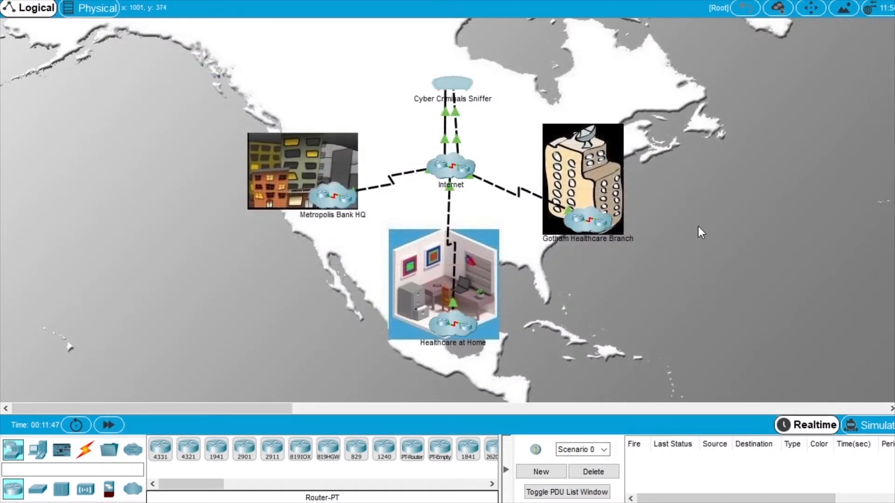
click(450, 326)
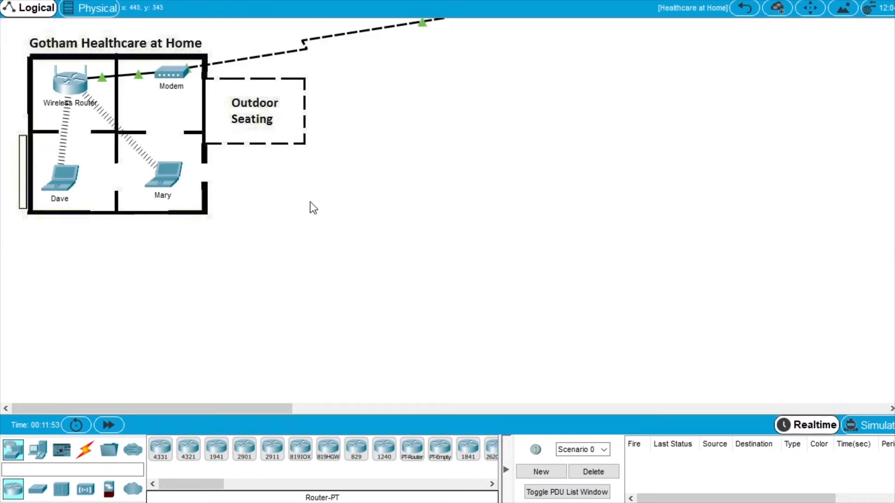
click(60, 177)
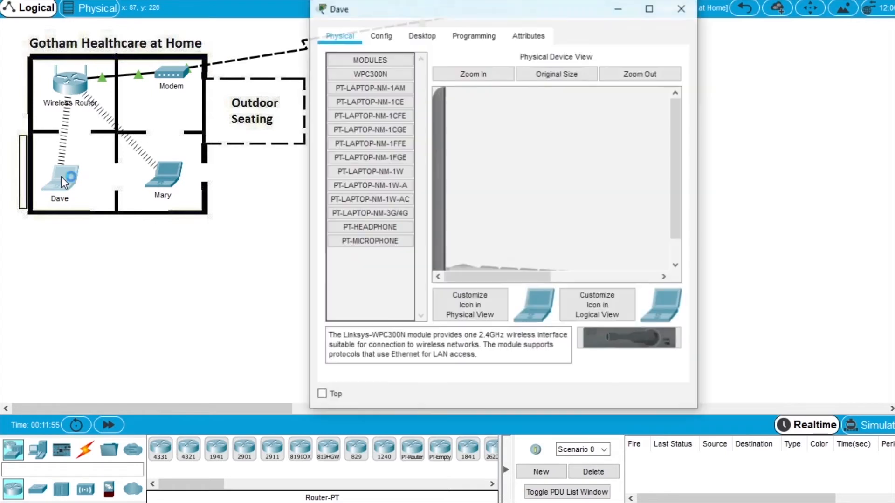
drag(306, 112, 145, 112)
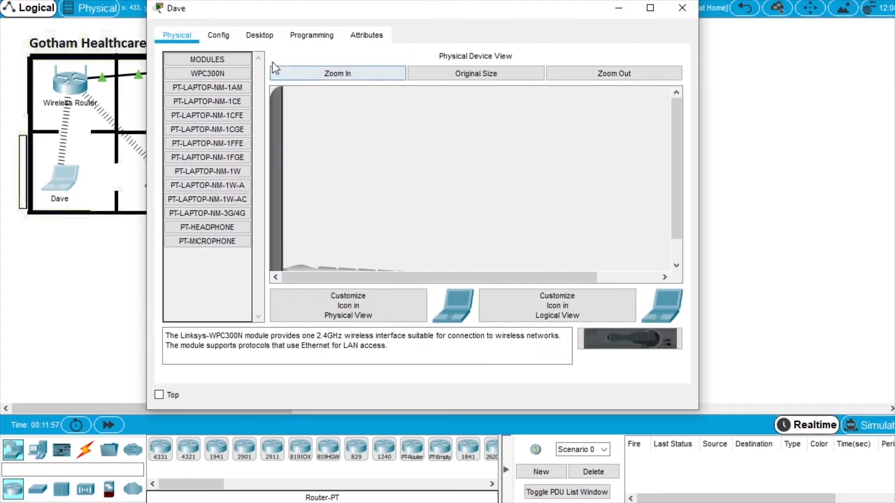
click(259, 35)
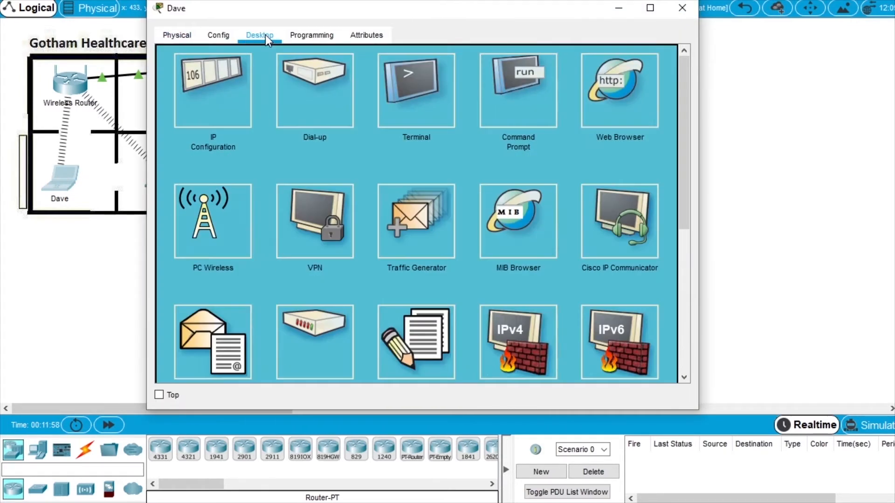
click(524, 89)
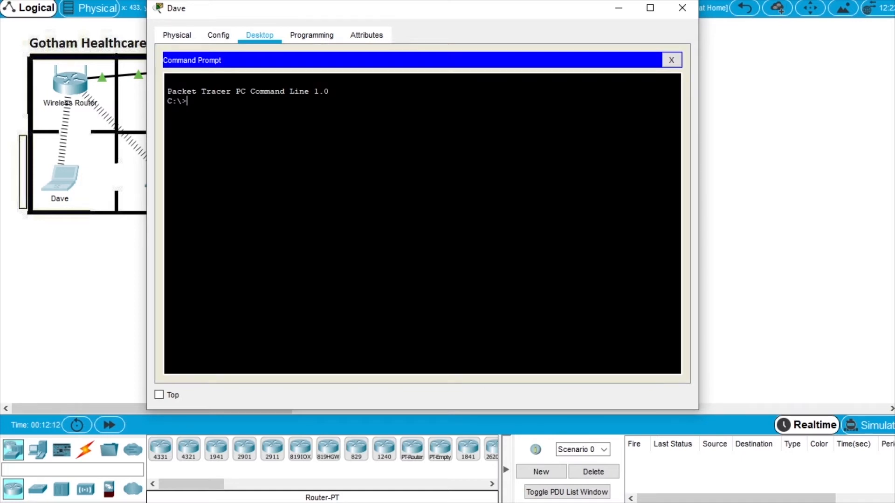
text(ping 209.165.201.2)
key(Return)
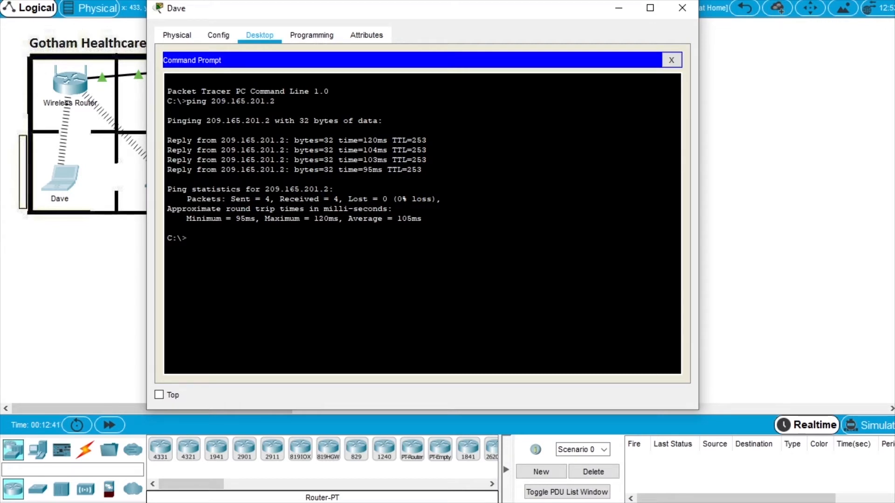
Open a Telnet connection to 209.165.201.2, correcting the incomplete address.
text(telnet 209.165.201.)
key(Return)
key(Return)
key(Up)
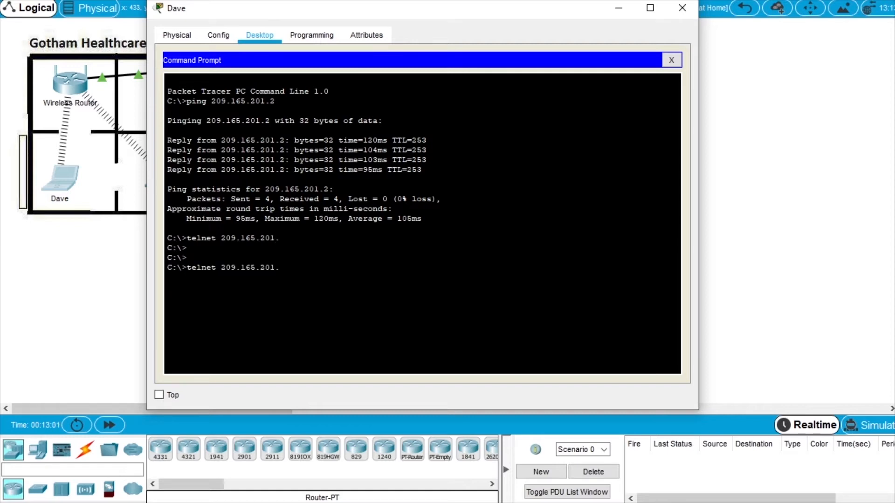
text(2)
key(Return)
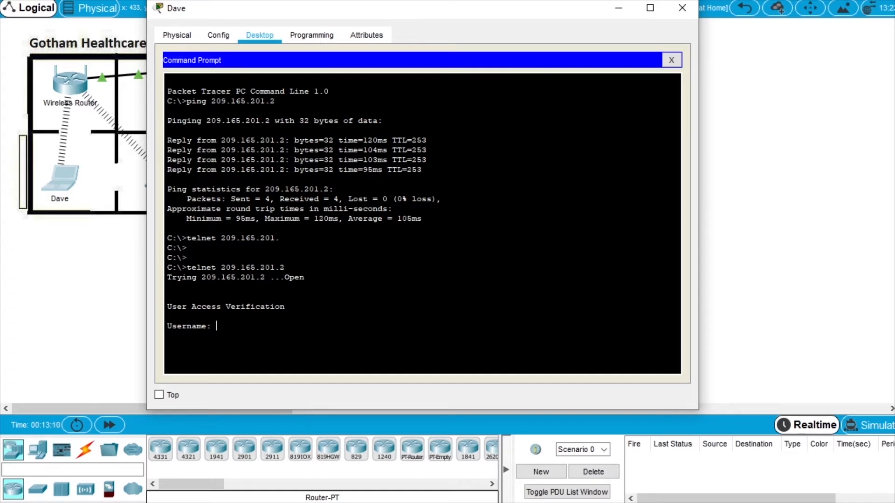
Log in to HQ_Router as admin, run show users, and close the laptop.
text(admin)
key(Return)
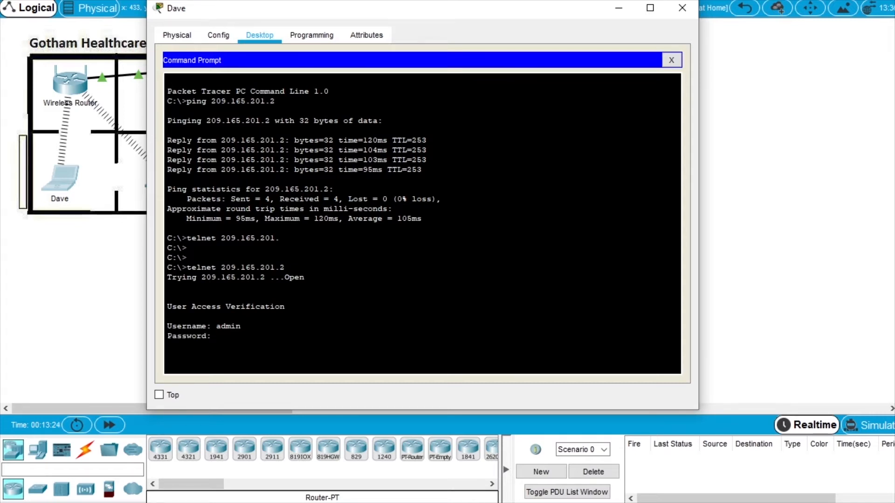
key(Return)
text(sers)
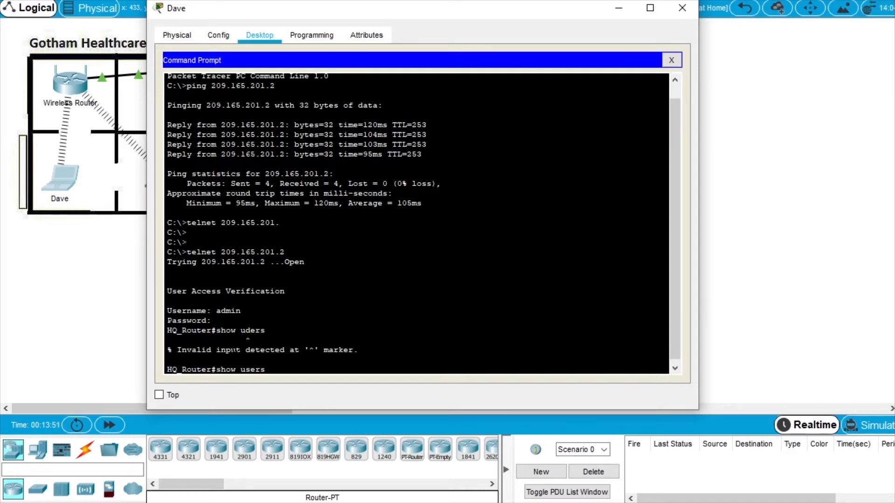
key(Return)
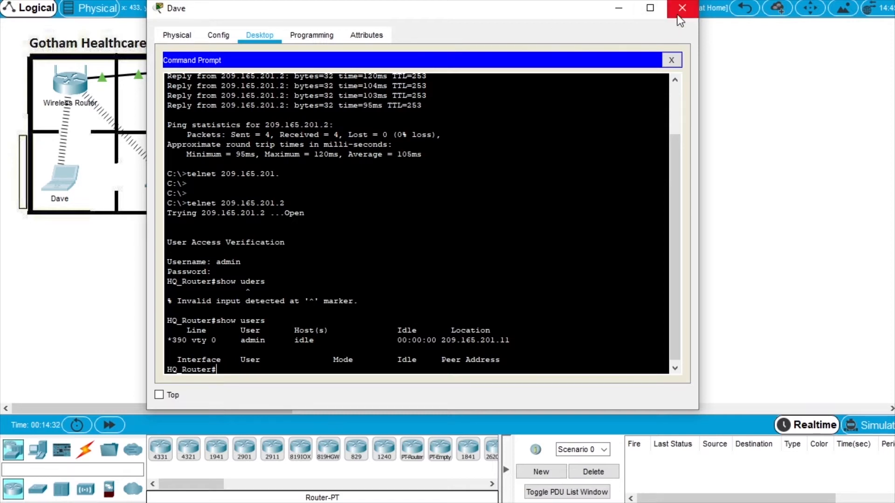
click(678, 16)
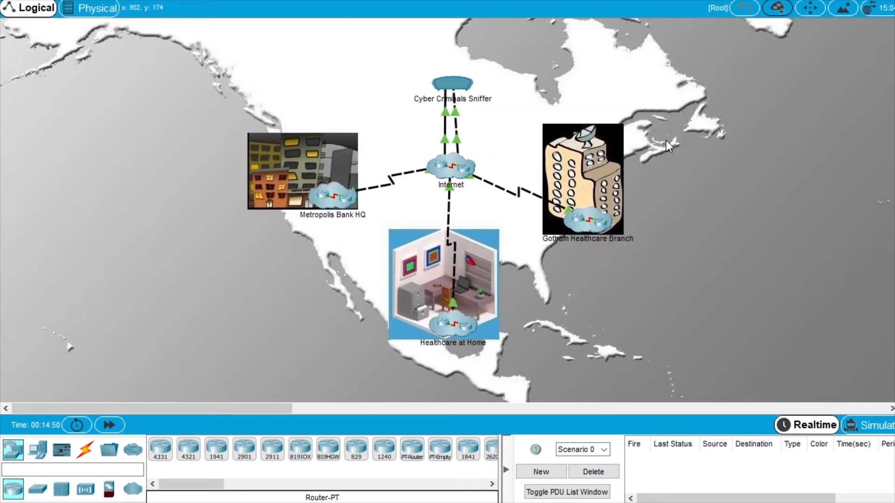
Enter the Gotham Healthcare Branch floor plan and open the branch PC's window, widening it.
click(589, 222)
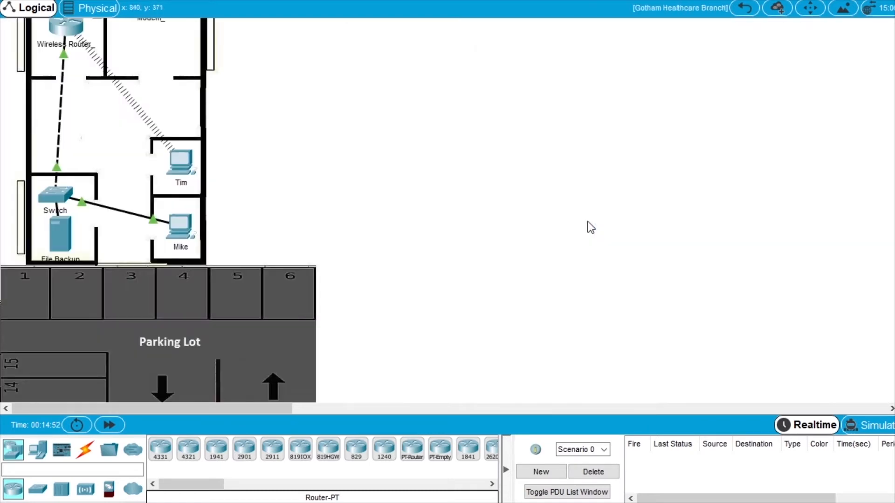
click(179, 166)
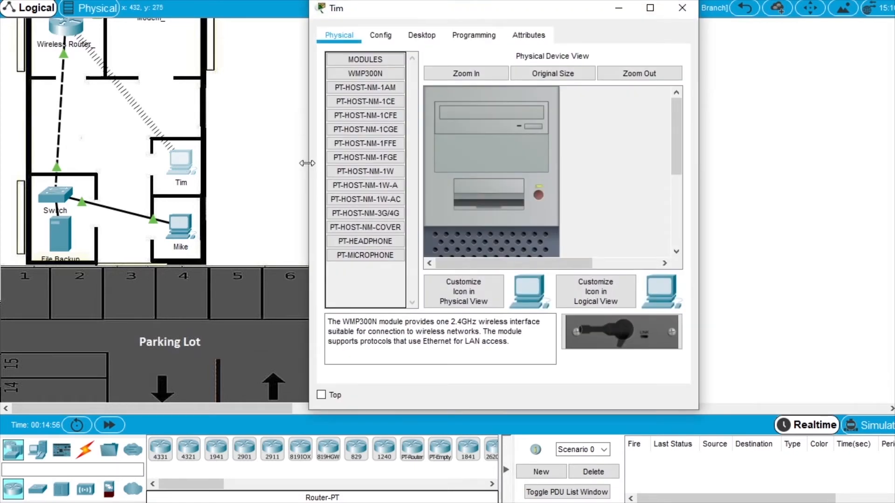
drag(307, 163, 135, 164)
Ping 209.165.201.2 from the branch PC's command prompt, then type an ssh -l admin command to it.
click(245, 36)
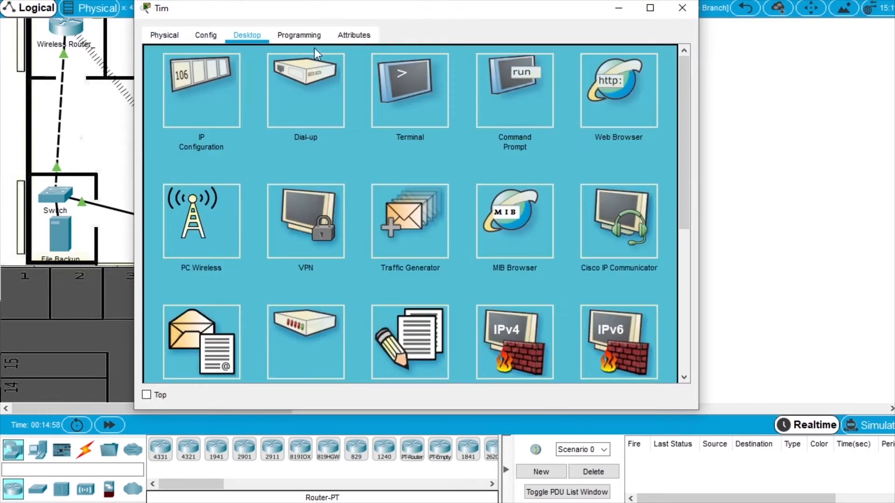
click(524, 112)
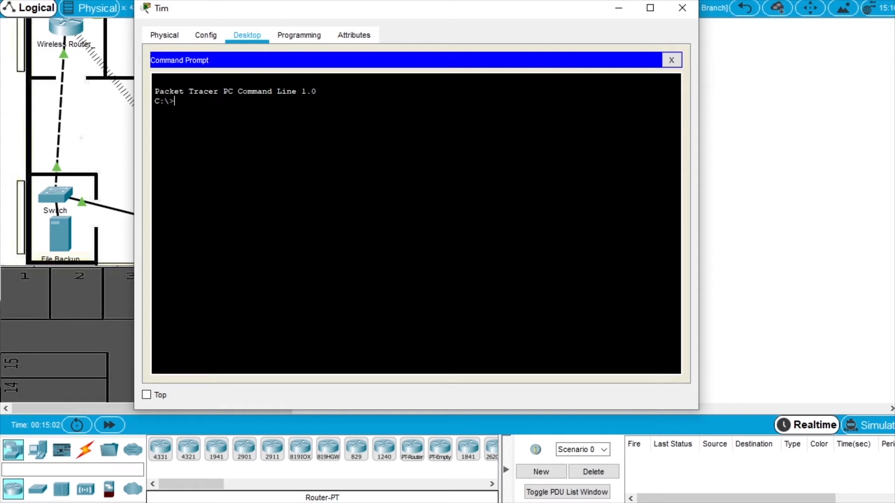
text(ping 209.165.201.)
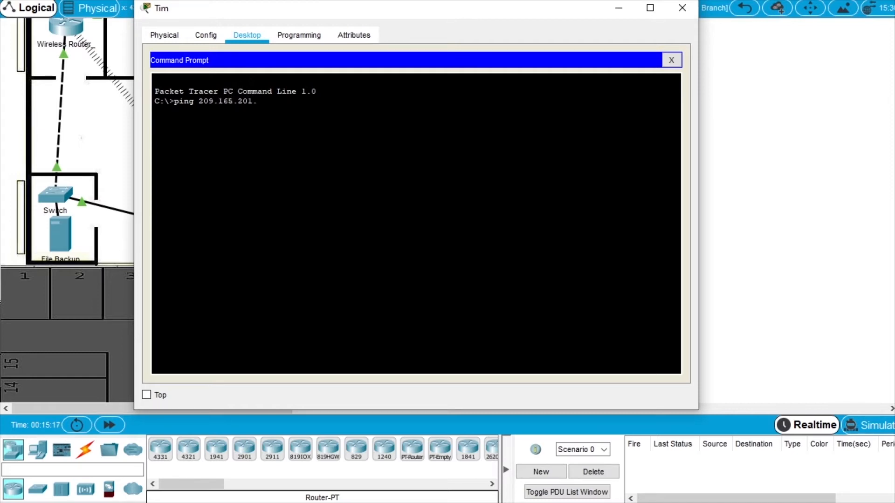
text(2)
key(Return)
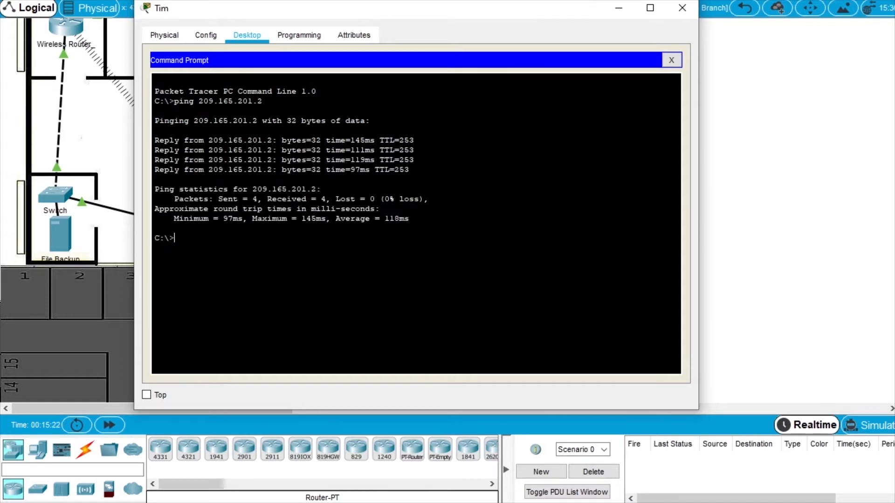
text(ssh -l admin 209.165.201.2)
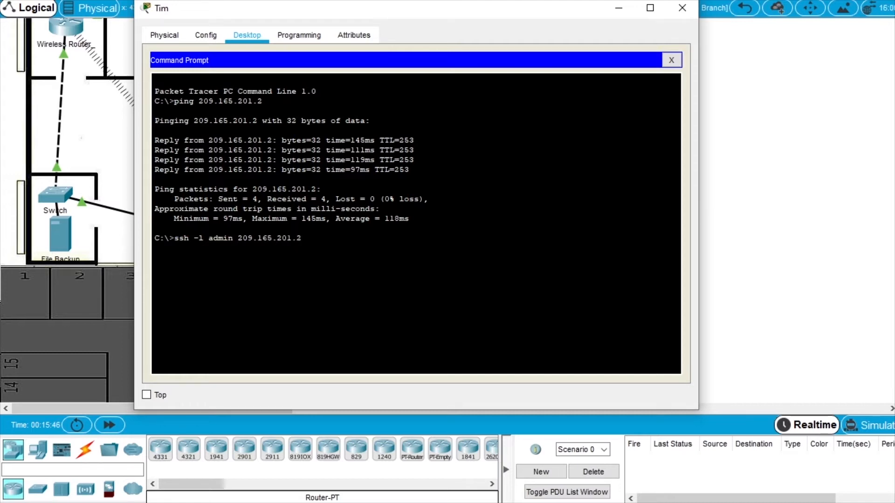
Open the SSH session to HQ_Router and list its two logged-in sessions with show users.
key(Return)
key(Return)
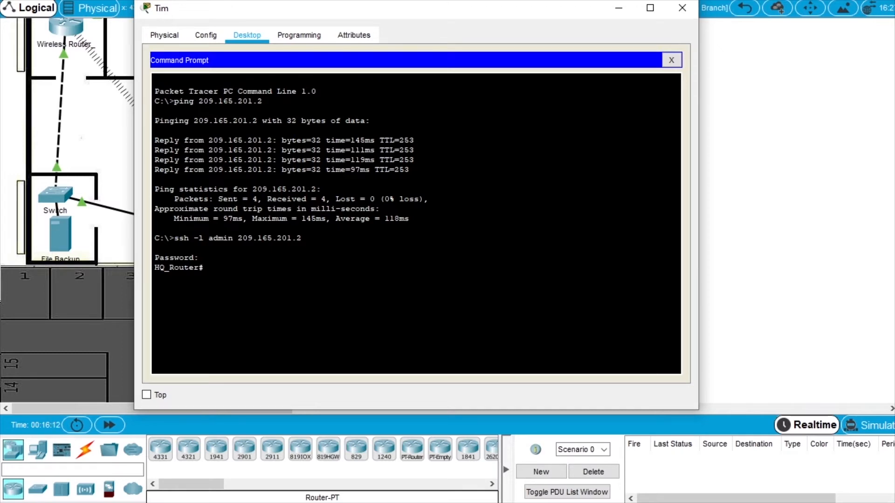
text(show users)
key(Return)
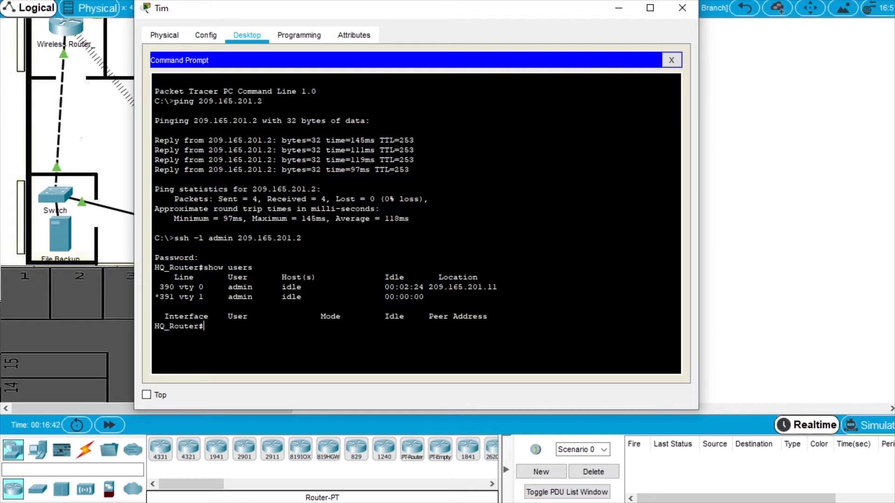
In configure terminal, set a new enable secret on the router, then close the PC window.
text(configure termin)
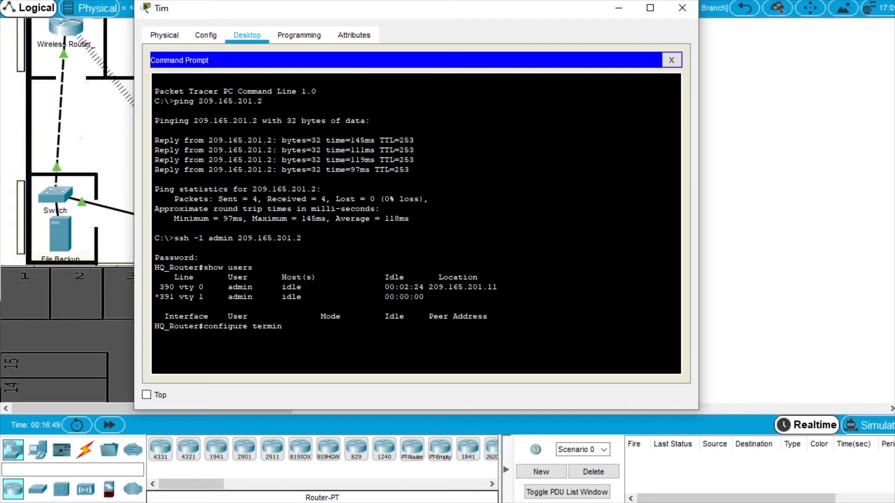
text(al)
key(Return)
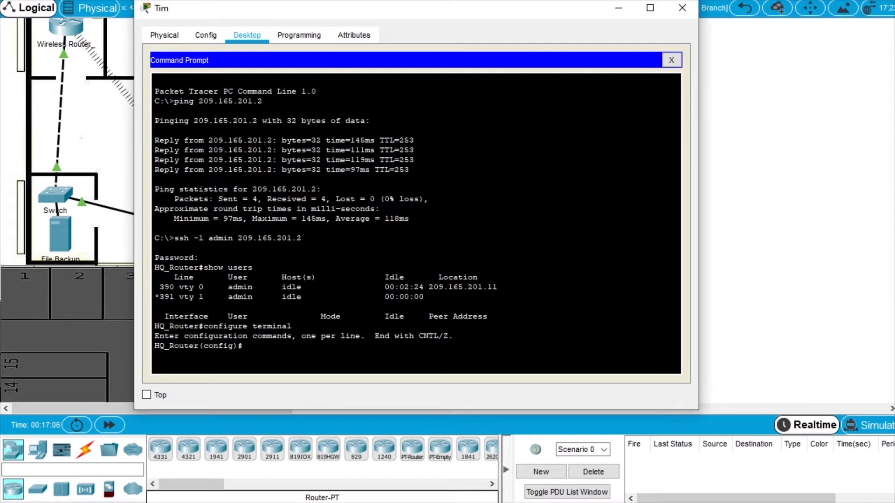
text(enable secret cisco)
key(Return)
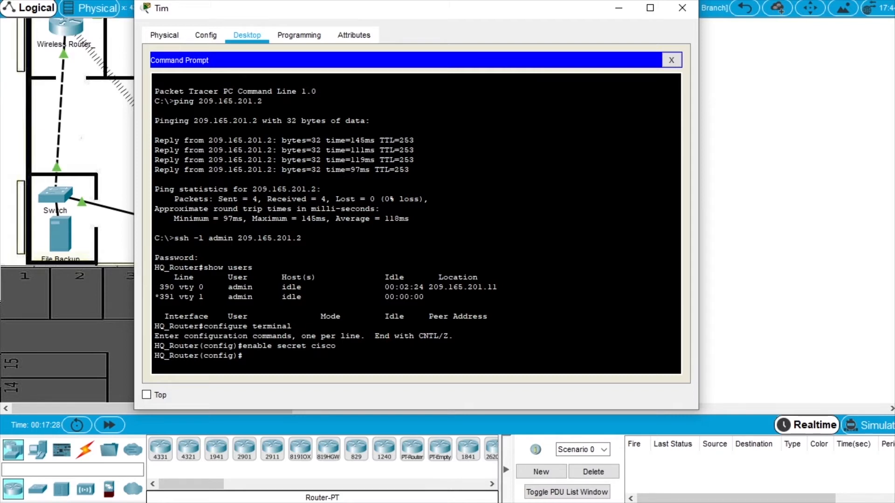
drag(473, 11, 552, 23)
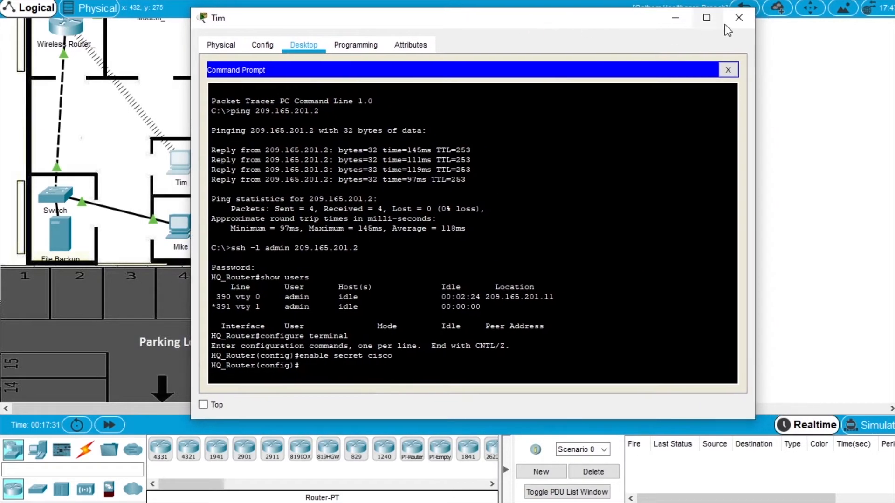
click(737, 19)
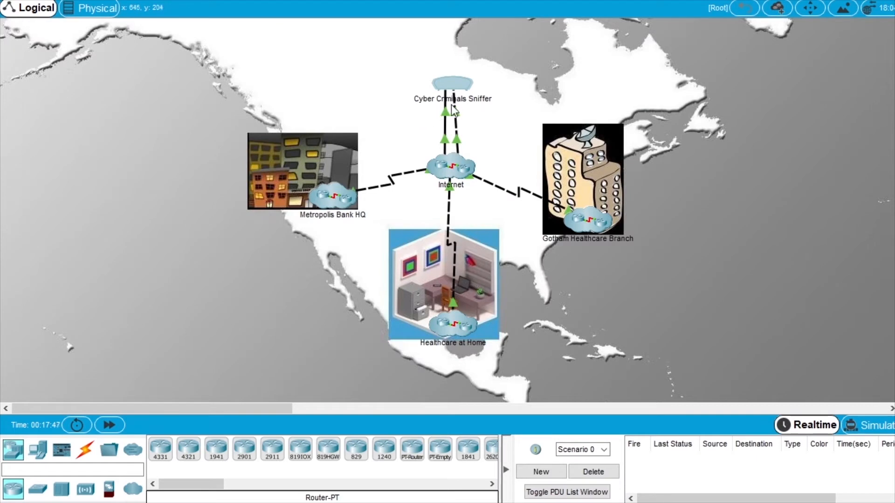
Open the sniffer's capture list, select the first Telnet packet, and enlarge the window.
click(448, 83)
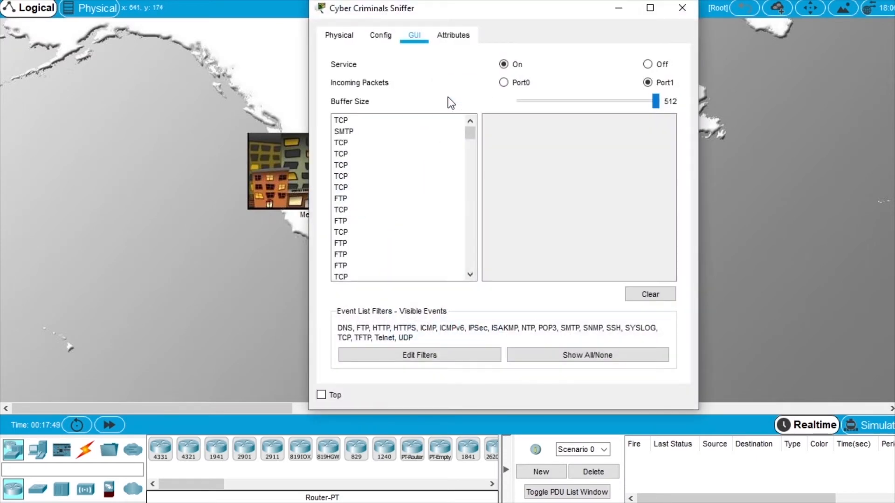
drag(471, 131, 471, 153)
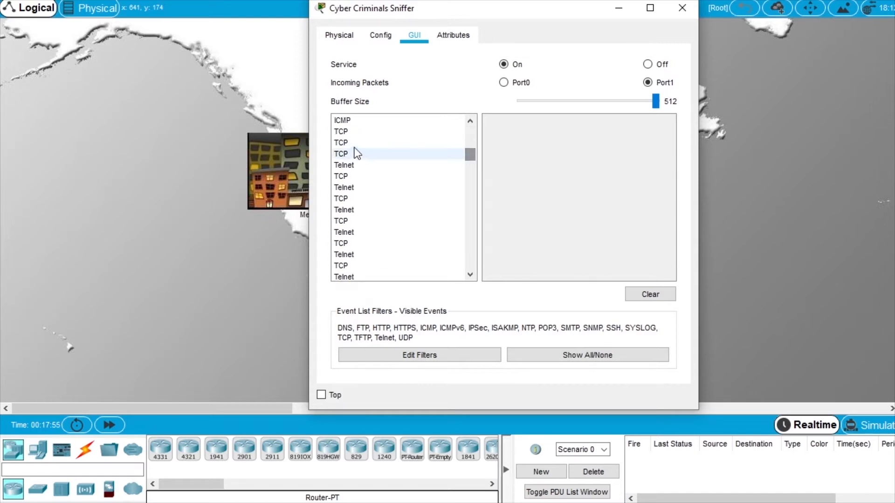
click(353, 166)
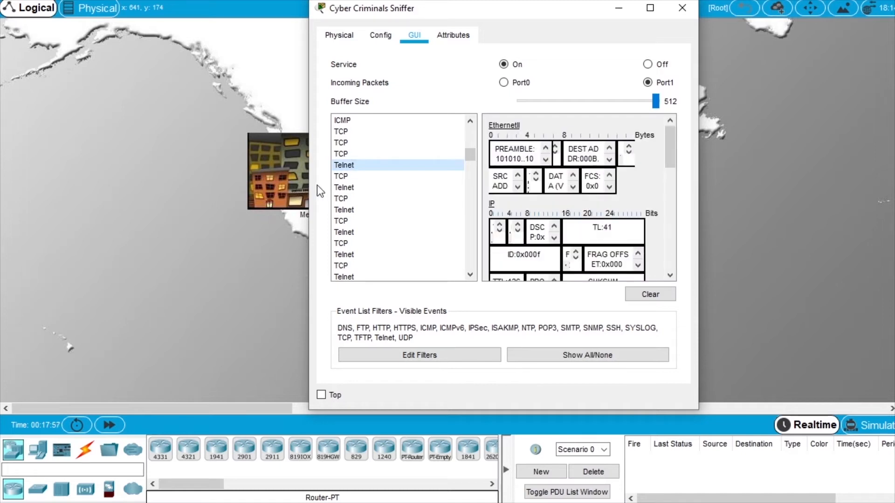
drag(309, 208, 93, 211)
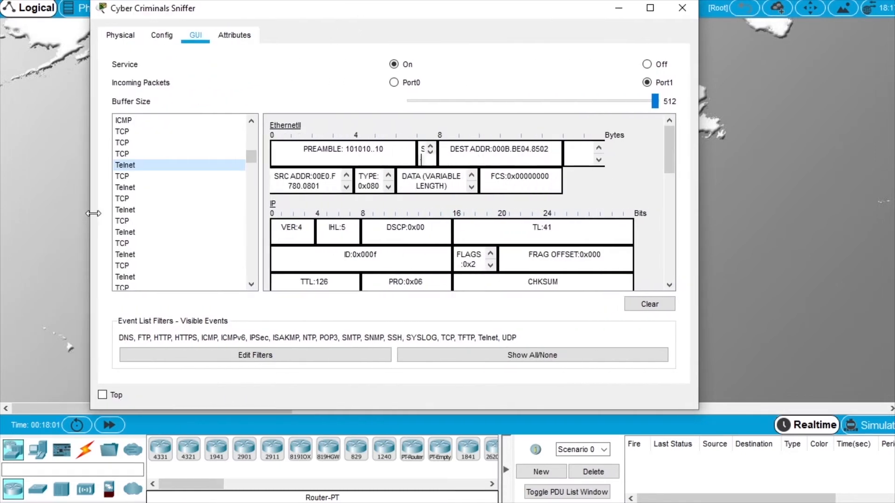
drag(699, 411, 842, 467)
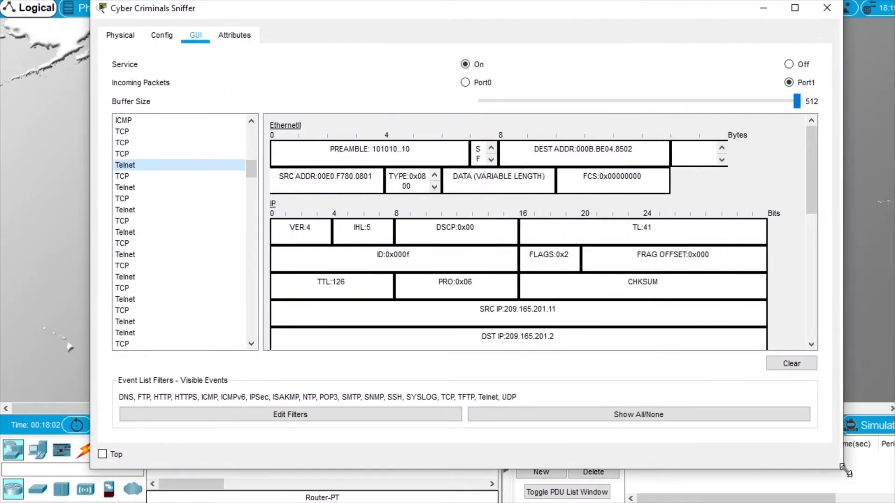
scroll(591, 216, down, 3)
scroll(591, 217, down, 5)
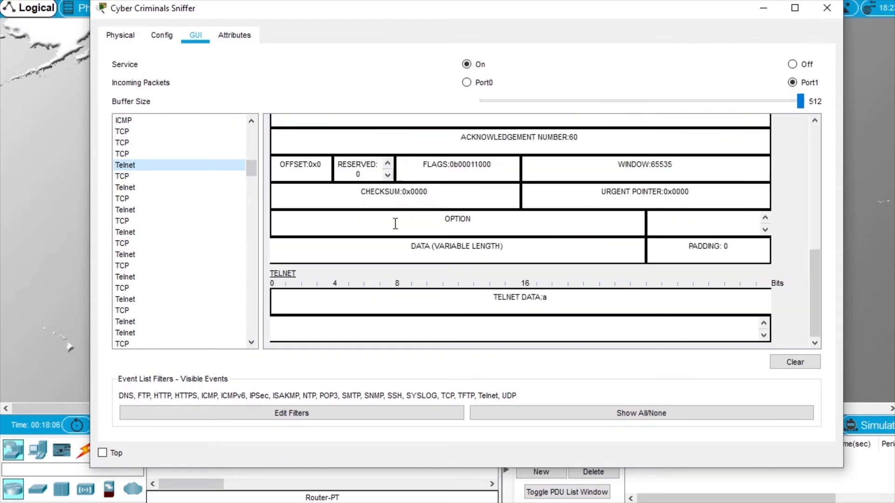
Step through the following Telnet packets, reading the single typed character in each TELNET DATA field.
click(131, 188)
scroll(526, 230, down, 8)
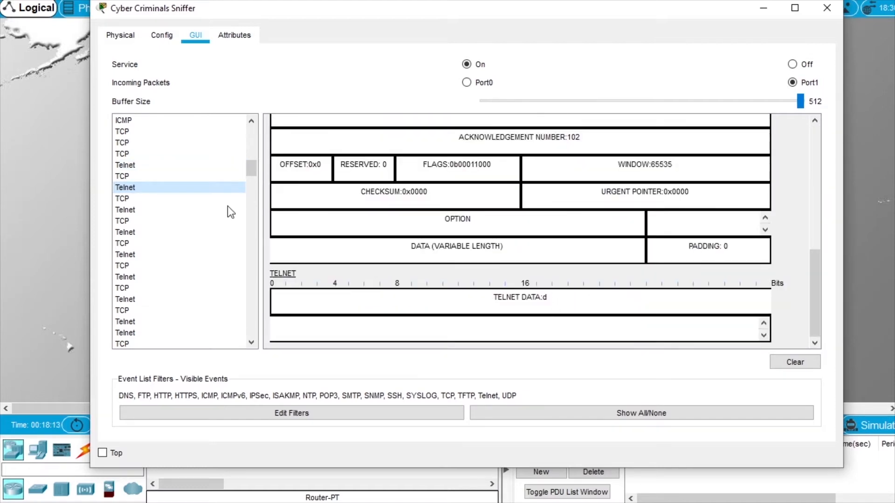
click(130, 211)
scroll(550, 261, down, 8)
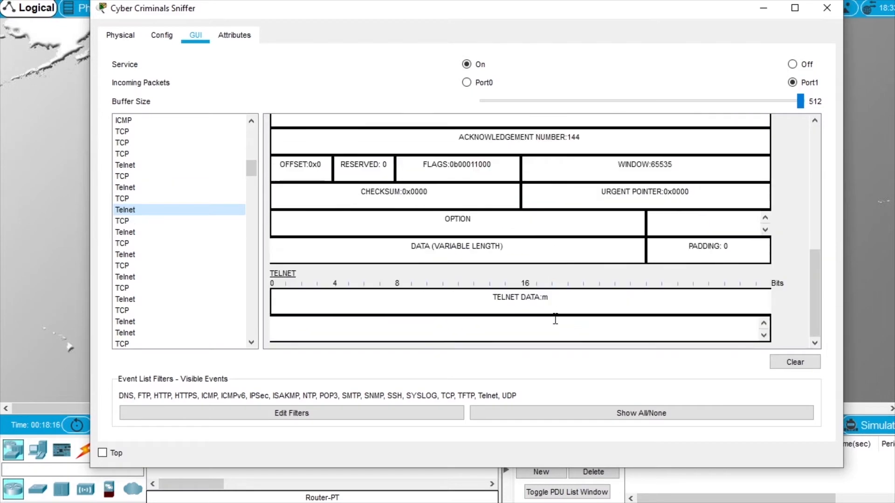
click(163, 234)
scroll(569, 270, down, 8)
click(160, 256)
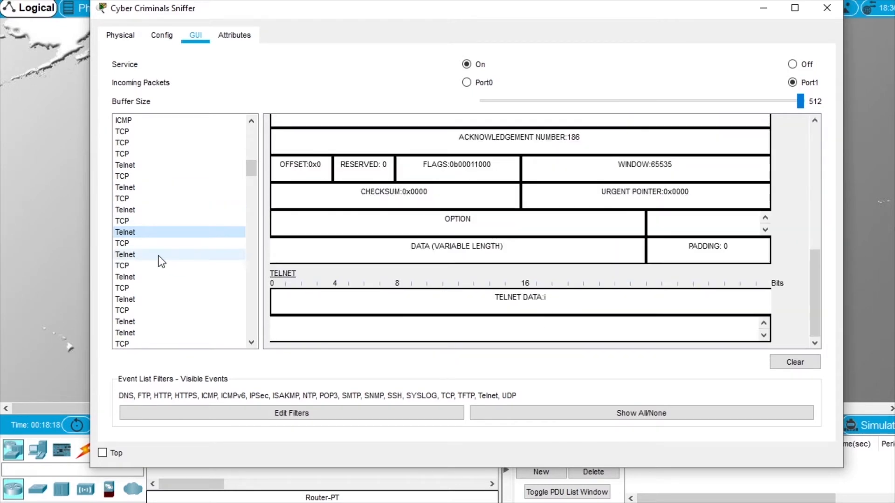
scroll(513, 289, down, 8)
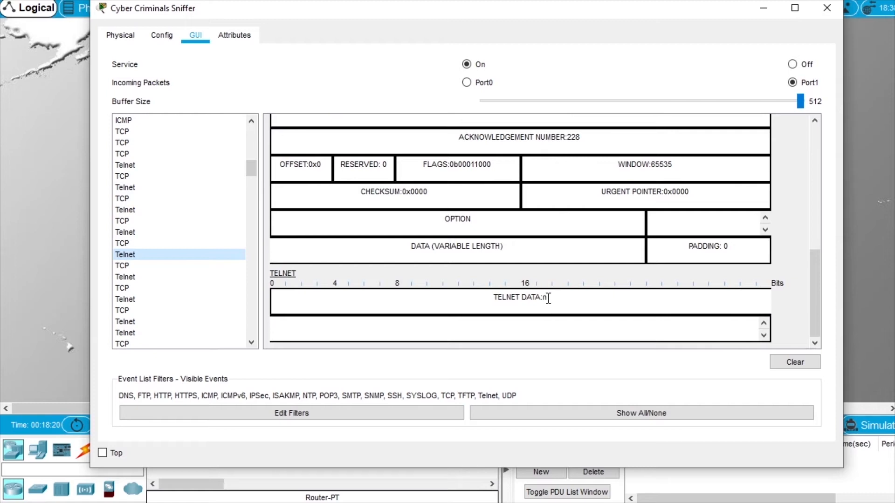
click(135, 280)
scroll(452, 260, down, 8)
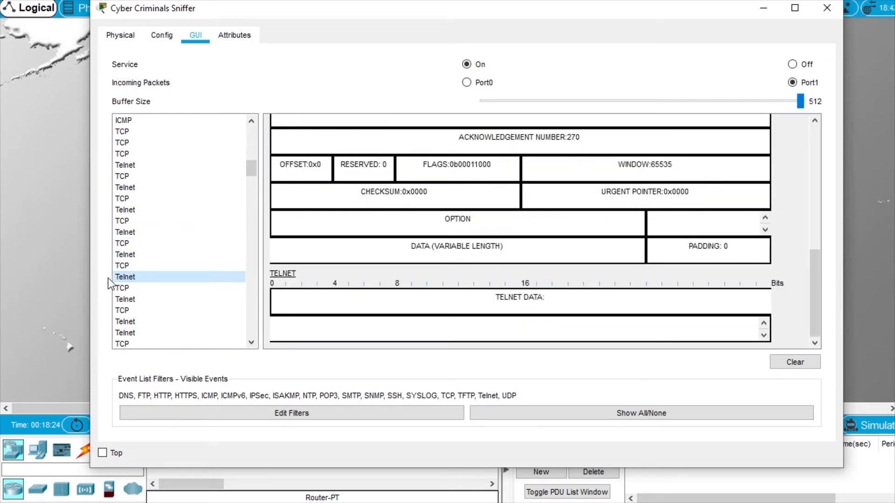
click(134, 299)
scroll(554, 276, down, 8)
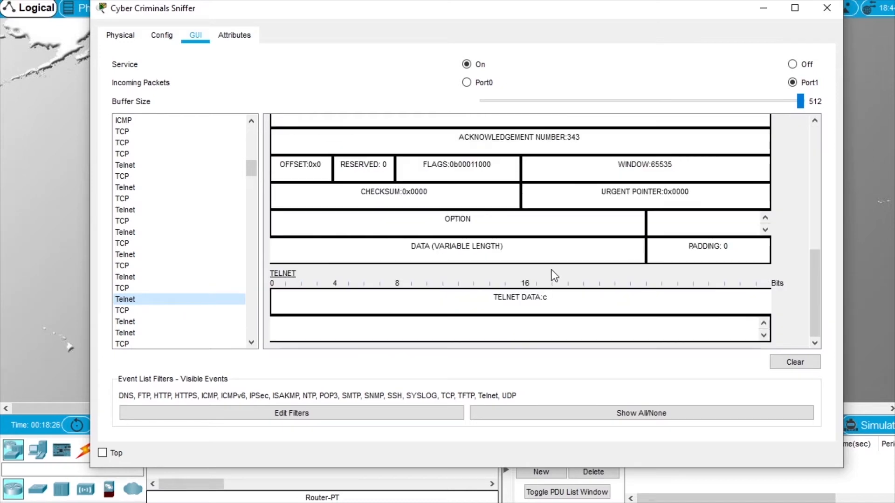
click(133, 323)
scroll(555, 278, down, 5)
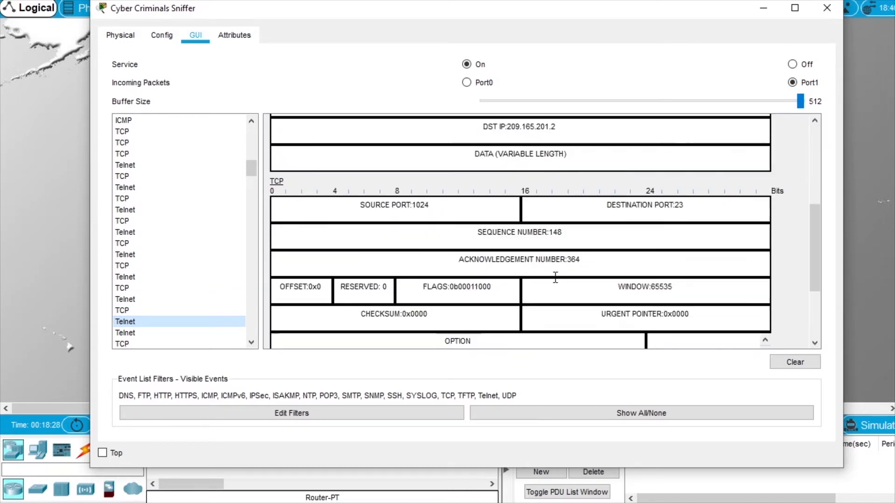
scroll(555, 277, down, 3)
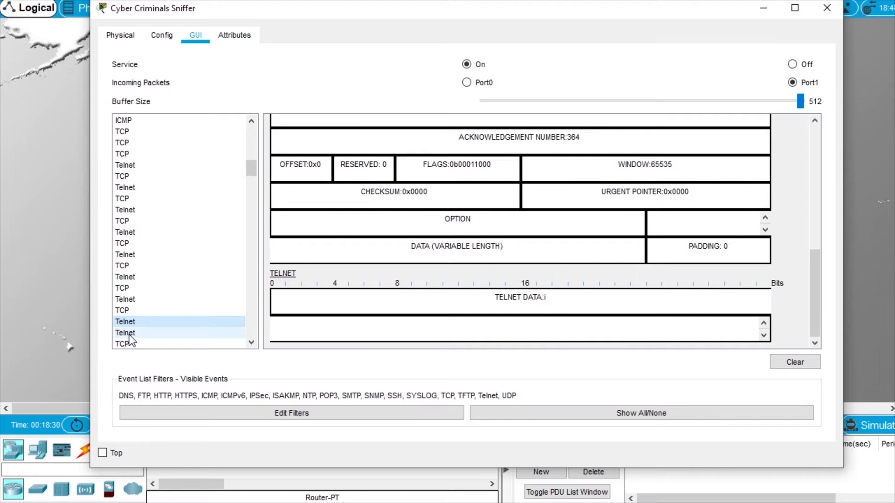
click(226, 332)
scroll(530, 309, down, 8)
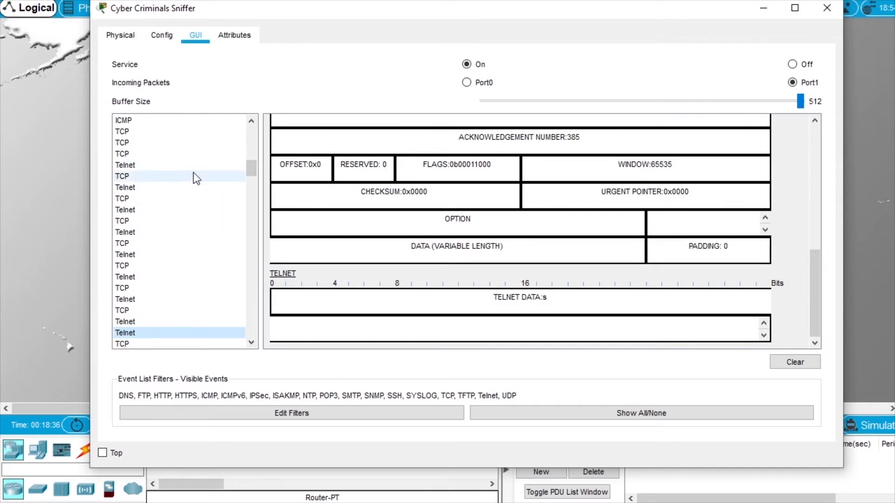
Return to the first Telnet packet and scroll its details to the TELNET DATA field.
click(131, 208)
click(126, 165)
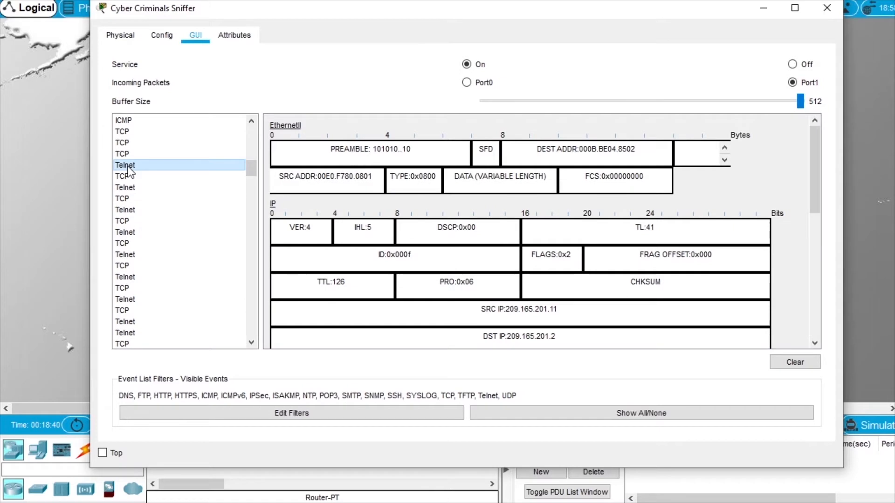
scroll(487, 267, down, 6)
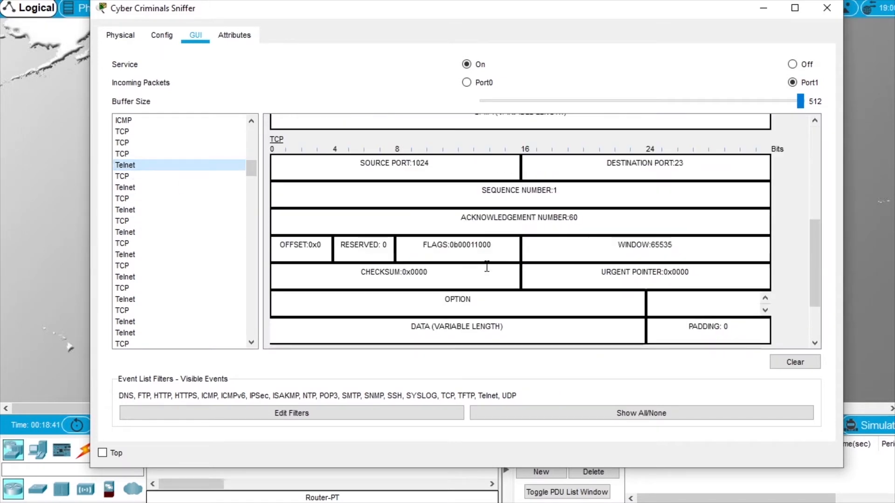
scroll(487, 266, down, 3)
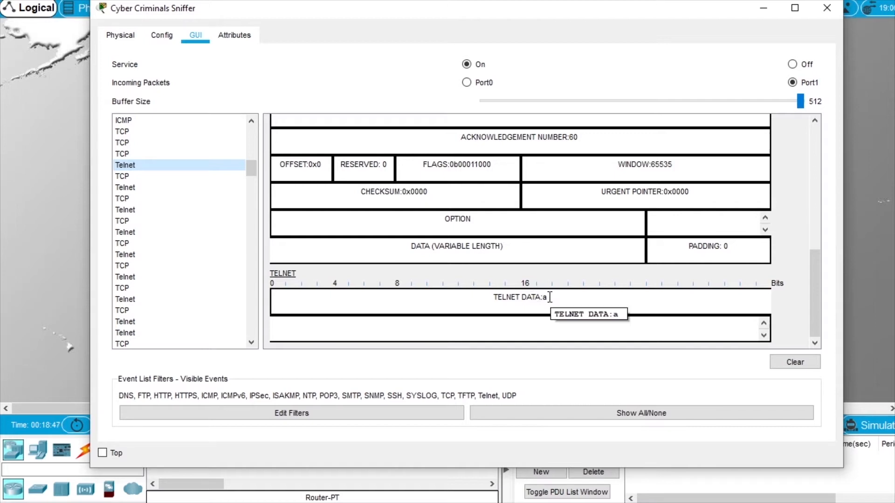
scroll(543, 277, up, 4)
scroll(544, 277, up, 1)
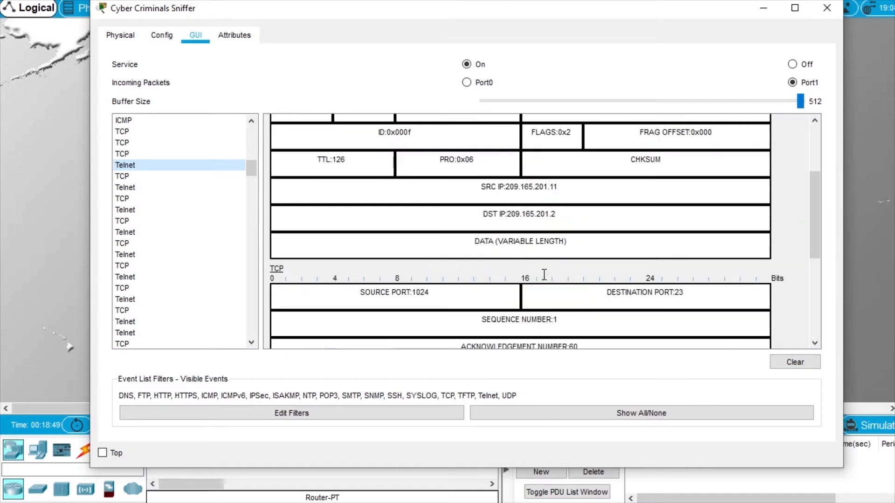
scroll(561, 243, down, 5)
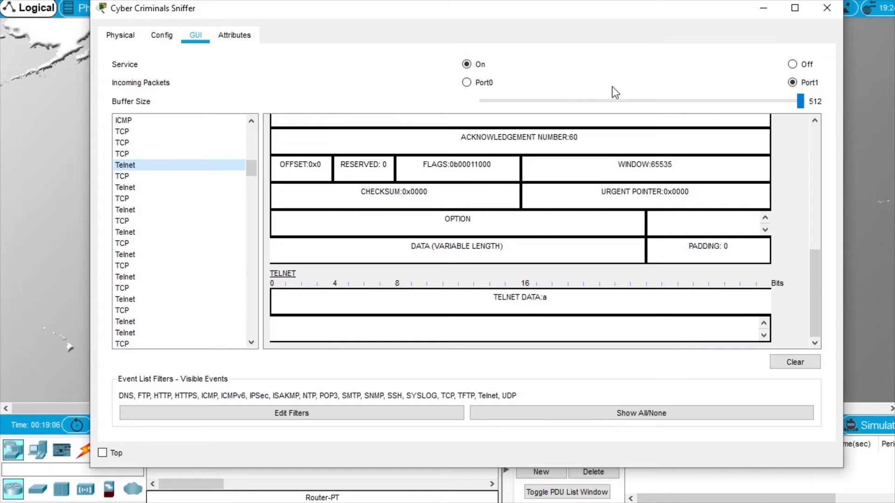
scroll(195, 182, up, 1)
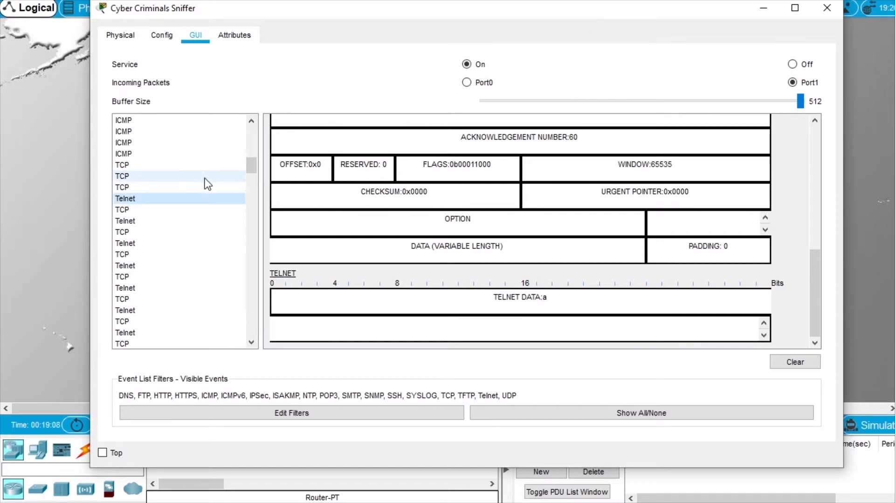
Inspect the next Telnet packet, then browse the capture list past SSH entries back to FTP traffic.
click(128, 221)
scroll(141, 221, up, 1)
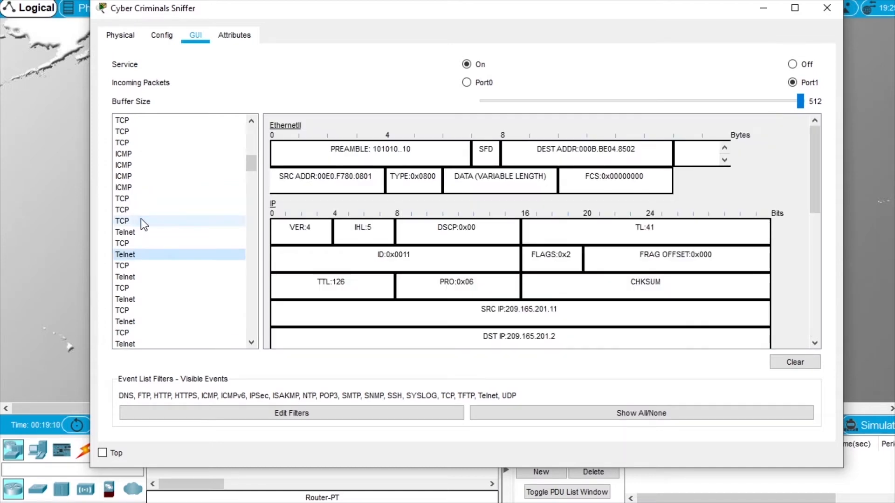
scroll(141, 222, down, 5)
scroll(142, 219, down, 5)
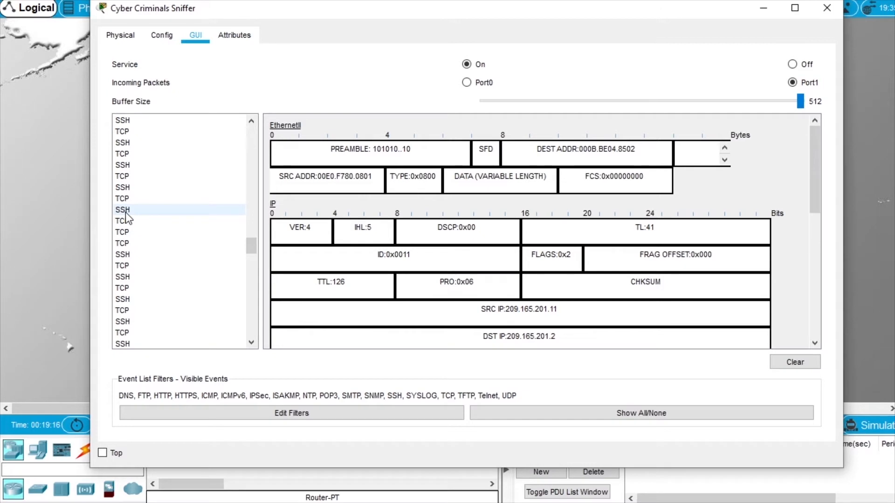
drag(248, 250, 256, 137)
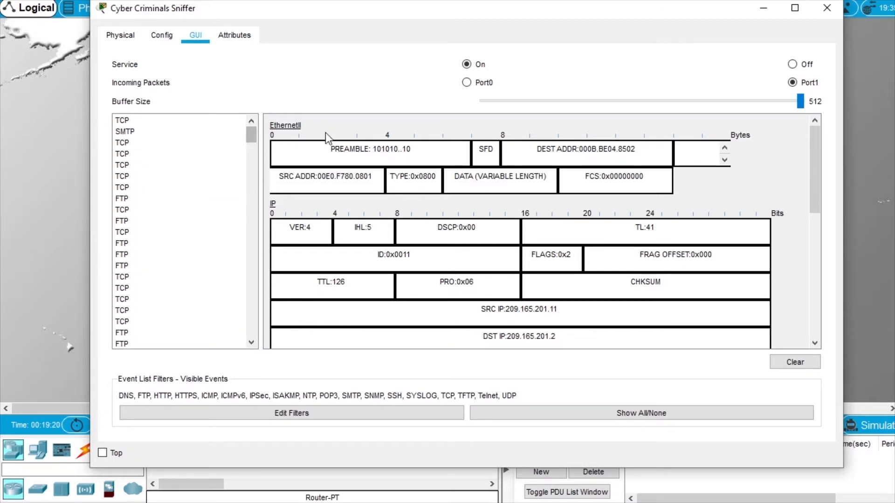
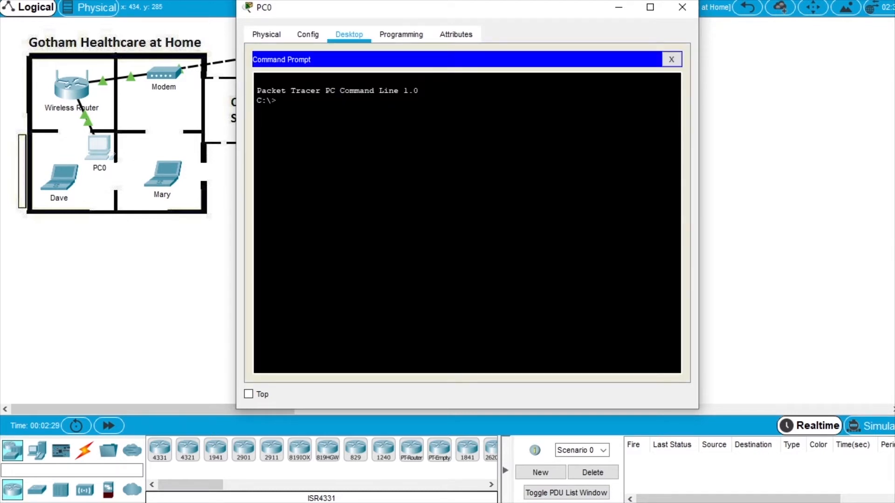
Run ipconfig on PC0 and confirm its default gateway is 10.44.3.1.
text(ipconfig)
key(Return)
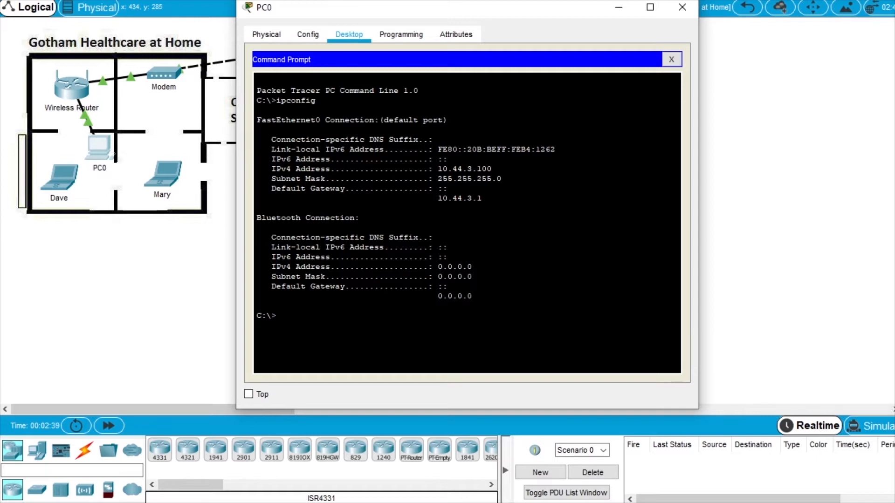
drag(438, 198, 482, 198)
click(671, 60)
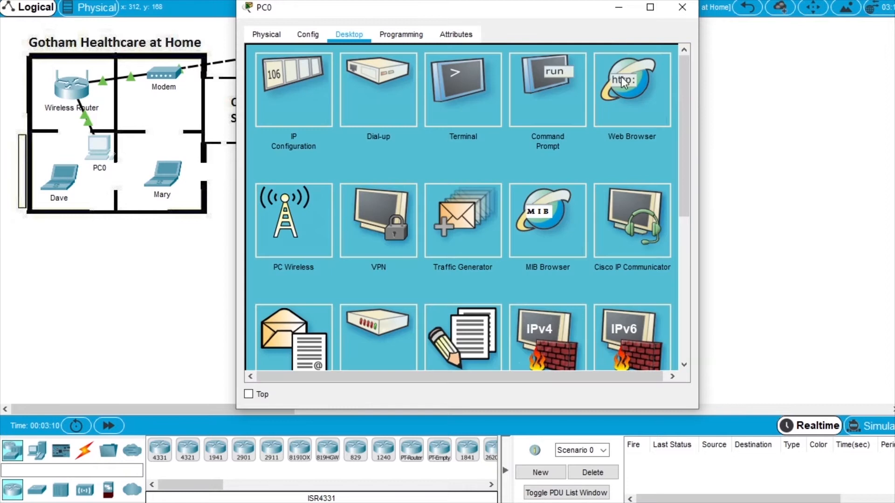
Browse to 10.44.3.1 and log into the wireless router with its username and password.
click(630, 105)
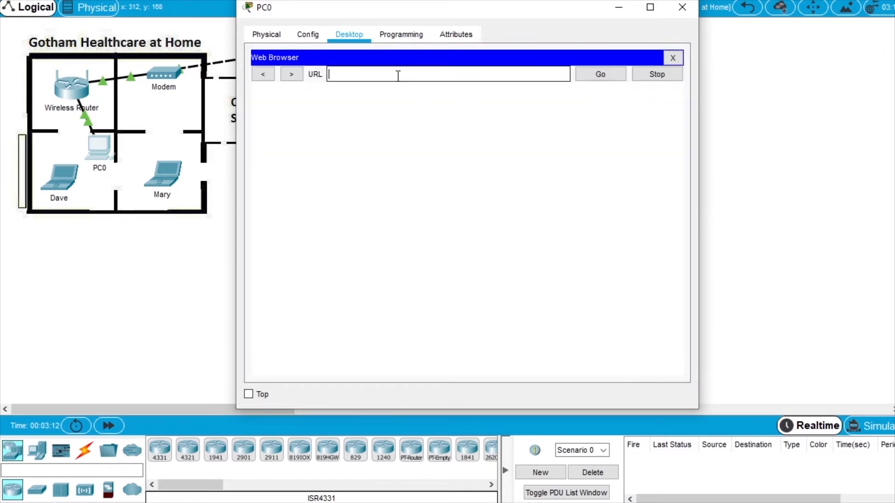
text(10.44.3.1)
click(603, 74)
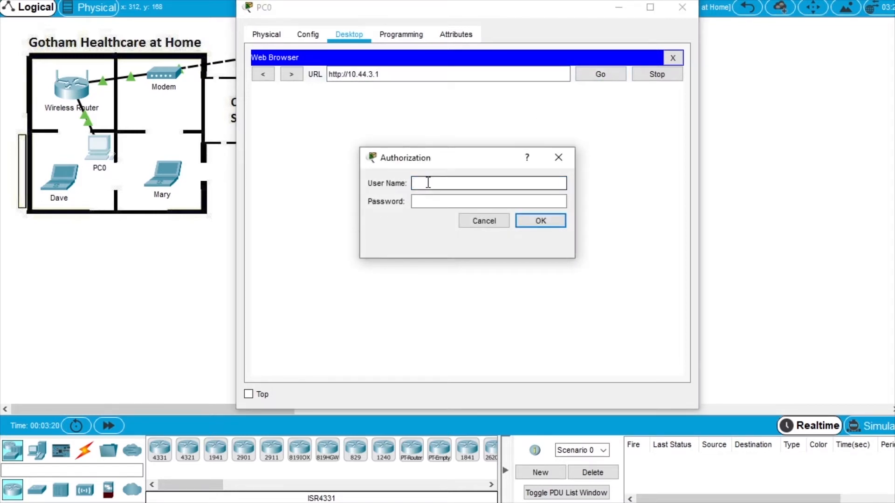
text(adi)
text(min)
click(432, 201)
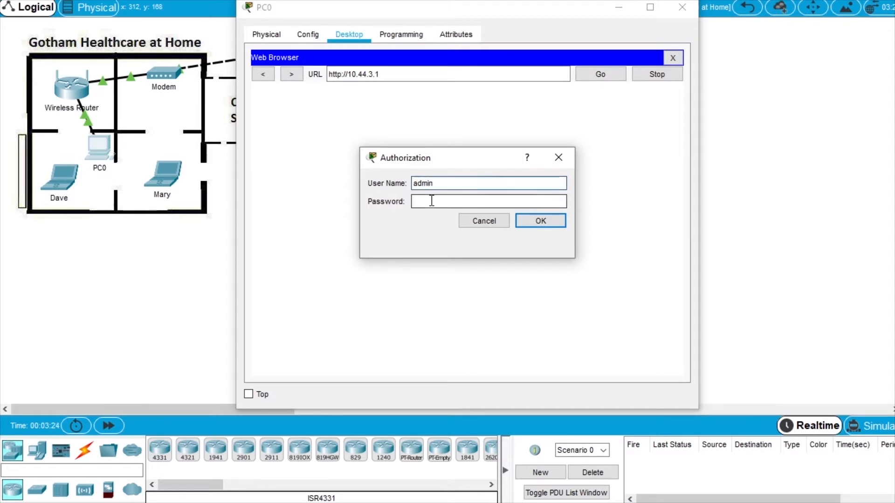
text(admin)
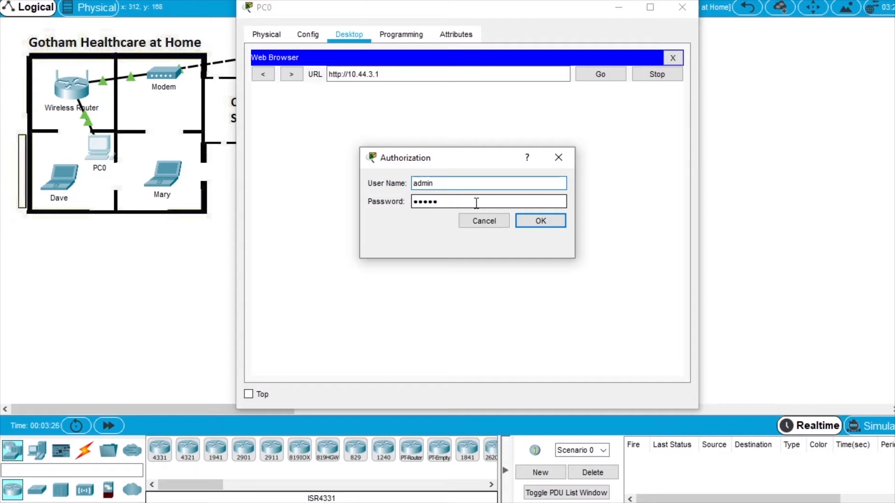
click(535, 223)
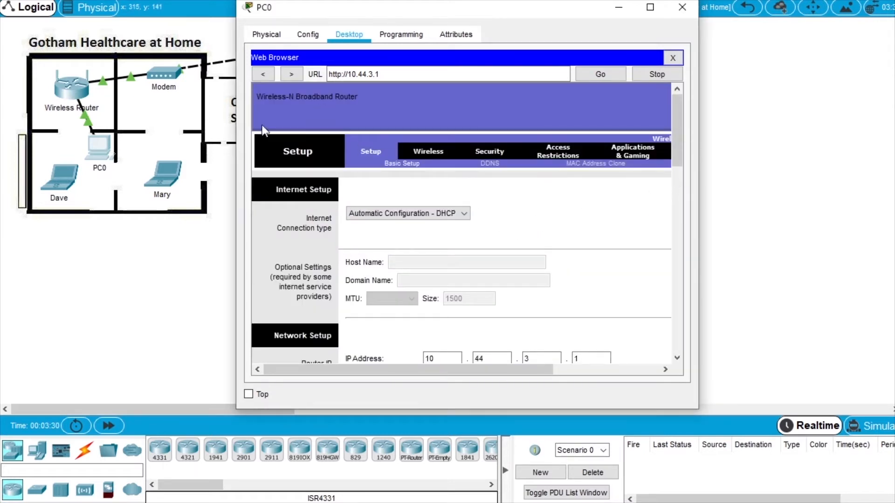
Rename the wireless network from DefaultWIFI to Home, enable SSID broadcast, and save.
drag(679, 141, 679, 150)
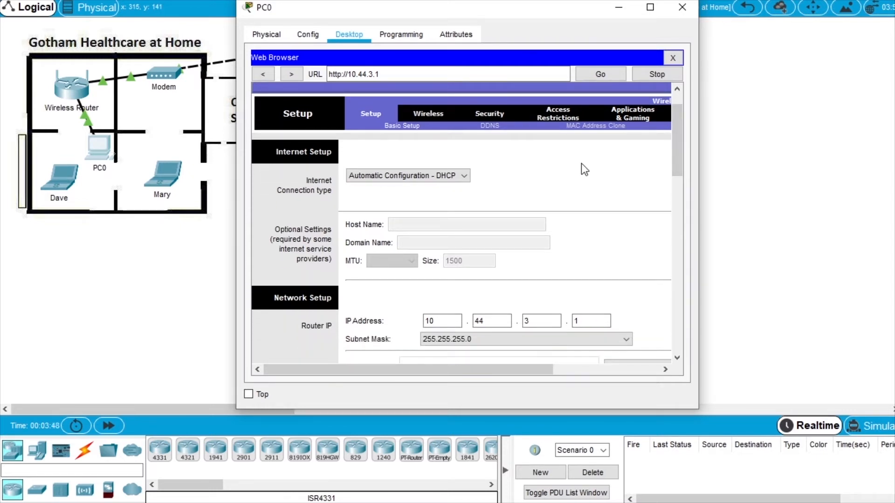
click(437, 117)
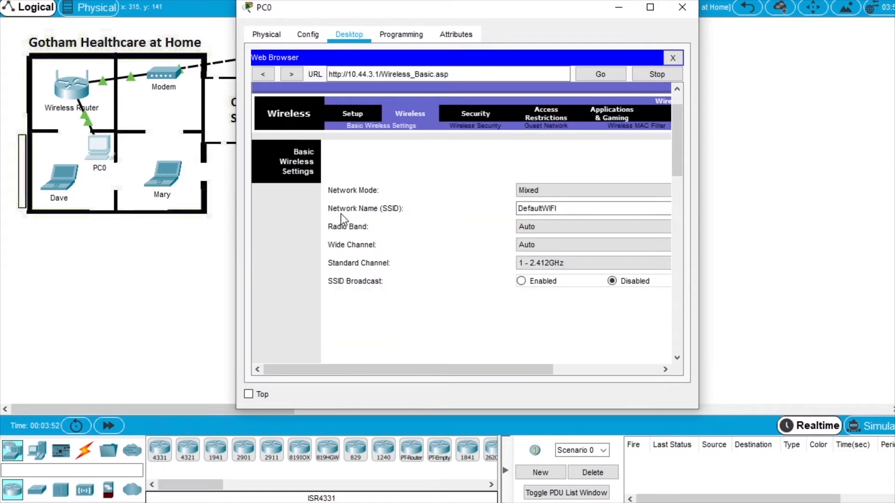
click(575, 210)
drag(581, 208, 456, 217)
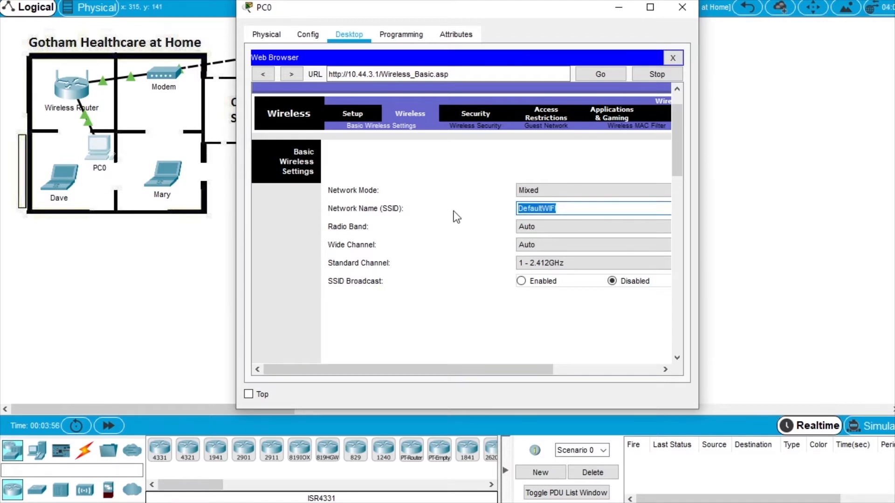
text(Home)
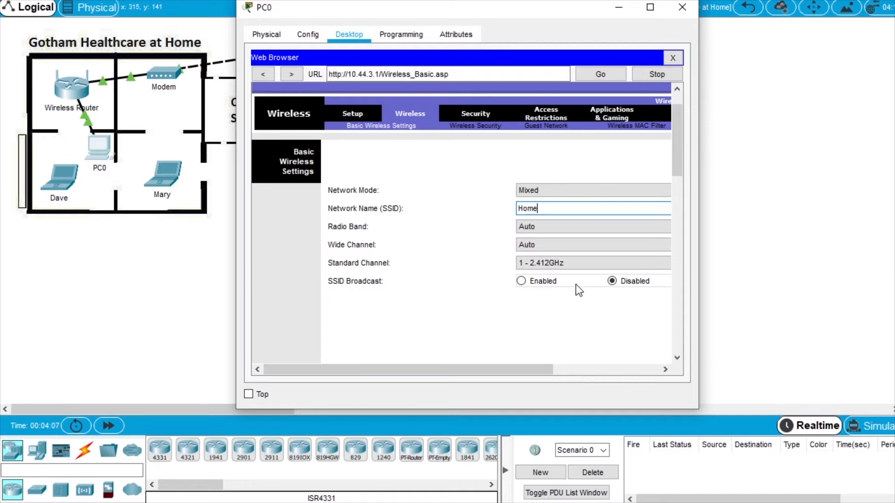
click(544, 281)
drag(675, 133, 668, 330)
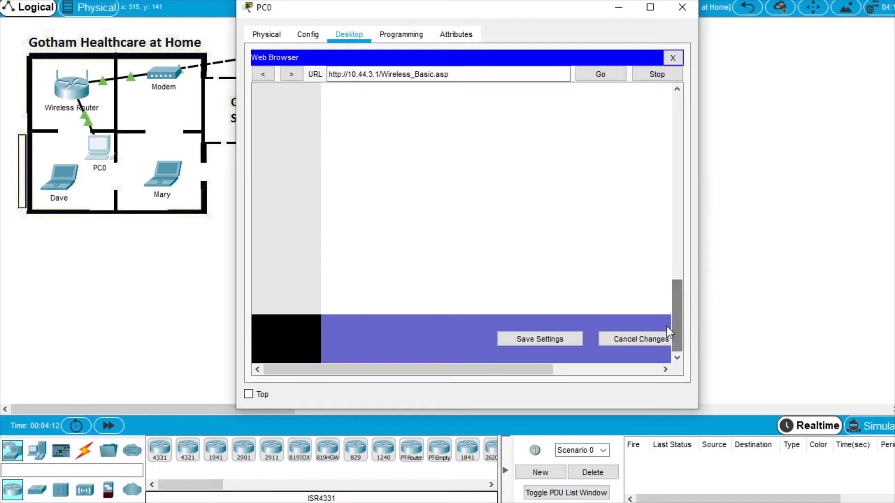
click(573, 342)
drag(679, 323, 686, 112)
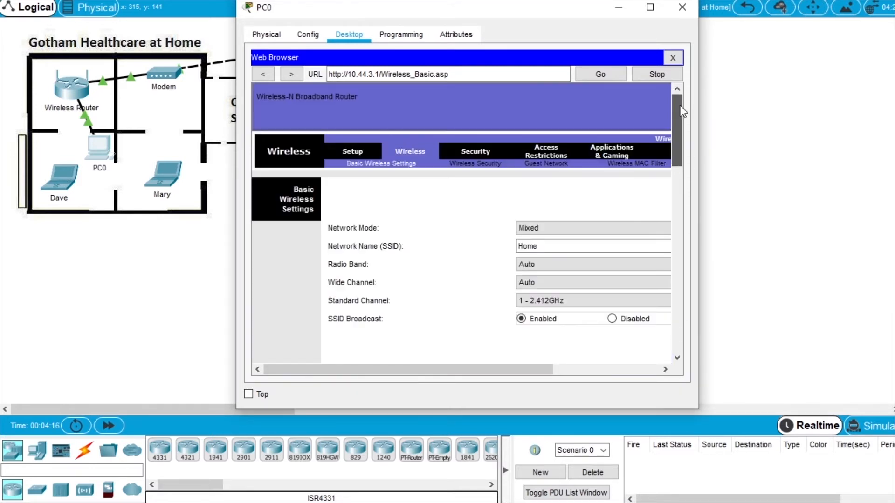
Switch the router's wireless security to WEP, enter a 10-hex-digit Key1, and save.
click(486, 164)
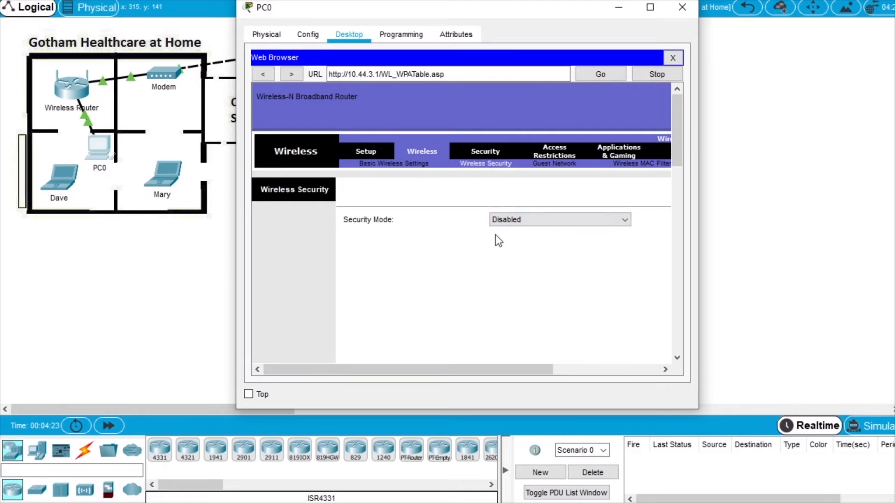
click(529, 223)
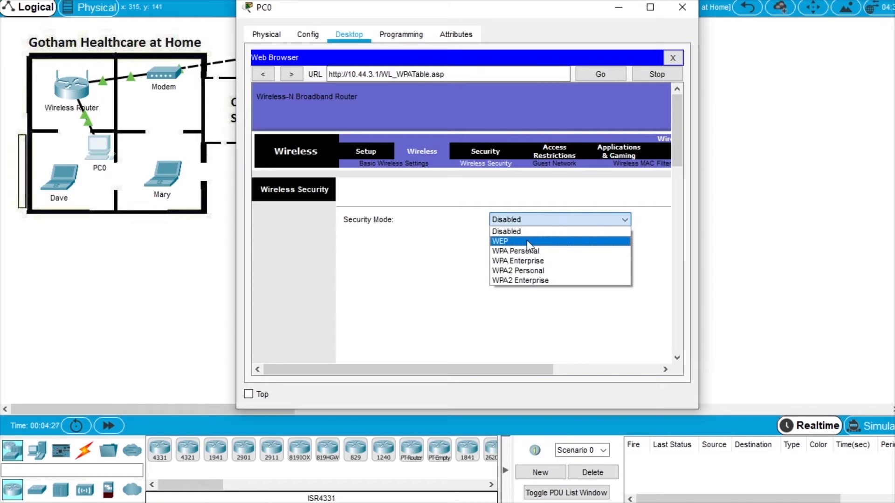
click(526, 242)
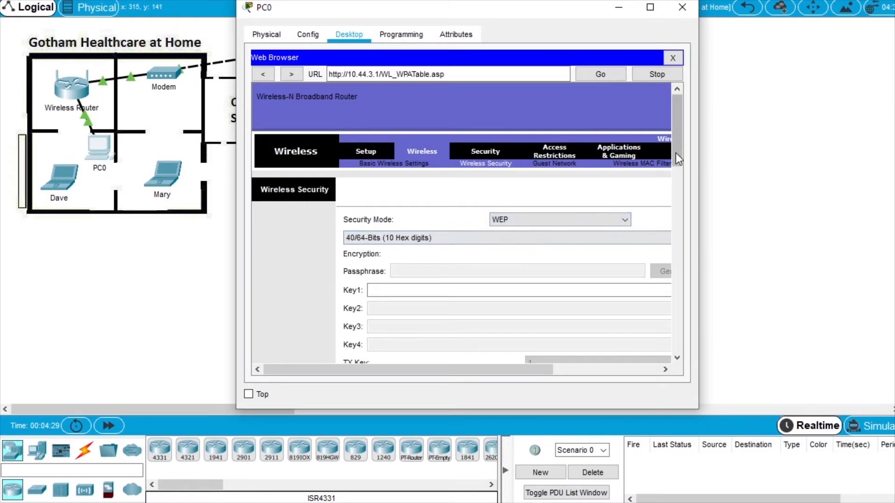
scroll(676, 154, down, 3)
drag(696, 310, 806, 294)
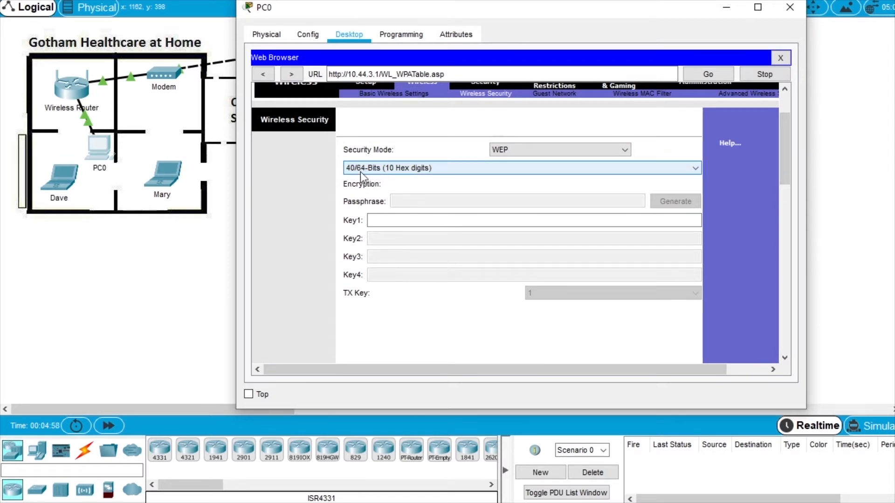
click(406, 218)
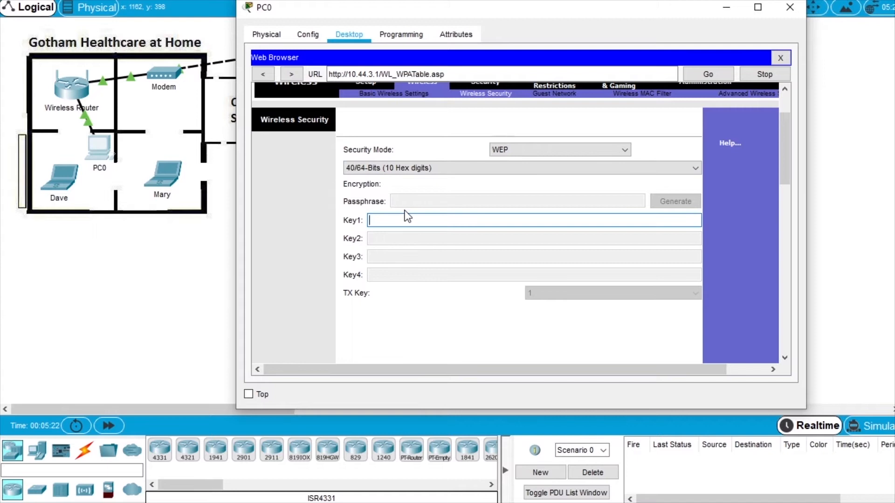
text(0123456789)
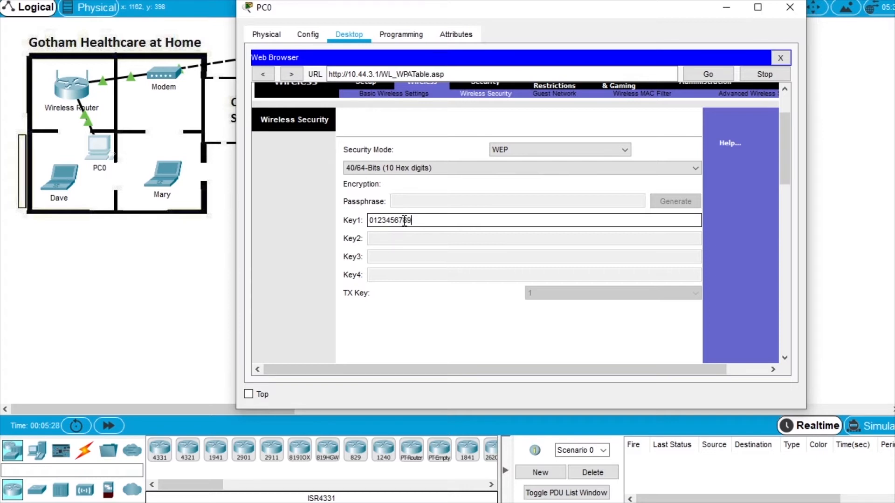
drag(784, 159, 800, 354)
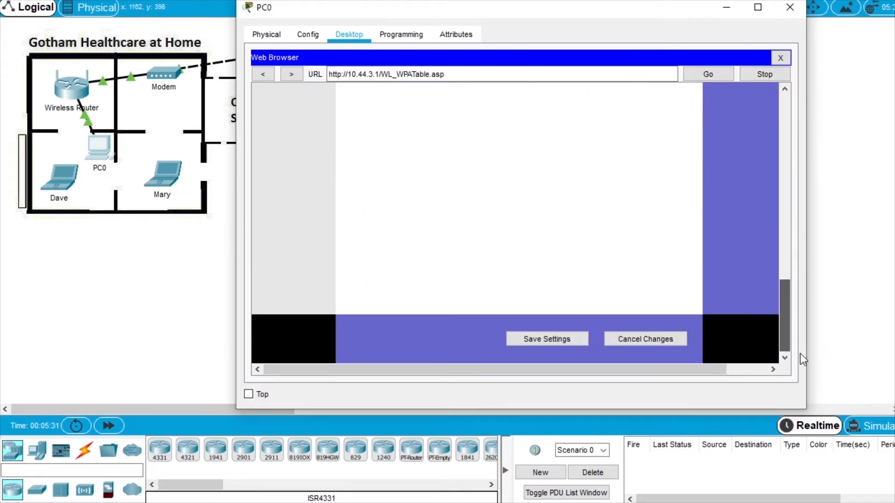
click(575, 345)
drag(784, 331, 776, 119)
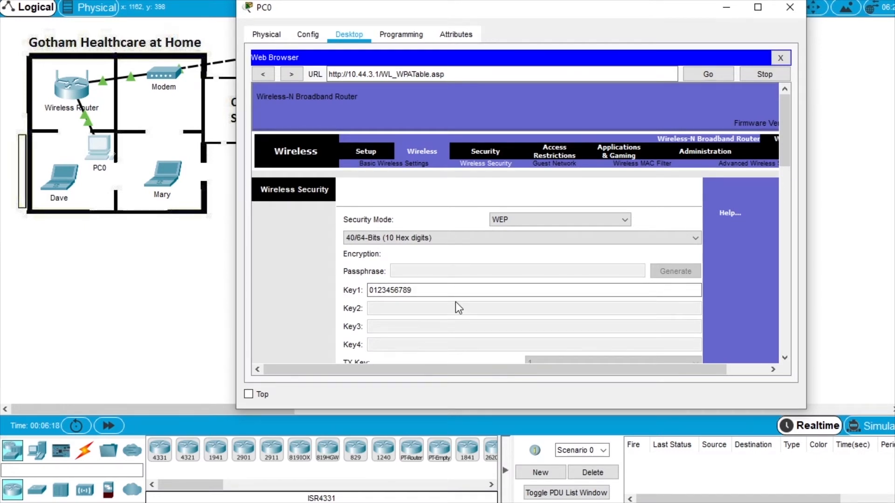
Close PC0, then open the lower-left laptop's wireless client and refresh until Home appears.
click(790, 7)
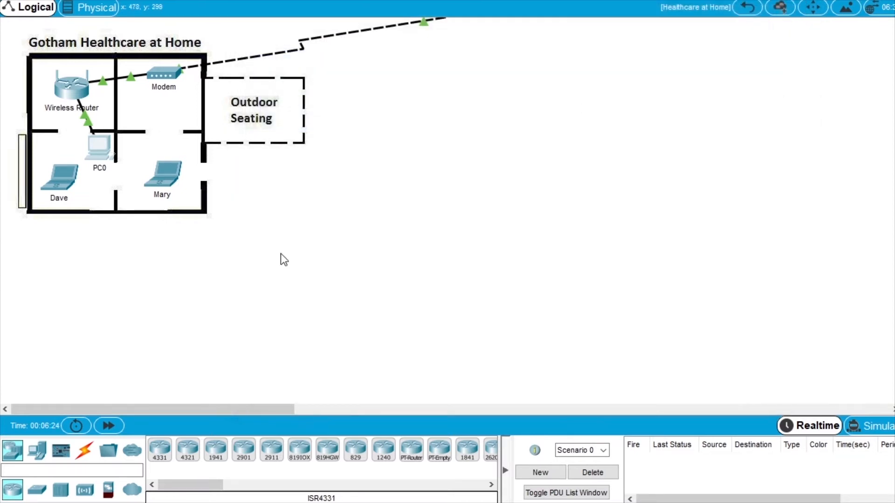
click(60, 179)
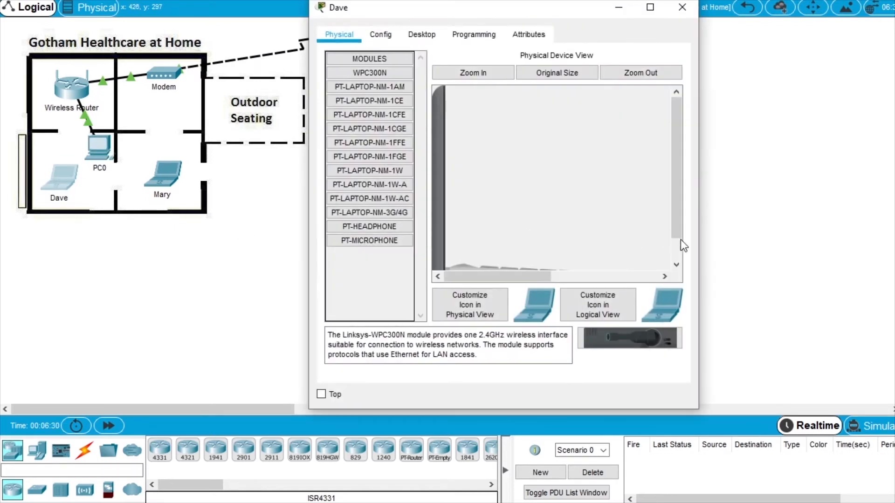
drag(705, 240, 834, 240)
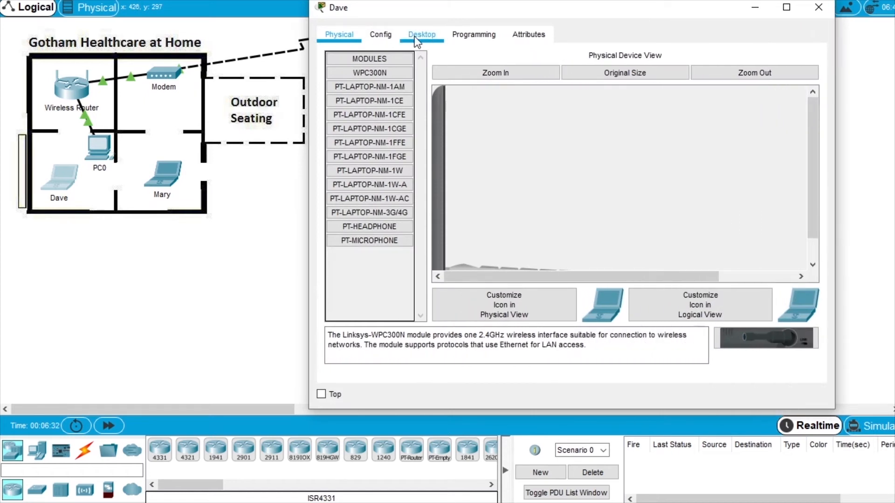
click(419, 36)
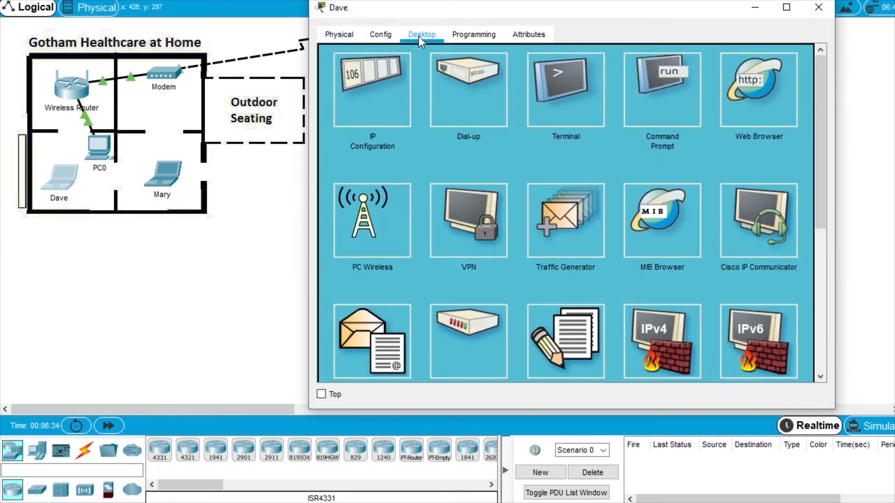
click(368, 242)
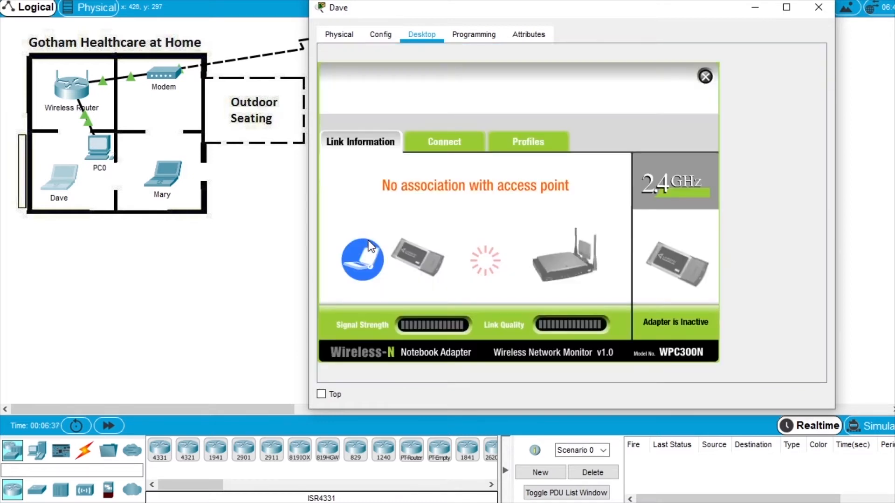
click(468, 146)
click(519, 292)
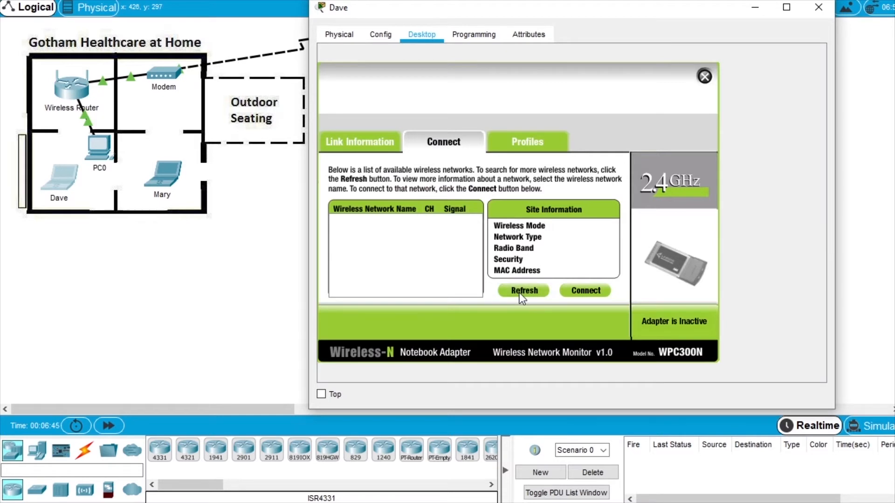
click(520, 291)
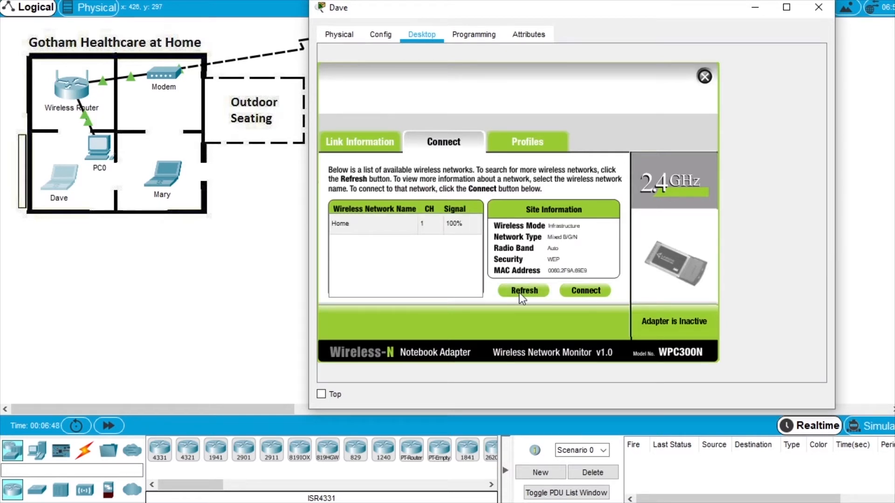
Connect the laptop to Home with the WEP key and close its window.
click(361, 231)
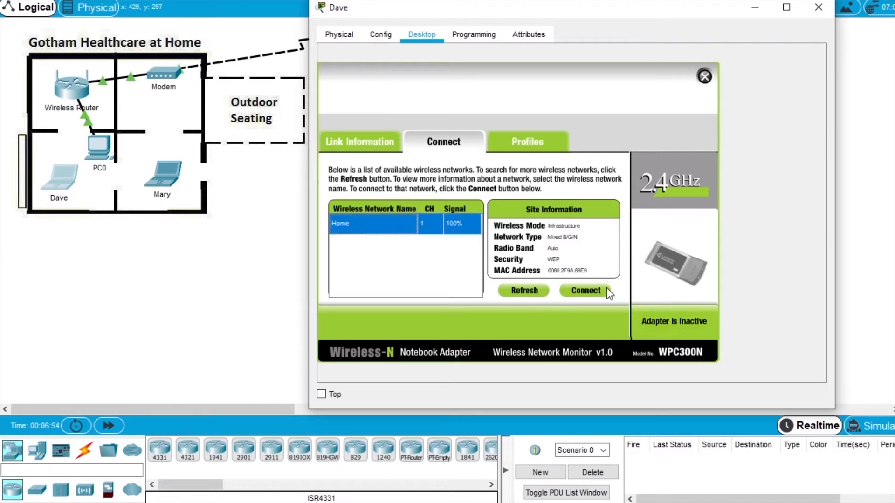
click(587, 291)
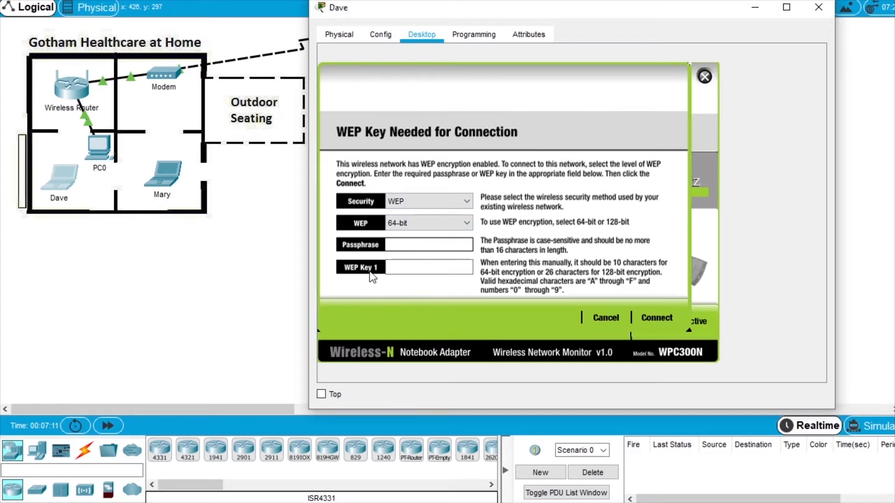
click(407, 267)
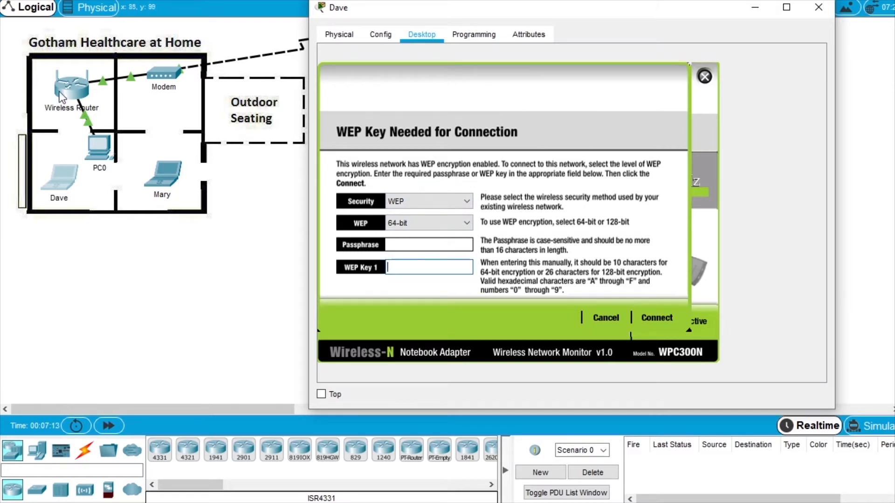
click(422, 269)
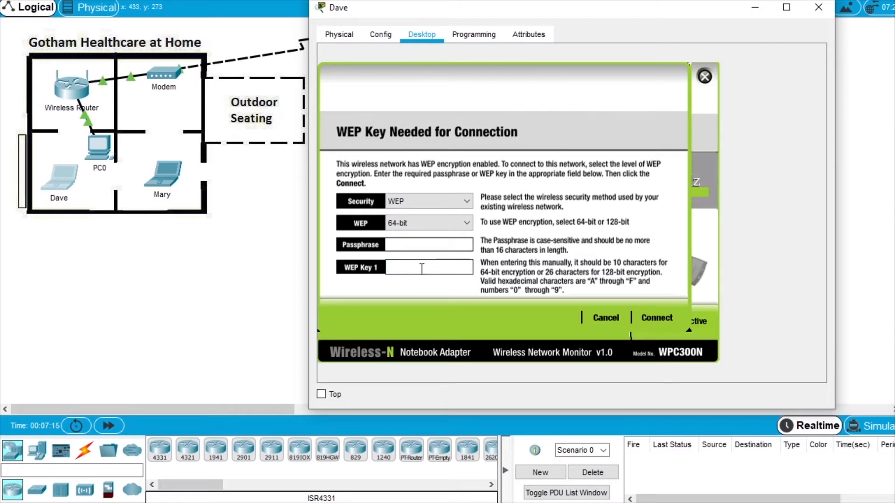
text(0123456789)
click(660, 318)
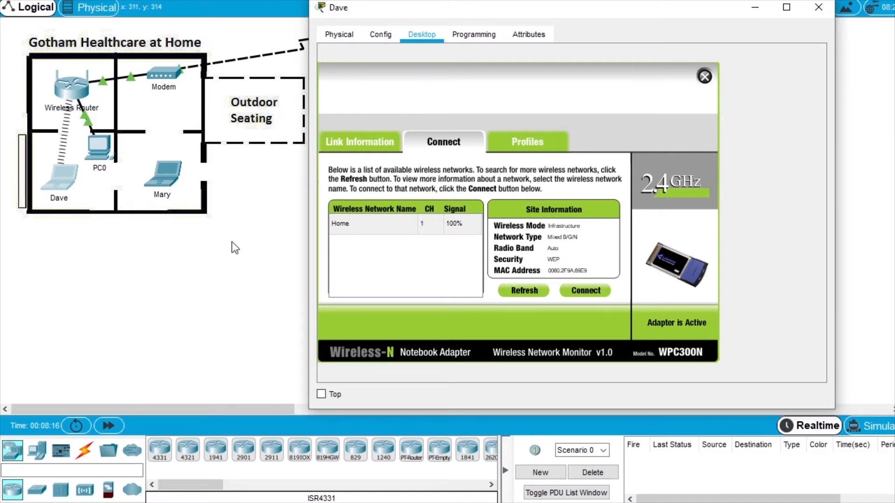
click(819, 8)
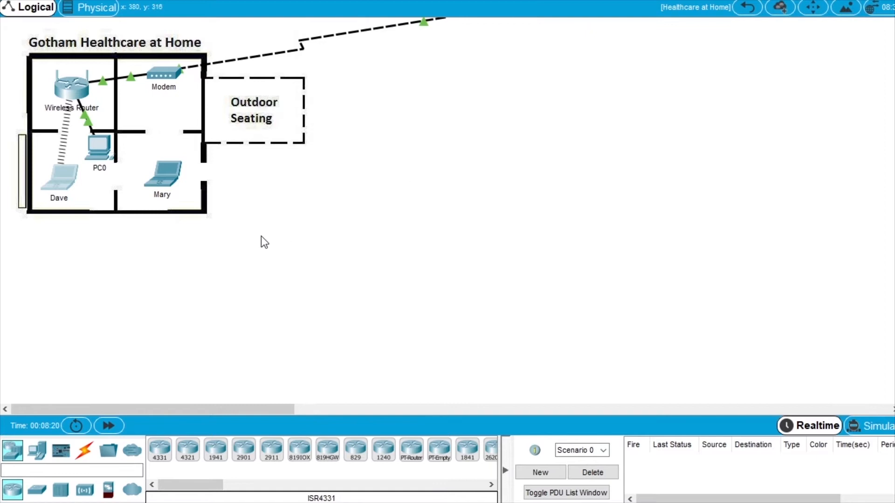
Open the lower-right laptop's wireless client and refresh the network list to find Home.
click(167, 177)
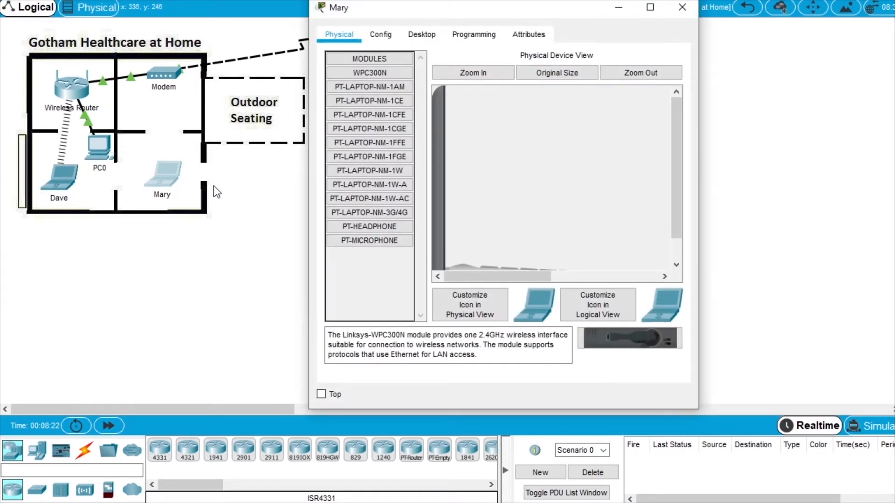
drag(700, 238, 828, 238)
drag(449, 18, 418, 22)
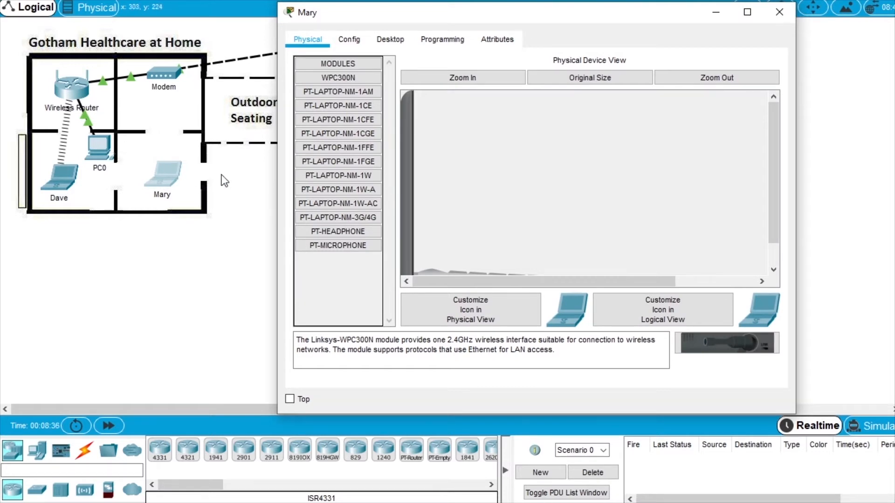
click(391, 41)
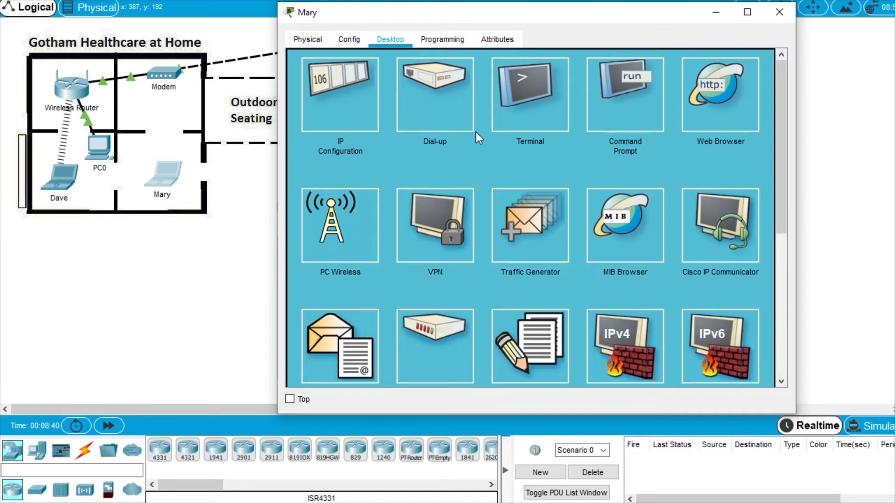
click(335, 236)
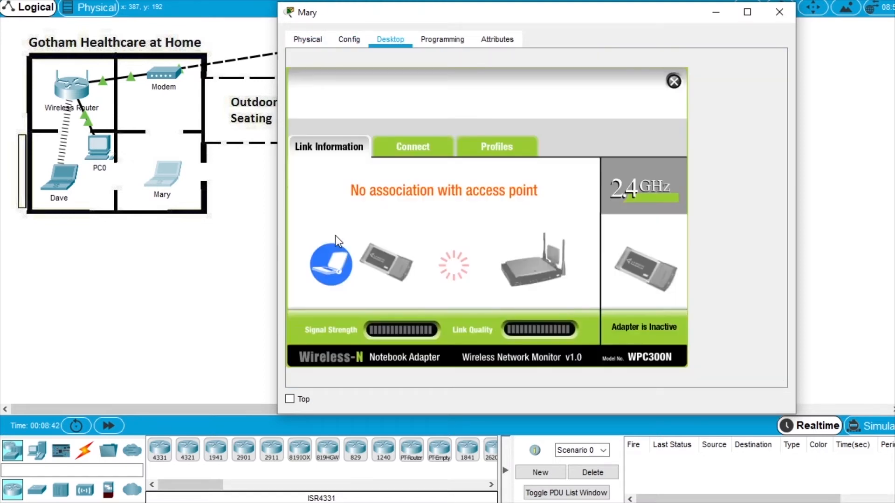
click(439, 152)
click(494, 295)
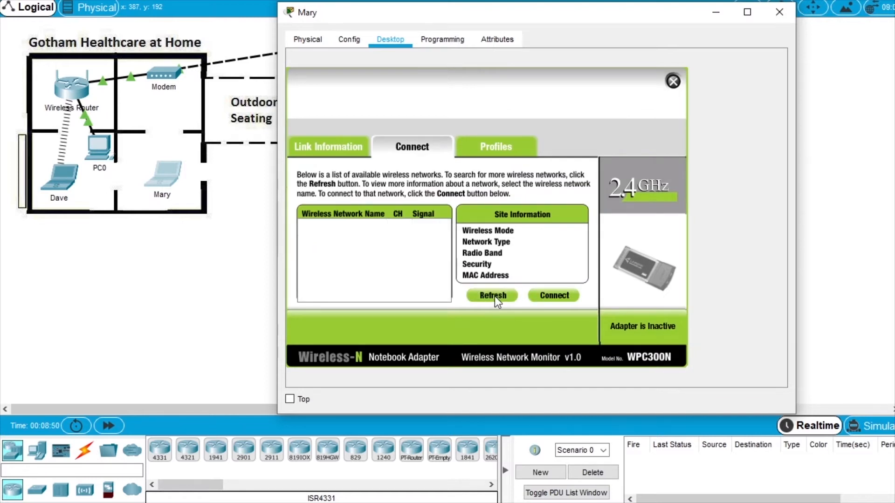
click(494, 296)
Join the Home network using the WEP key and close the laptop's window.
click(332, 233)
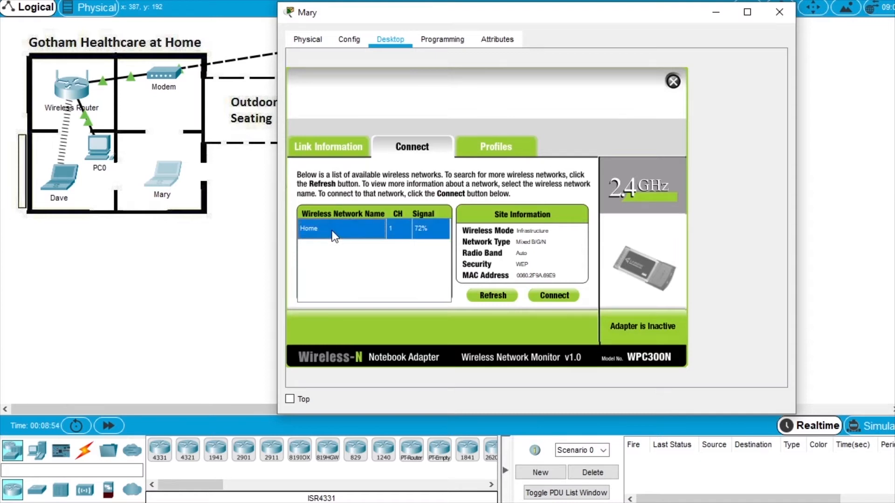
click(566, 298)
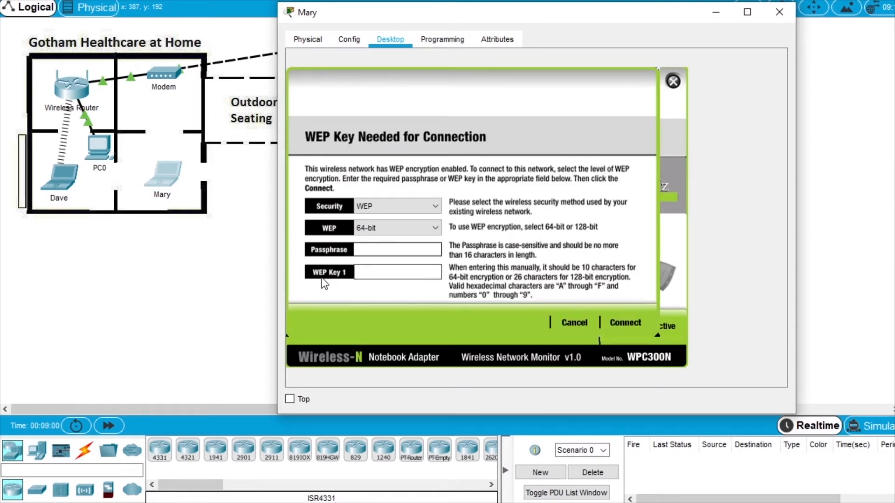
click(378, 272)
text(012)
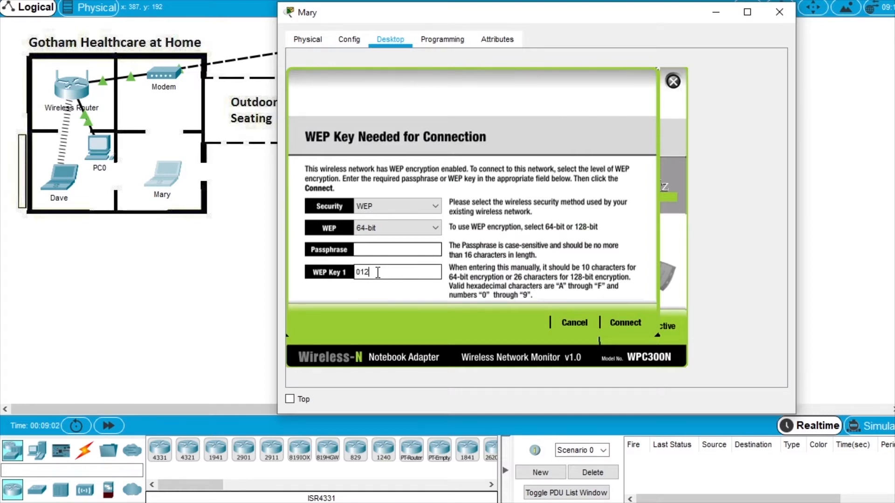
text(3456789)
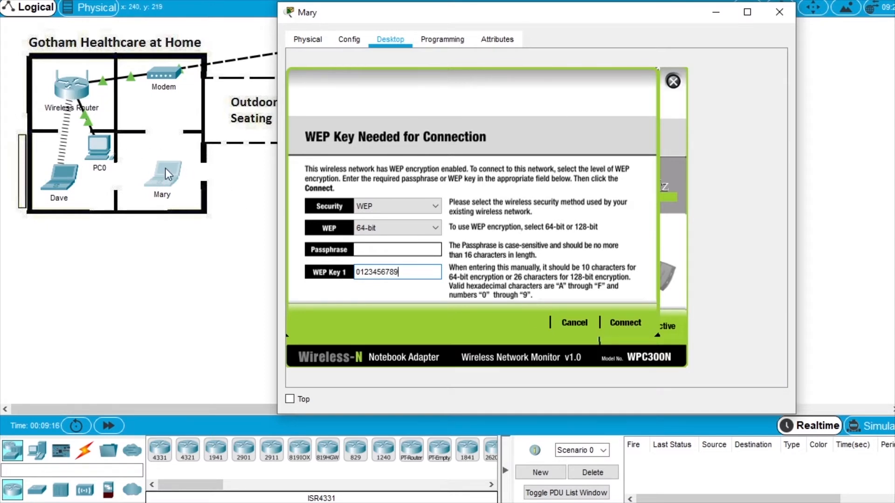
click(627, 324)
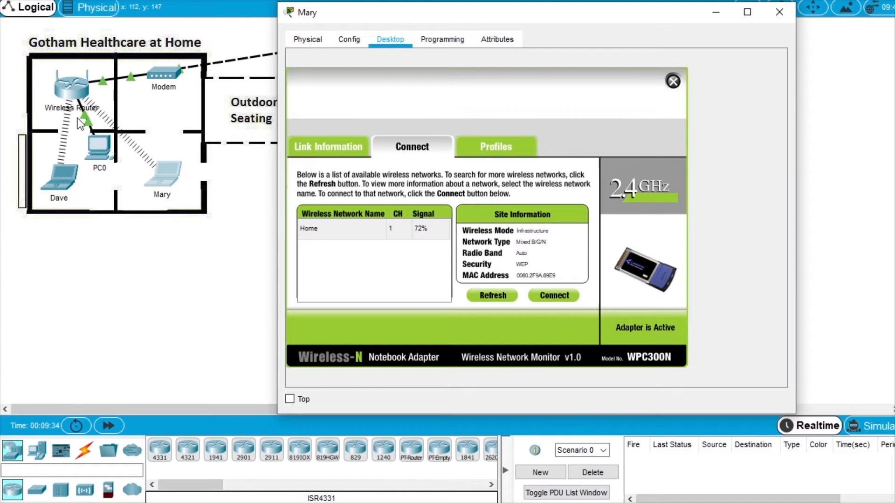
click(782, 16)
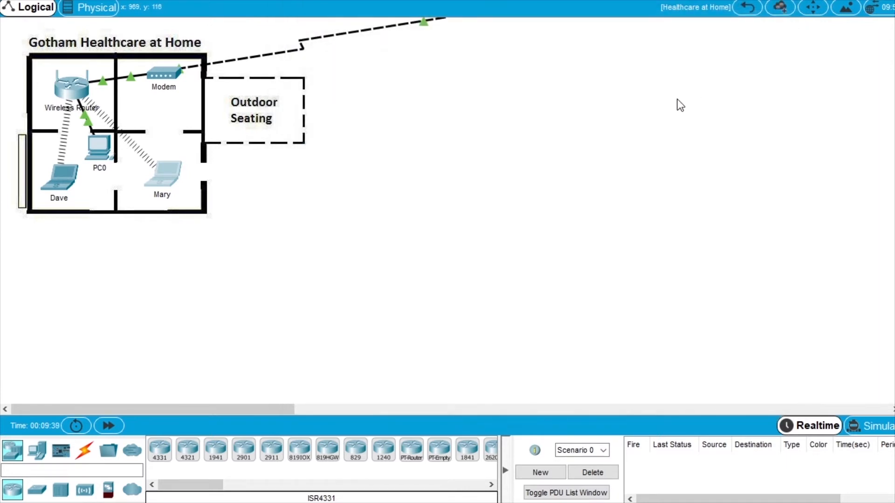
Return to the root map, enter Gotham Healthcare Branch, and open PC1's desktop in a widened window.
click(744, 9)
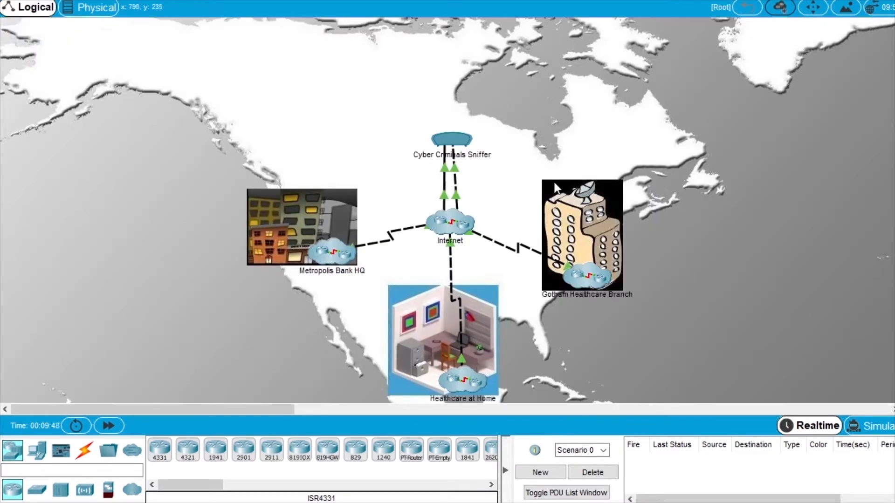
scroll(640, 229, down, 2)
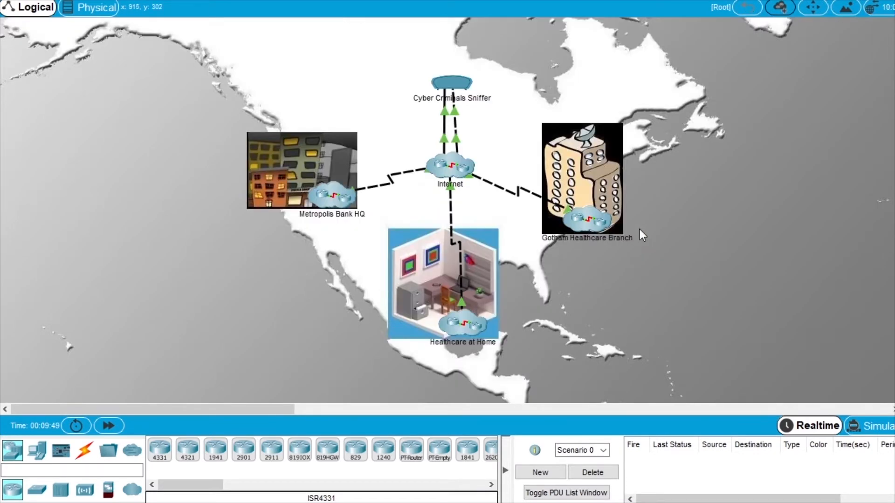
double_click(583, 224)
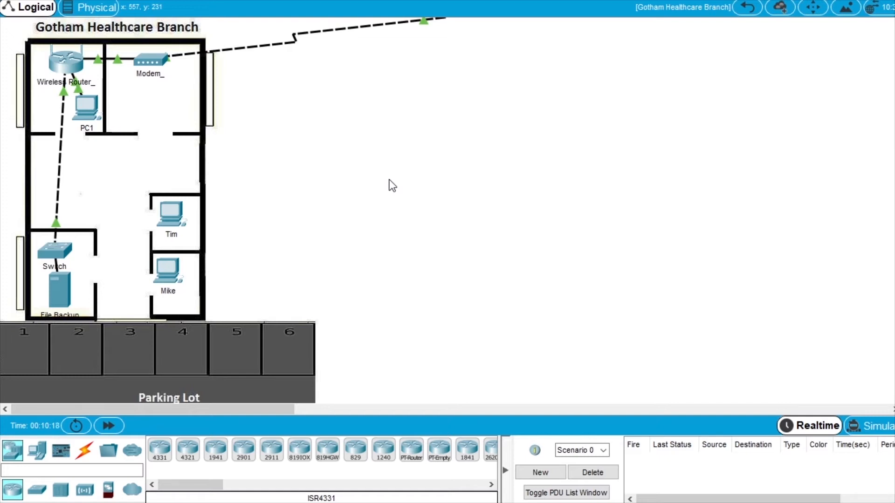
click(87, 110)
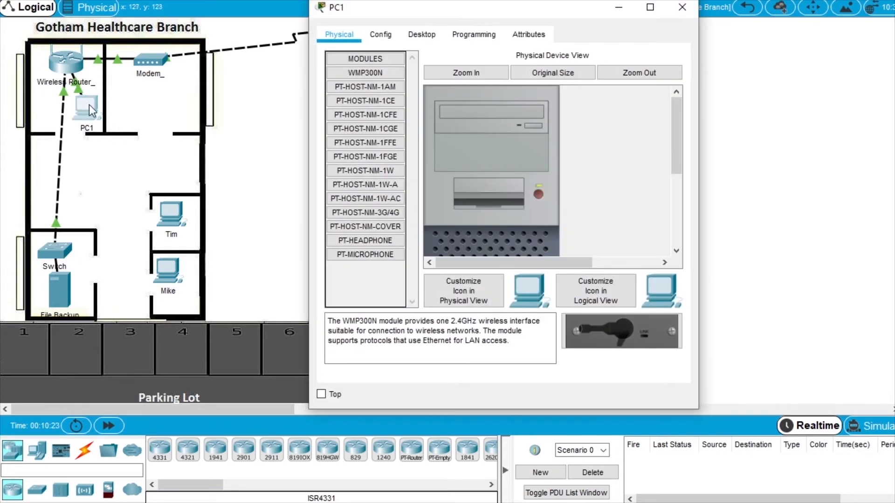
drag(309, 193, 261, 204)
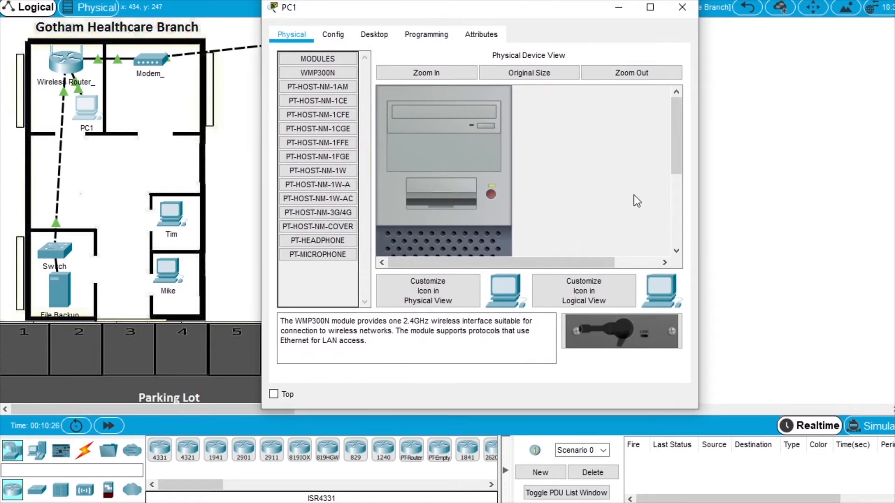
drag(701, 222, 774, 224)
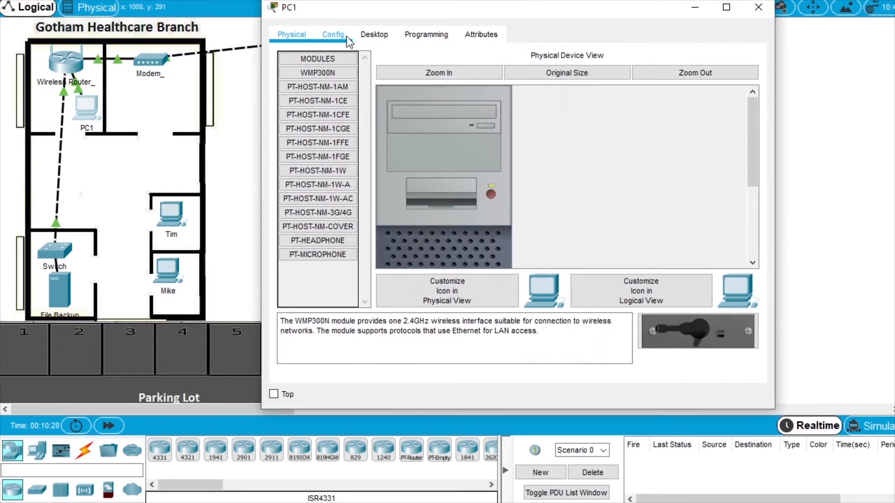
click(375, 35)
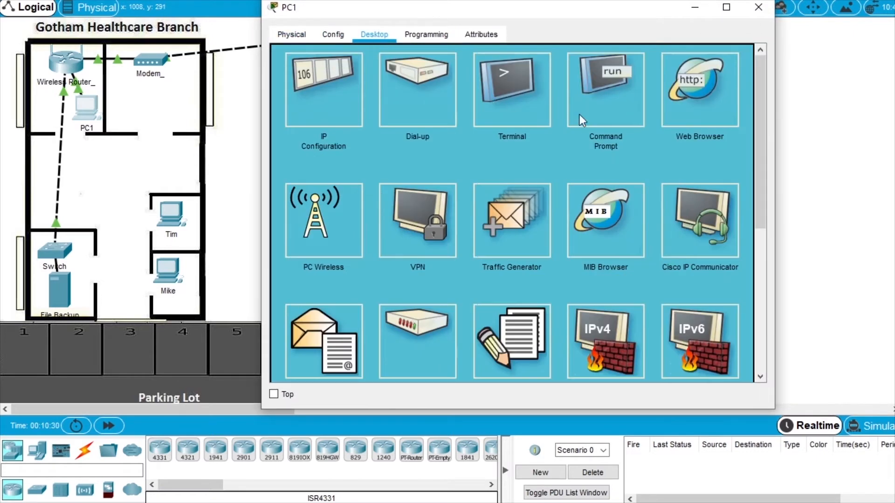
click(613, 99)
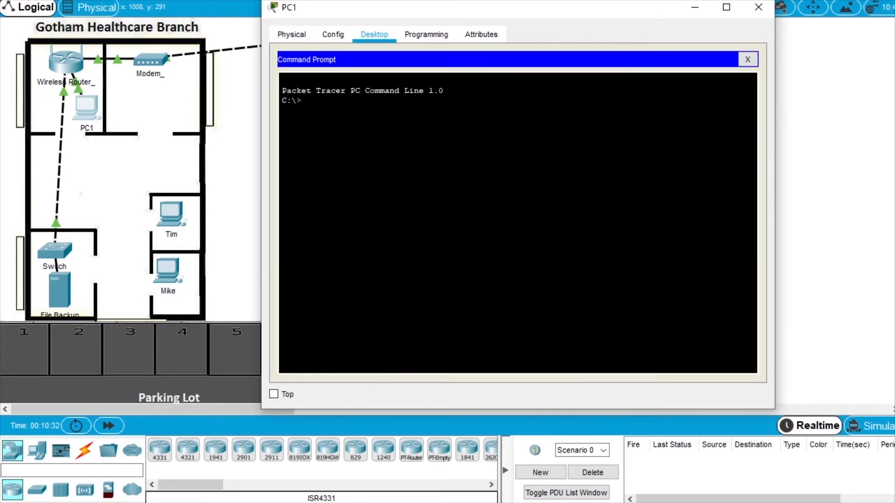
text(ipconfig)
key(Return)
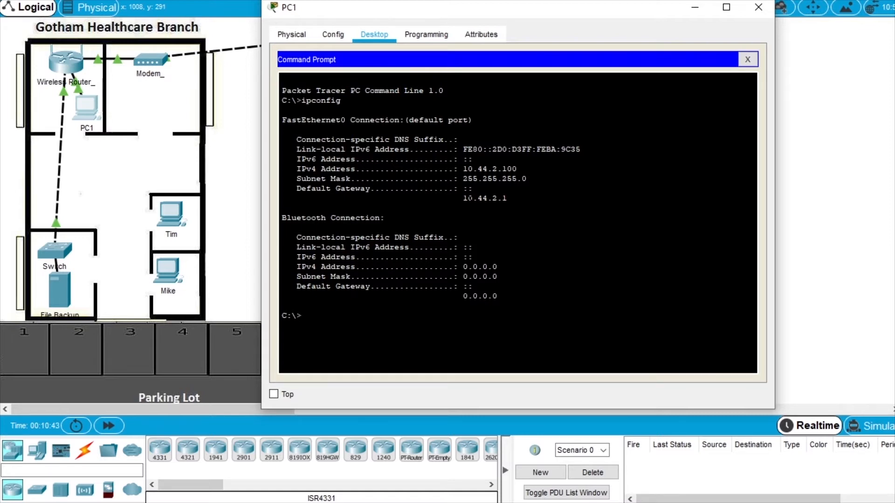
click(748, 60)
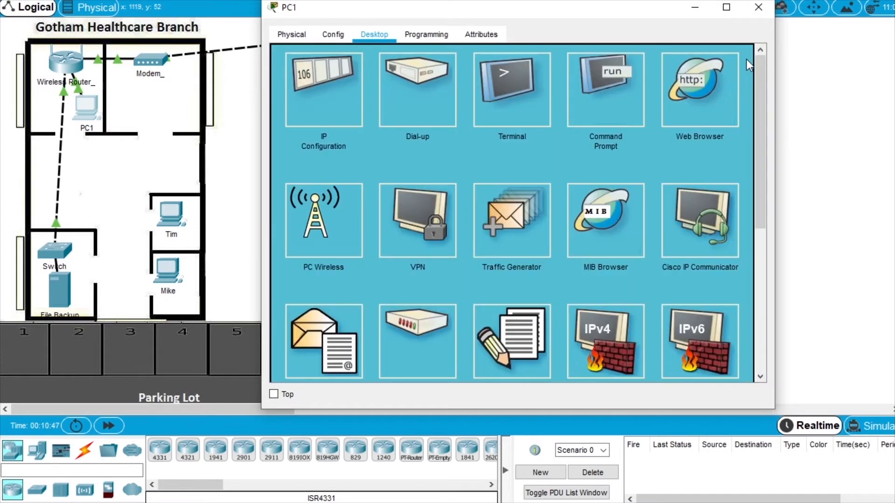
Log into the branch router at 10.44.2.1 from PC1's browser and open Basic Wireless Settings.
click(703, 102)
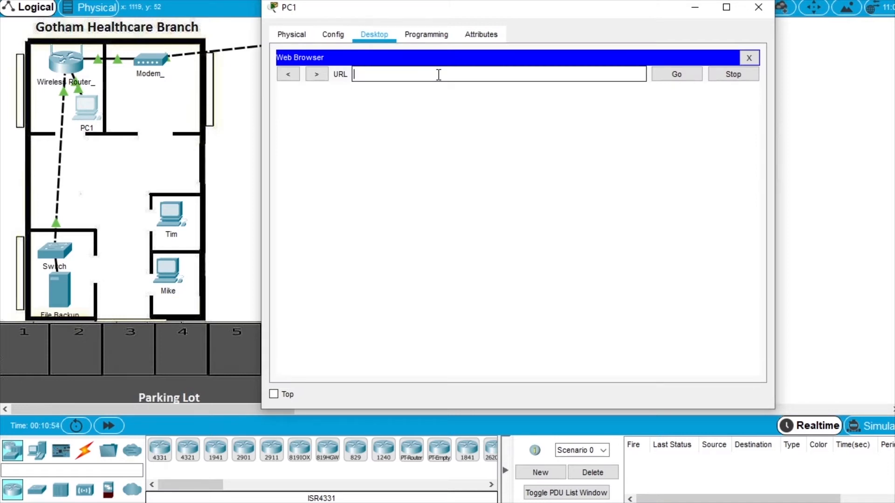
text(10.44.2.1)
click(676, 75)
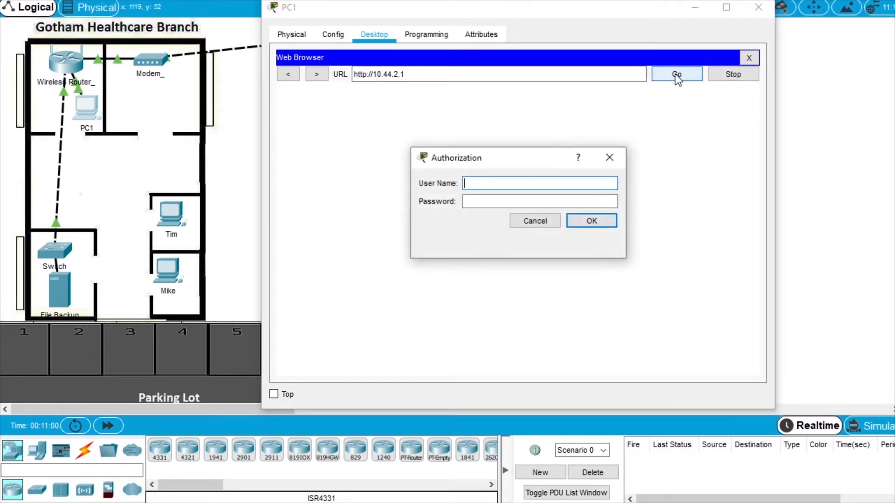
text(admin)
click(485, 198)
text(admin)
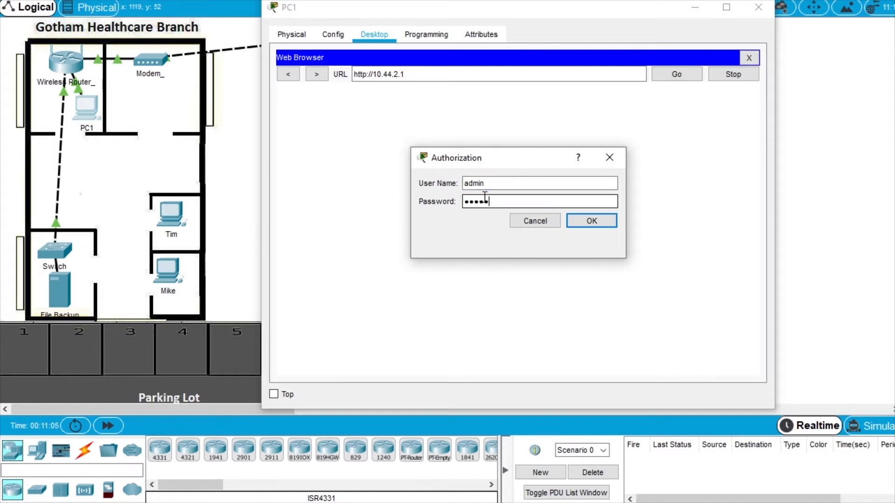
click(590, 221)
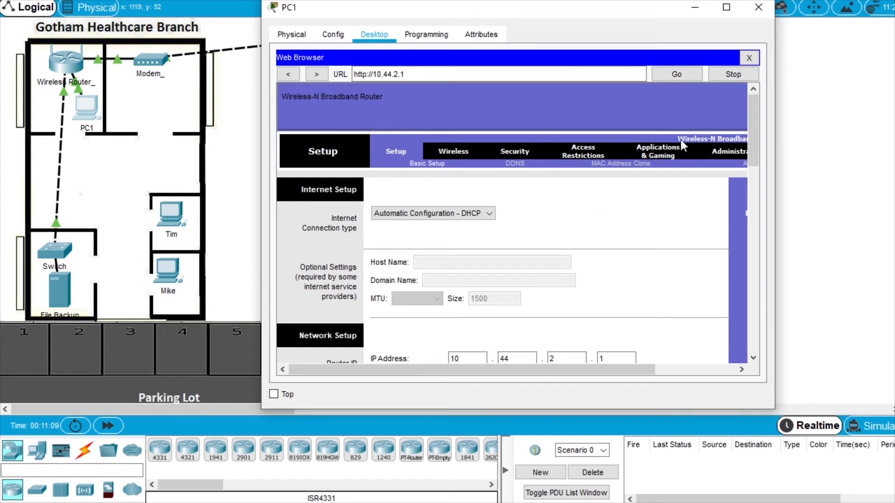
scroll(756, 131, down, 1)
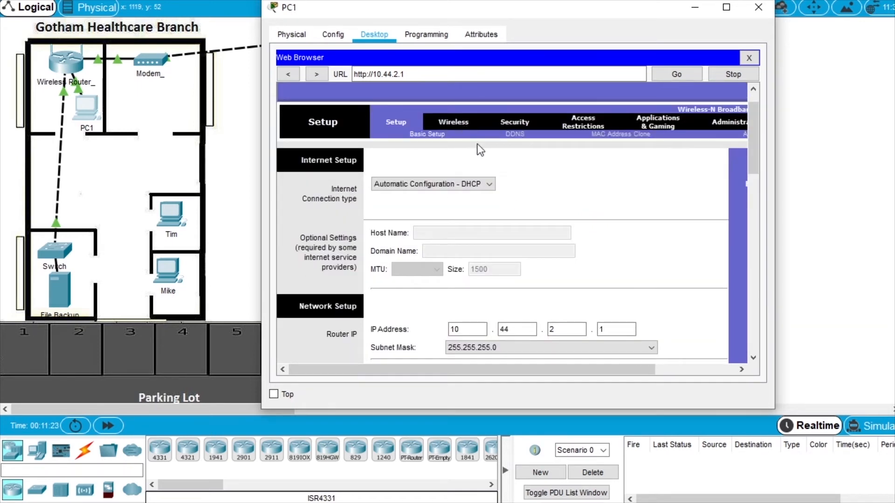
click(460, 122)
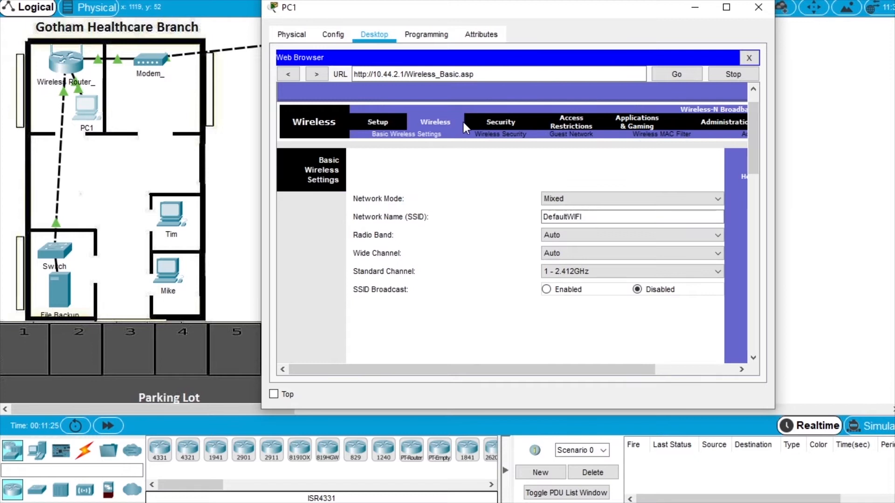
Rename the SSID to BranchSite, pick channel 6 - 2.437GHz, enable broadcast, and save.
click(604, 217)
double_click(603, 217)
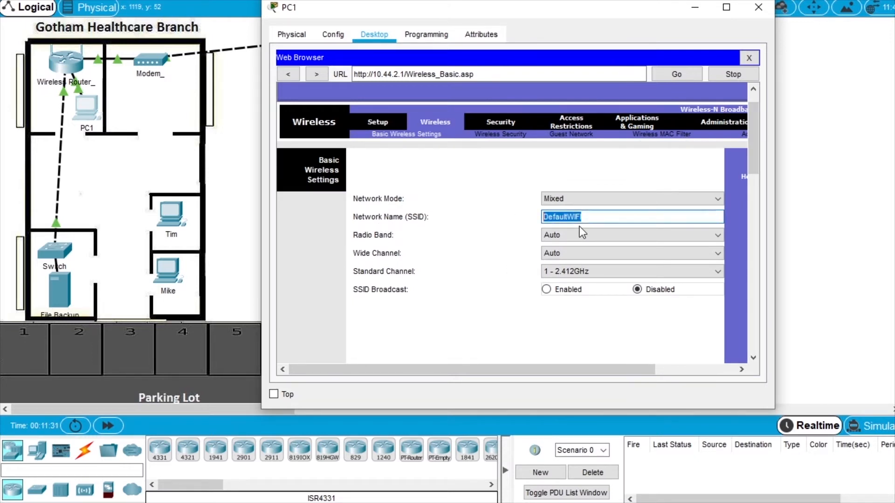
text(BranchSite)
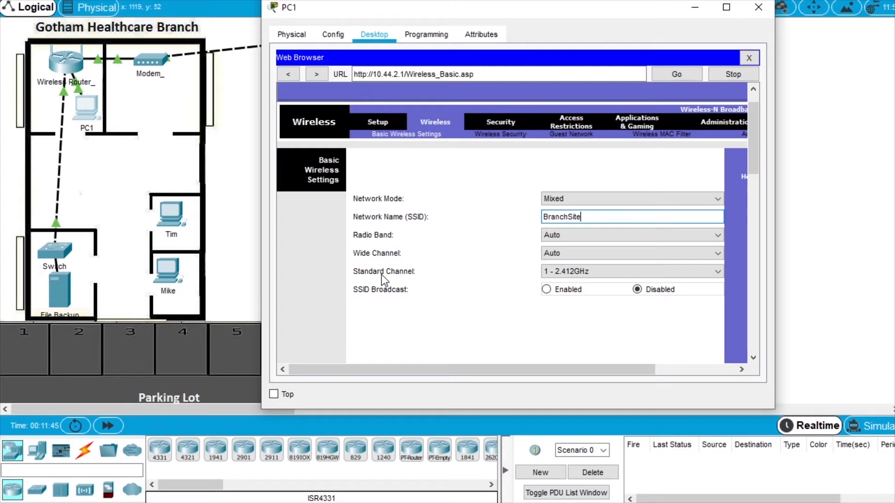
click(577, 271)
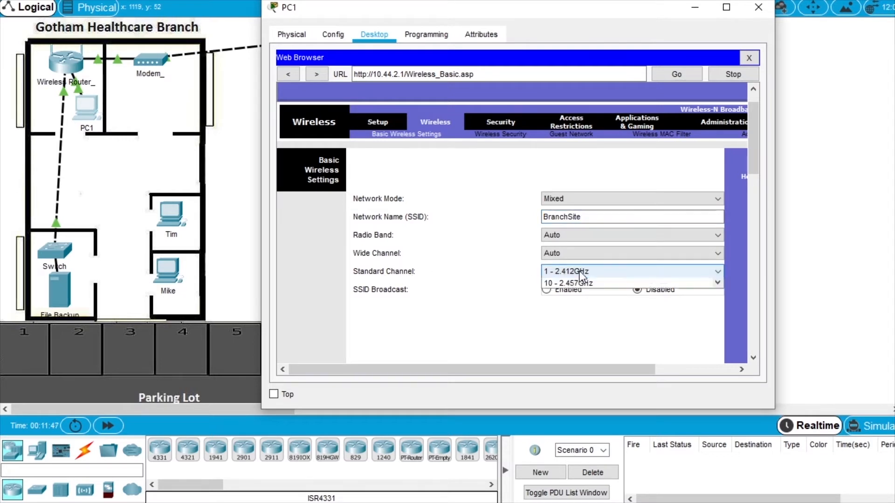
scroll(598, 305, down, 1)
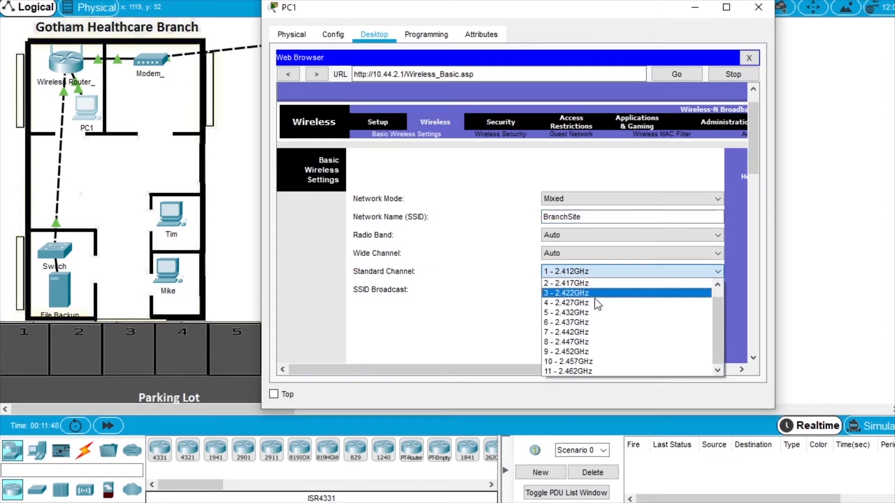
click(579, 328)
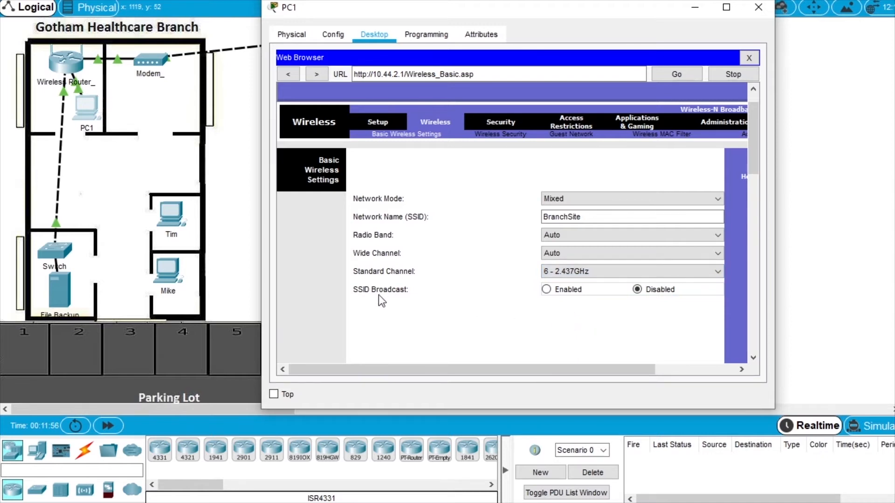
click(573, 288)
drag(754, 136, 770, 334)
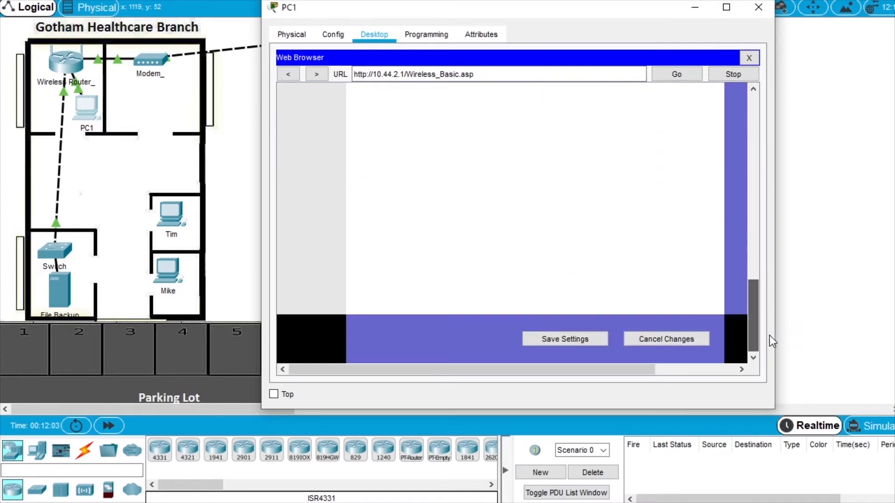
click(596, 344)
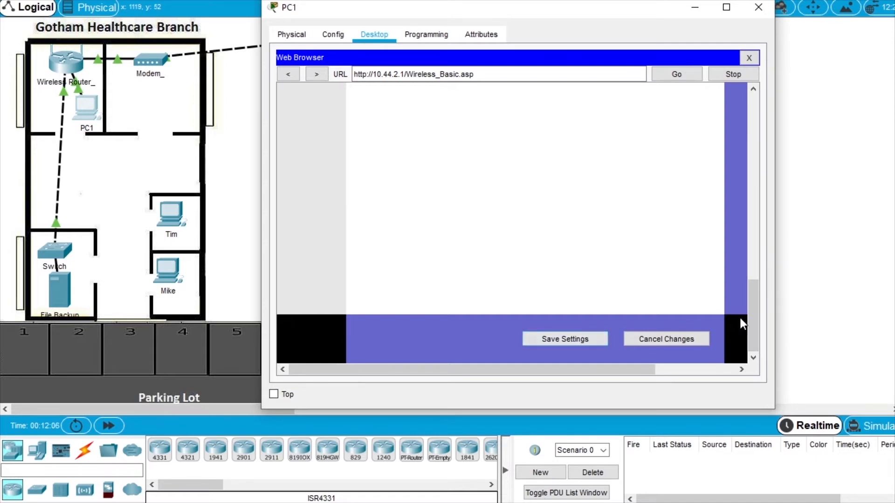
drag(753, 325, 740, 121)
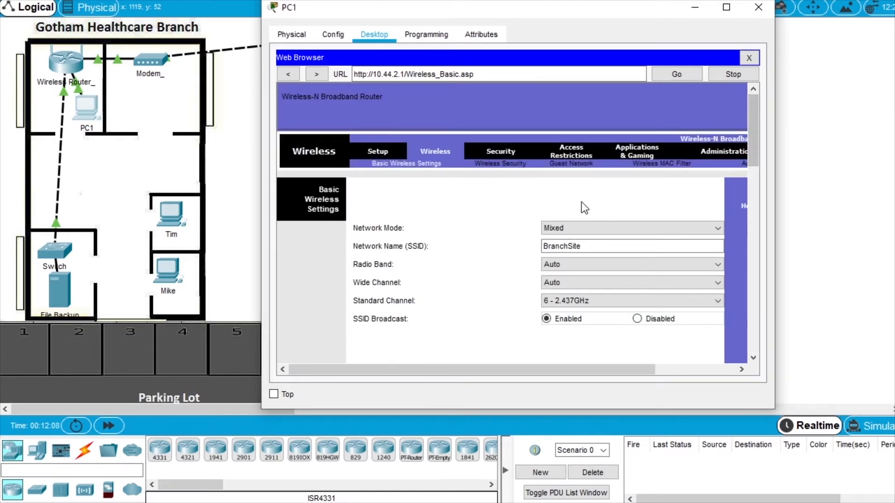
Set the branch router's security to WPA2 Personal with a passphrase and save.
click(518, 164)
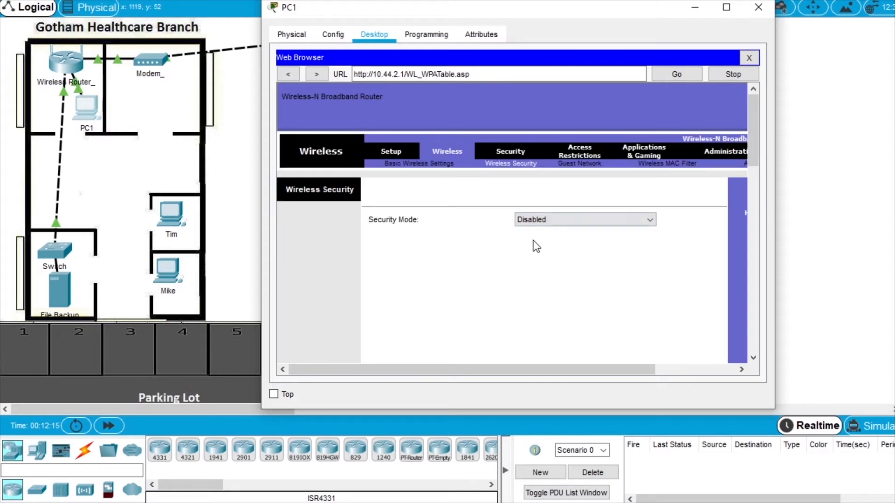
click(550, 219)
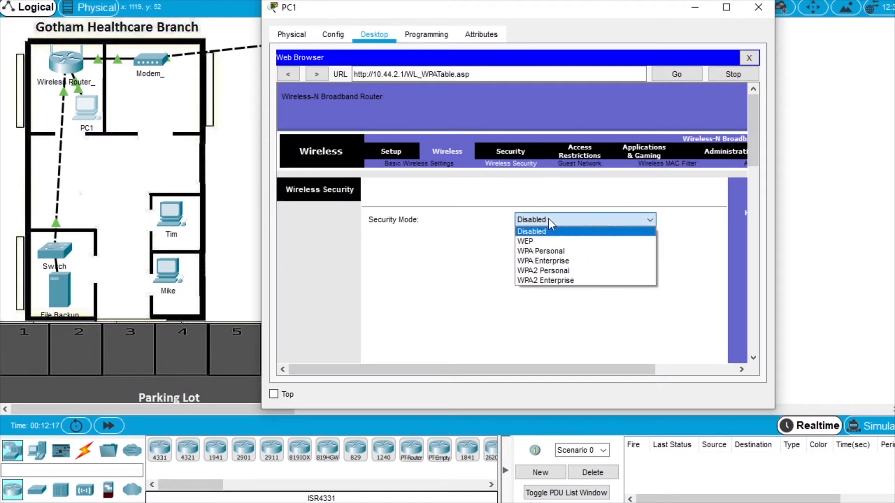
click(550, 272)
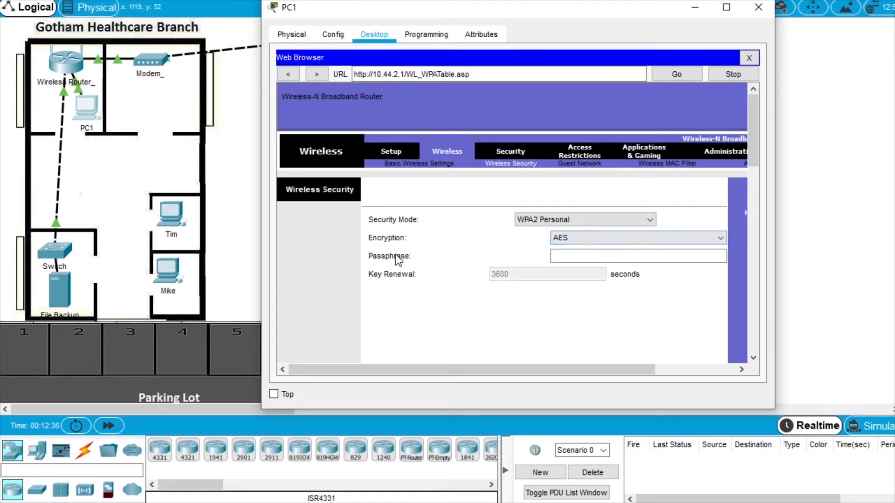
click(574, 256)
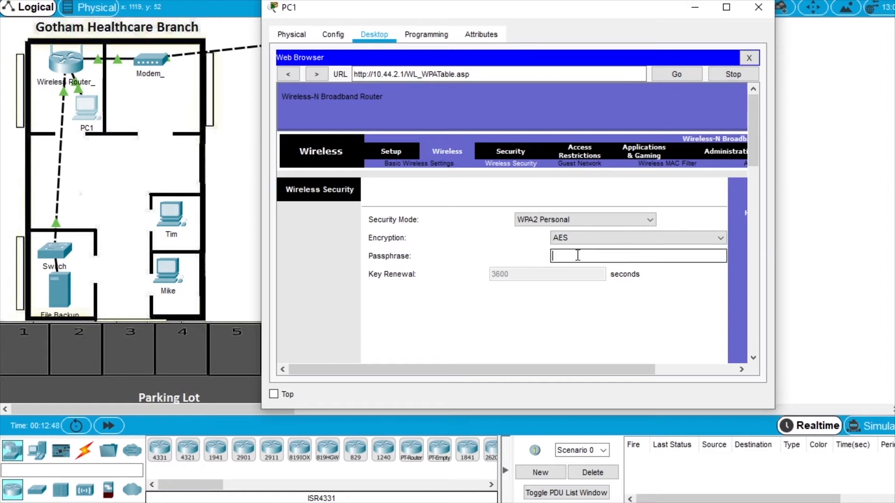
text(ciscosecure)
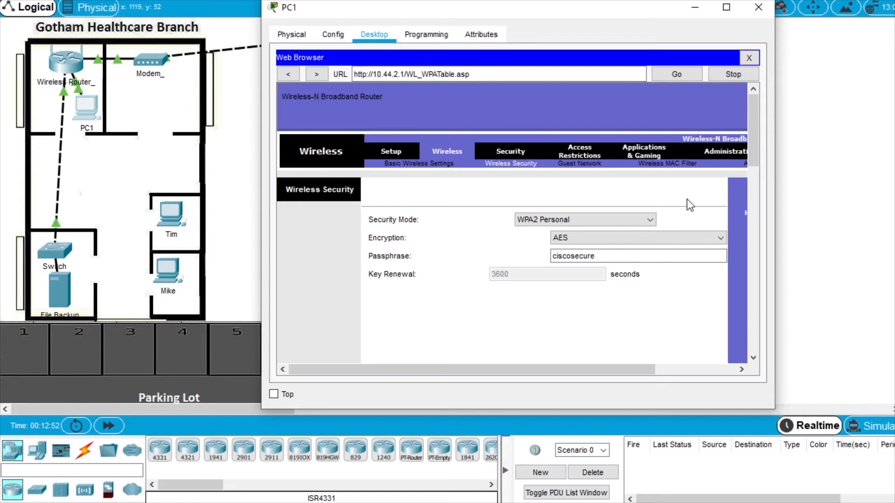
drag(754, 141, 765, 346)
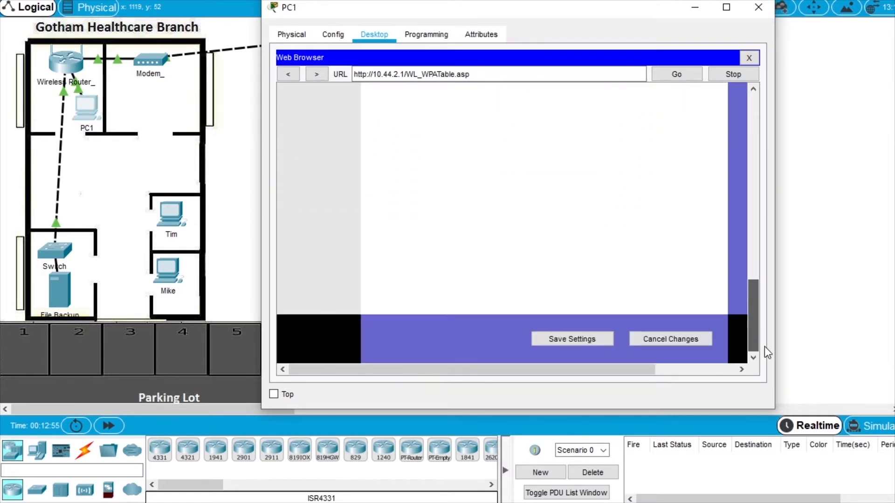
click(591, 348)
drag(753, 320, 745, 109)
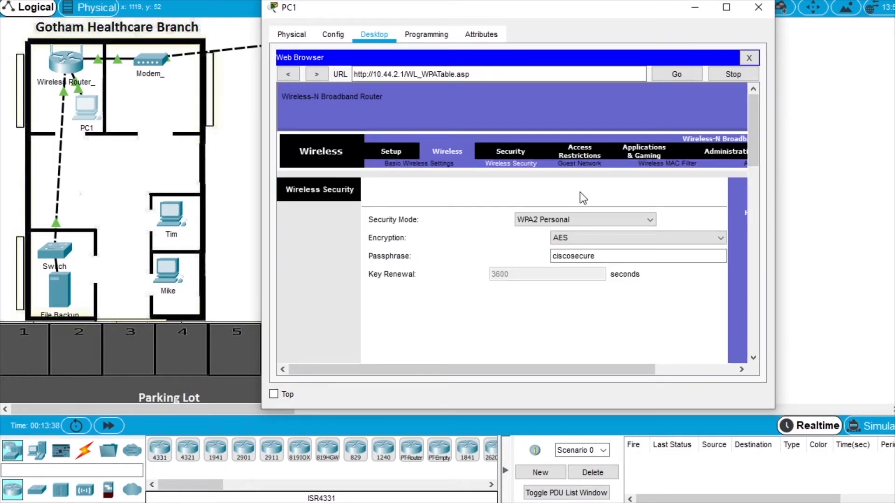
Close PC1, then open the branch laptop's wireless client and refresh the network list.
click(759, 10)
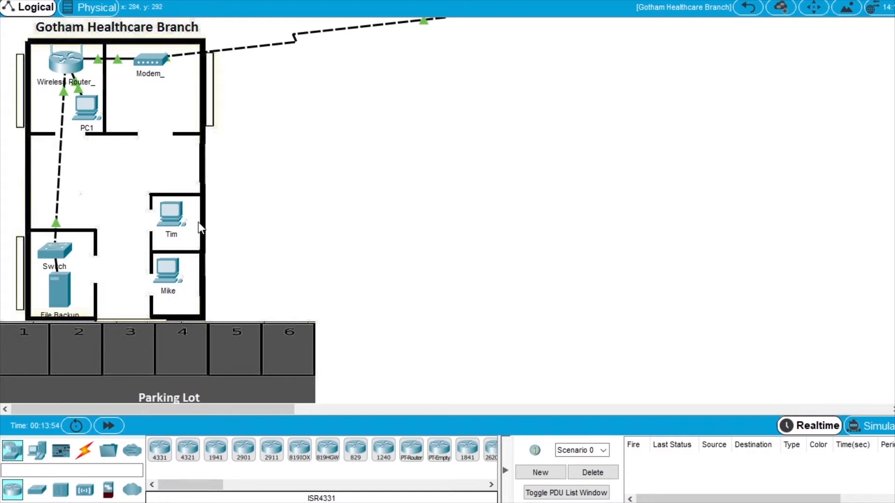
click(173, 220)
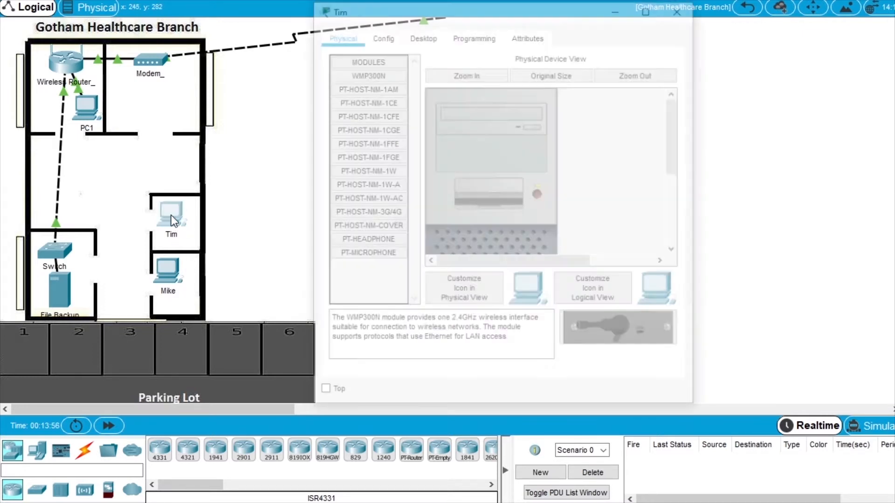
drag(699, 180, 824, 180)
click(422, 35)
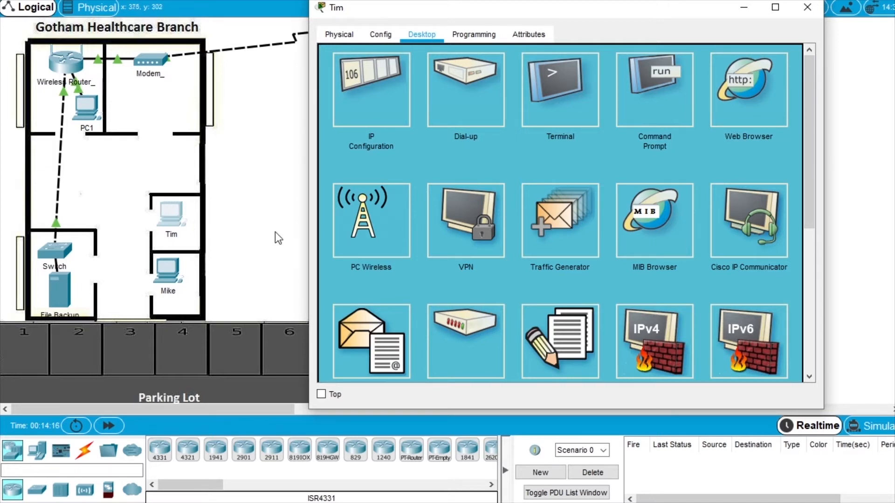
click(390, 236)
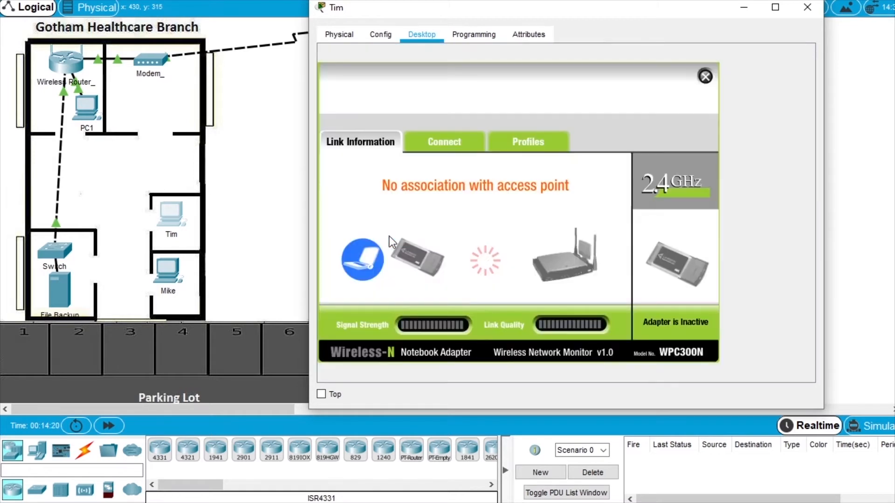
click(472, 142)
click(520, 291)
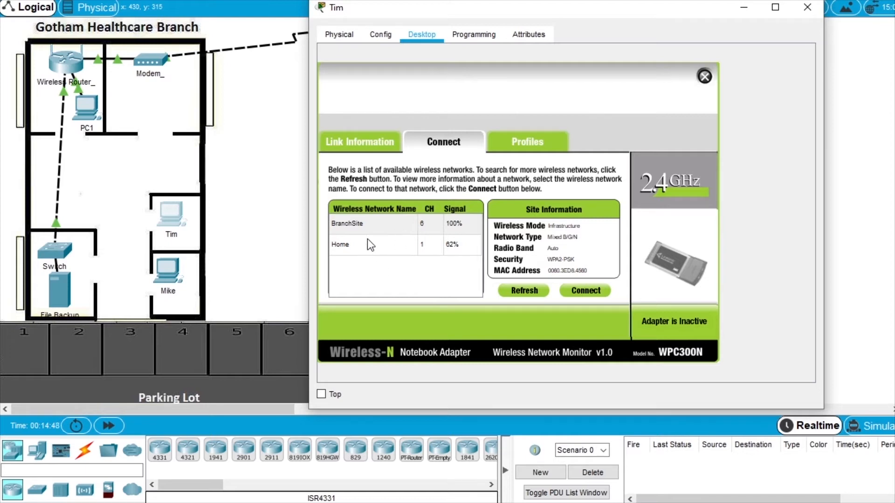
Connect the laptop to BranchSite with the pre-shared key and close its window.
click(370, 224)
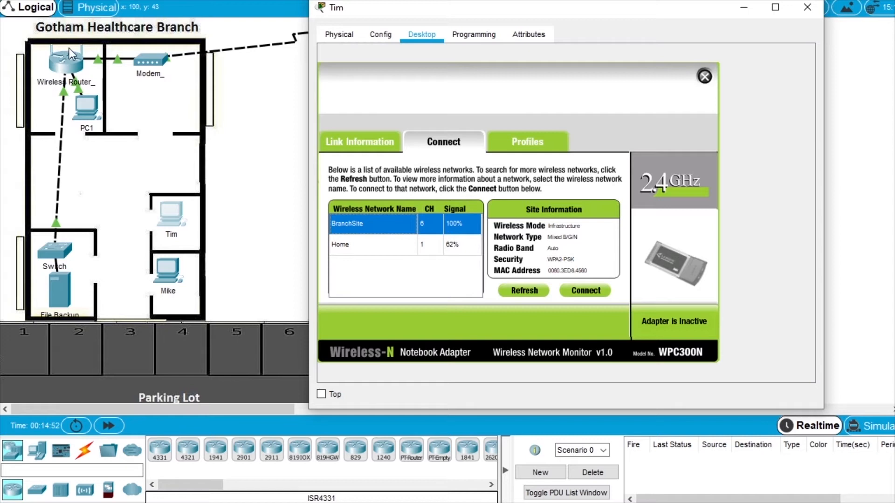
click(585, 291)
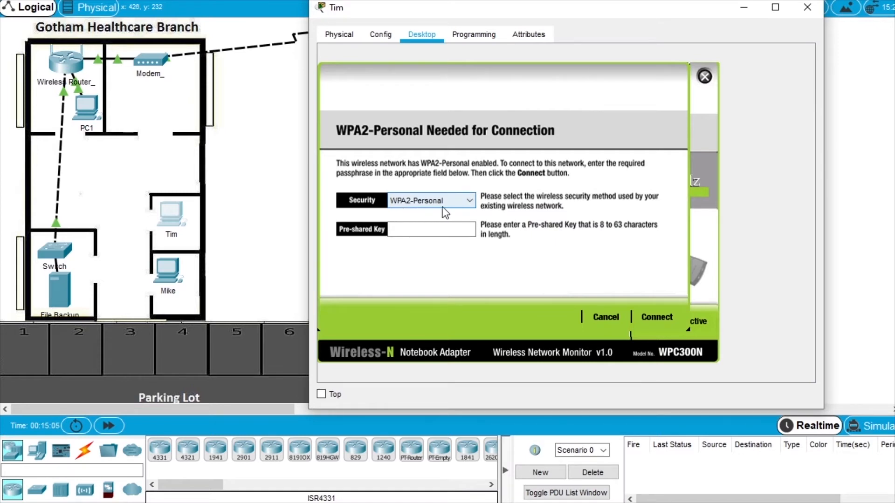
click(408, 230)
text(ciscosecure)
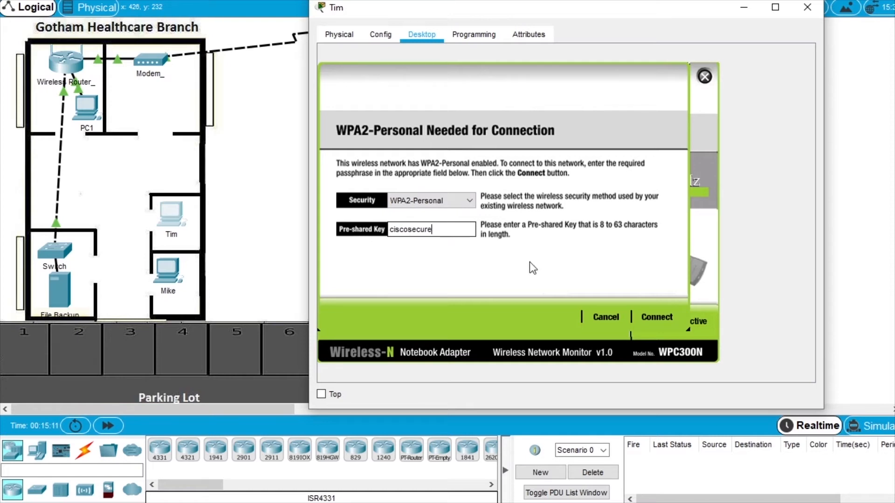
click(657, 318)
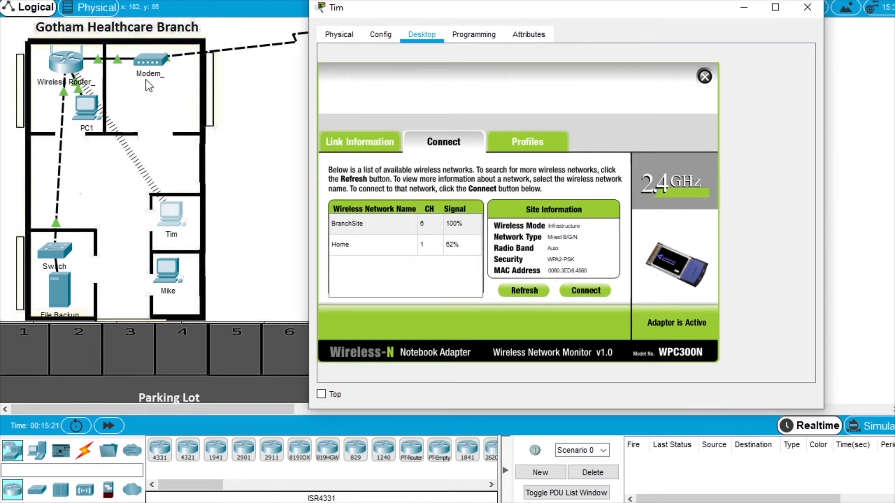
click(806, 7)
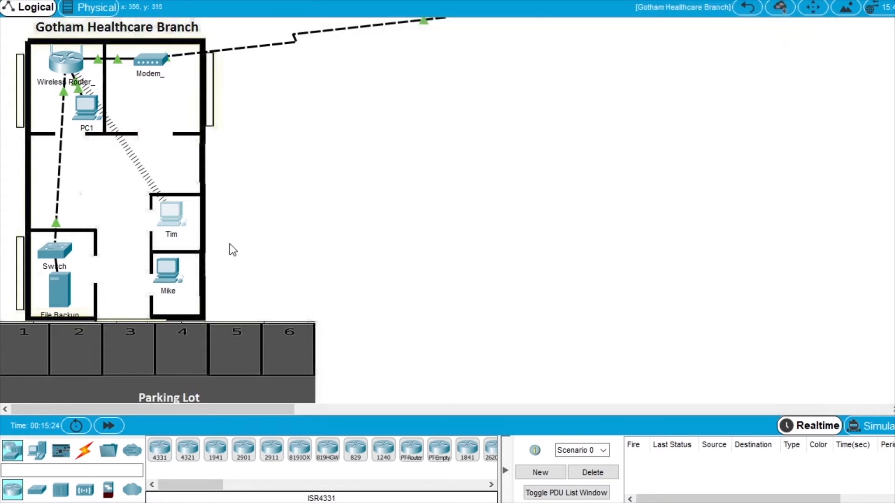
Open the lower-right branch PC's wireless client and scan for available networks.
click(168, 275)
drag(774, 196, 837, 196)
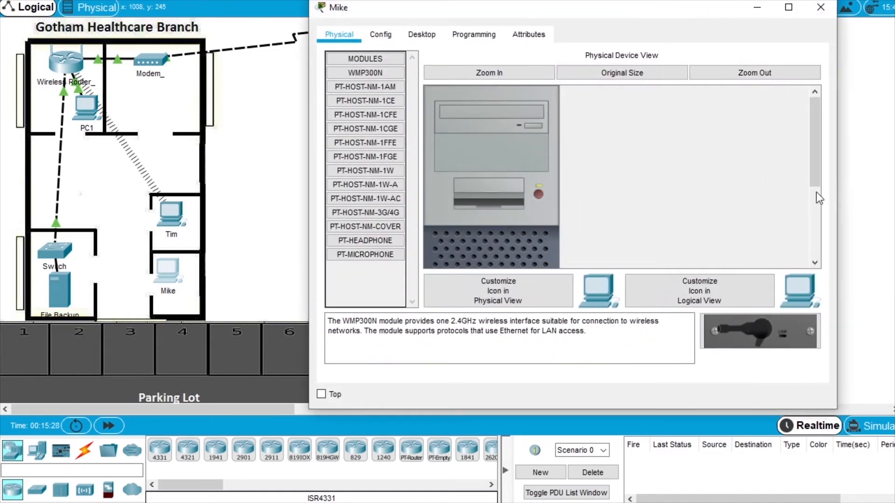
click(421, 33)
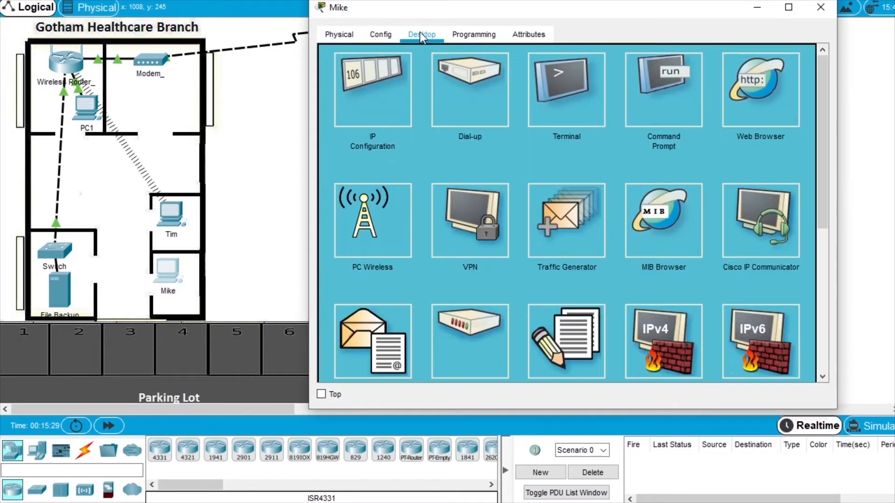
click(371, 238)
click(441, 142)
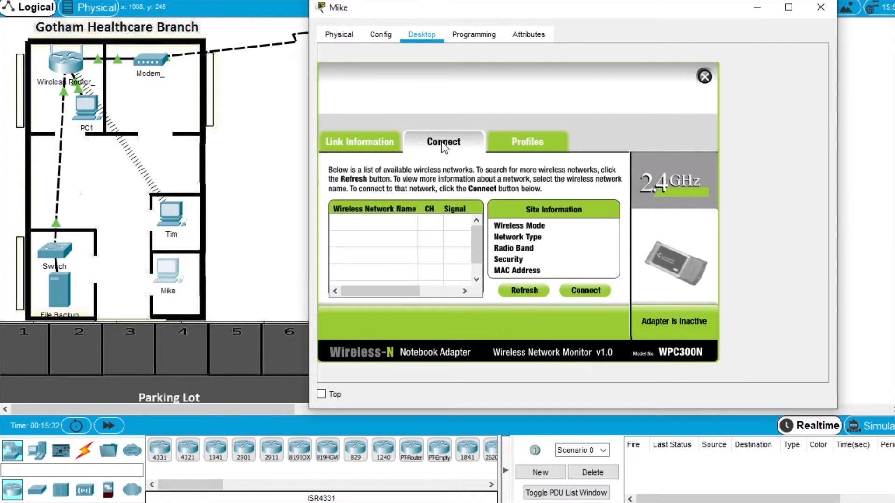
click(522, 291)
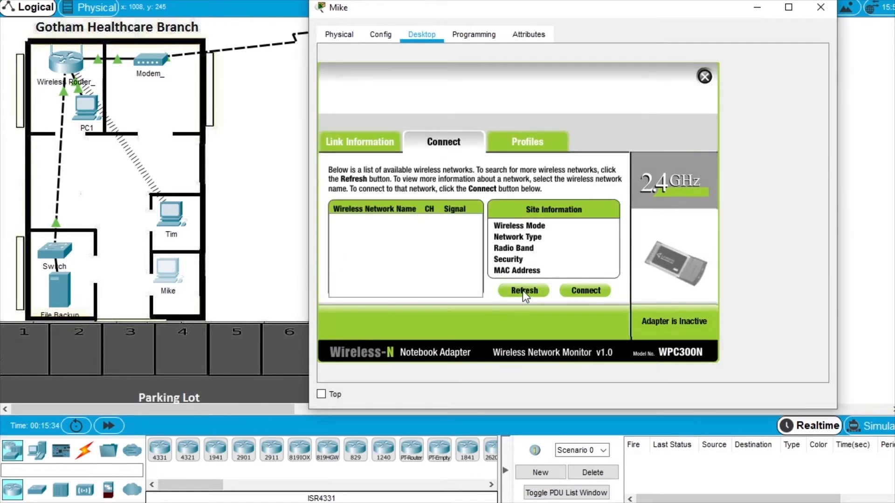
Join BranchSite with its WPA2 pre-shared key, then close the PC's window.
click(366, 223)
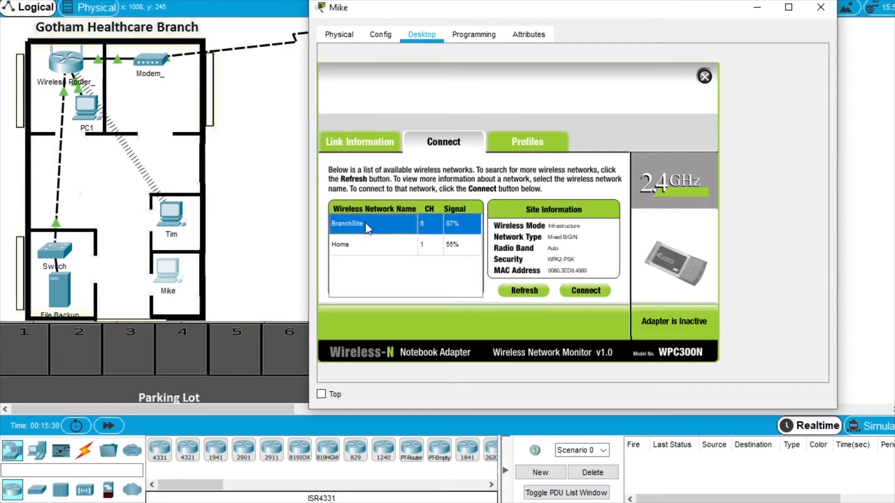
click(595, 292)
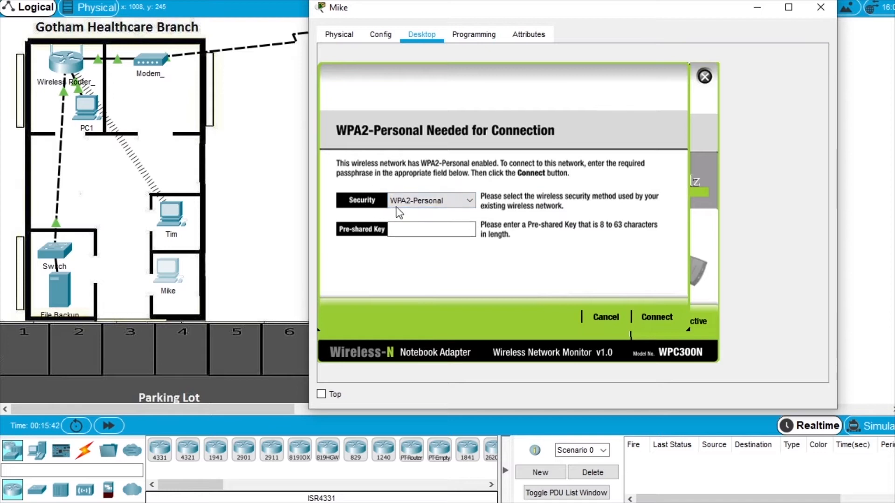
click(426, 231)
text(ciscosecure)
click(657, 318)
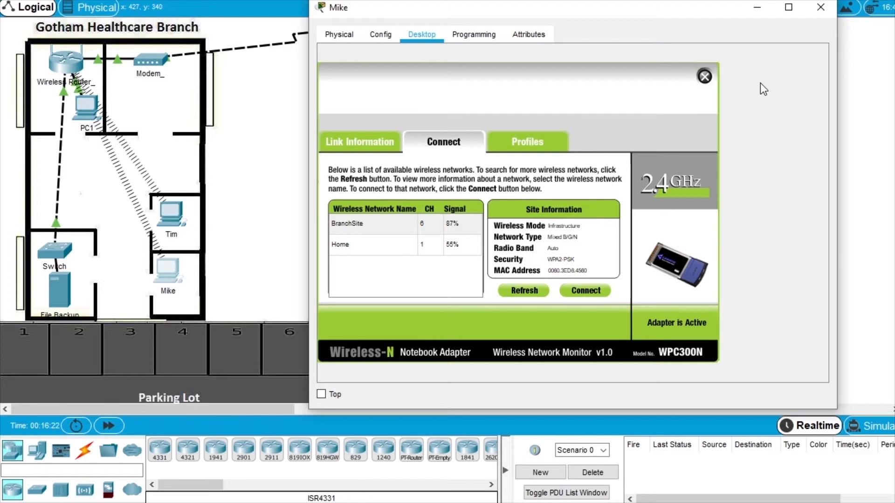
click(821, 10)
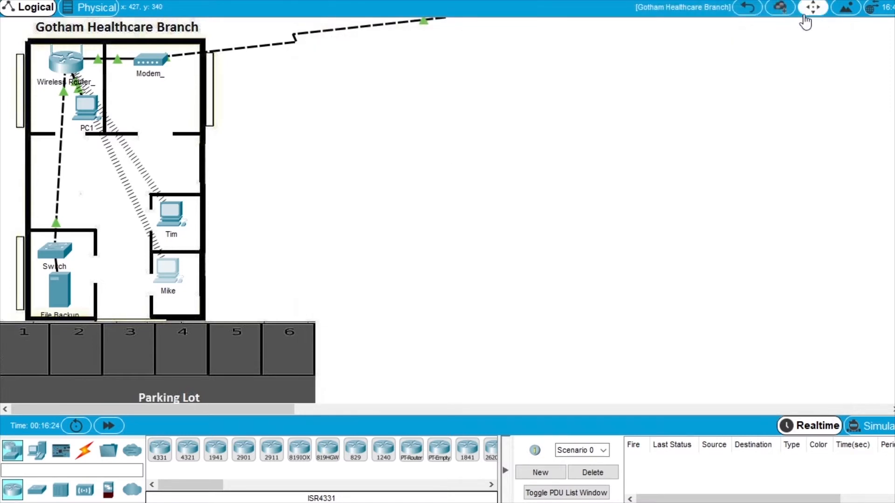
Return to the site map, open the Metropolis Bank HQ site and scroll its floor plan.
click(748, 11)
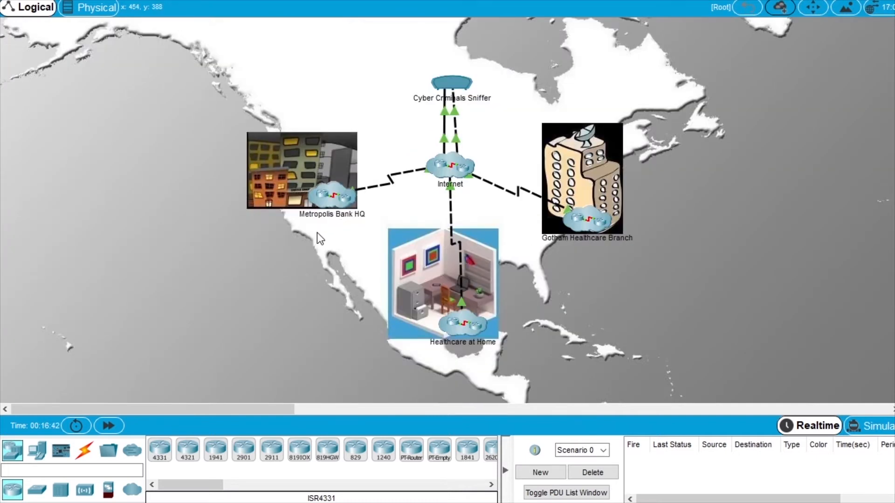
double_click(335, 201)
scroll(336, 202, up, 2)
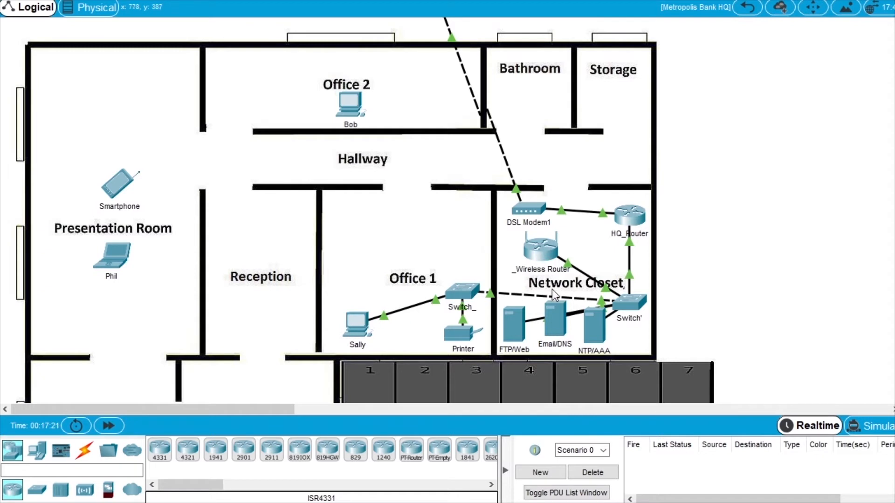
Load the router page at 10.44.1.251 in the Office 1 PC's web browser.
click(357, 328)
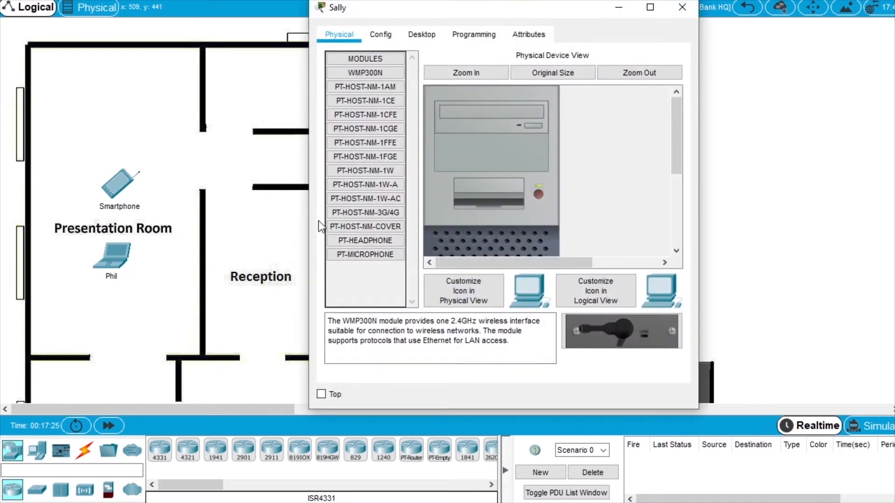
drag(307, 224, 137, 215)
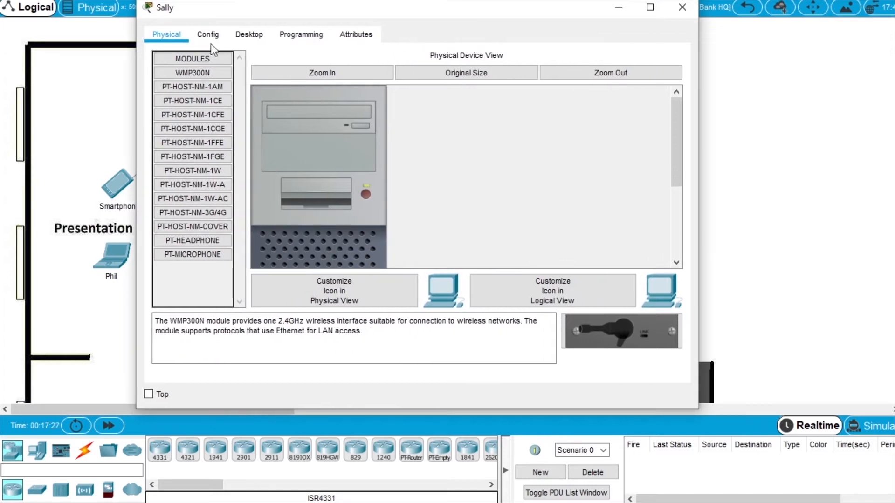
click(247, 34)
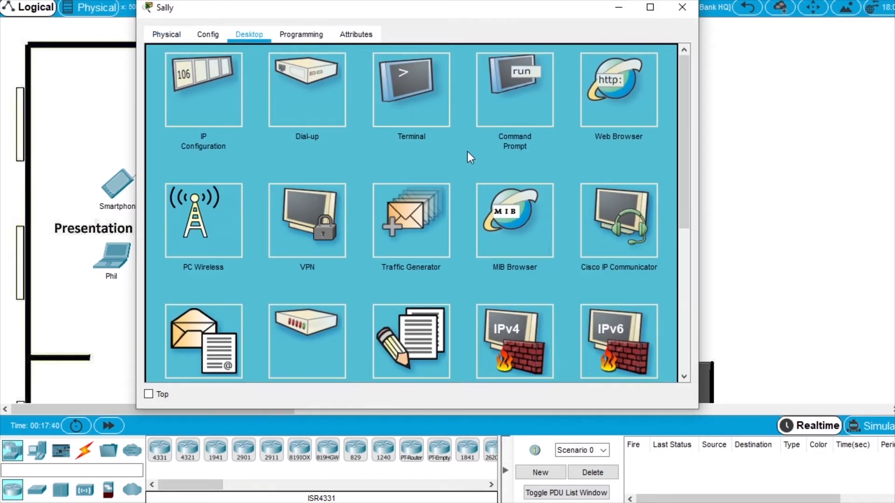
click(626, 108)
click(314, 74)
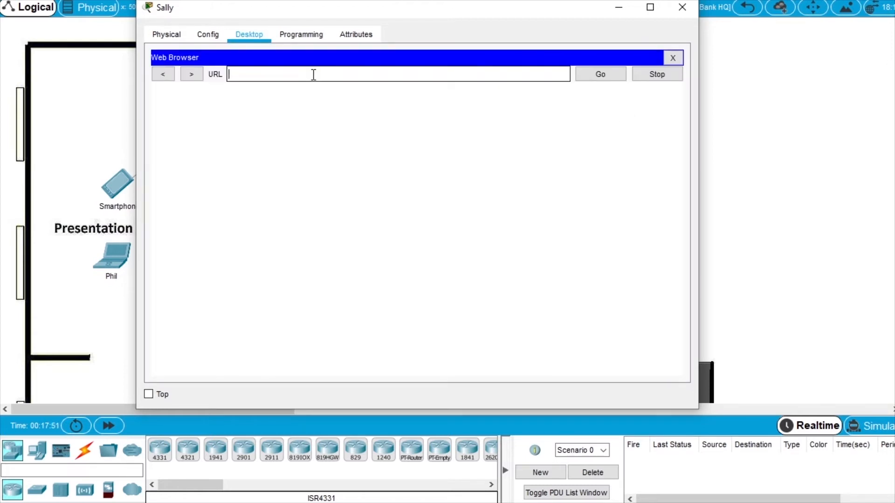
text(10.44.1.251)
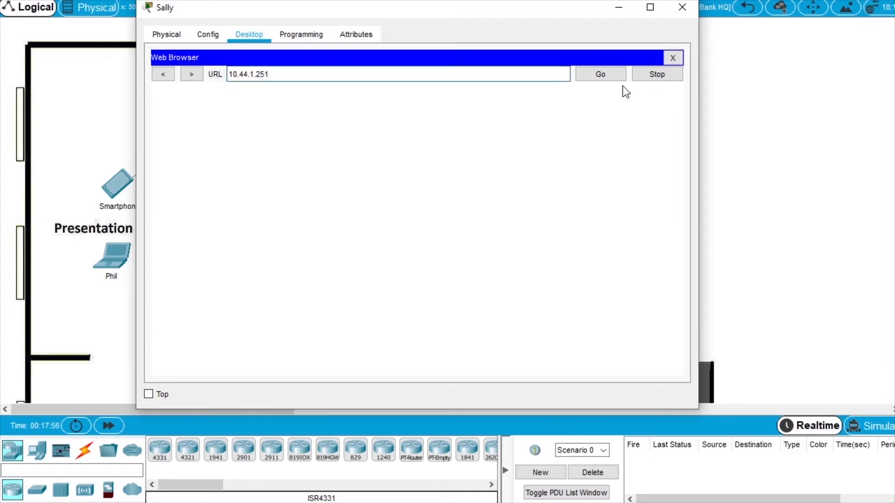
click(601, 75)
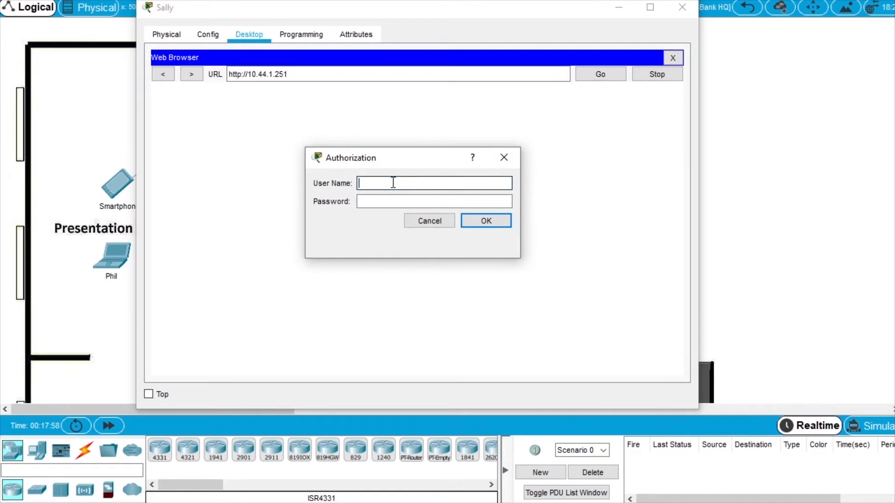
Log in to the wireless router with its admin username and password.
text(admin)
key(Tab)
text(admin)
click(492, 222)
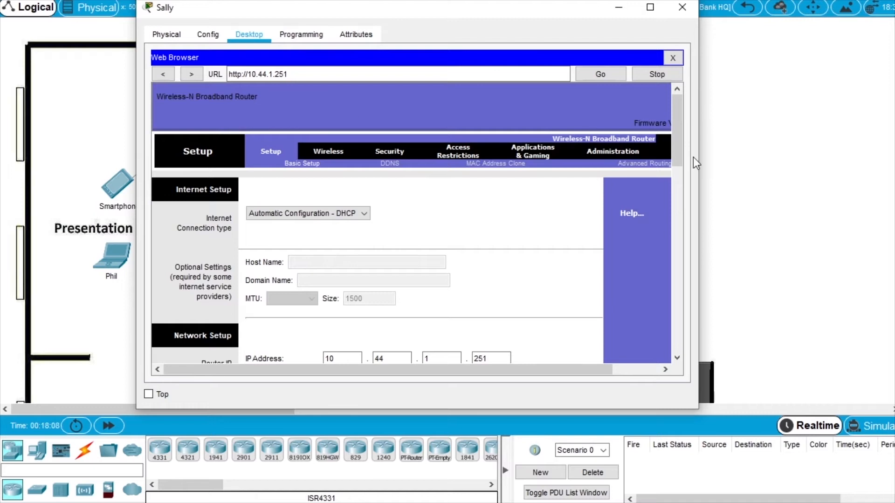
Rename the wireless network from DefaultWiFi to HQ on channel 11 - 2.462GHz and save.
drag(678, 134, 683, 140)
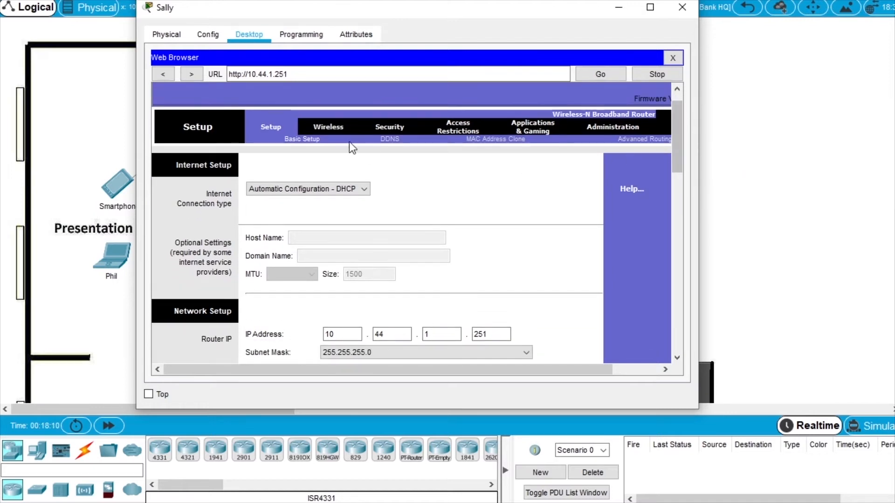
click(343, 130)
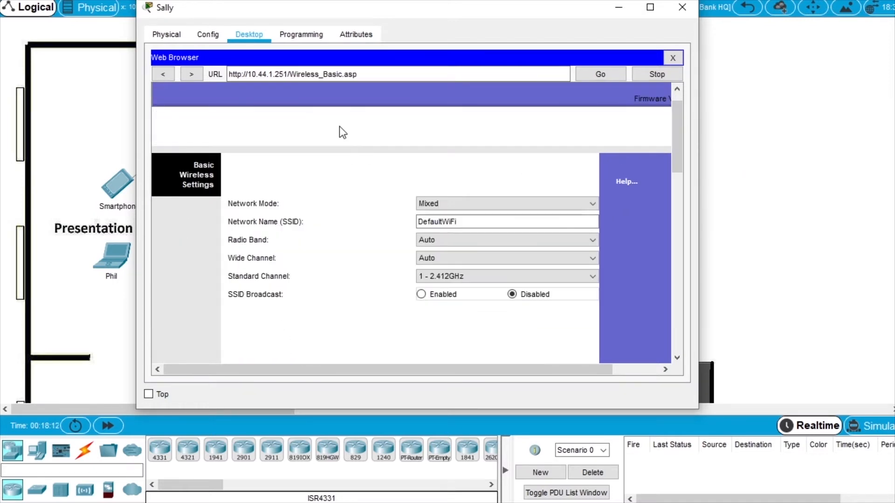
click(449, 226)
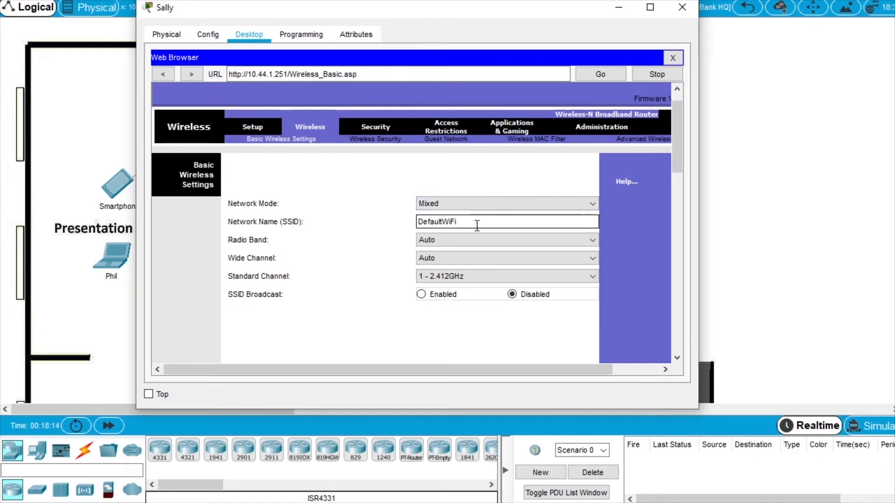
drag(475, 224, 357, 230)
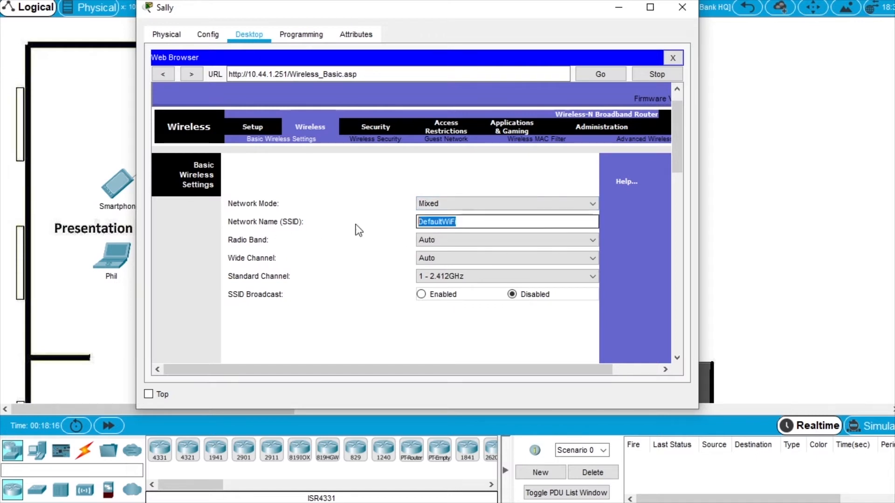
text(HQ)
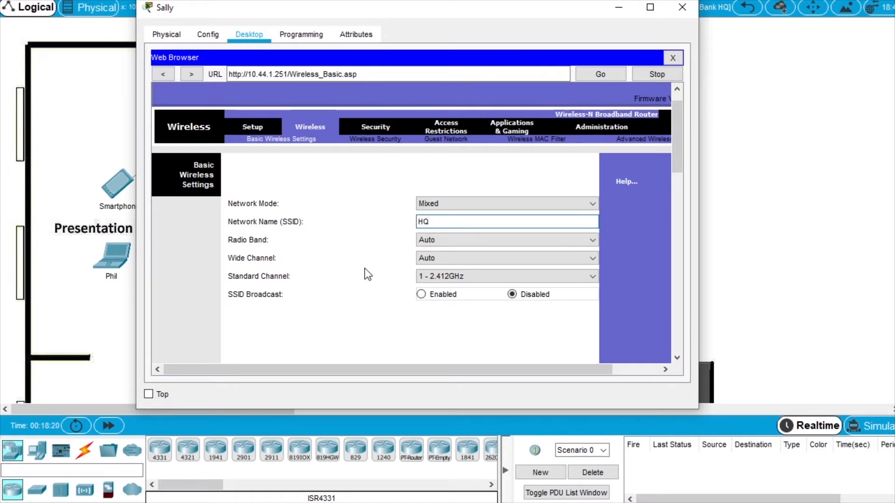
click(432, 277)
scroll(479, 318, down, 1)
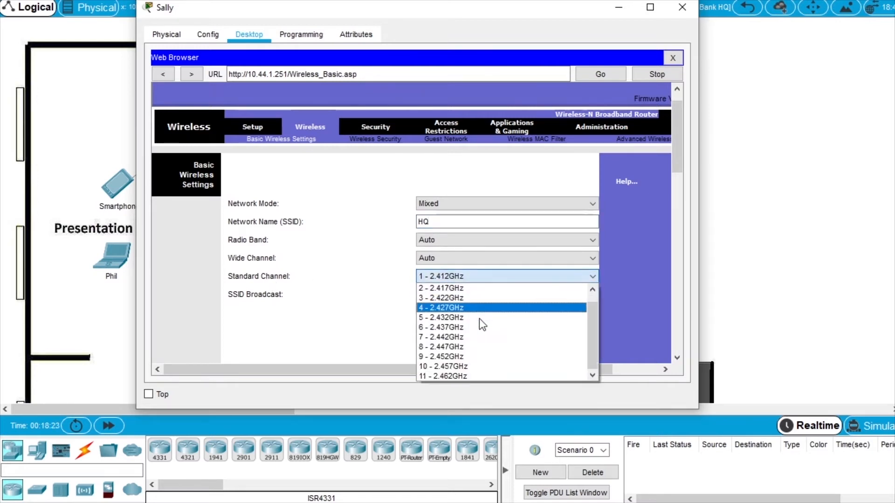
click(461, 374)
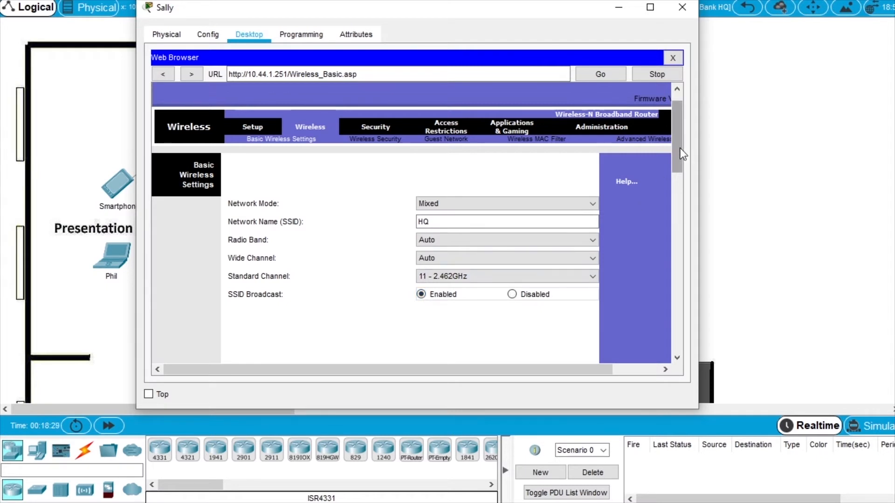
drag(681, 154, 690, 345)
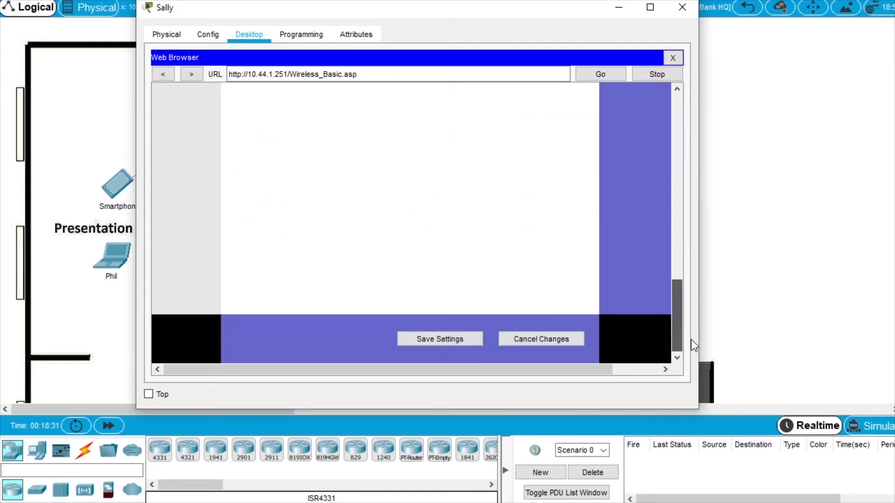
click(463, 344)
drag(679, 303, 651, 120)
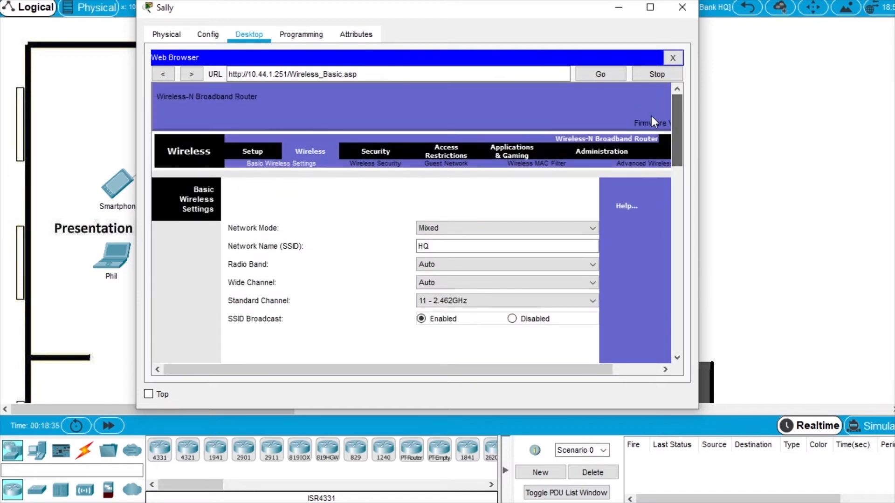
Set the router's security to WPA2 Enterprise with RADIUS server 10.44.1.252.
click(393, 164)
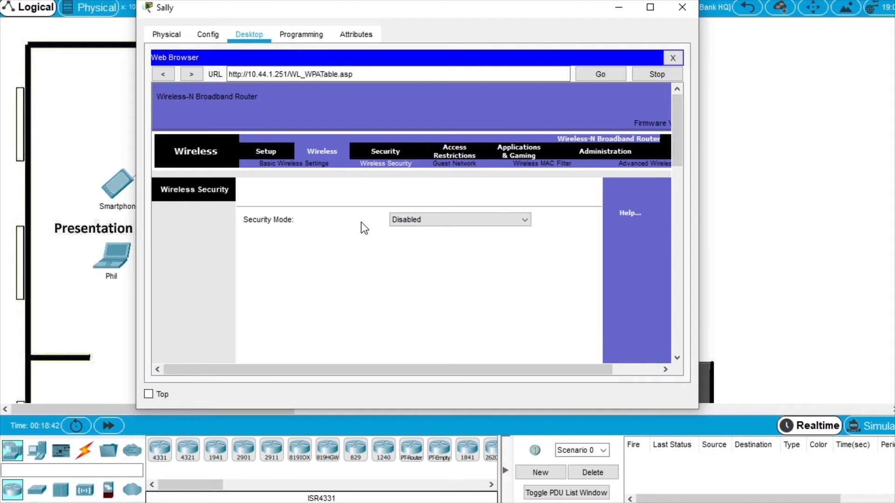
click(425, 220)
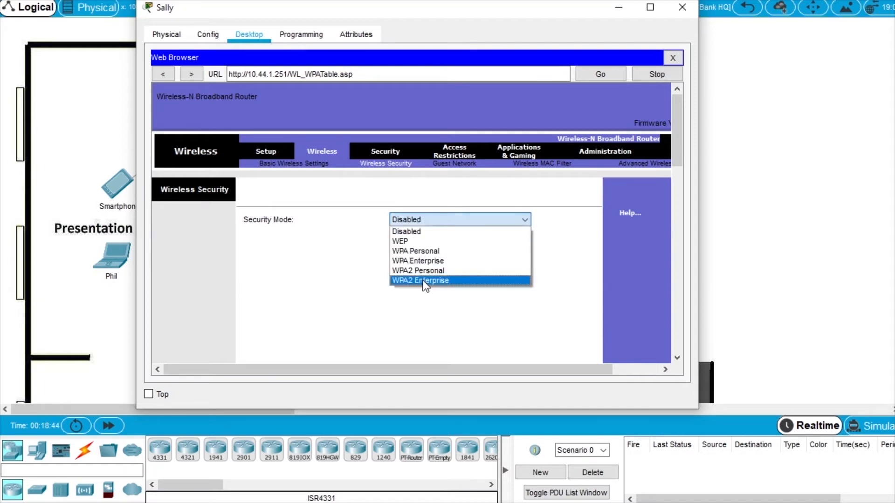
click(429, 281)
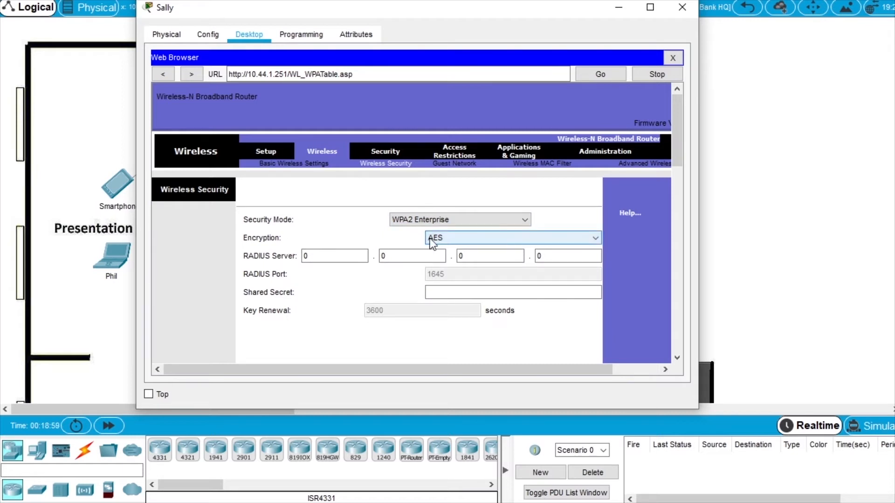
click(317, 256)
key(BackSpace)
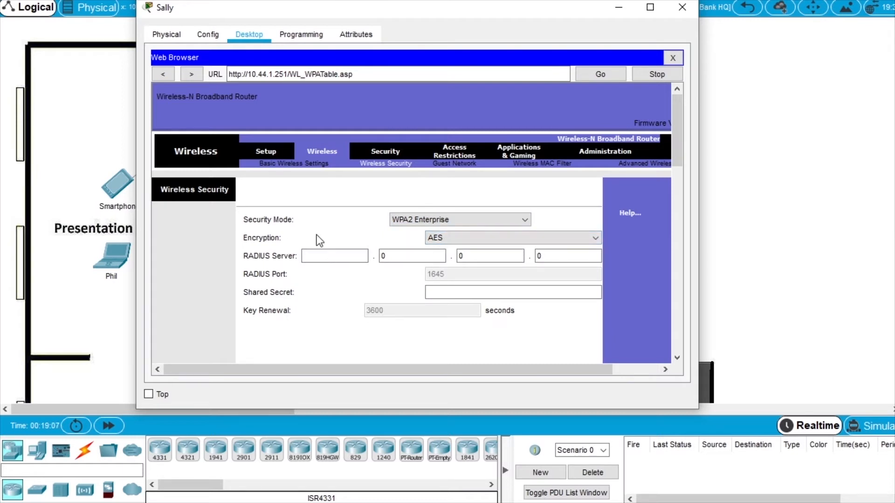
text(10)
key(Tab)
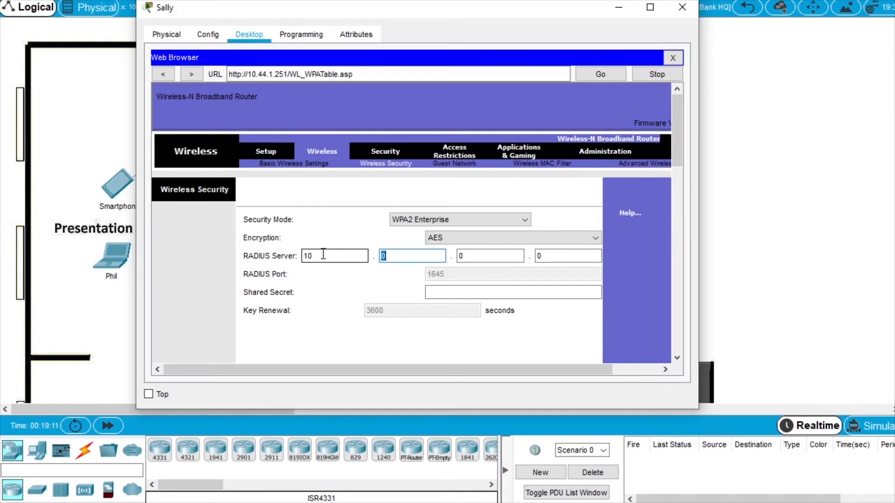
text(44)
key(Tab)
text(1)
key(Tab)
text(252)
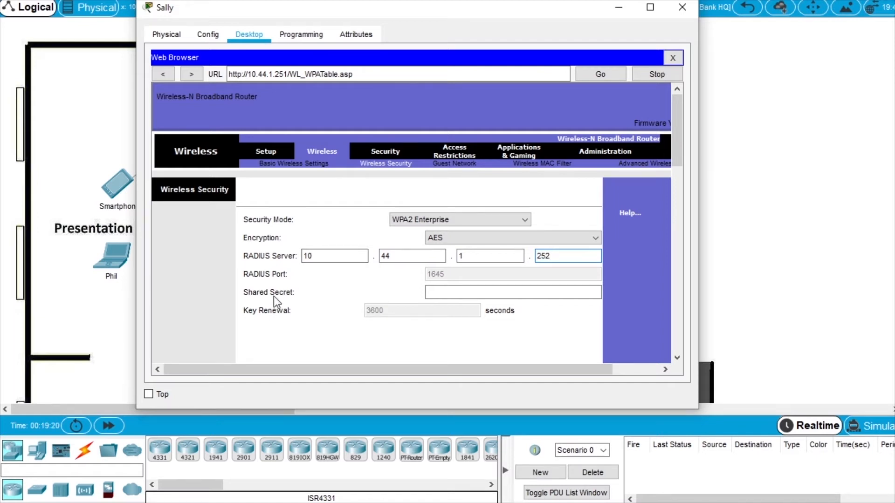
Enter the RADIUS shared secret, save the security settings, and bring up the NTP/AAA server.
click(475, 290)
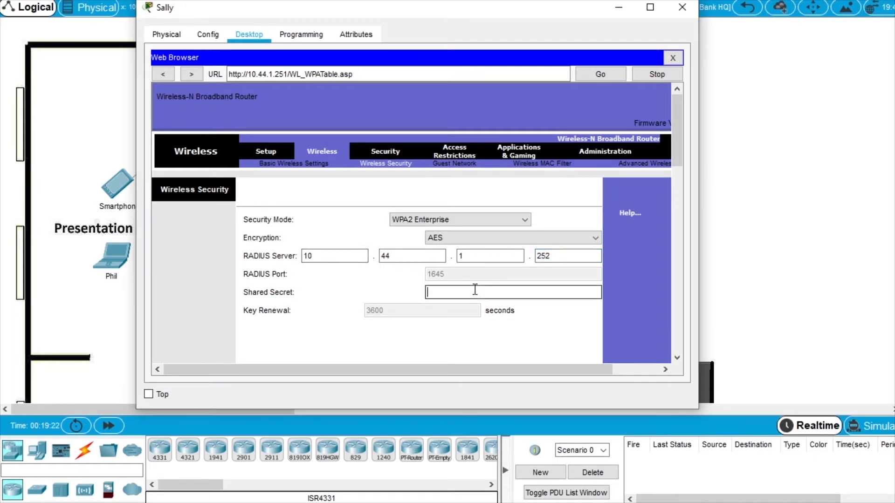
text(ciscosecure)
drag(677, 128, 677, 331)
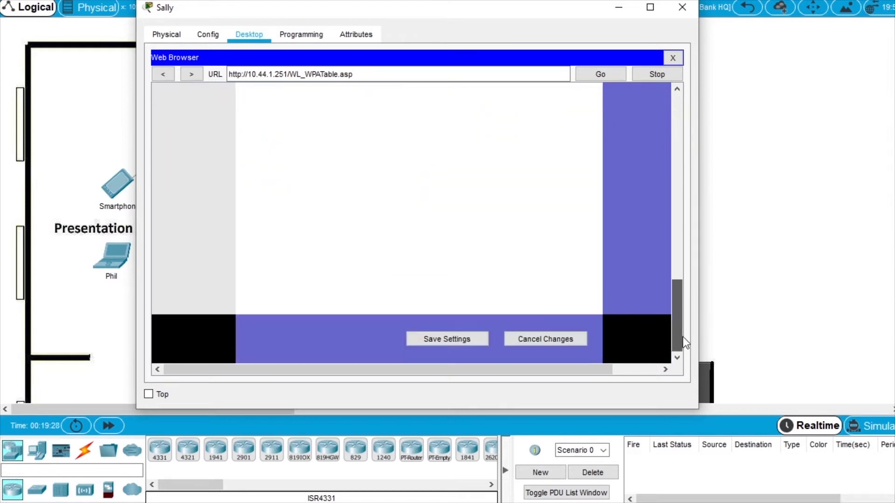
click(484, 350)
drag(678, 315, 672, 115)
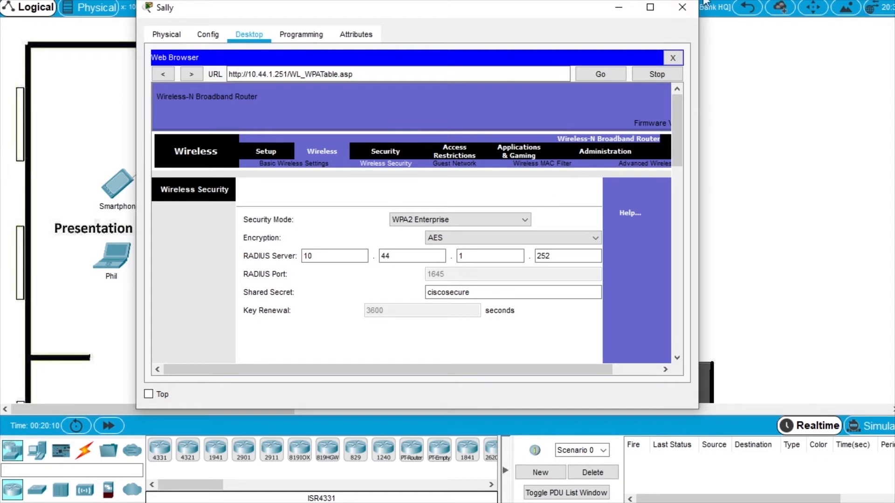
click(682, 8)
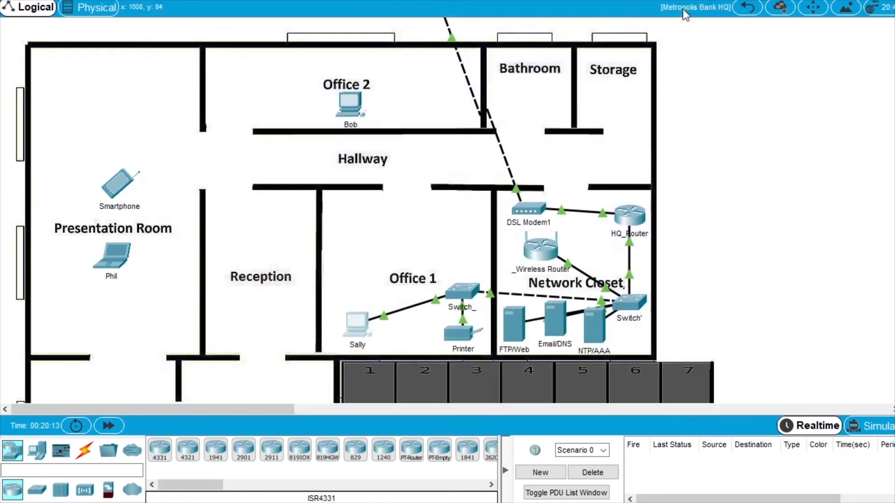
click(597, 327)
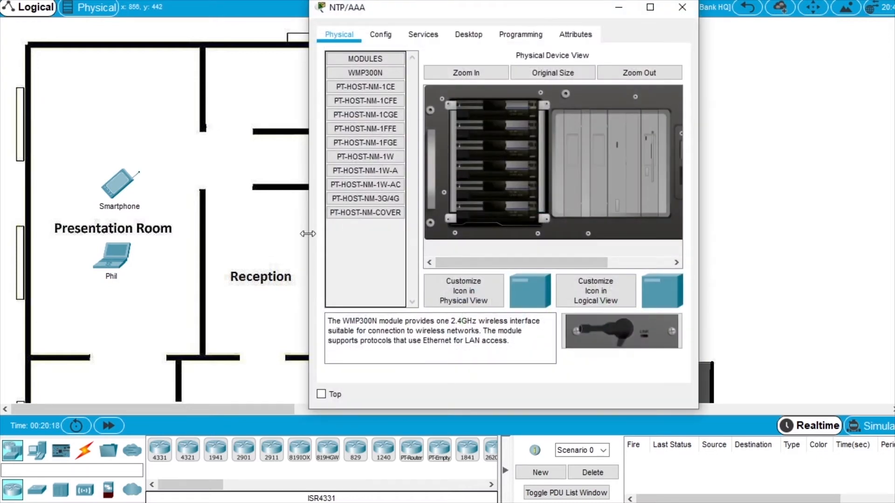
Show the NTP/AAA server's AAA service settings.
drag(303, 240, 157, 240)
click(273, 33)
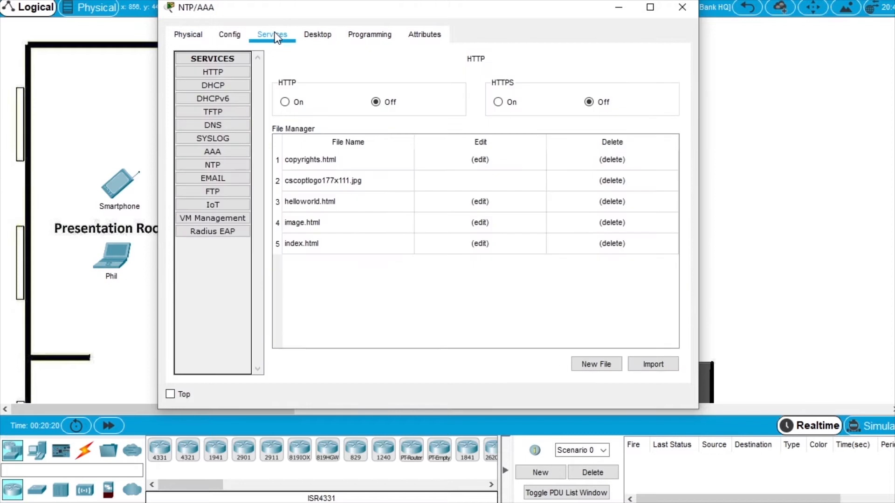
click(212, 152)
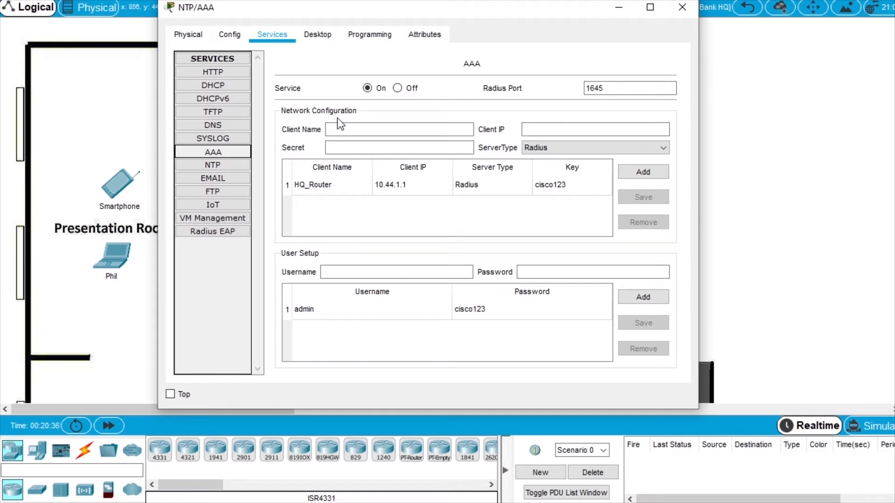
Add RADIUS client HQ at 10.44.1.251 with the shared secret.
click(358, 129)
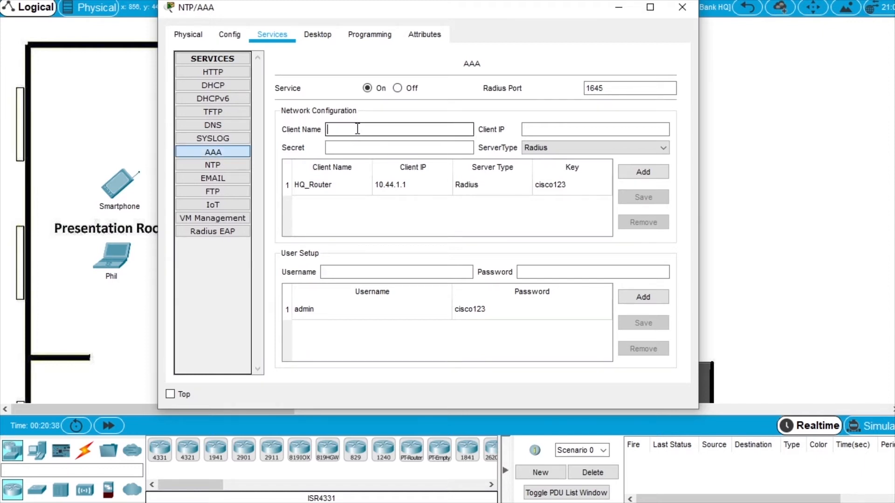
text(HQ)
key(Tab)
click(555, 130)
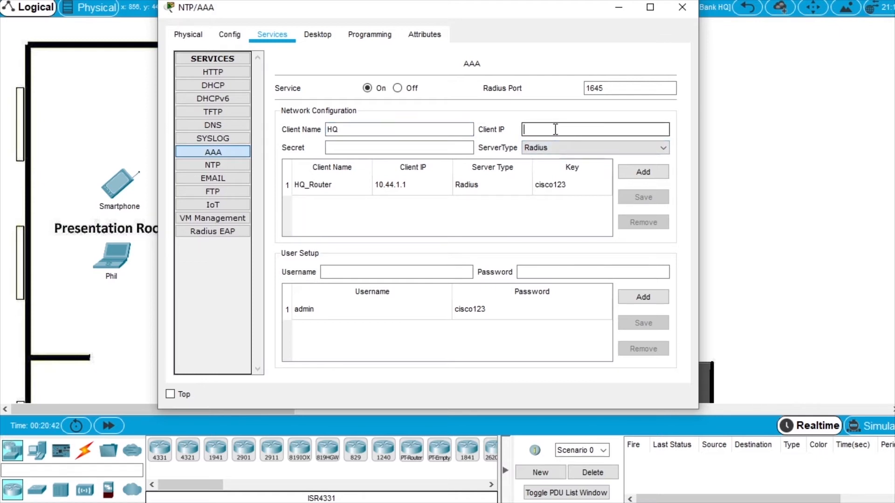
text(10.44.1.251)
click(449, 150)
click(440, 148)
text(cis)
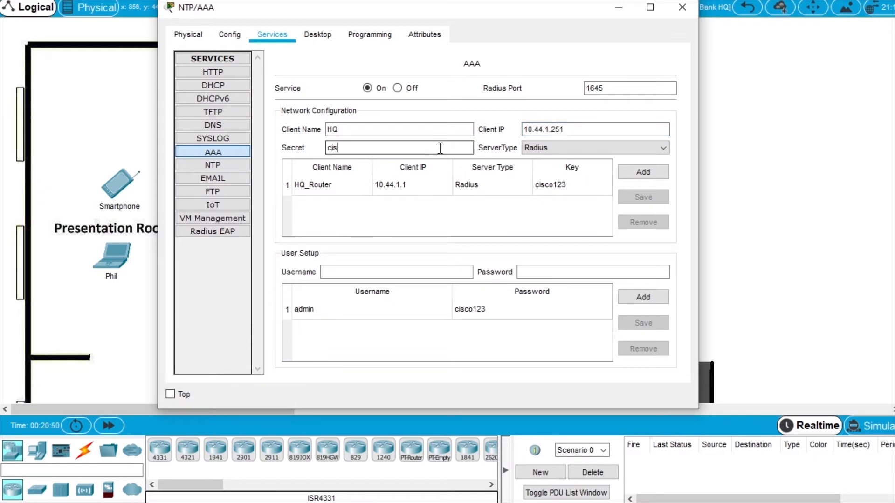
text(cosecure)
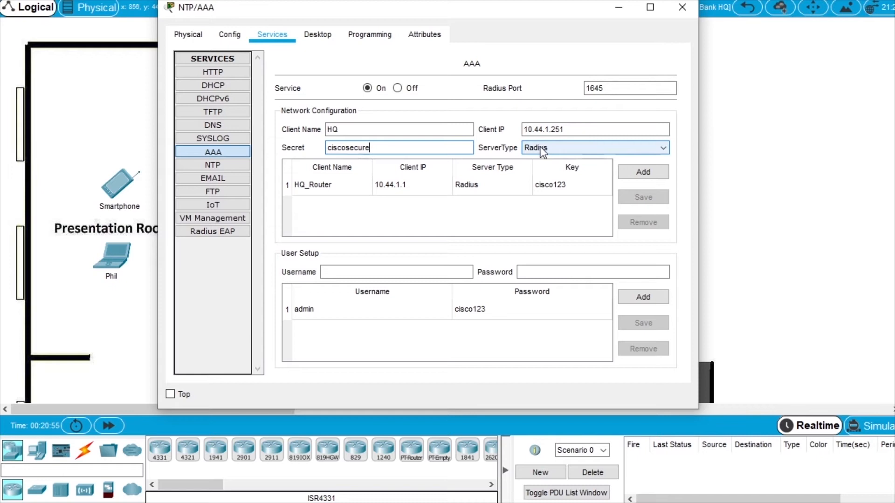
click(660, 177)
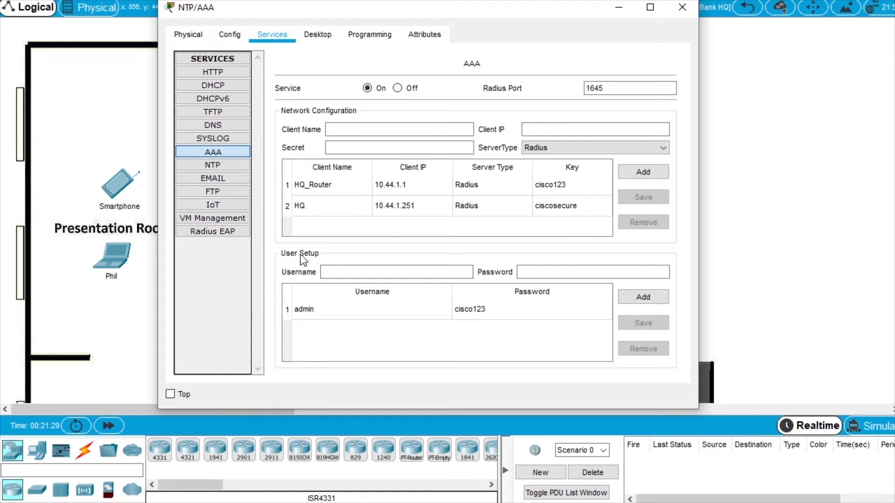
Add the first new AAA user account with its username and password.
click(355, 268)
text(bob)
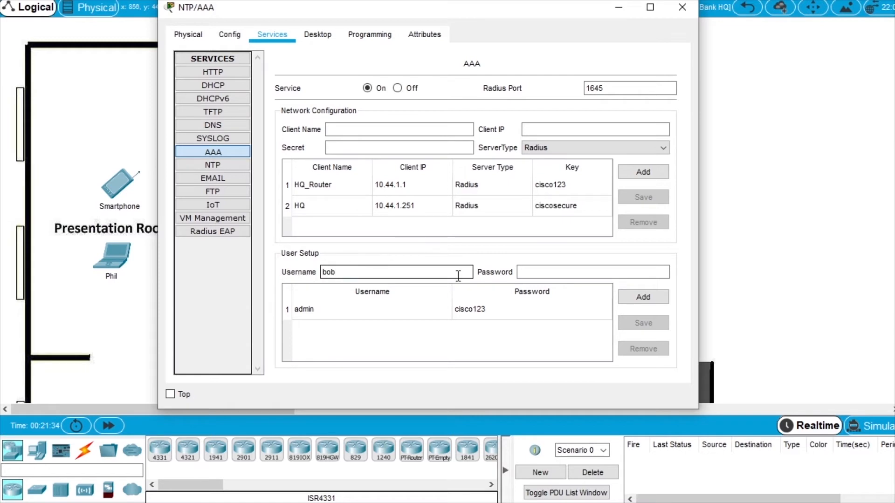
click(571, 275)
click(570, 275)
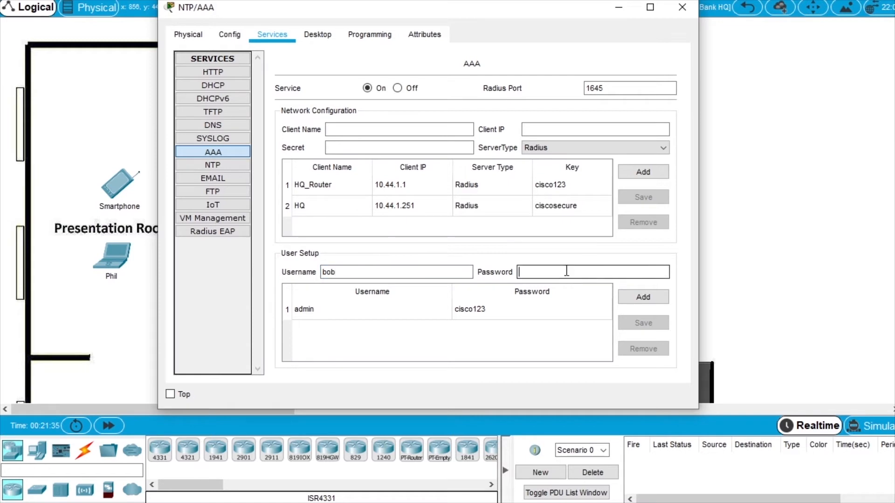
click(647, 295)
Add the second user account, then close the NTP/AAA server window.
click(367, 268)
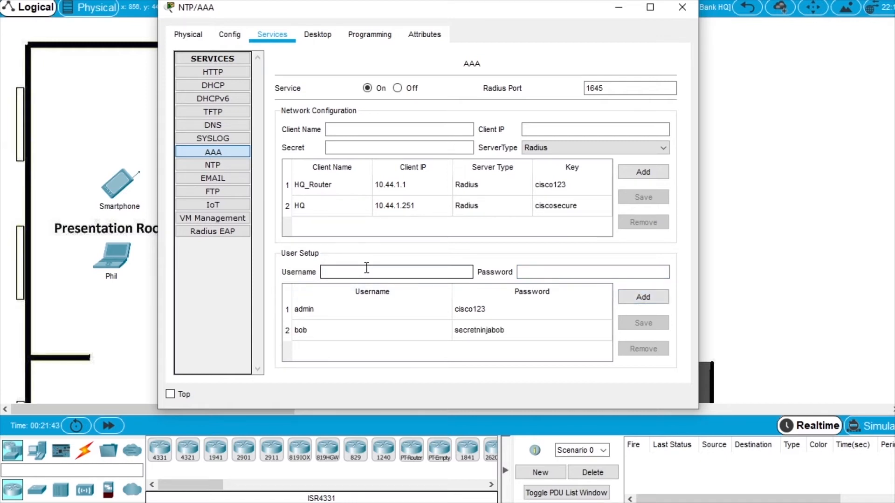
text(phil)
click(555, 272)
text(philwashere)
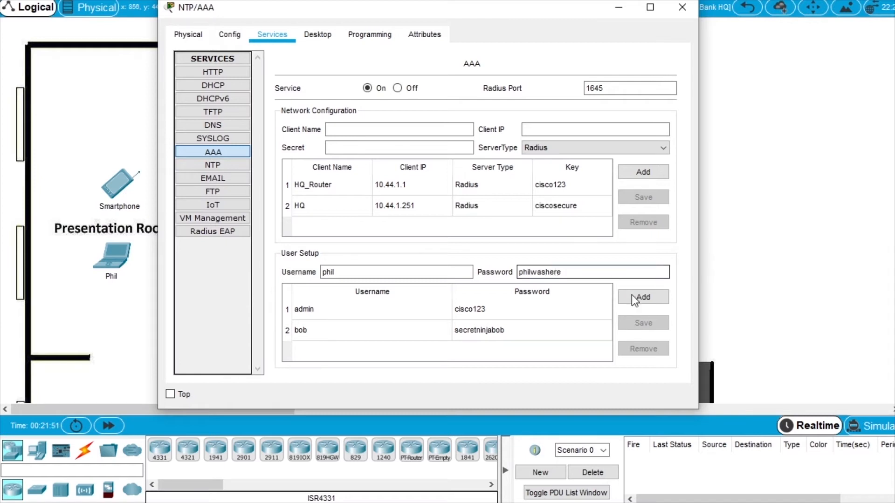
click(646, 297)
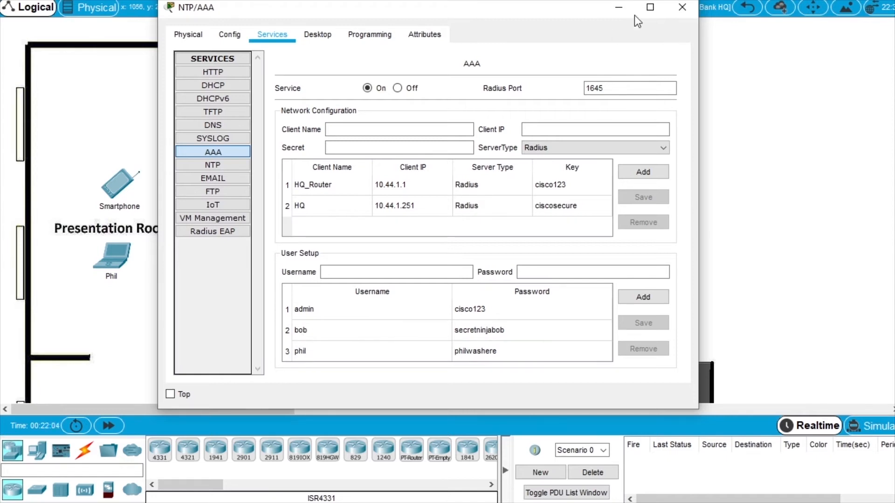
click(684, 6)
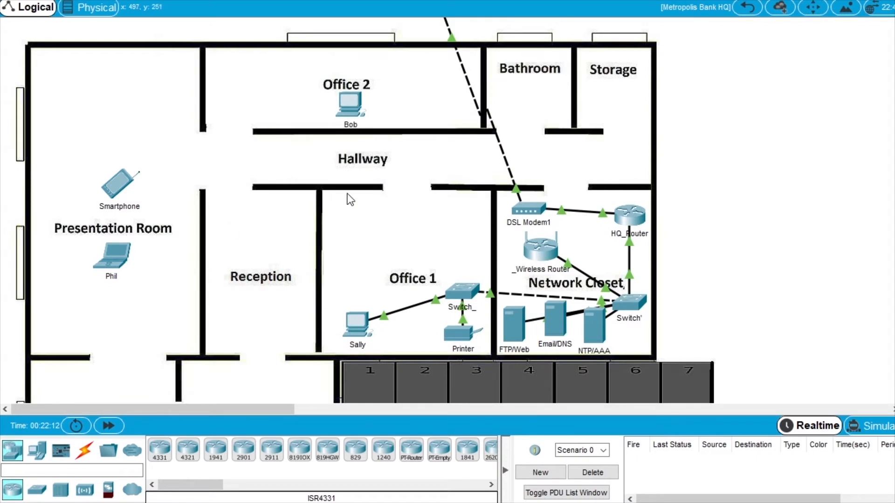
Open the Office 2 PC's wireless client utility in a widened window.
click(351, 101)
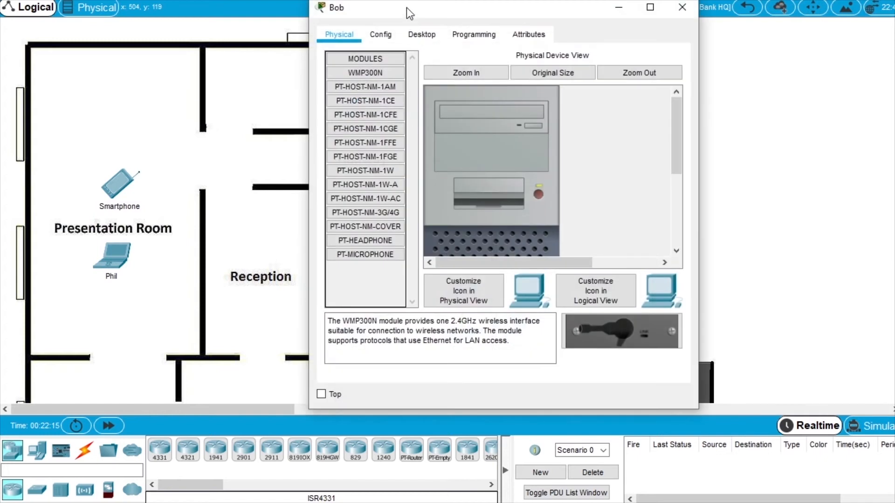
drag(406, 8, 570, 20)
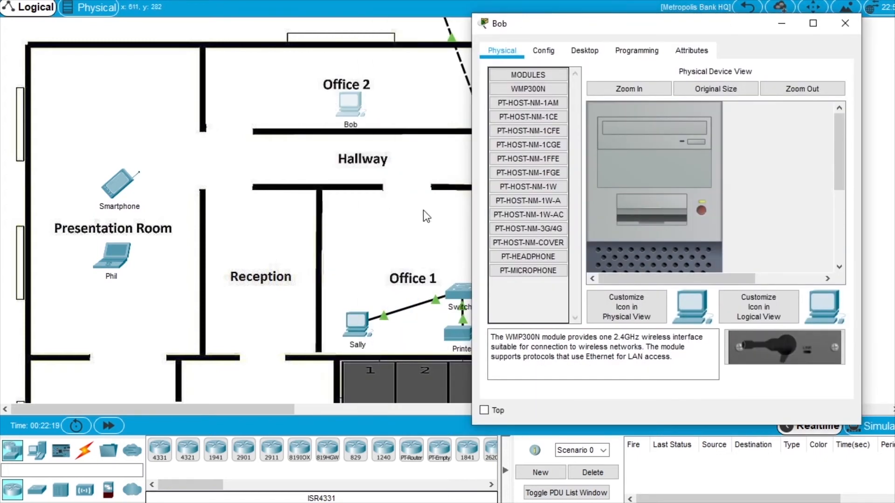
drag(566, 23, 457, 48)
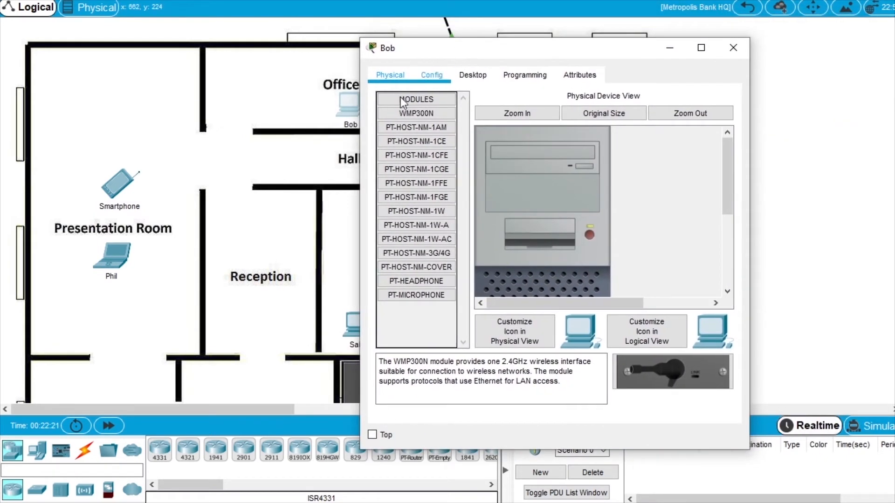
drag(364, 150, 179, 168)
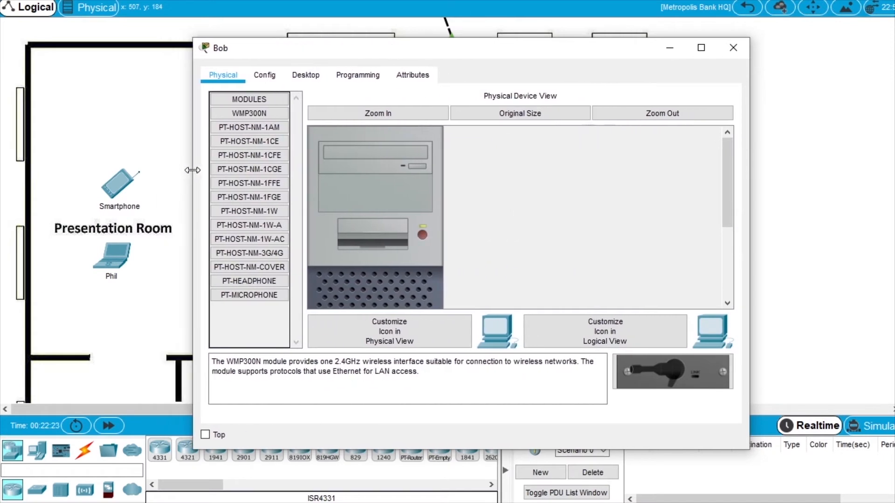
drag(429, 52, 463, 46)
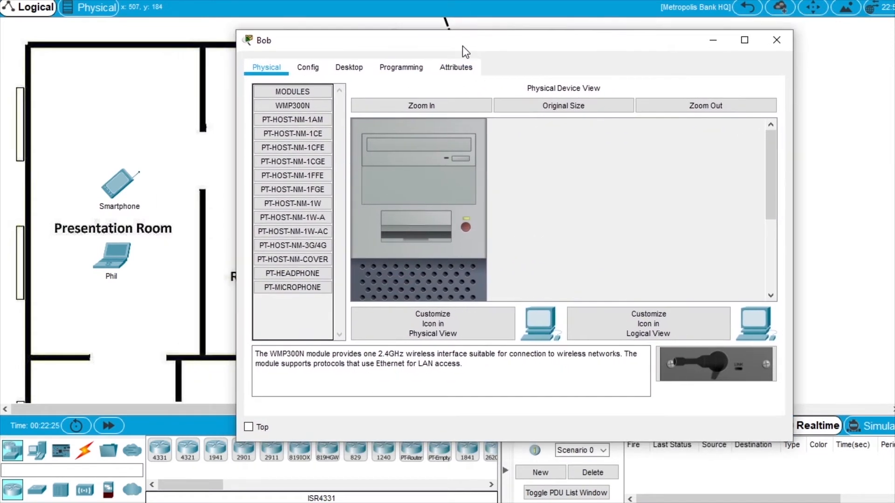
click(349, 68)
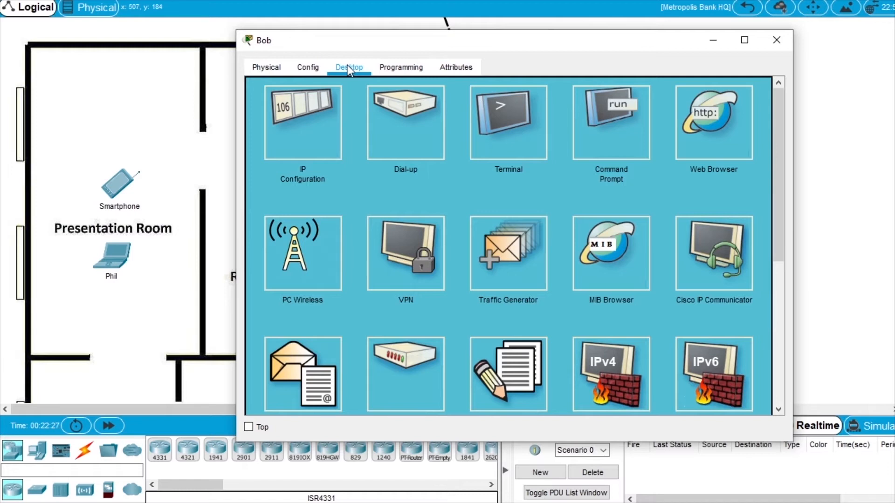
click(318, 259)
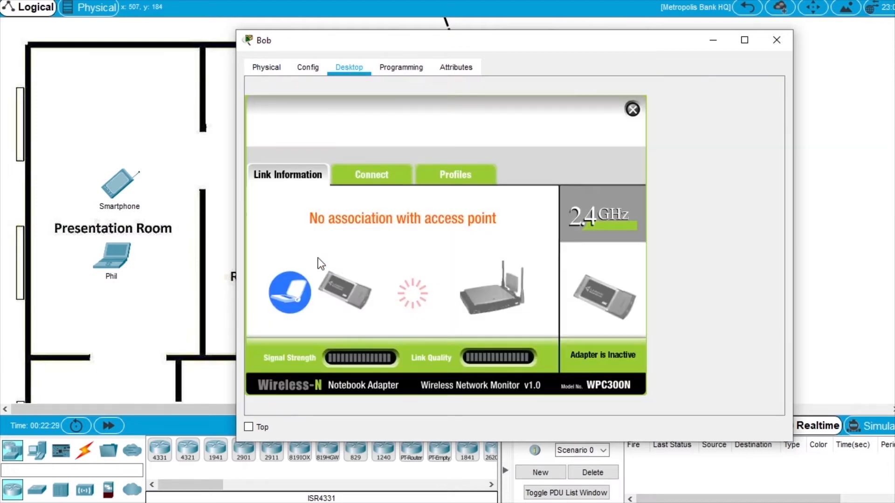
Create a new wireless profile named RADIUS and choose Advanced Setup.
click(470, 174)
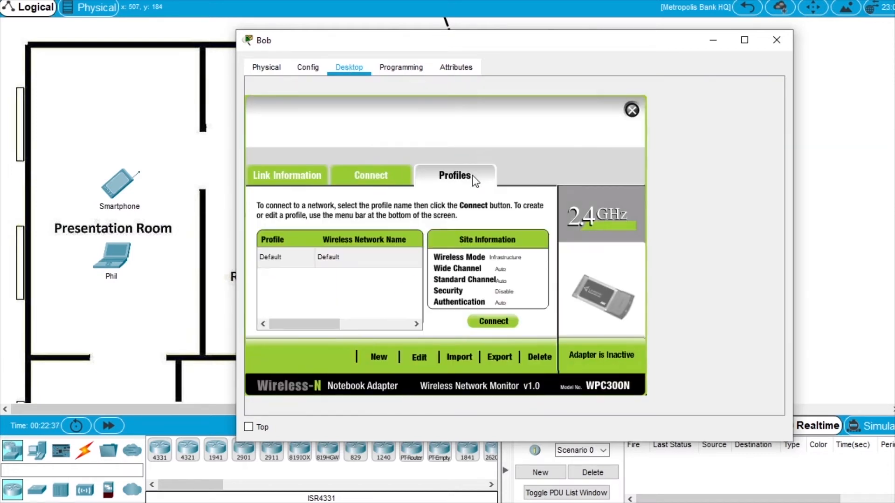
click(381, 359)
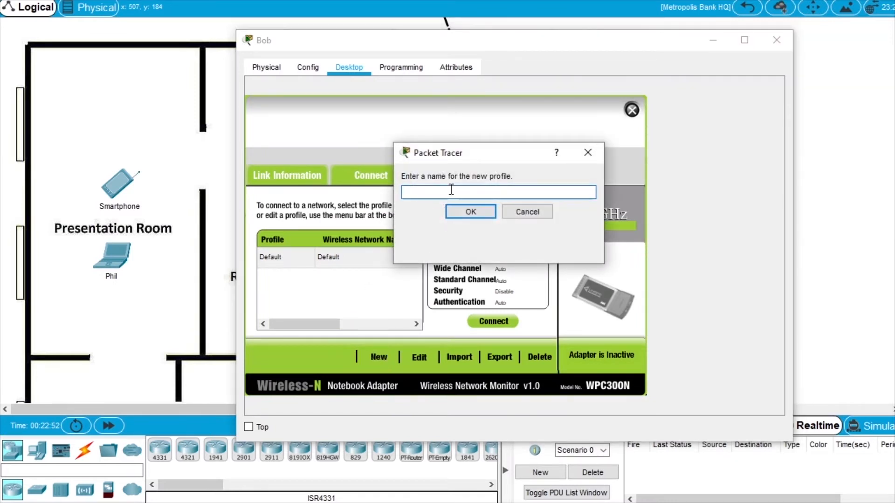
text(RADIUS)
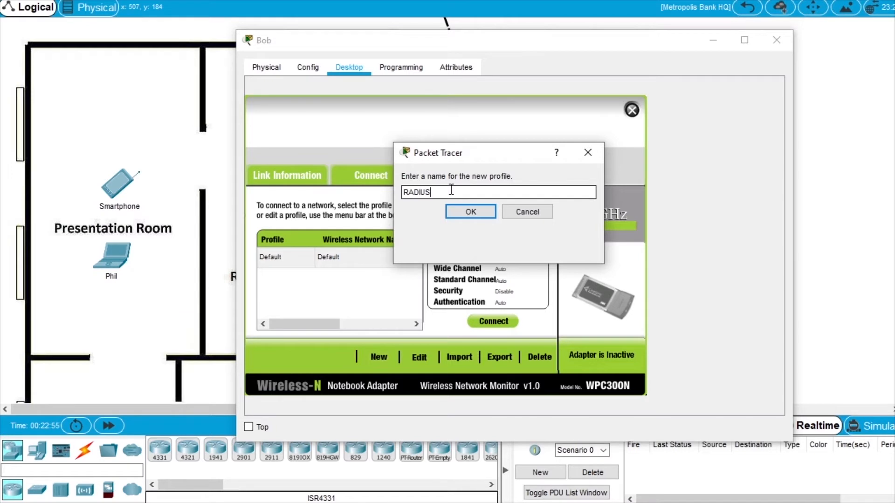
click(472, 211)
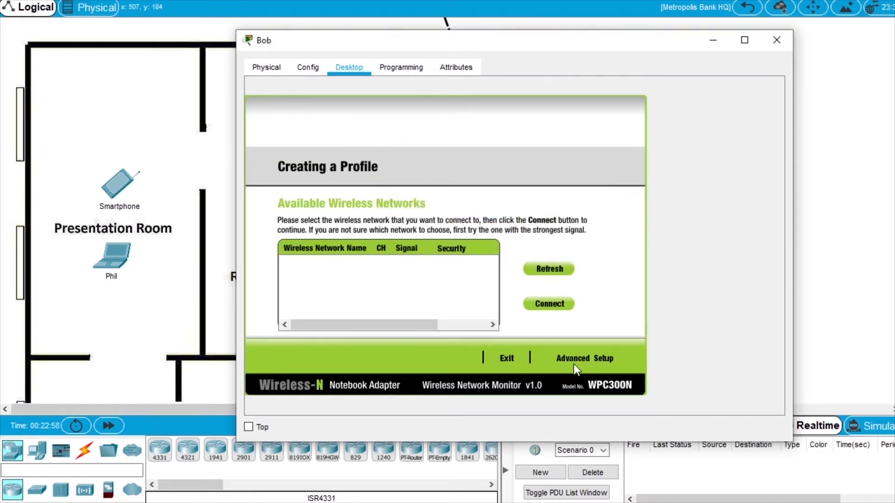
click(599, 359)
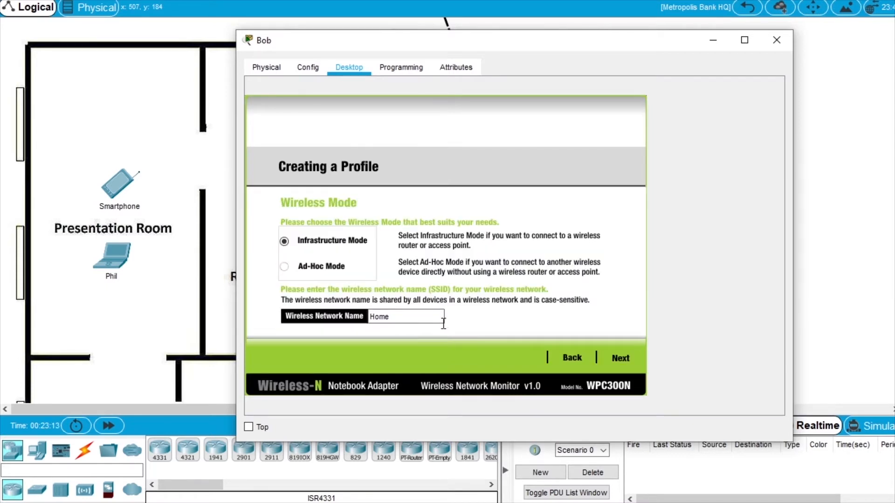
Set the profile's network name from Home to HQ.
drag(418, 320, 335, 321)
text(HQ)
click(626, 359)
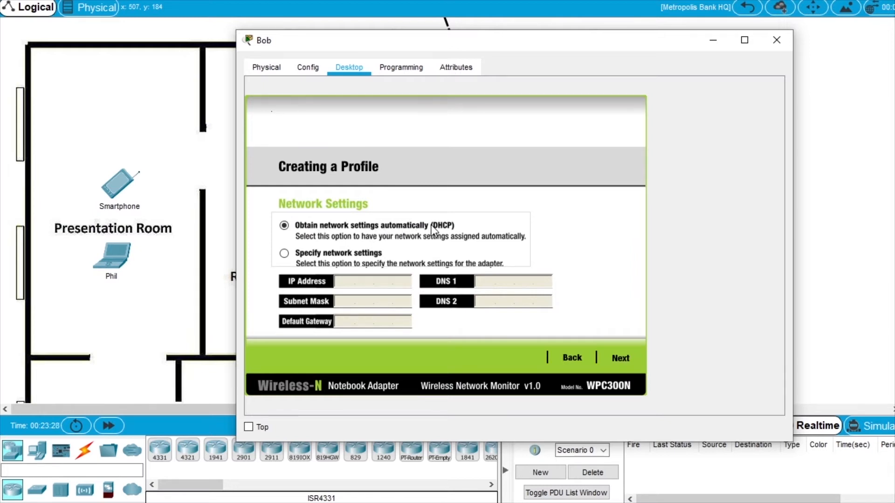
click(619, 359)
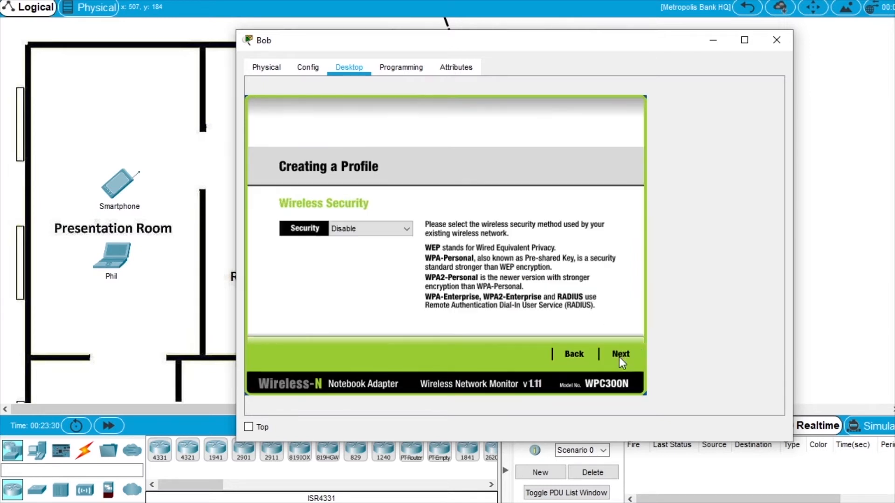
Choose WPA2-Enterprise security and enter the user's login name and password.
click(360, 229)
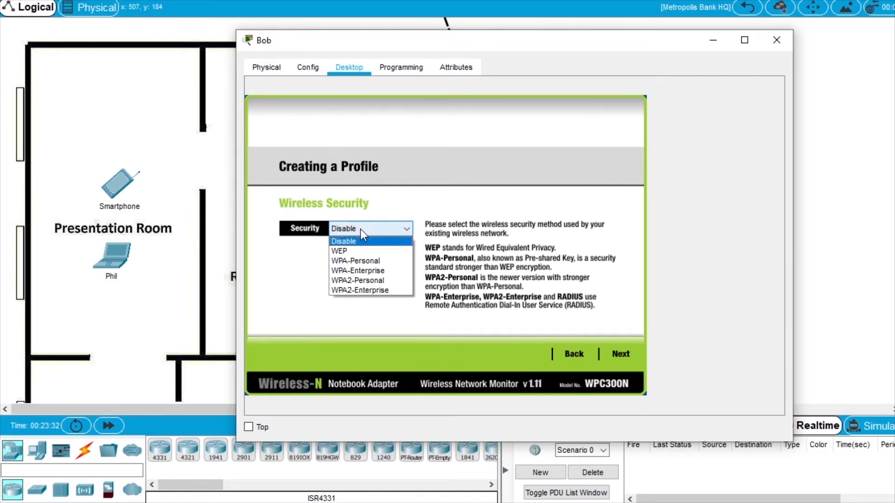
click(370, 290)
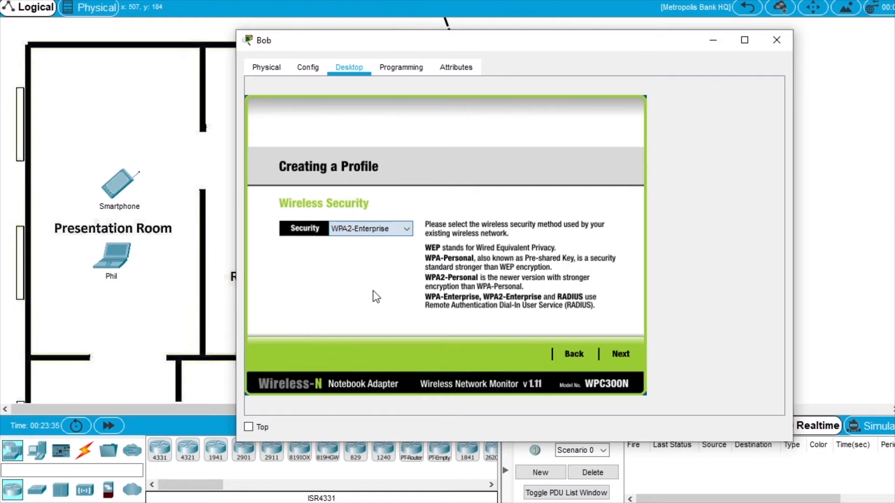
click(621, 354)
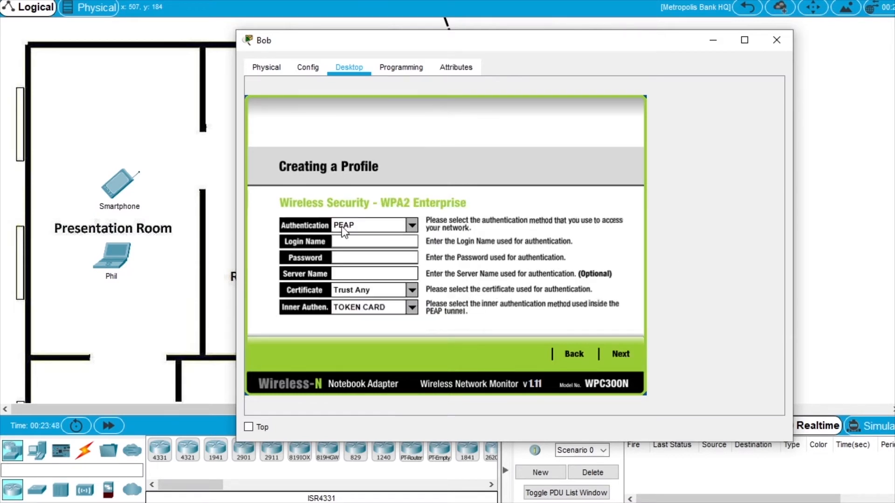
click(363, 241)
text(bob)
click(358, 257)
text(•••••••••••••••)
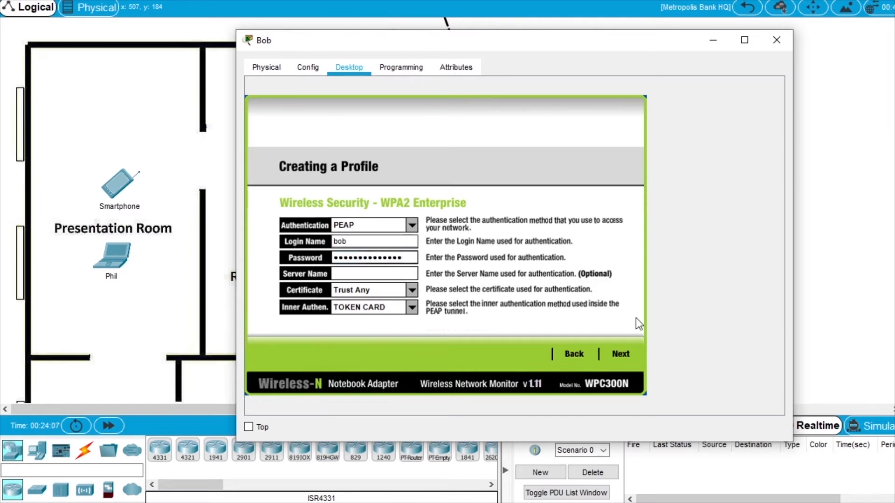
click(621, 354)
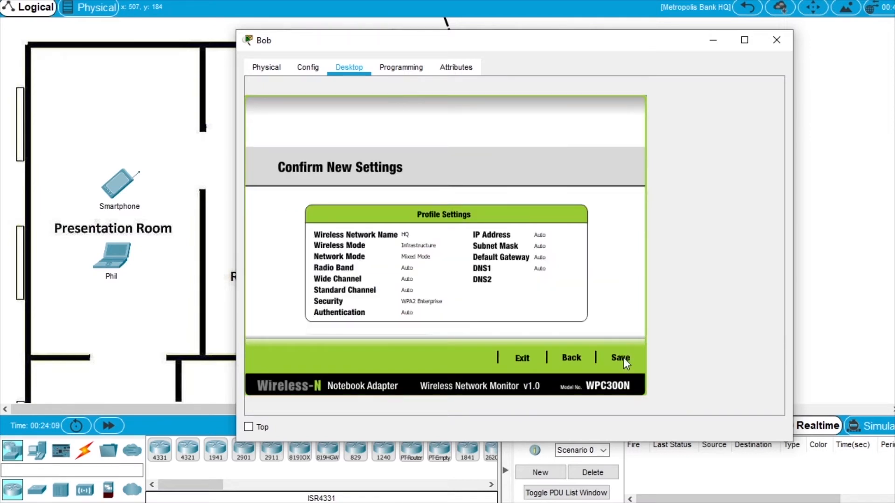
Save the RADIUS profile, connect to the HQ access point, and close the Office 2 PC's window.
click(622, 359)
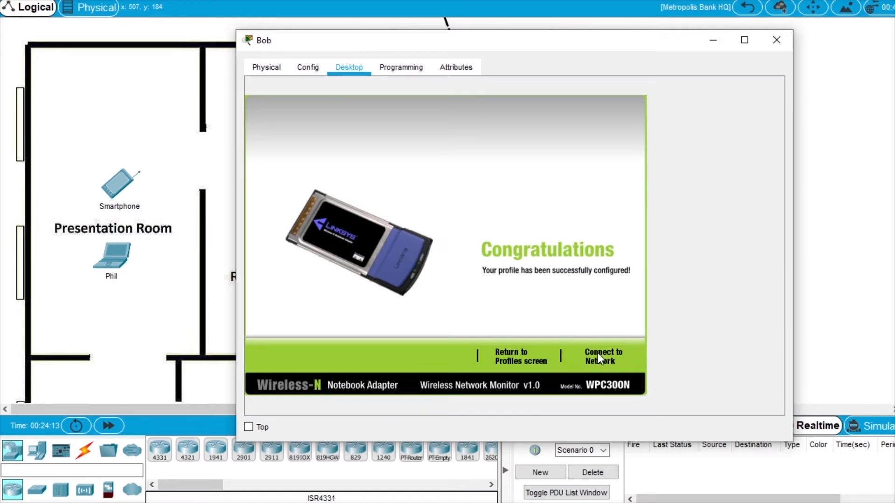
drag(389, 40, 573, 37)
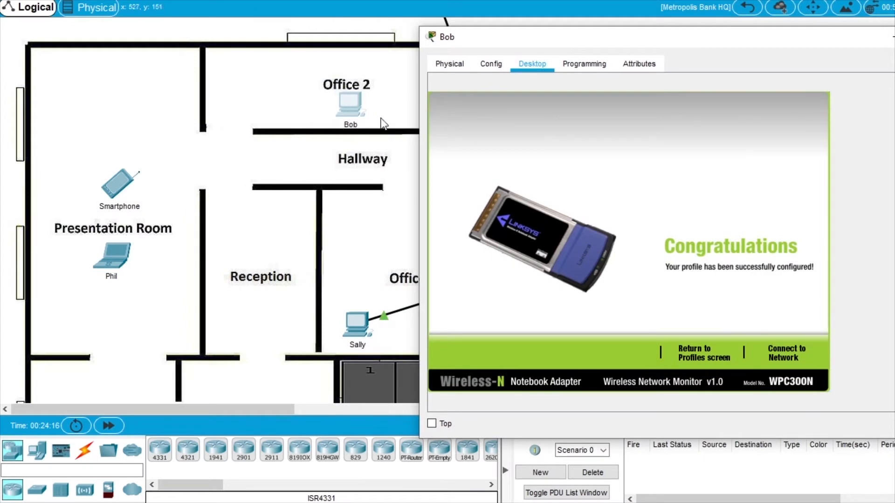
drag(488, 40, 462, 35)
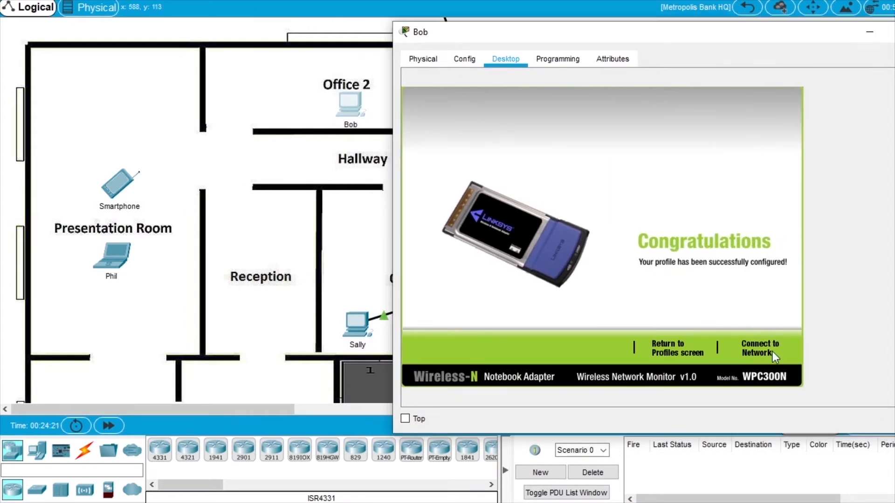
click(760, 350)
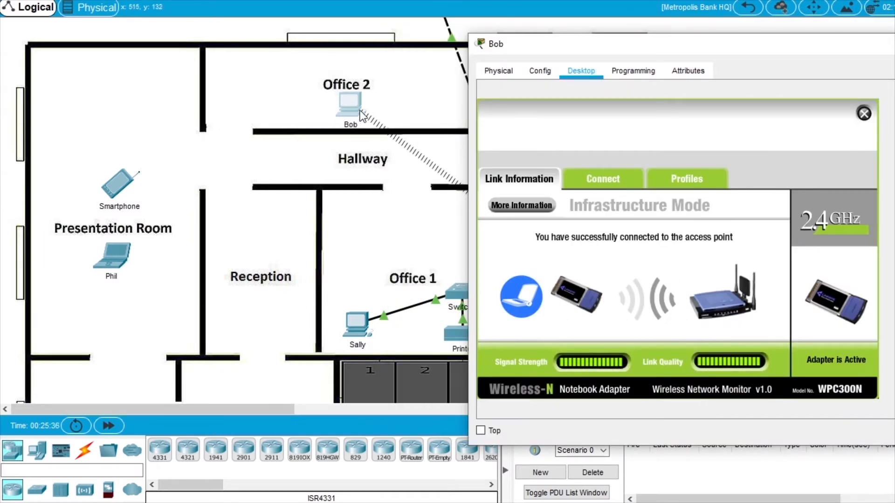
drag(619, 51, 455, 50)
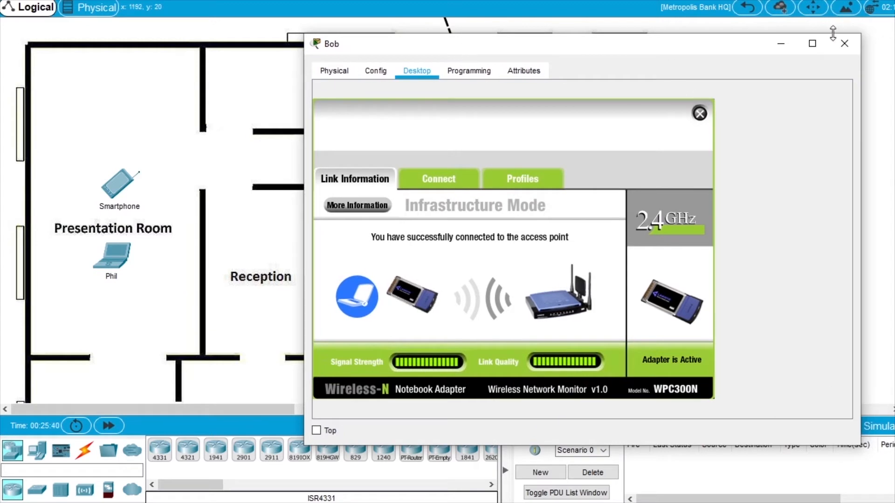
click(844, 44)
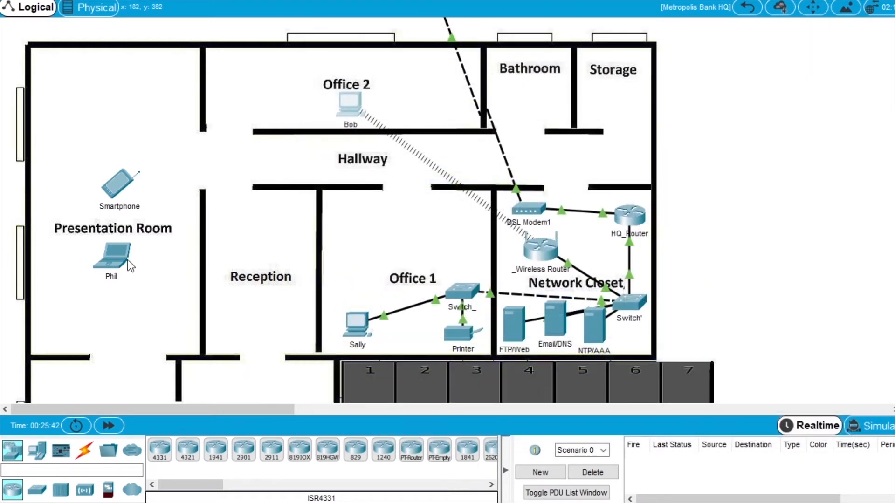
Open the Presentation Room laptop and bring up its PC Wireless saved profiles list.
scroll(136, 267, down, 3)
scroll(136, 267, down, 2)
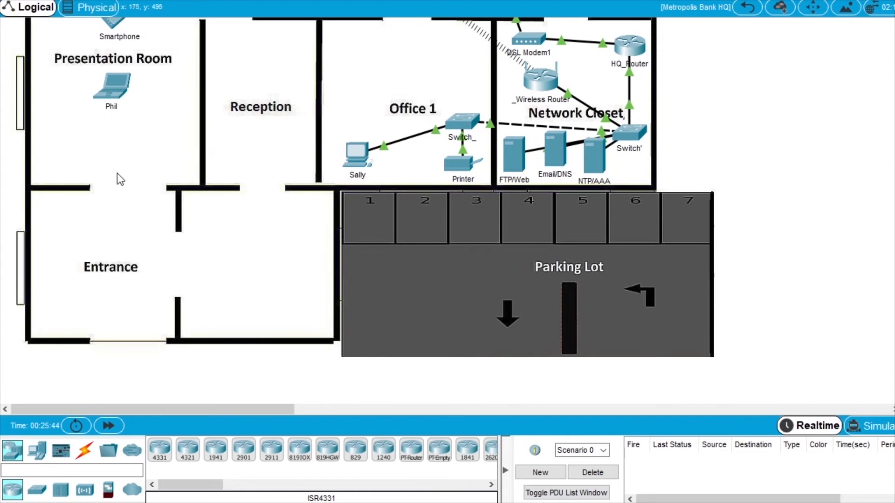
double_click(114, 87)
drag(426, 12, 426, 32)
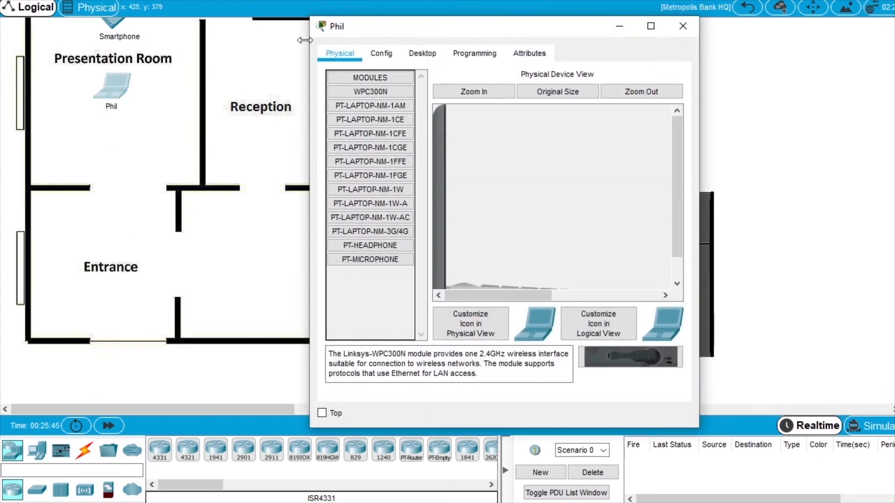
drag(309, 18, 189, 57)
drag(322, 69, 295, 161)
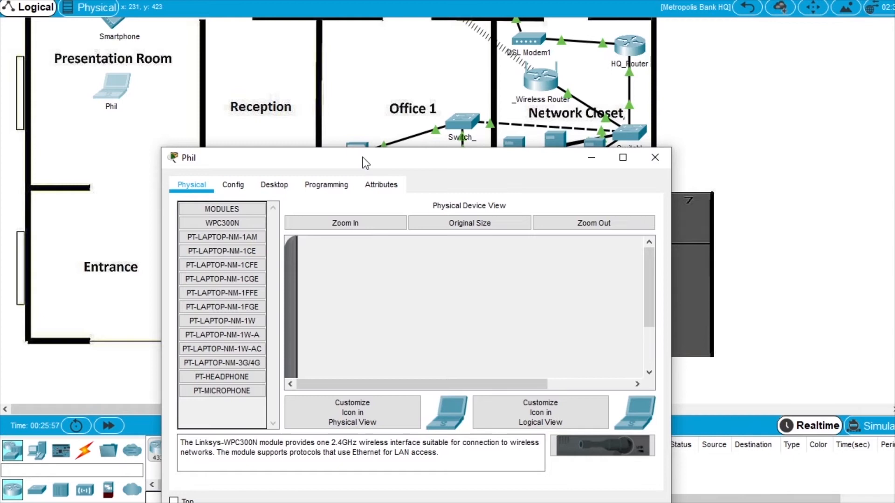
click(278, 185)
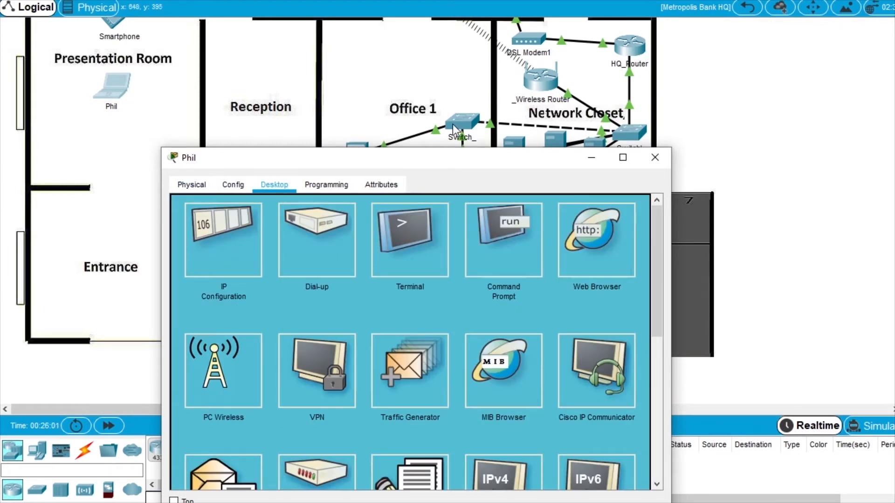
click(231, 371)
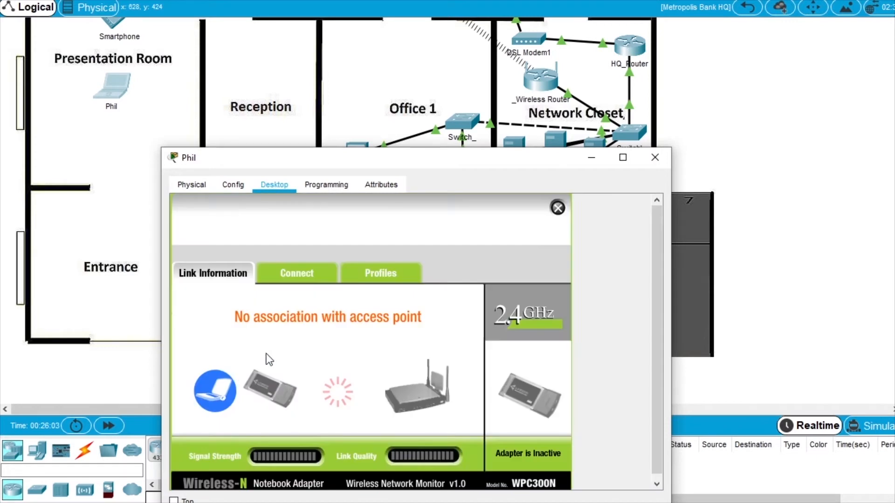
click(382, 274)
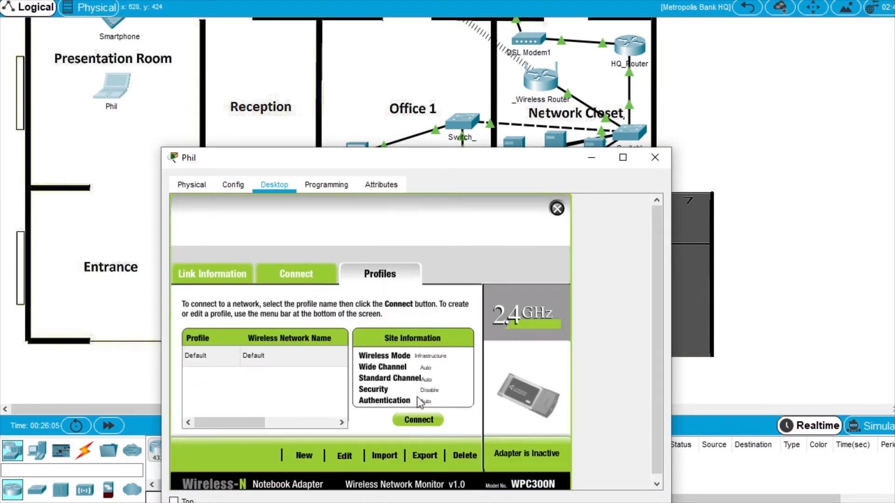
Create a manual wireless profile named RADIUS with DHCP addressing and WPA2-Enterprise security.
click(301, 456)
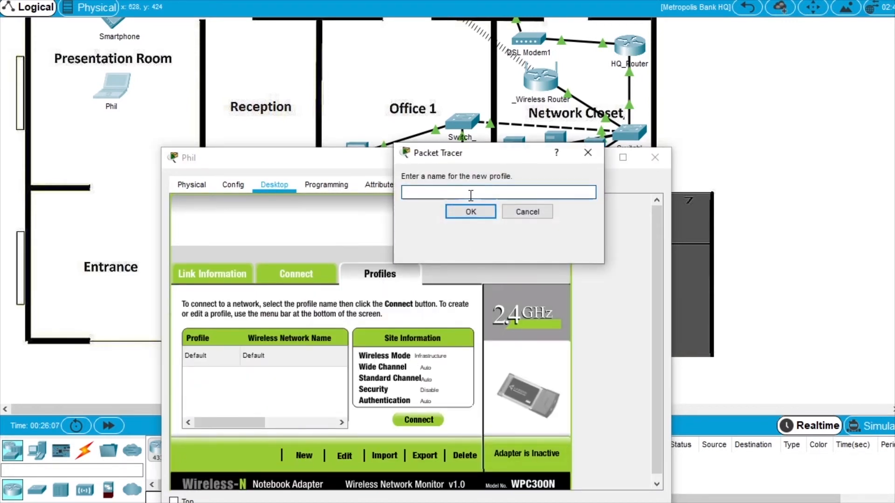
text(IUS)
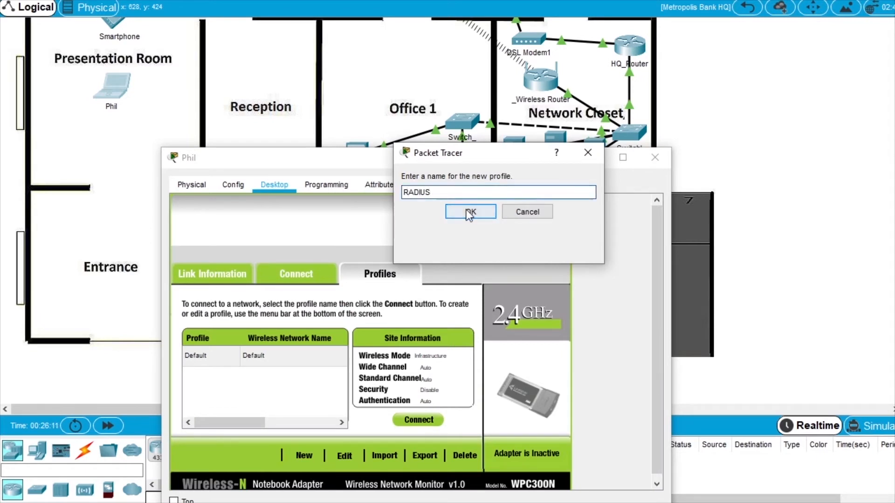
click(470, 212)
click(510, 457)
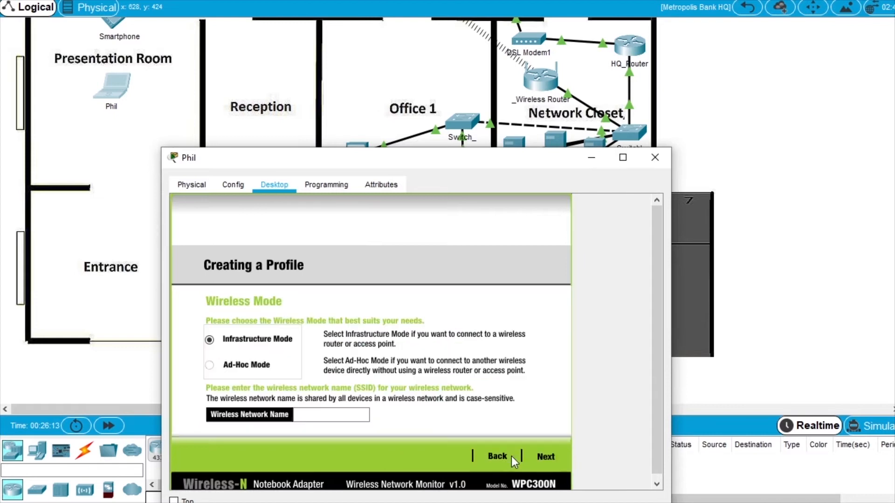
click(339, 418)
click(548, 458)
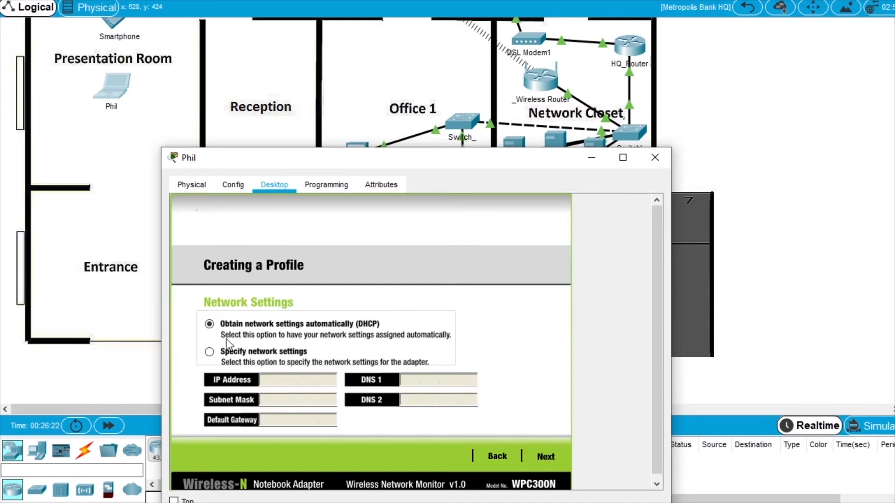
click(547, 457)
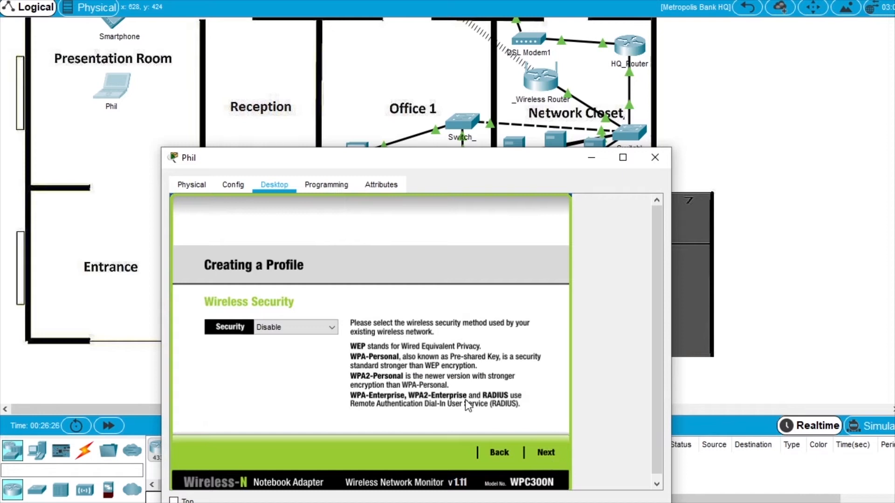
click(289, 327)
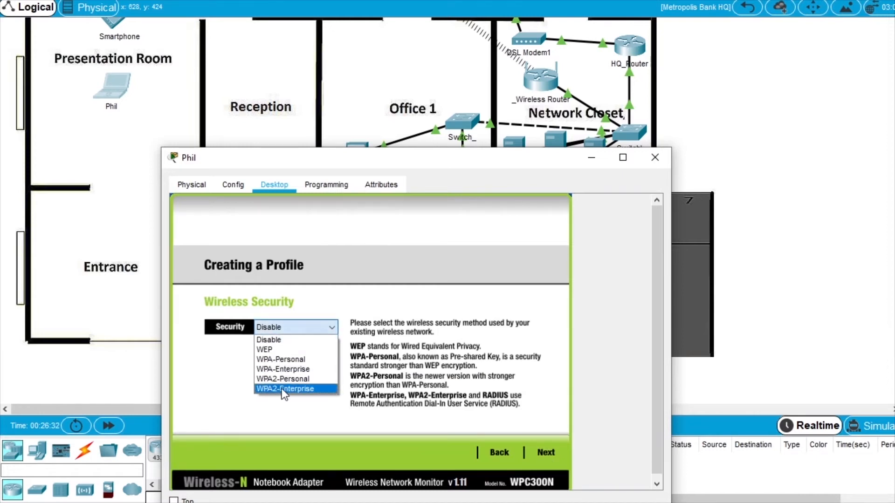
click(286, 389)
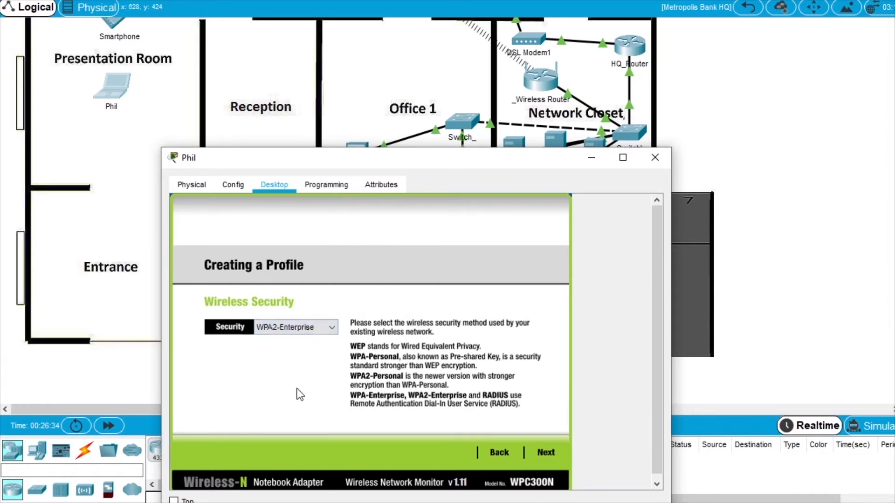
Enter Phil's WPA2-Enterprise login name and password, then save the RADIUS profile.
click(546, 452)
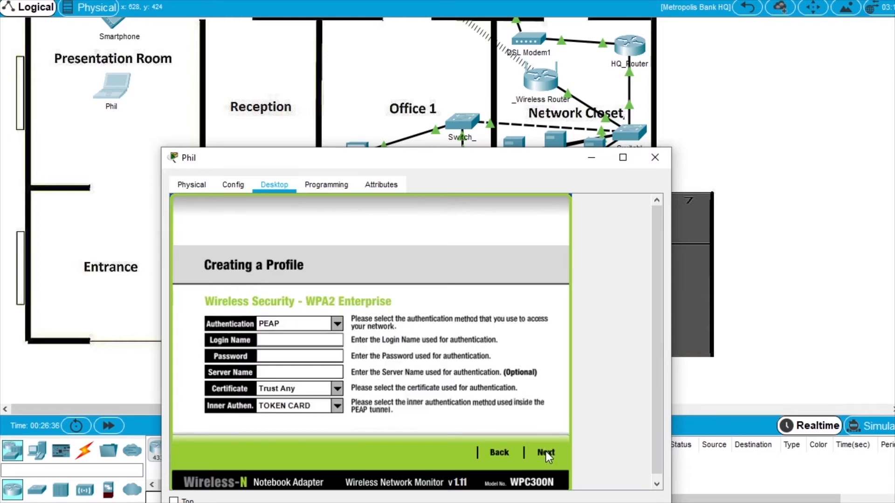
click(285, 341)
text(phil)
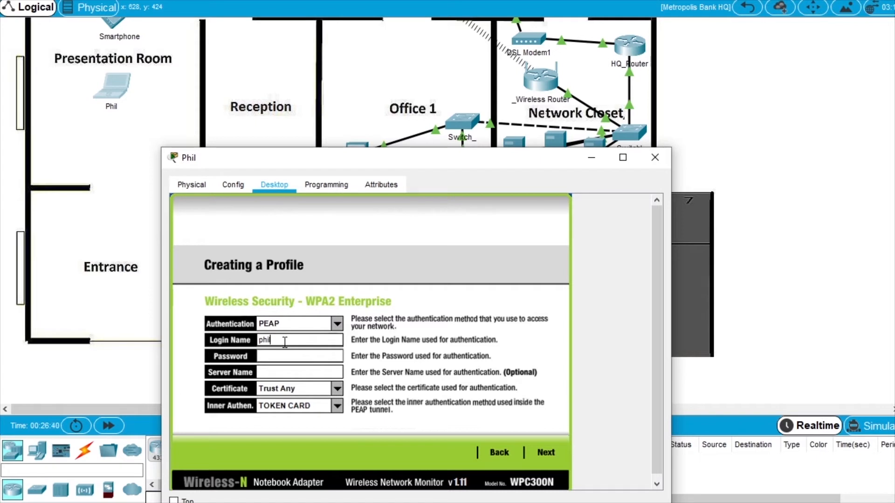
click(290, 357)
text(ciscosecure)
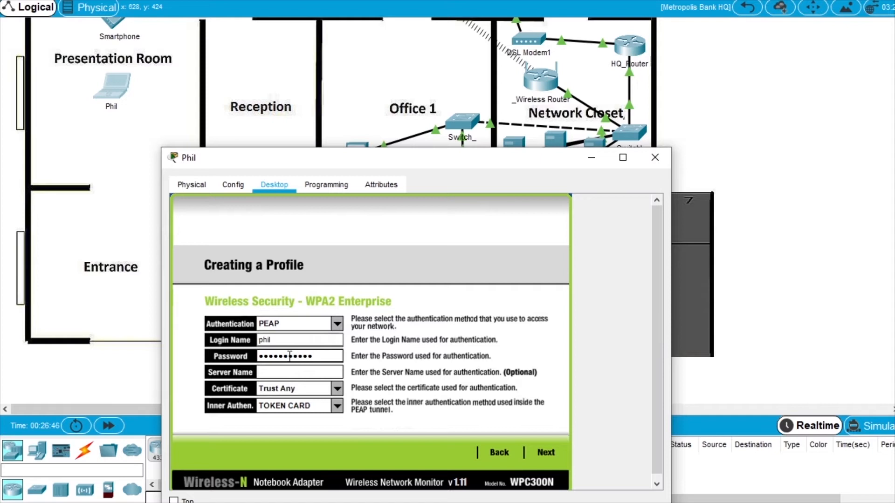
click(547, 452)
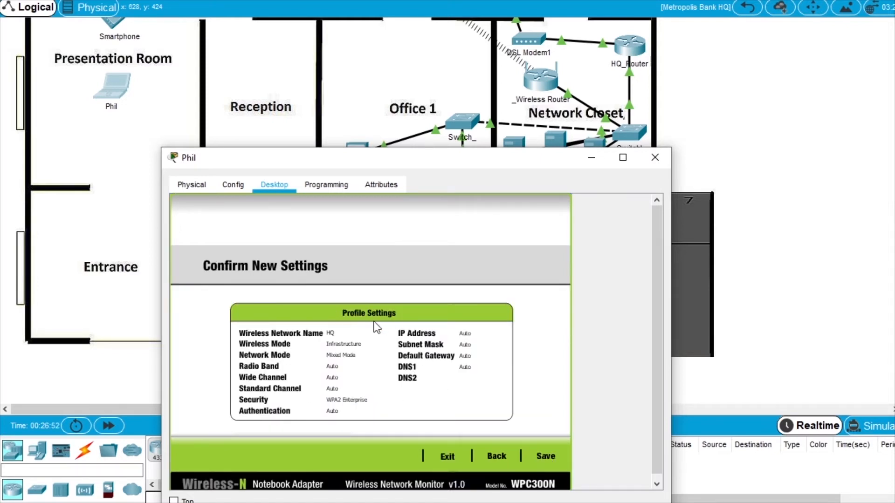
click(548, 457)
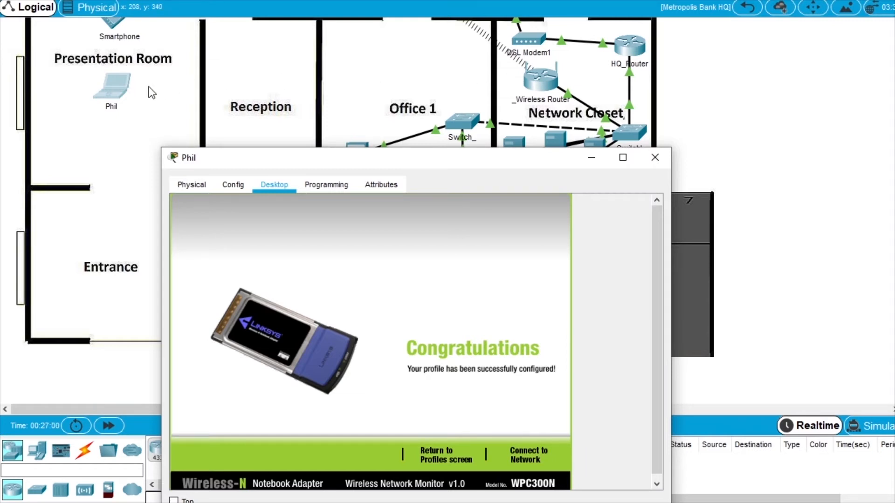
click(527, 459)
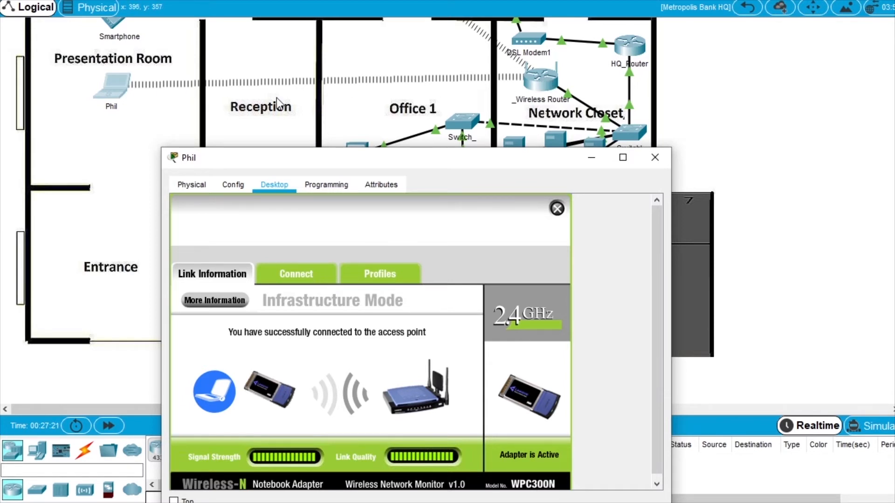
drag(392, 163, 396, 107)
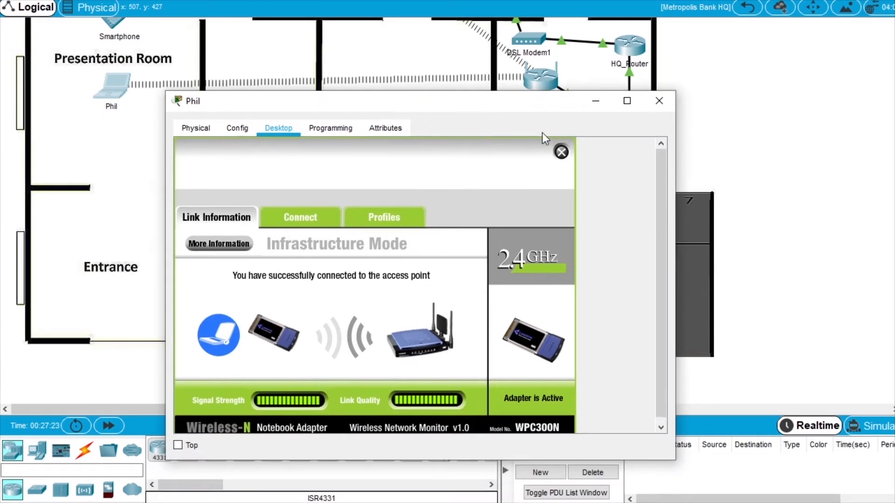
click(667, 107)
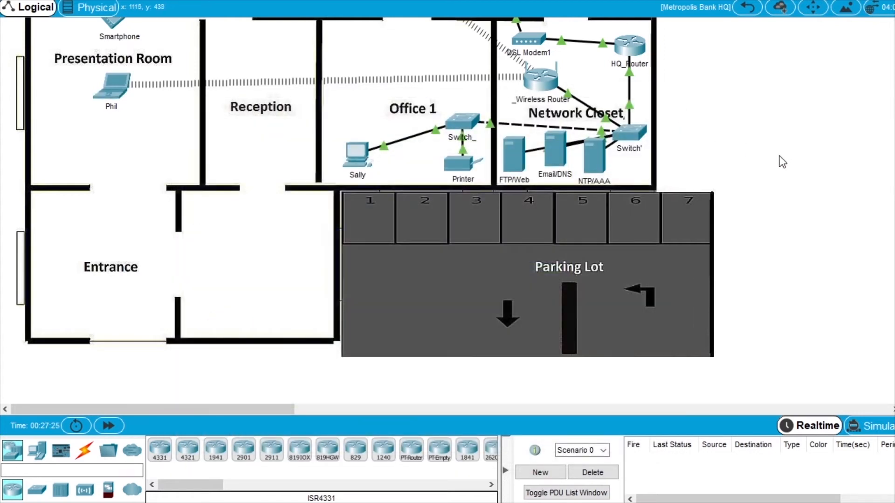
Scroll the HQ floor plan up toward Office 2.
scroll(782, 179, up, 3)
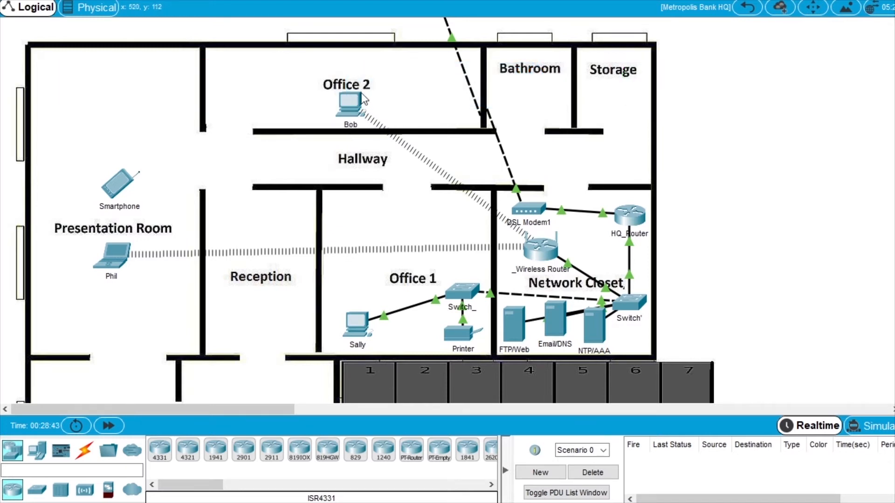
click(353, 106)
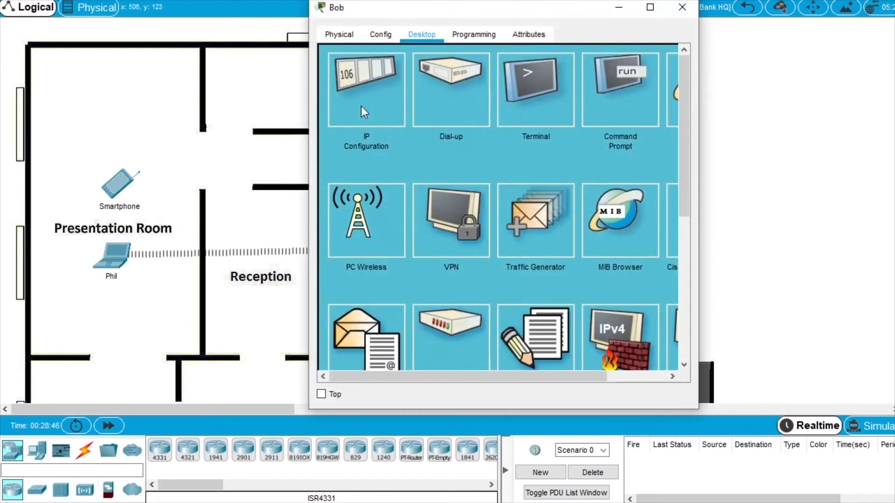
click(614, 98)
text(ipconfig)
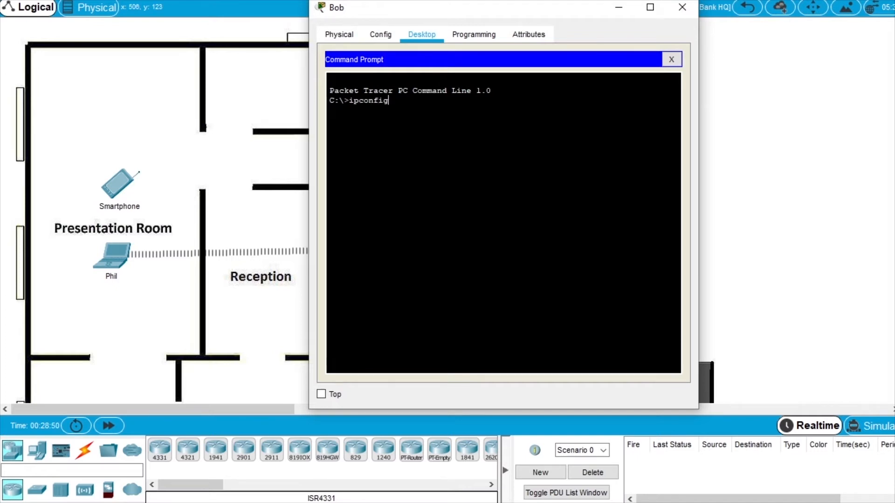
key(Return)
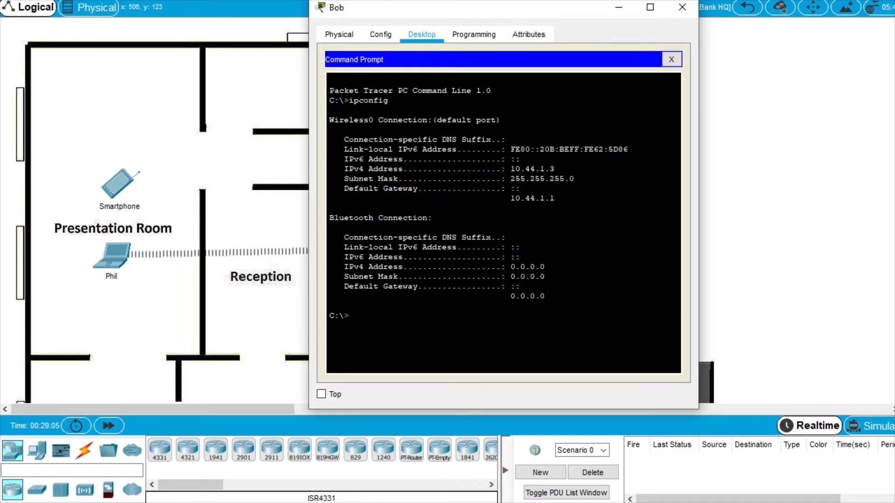
drag(554, 169, 511, 169)
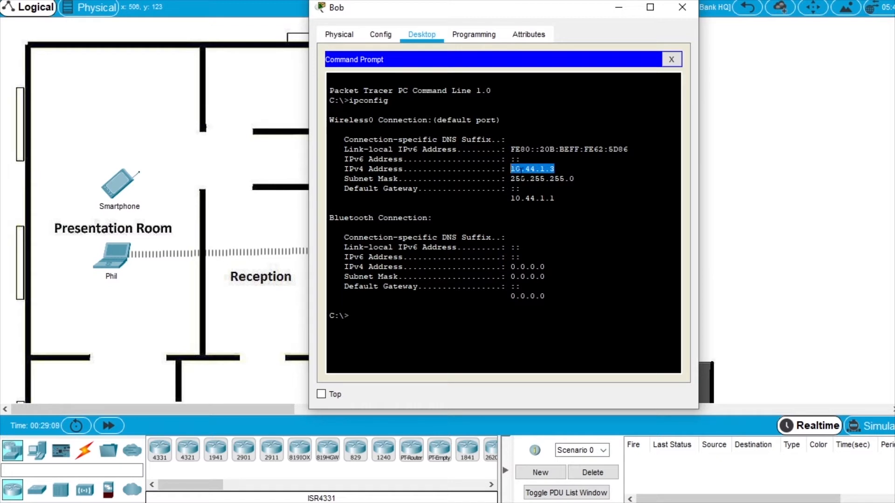
click(683, 7)
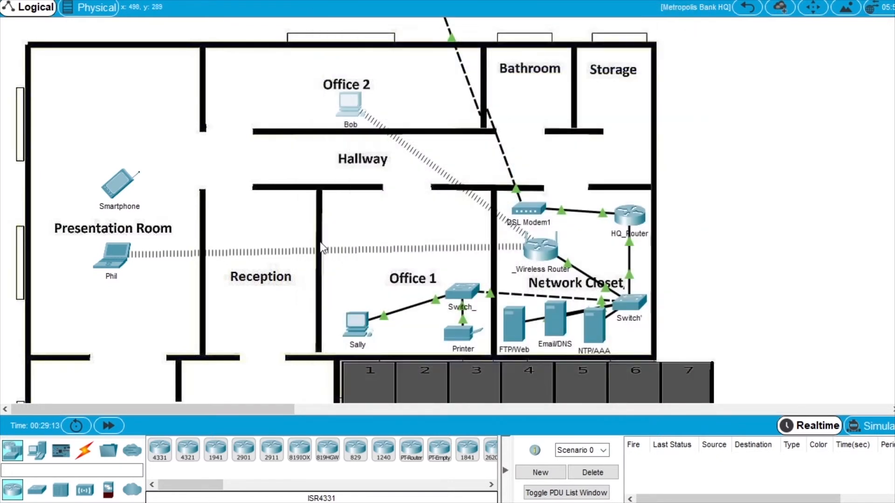
click(111, 264)
drag(479, 18, 608, 18)
click(751, 97)
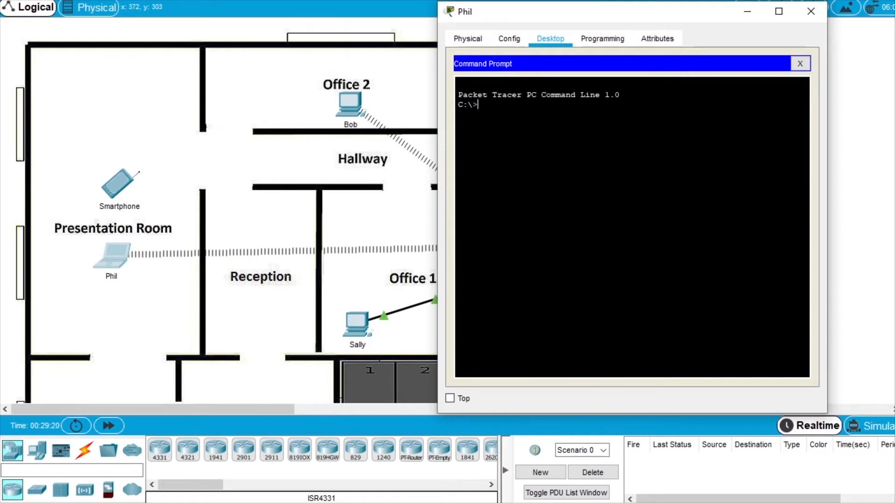
text(ping 10.)
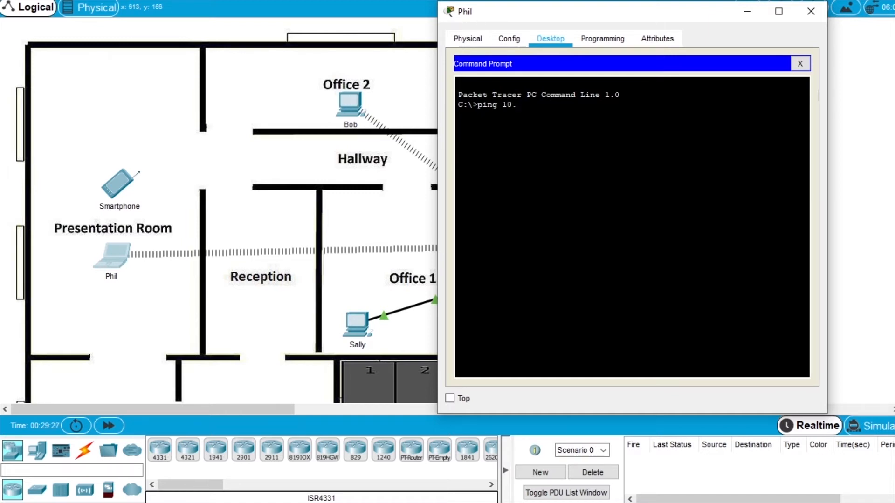
text(44.1.3)
key(Return)
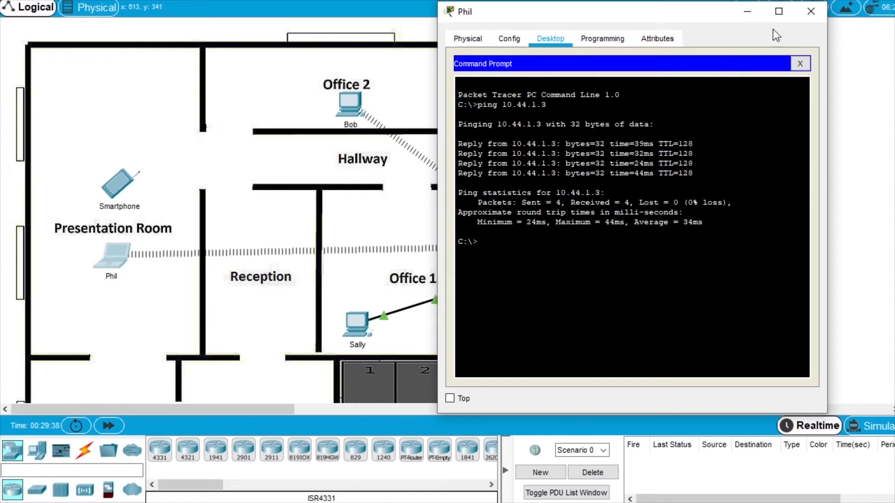
drag(702, 16, 675, 31)
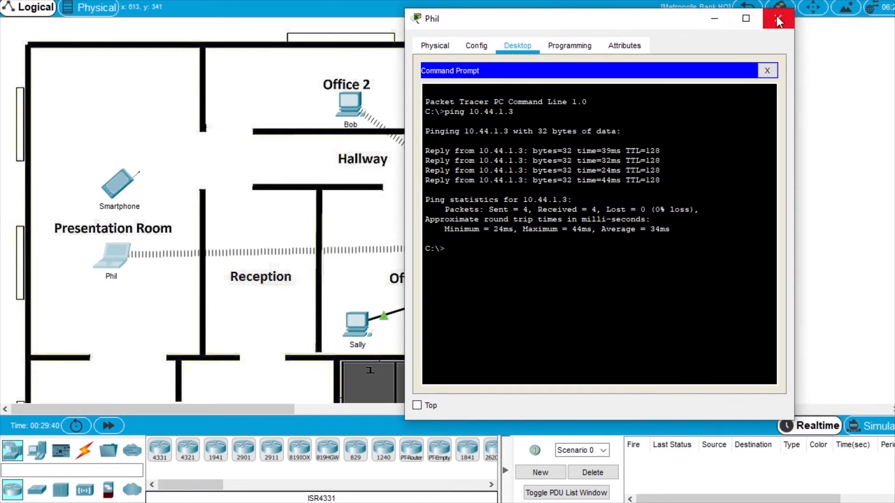
click(778, 18)
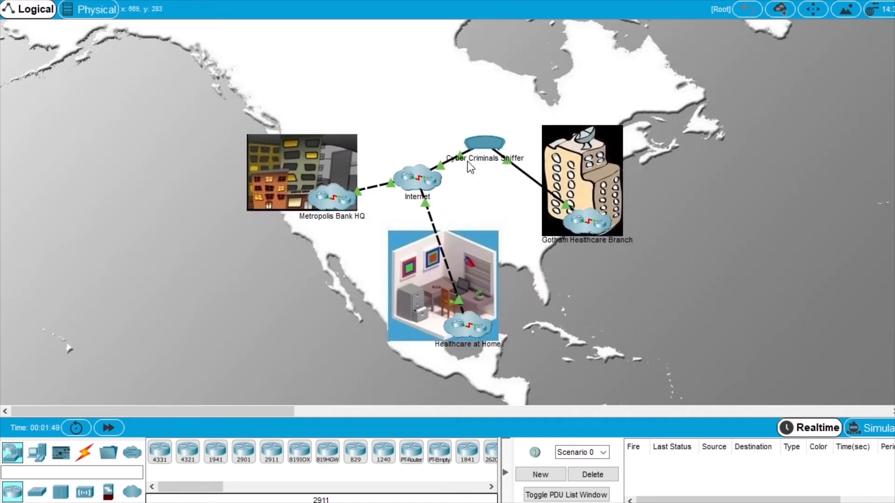
Check the Cyber Criminals Sniffer's GUI settings: on, capturing Port1, 512 buffer; then move its window aside.
click(484, 144)
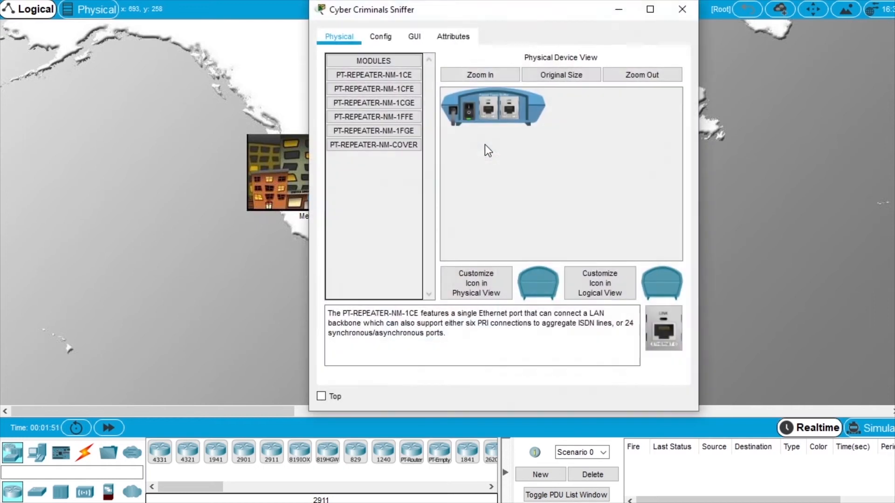
drag(309, 228, 146, 226)
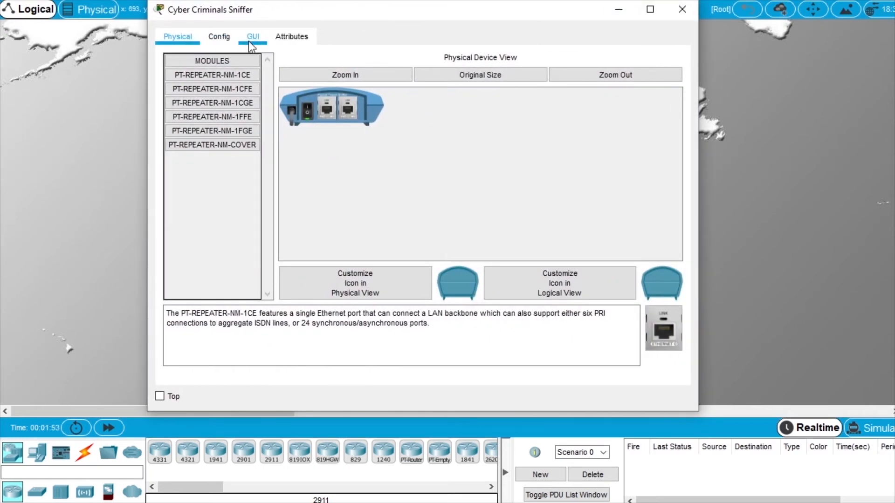
click(249, 40)
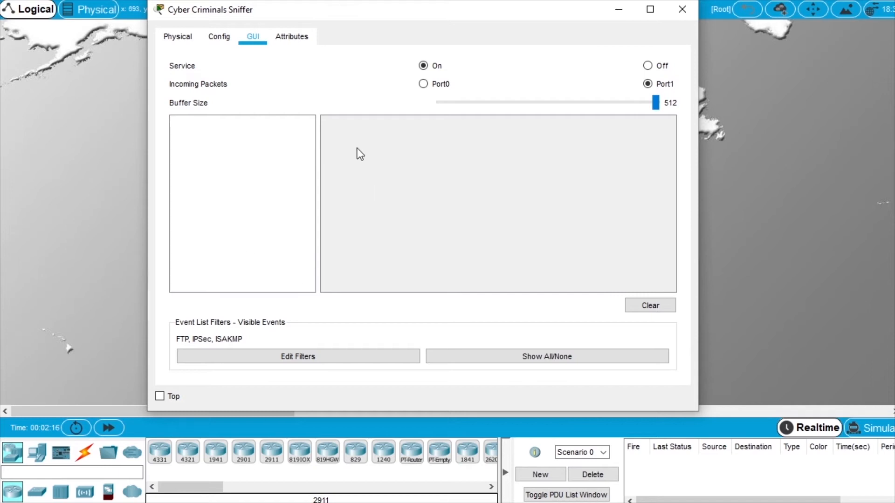
drag(329, 13, 334, 40)
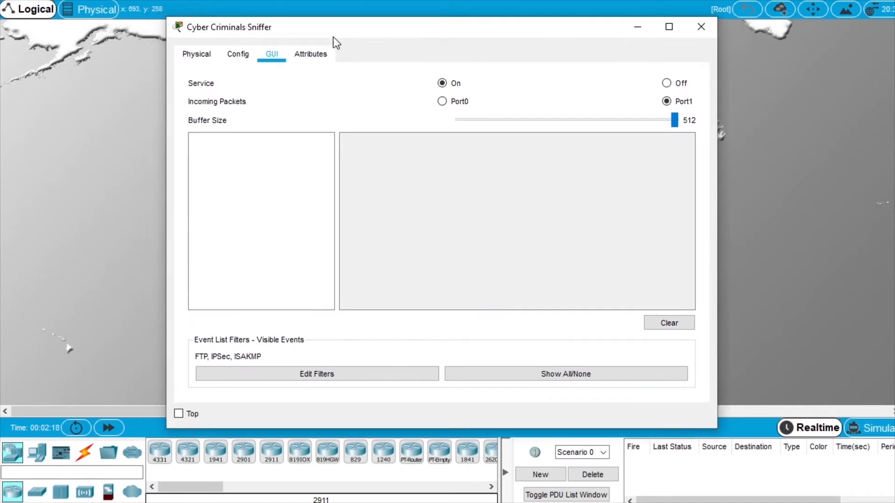
drag(197, 29, 894, 42)
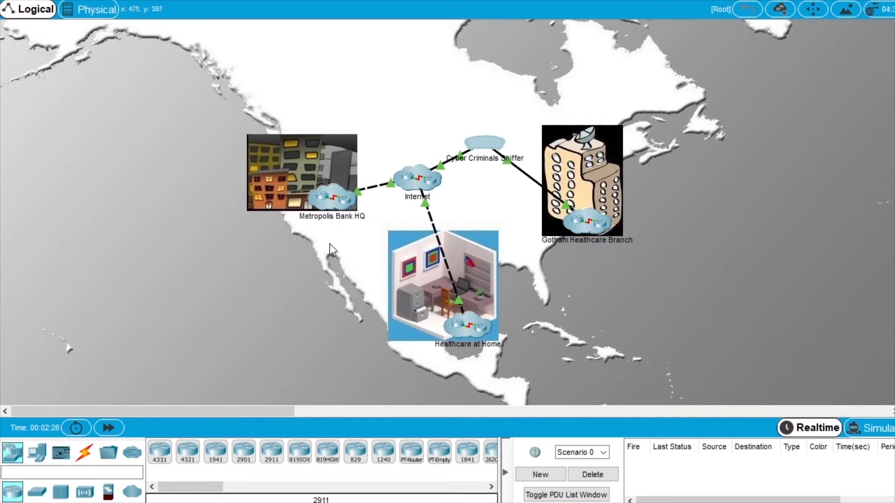
double_click(326, 215)
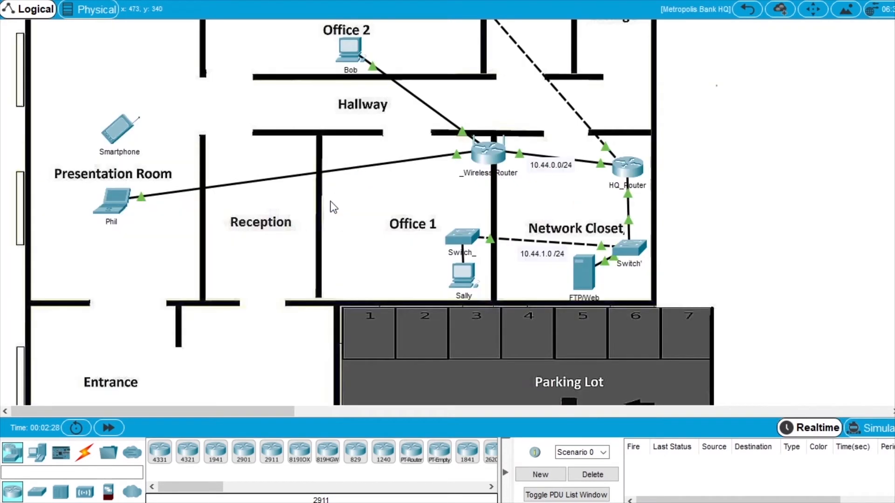
click(114, 198)
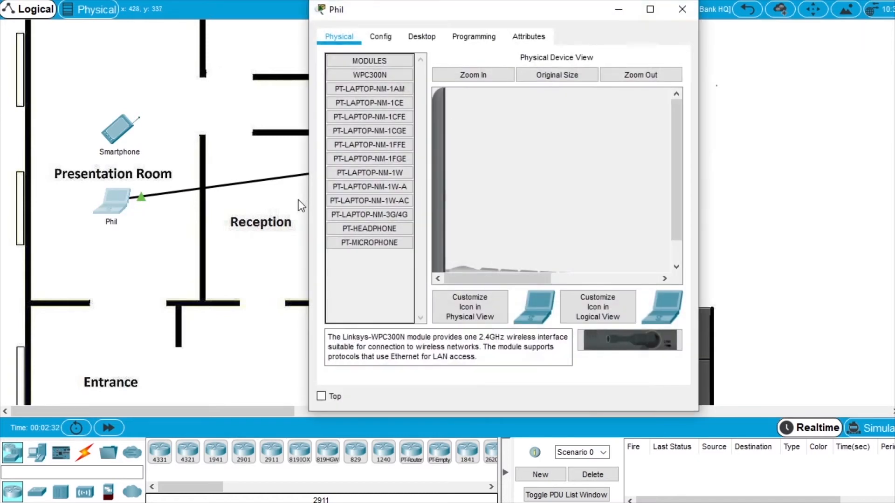
drag(301, 213, 140, 220)
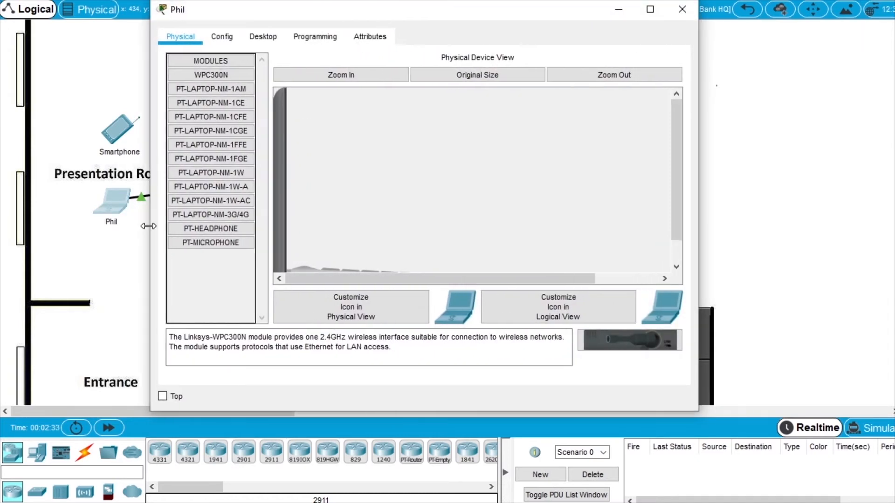
click(266, 40)
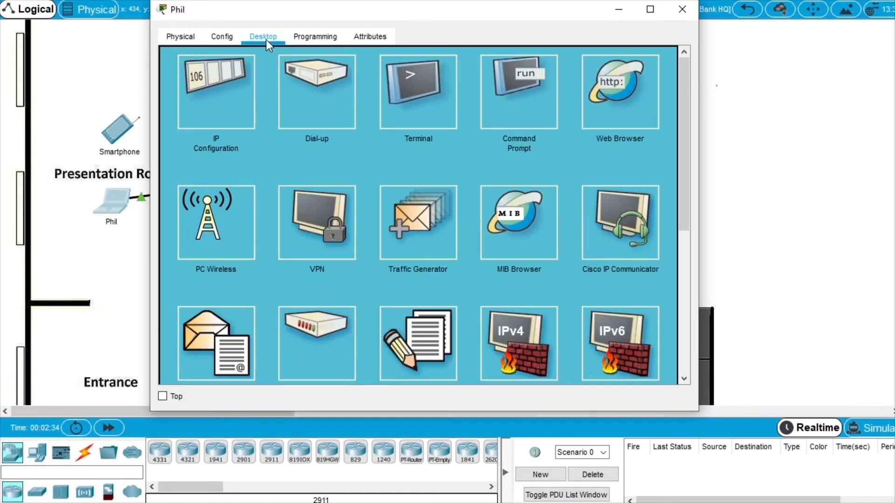
click(521, 113)
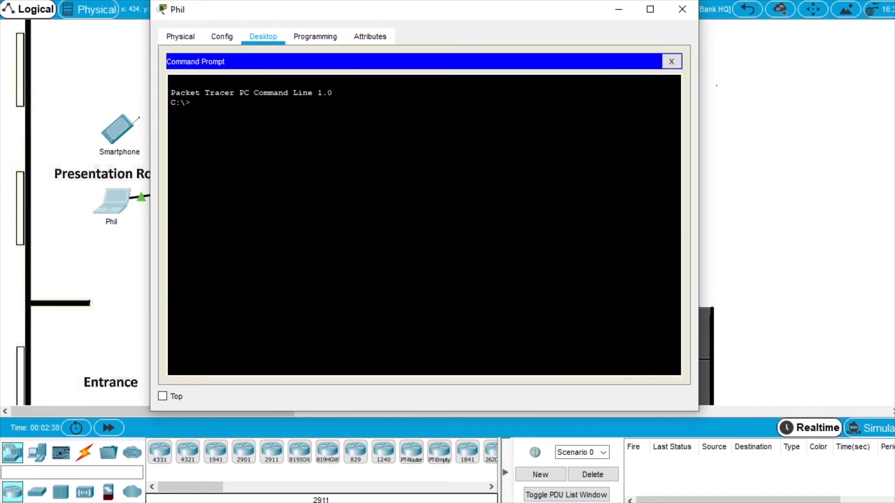
text(ipconfig)
key(Return)
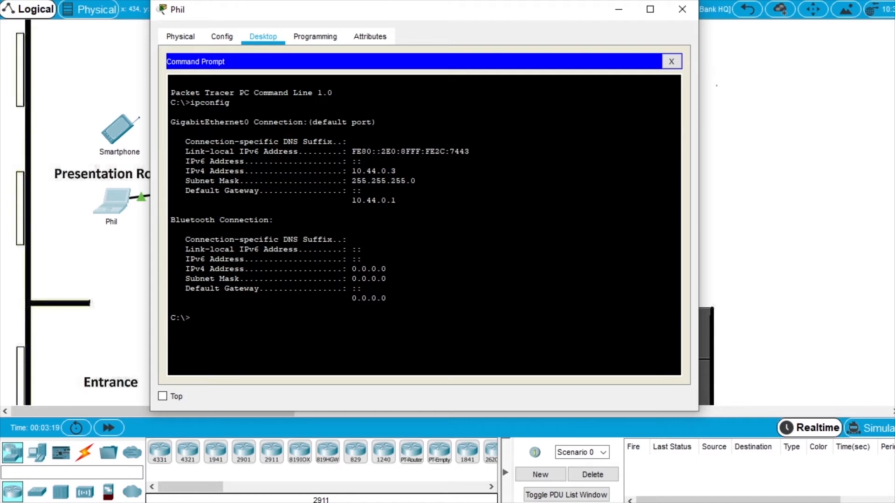
Type ftp in Phil's prompt and look up the Public_FTP server address 209.165.201.20 in the instructions.
text(ftp)
drag(892, 54, 287, 54)
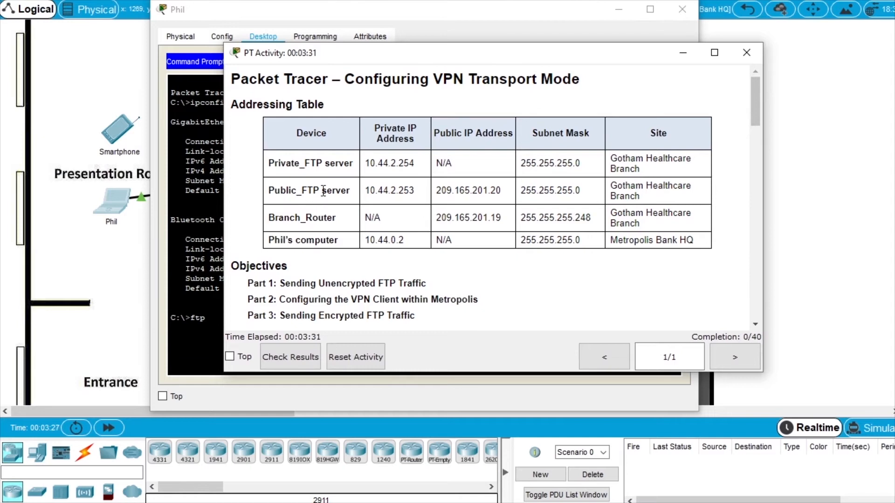
drag(435, 190, 510, 192)
drag(295, 54, 892, 54)
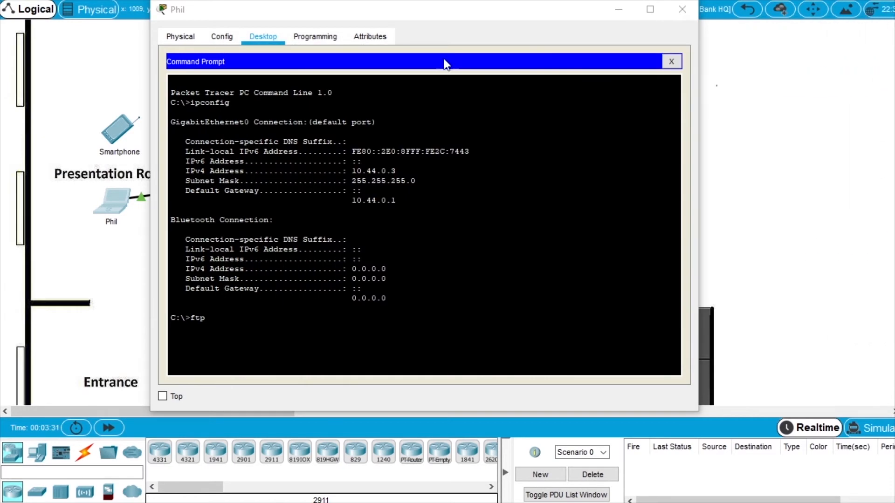
click(453, 14)
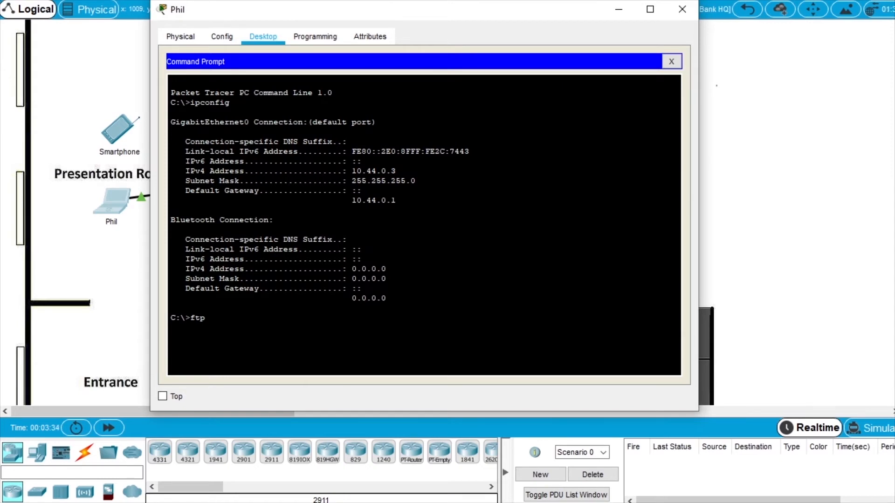
text(ftp 209.165.201.20)
key(Return)
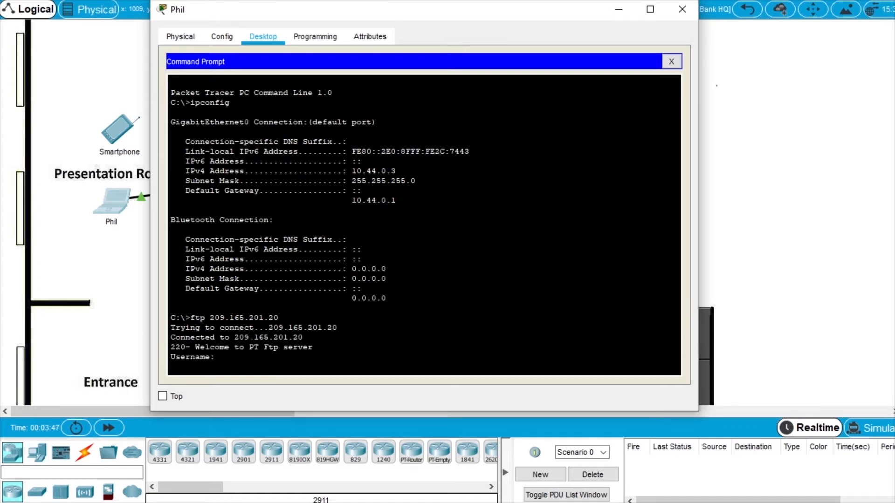
text(cisco)
key(Return)
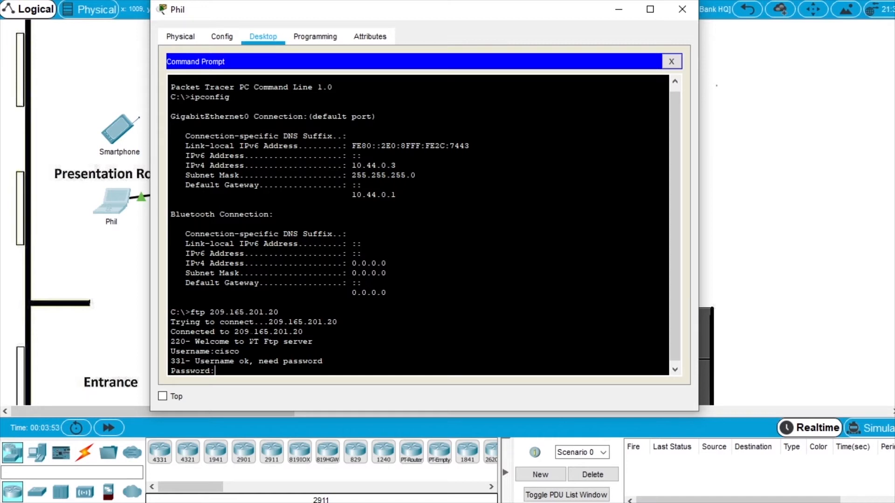
key(Return)
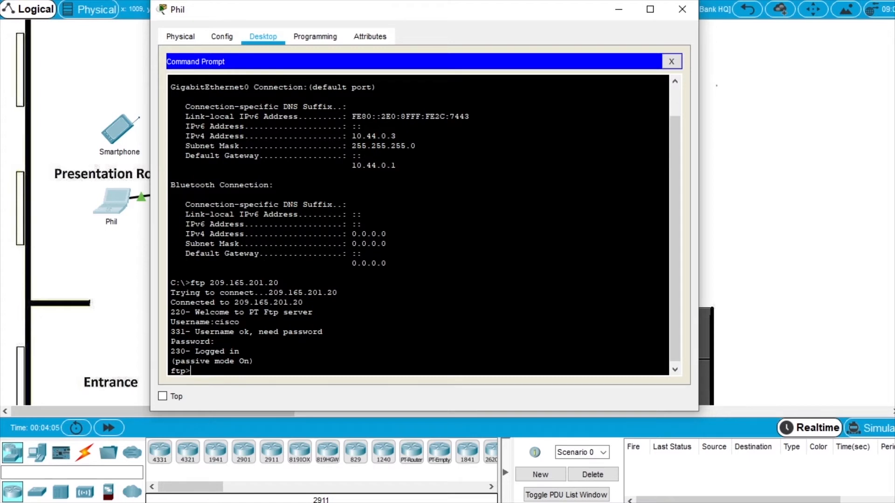
Upload PublicInfo.txt to the FTP server with put, transferring 346 bytes.
text(put PublicInfo.txt)
key(Return)
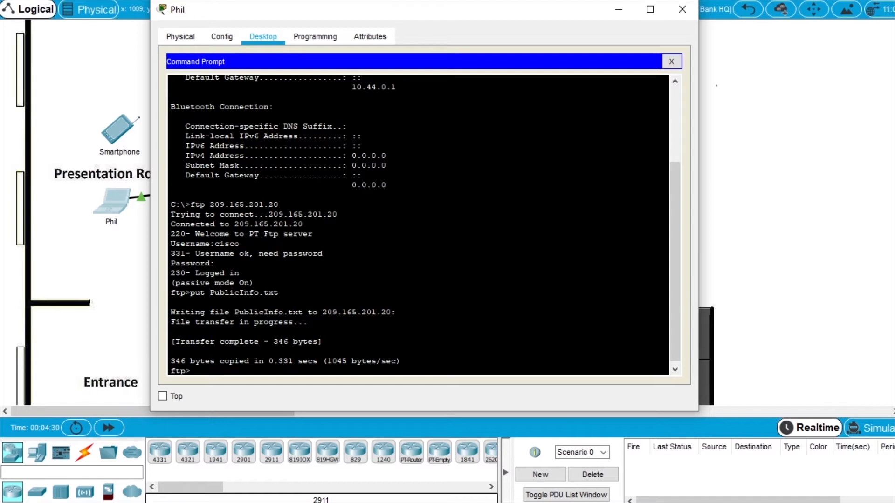
key(alt+Tab)
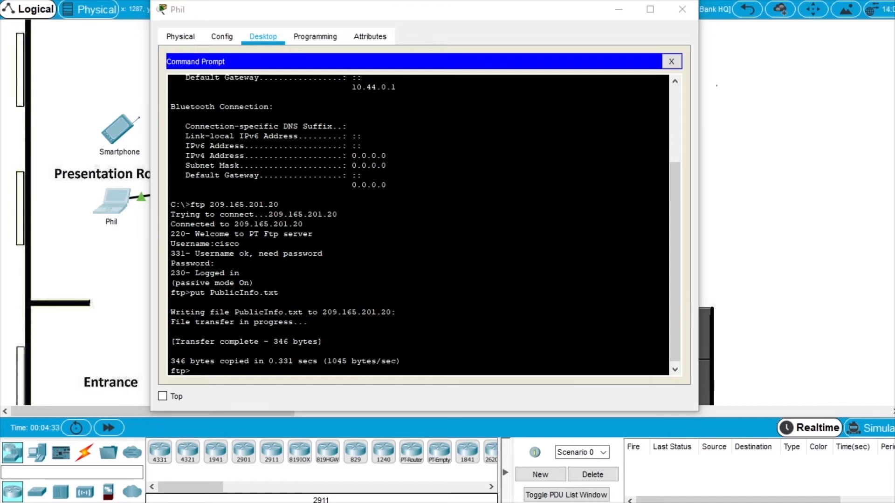
drag(892, 55, 303, 35)
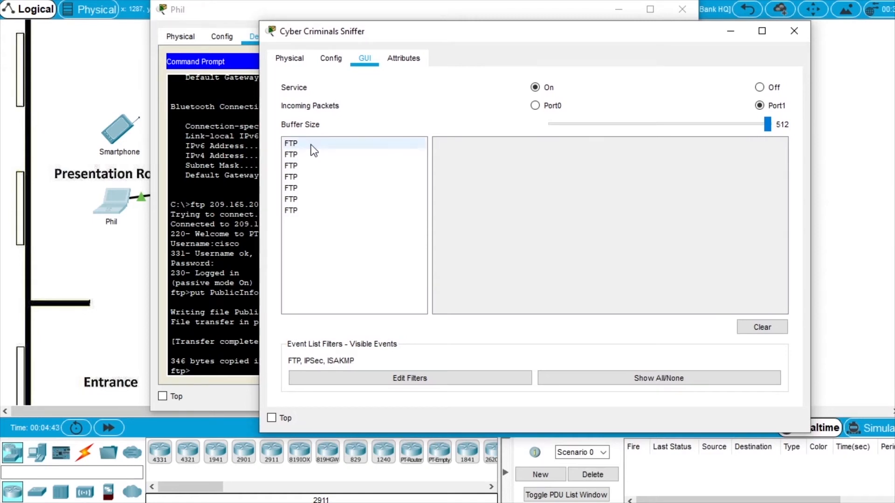
click(311, 144)
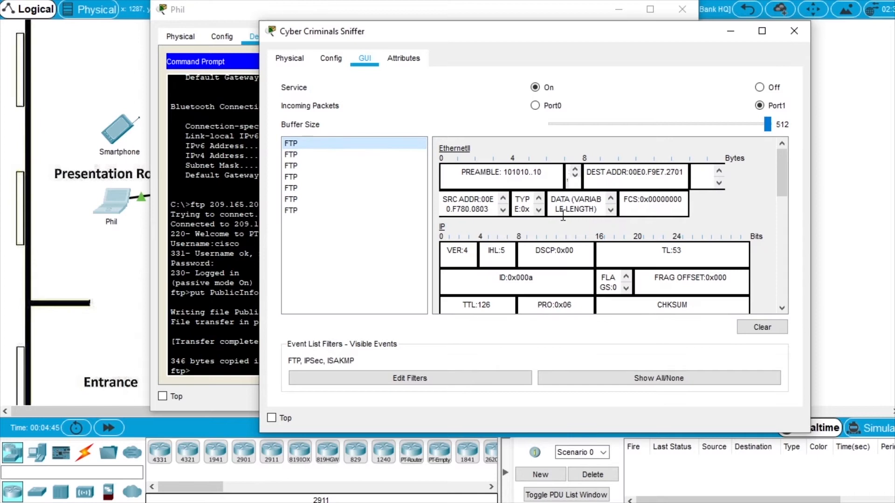
scroll(608, 229, down, 4)
scroll(608, 230, down, 6)
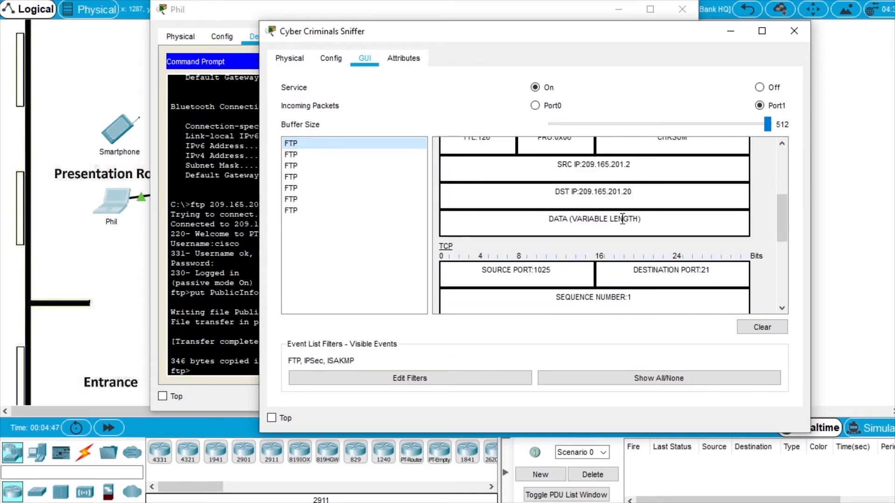
scroll(622, 219, down, 3)
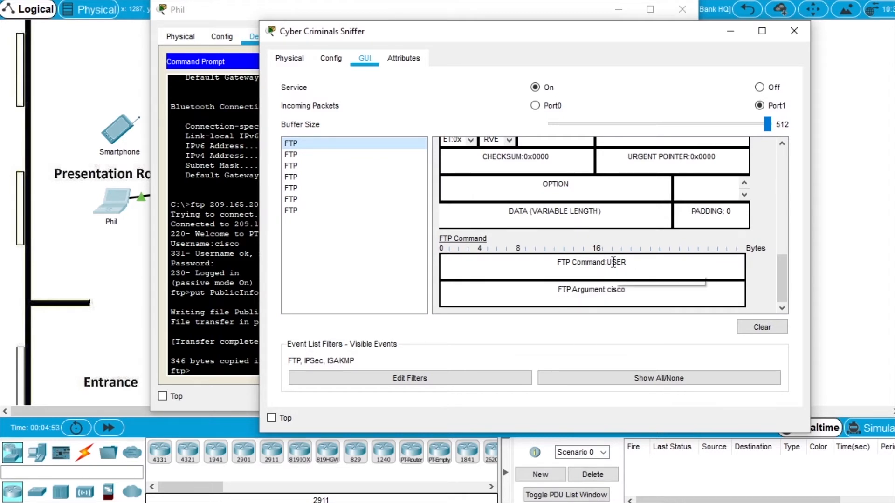
click(297, 155)
scroll(541, 196, down, 10)
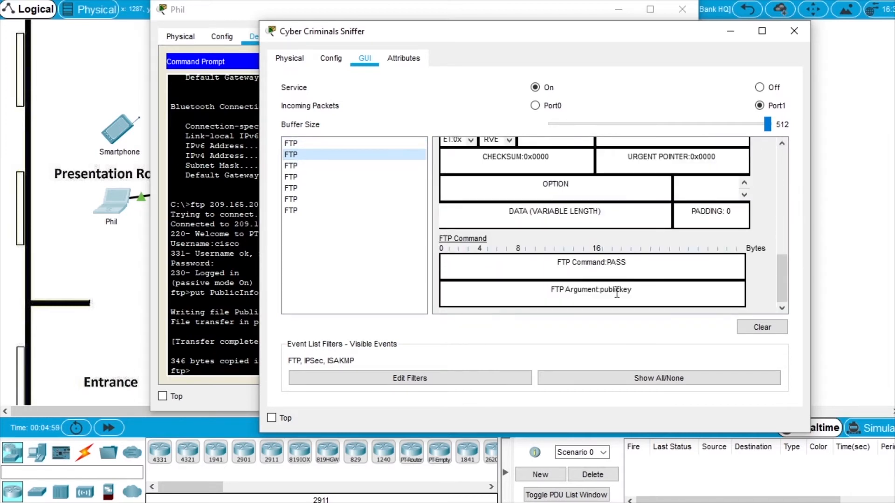
click(307, 168)
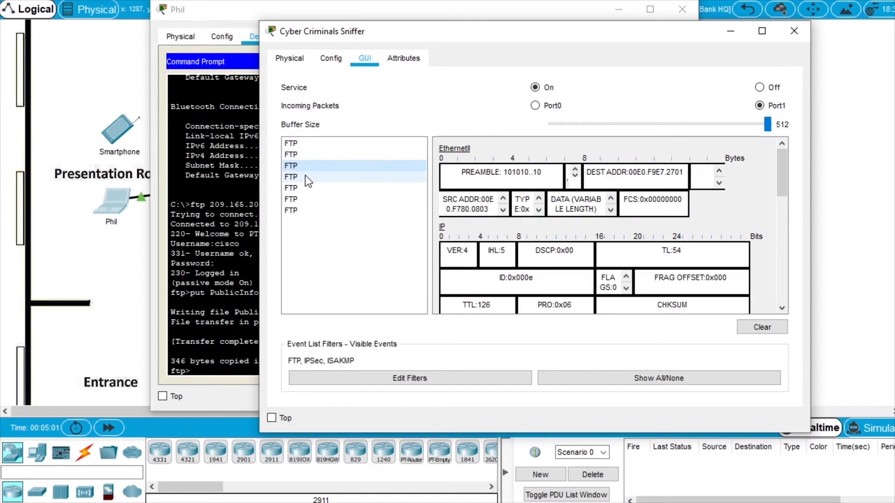
click(308, 181)
scroll(618, 278, down, 10)
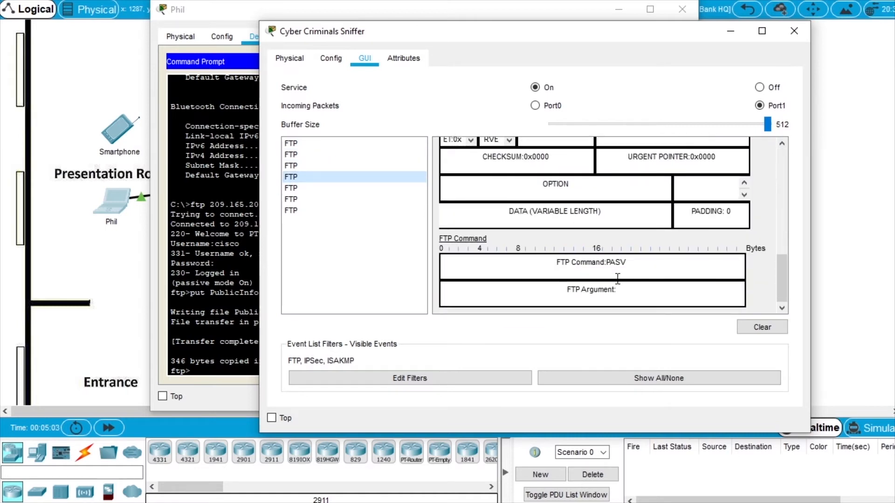
click(308, 186)
scroll(518, 228, down, 10)
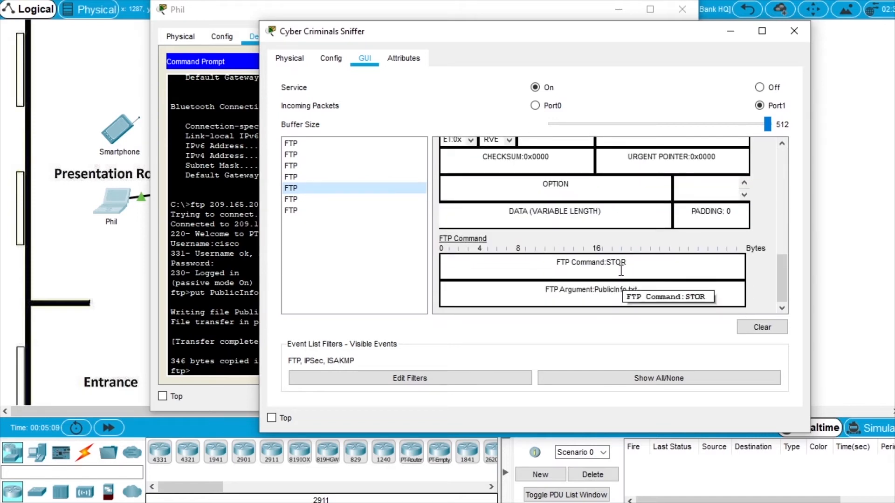
scroll(621, 270, up, 3)
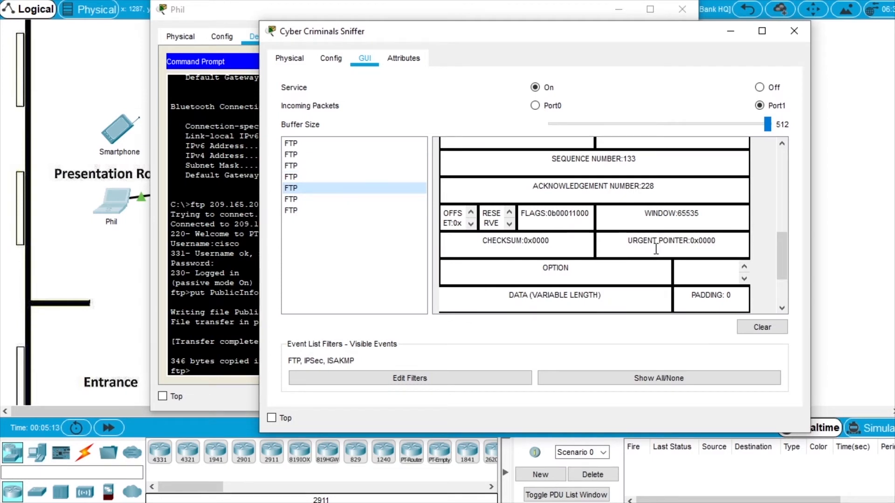
scroll(656, 250, up, 2)
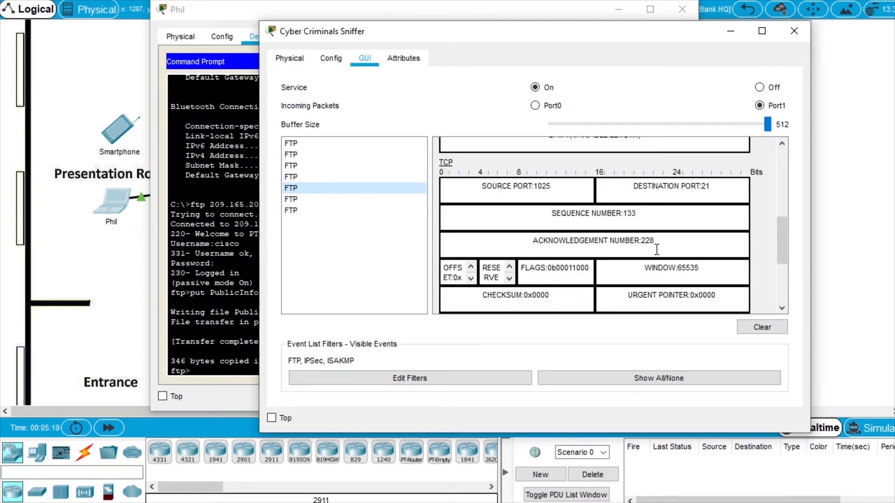
scroll(657, 250, down, 2)
scroll(657, 250, down, 4)
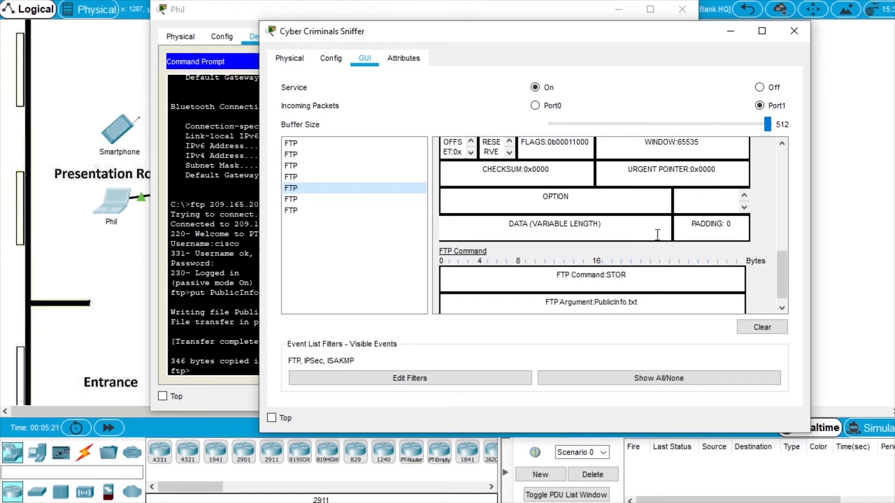
scroll(650, 217, down, 1)
scroll(630, 242, up, 5)
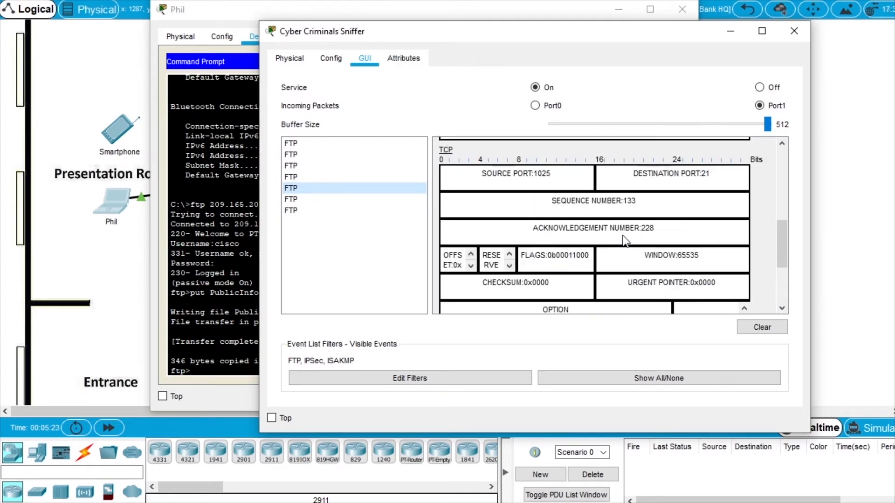
scroll(622, 227, down, 5)
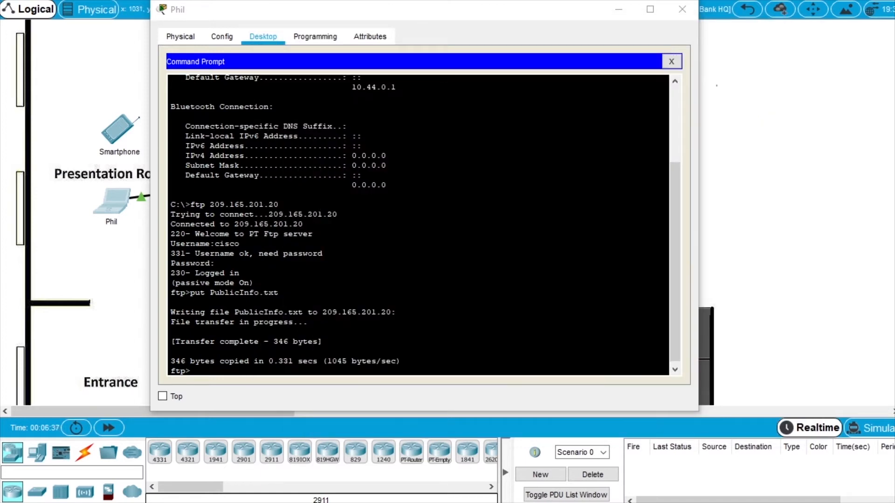
Quit Phil's FTP session at the ftp> prompt.
click(313, 234)
text(quit)
key(Return)
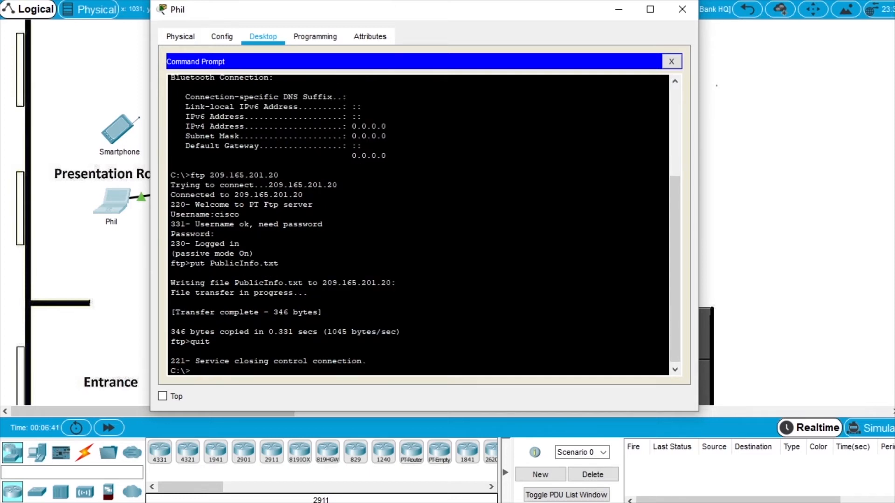
text(ping 209.165.201.19)
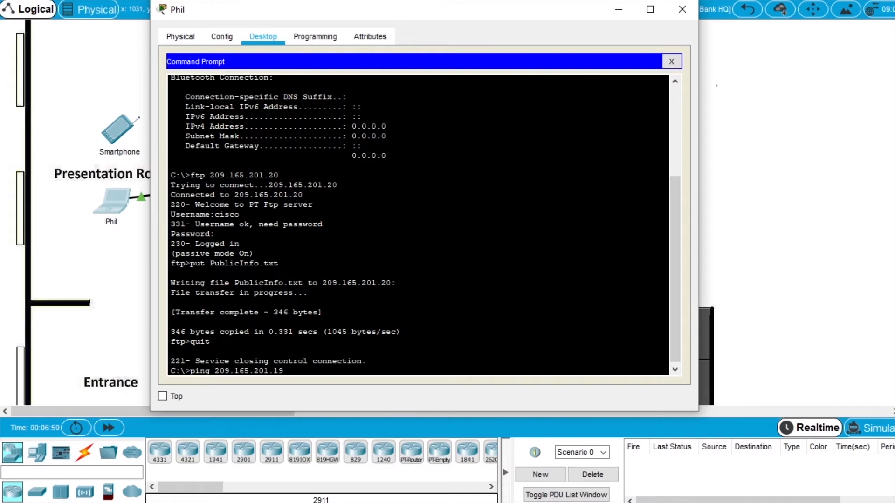
key(Return)
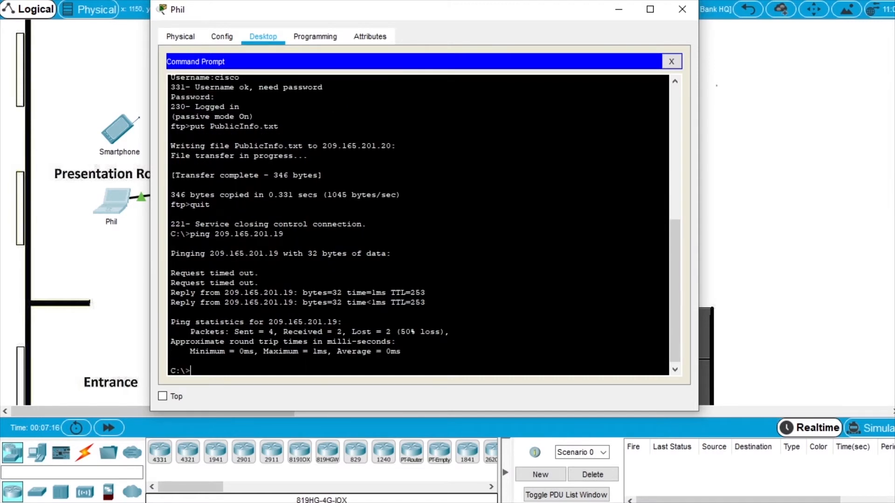
text(ping 209.165.201.19)
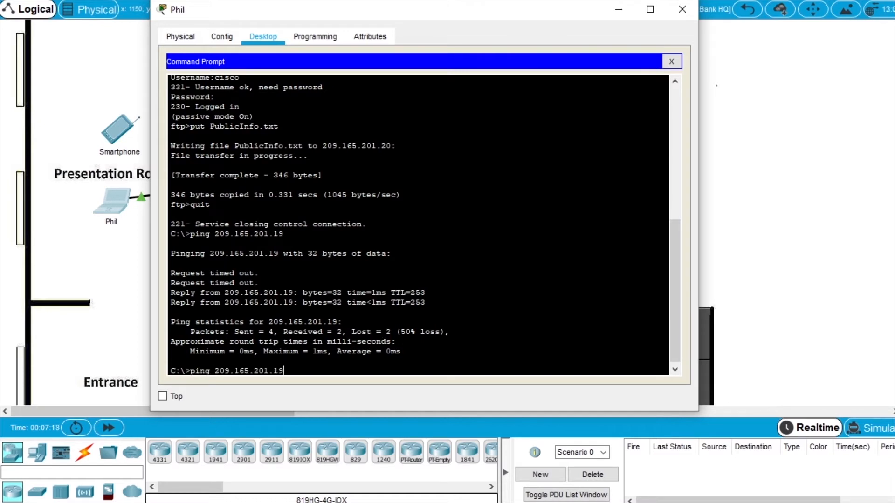
key(Return)
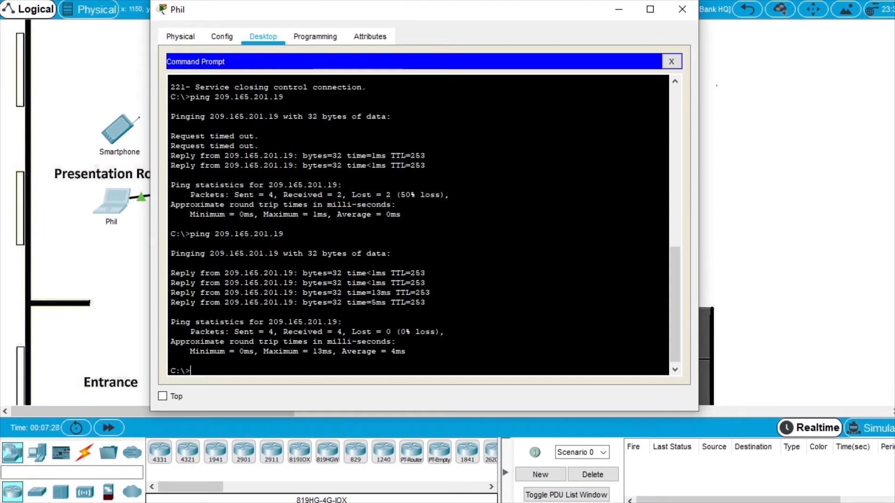
Open Phil's VPN client and enter group name VPNGROUP with its group key.
click(671, 61)
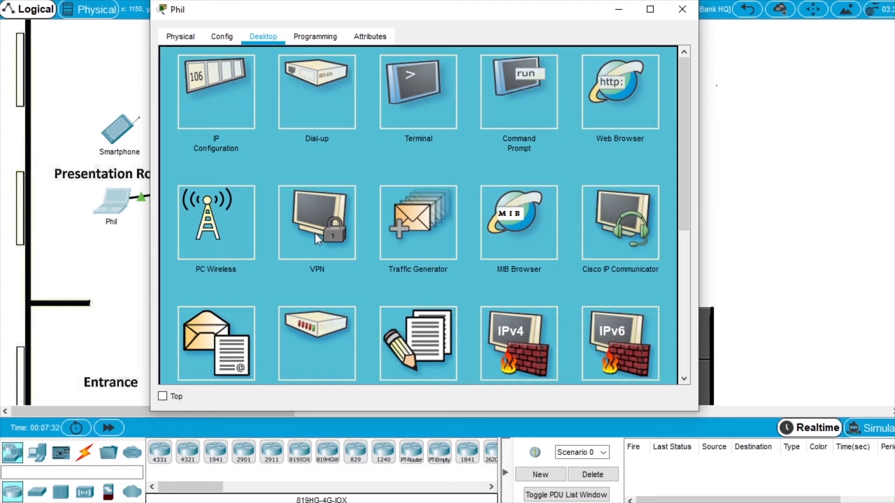
click(317, 219)
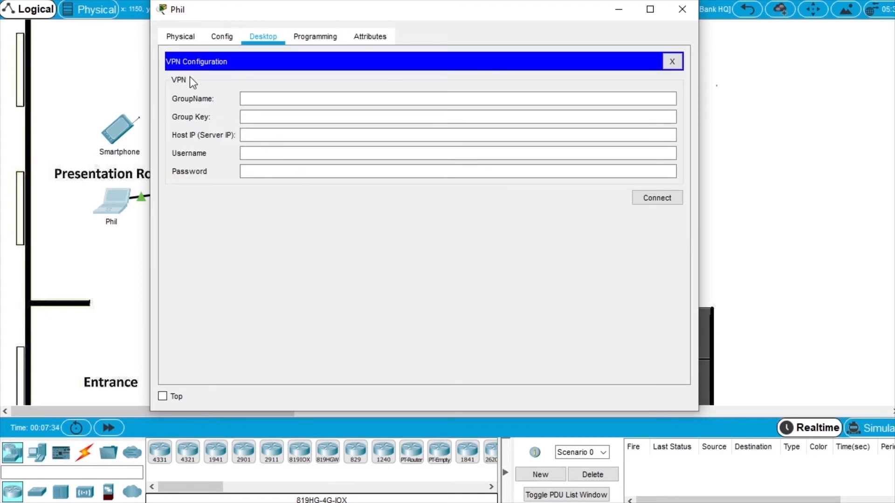
click(249, 97)
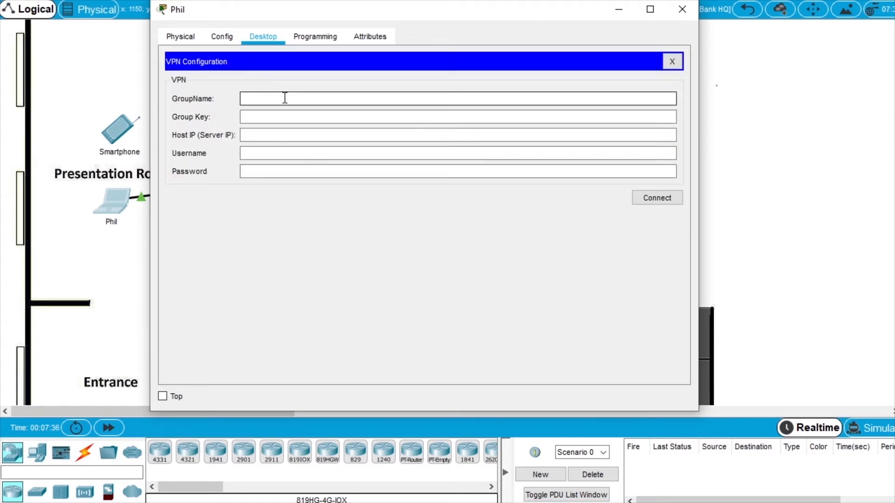
text(VPNGROUP)
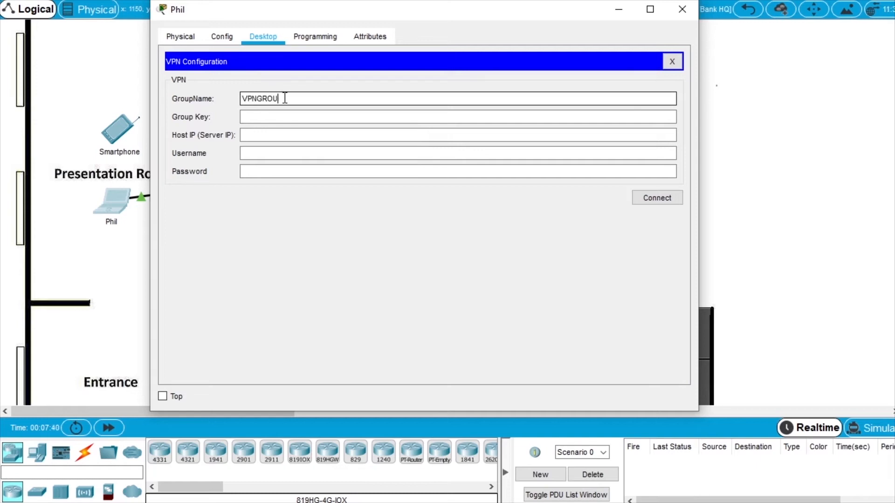
click(285, 117)
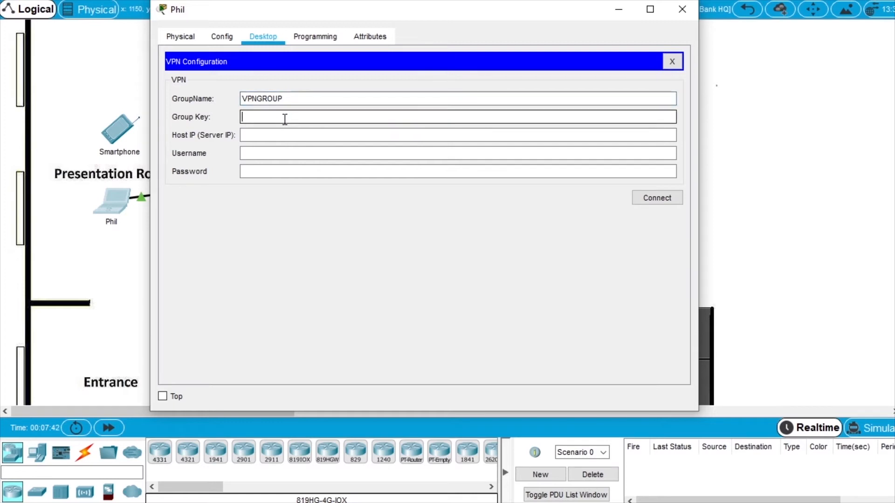
text(123)
Enter server 209.165.201.19 plus the VPN username and password, connect, and acknowledge the success message.
click(282, 136)
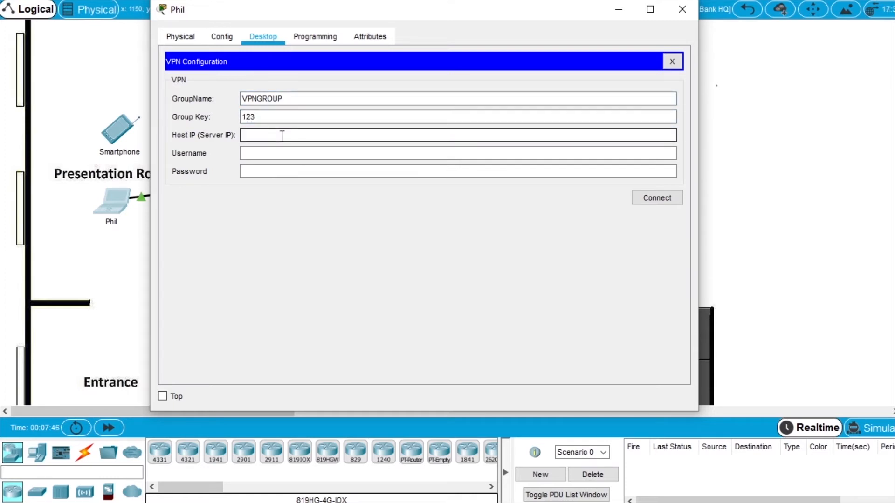
text(209.165.201.19)
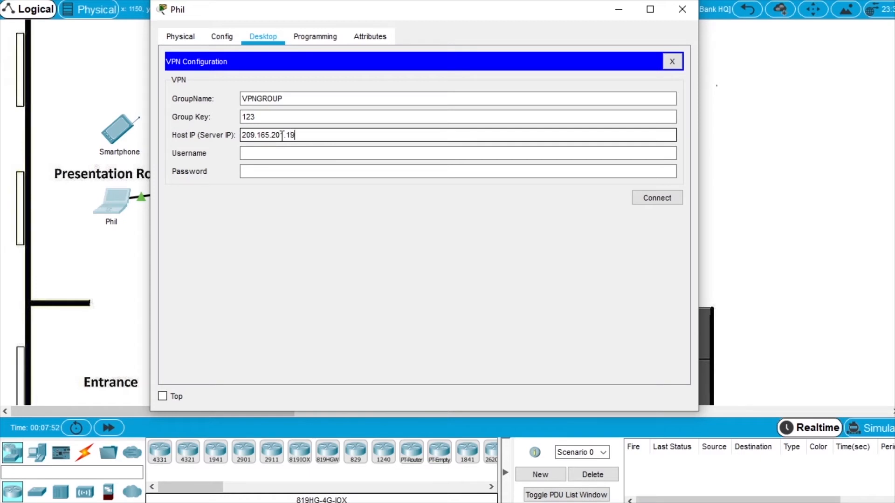
click(282, 153)
text(phil)
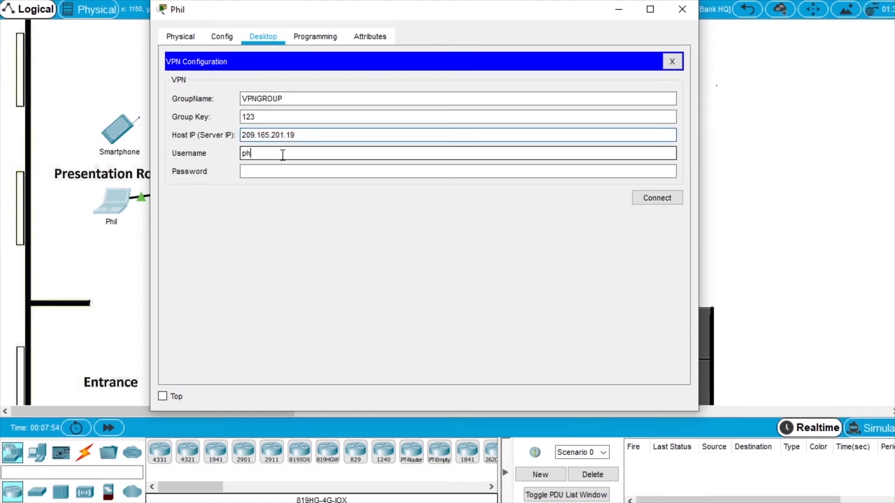
click(286, 172)
text(12345678)
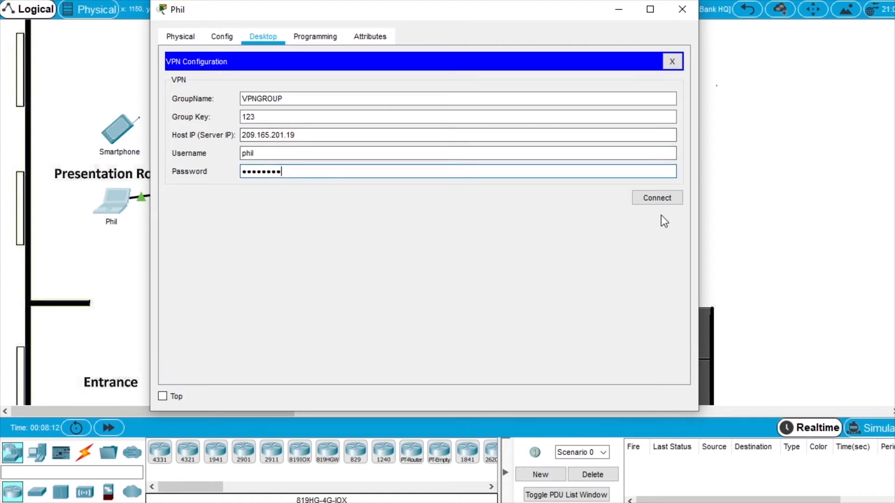
click(657, 198)
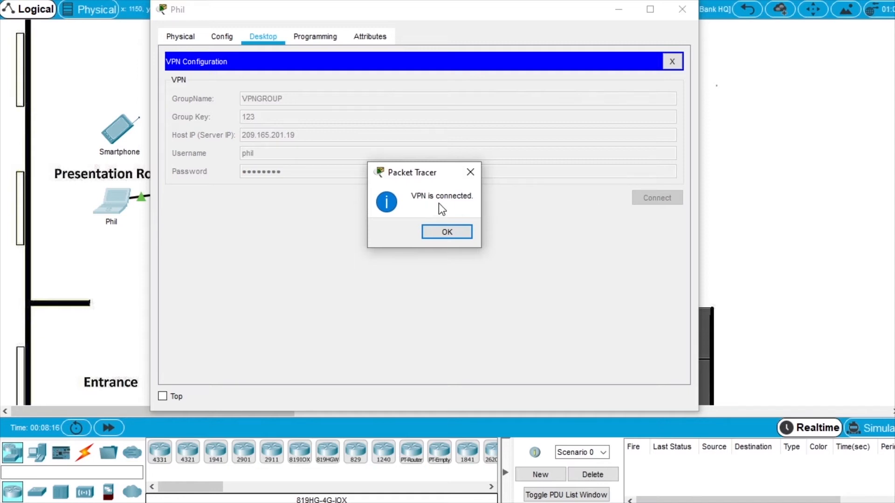
click(455, 230)
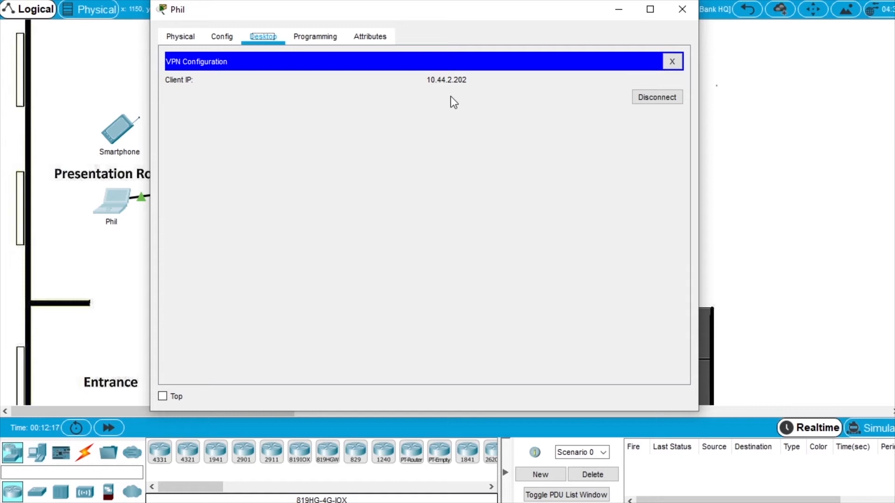
From Phil's Command Prompt, log in to the FTP server at 10.44.2.254 with the FTP credentials.
click(673, 62)
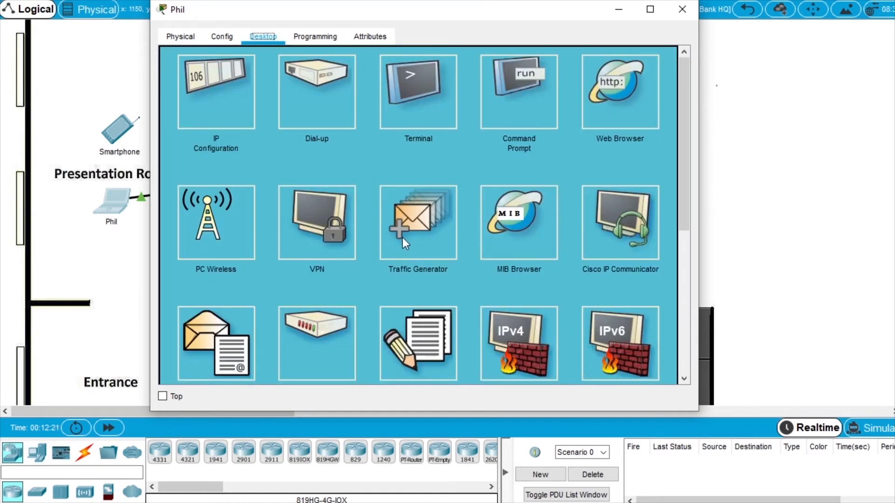
click(528, 101)
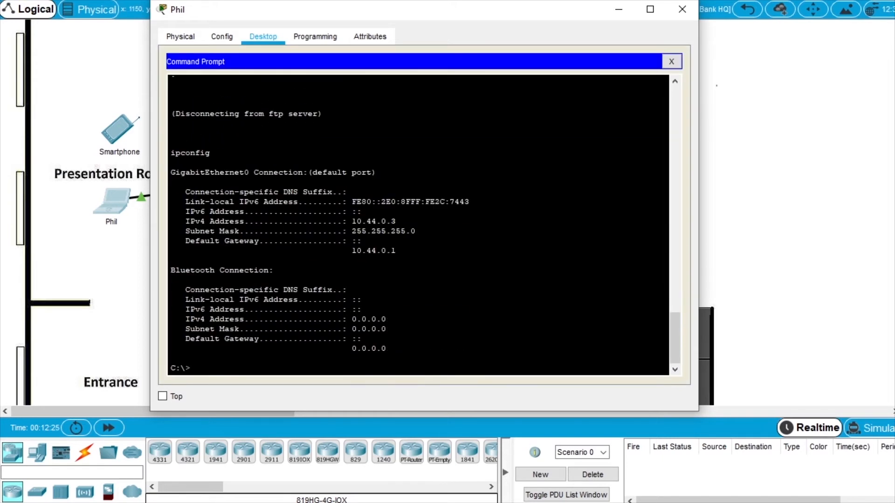
text(ftp 10.44.2.254)
key(Return)
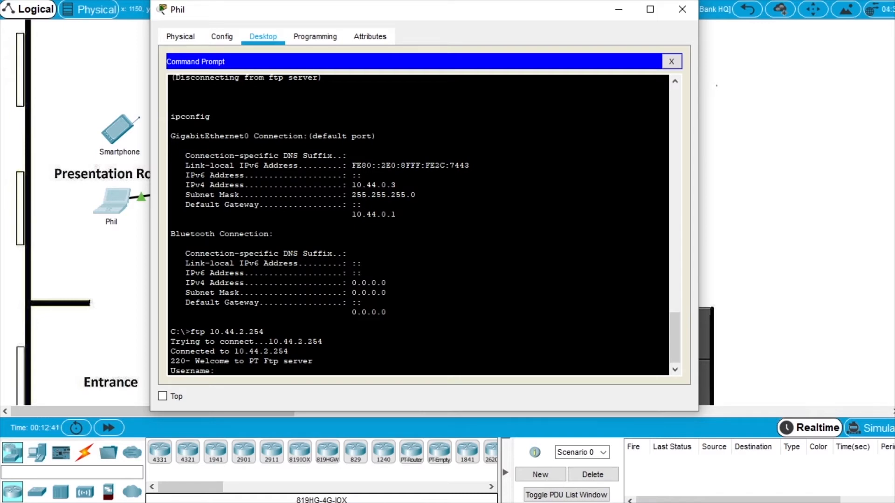
text(cisco)
key(Return)
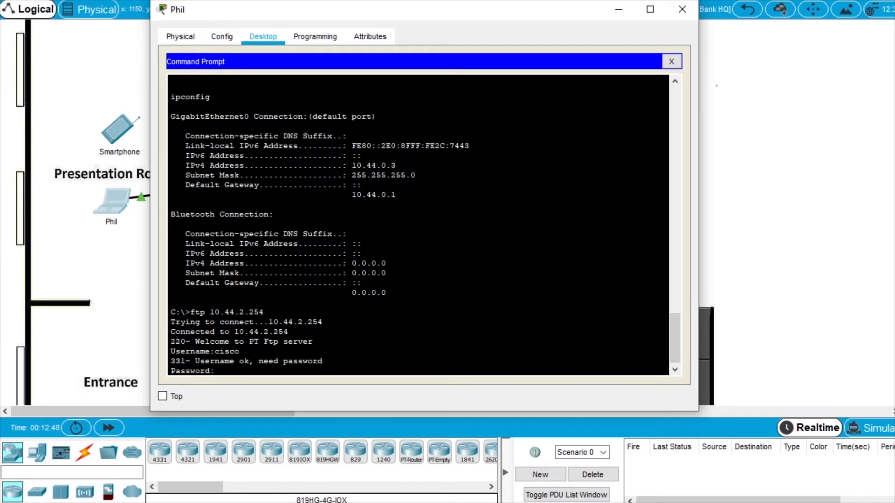
key(Return)
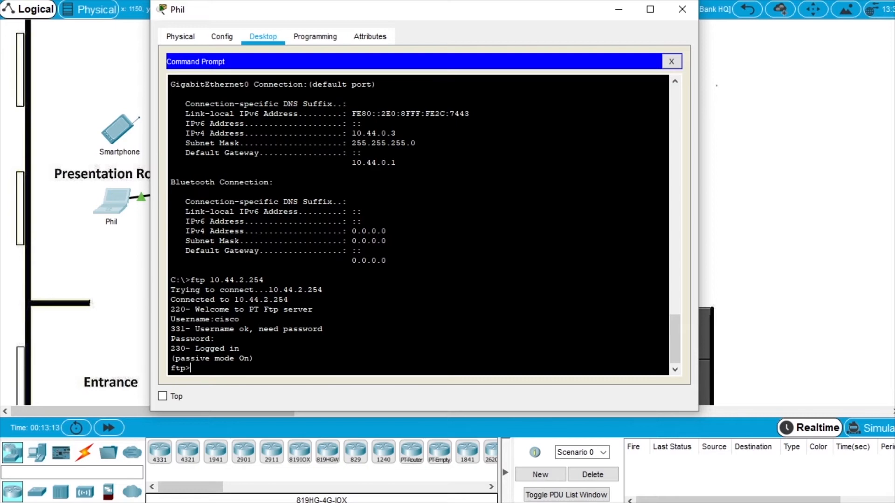
Upload PrivateInfo.txt (668 bytes), list the server directory, and bring the sniffer window over.
text(put PrivateInfo.txt)
key(Return)
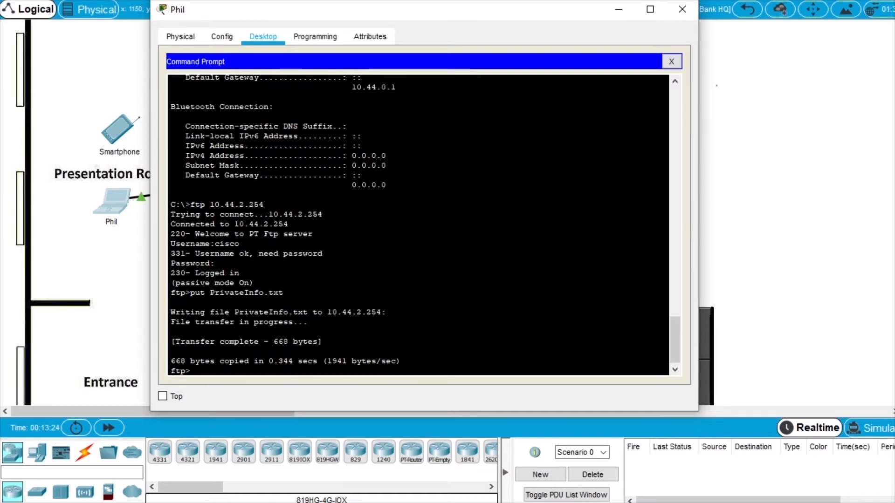
text(dir)
key(Return)
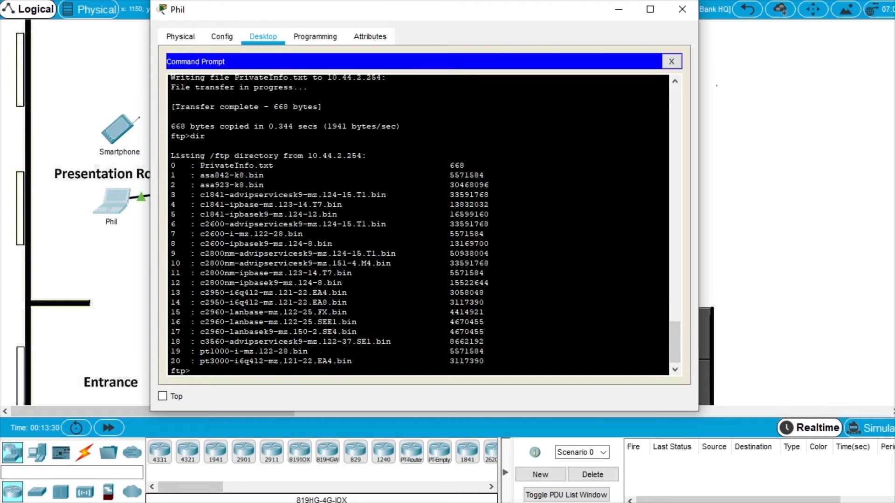
drag(892, 28, 272, 21)
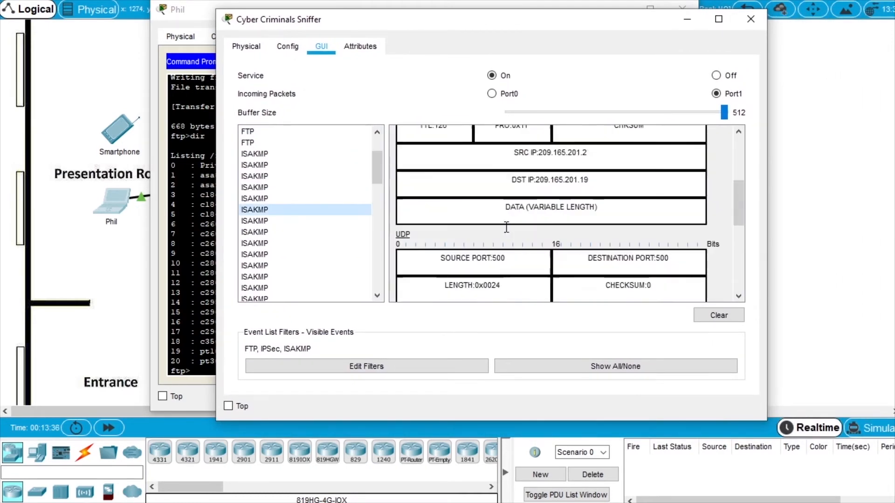
Inspect the headers of several captured ISAKMP packets in the Cyber Criminals Sniffer.
scroll(506, 227, down, 9)
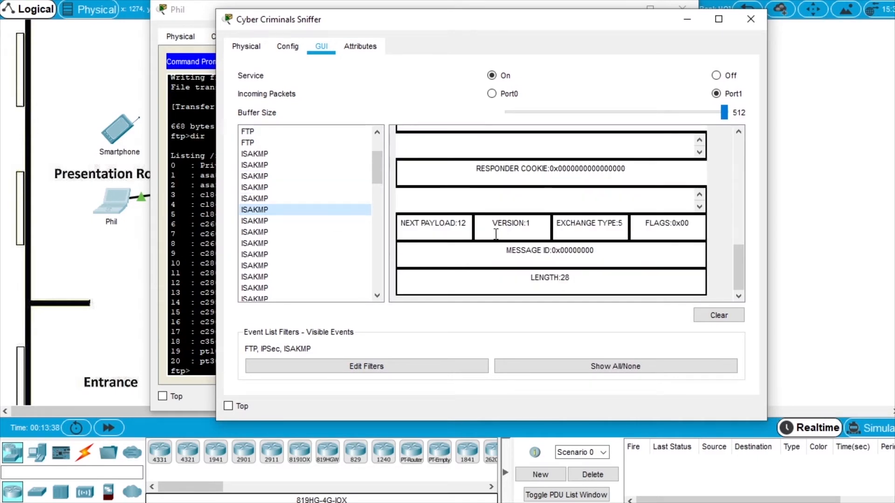
click(280, 177)
scroll(520, 216, down, 9)
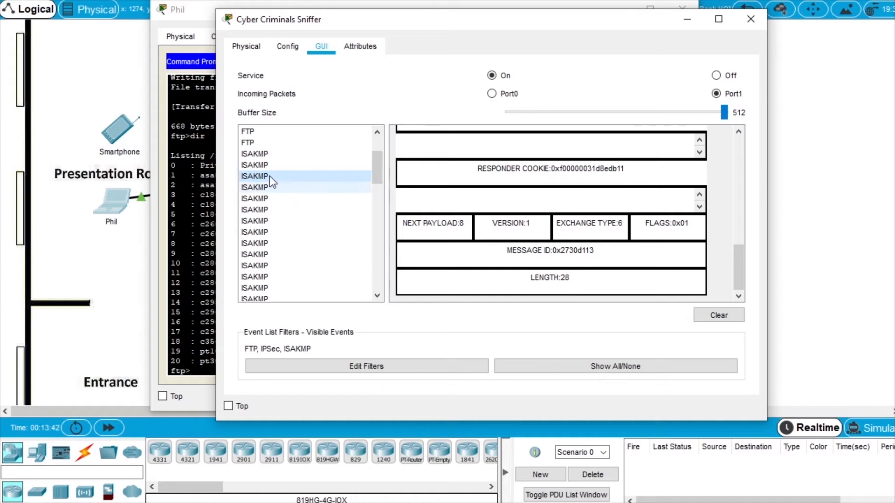
click(270, 164)
scroll(576, 238, down, 8)
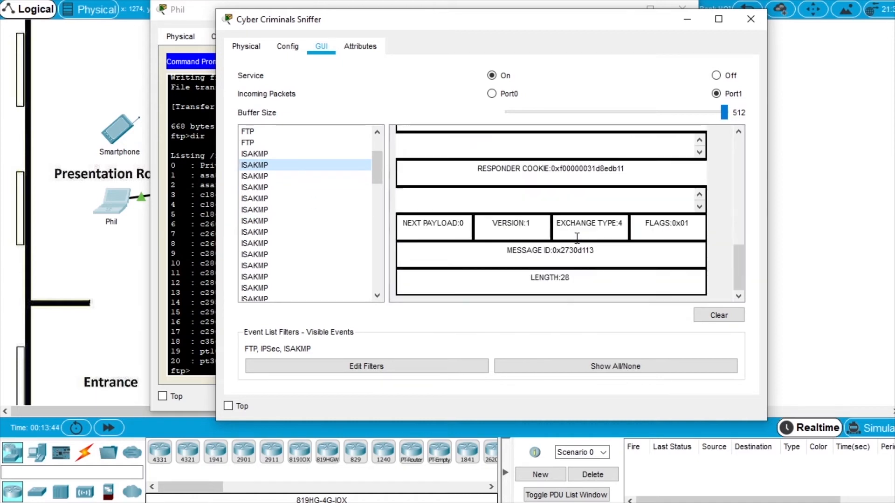
scroll(303, 181, down, 1)
click(324, 180)
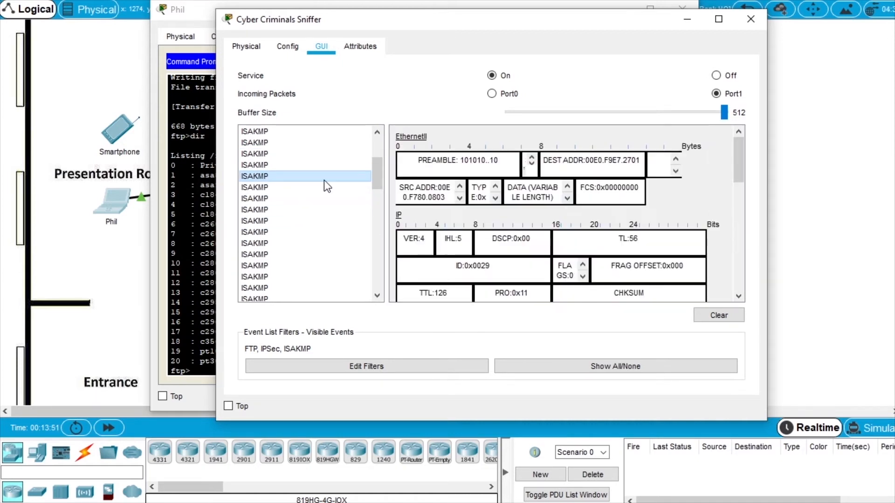
scroll(513, 218, down, 8)
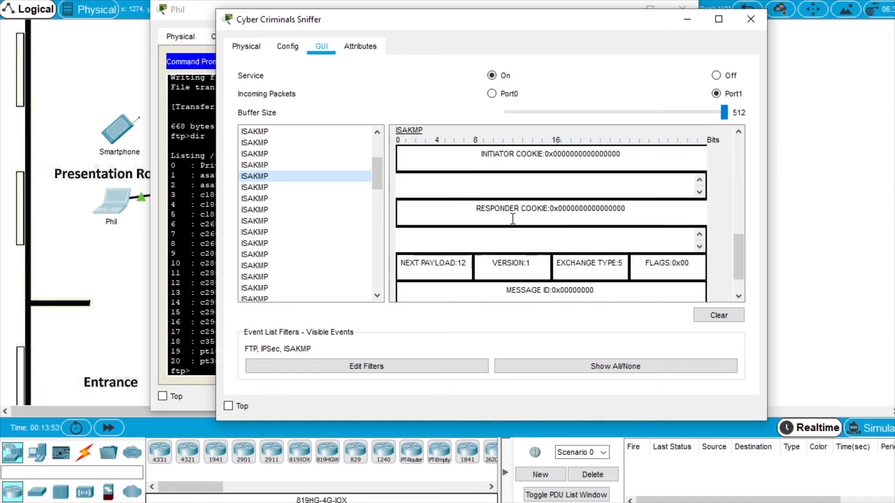
click(282, 209)
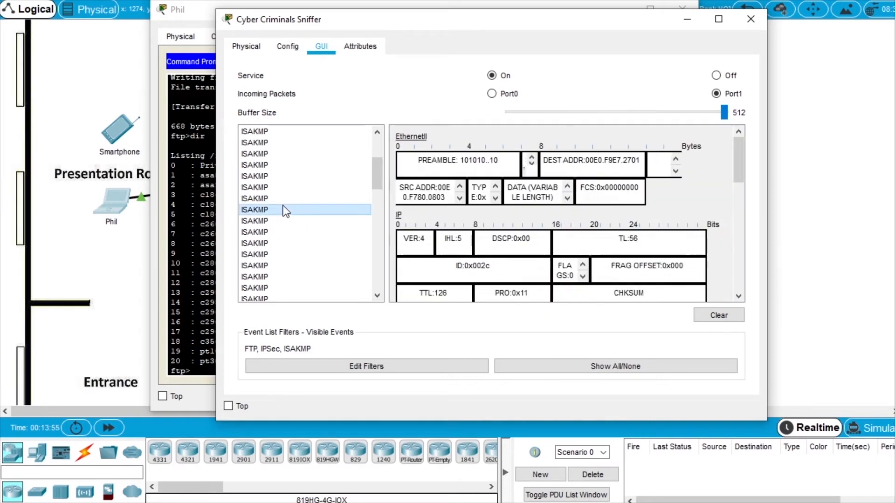
scroll(285, 195, up, 2)
scroll(286, 195, down, 4)
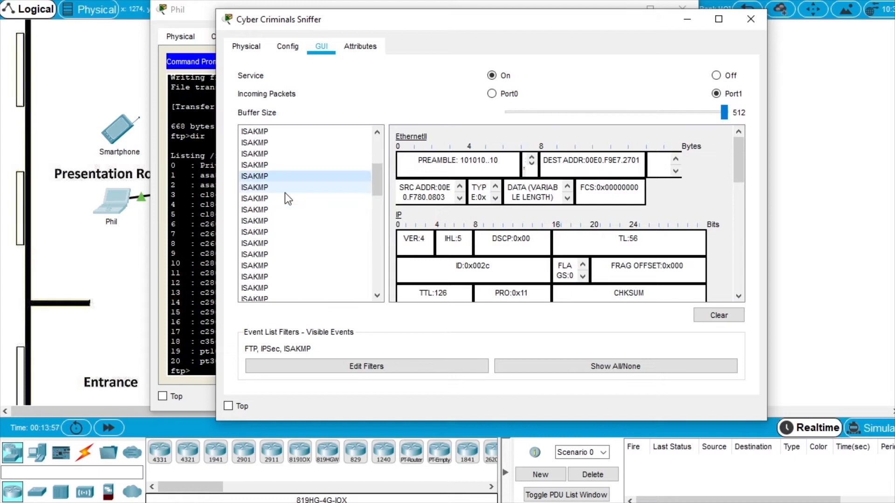
click(281, 198)
Examine further ISAKMP packets, including an earlier one, scrolling through their header details.
scroll(449, 211, down, 8)
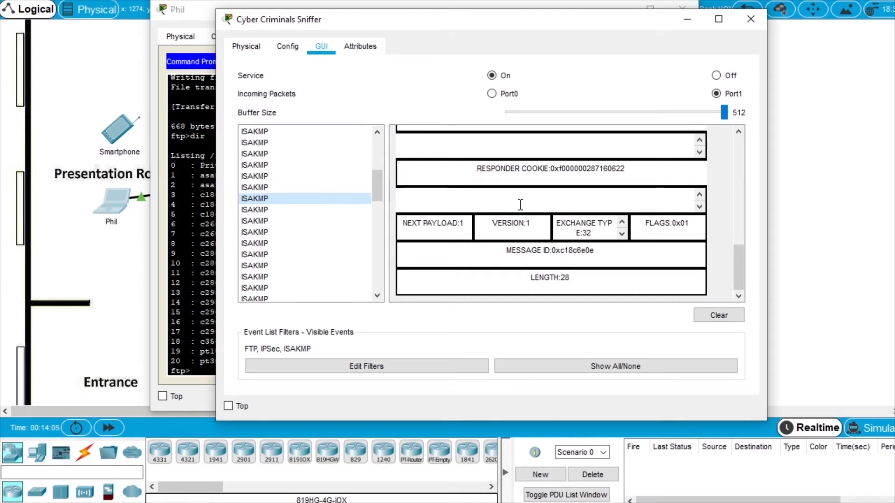
click(281, 243)
scroll(492, 240, down, 8)
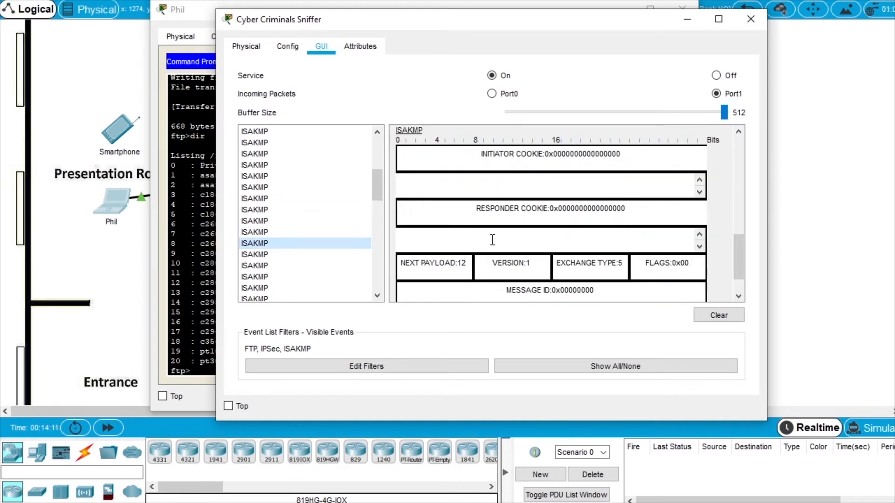
scroll(492, 239, down, 1)
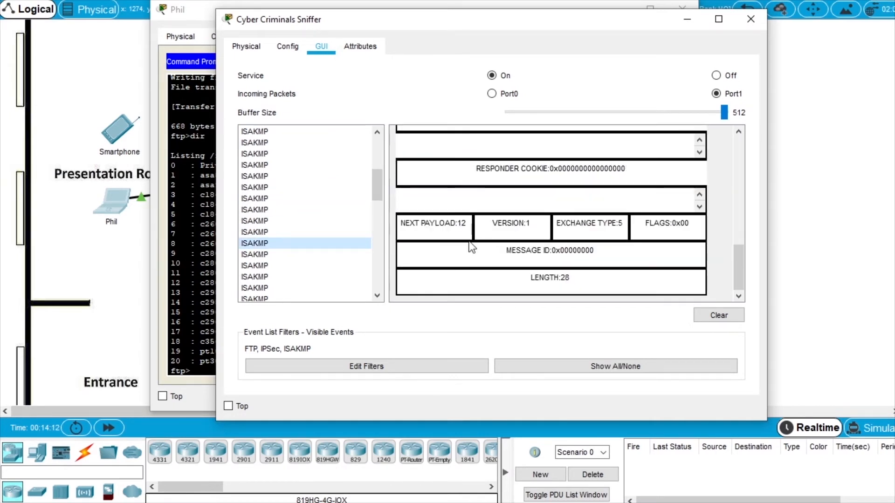
click(279, 205)
scroll(278, 205, down, 1)
scroll(278, 205, down, 3)
scroll(286, 180, up, 3)
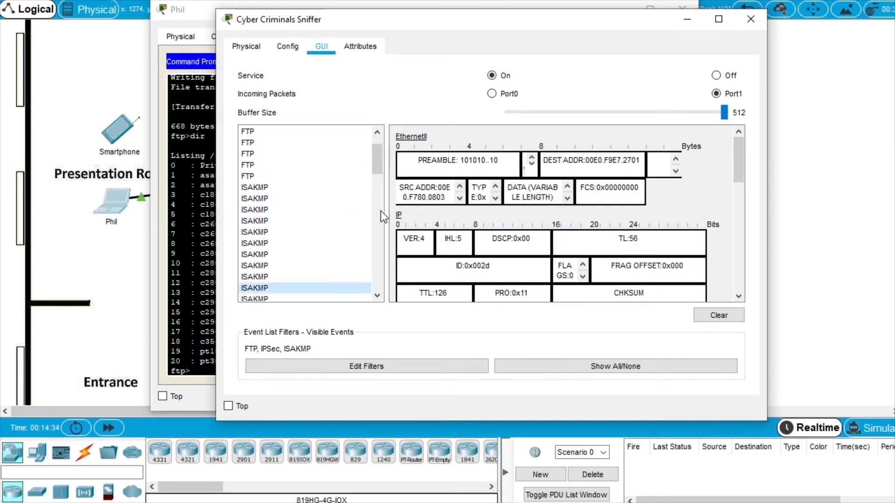
scroll(345, 214, down, 1)
click(345, 210)
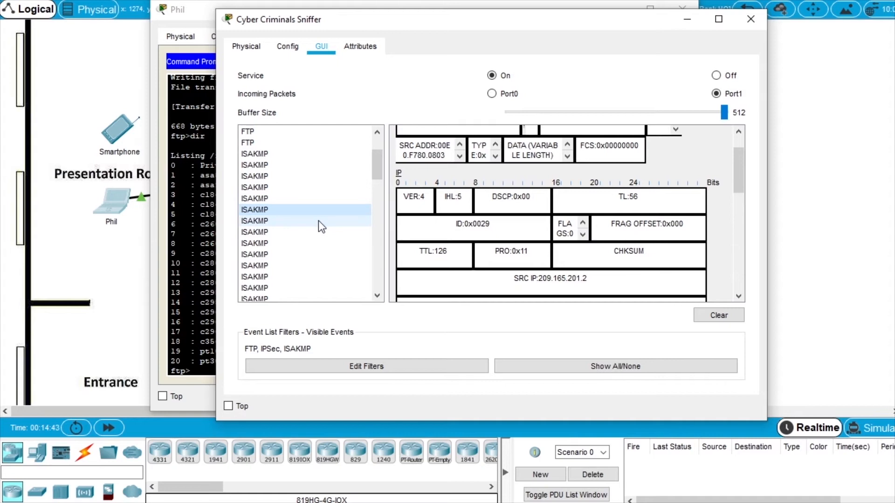
scroll(489, 239, down, 10)
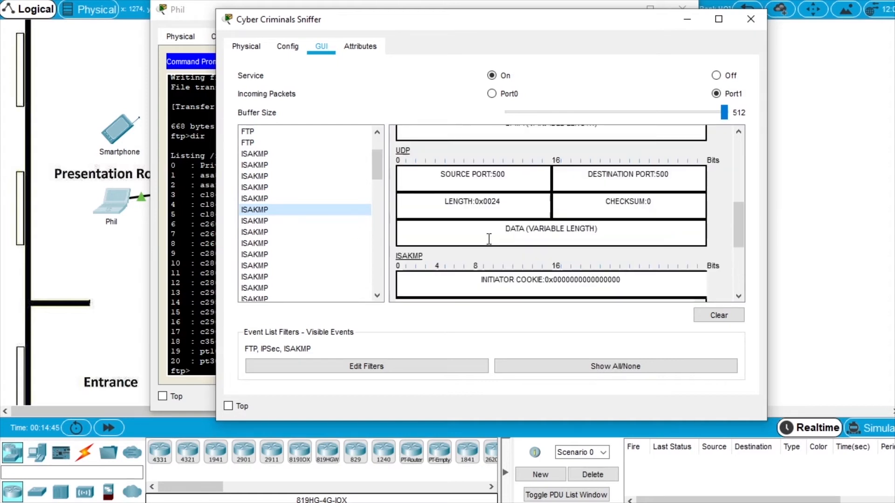
scroll(489, 238, down, 2)
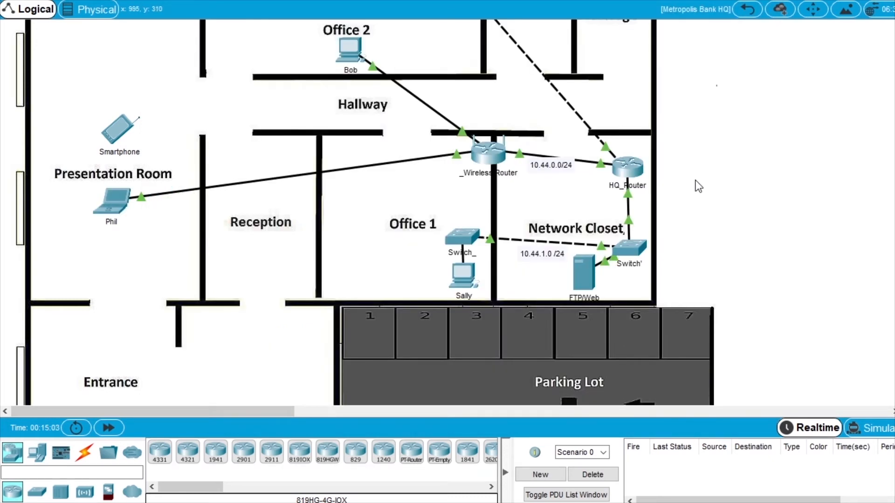
Scroll up over the workspace view.
scroll(697, 184, up, 3)
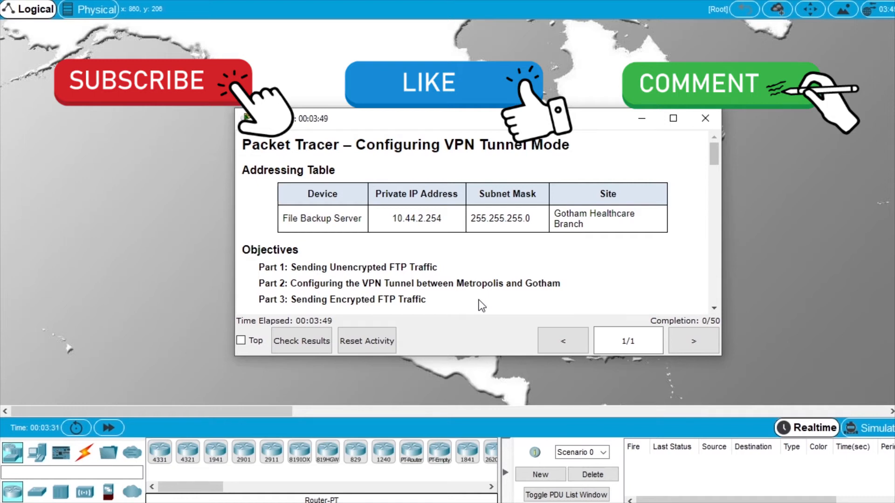
drag(275, 125, 894, 125)
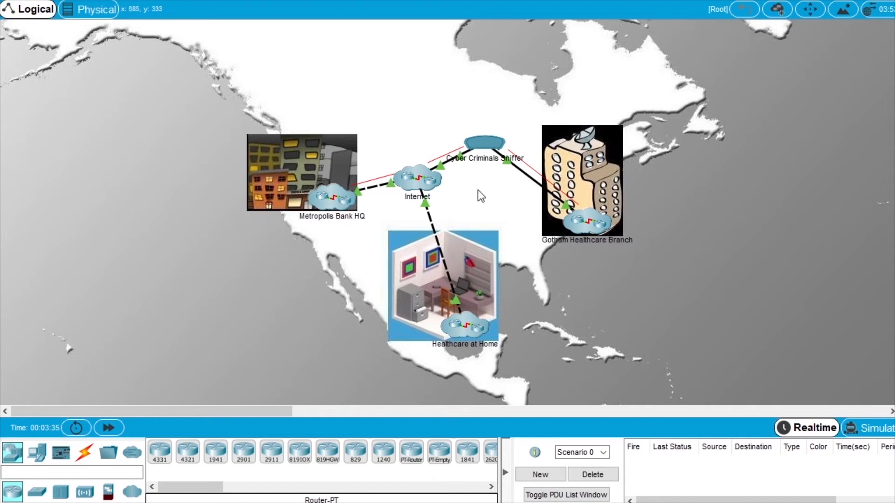
click(485, 146)
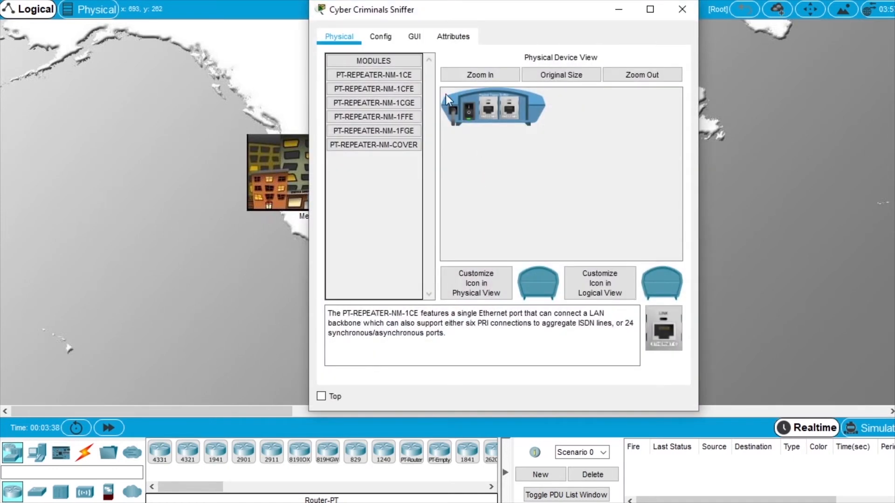
click(415, 37)
drag(310, 143, 141, 142)
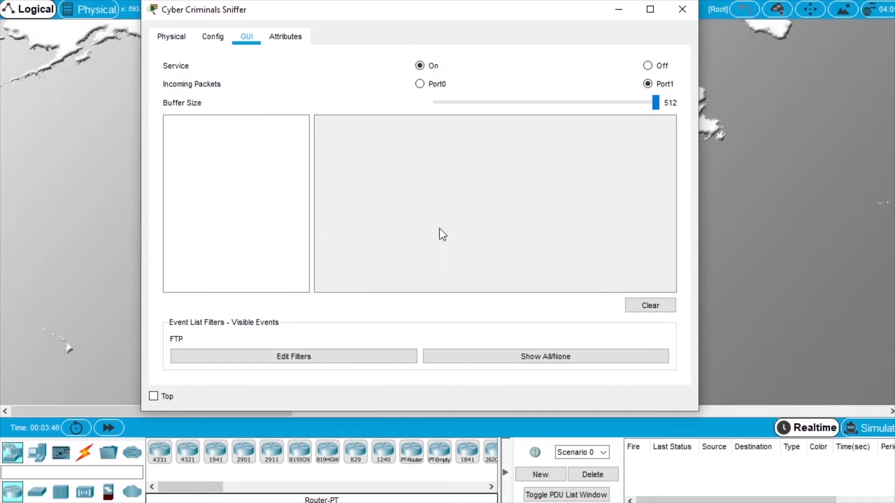
click(667, 307)
drag(269, 19, 302, 49)
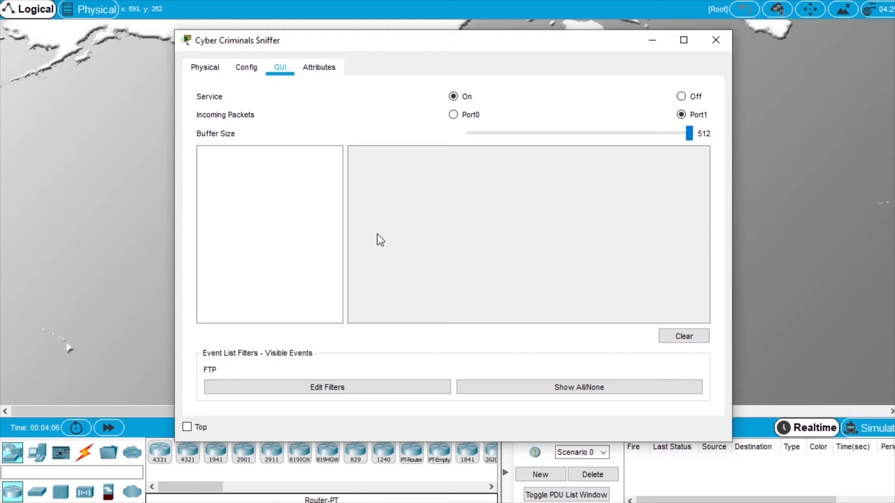
drag(199, 41, 894, 94)
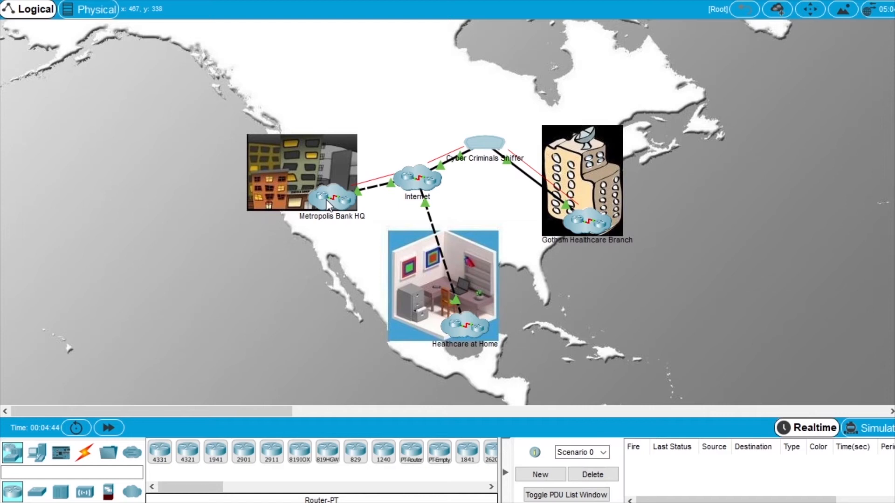
Open the Presentation Room laptop's Command Prompt in Metropolis Bank HQ and run ipconfig.
click(326, 201)
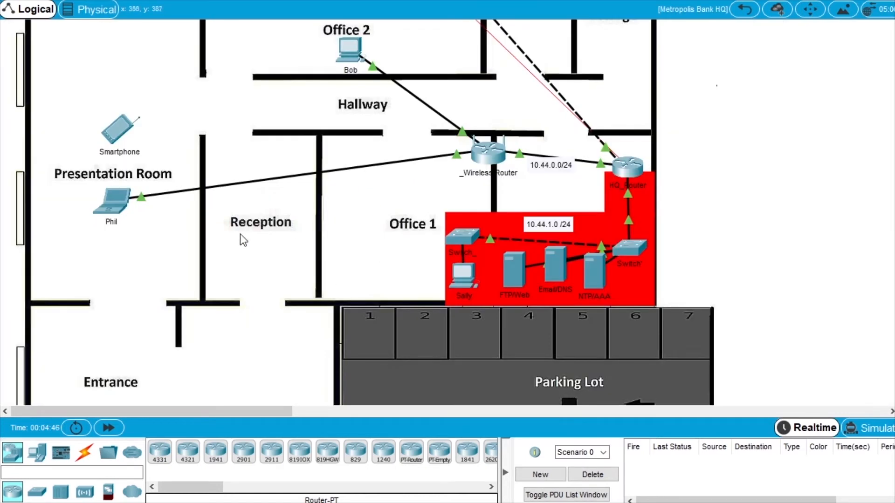
click(115, 208)
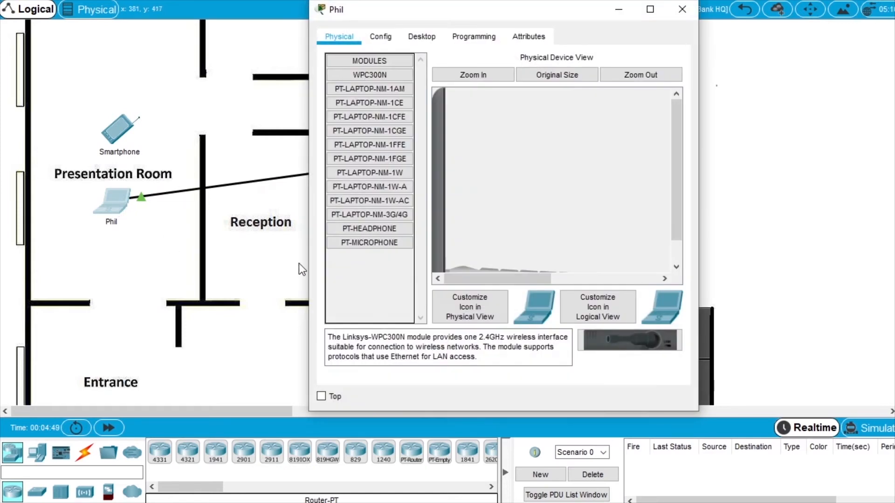
drag(307, 264, 126, 264)
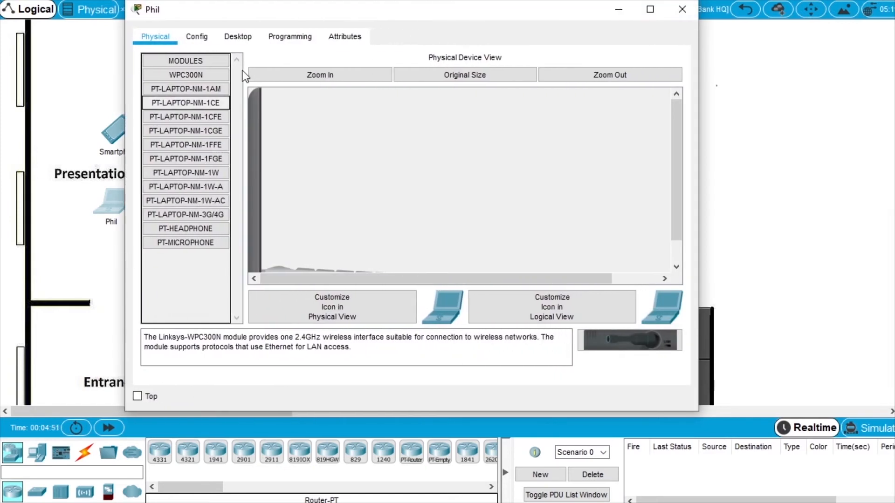
click(242, 40)
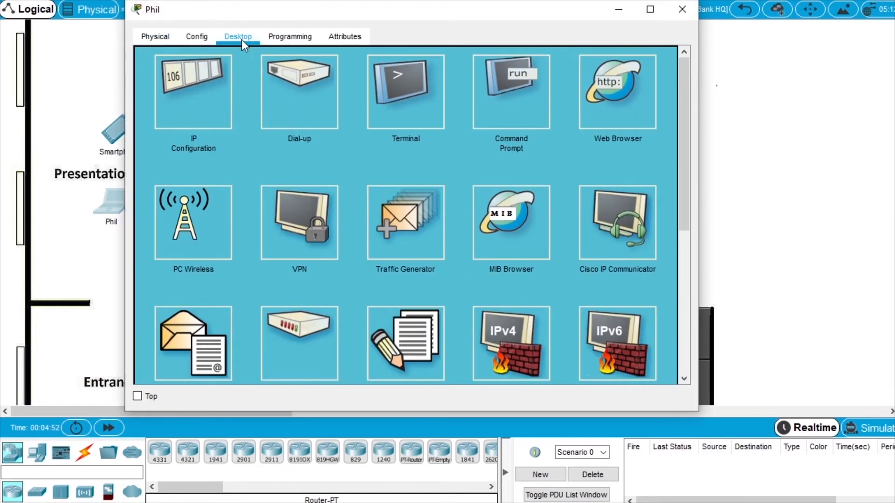
click(508, 113)
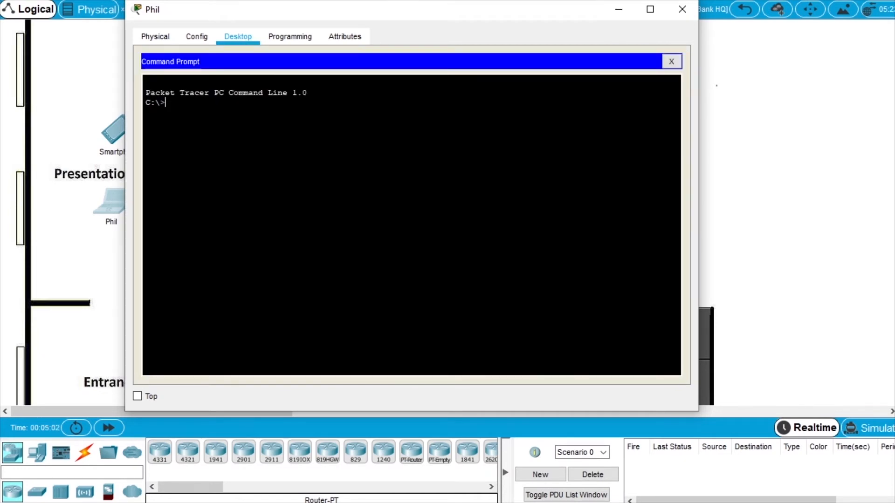
text(ipconfig)
key(Return)
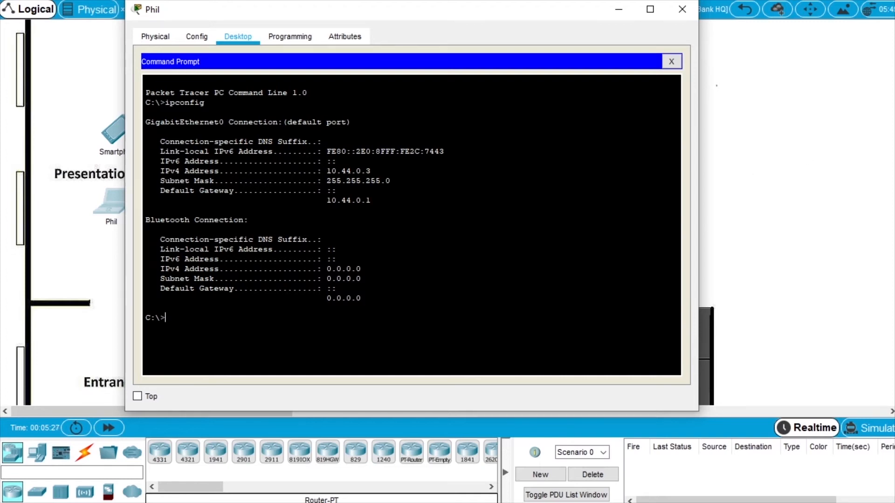
Log the laptop in to the FTP server at 10.44.2.254, then bring the sniffer capture into view.
drag(570, 105, 346, 105)
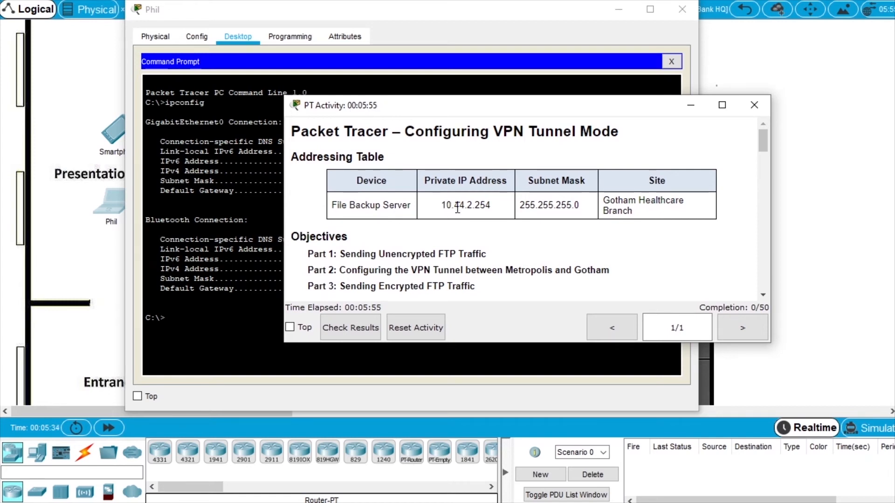
drag(360, 116, 894, 114)
click(248, 220)
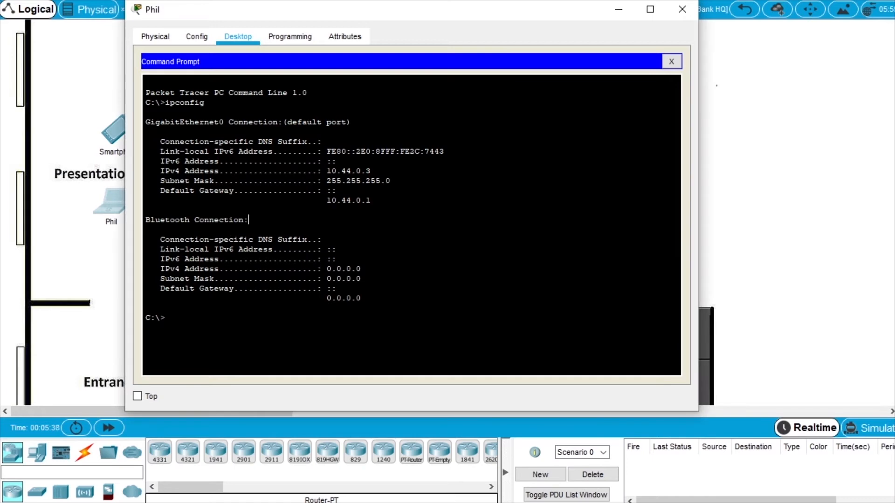
text(ftp 10.44)
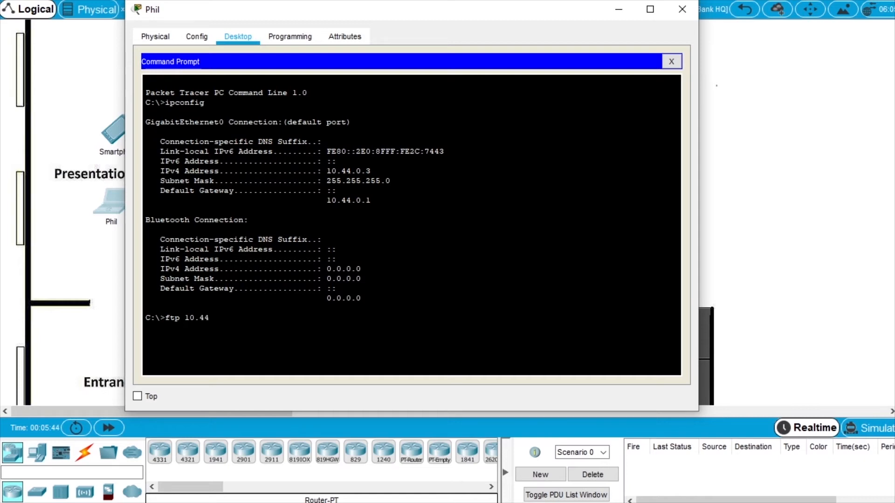
text(.2.254)
key(Return)
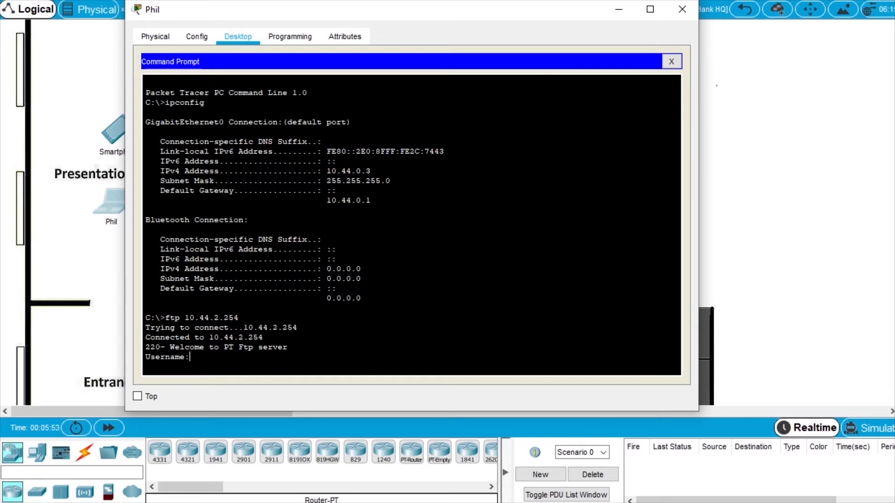
text(cisco)
key(Return)
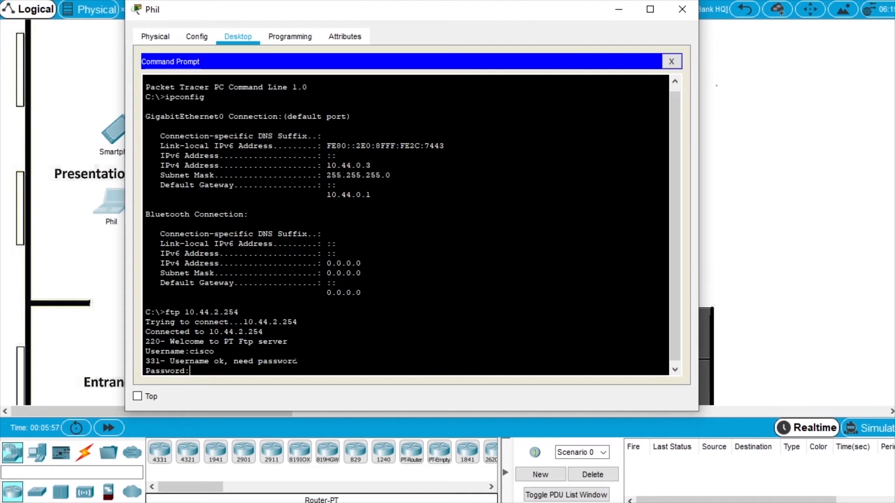
key(Return)
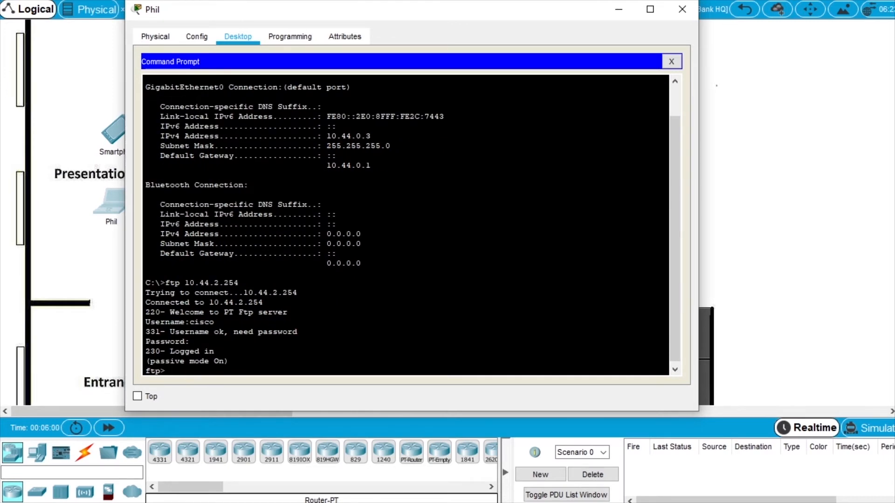
drag(894, 111, 242, 25)
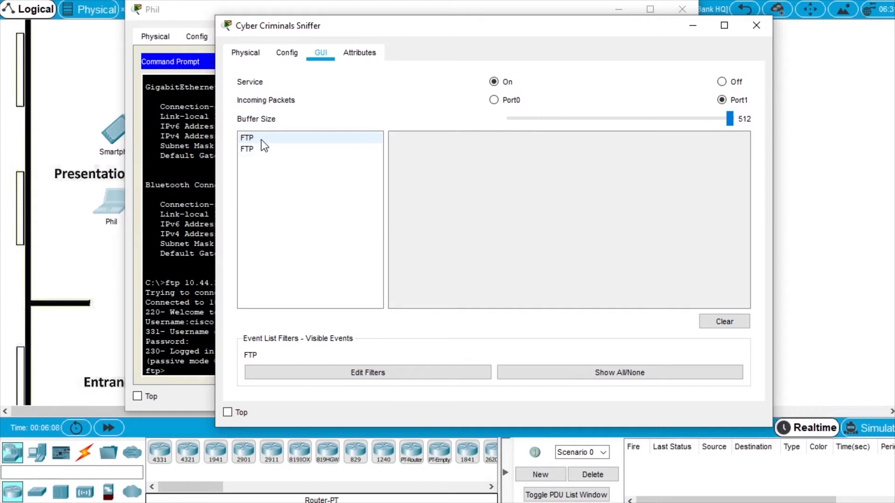
click(280, 141)
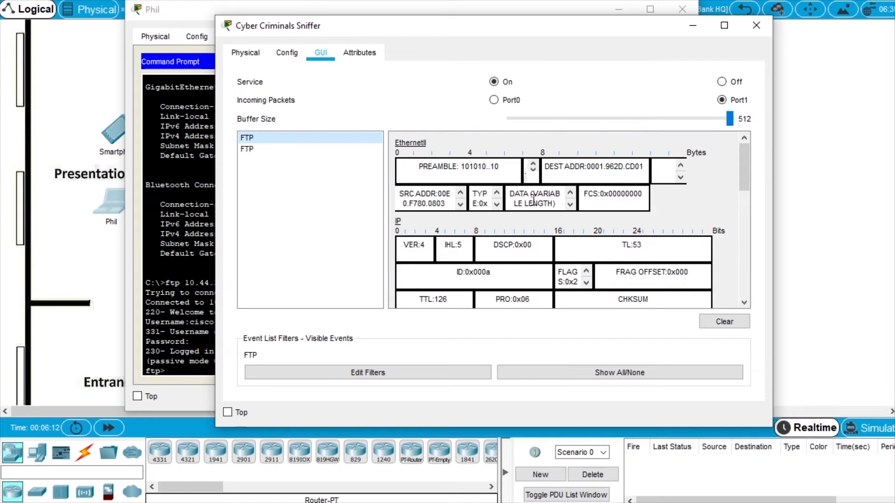
scroll(557, 211, down, 3)
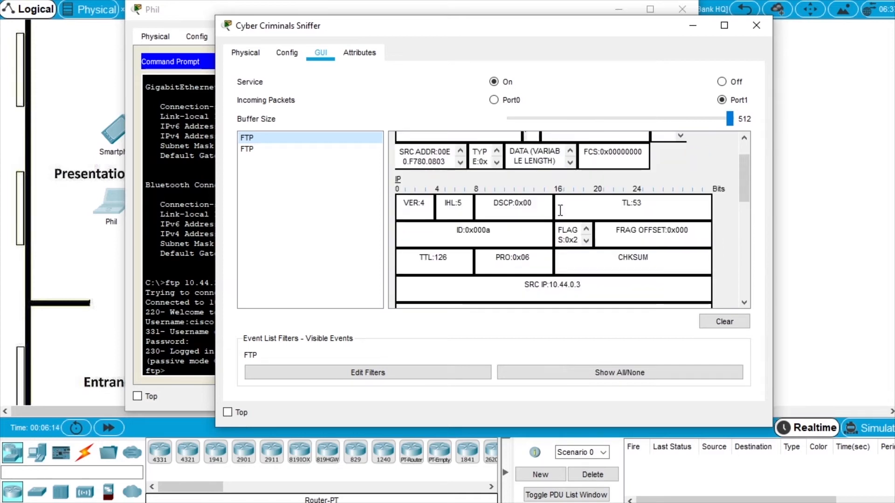
scroll(557, 211, down, 3)
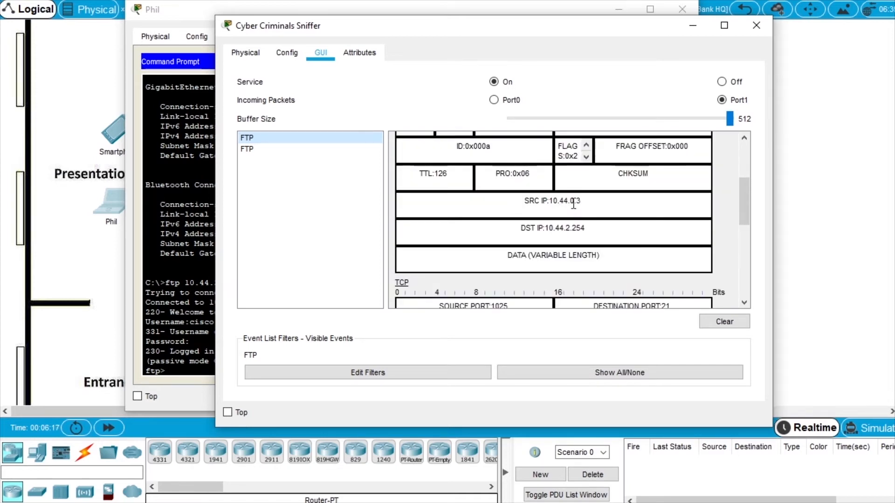
scroll(604, 236, down, 5)
scroll(605, 237, down, 5)
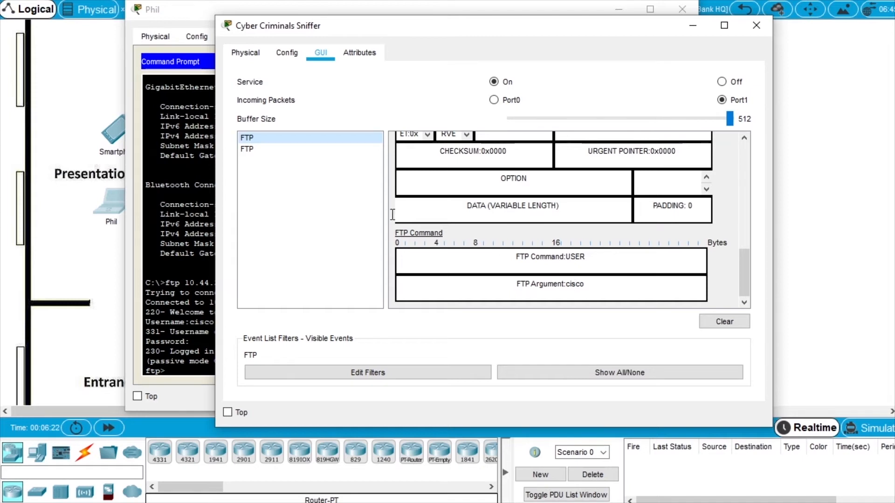
click(247, 150)
scroll(497, 214, down, 10)
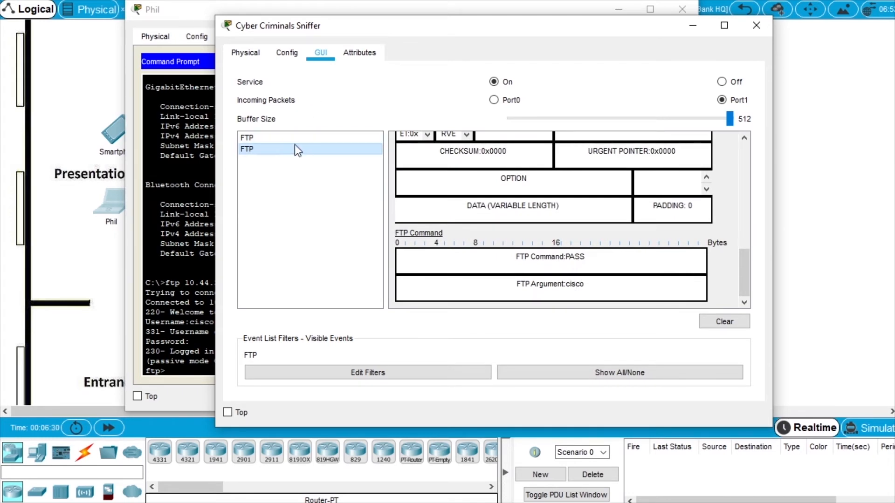
click(281, 139)
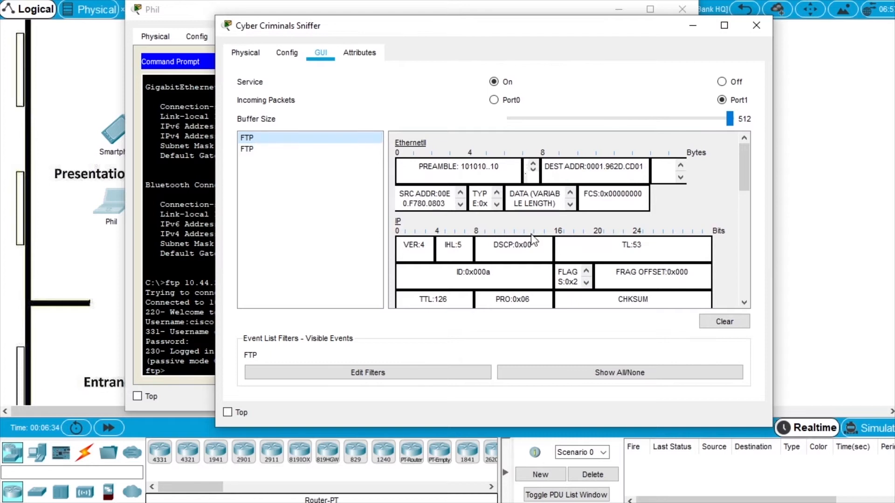
scroll(533, 239, down, 3)
scroll(535, 240, down, 2)
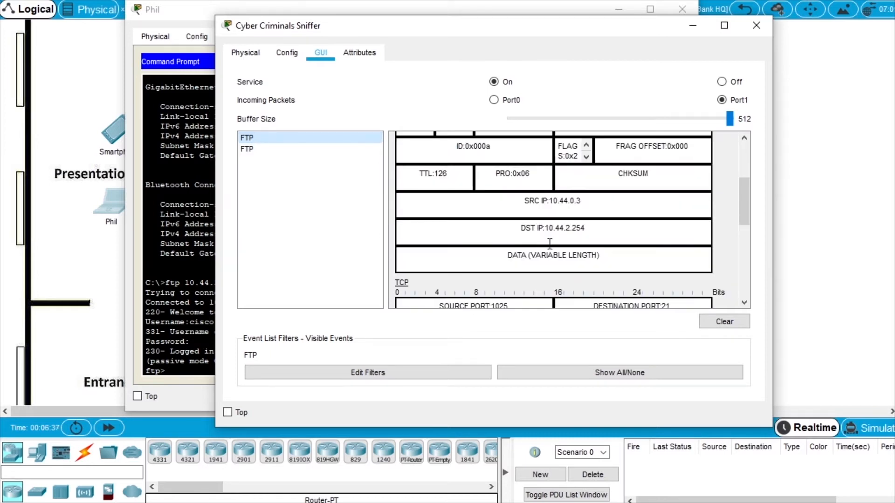
scroll(550, 243, down, 5)
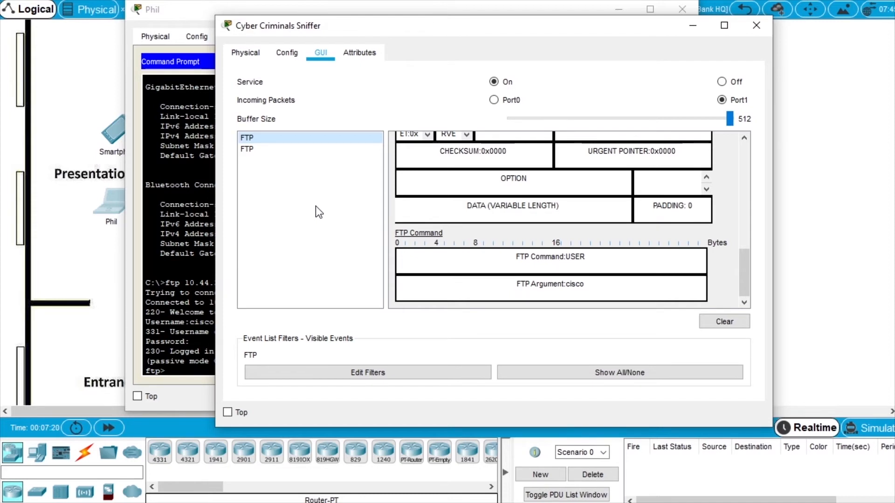
drag(244, 27, 894, 95)
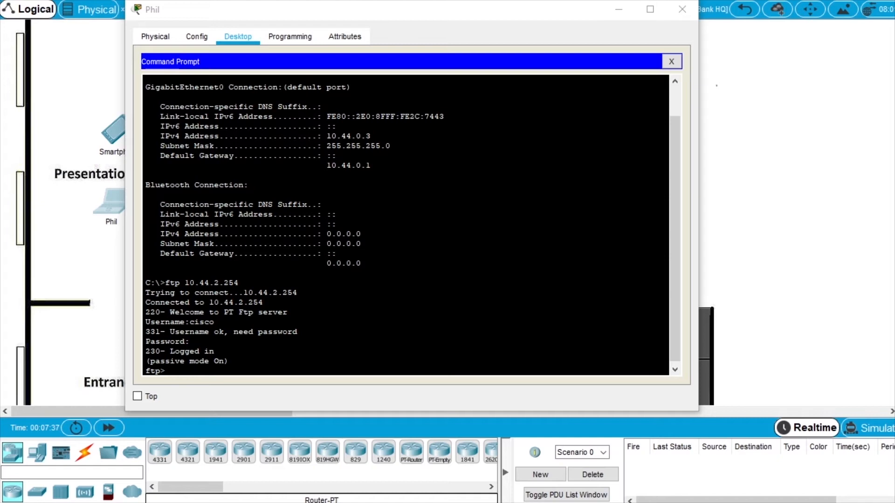
Open HQ_Router's CLI and copy the VPN configuration commands from the activity instructions.
click(679, 14)
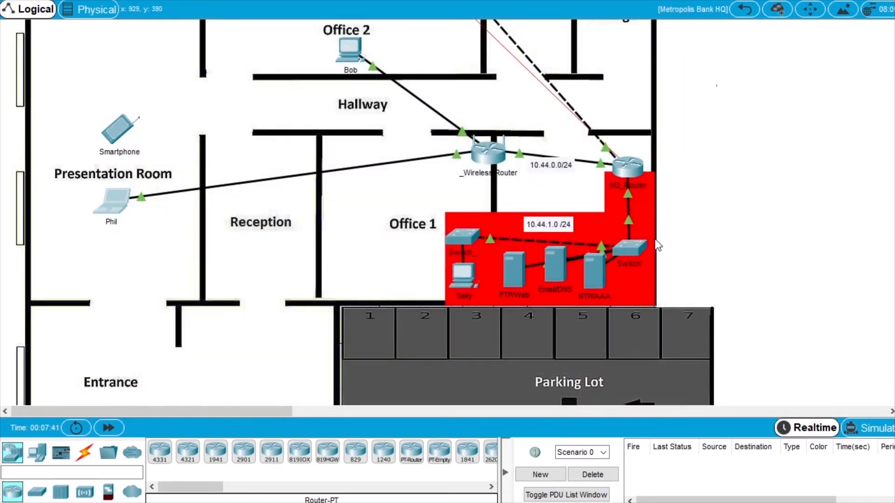
click(629, 168)
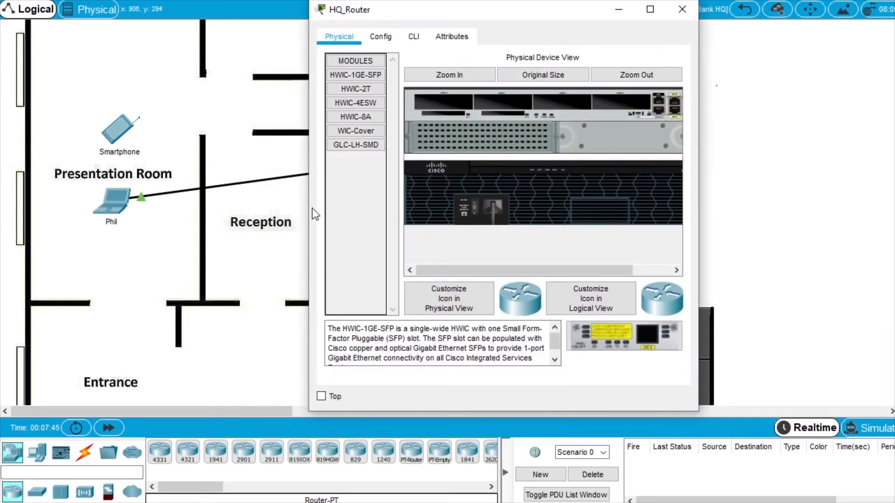
drag(309, 212, 107, 212)
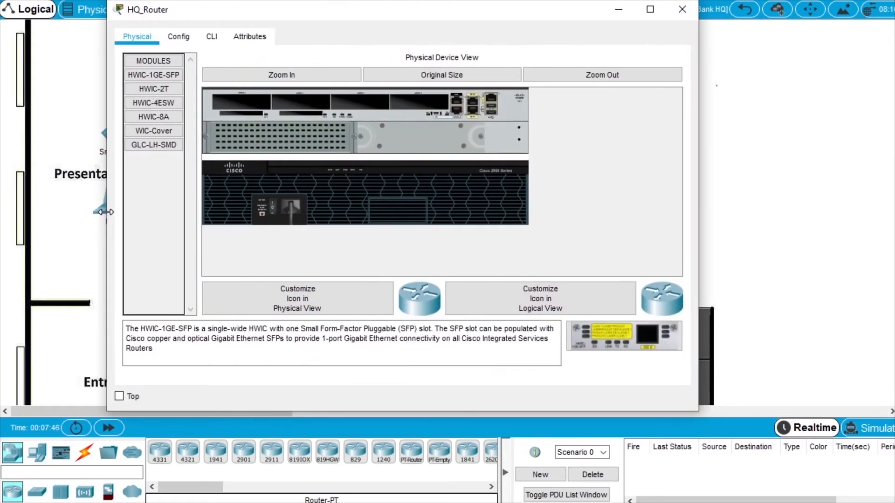
click(212, 41)
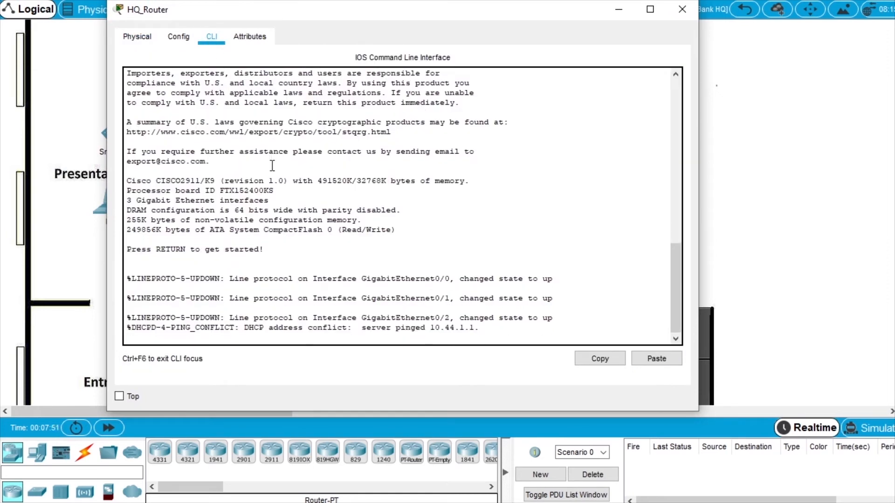
key(Return)
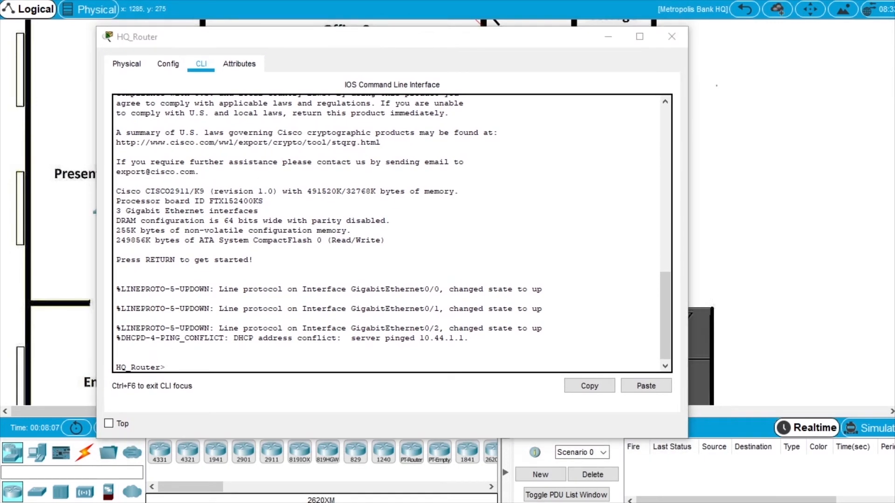
drag(894, 116, 315, 115)
drag(308, 176, 391, 218)
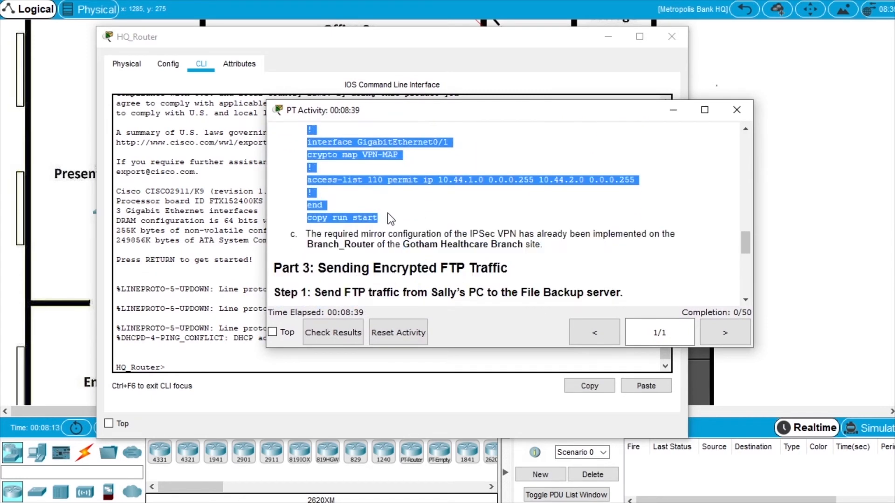
scroll(388, 214, up, 1)
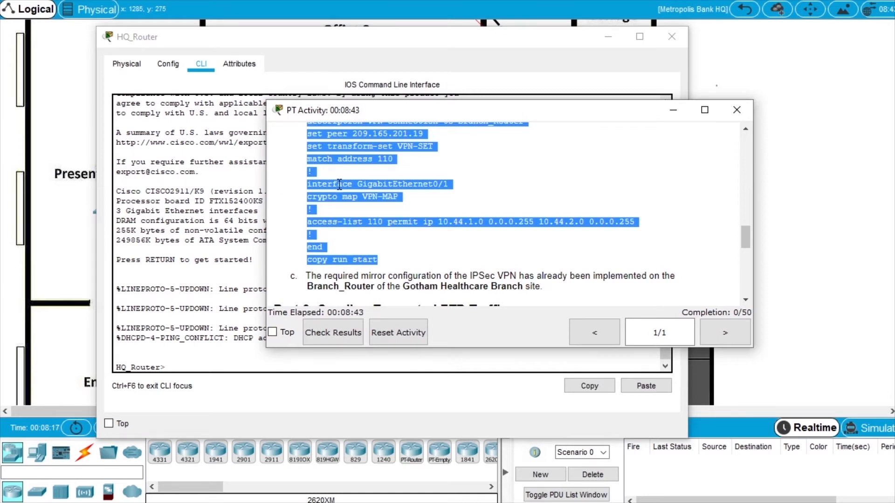
drag(291, 115, 894, 135)
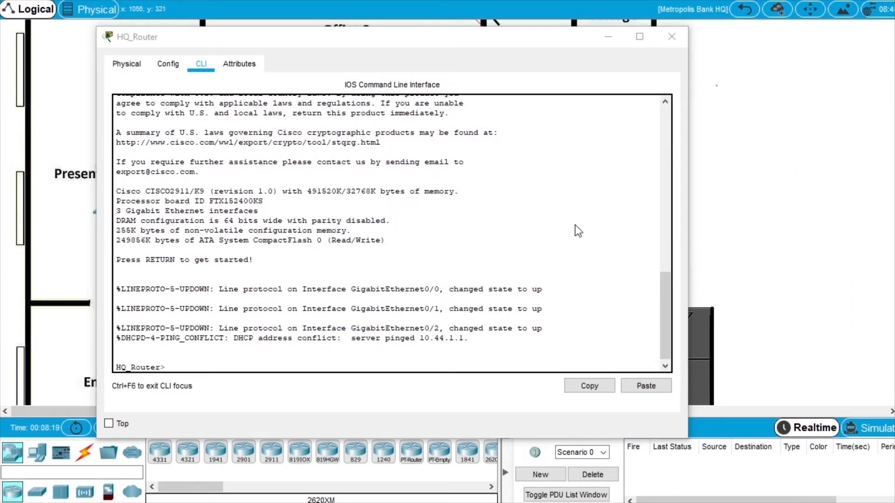
Paste the crypto map VPN-MAP and access-list 110 commands into HQ_Router, then close its window.
click(301, 364)
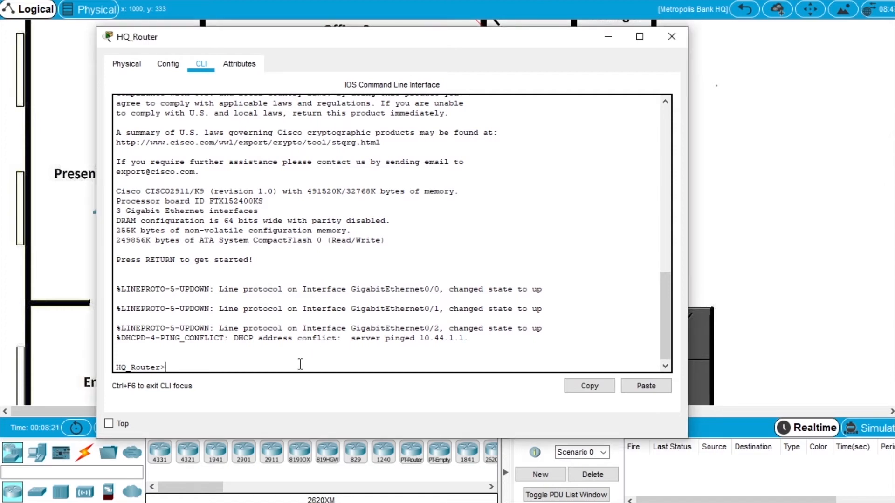
right_click(300, 364)
click(337, 386)
scroll(322, 296, up, 4)
scroll(298, 255, down, 1)
scroll(298, 254, up, 3)
scroll(286, 187, down, 6)
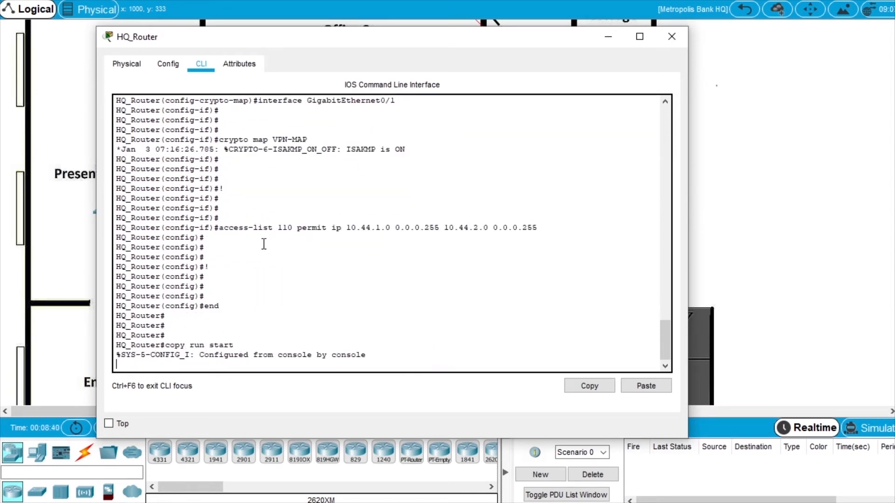
drag(293, 38, 353, 42)
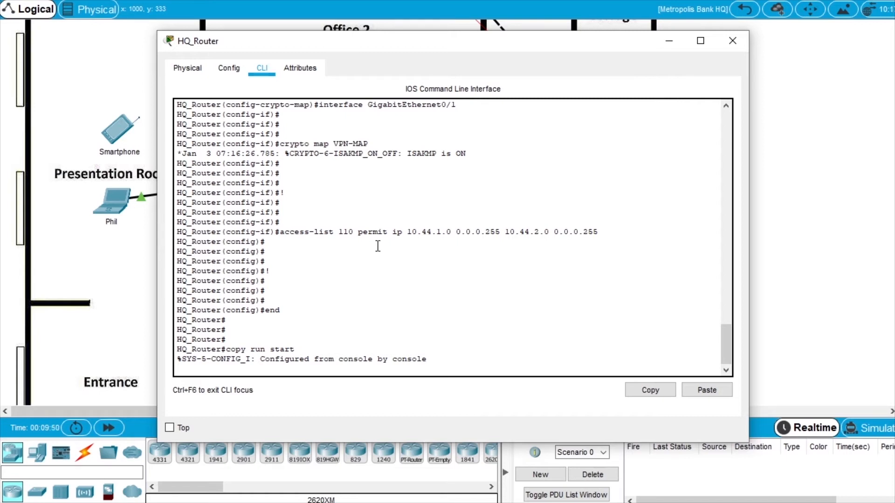
click(731, 44)
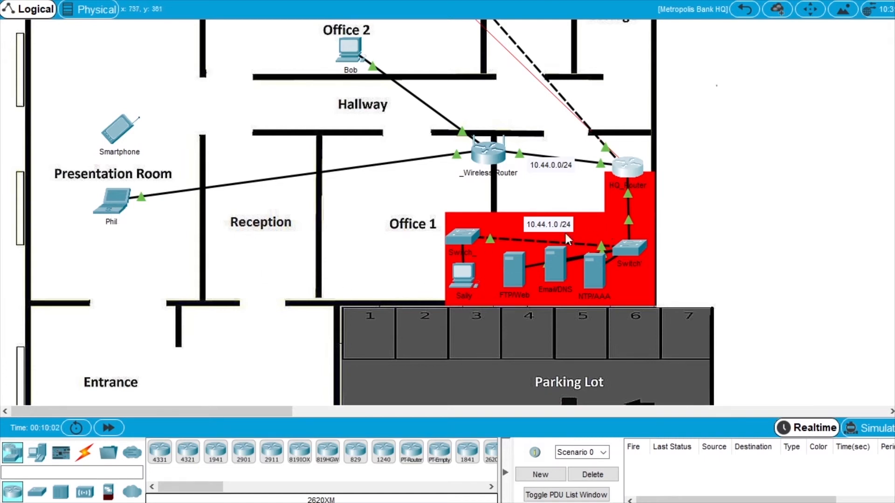
Run ipconfig in Sally's Command Prompt, showing her 10.44.1.2 address.
click(467, 280)
drag(307, 228, 109, 225)
click(222, 37)
drag(254, 5, 279, 40)
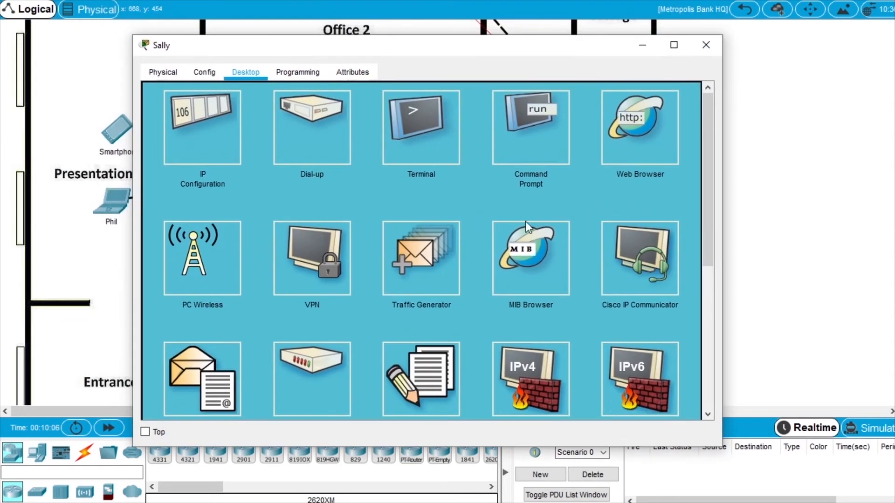
click(537, 152)
text(ip)
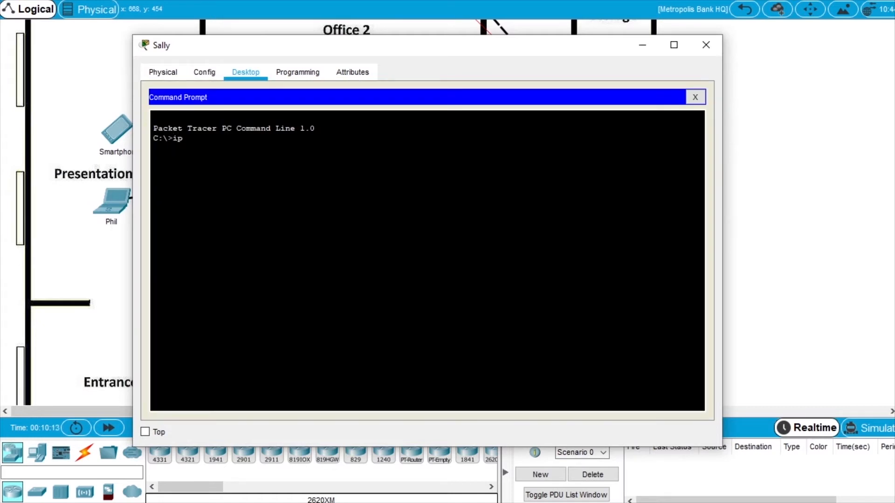
text(config)
key(Return)
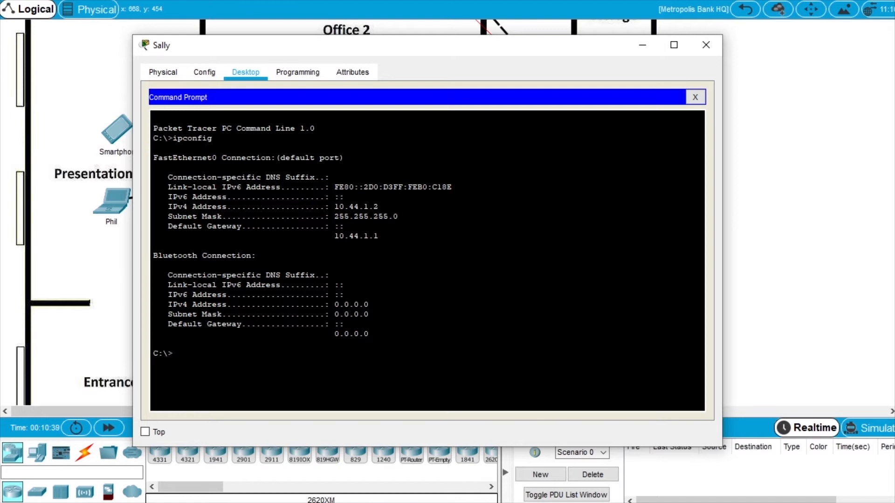
Try FTP to 10.44.2.254, which times out, then ping it with 75% loss.
text(ftp 10.44.2.254)
key(Return)
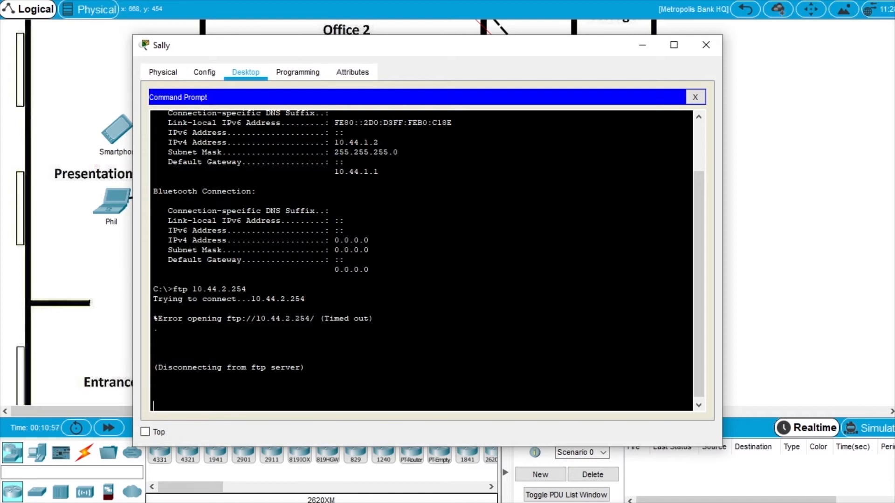
text(ping 10.44)
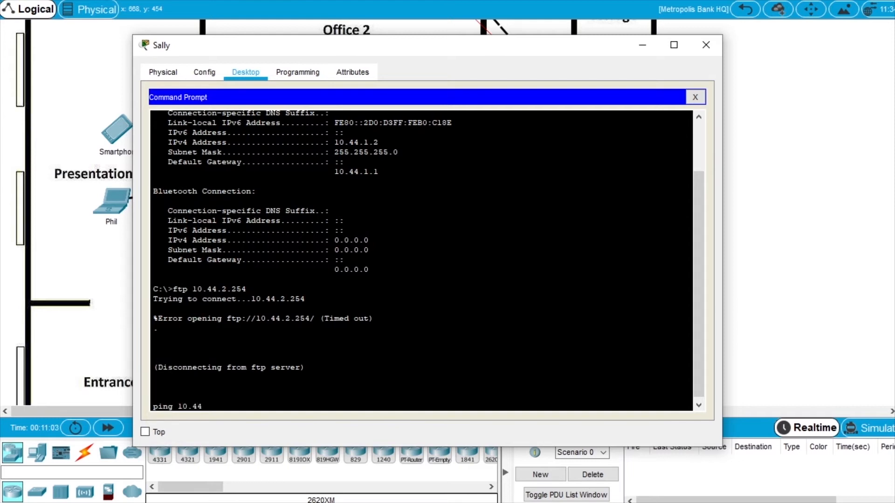
text(.2.254)
key(Return)
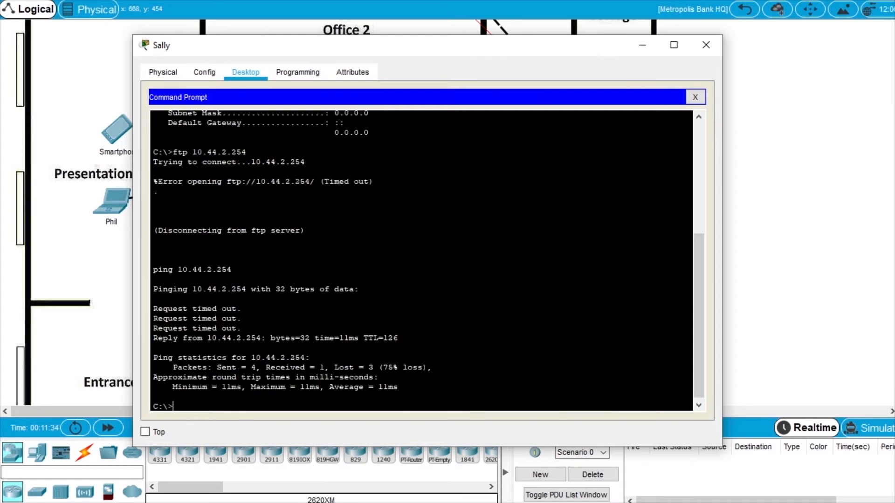
Rerun Sally's ping to 10.44.2.254, then reconnect and log in to its FTP server.
key(Up)
key(Return)
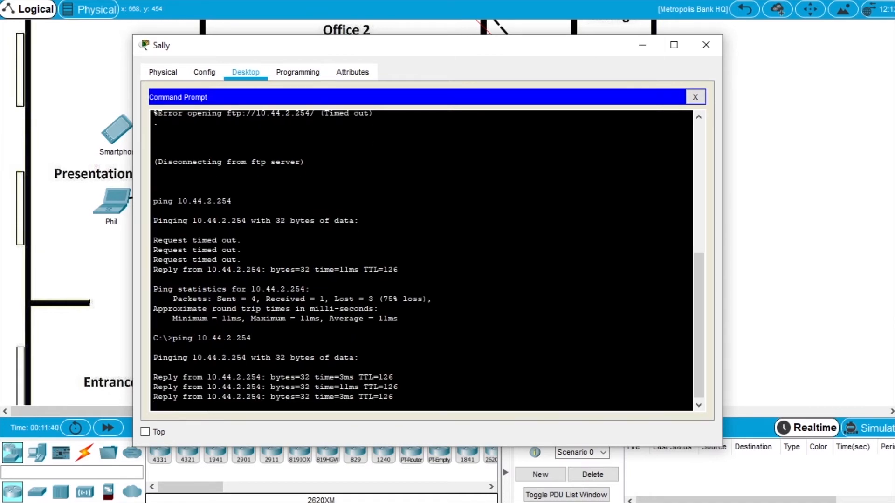
key(Up)
key(Up)
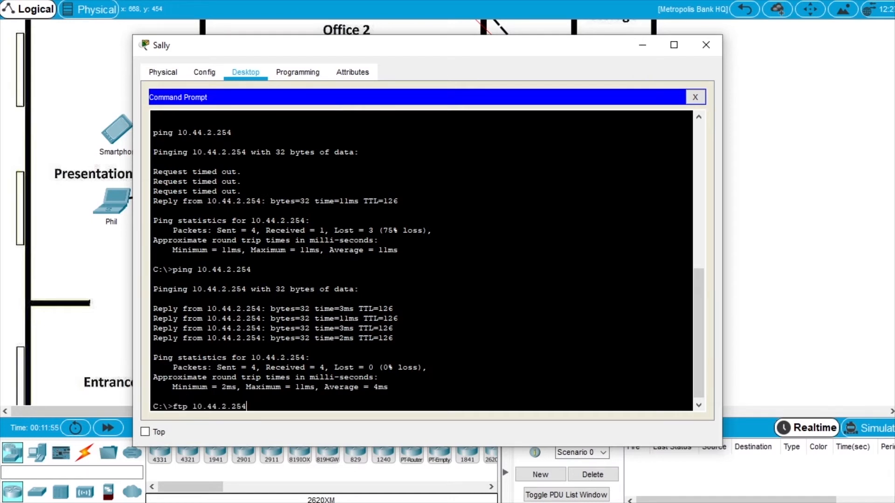
key(Return)
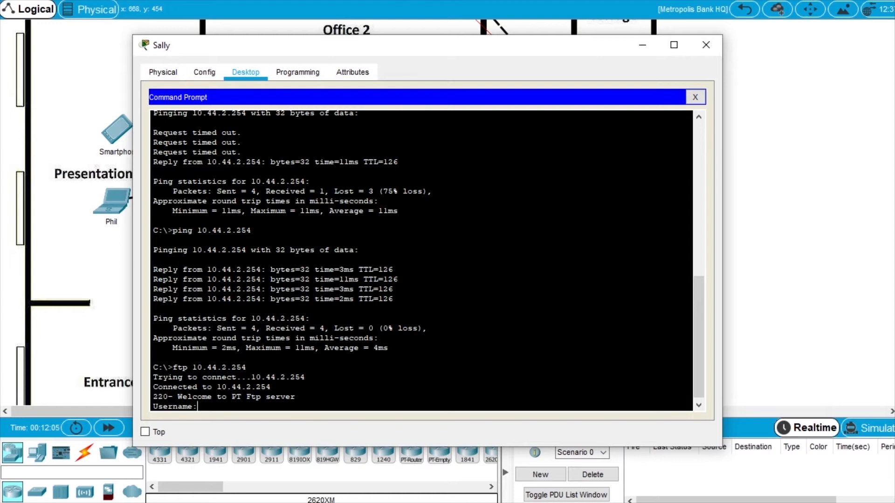
text(cisco)
key(Return)
text(cisco)
key(Return)
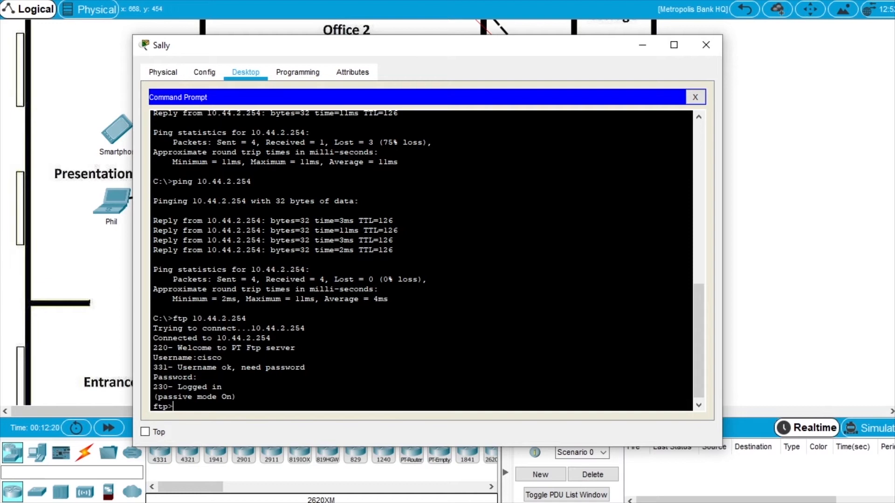
Upload FTPupload.txt with put and list the FTP directory to confirm it.
text(put FTPupload.txt)
key(Return)
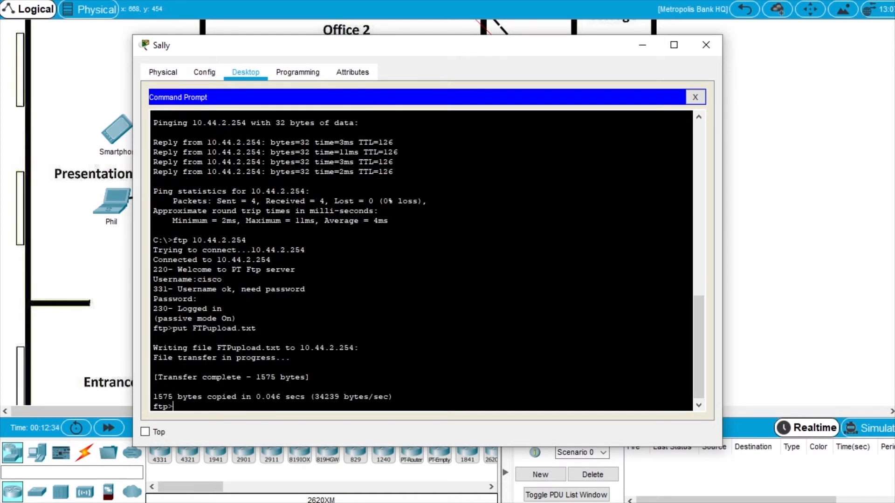
text(dir)
key(Return)
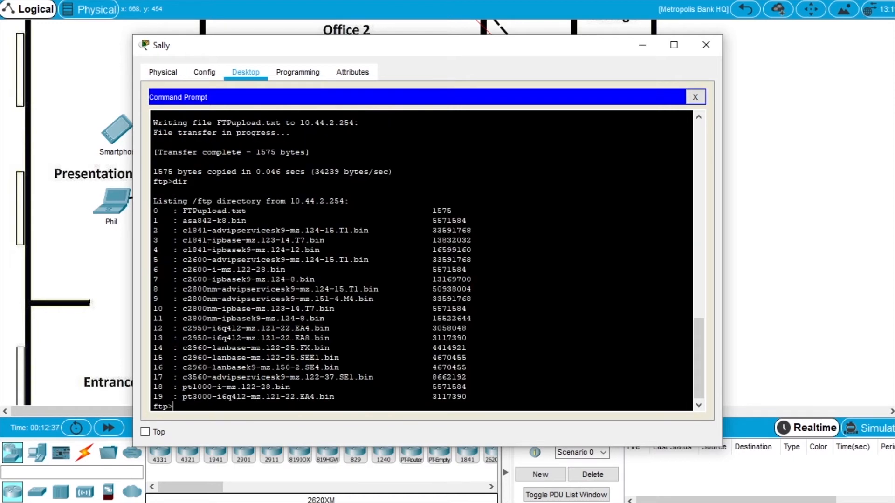
drag(251, 211, 182, 211)
click(285, 211)
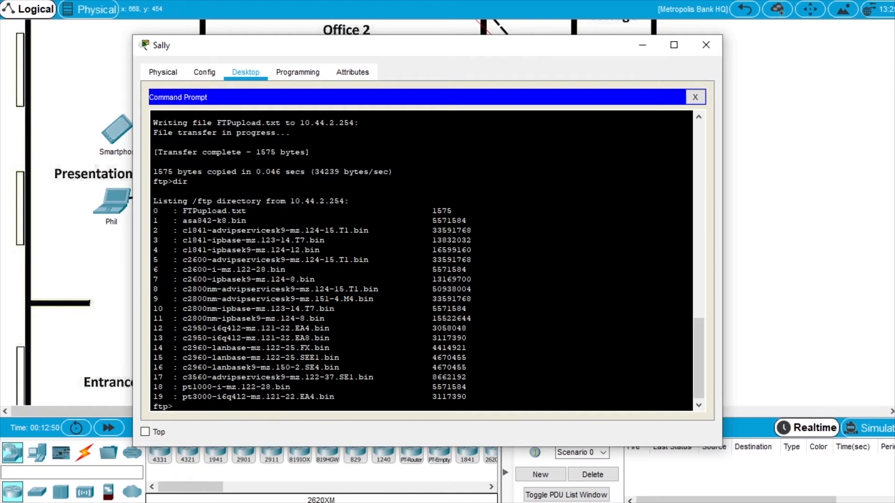
Move the Cyber Criminals Sniffer over Sally's window, inspect the captured FTP packet headers, then close it.
drag(894, 68, 202, 66)
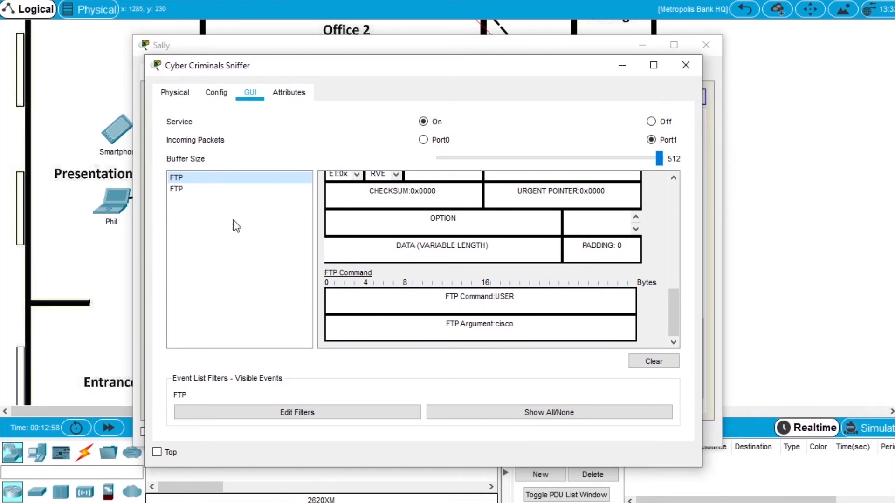
drag(214, 69, 213, 51)
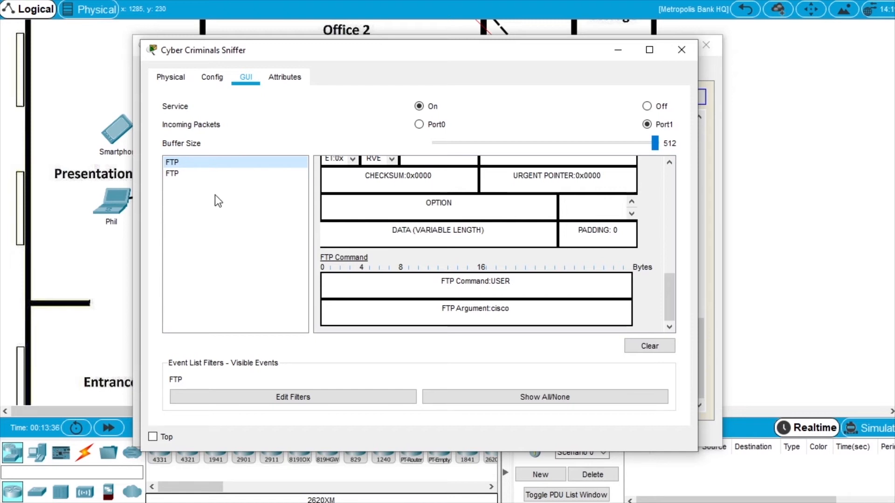
scroll(442, 234, up, 6)
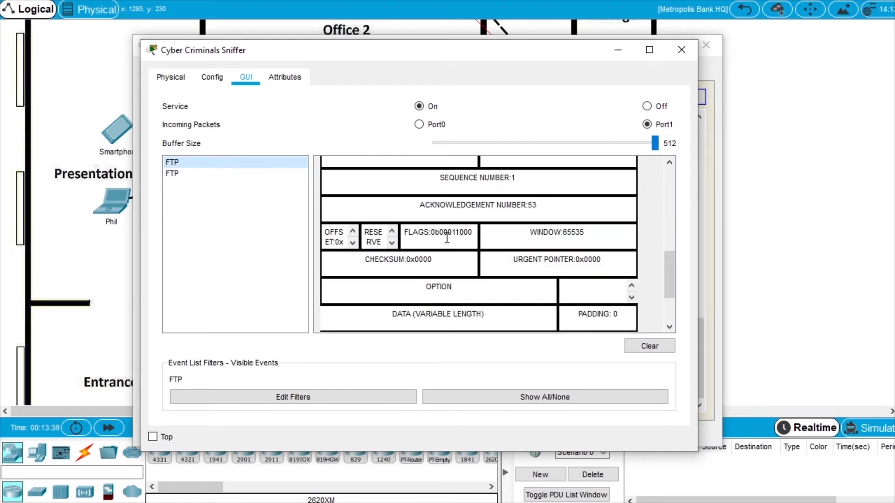
scroll(446, 238, down, 5)
scroll(447, 239, down, 1)
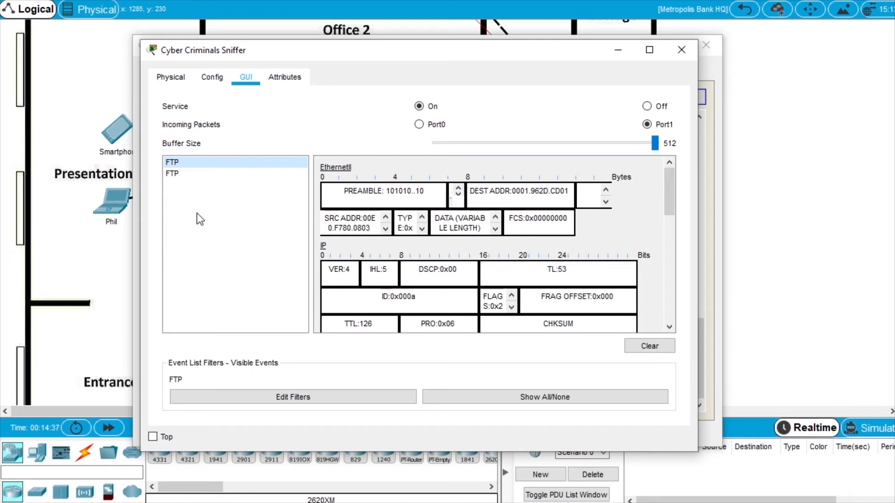
click(683, 51)
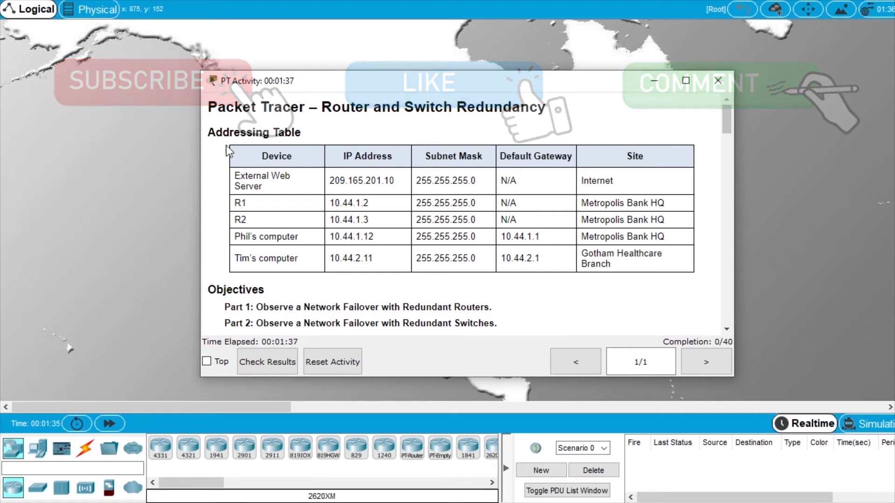
Move the activity instructions off screen to reveal the world map network.
drag(237, 86, 894, 93)
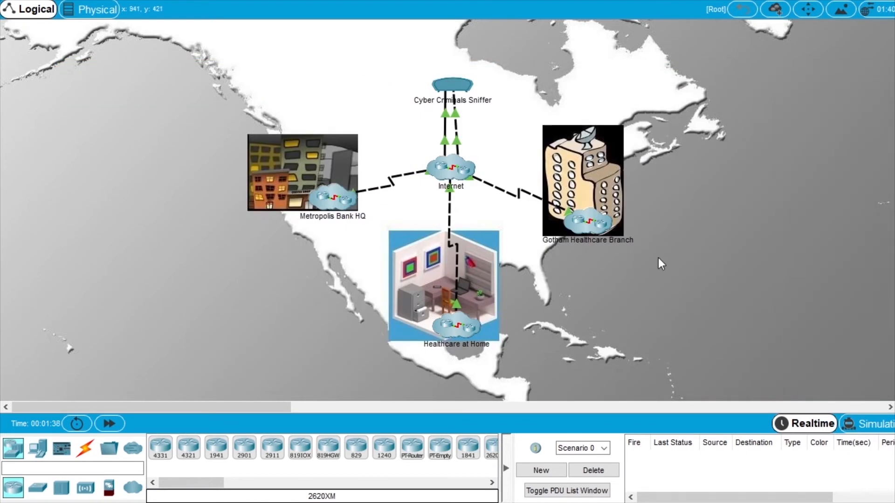
Open Phil's command prompt in Metropolis Bank HQ and ping 209.165.201.10.
double_click(328, 200)
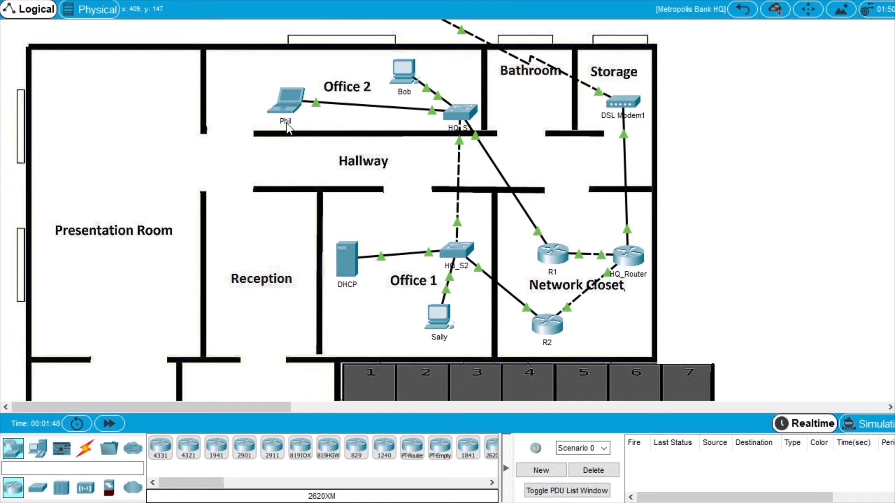
click(289, 108)
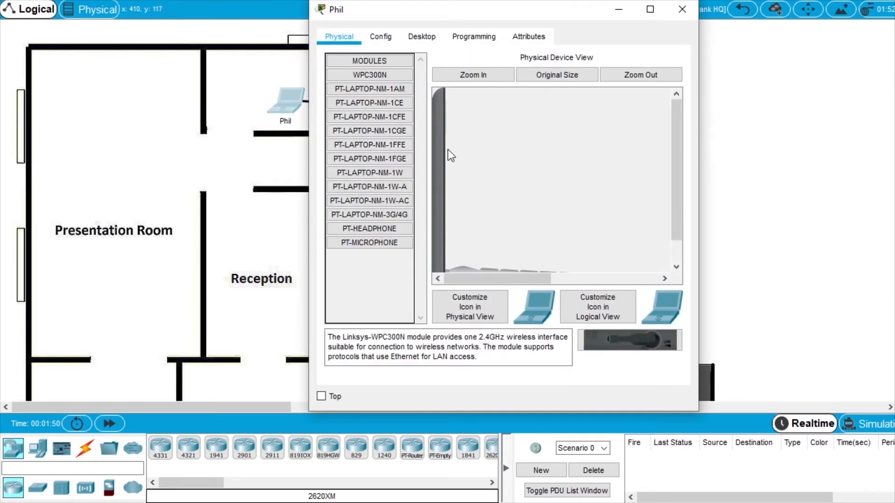
click(422, 39)
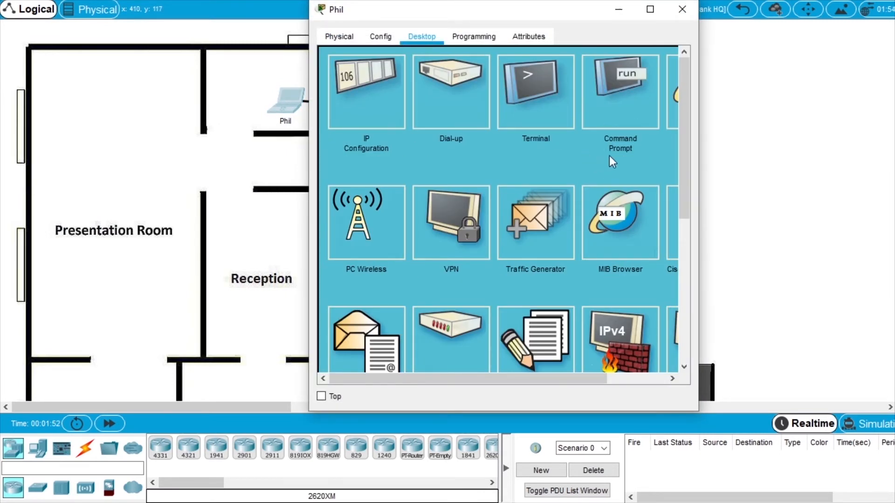
click(624, 105)
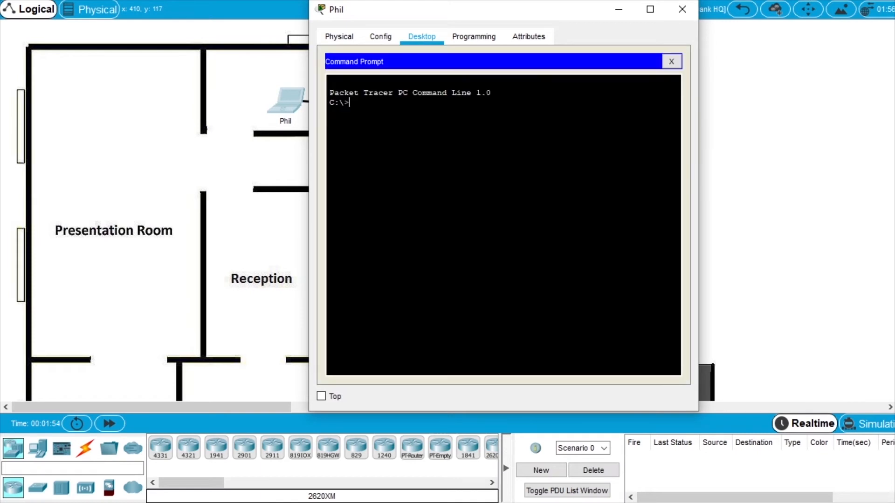
drag(564, 10, 414, 28)
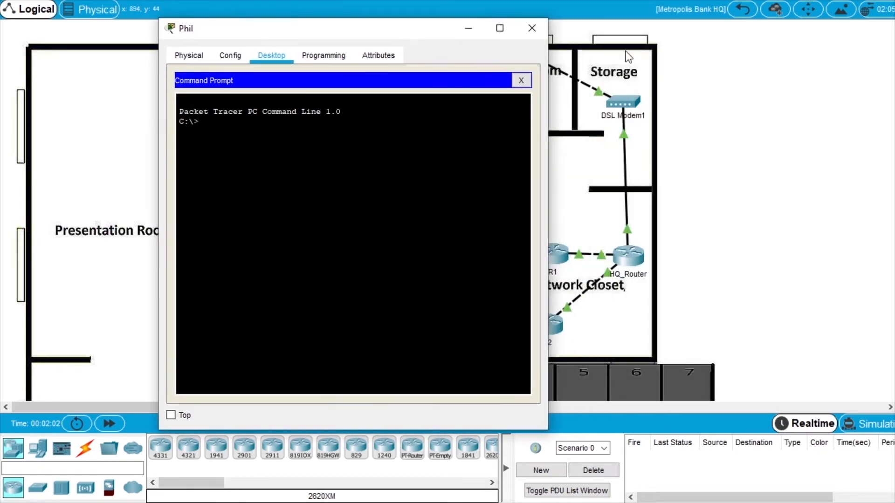
drag(894, 42, 486, 116)
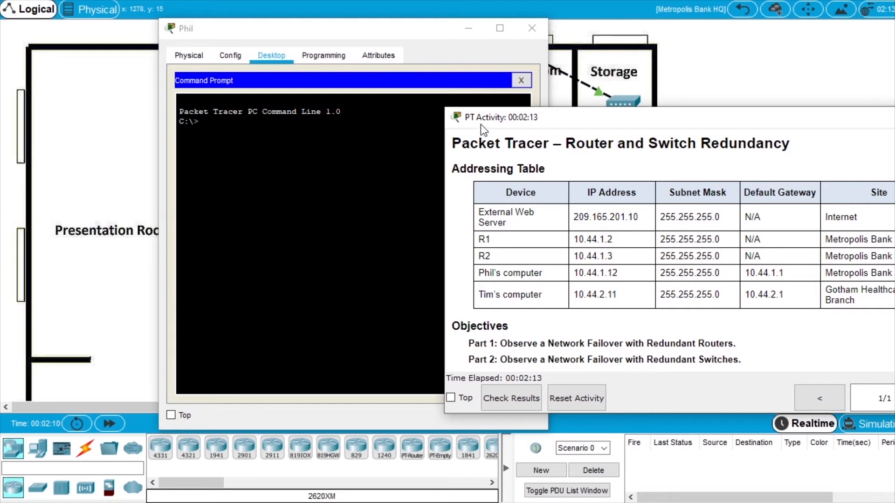
drag(480, 123, 894, 93)
text(ping)
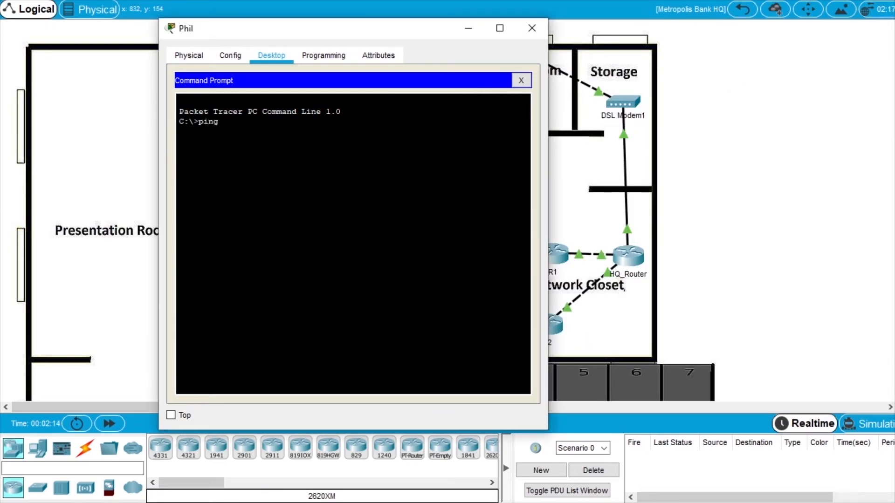
text( 209.165.201.10)
key(Return)
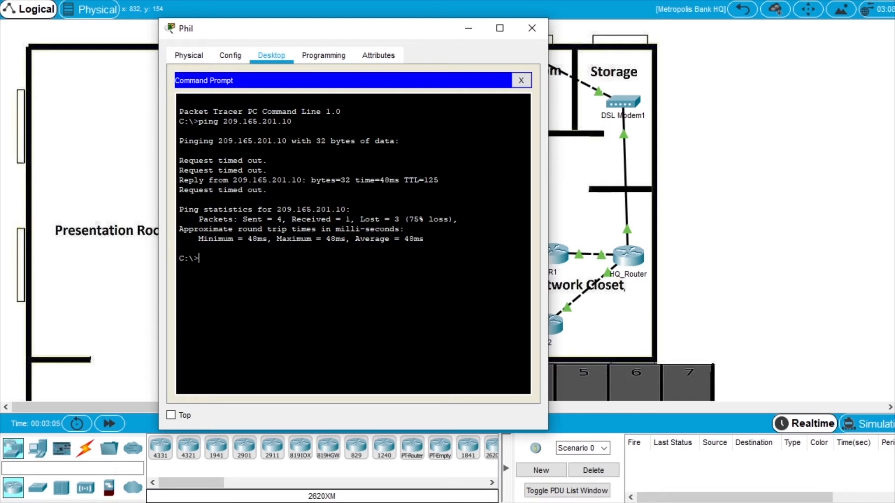
text(t)
text(race)
text(rt 2)
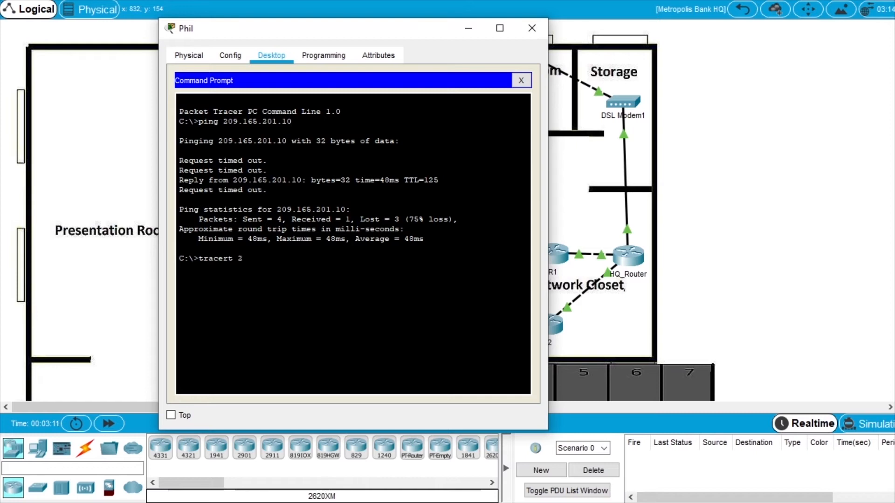
text(09.165.201.10)
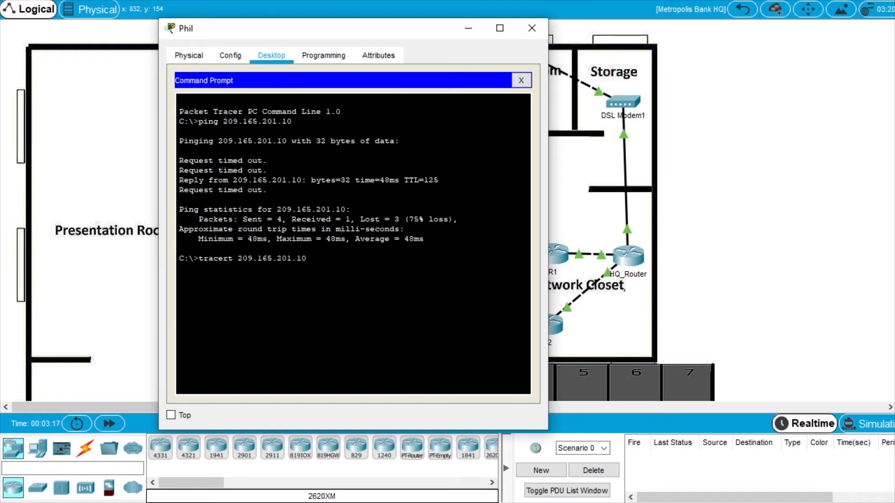
key(Return)
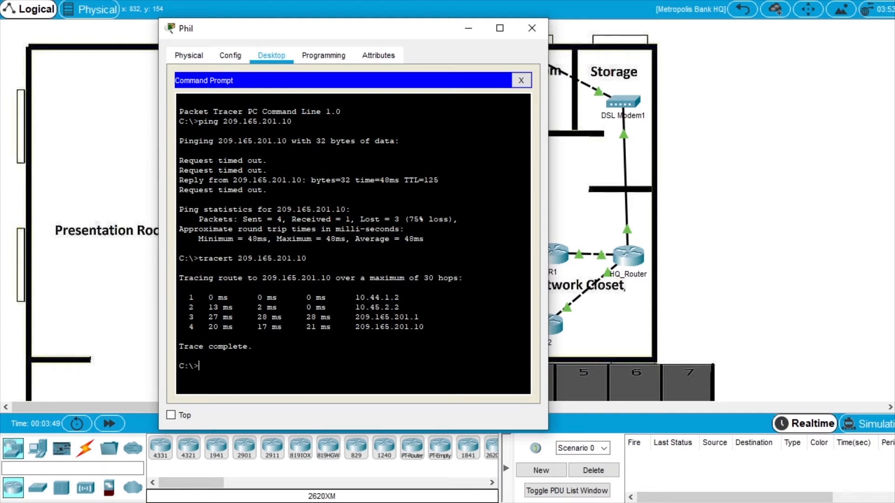
Match the hops against the addressing table (R1 10.44.1.2, 209.165.201.1, 209.165.201.10), then hide Phil's window.
drag(894, 92, 503, 121)
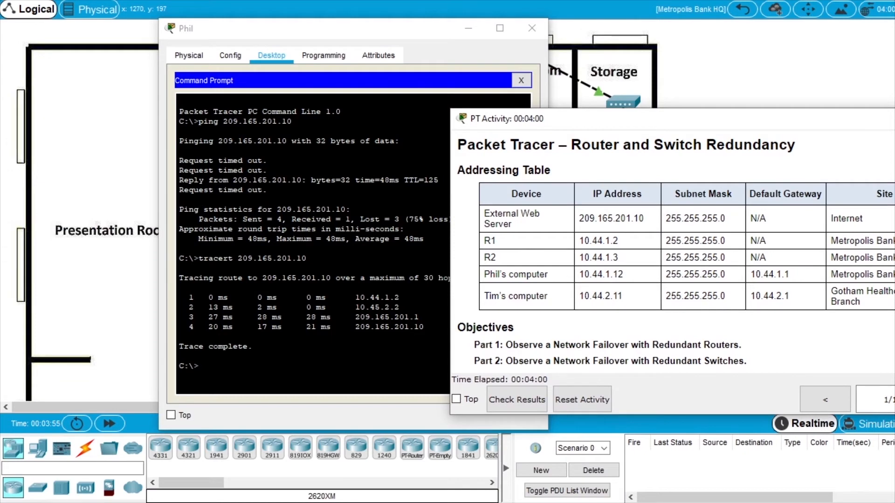
drag(630, 245, 580, 241)
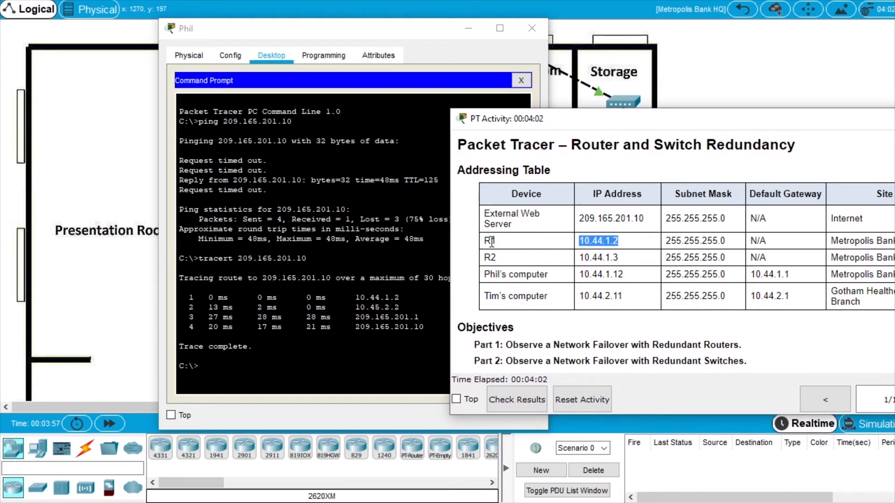
drag(496, 123, 689, 109)
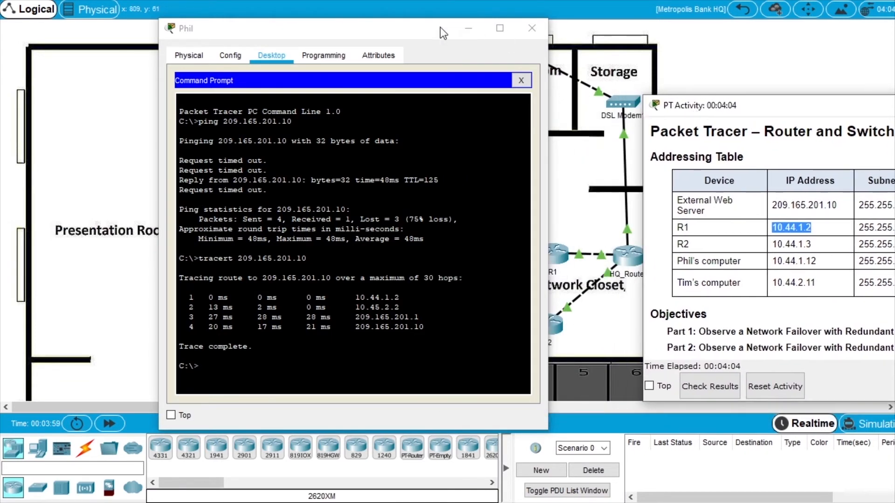
drag(442, 33, 304, 31)
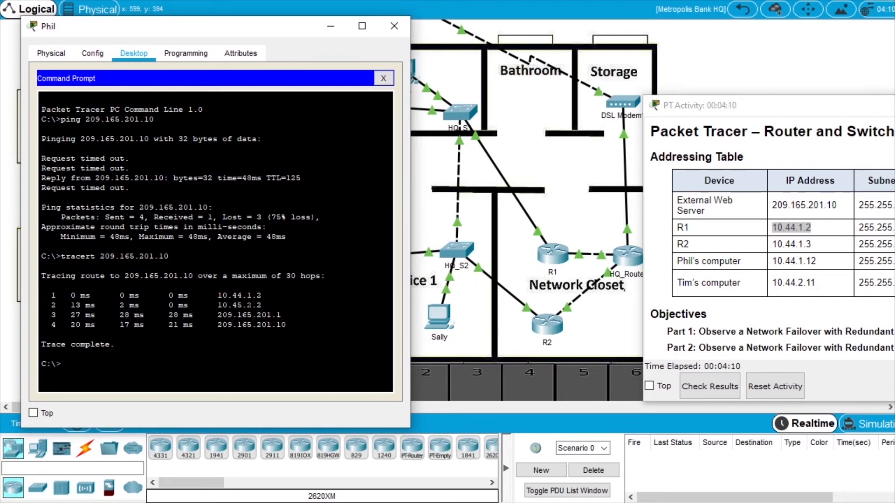
click(798, 236)
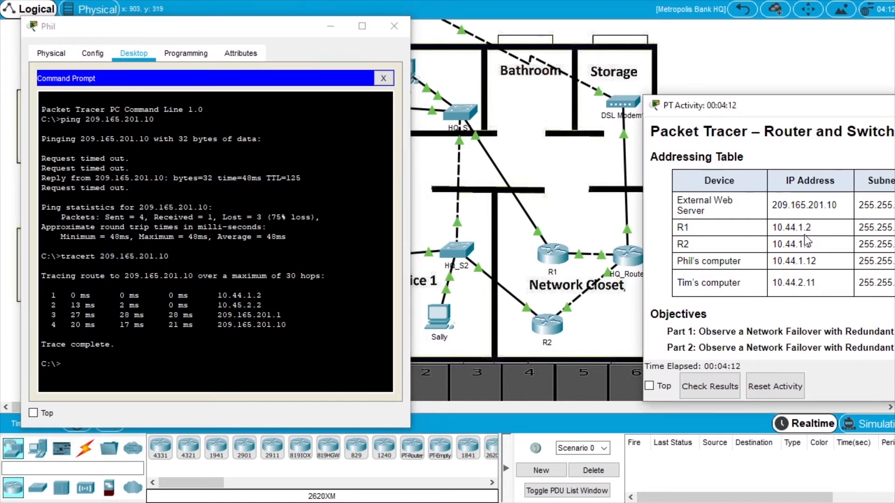
drag(699, 118, 749, 123)
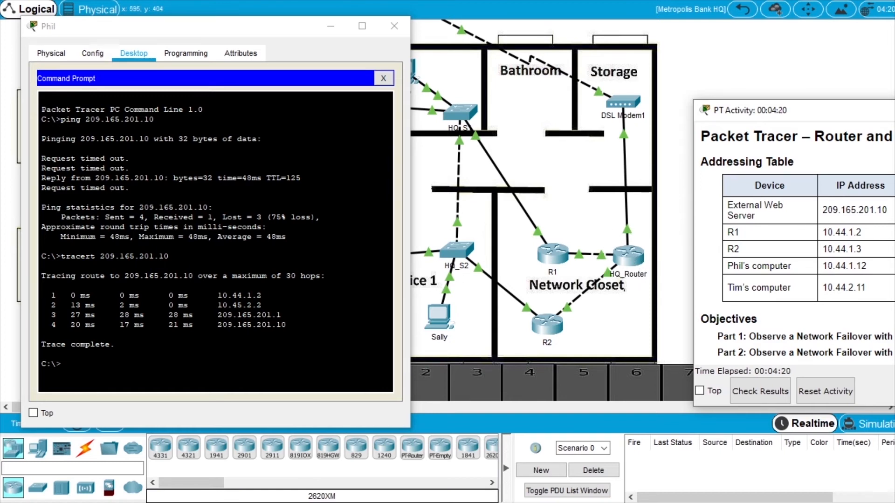
drag(218, 324, 287, 326)
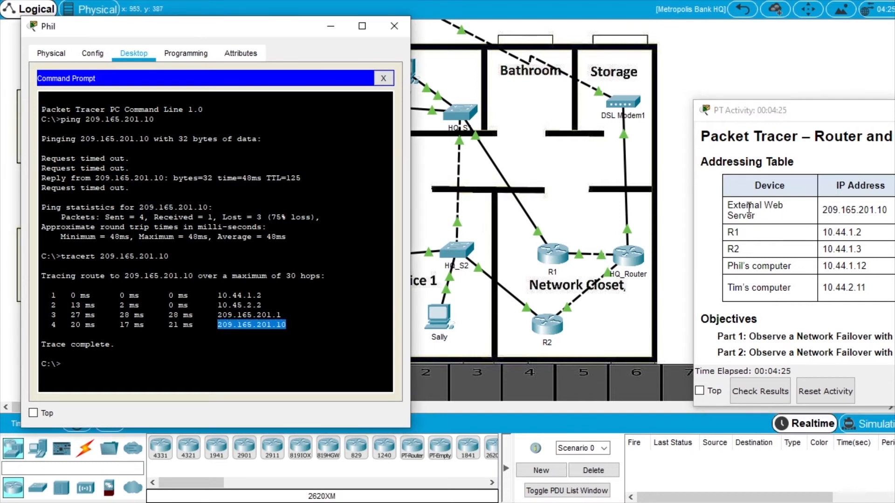
drag(283, 316, 213, 315)
click(282, 315)
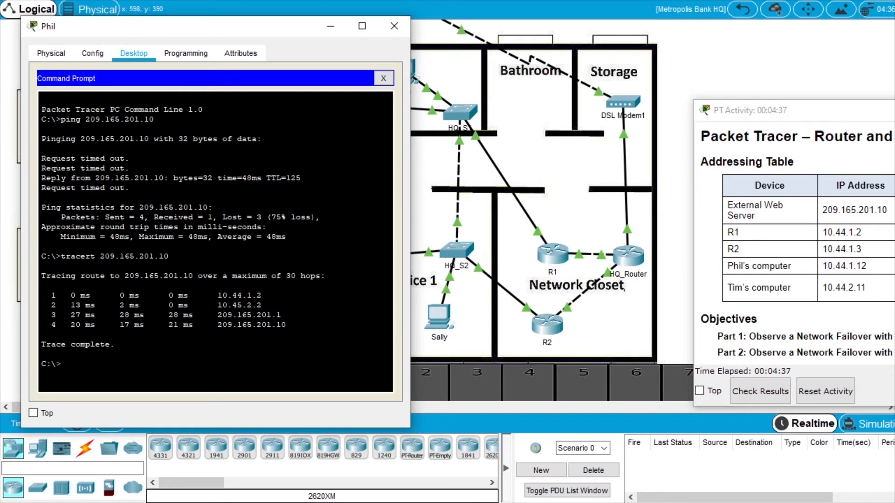
drag(217, 325, 286, 325)
click(286, 325)
click(690, 127)
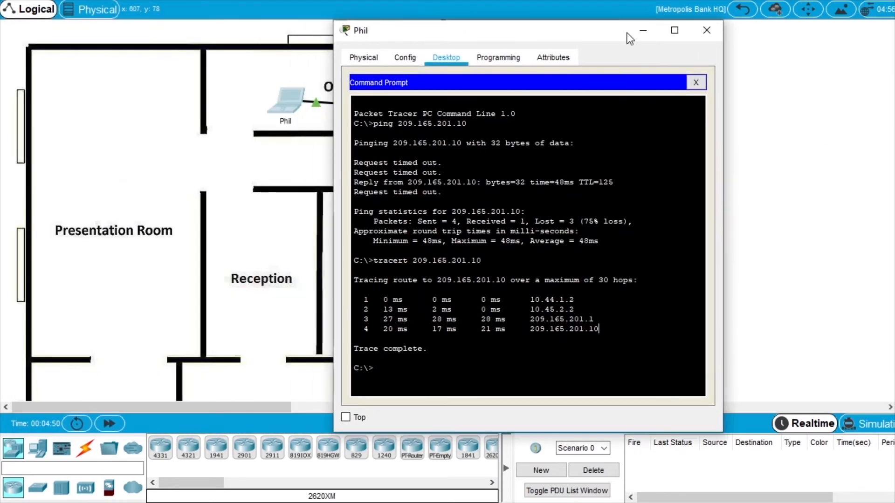
click(640, 32)
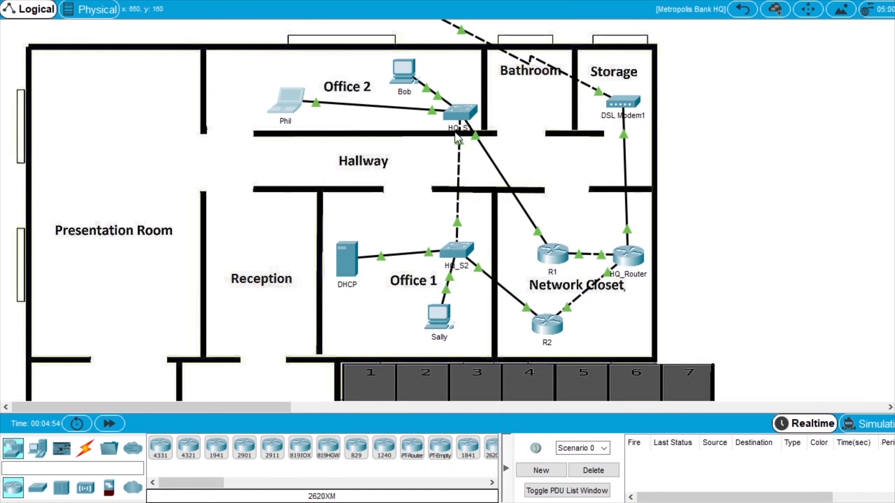
Open HQ_S1's CLI window and position it over the canvas.
click(459, 111)
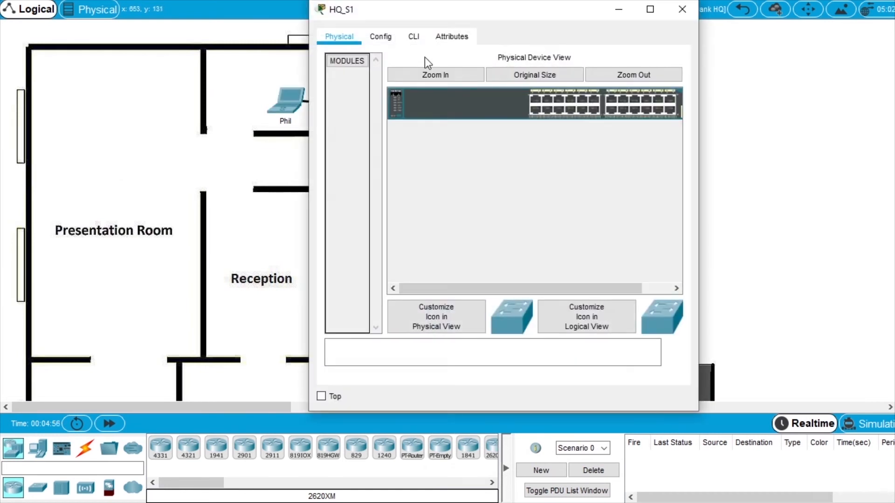
click(415, 38)
drag(429, 13, 562, 43)
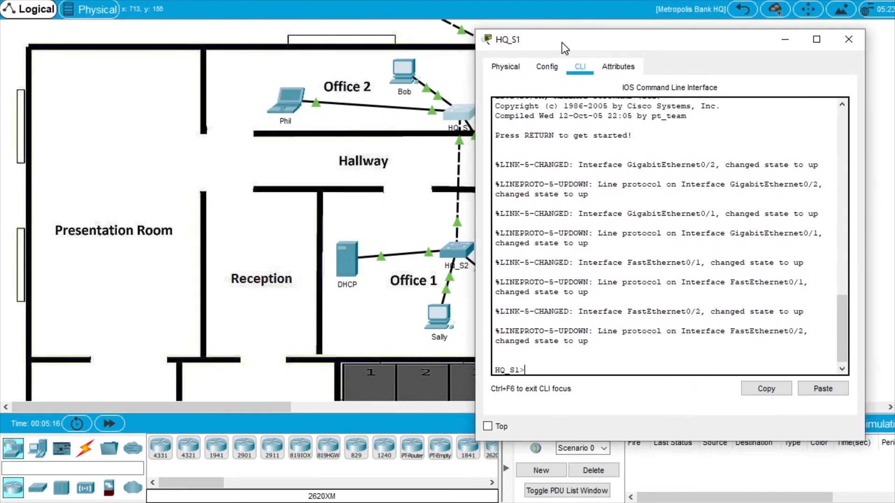
click(245, 410)
drag(246, 409, 304, 407)
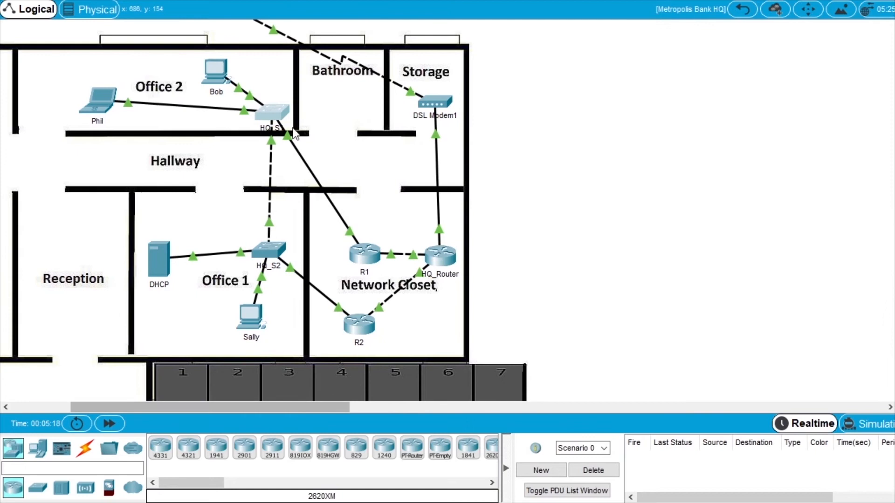
key(alt+Tab)
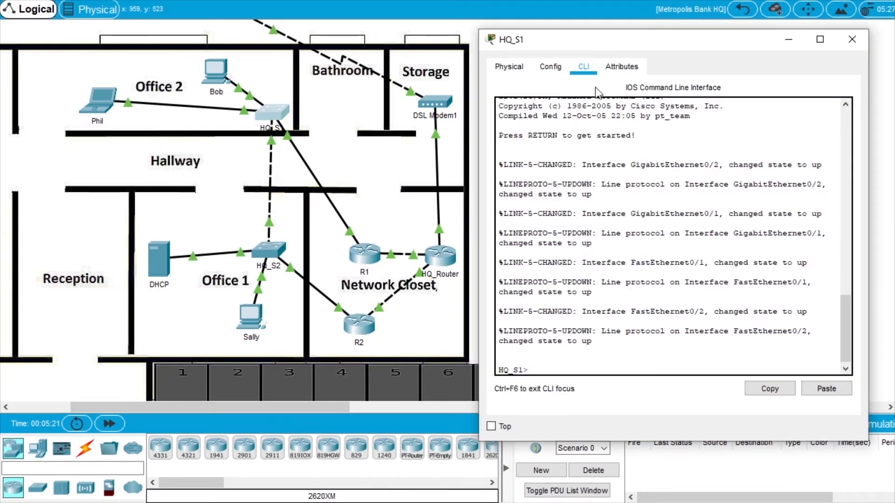
drag(612, 43, 500, 28)
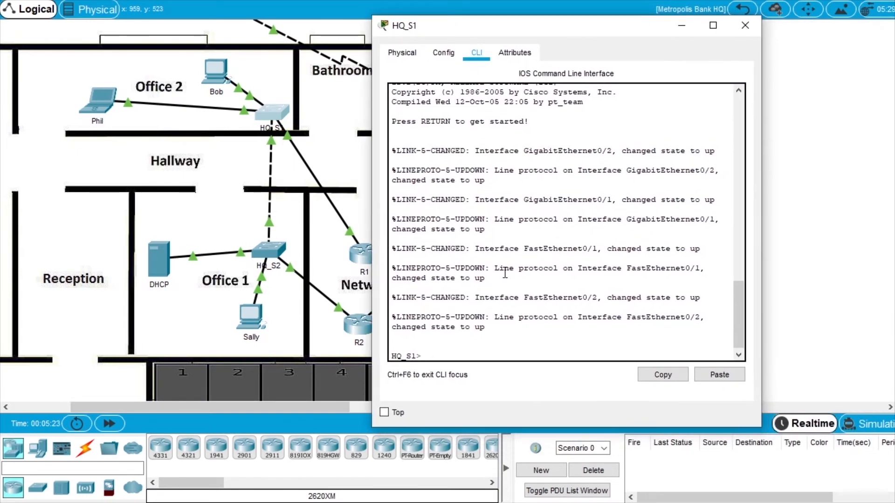
On HQ_S1, enter global configuration mode and shut down interface GigabitEthernet0/2.
text(enable)
key(Return)
text(confi)
key(Tab)
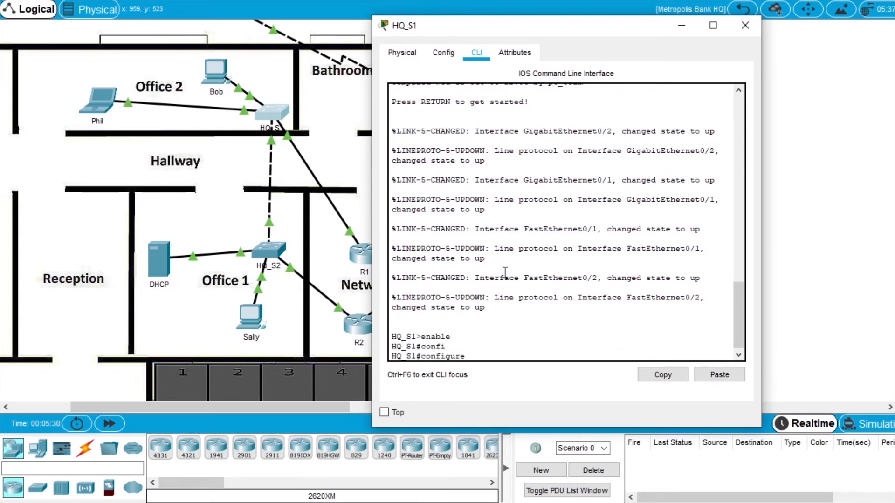
text(terminal)
key(Return)
text(inter)
key(Tab)
text(gig)
key(Tab)
key(Tab)
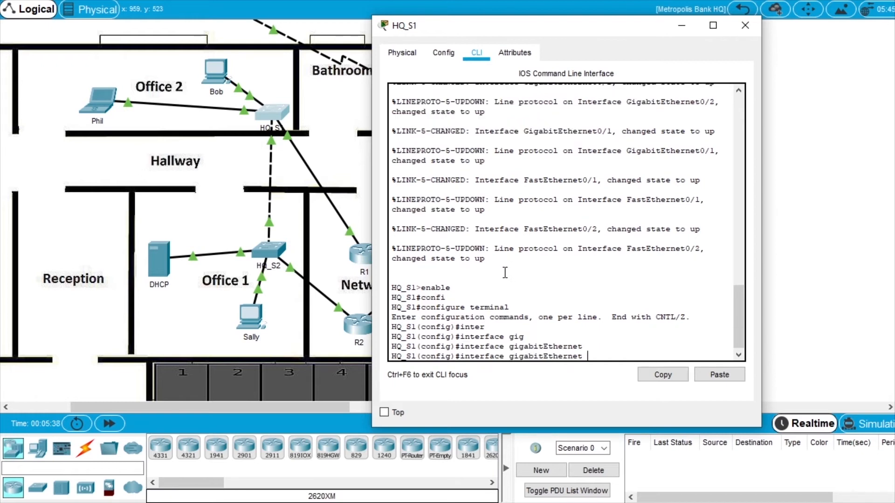
text(0/2)
key(Return)
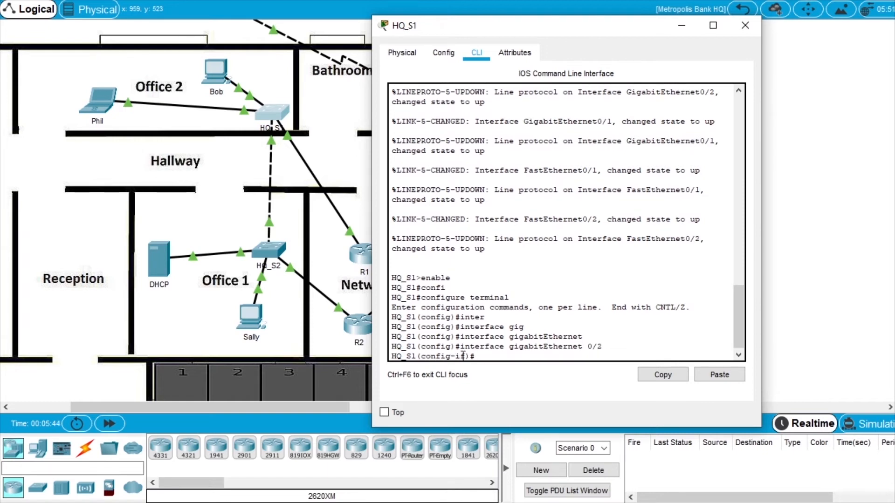
text(shutdown)
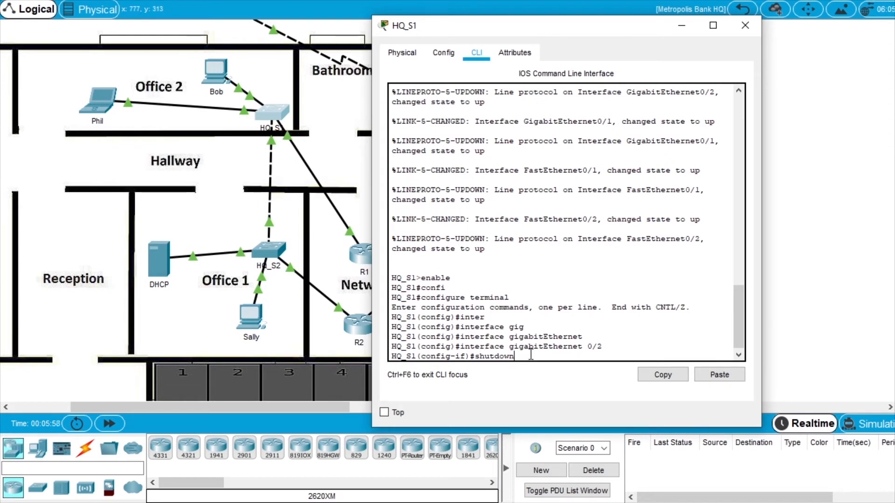
key(Return)
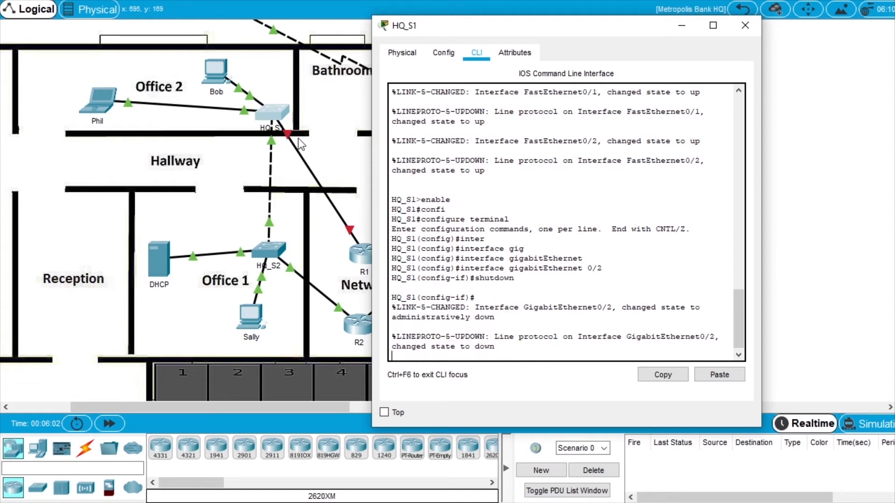
Close the HQ_S1 window and return to Phil's command prompt.
drag(419, 25, 499, 12)
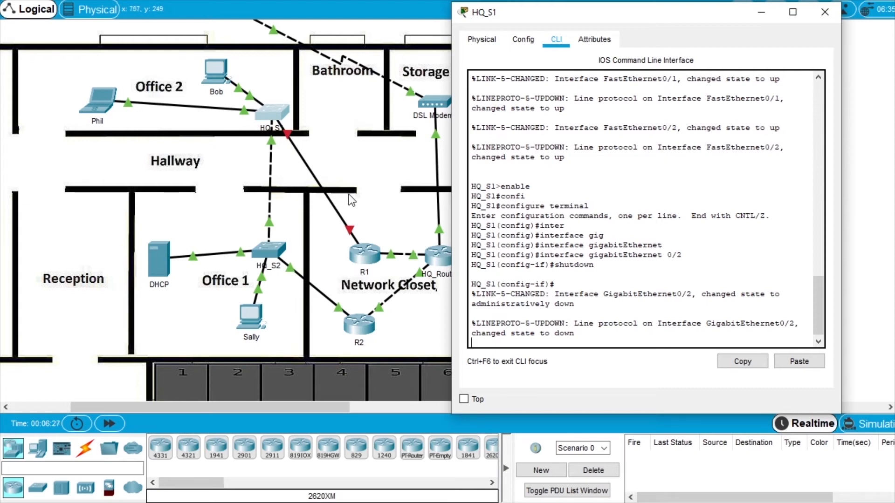
click(824, 11)
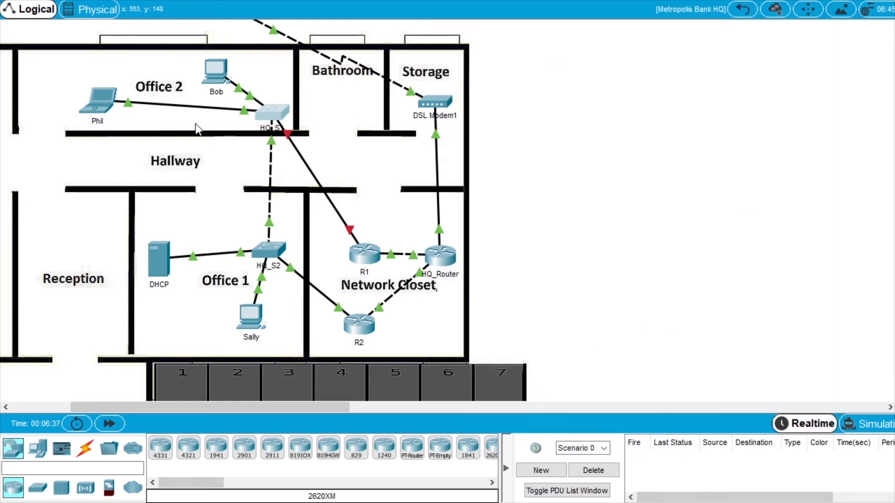
click(113, 91)
Bring Phil's prompt forward and rerun ping 209.165.201.10, now with 0% loss.
drag(474, 30, 575, 31)
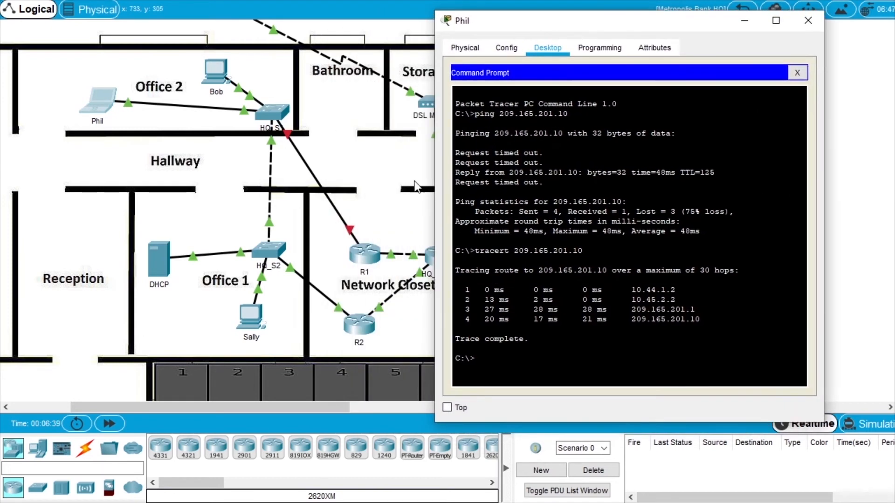
drag(263, 412, 285, 412)
click(481, 501)
drag(623, 21, 615, 13)
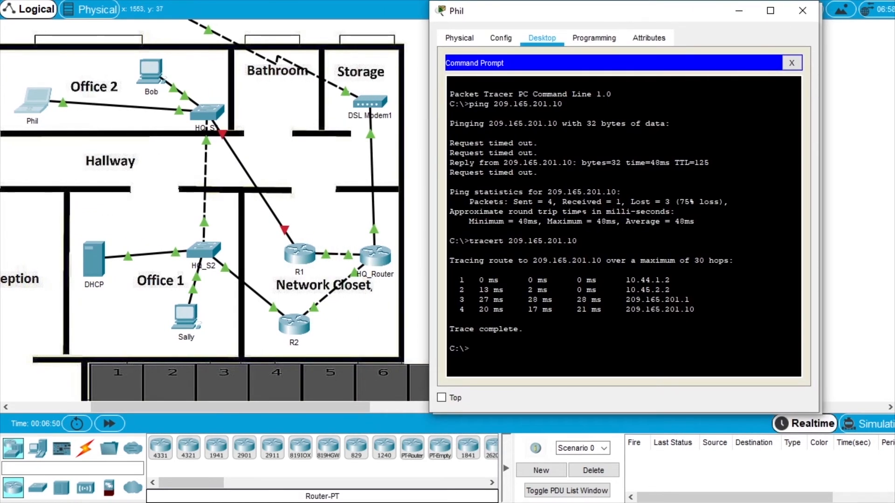
key(Up)
key(Up)
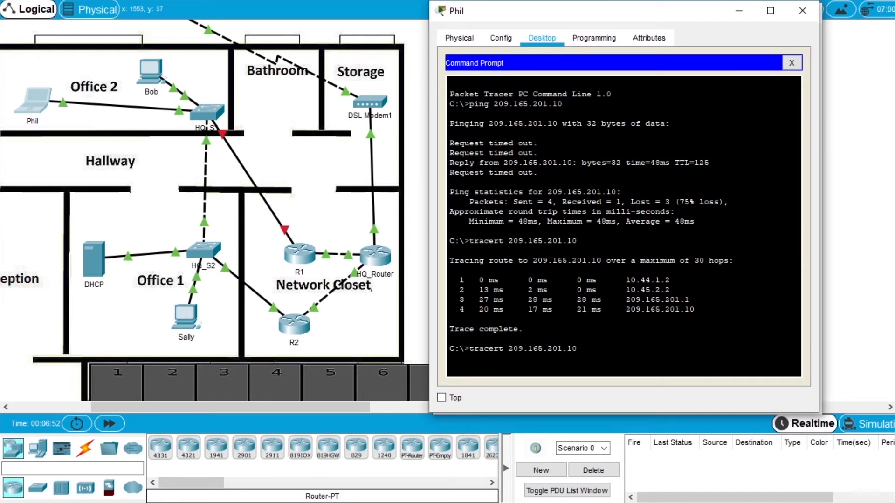
key(Return)
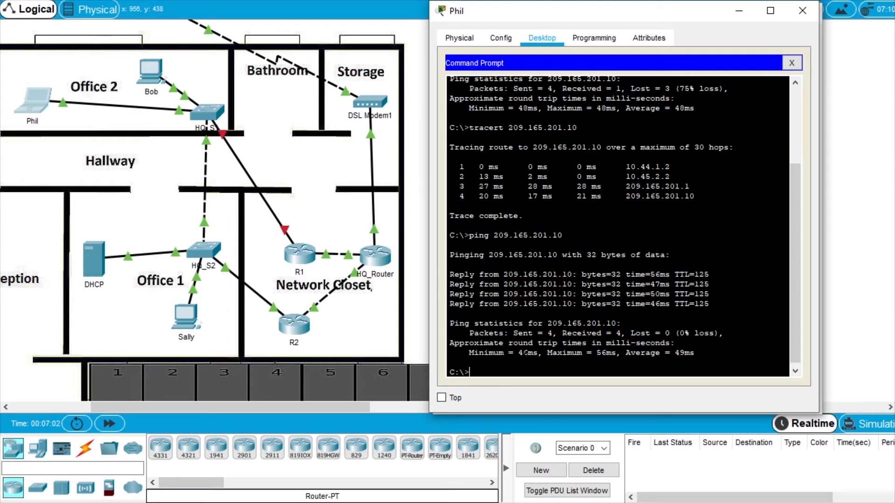
Rerun tracert 209.165.201.10 twice, now routing through R2 at 10.44.1.3.
key(Up)
key(Up)
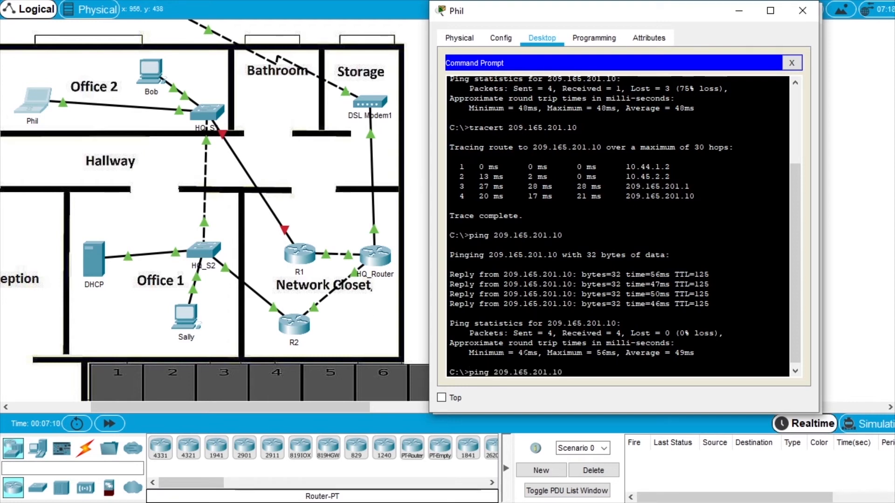
key(Return)
key(Up)
key(Return)
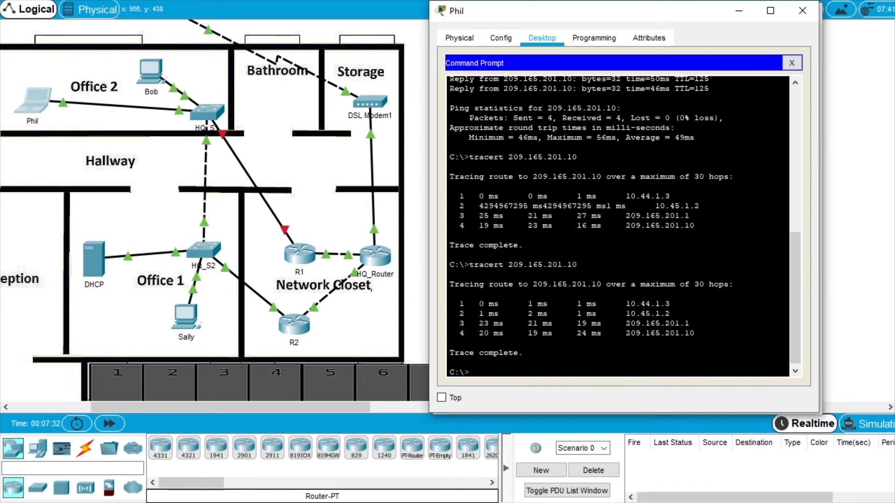
drag(645, 19, 302, 1)
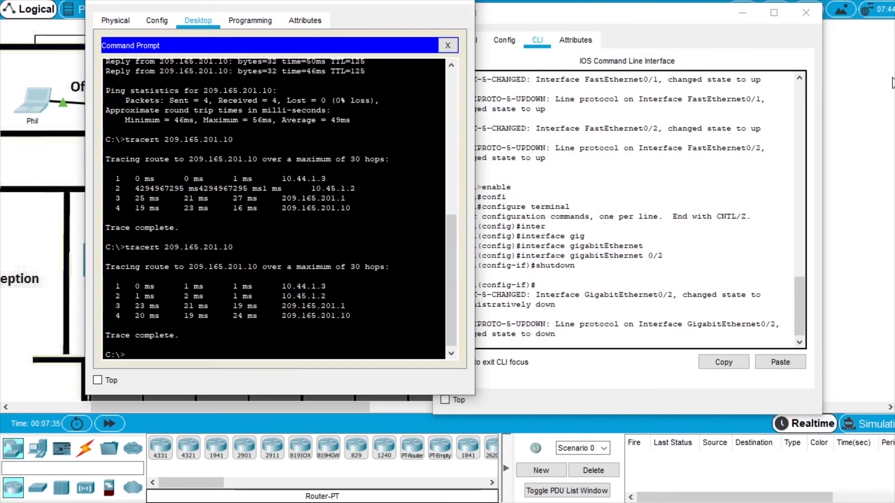
Highlight R2 in the addressing table, hide the router CLI, and put away Phil's and the instructions windows.
drag(890, 88, 468, 110)
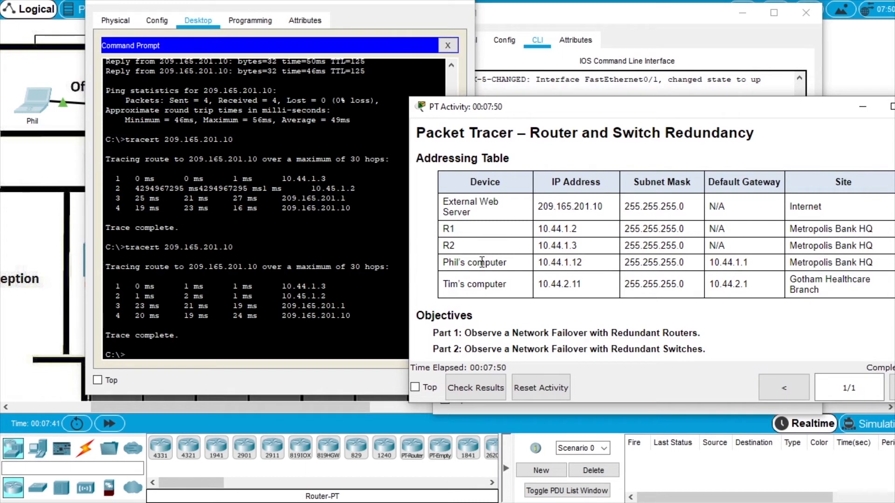
drag(538, 246, 595, 252)
double_click(448, 246)
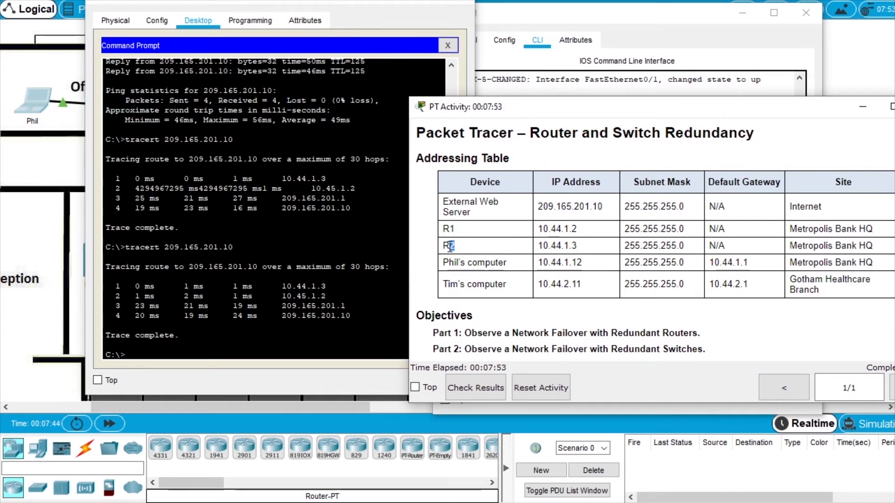
drag(496, 108, 713, 123)
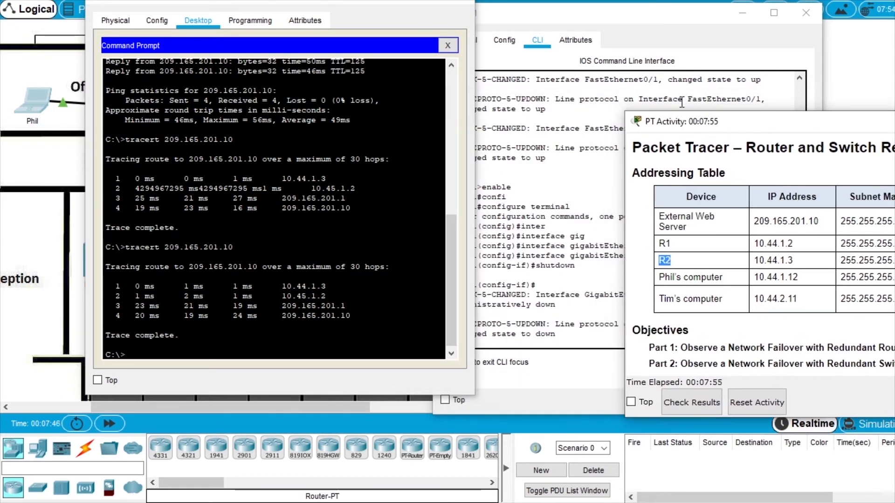
click(740, 13)
drag(357, 1, 721, 26)
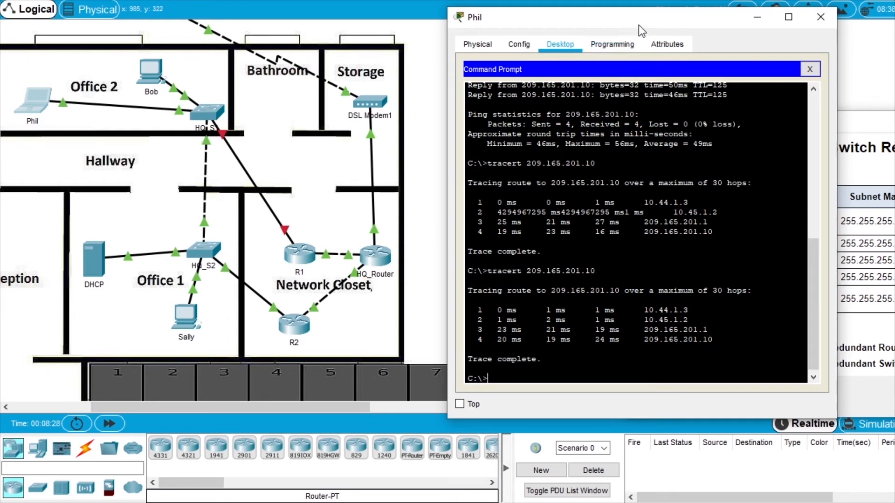
drag(641, 19, 623, 19)
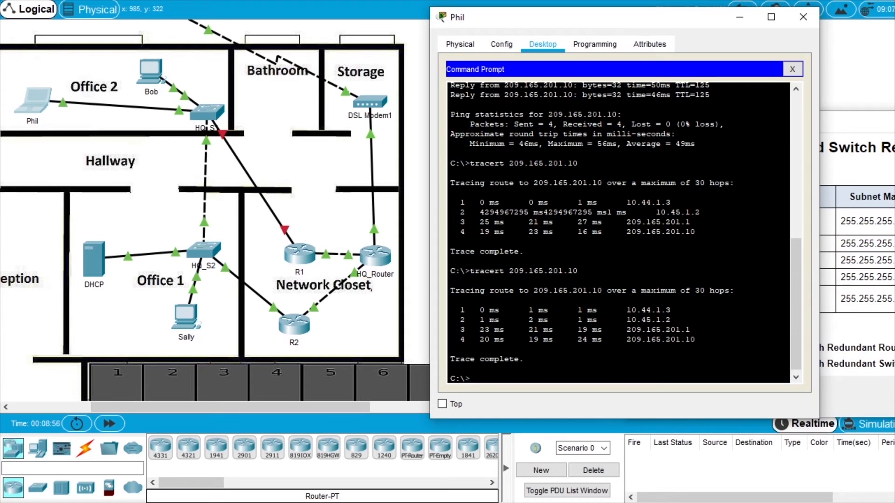
drag(870, 117, 784, 89)
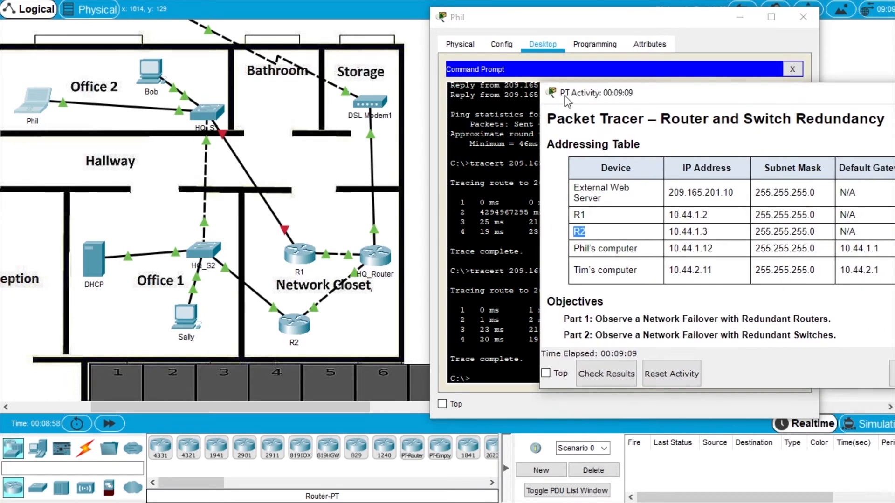
drag(567, 101, 894, 114)
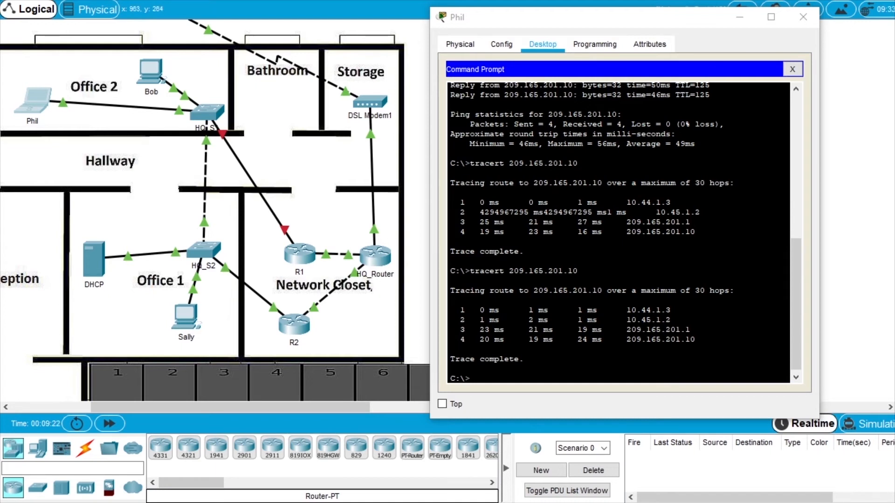
click(740, 18)
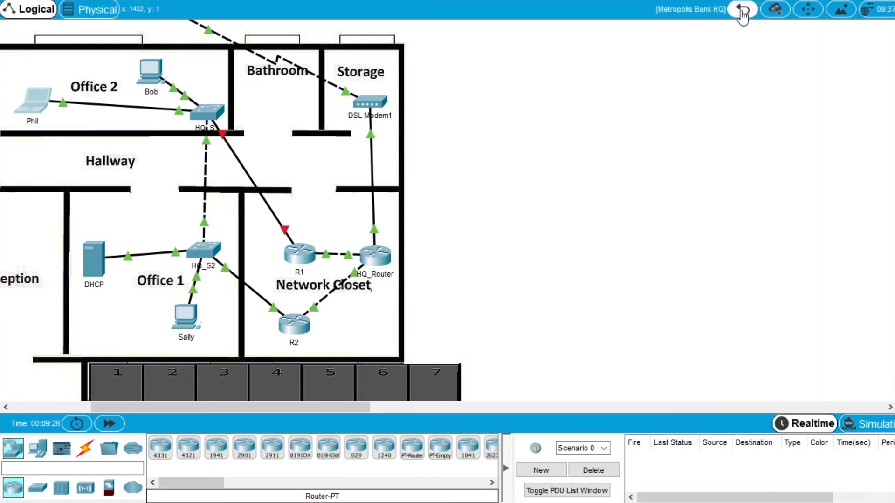
click(742, 14)
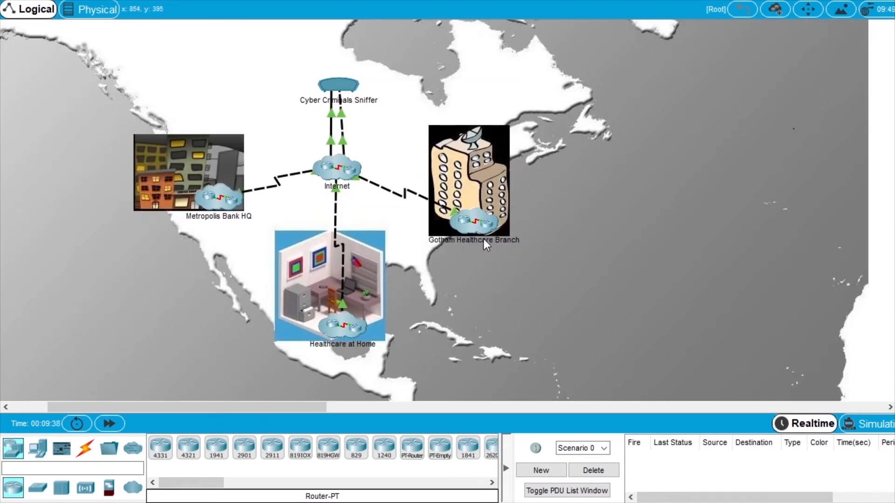
click(479, 222)
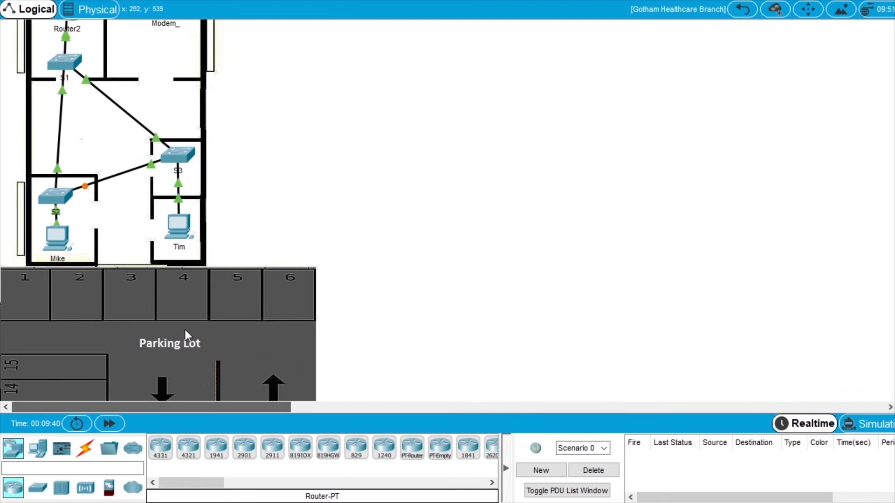
scroll(183, 260, up, 2)
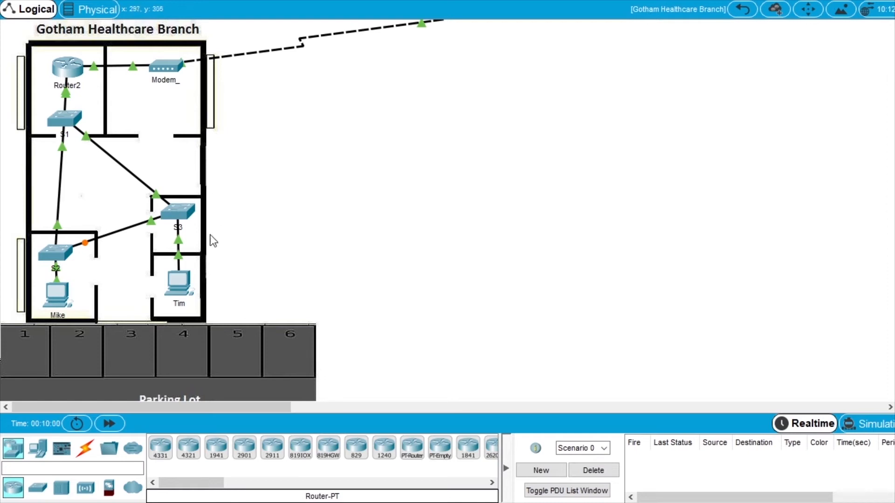
click(180, 285)
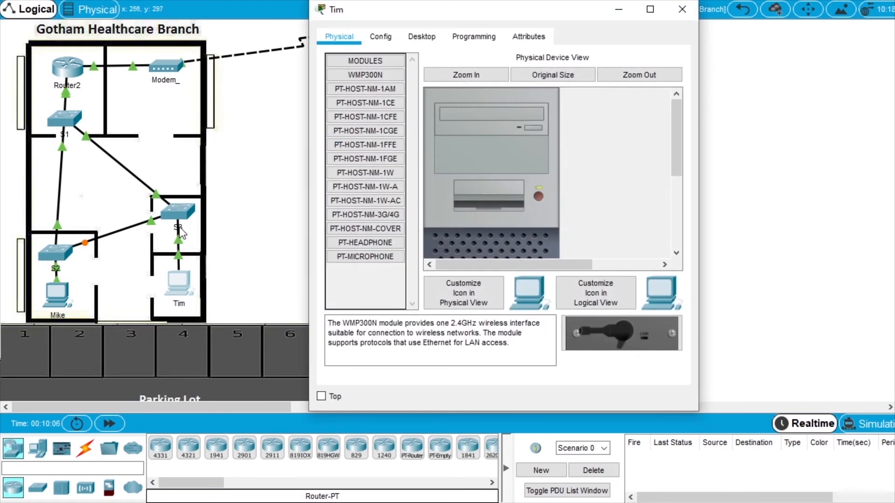
Open Tim's command prompt and ping the web server 209.165.201.10.
click(422, 37)
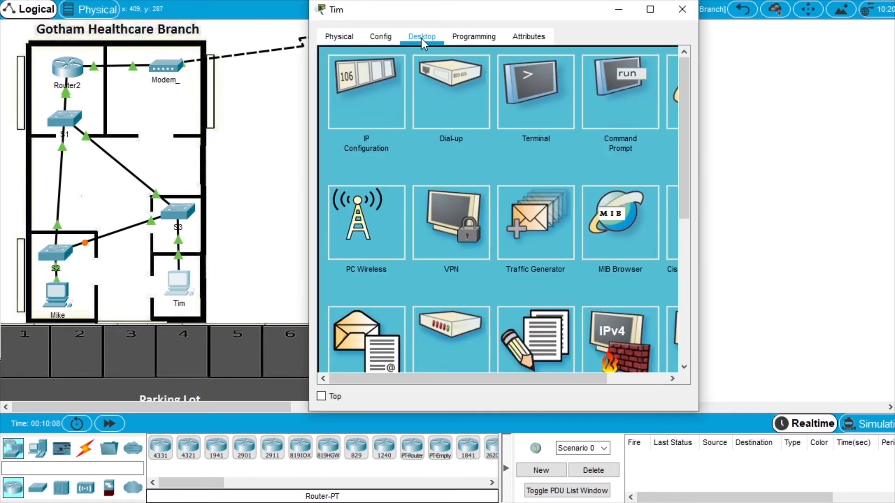
click(625, 99)
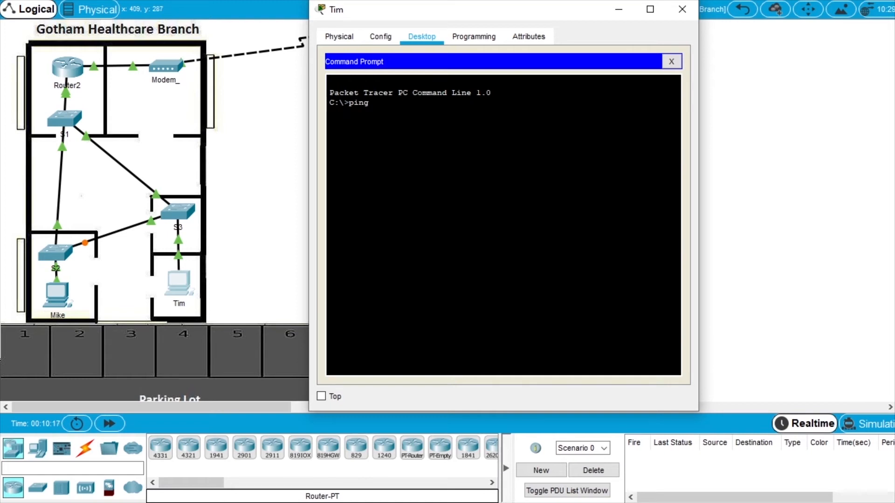
text(ping 209.165.201.10)
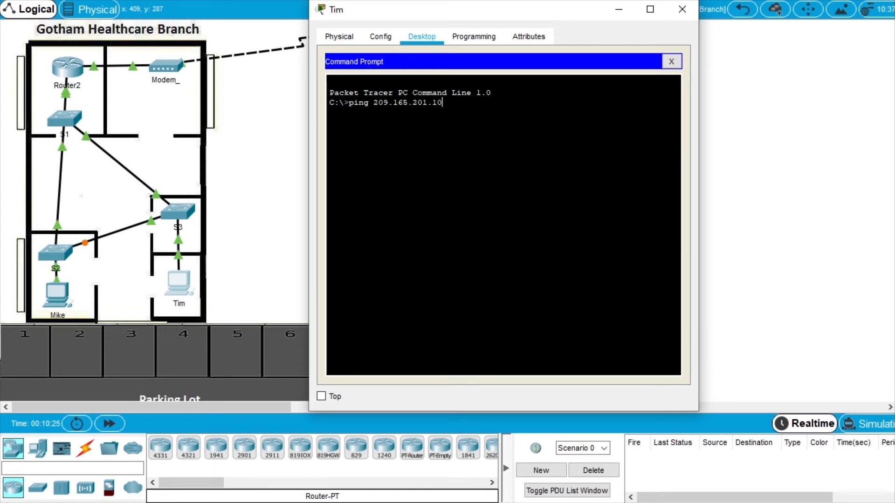
key(Return)
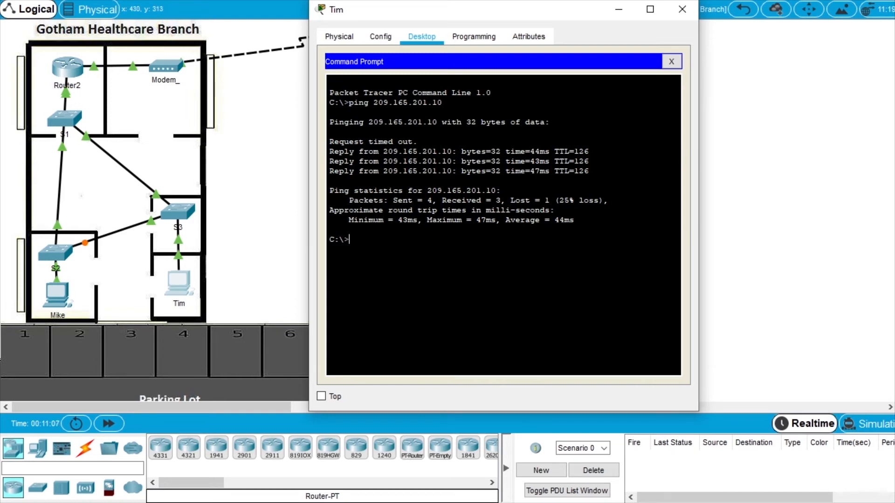
Rerun it as a continuous ping -t 209.165.201.10.
key(Up)
key(Left)
key(Left)
key(Left)
key(Left)
key(Left)
key(Left)
key(Left)
key(Left)
key(Left)
key(Left)
key(Left)
key(Left)
key(Left)
key(Left)
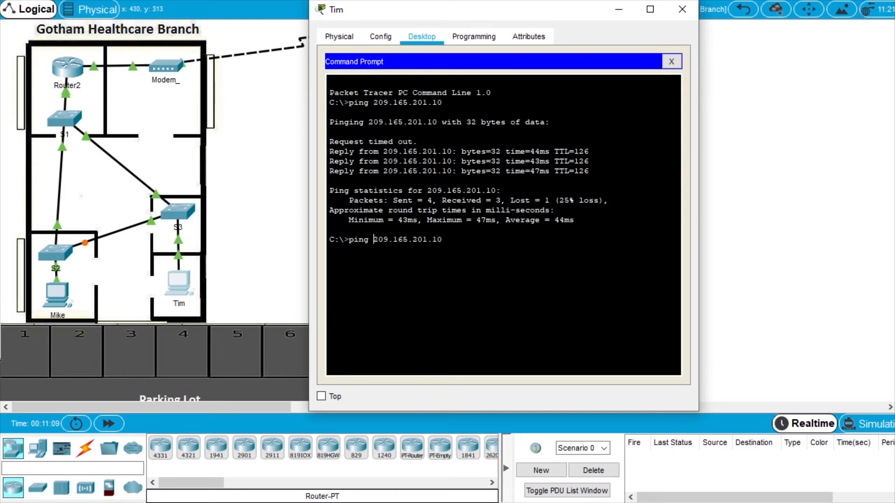
text(-t)
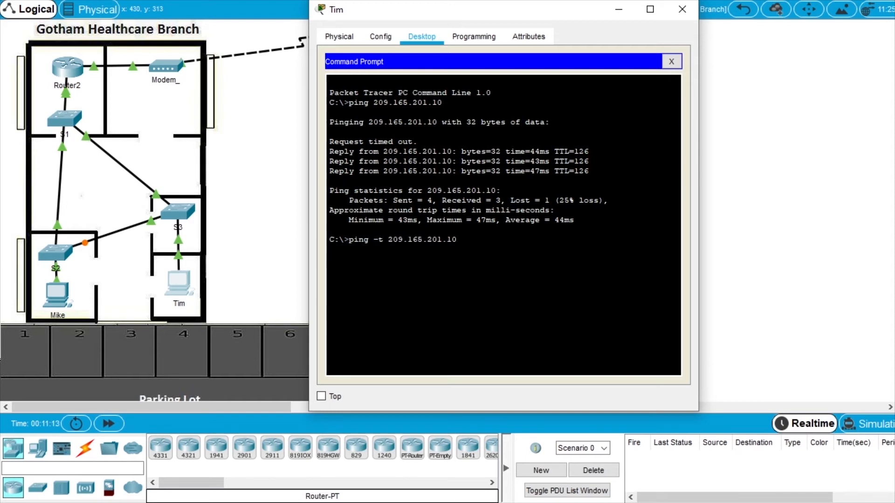
key(Return)
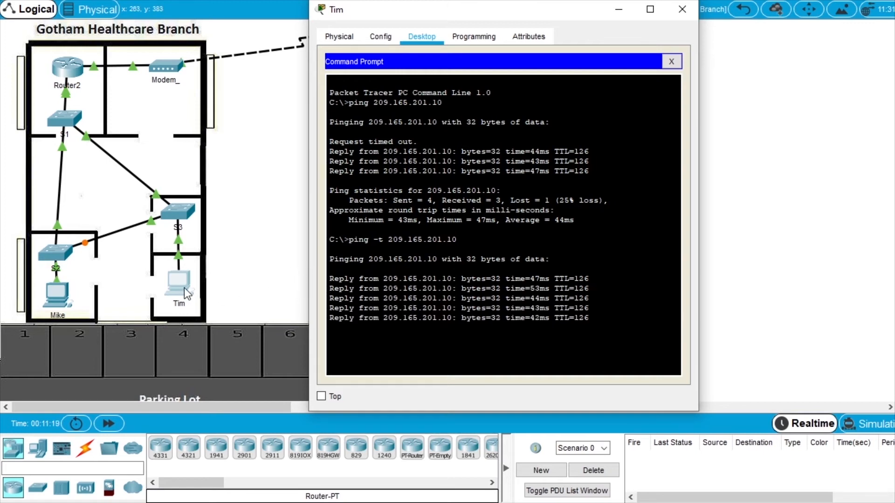
On switch S3's CLI, enter privileged mode and global configuration mode.
click(177, 212)
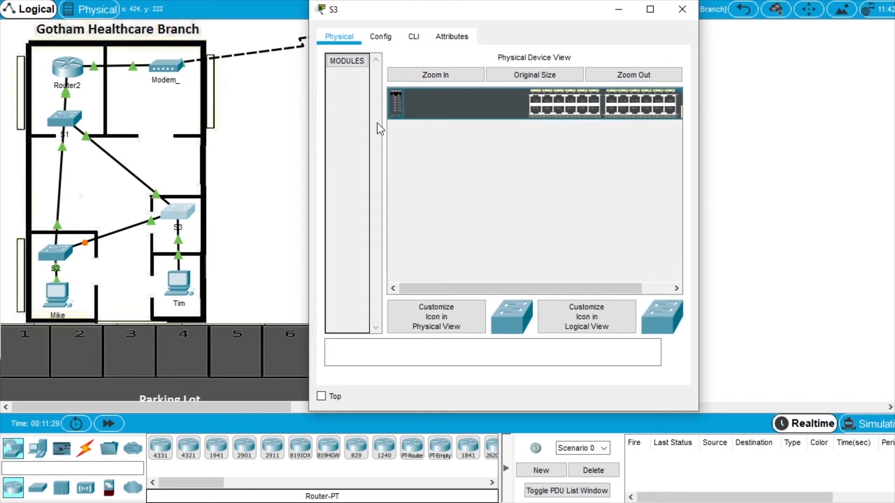
click(414, 37)
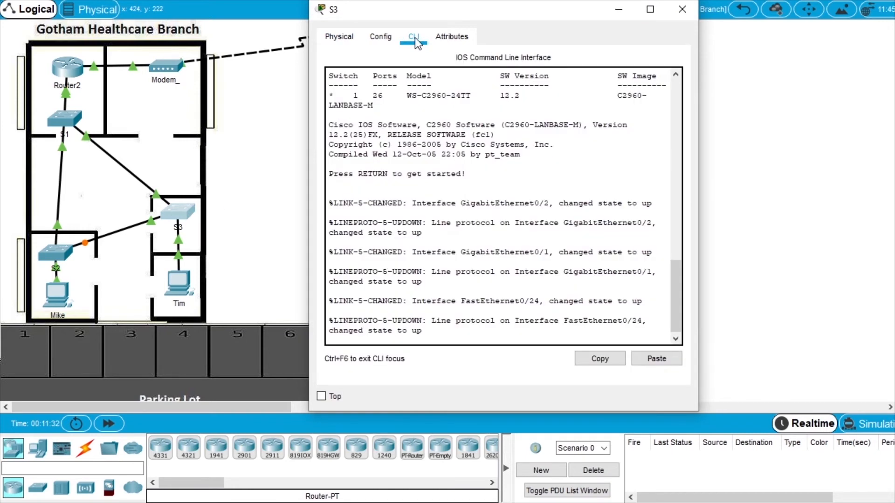
key(Return)
text(e)
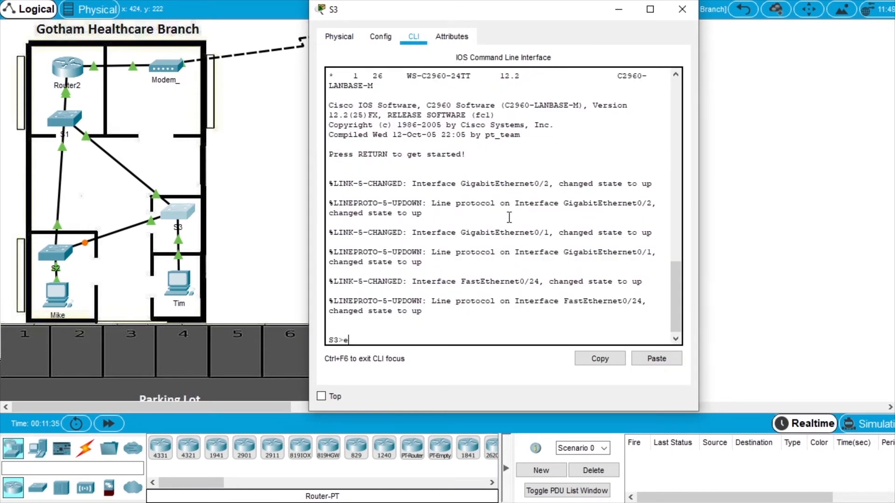
text(nable)
key(Return)
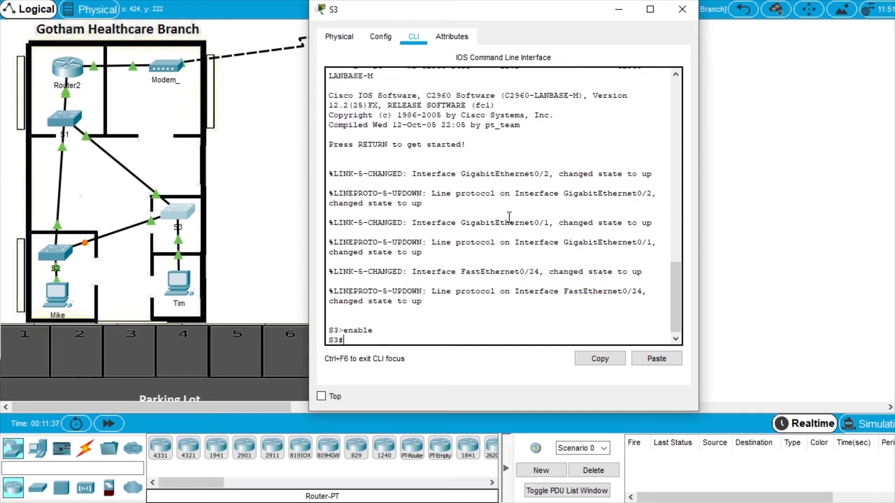
text(configure termi)
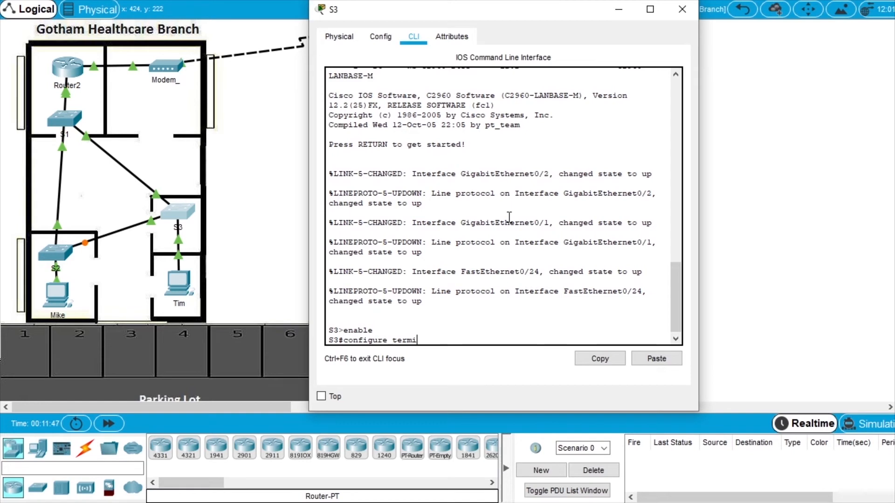
key(Tab)
key(Return)
Enter interface configuration for GigabitEthernet0/2 on S3.
text(infter)
key(Tab)
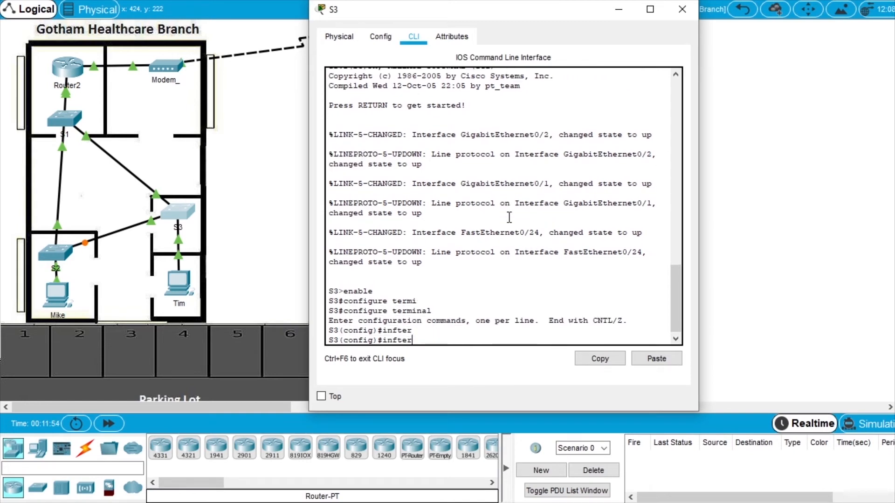
key(BackSpace)
key(BackSpace)
key(BackSpace)
text(terface)
key(Tab)
text(gig)
key(Tab)
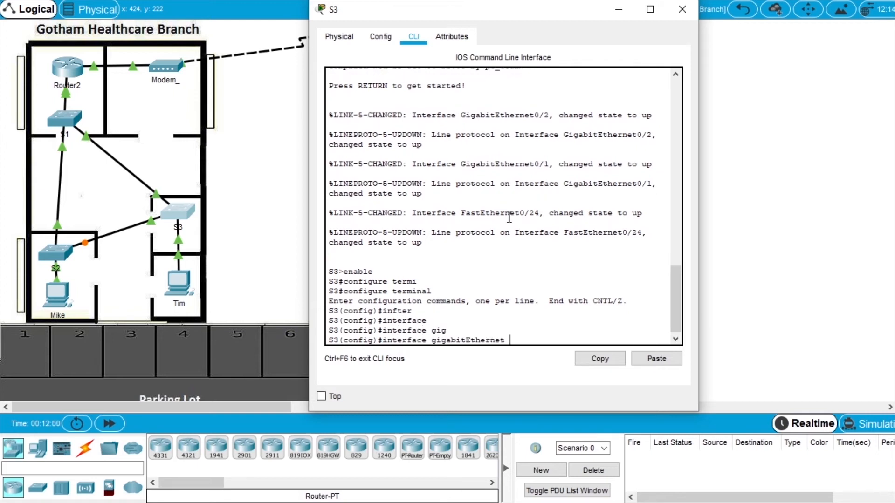
text(0/2)
key(Return)
Shut down S3's GigabitEthernet0/2 and return to Tim's continuous ping.
text(shutdown)
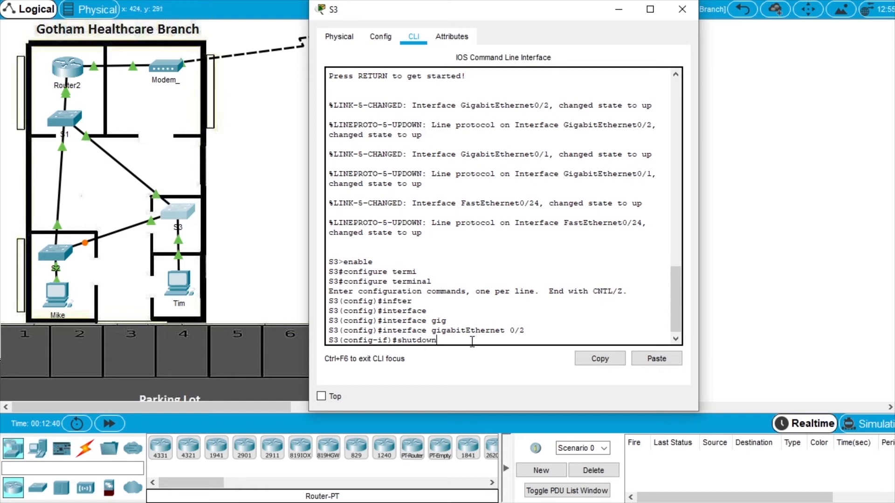
key(Return)
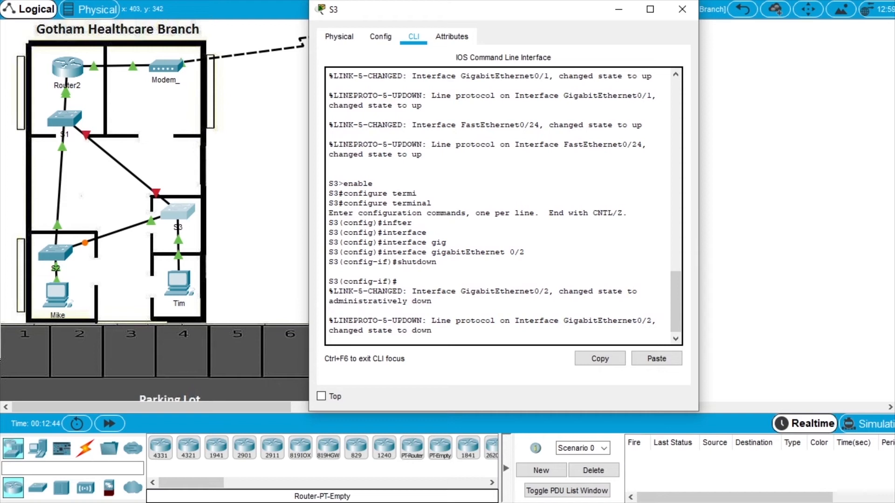
click(728, 459)
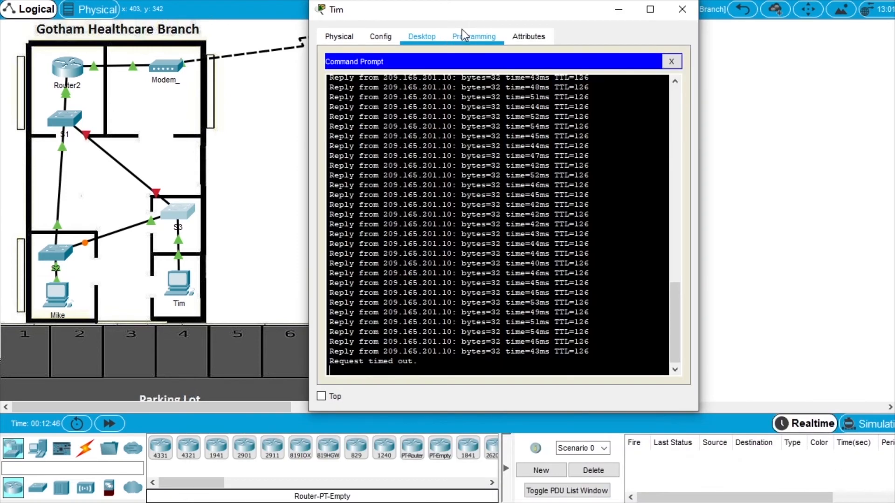
drag(472, 11, 463, 11)
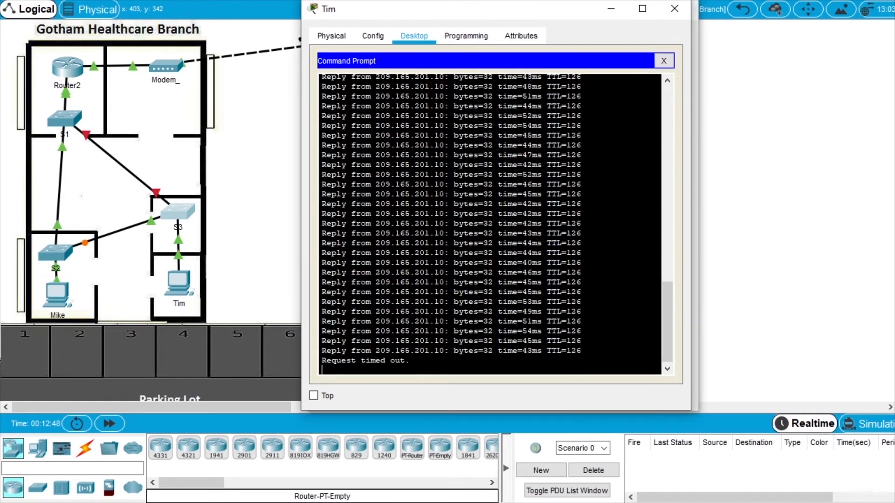
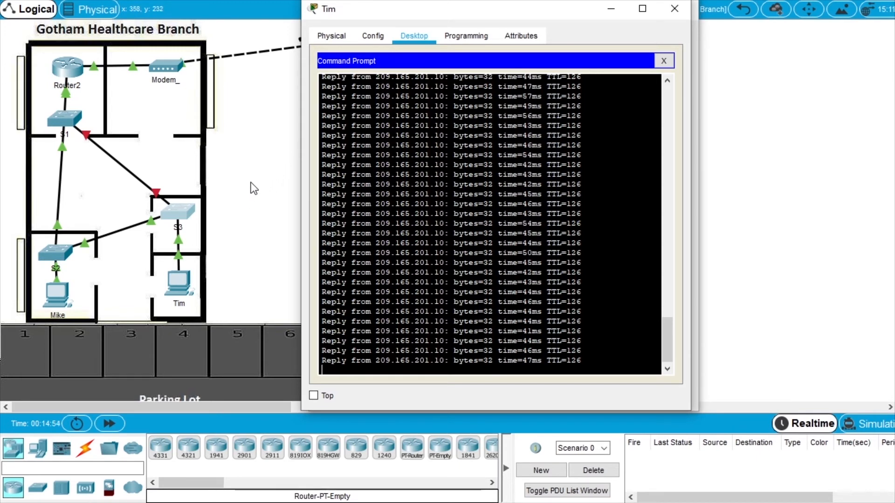
Minimize Tim's configuration window and the S3 switch CLI window.
click(617, 14)
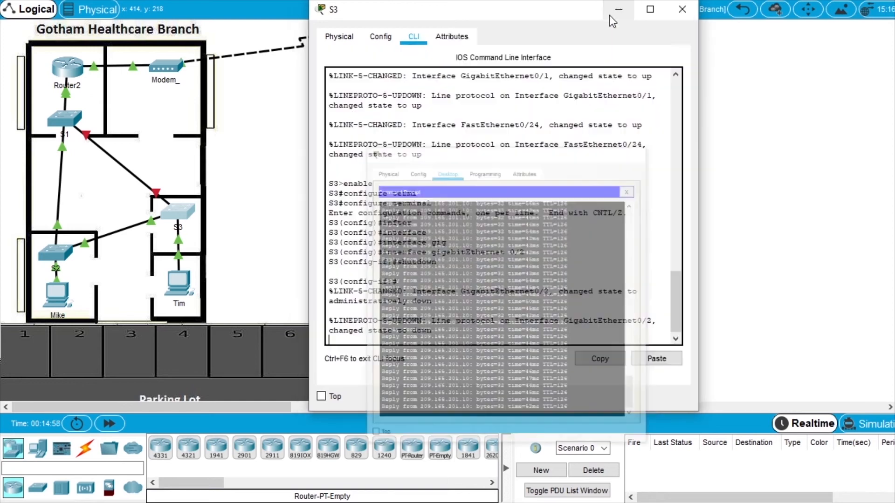
click(618, 10)
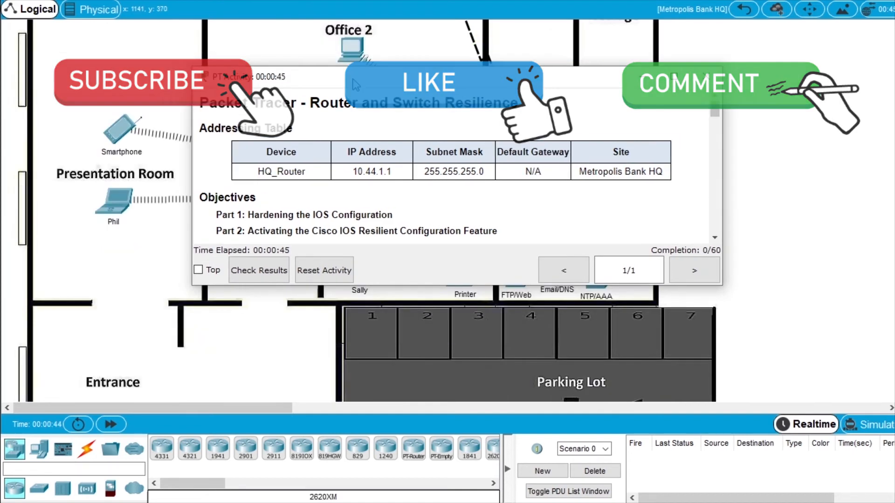
drag(584, 83, 894, 85)
scroll(661, 151, up, 3)
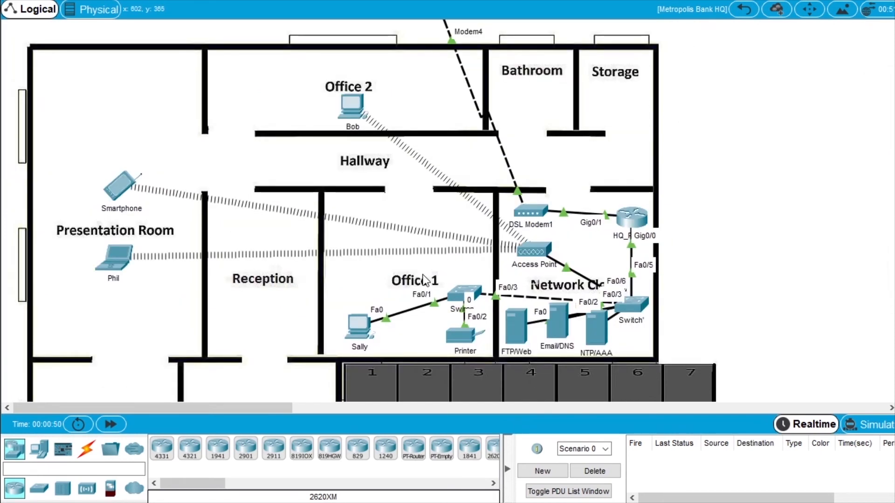
click(357, 332)
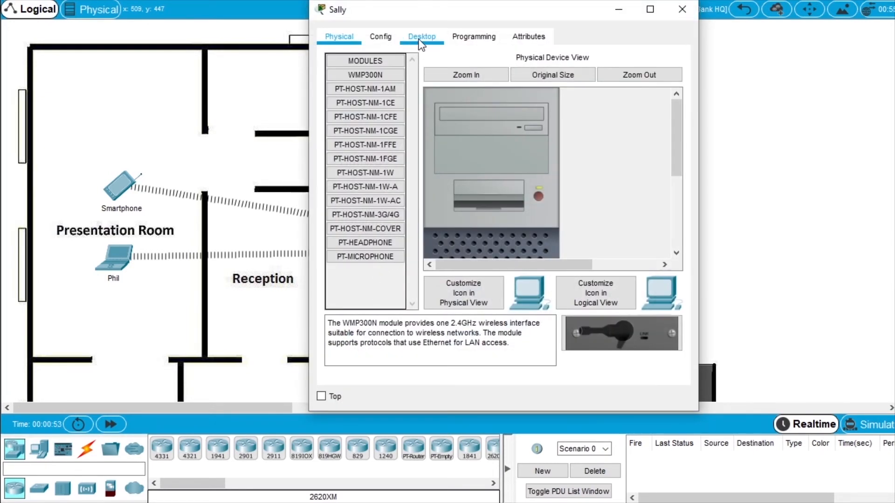
click(421, 37)
drag(431, 9, 424, 59)
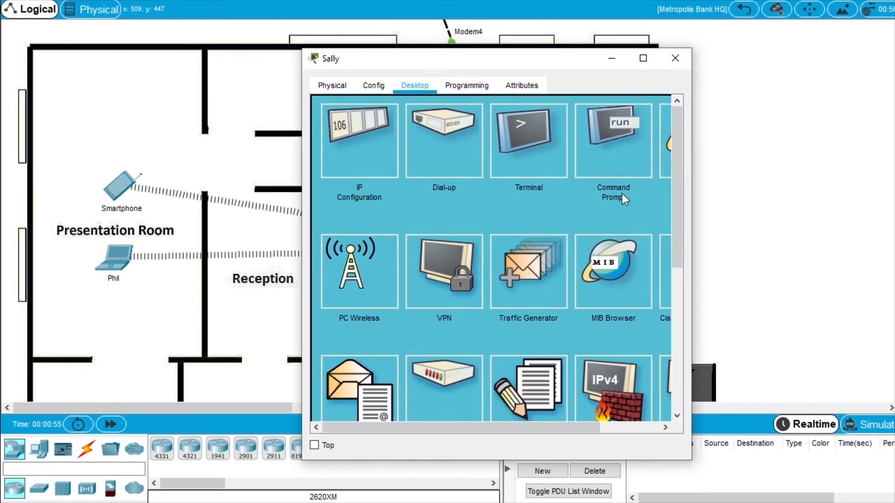
click(618, 152)
drag(303, 263, 149, 264)
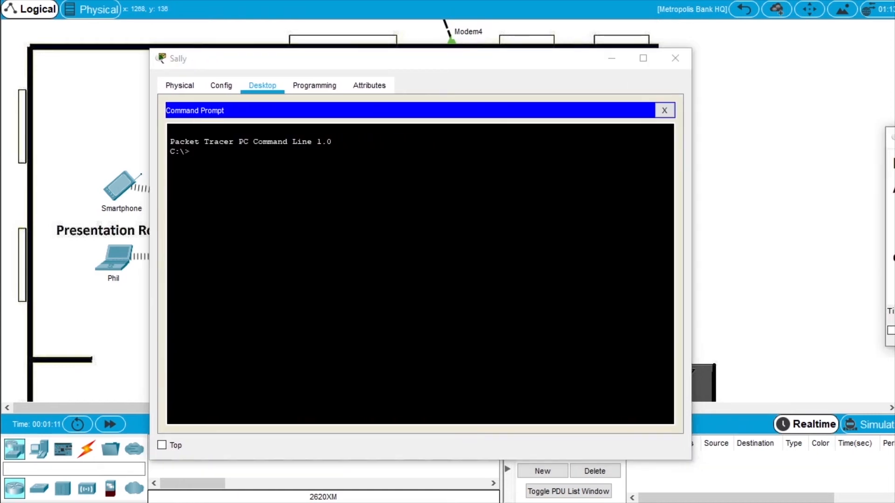
drag(591, 170, 390, 170)
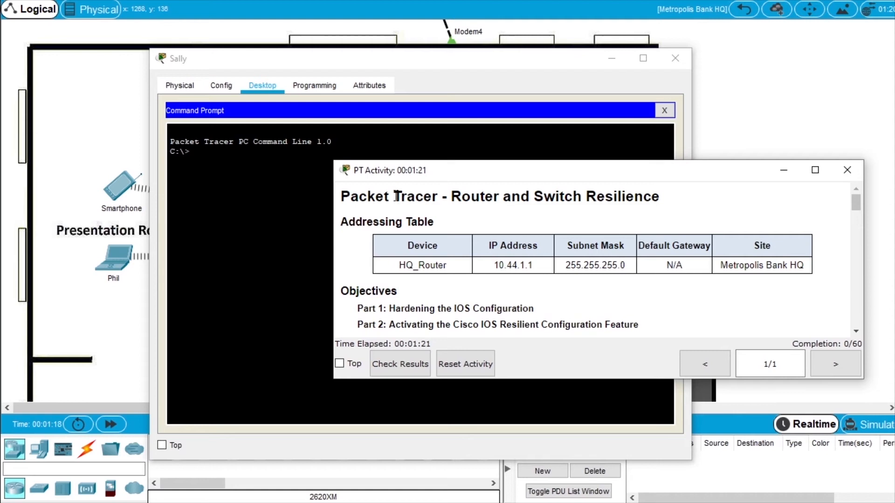
drag(358, 177, 894, 175)
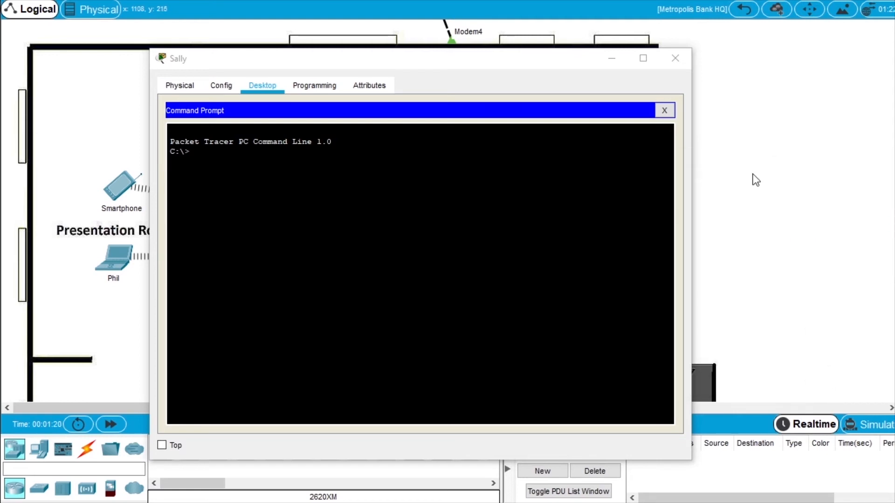
click(190, 151)
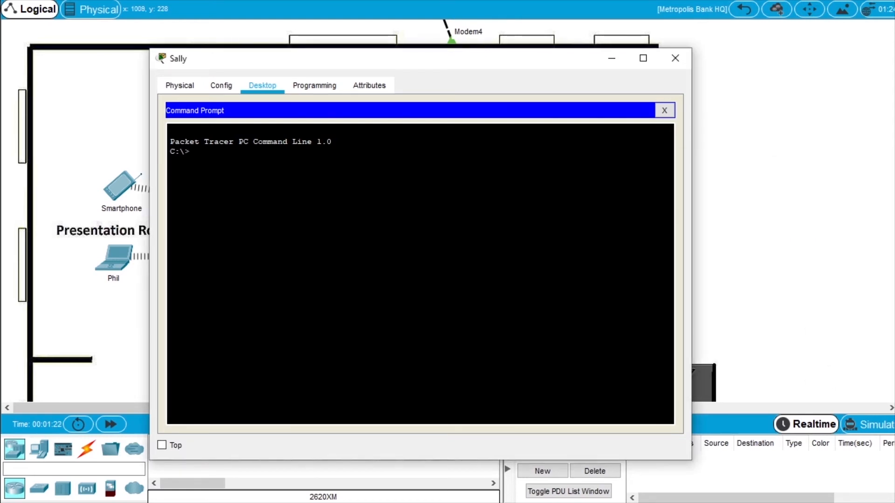
SSH into HQ_Router at 10.44.1.1 as admin and enter privileged mode.
text(ssh -l admin 10.44.1.1)
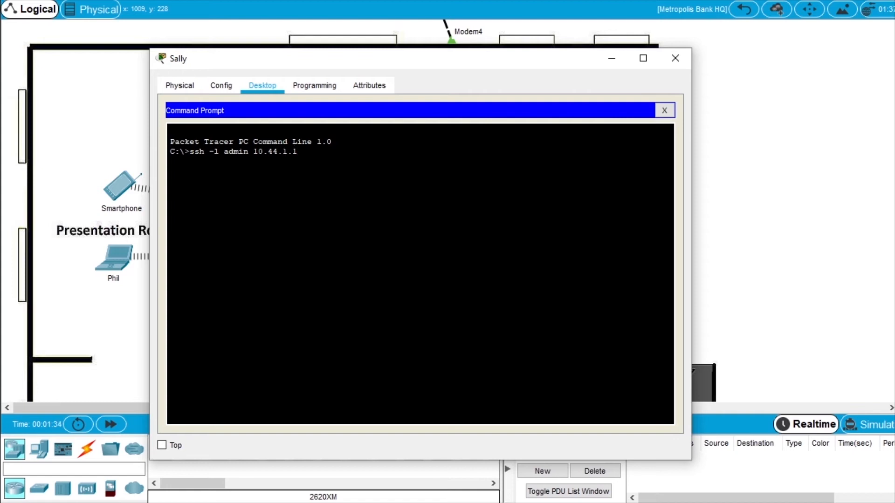
key(Return)
key(Return)
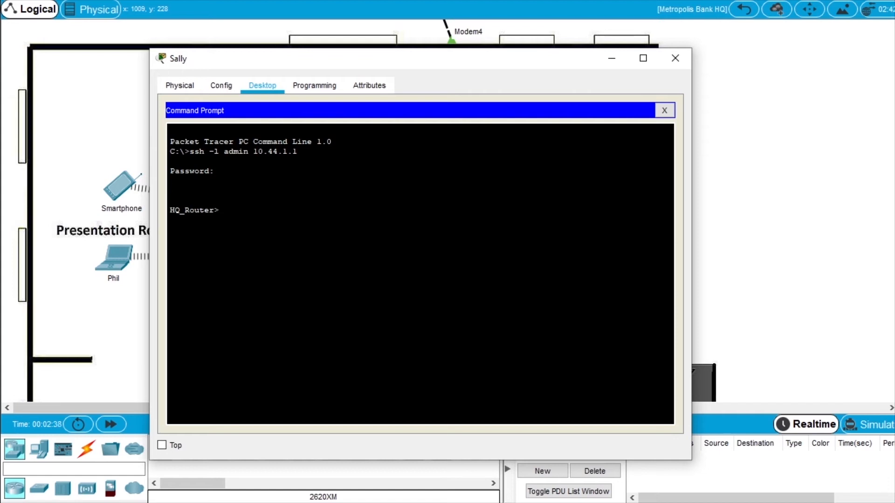
text(enable)
key(Return)
key(Return)
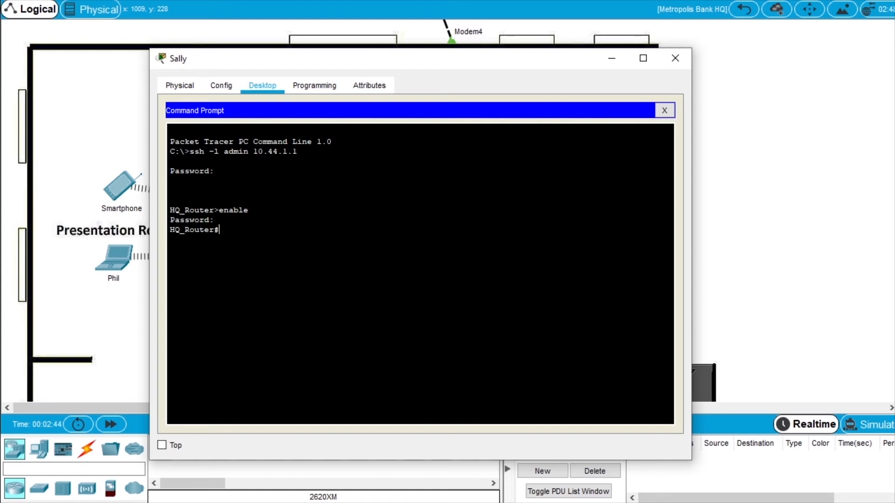
Enter global configuration mode and bring up the prepared banner text in Notepad.
text(configure terminal)
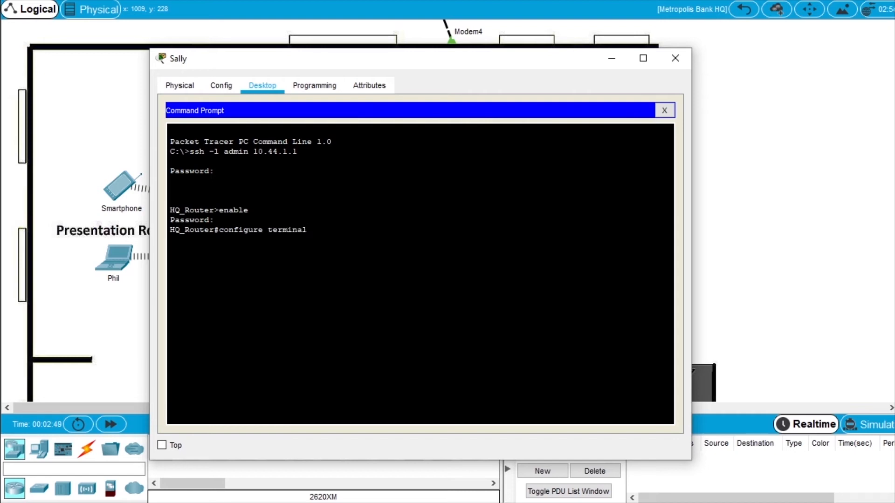
key(Return)
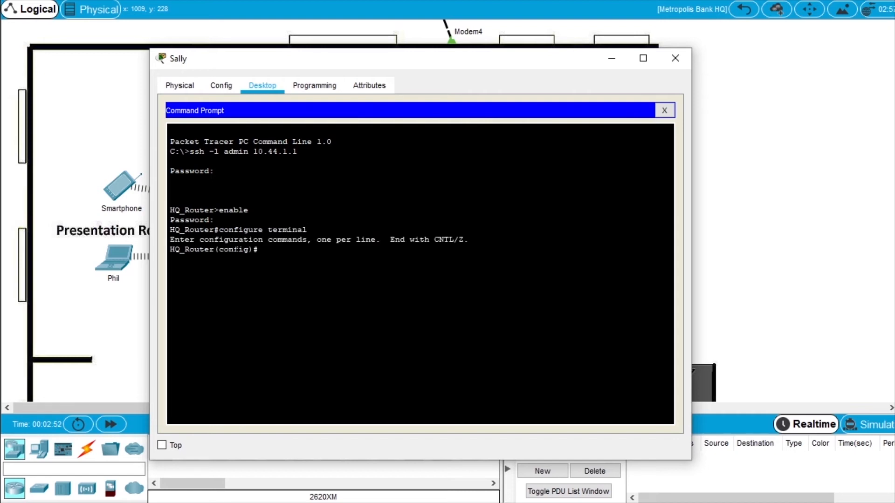
key(alt+Tab)
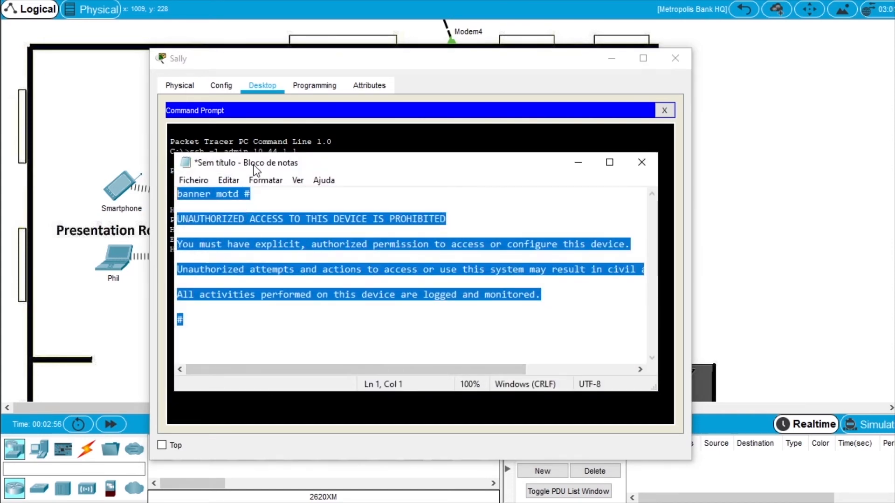
Copy the whole banner motd warning text from Notepad.
double_click(211, 194)
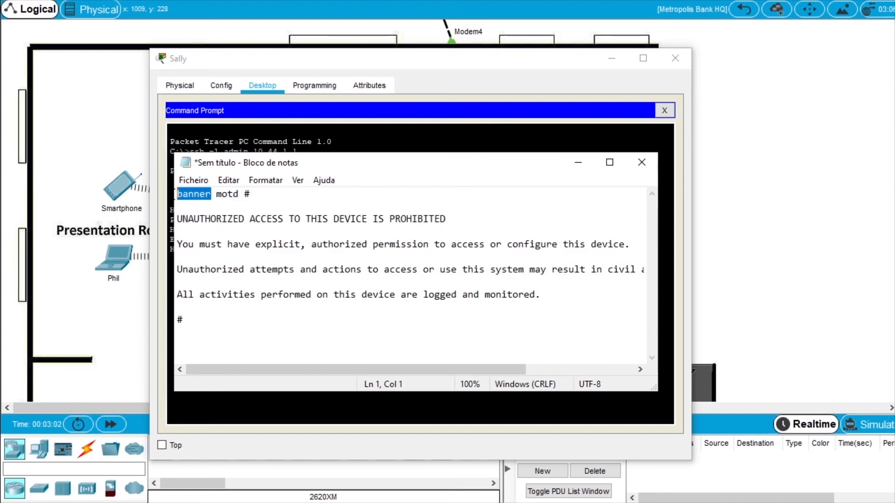
click(217, 194)
double_click(217, 194)
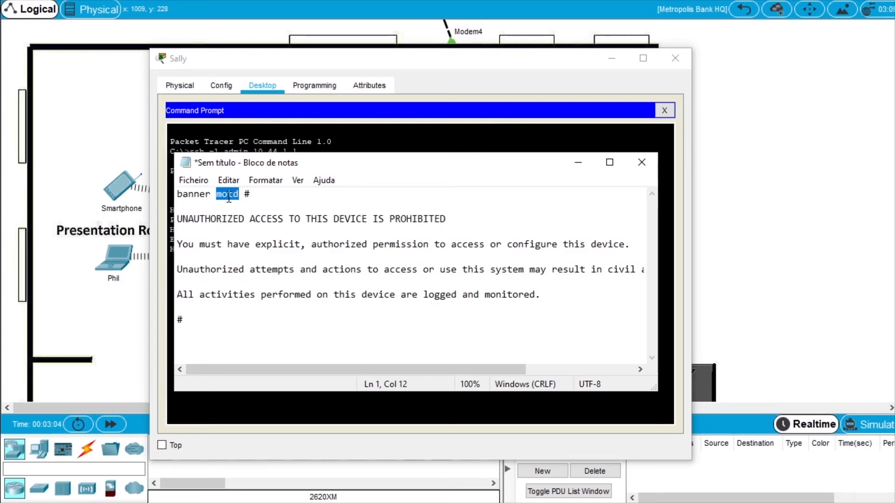
drag(256, 346, 177, 193)
right_click(245, 238)
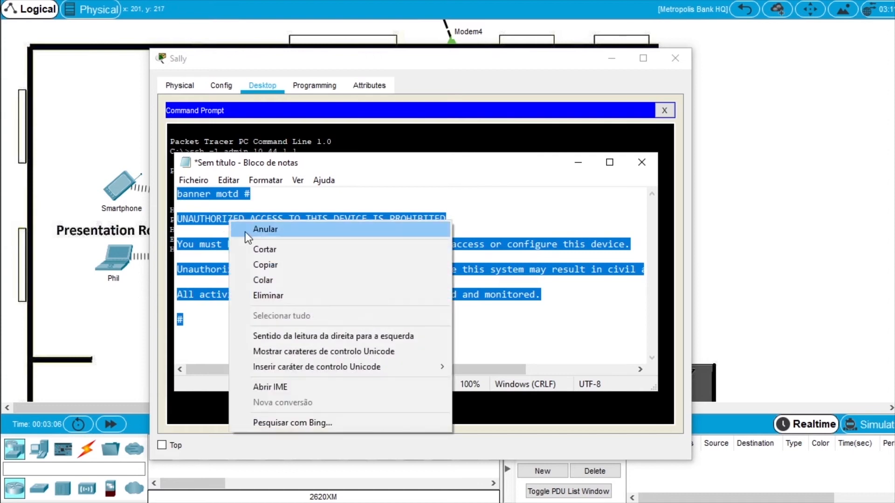
click(286, 266)
click(578, 162)
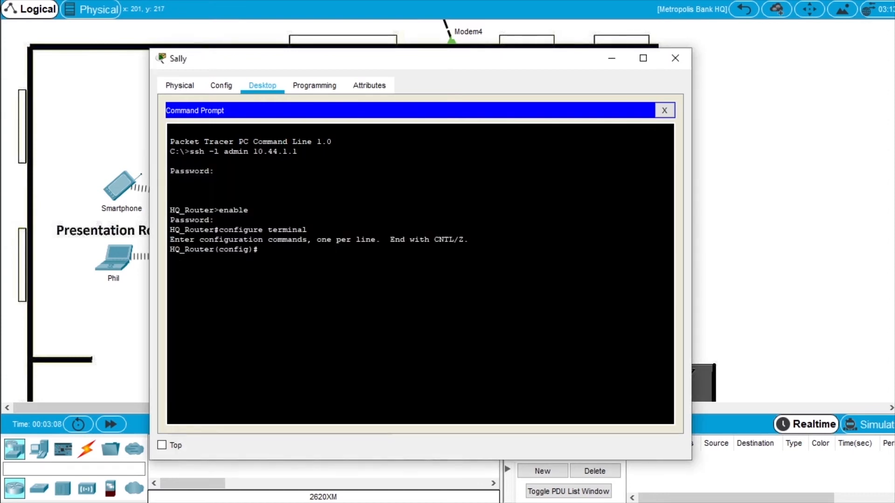
Paste the banner motd command into HQ_Router, then end and log out.
right_click(282, 254)
click(329, 281)
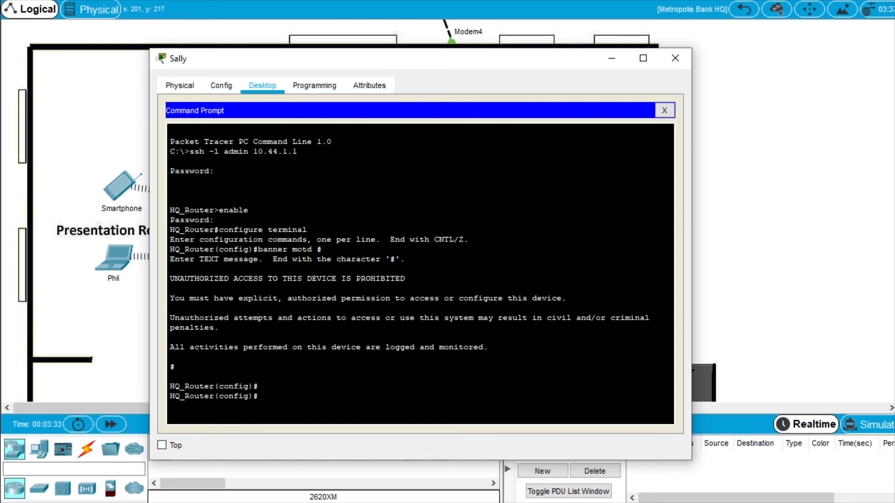
text(end)
key(Return)
text(logout)
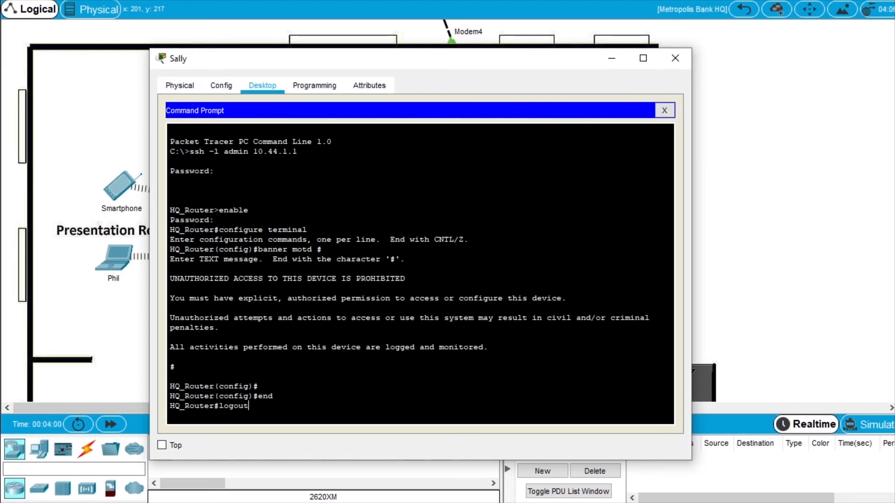
key(Return)
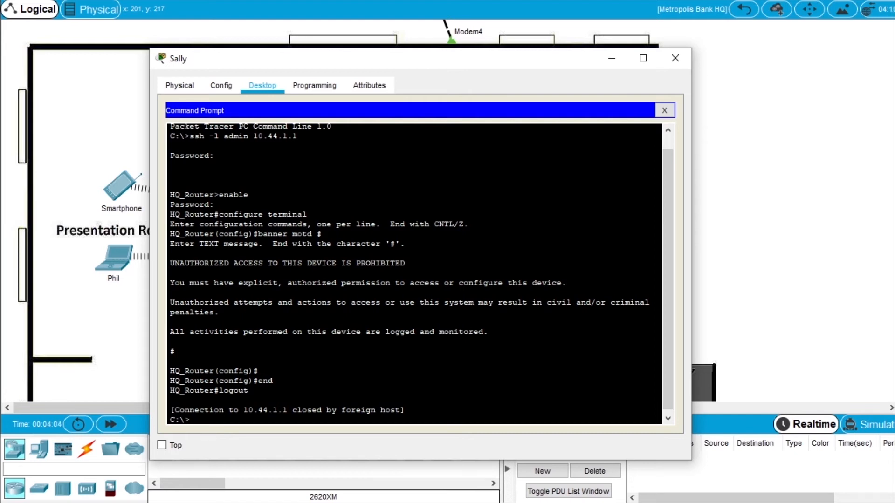
Rerun ssh -l admin 10.44.1.1 to confirm the unauthorized-access banner appears.
key(Up)
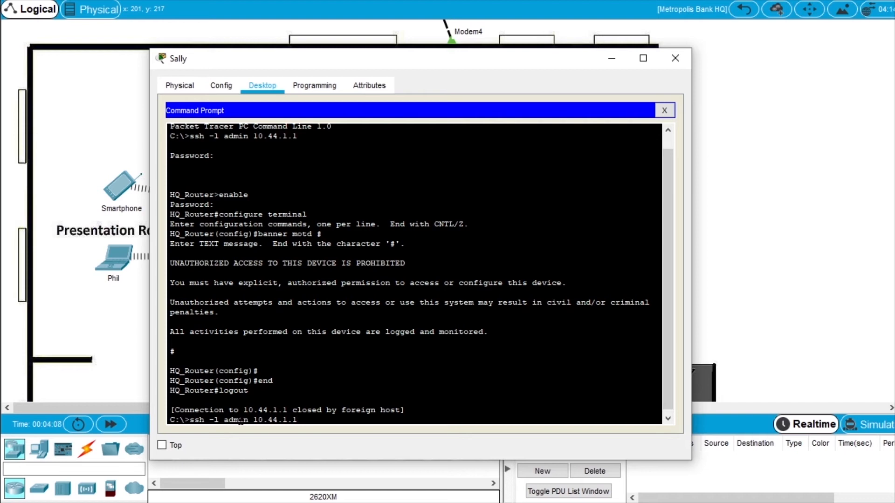
key(Return)
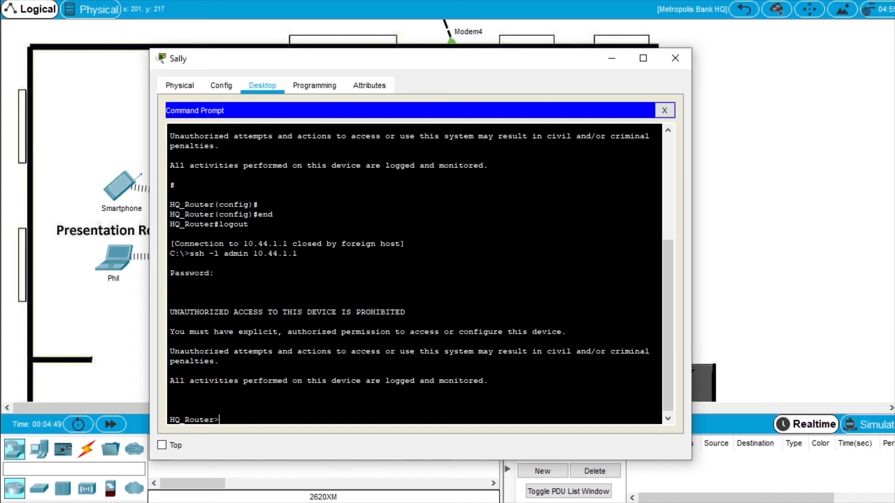
drag(366, 62, 398, 52)
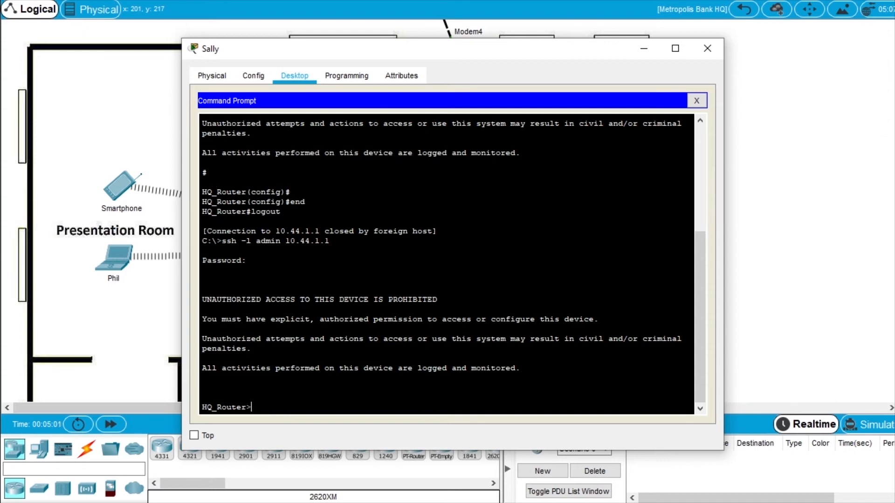
Enter privileged mode and global configuration mode on HQ_Router.
text(enable)
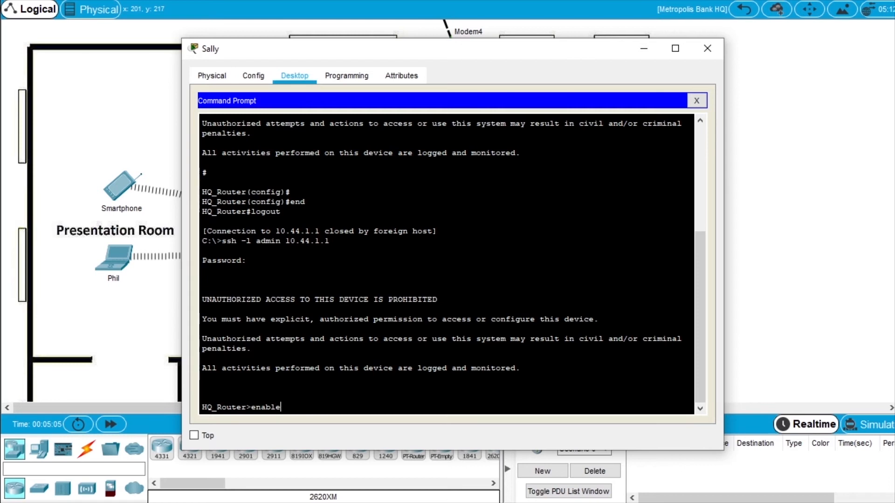
key(Return)
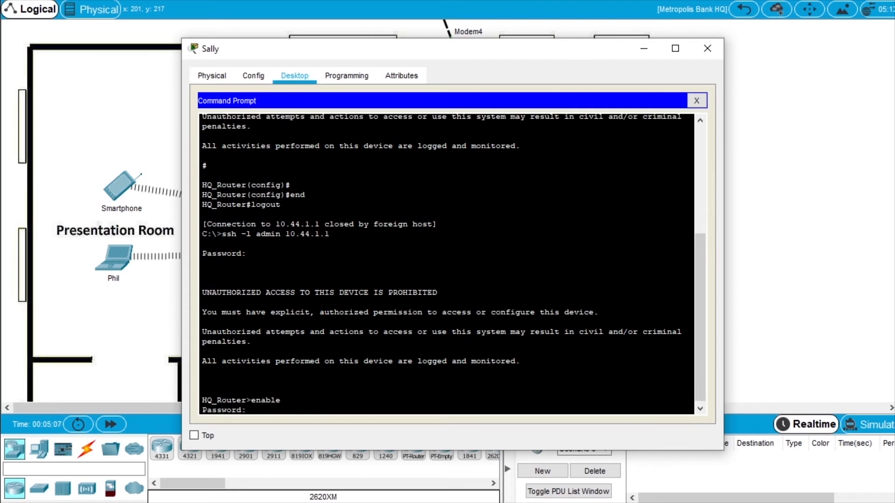
key(Return)
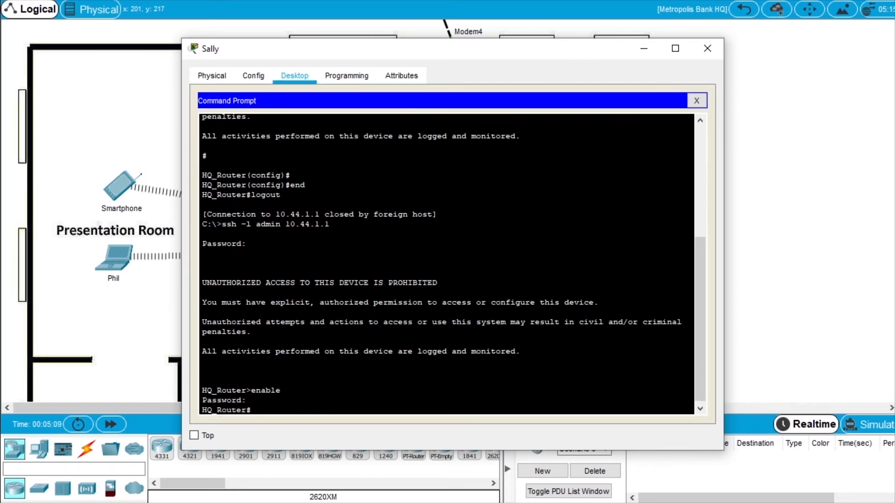
text(configure terminal)
key(Return)
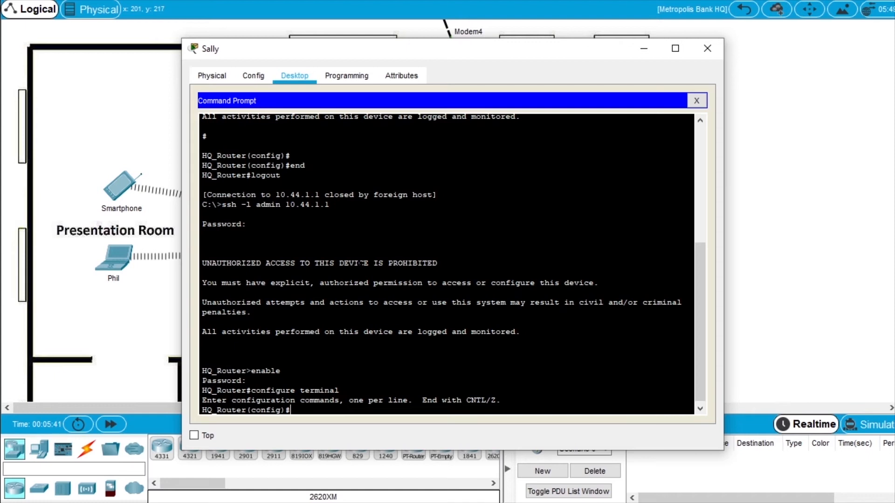
Enable service password-encryption and set a 10-character minimum password length.
text(service)
text(password-)
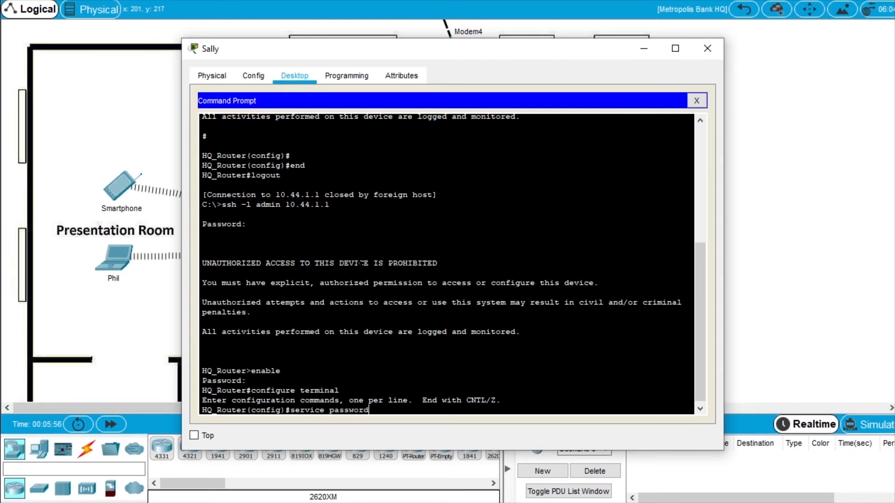
text(encryption)
key(Return)
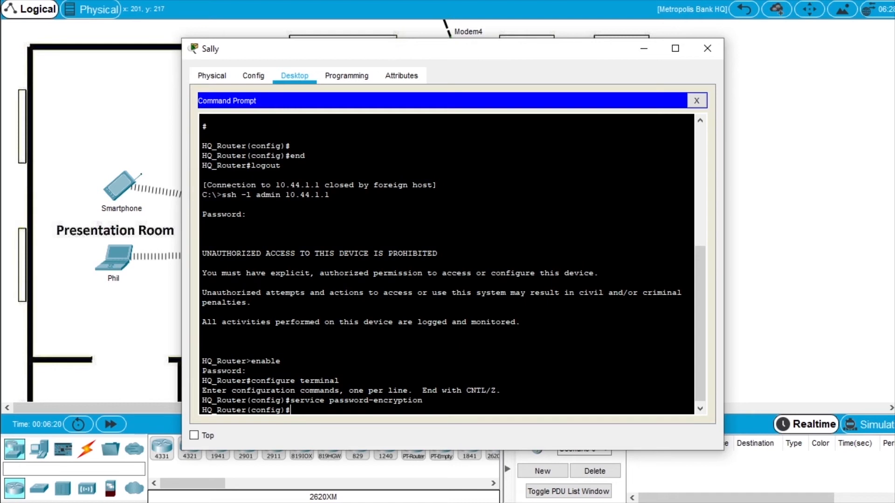
text(ecurity passwords min)
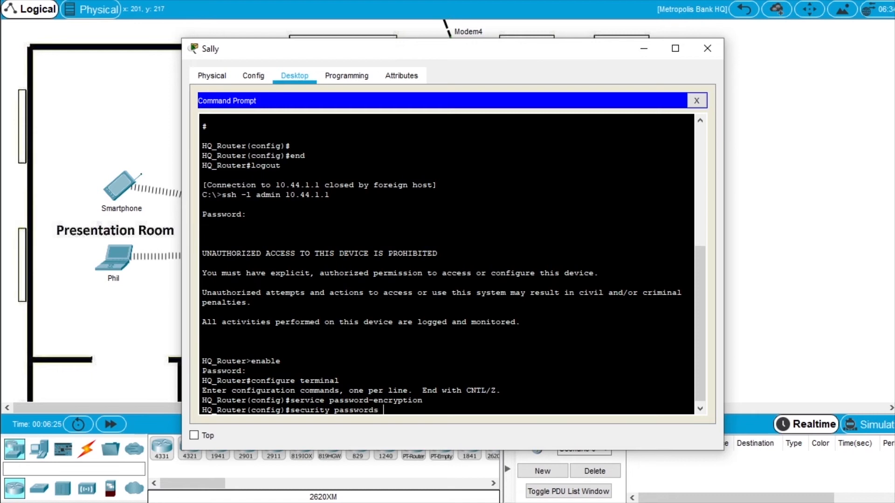
text(-length 10)
key(Return)
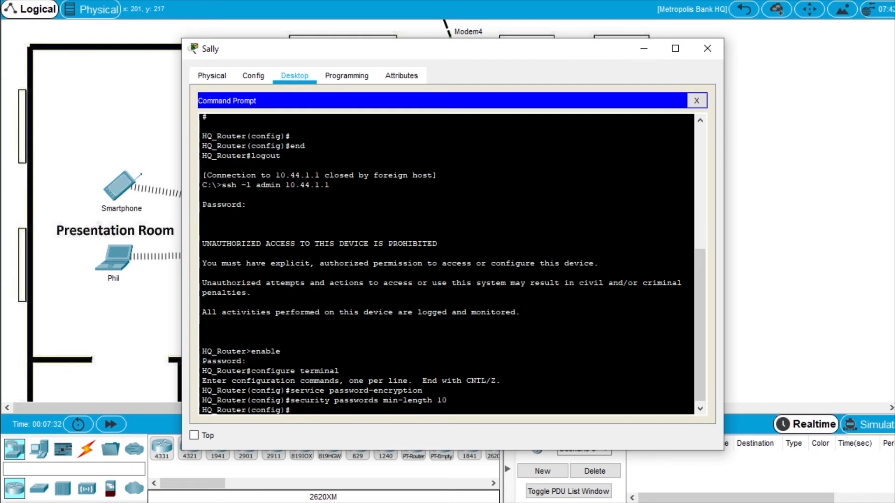
Exit configuration mode and list the router's flash with dir flash:.
text(exit)
key(Return)
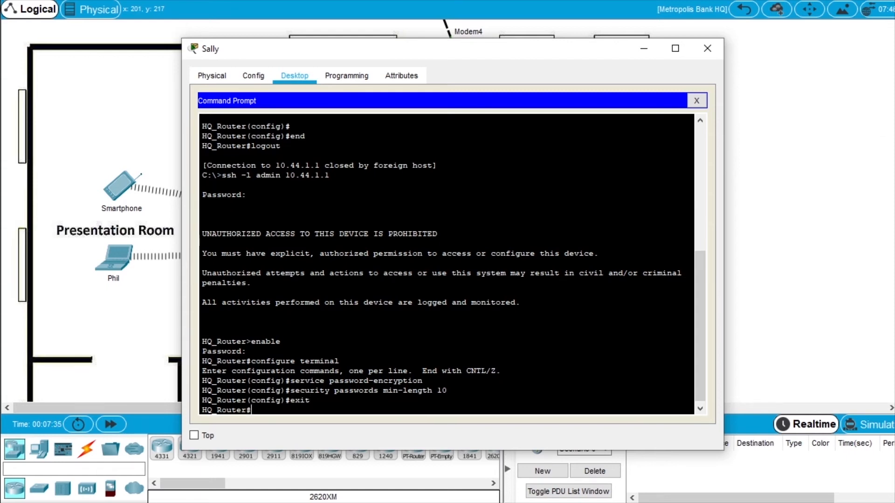
text(dir flash:)
key(Return)
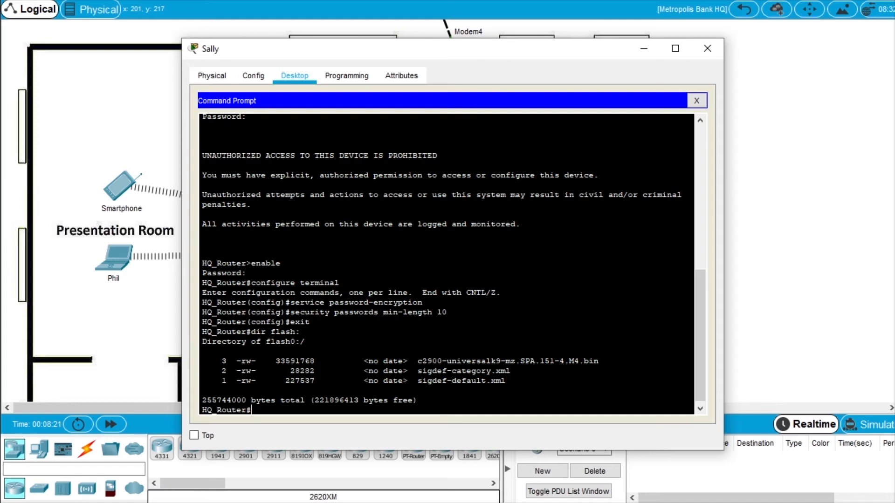
Enter configuration mode and secure the running IOS image with secure boot-image.
text(configure terminal)
key(Return)
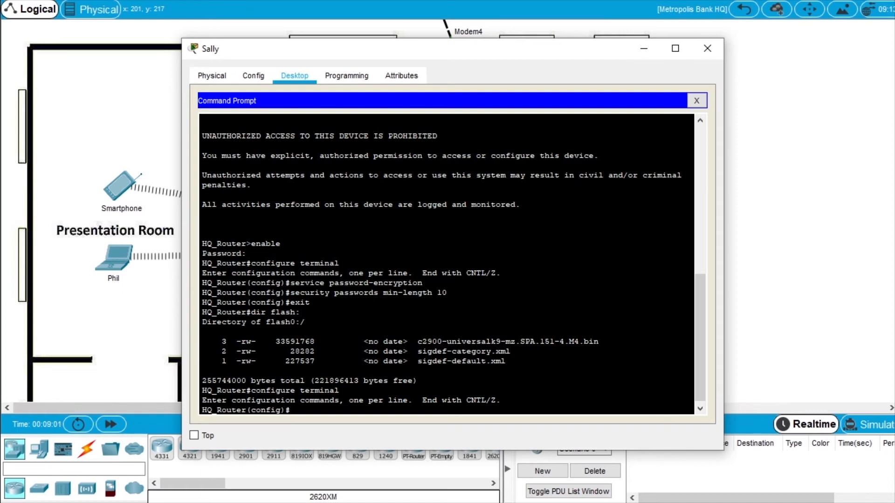
text(secure boot-image)
key(Return)
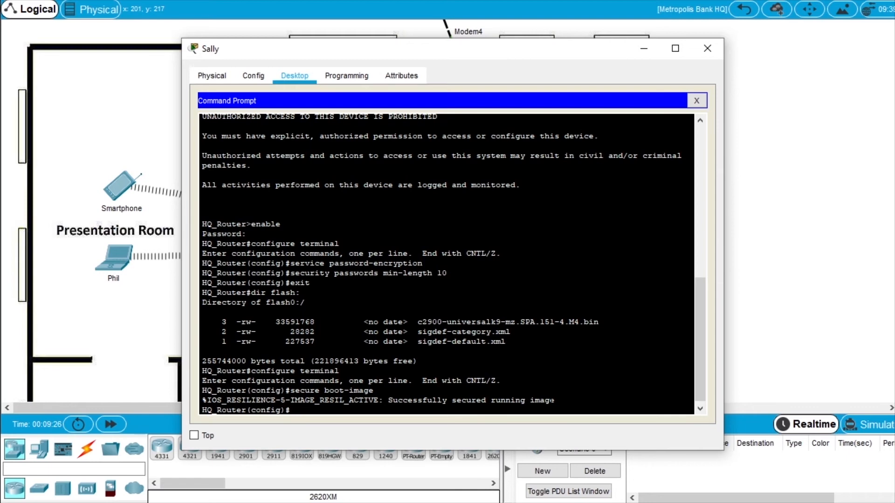
click(374, 391)
Secure the configuration archive with secure boot-config, noting its .ar extension.
text(secure boot-config)
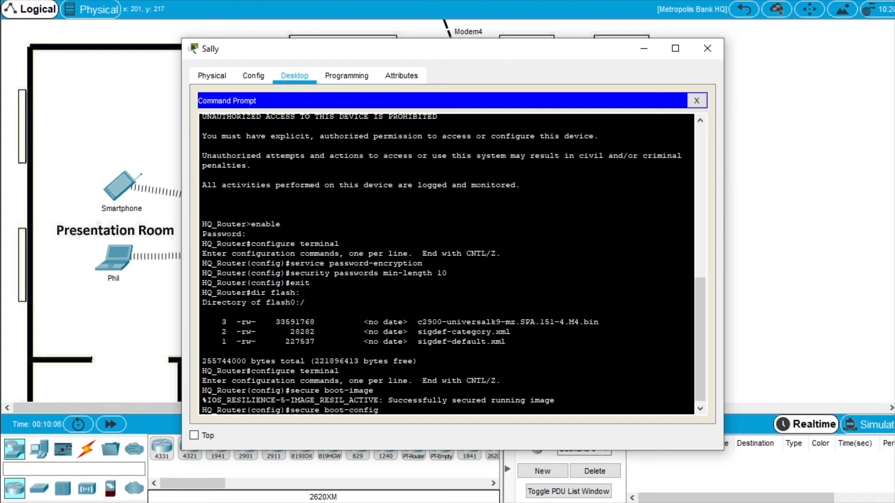
key(Return)
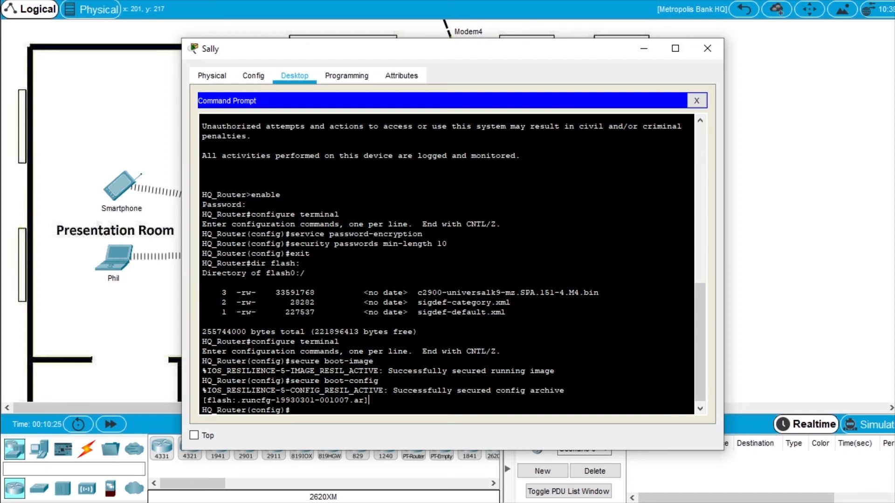
drag(365, 400, 354, 401)
click(369, 400)
Exit configuration mode and list the flash contents again with dir flash:.
text(e)
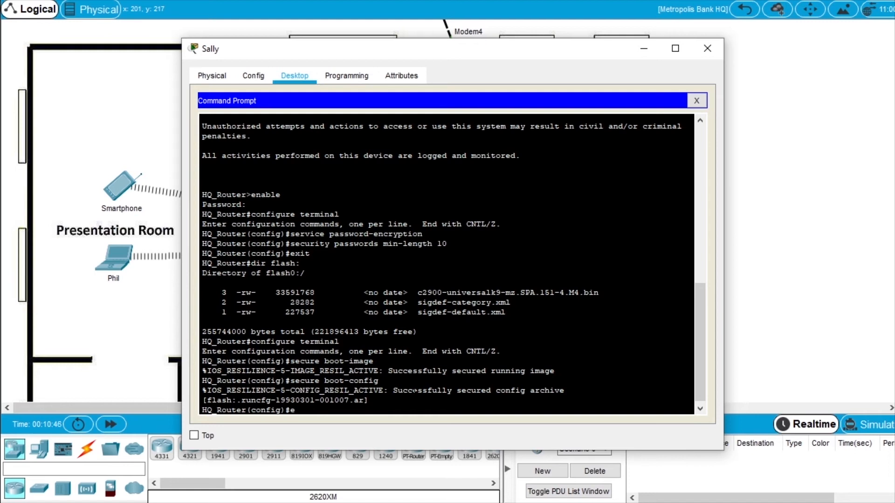
text(xit)
key(Return)
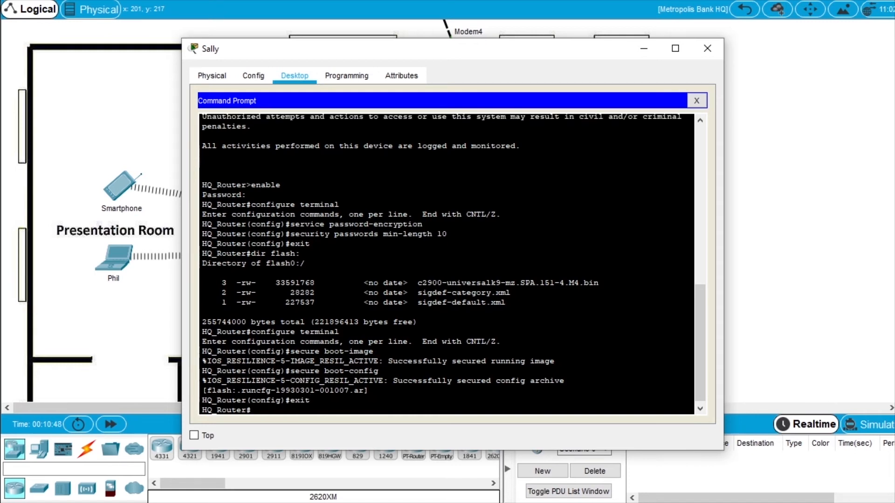
text(dir flash:)
key(Return)
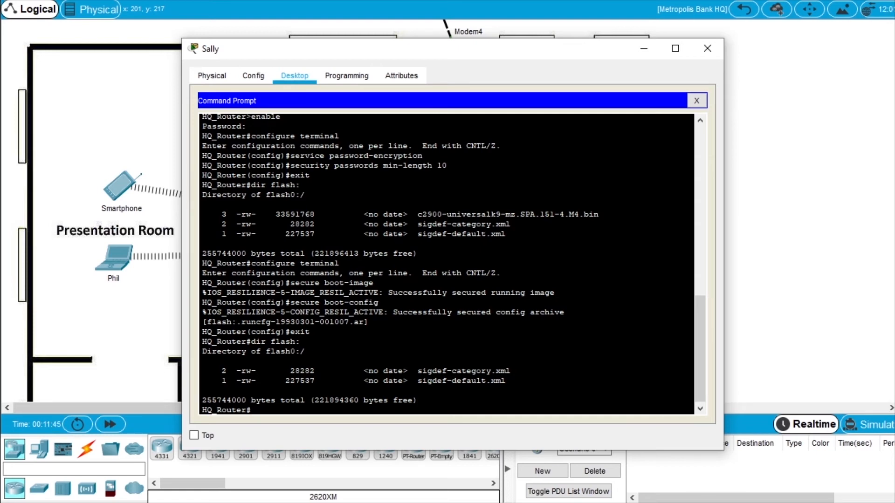
Run show secure bootset and highlight the image and config resilience lines and .bin/.ar archives.
text(show secure bootset)
key(Return)
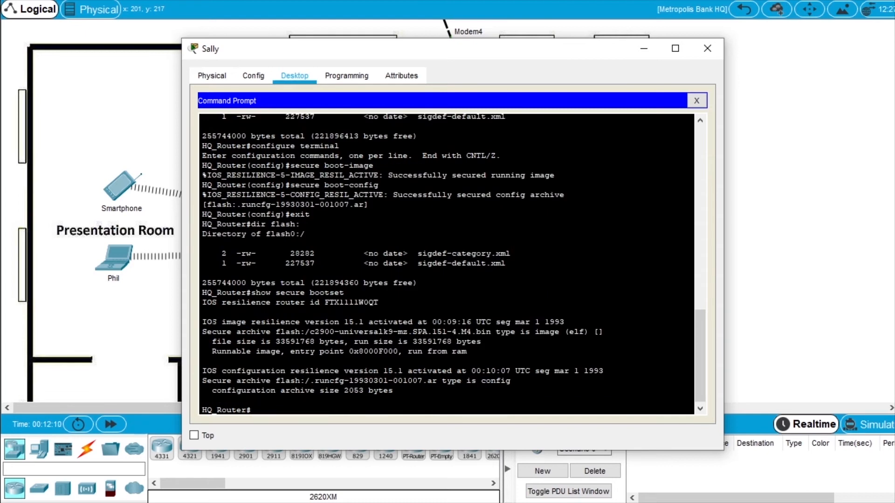
drag(204, 322, 295, 321)
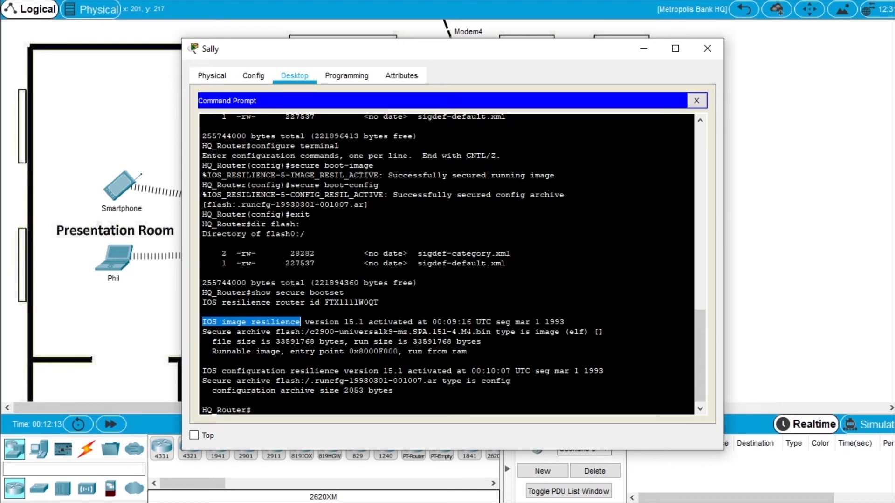
drag(491, 331, 473, 332)
click(472, 331)
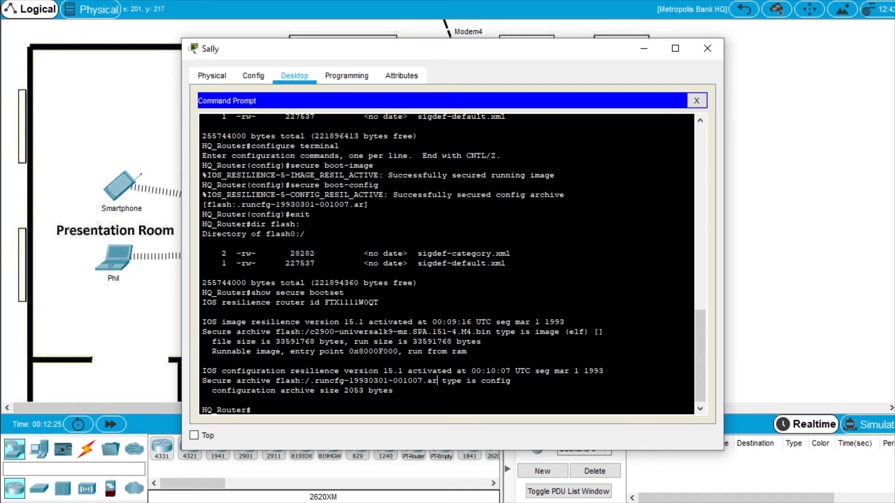
drag(202, 371, 340, 372)
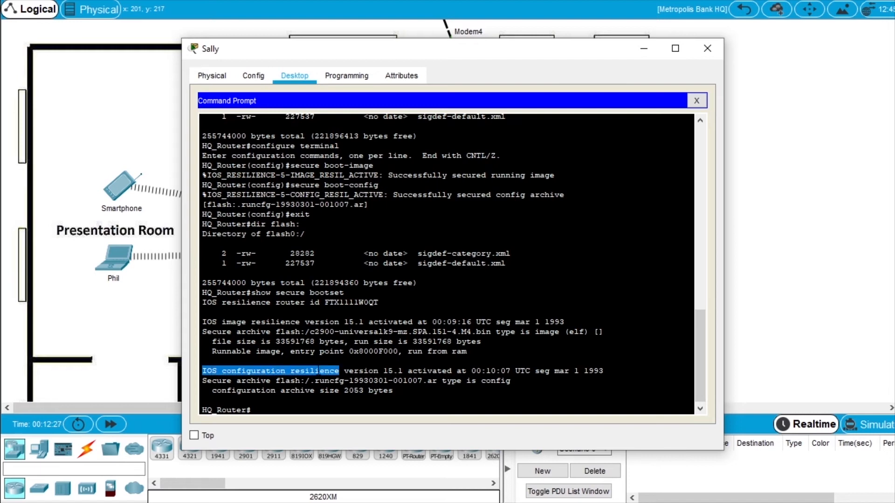
drag(437, 380, 422, 380)
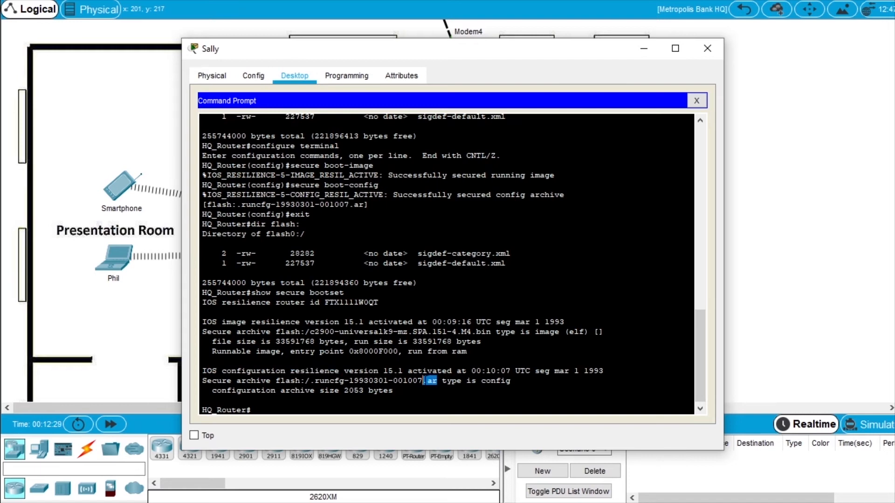
click(410, 391)
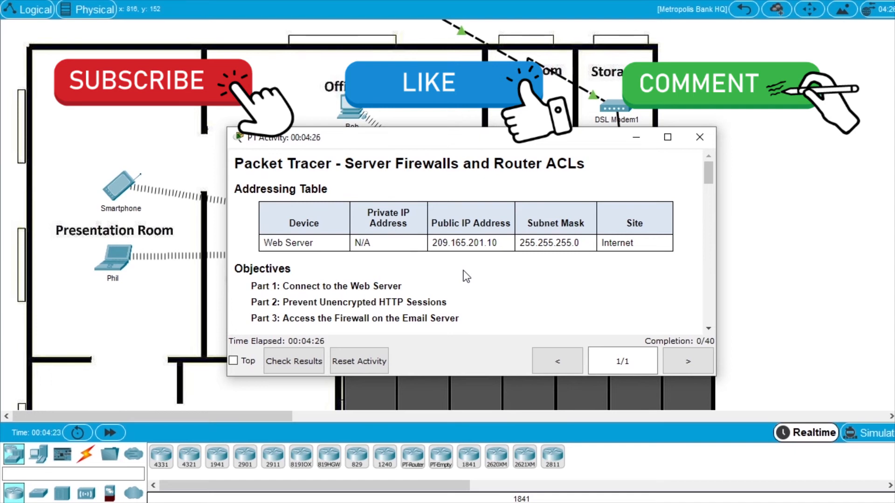
click(636, 137)
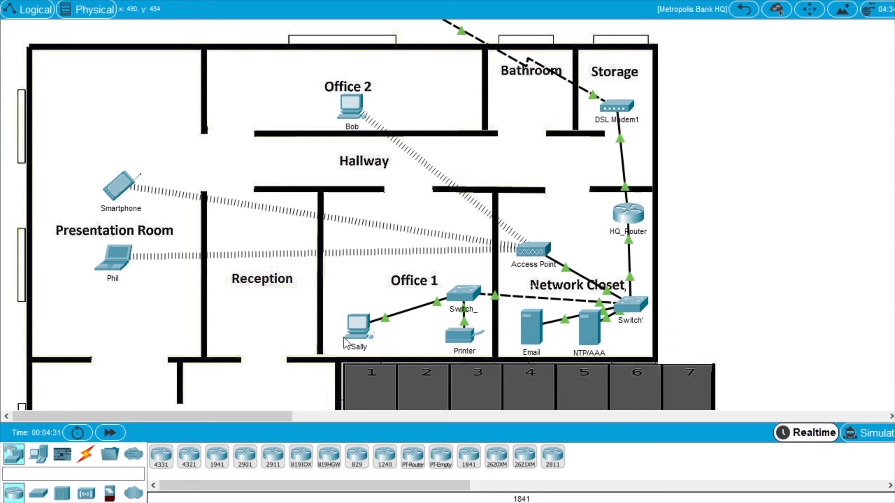
click(359, 329)
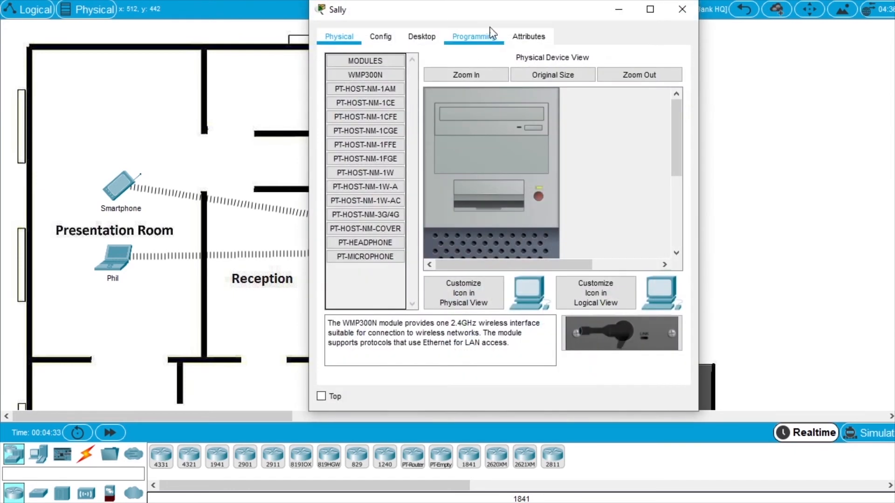
drag(487, 14, 496, 100)
drag(315, 208, 112, 214)
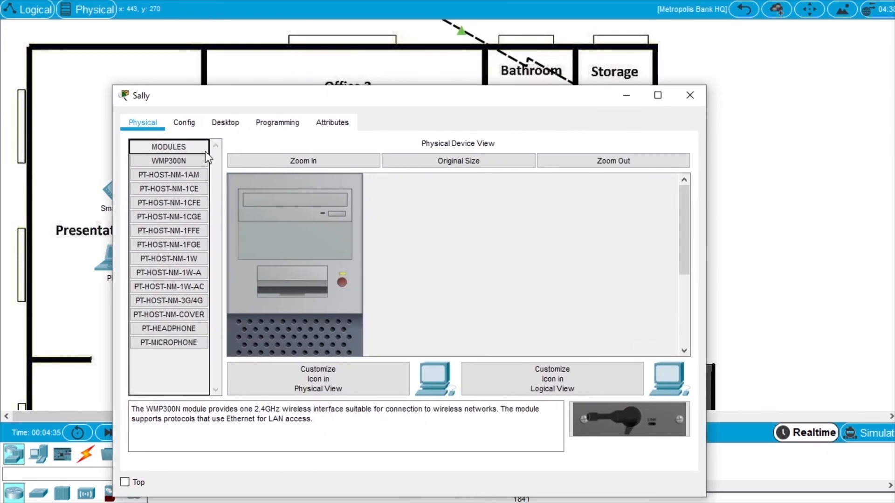
click(227, 122)
drag(293, 96, 337, 59)
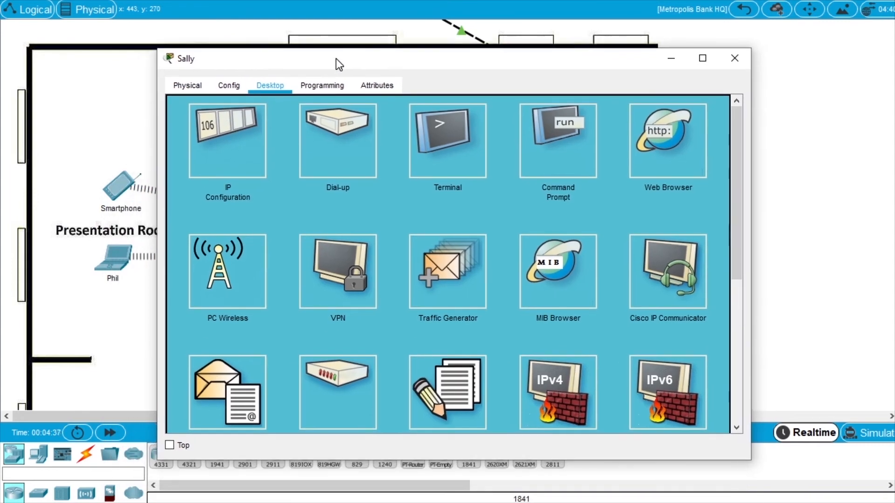
click(662, 150)
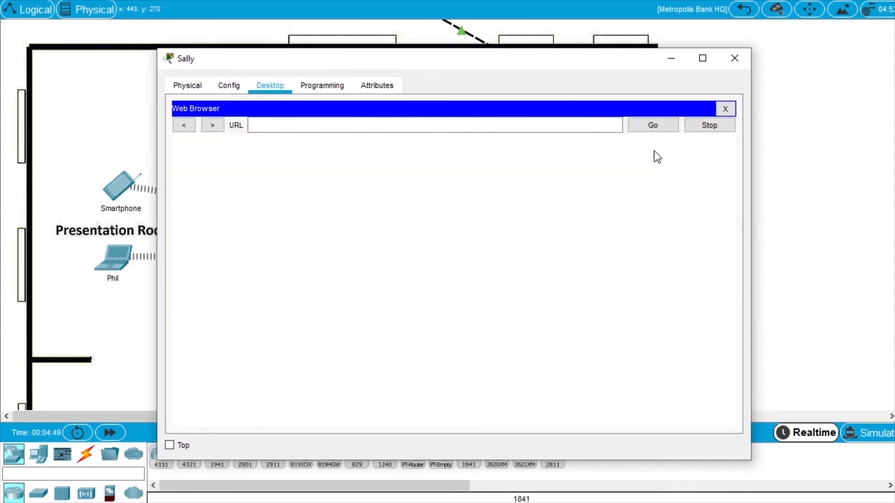
click(304, 128)
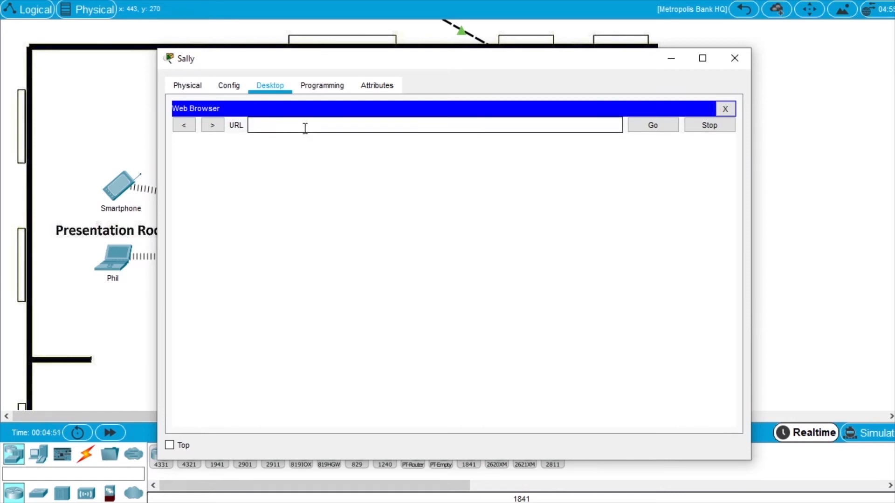
click(281, 126)
text(http://www.cisco.corp)
click(662, 126)
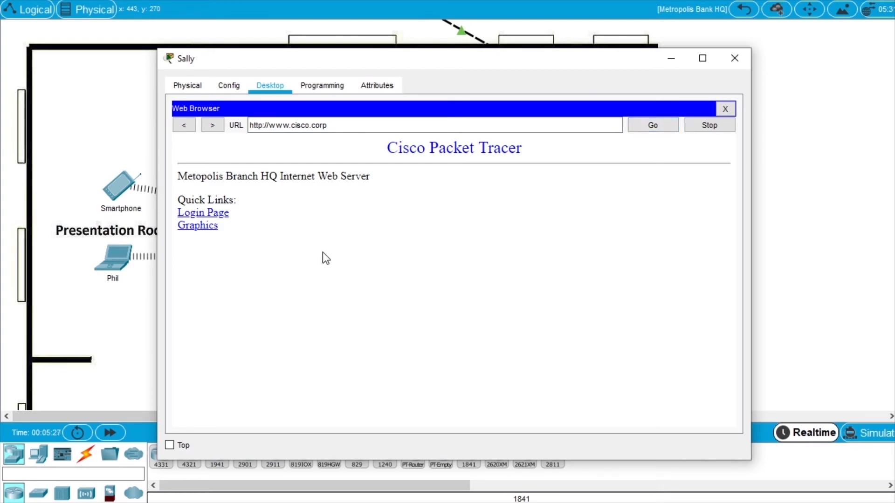
click(219, 215)
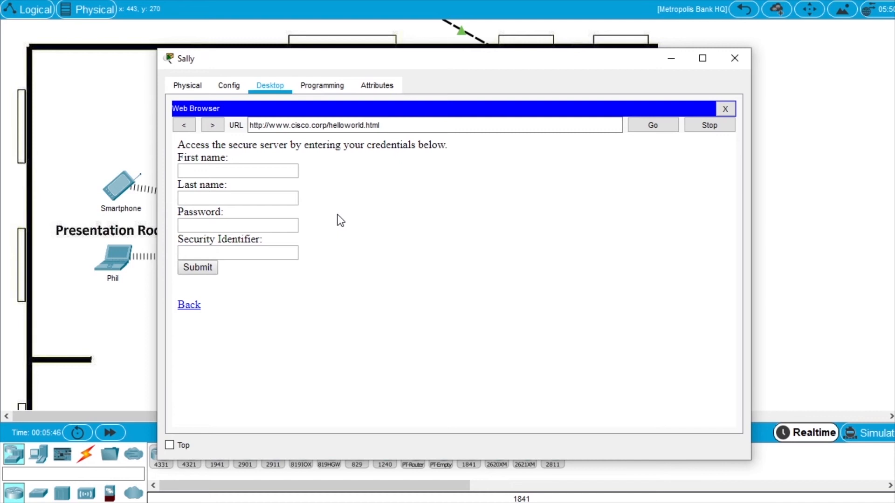
click(263, 127)
drag(329, 125, 425, 130)
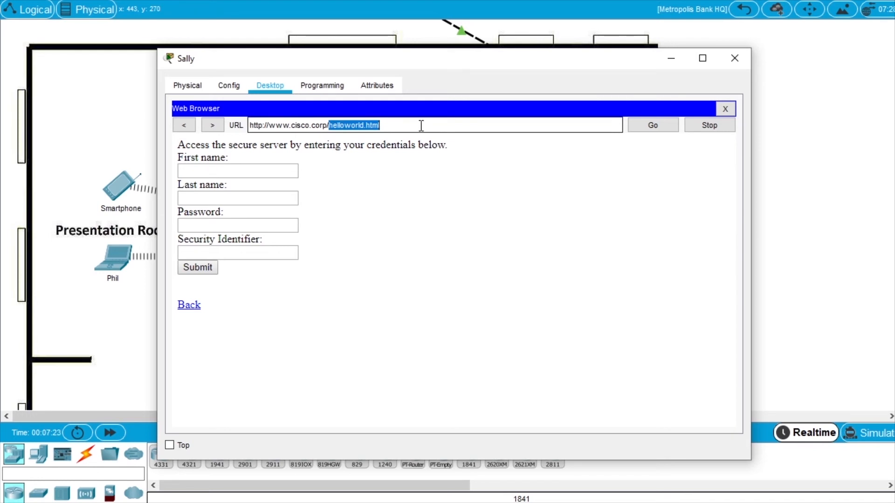
key(BackSpace)
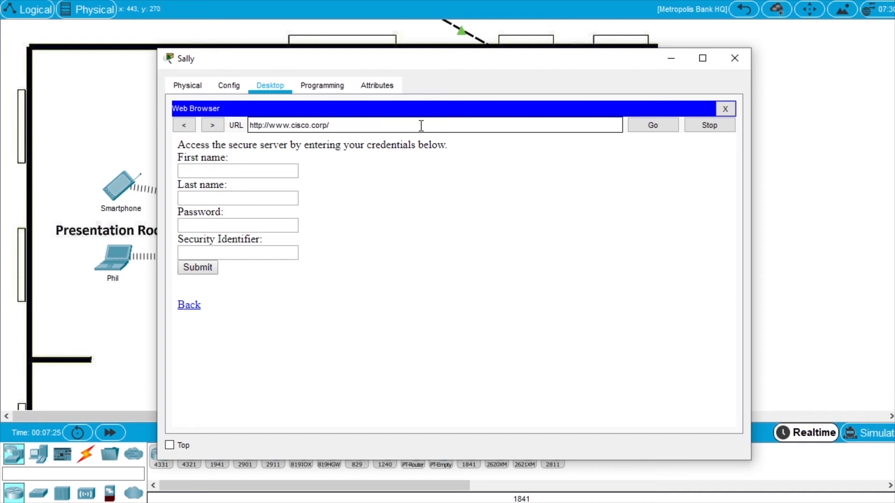
key(Home)
key(Right)
key(Right)
key(Right)
key(Right)
text(s)
click(663, 130)
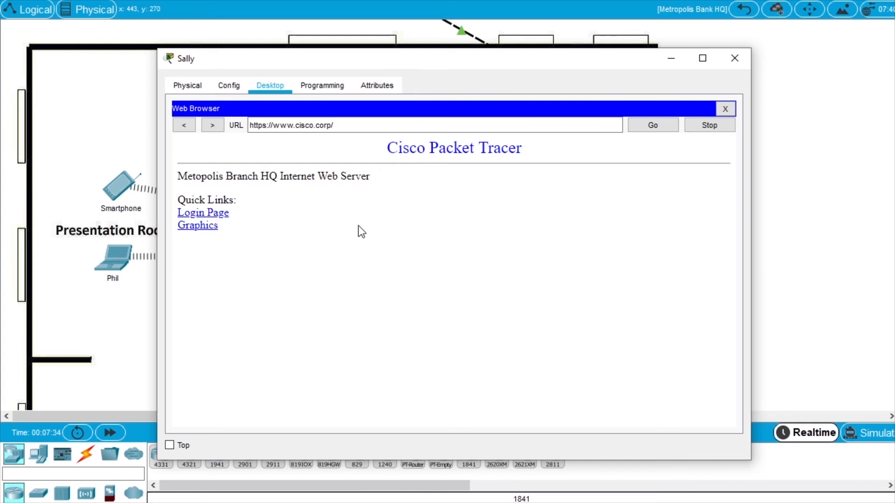
Open the Login Page link, highlight https in the address, and close Sally's window.
click(219, 214)
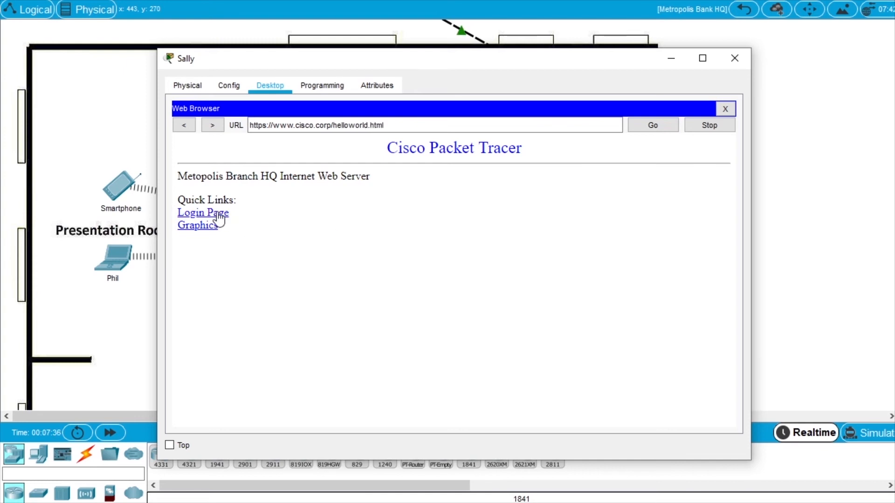
click(257, 125)
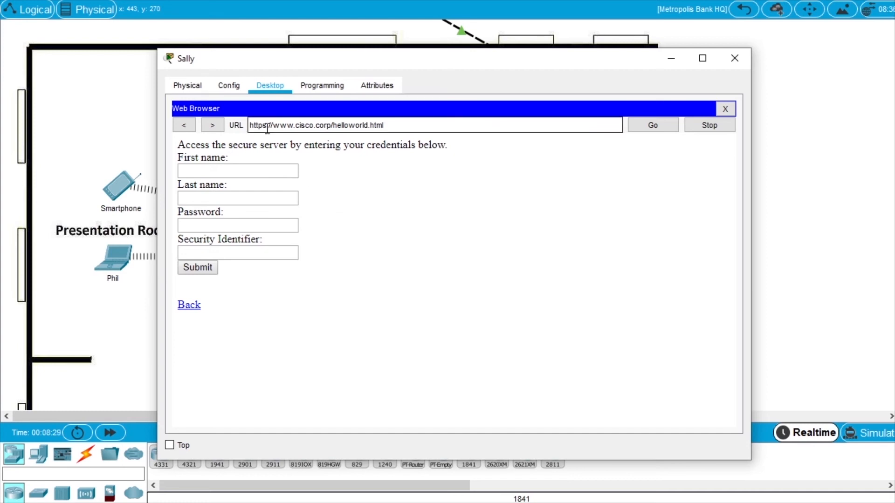
double_click(267, 125)
click(410, 244)
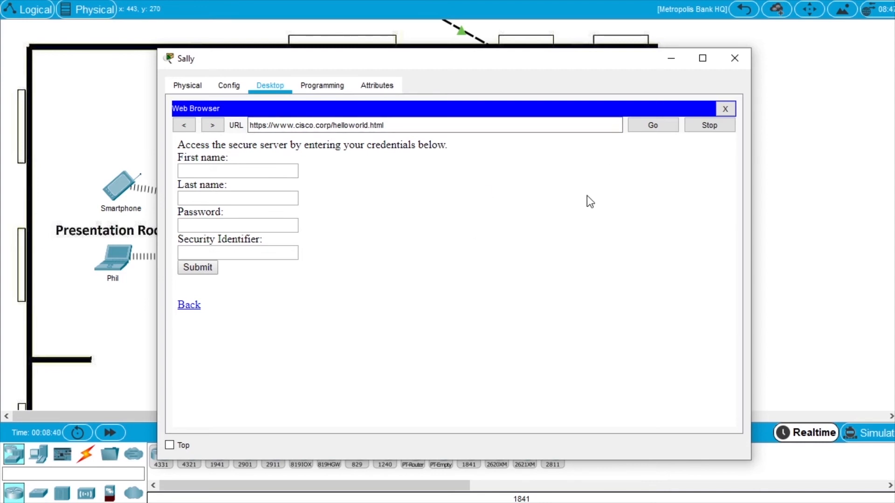
click(734, 58)
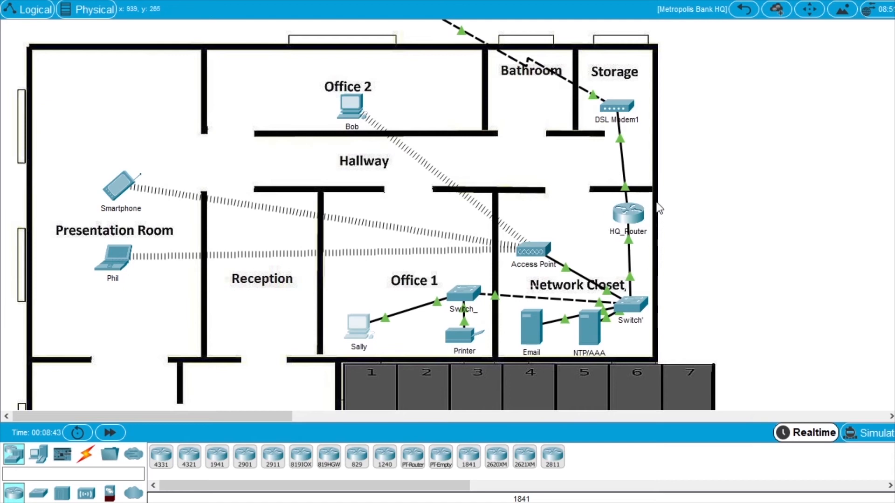
Open HQ_Router's CLI, log in with the password, and run enable then configure terminal.
click(628, 216)
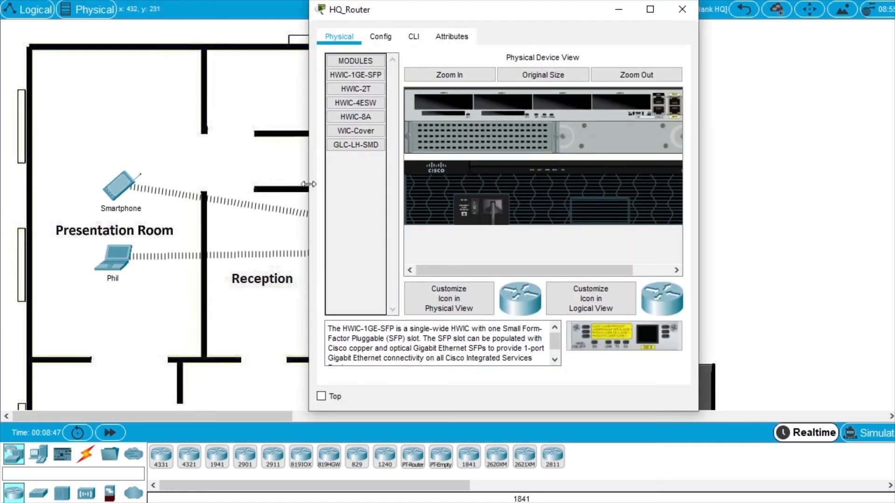
drag(396, 13, 380, 47)
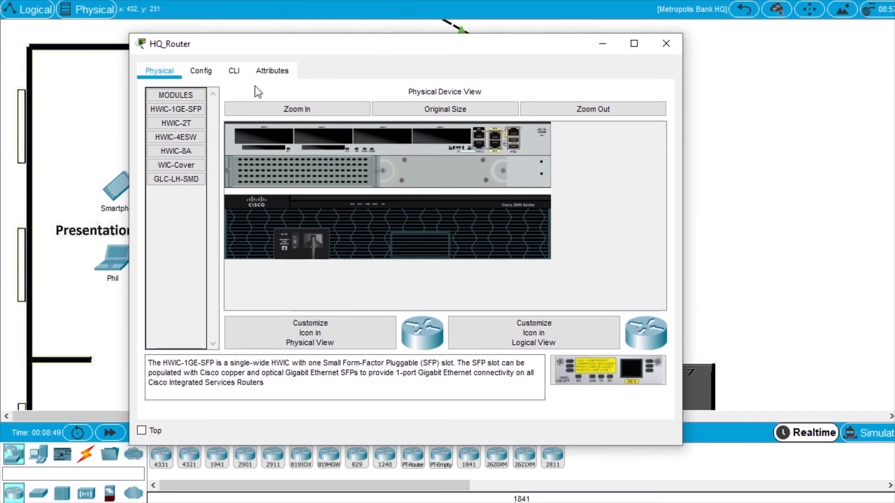
click(234, 72)
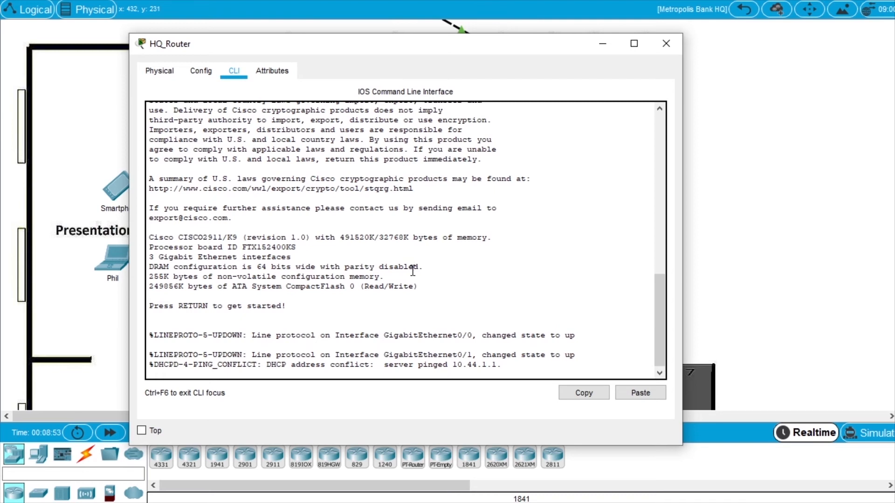
key(Return)
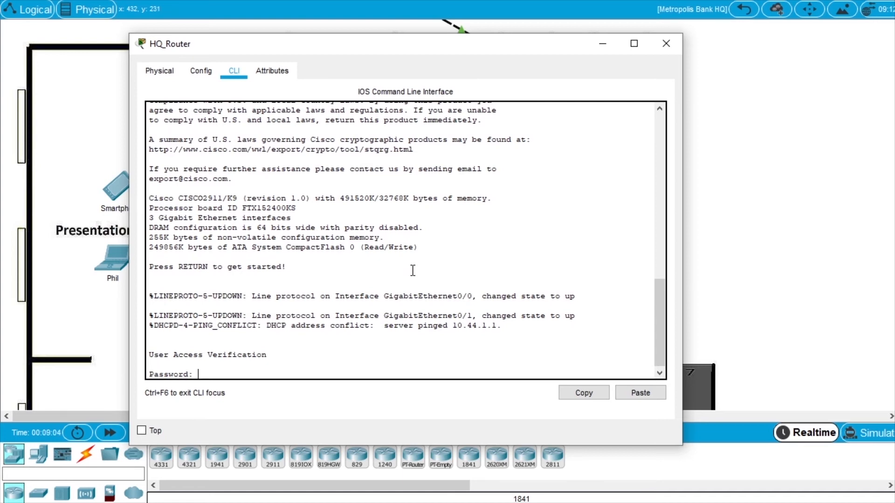
key(Return)
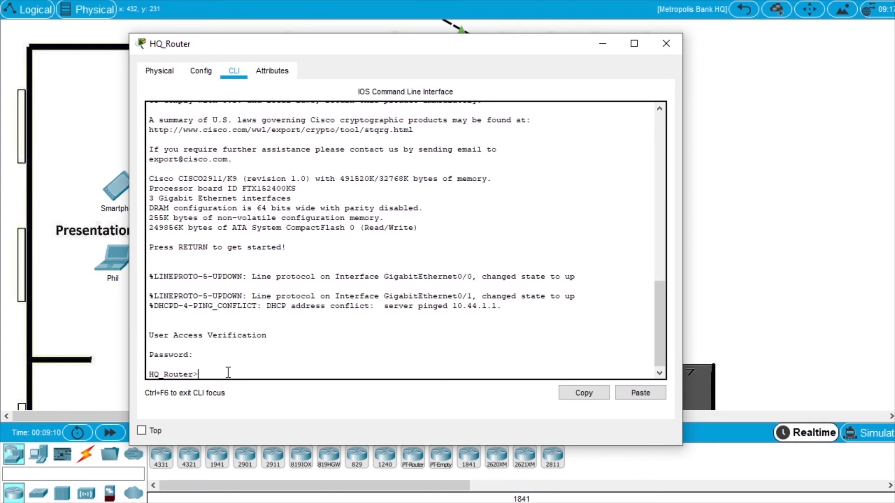
text(enable)
key(Return)
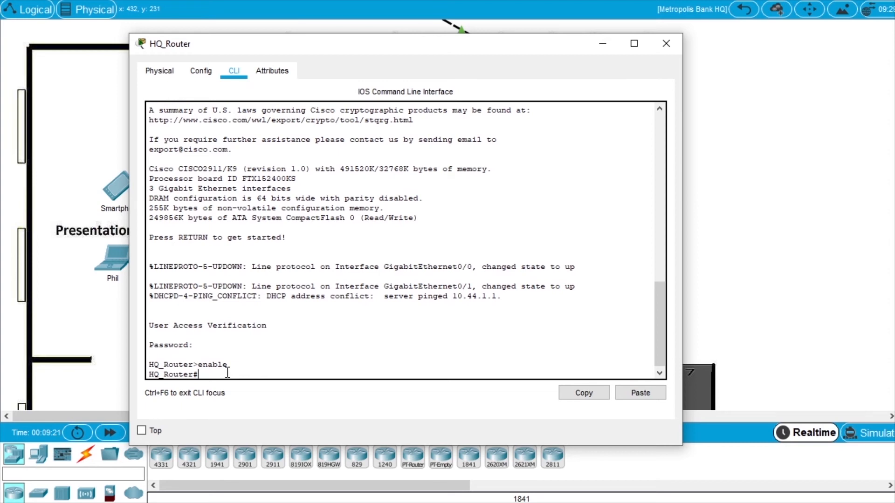
text(configure terminal)
key(Return)
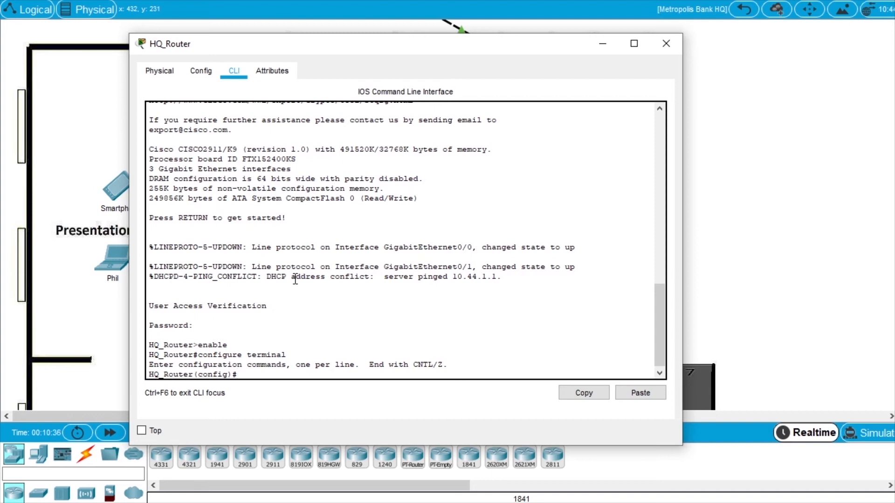
Enter 'access-list 101 deny tcp any any eq 80' and 'access-list 101 permit ip any any'.
text(access-list 101 deny)
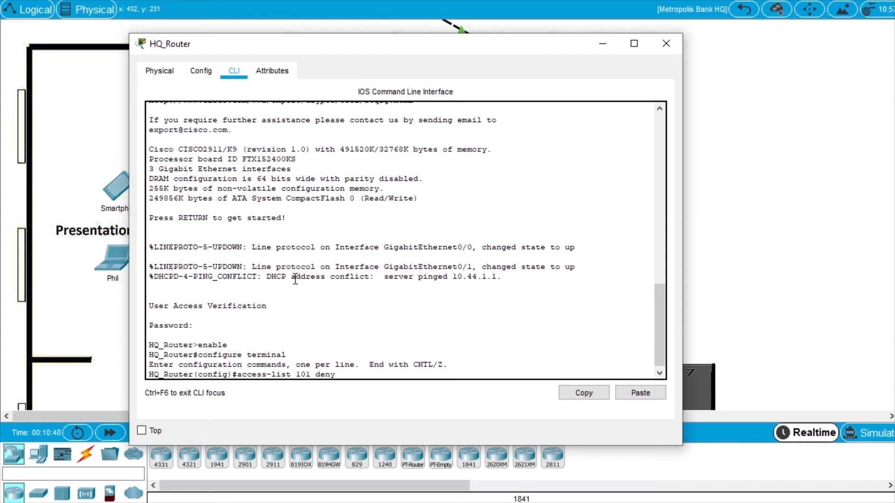
text( tcp any)
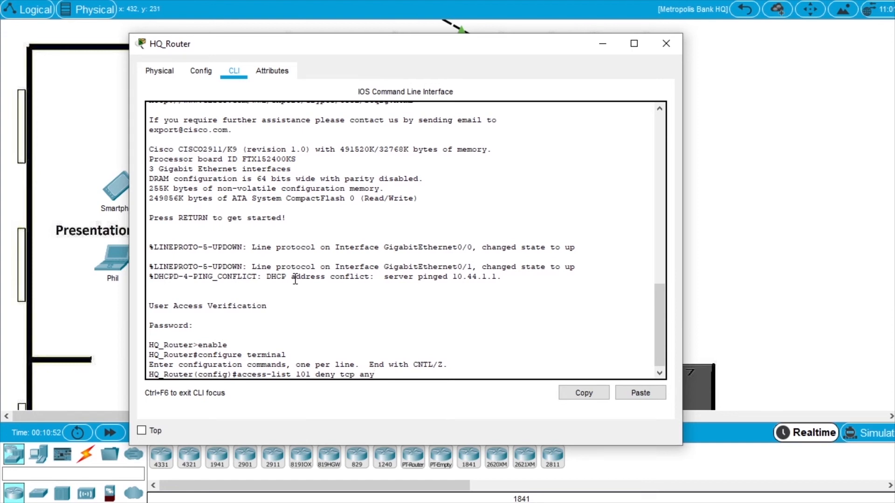
text( any eq 80)
key(Return)
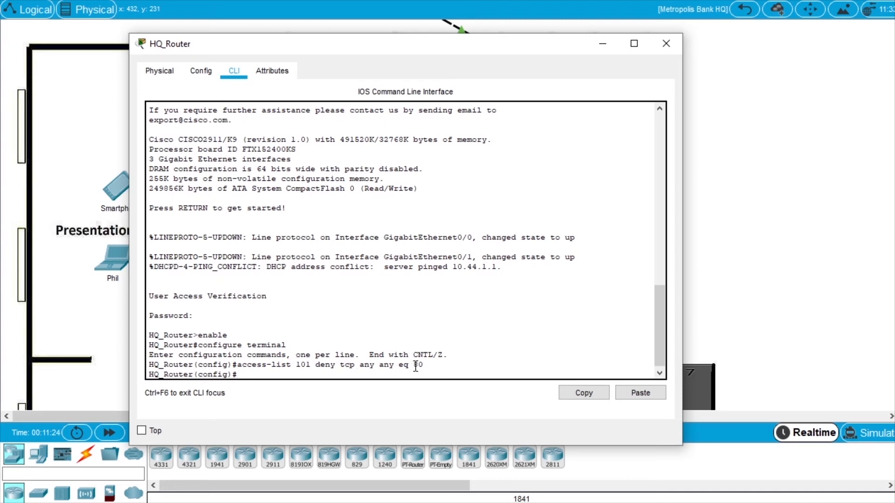
click(455, 365)
text(access-list 101 permit ip)
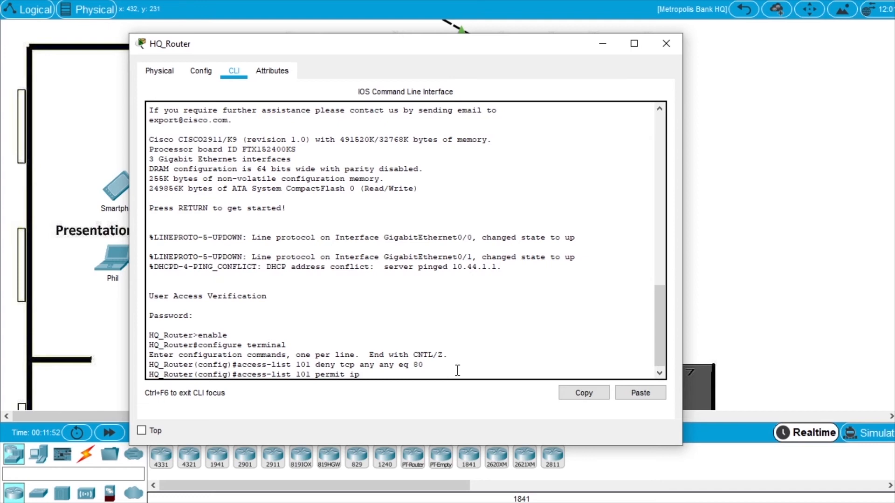
text( any any)
key(Return)
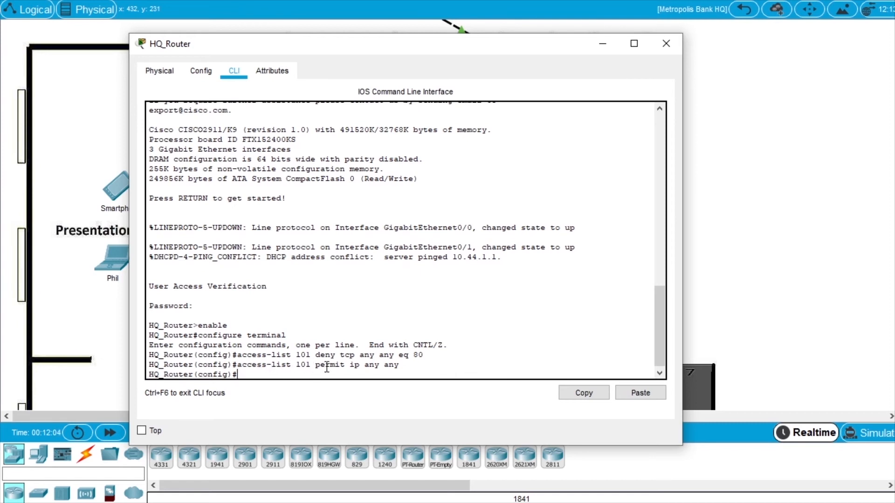
Turn on always showing port labels in the logical workspace in Preferences.
click(602, 45)
click(112, 1)
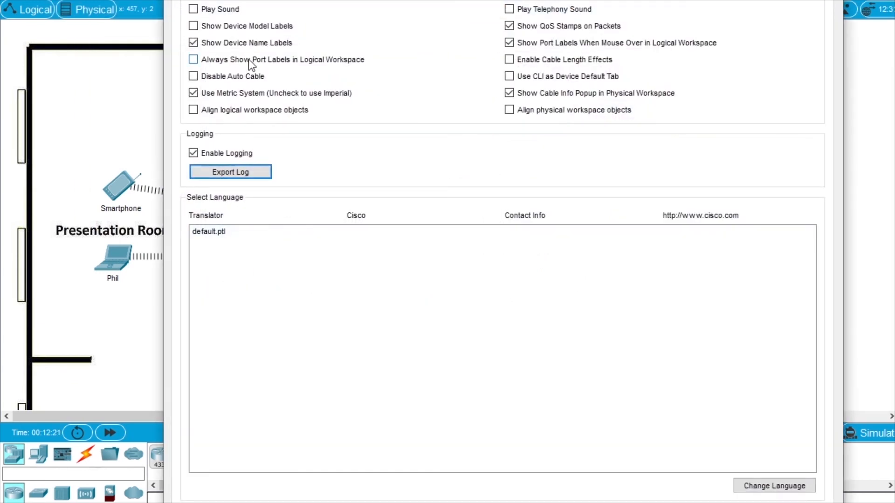
click(248, 60)
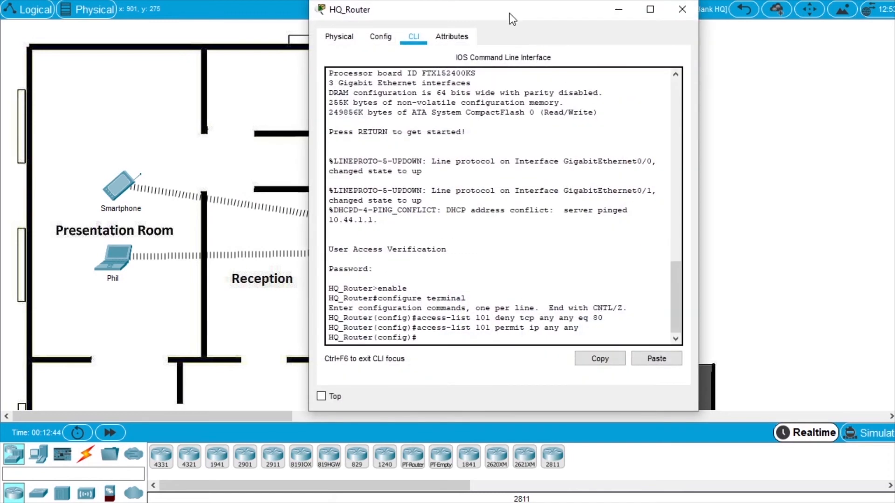
Apply access list 101 inbound on GigabitEthernet 0/0 with 'ip access-group 101 in'.
drag(510, 13, 331, 22)
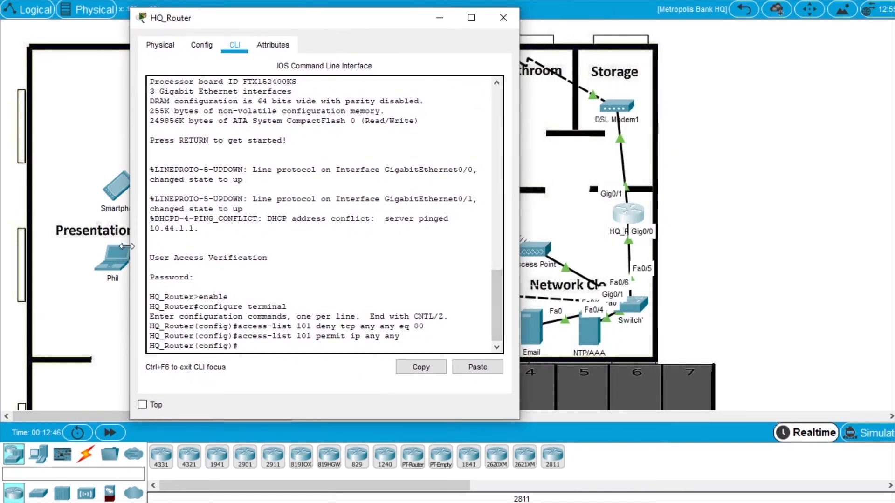
drag(126, 246, 31, 247)
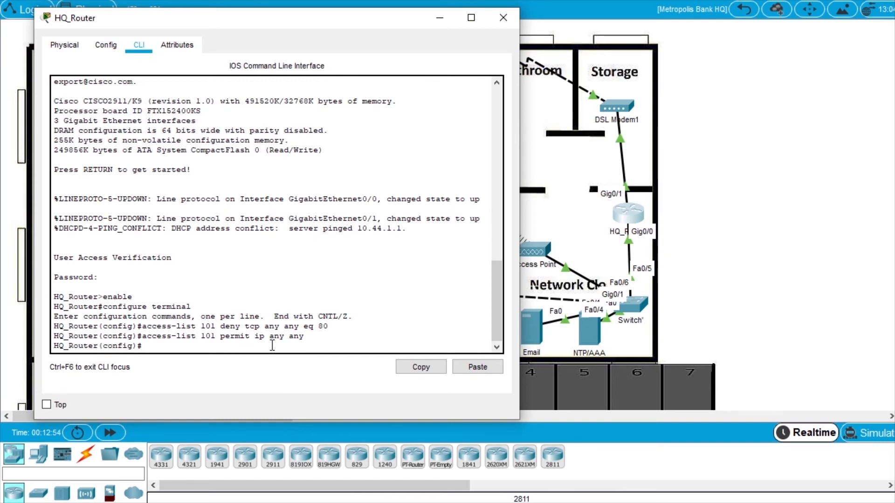
text(inter)
key(Tab)
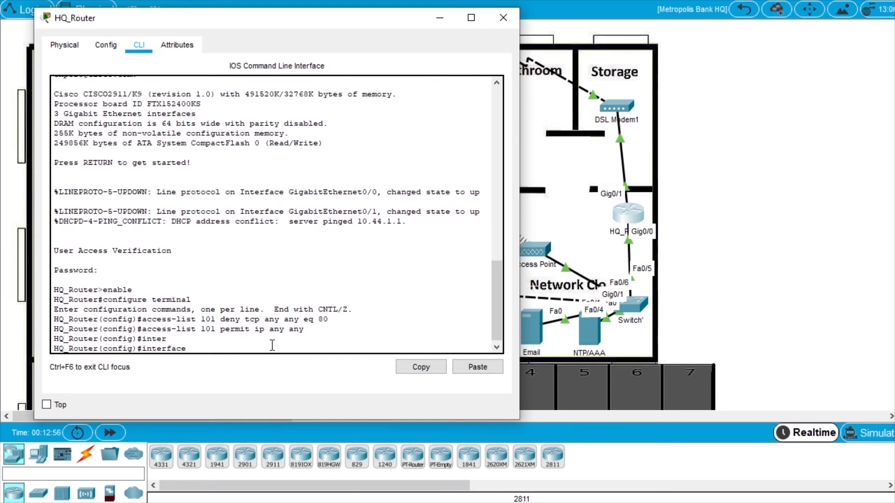
text(gig)
key(Tab)
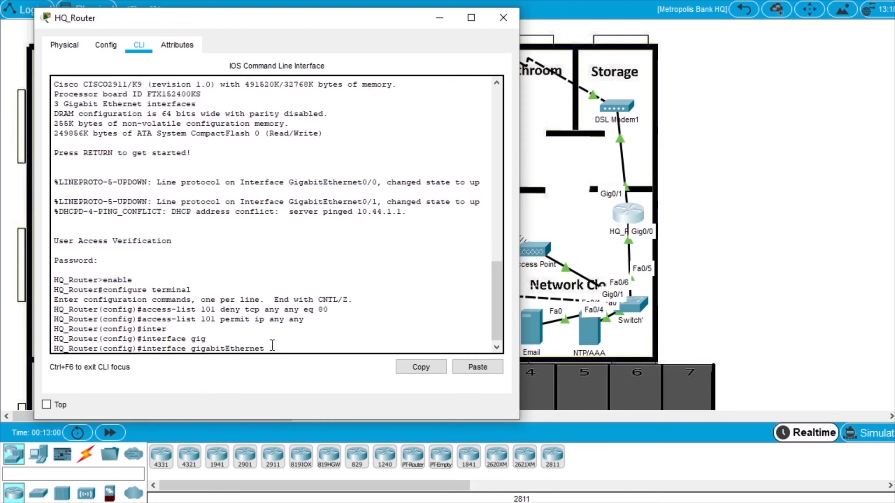
text(0/0)
key(Return)
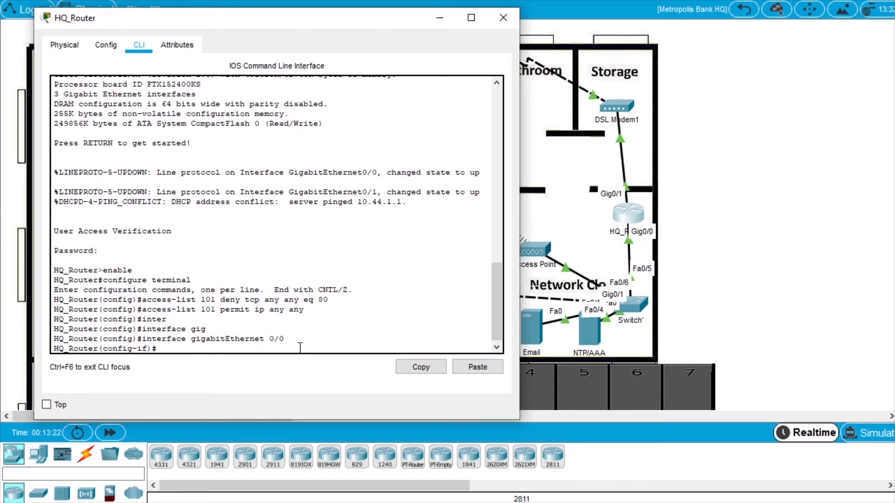
text(ip access-g)
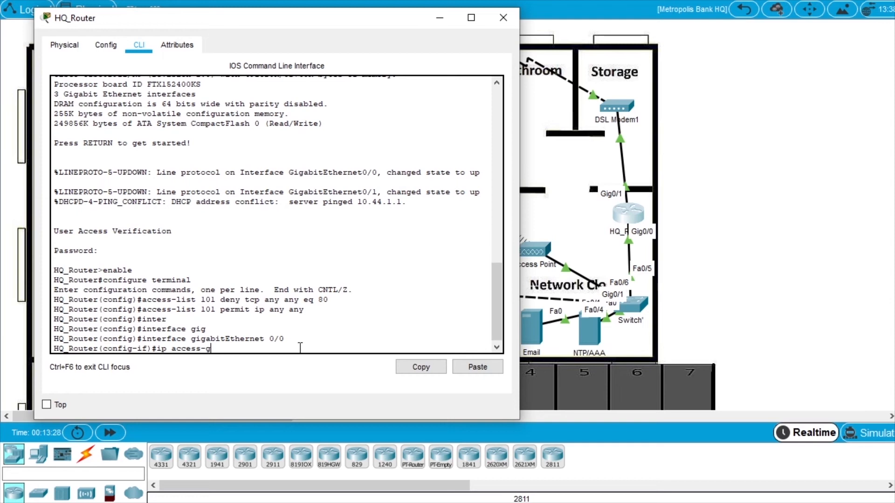
text(roup 101 in)
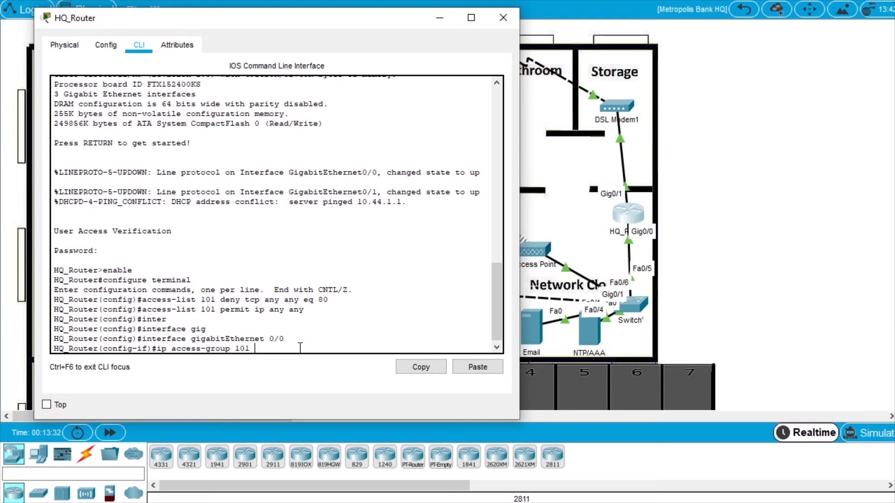
key(Return)
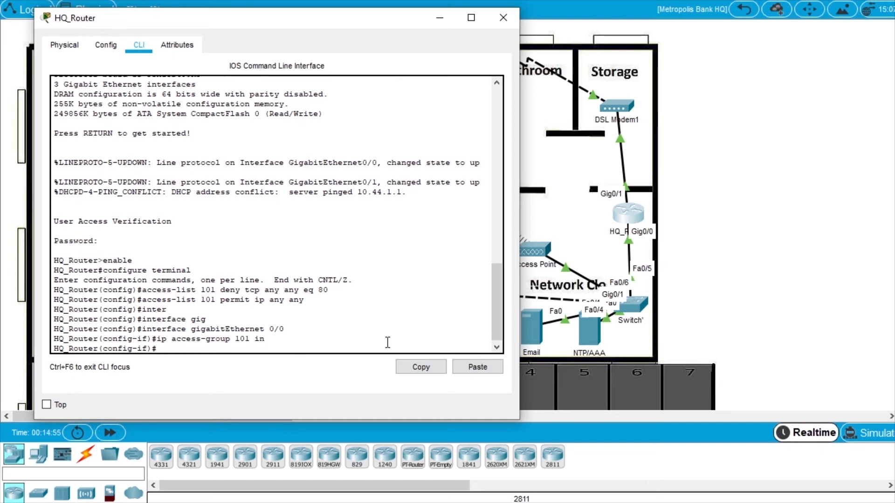
Leave configuration mode with end and close the HQ_Router window.
text(end)
key(Return)
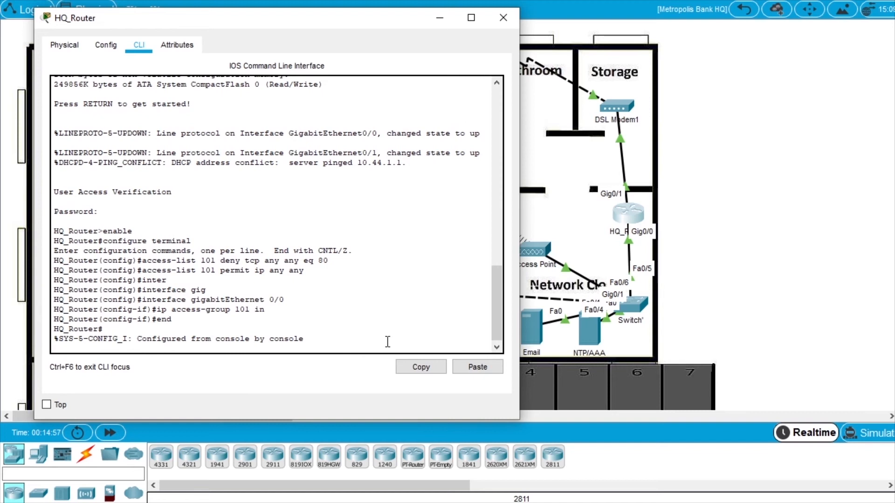
key(Return)
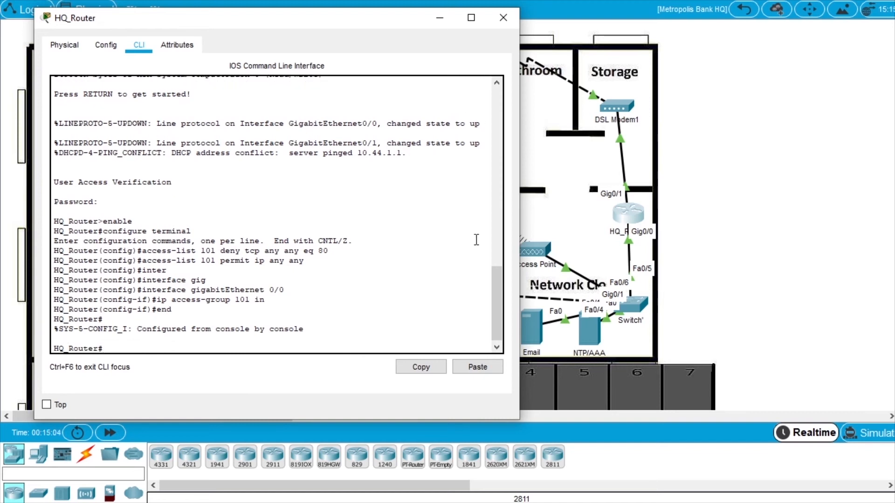
click(502, 17)
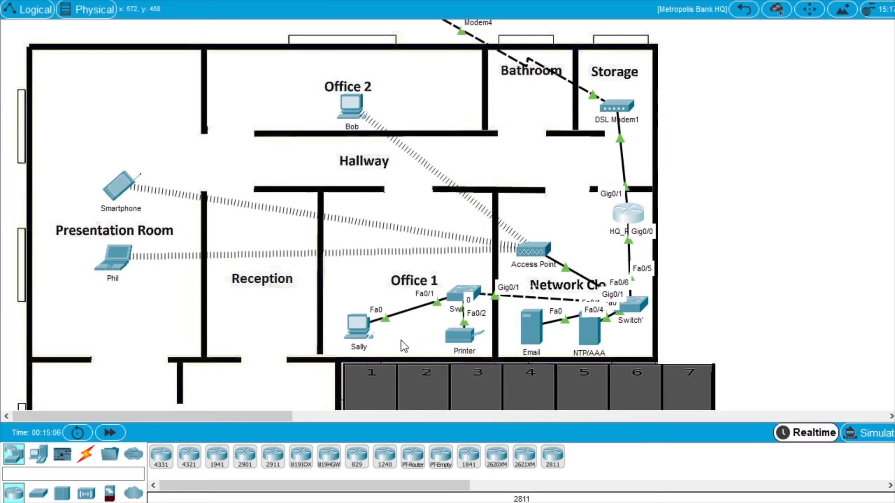
click(356, 326)
drag(435, 22, 261, 54)
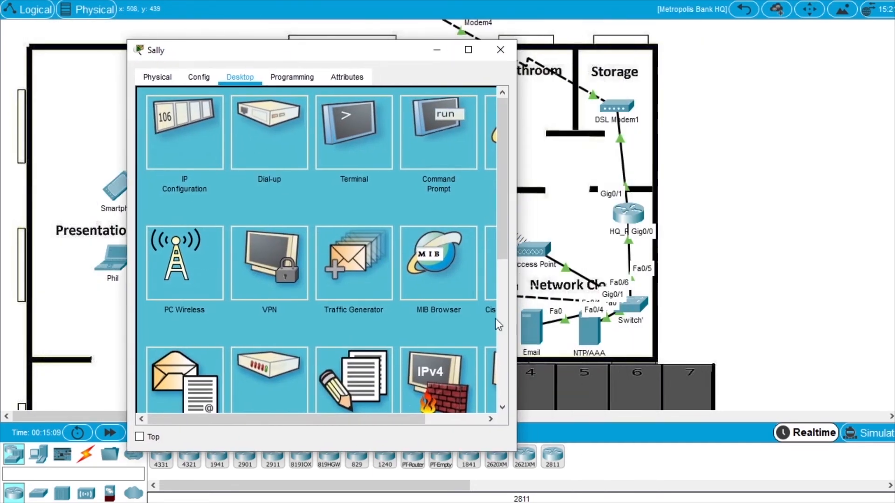
drag(516, 305, 707, 305)
click(620, 147)
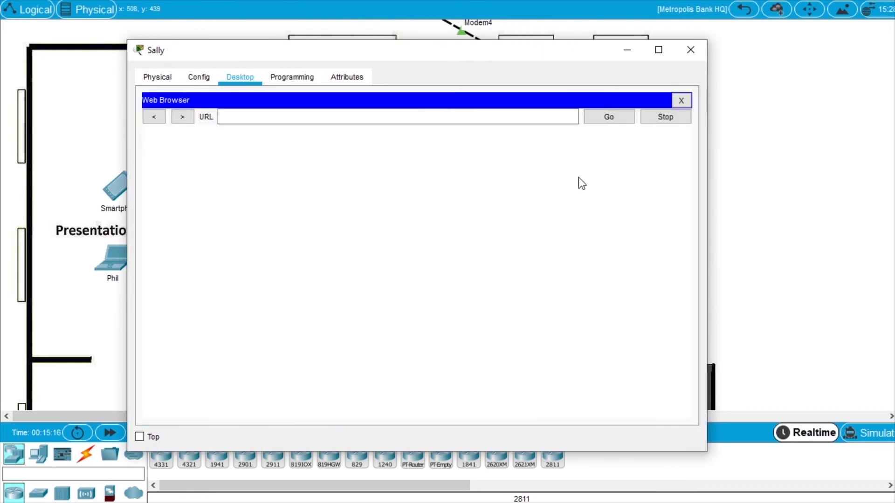
click(275, 116)
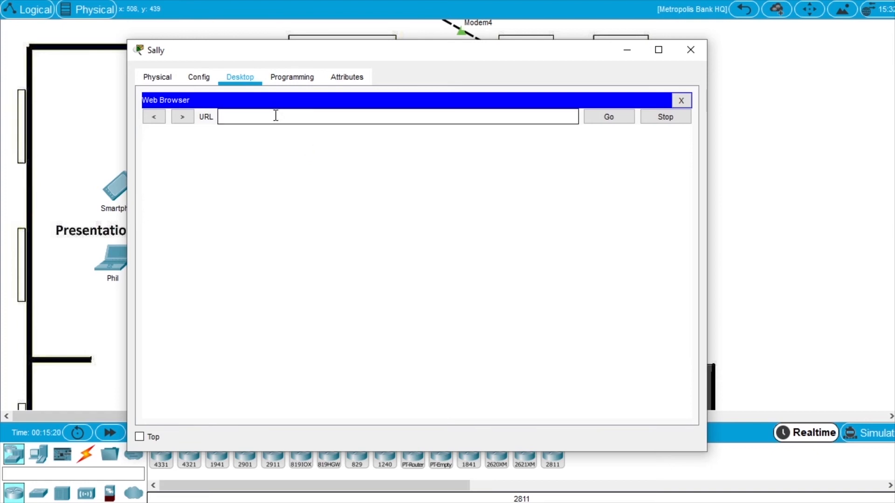
text(http://www)
text(.cisco.corp)
click(615, 119)
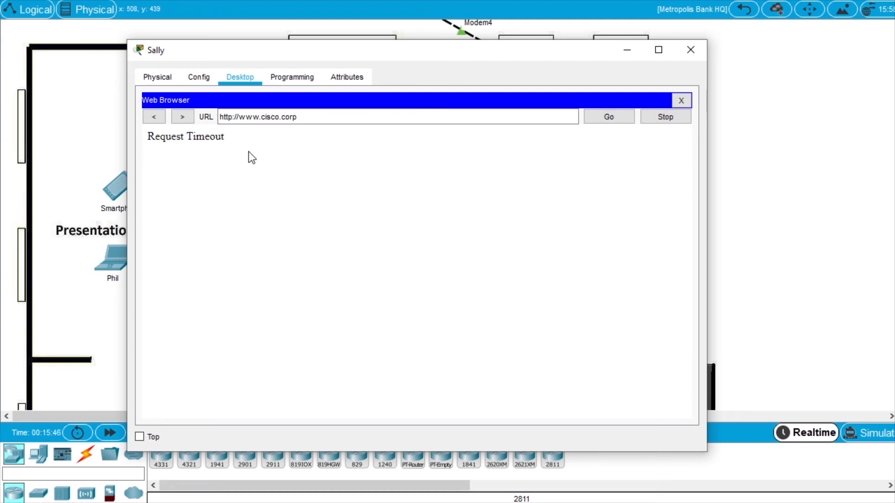
click(233, 117)
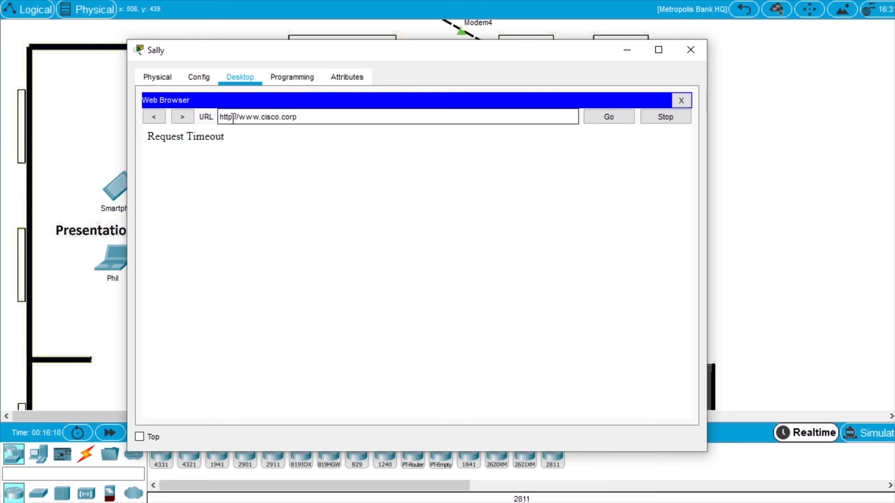
text(s)
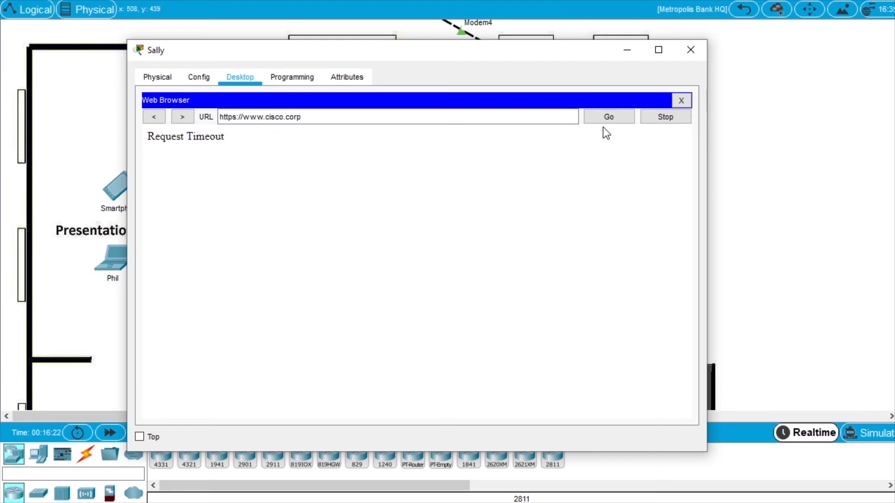
click(624, 121)
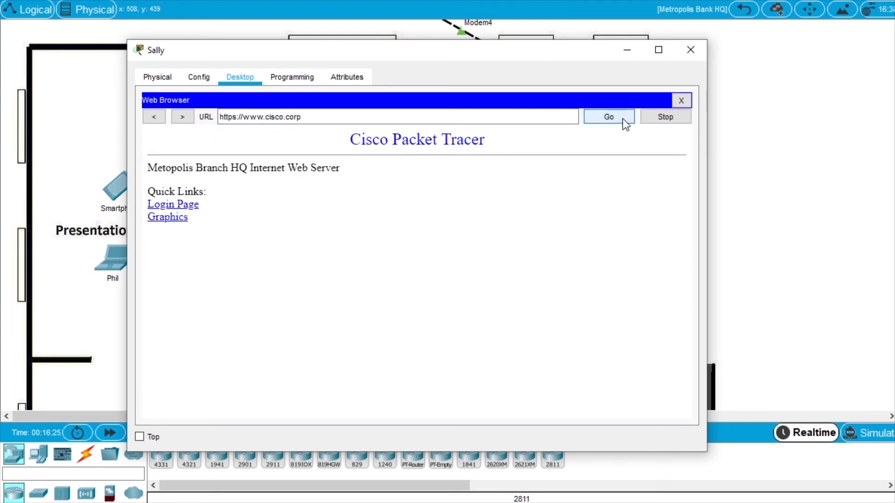
drag(458, 52, 338, 41)
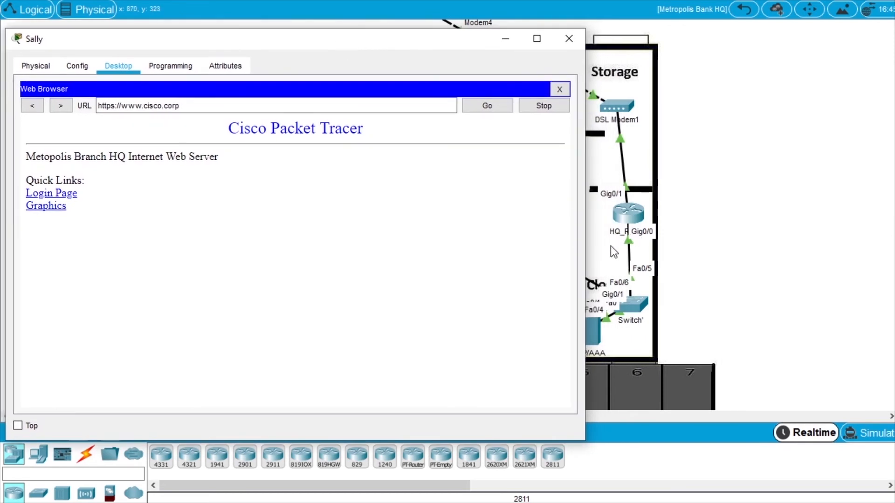
drag(248, 44, 369, 56)
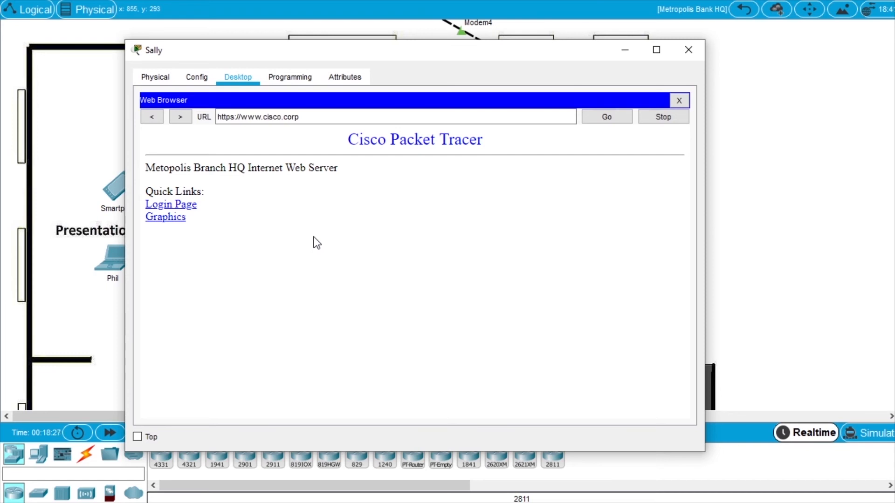
drag(503, 49, 384, 46)
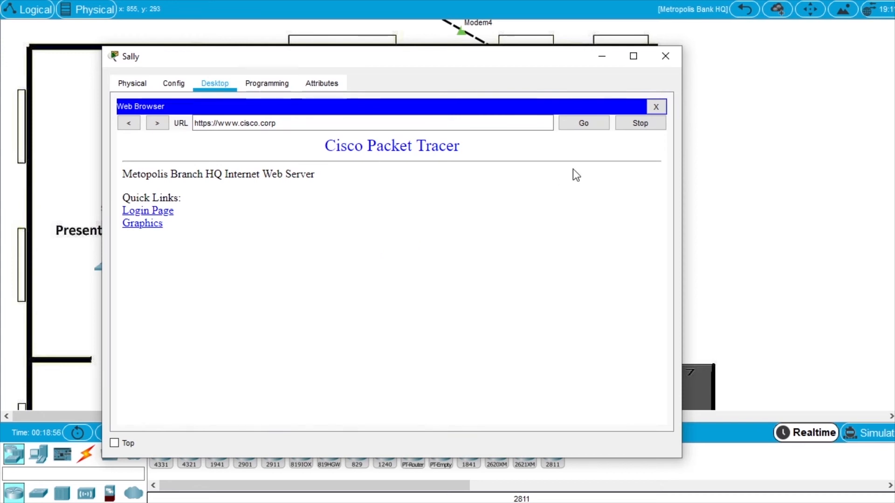
click(666, 57)
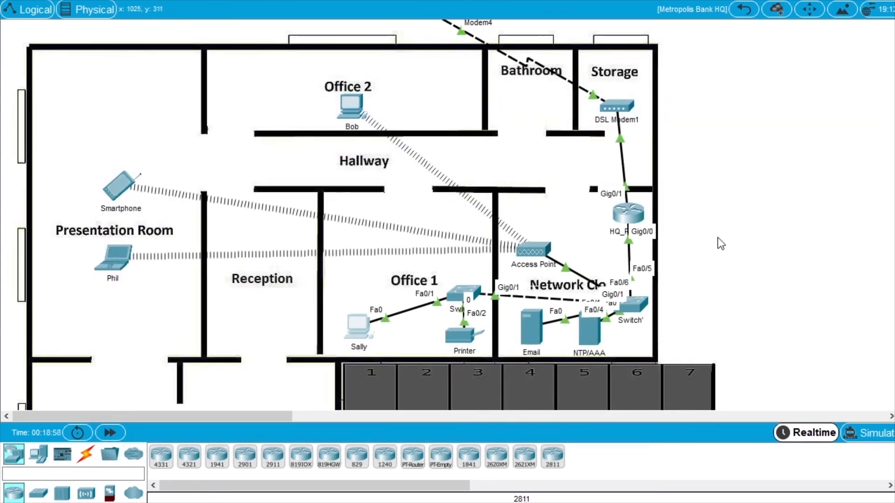
Open the Email server's Desktop Firewall and switch the service On.
click(533, 326)
drag(485, 5, 340, 58)
drag(634, 179, 704, 180)
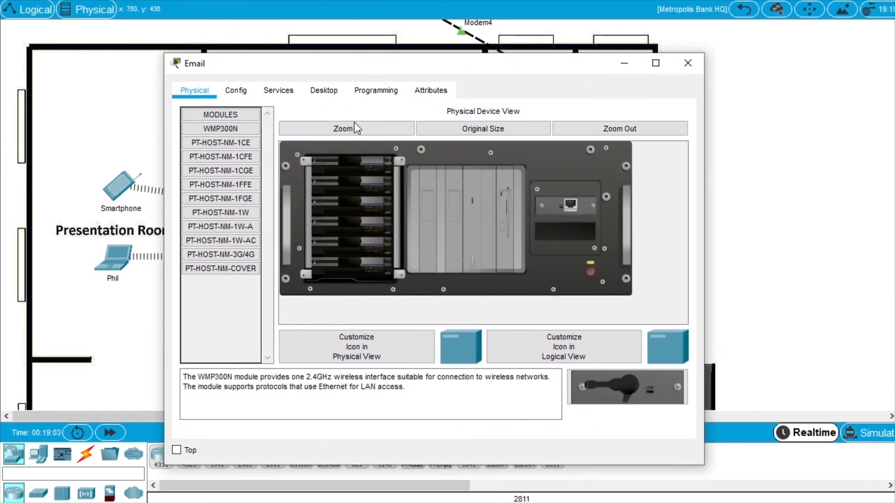
click(325, 91)
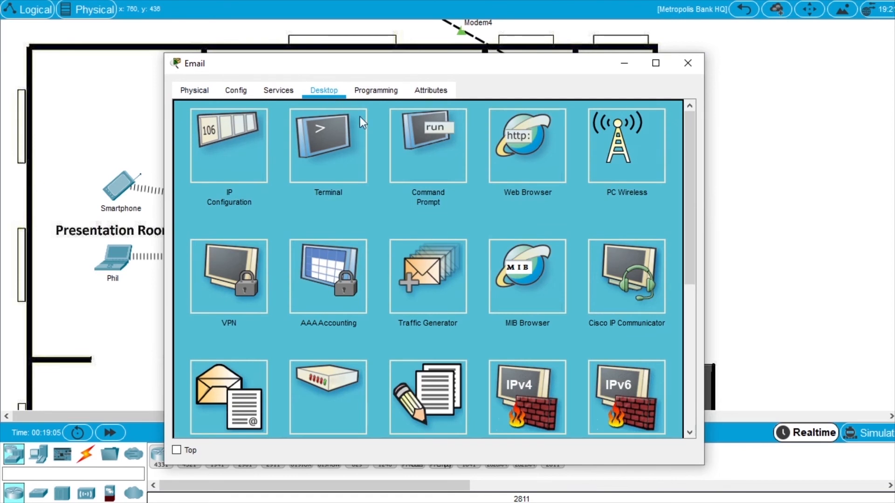
scroll(541, 187, down, 1)
click(535, 352)
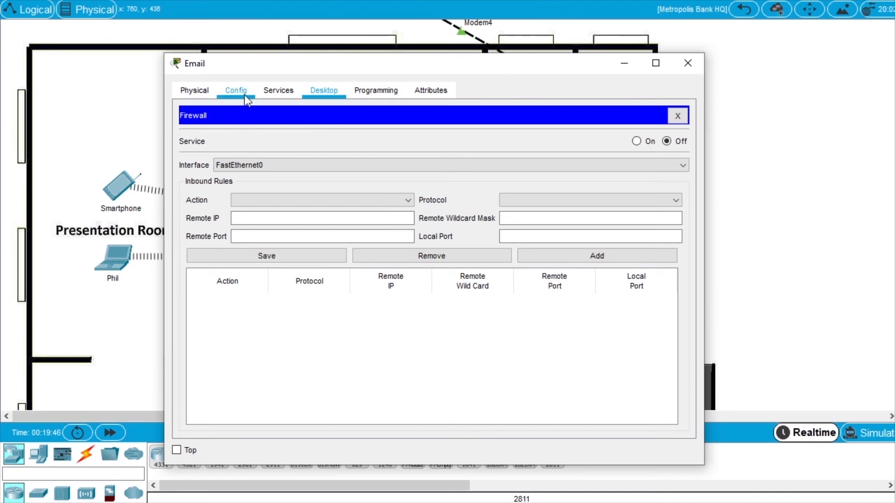
click(636, 141)
Set a firewall rule on FastEthernet0 with action Deny and protocol TCP, then close the window.
drag(462, 66, 303, 53)
drag(378, 59, 297, 56)
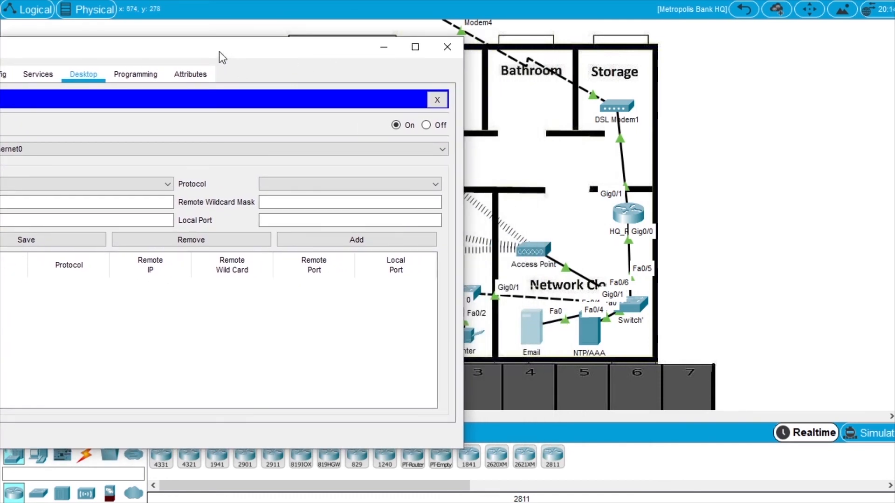
drag(222, 56, 439, 44)
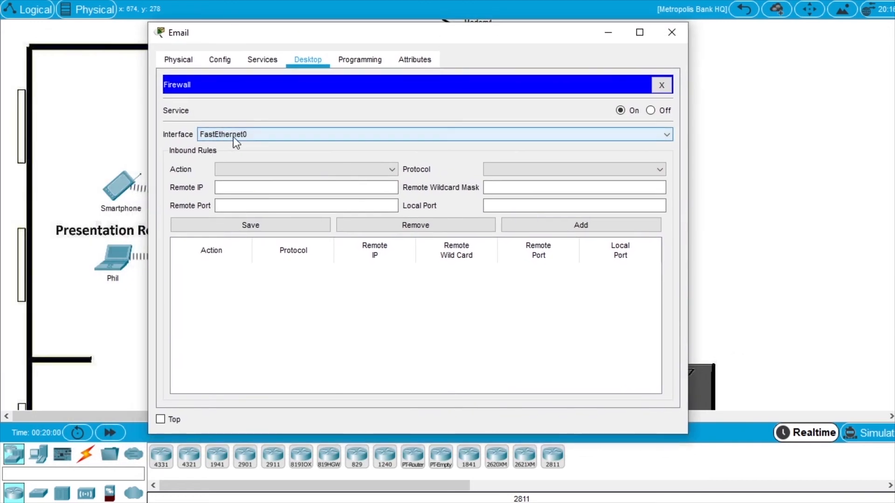
click(250, 133)
click(251, 144)
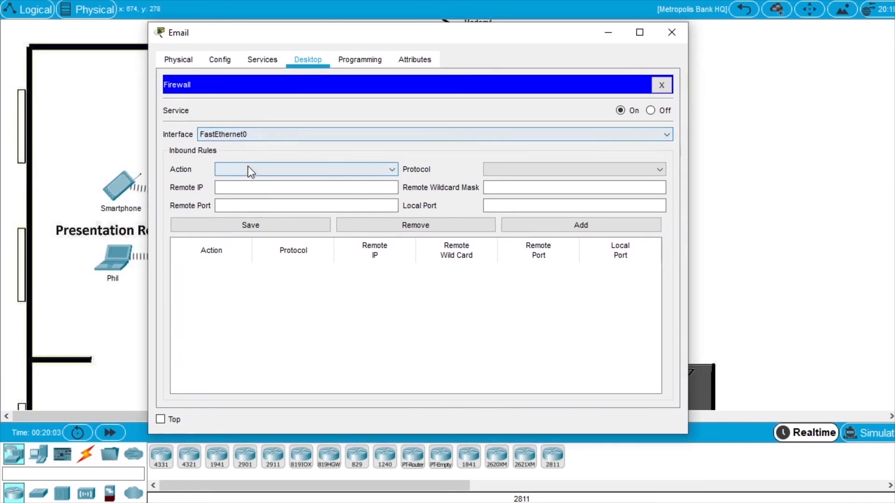
click(248, 169)
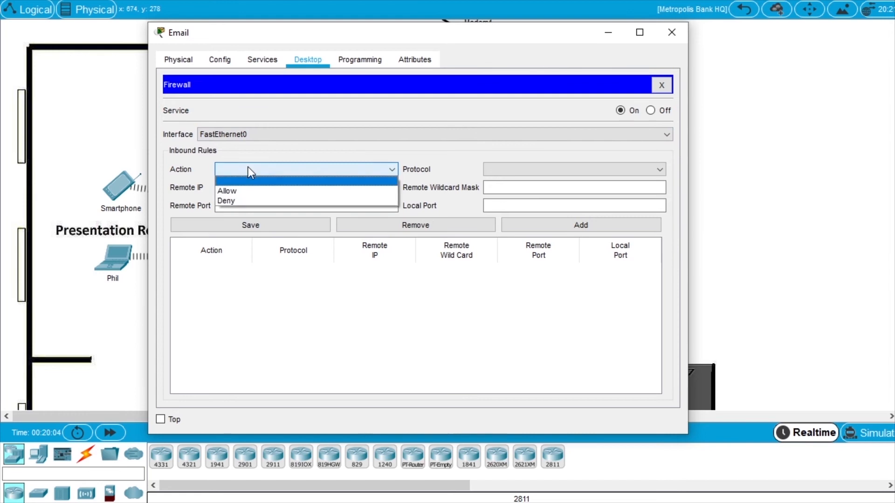
click(246, 200)
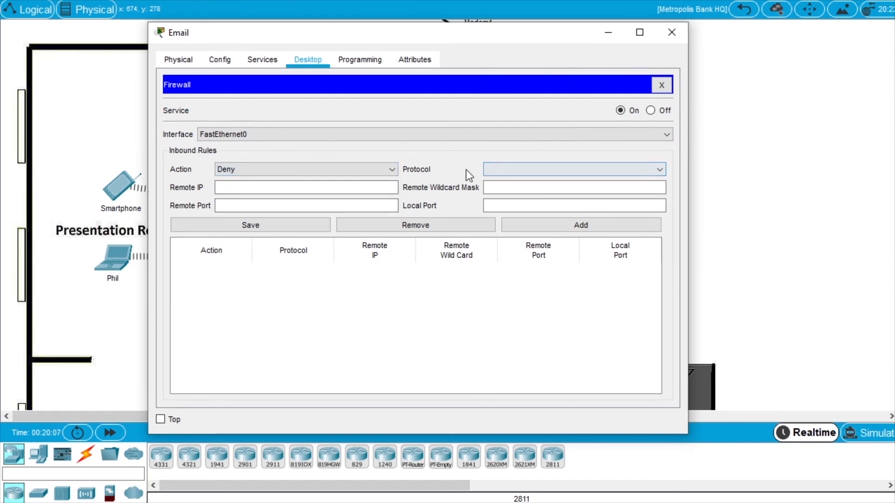
click(500, 170)
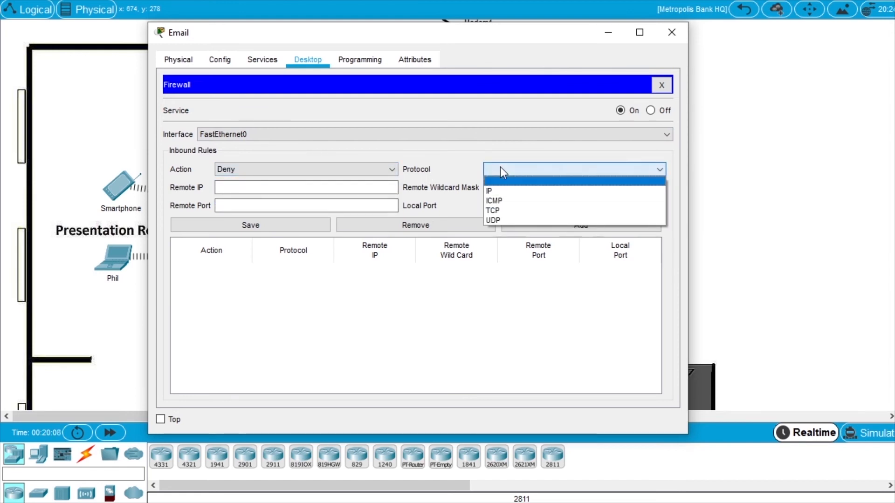
click(507, 212)
click(234, 187)
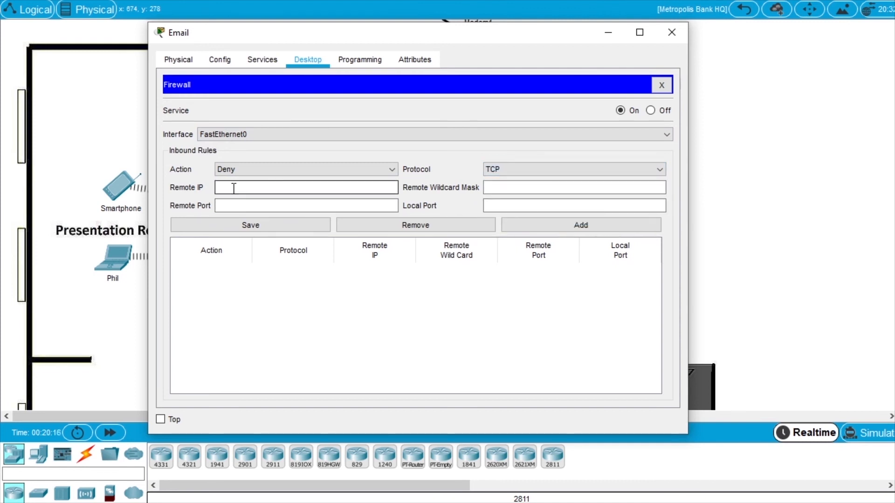
click(240, 204)
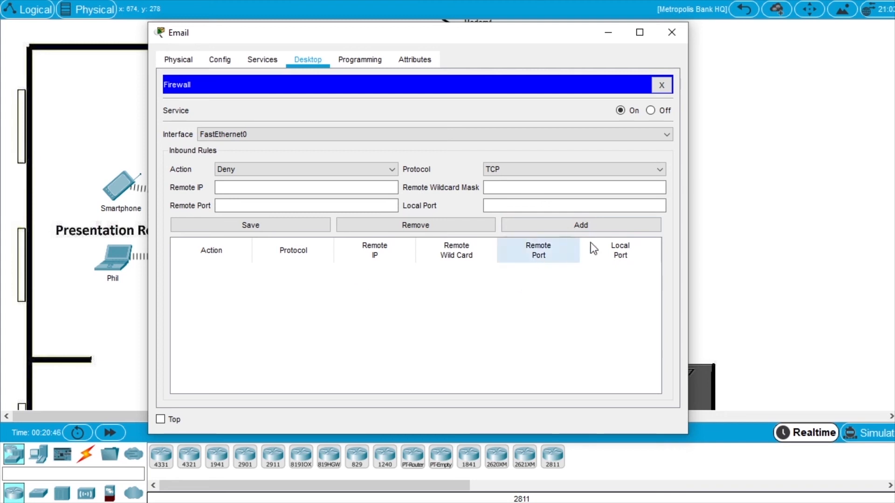
click(671, 32)
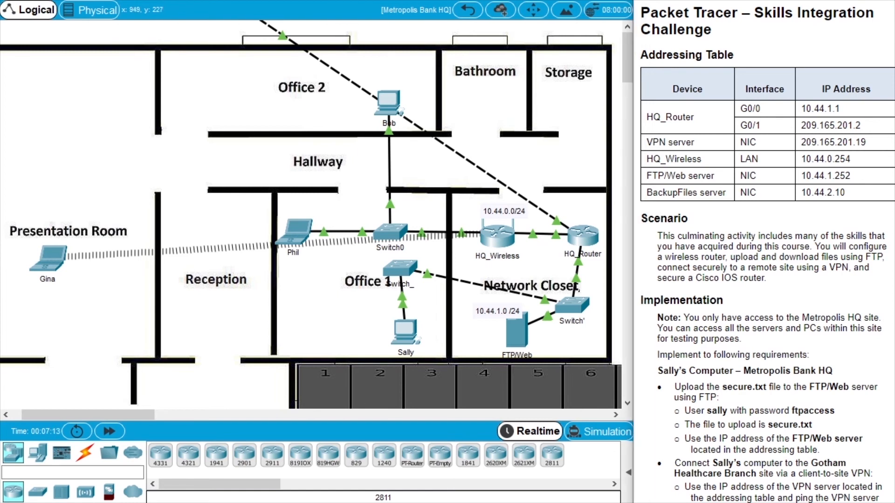
Open Command Prompt on the Office 1 PC and scroll the instructions up to the Addressing Table.
scroll(740, 226, down, 5)
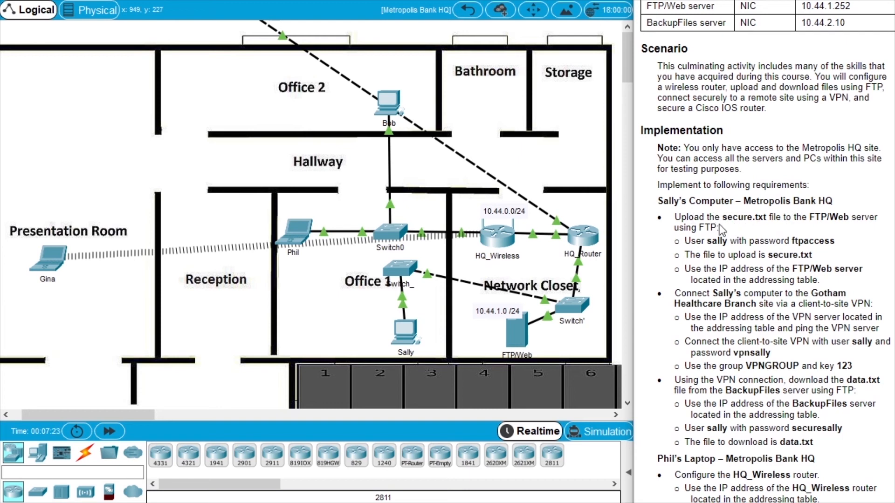
click(405, 332)
drag(395, 44, 287, 64)
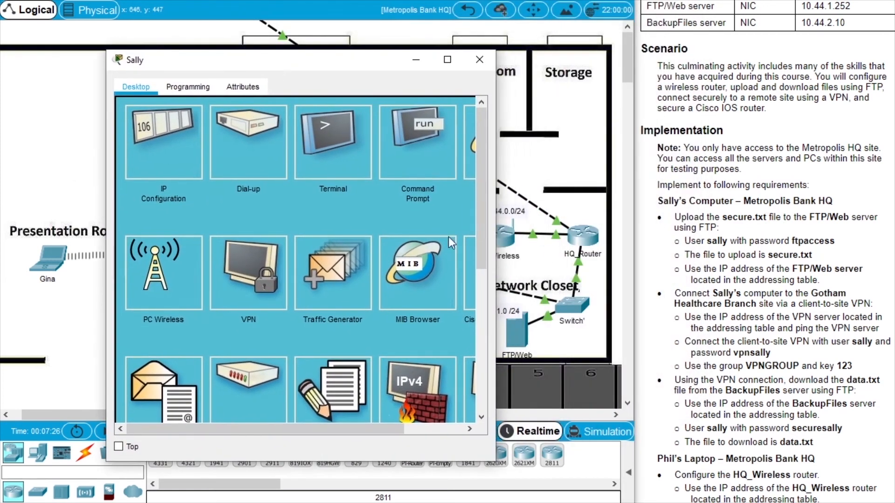
drag(503, 276, 585, 276)
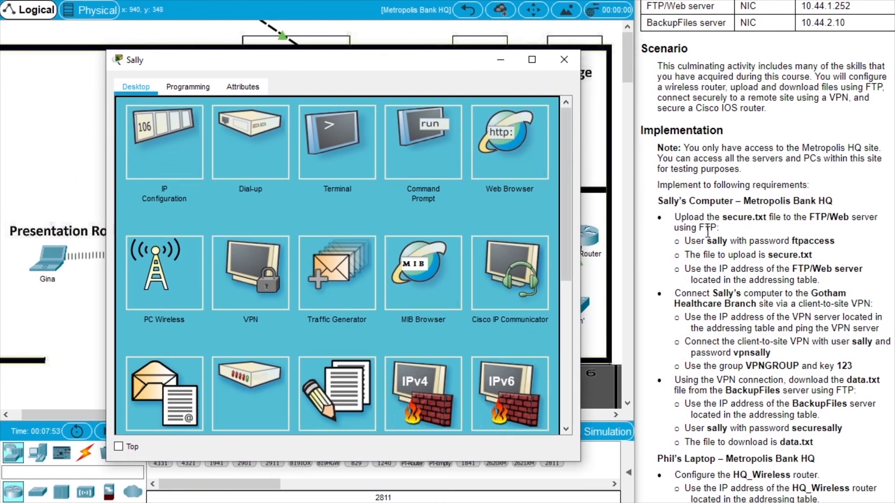
click(421, 167)
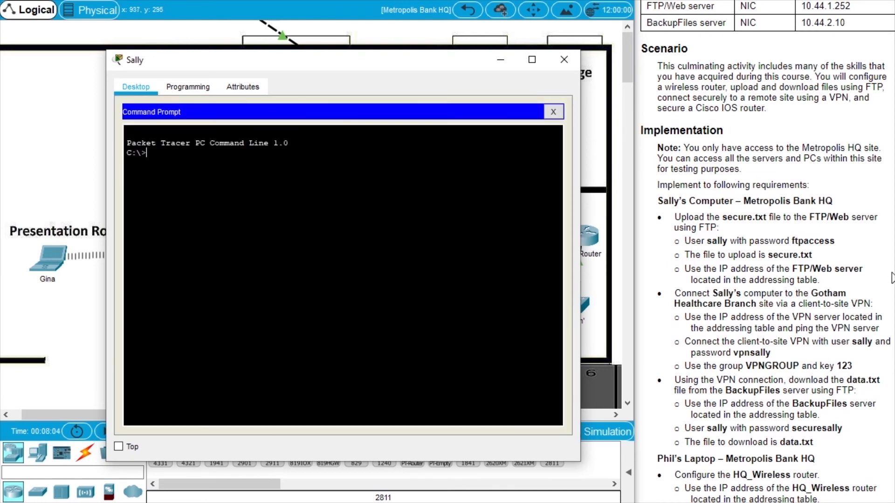
scroll(765, 252, up, 3)
scroll(821, 319, up, 1)
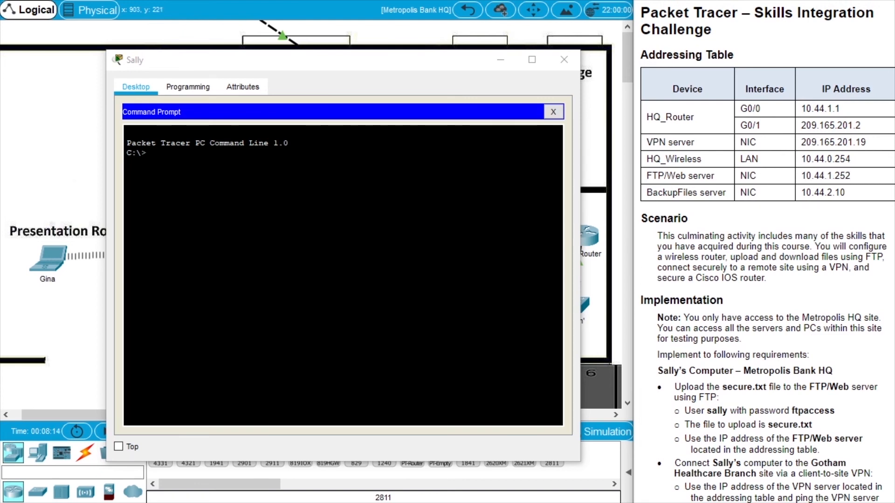
Ping the FTP/Web server at 10.44.1.252 and type the ftp command to it.
click(400, 187)
text(ping)
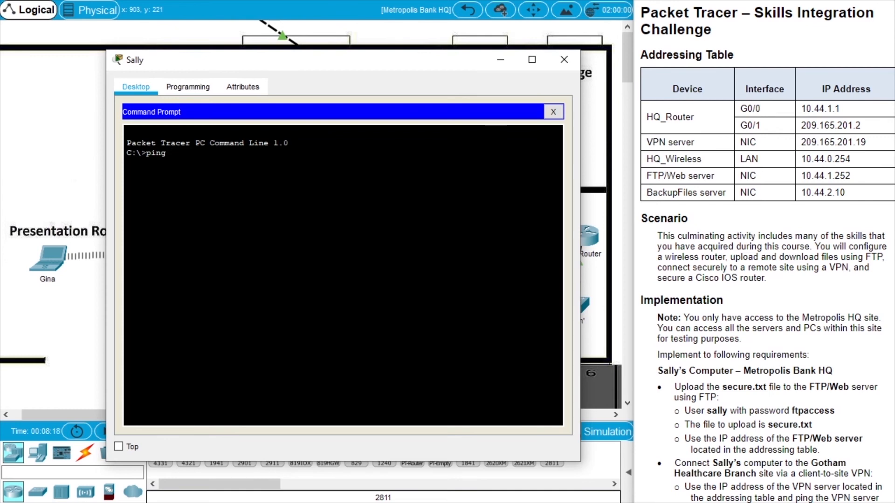
text( 10.44.1.252)
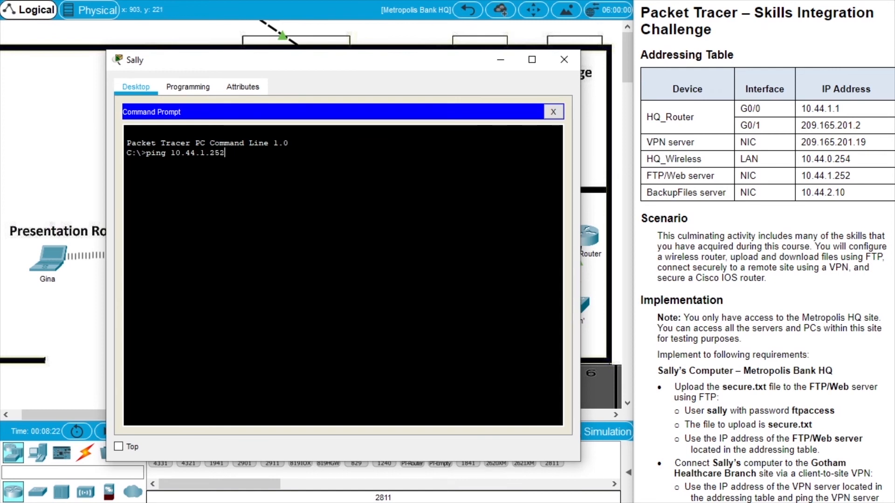
key(Return)
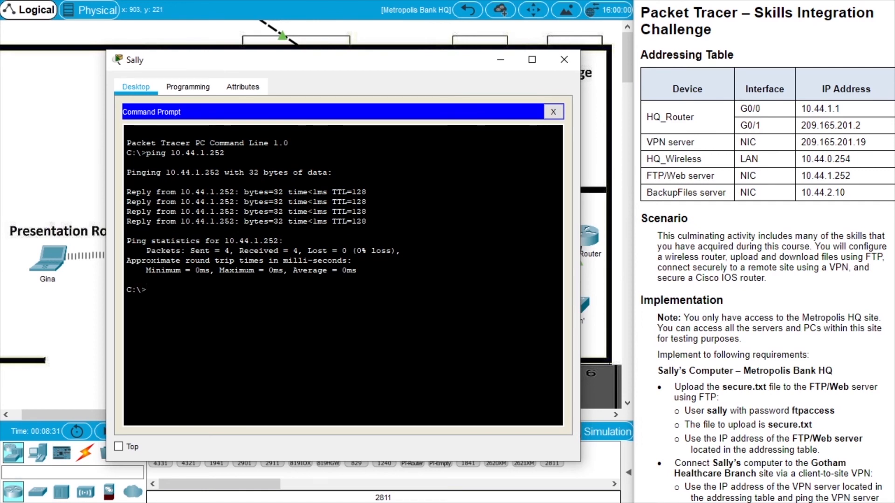
text(ftp 10.44.1.252)
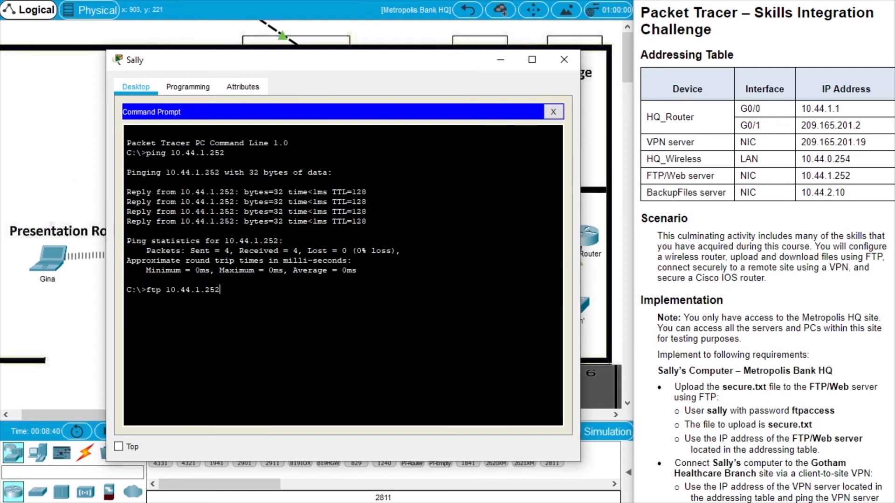
Connect by FTP to 10.44.1.252 and log in with the username and password from the instructions.
key(Return)
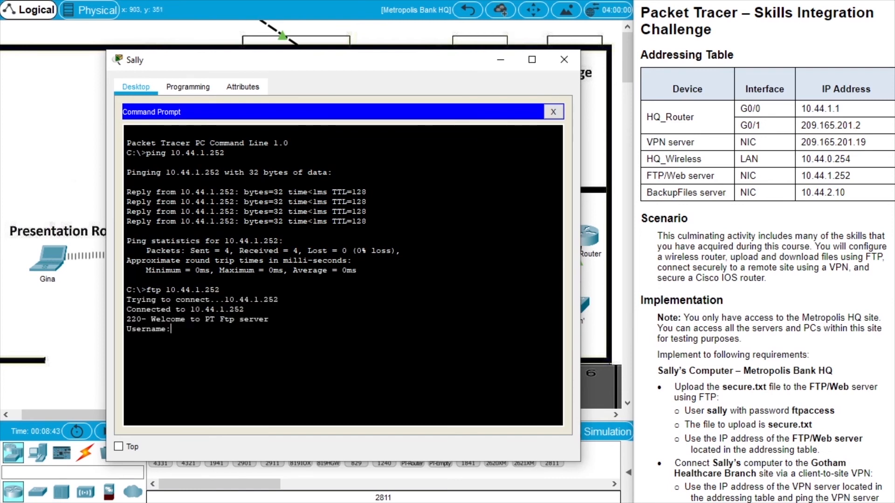
click(831, 301)
scroll(831, 301, down, 4)
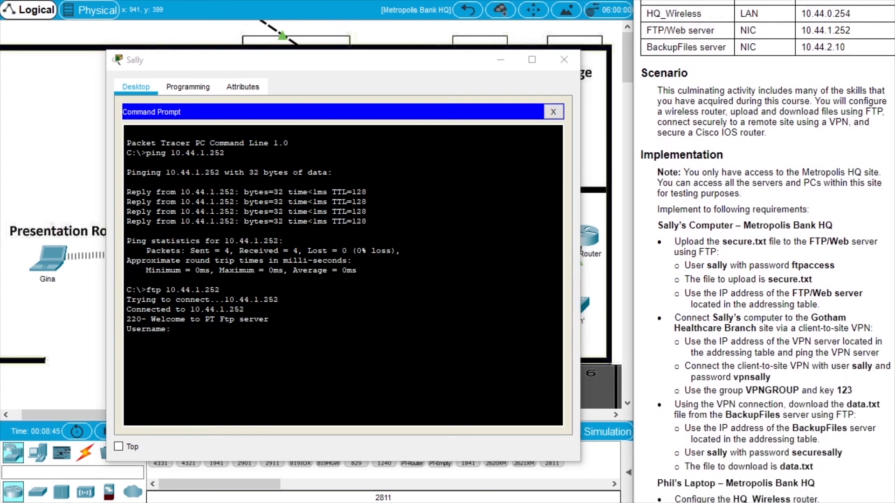
double_click(717, 214)
key(alt+Tab)
text(sally)
key(Return)
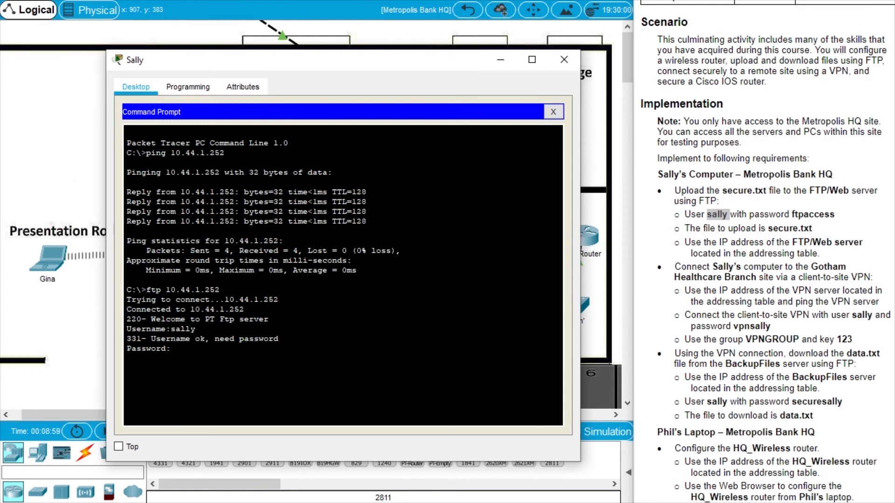
key(Return)
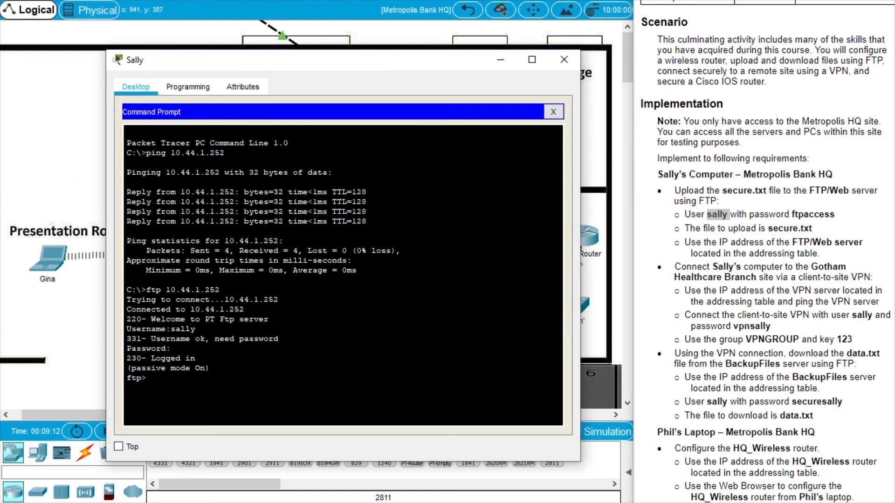
Upload secure.txt with put, quit the FTP session, and close Command Prompt.
text(put secure.)
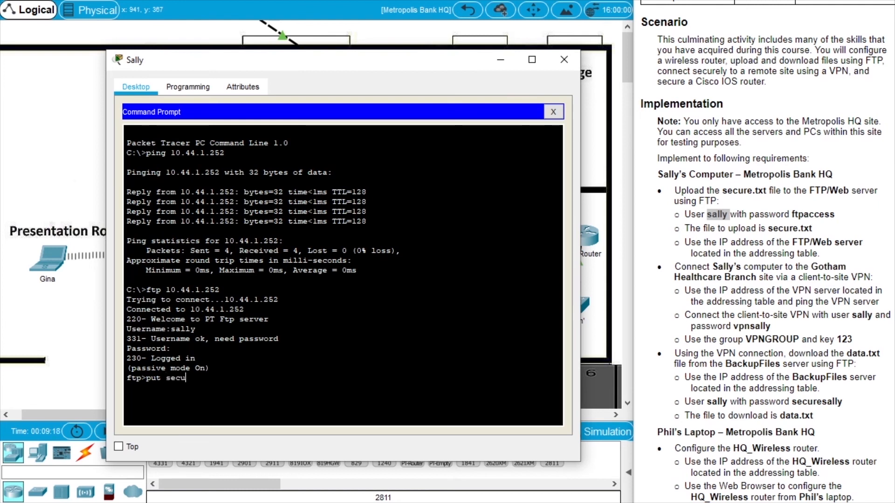
text(txt)
key(Return)
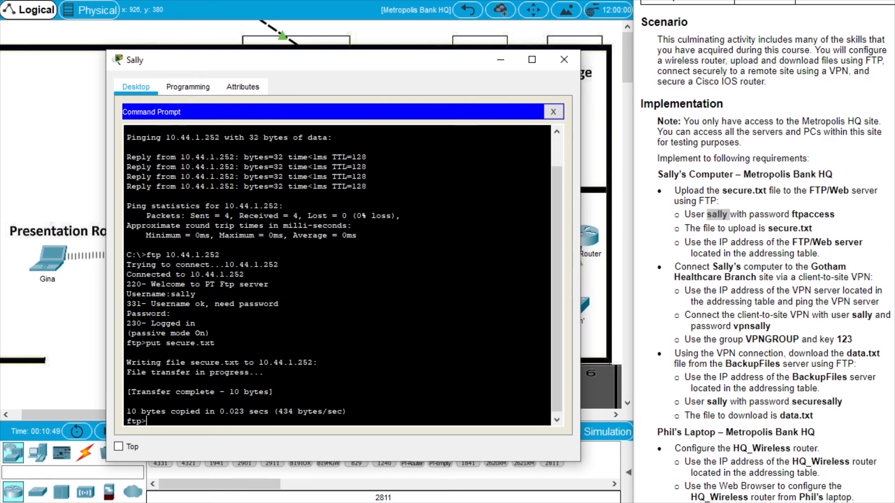
scroll(800, 222, down, 3)
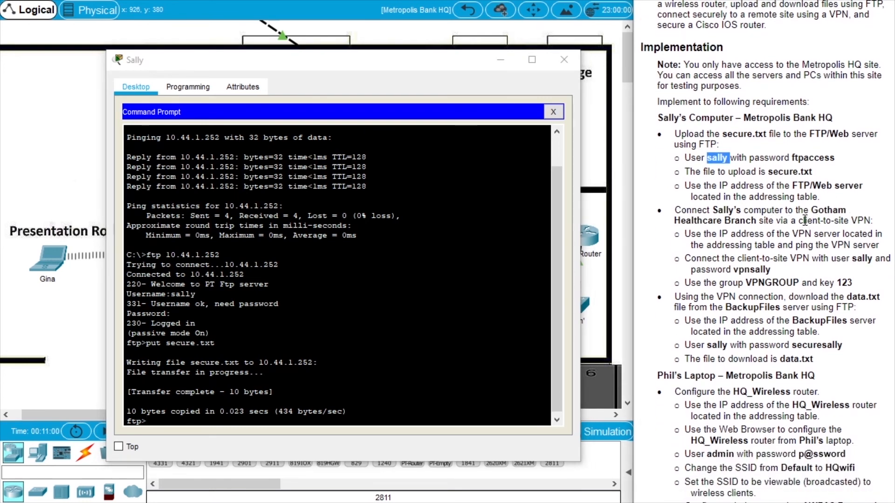
drag(800, 220, 848, 220)
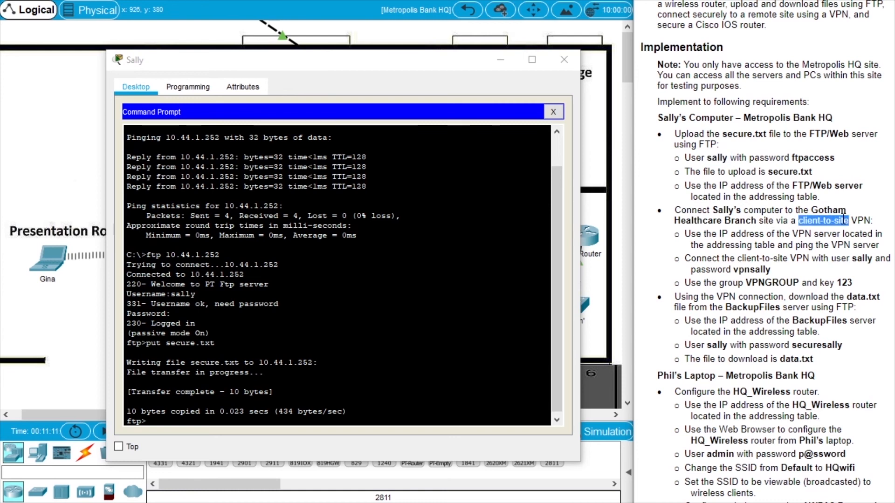
click(322, 363)
text(quit)
key(Return)
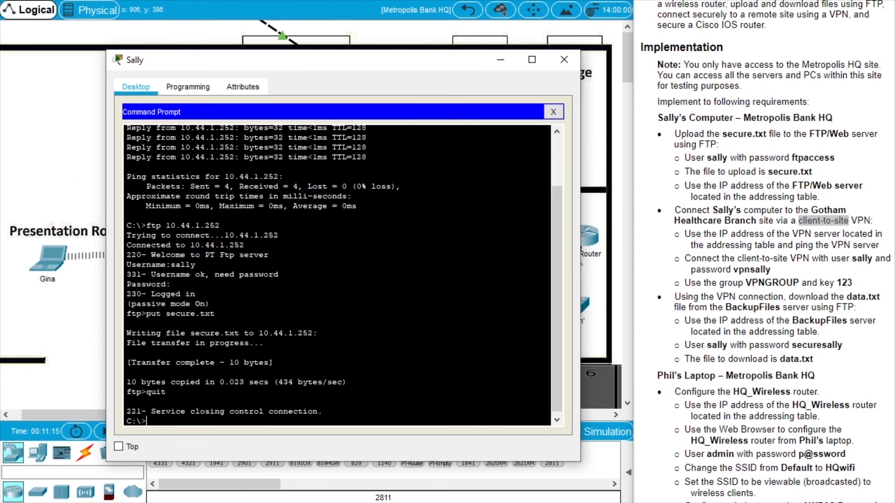
click(553, 112)
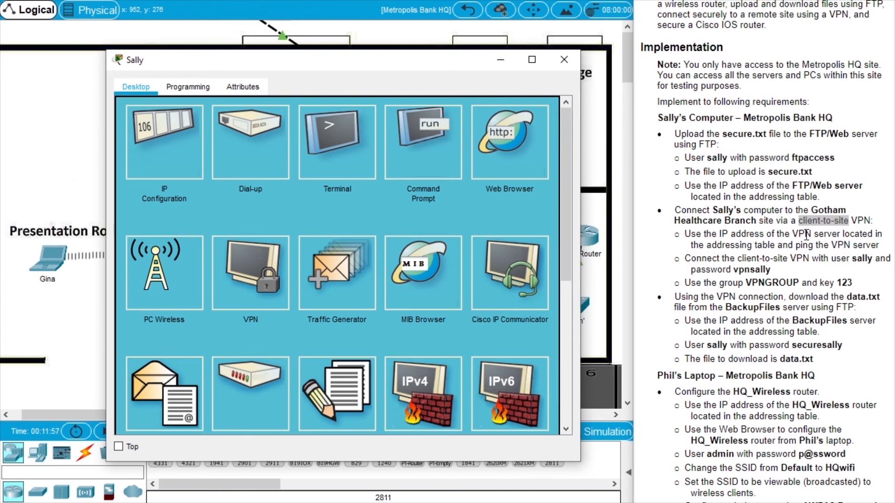
Ping the VPN server 209.165.201.19 twice until all four replies succeed, then close Command Prompt.
drag(792, 233, 840, 233)
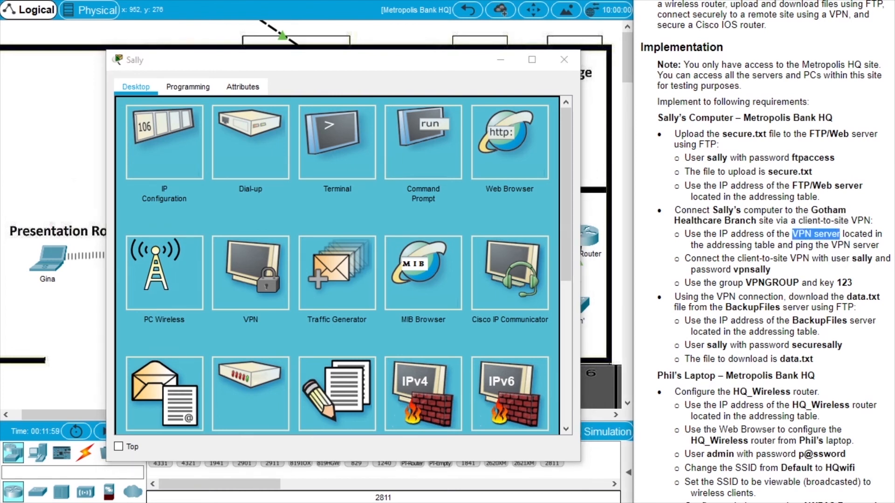
scroll(802, 147, up, 5)
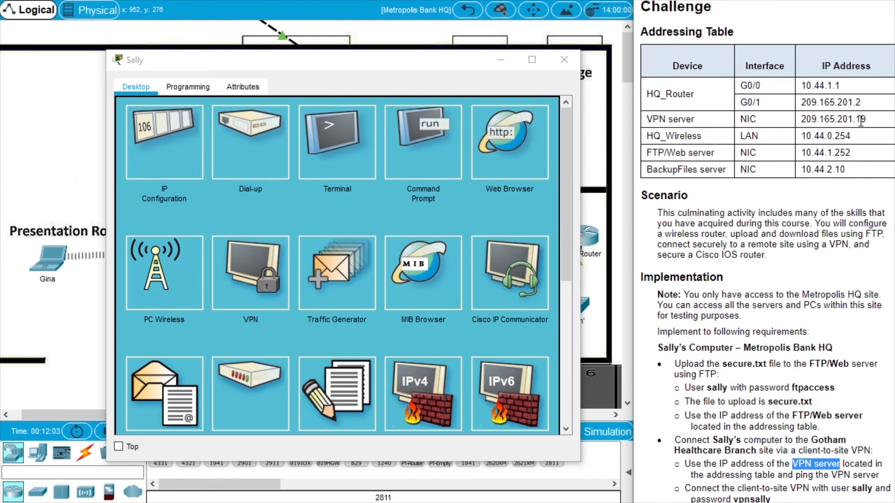
click(428, 174)
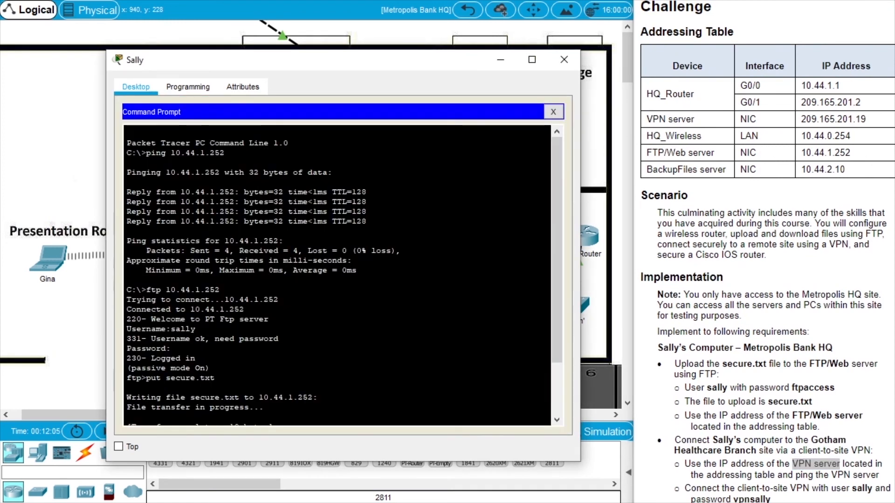
text(ping)
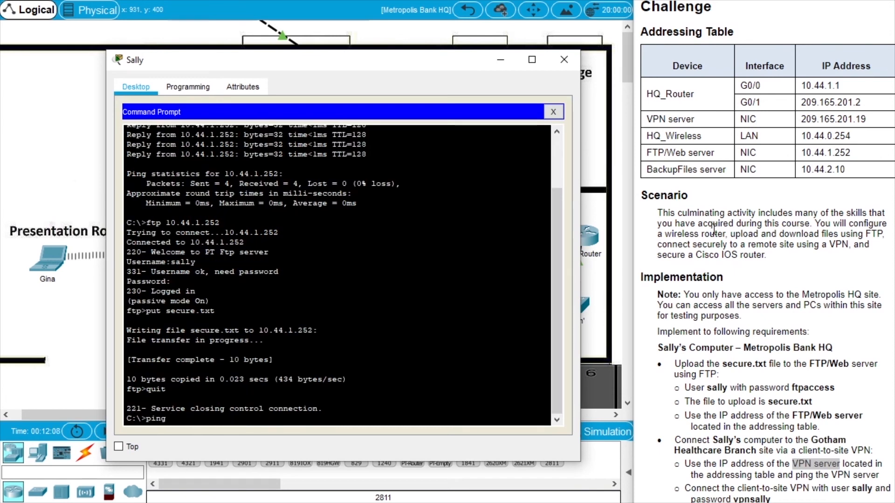
text( 209.1)
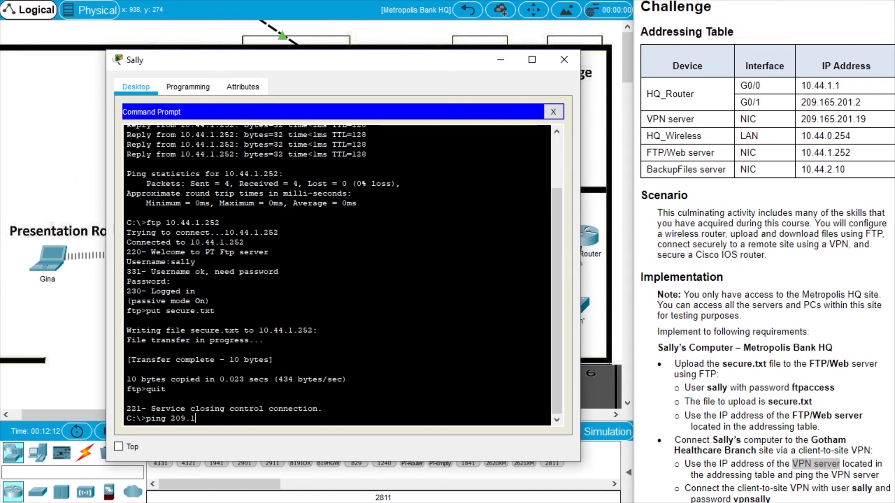
text(65.201.19)
key(Return)
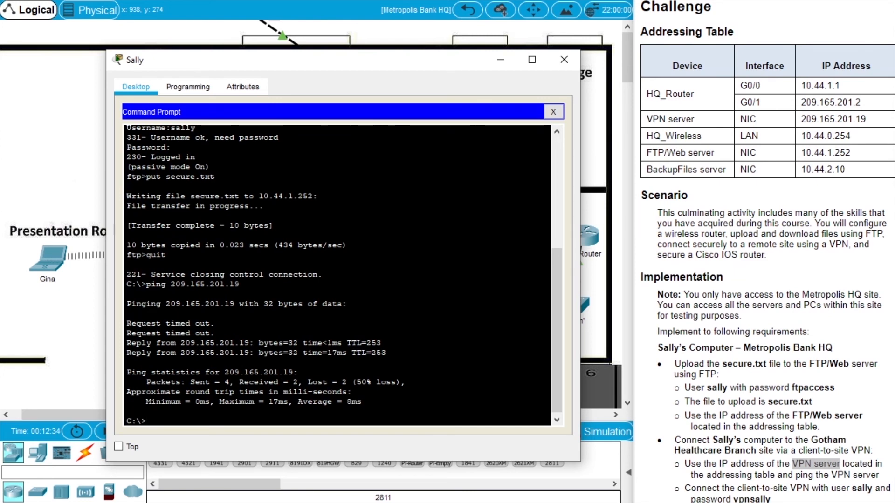
key(Up)
key(Return)
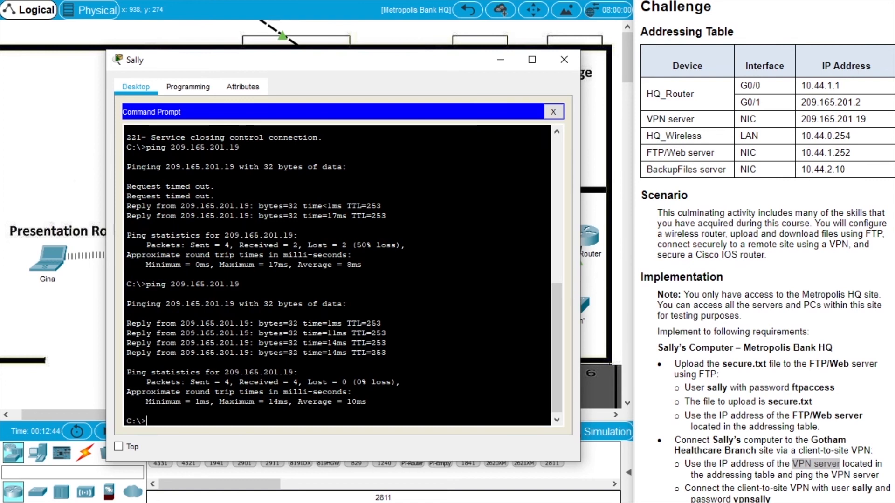
click(553, 112)
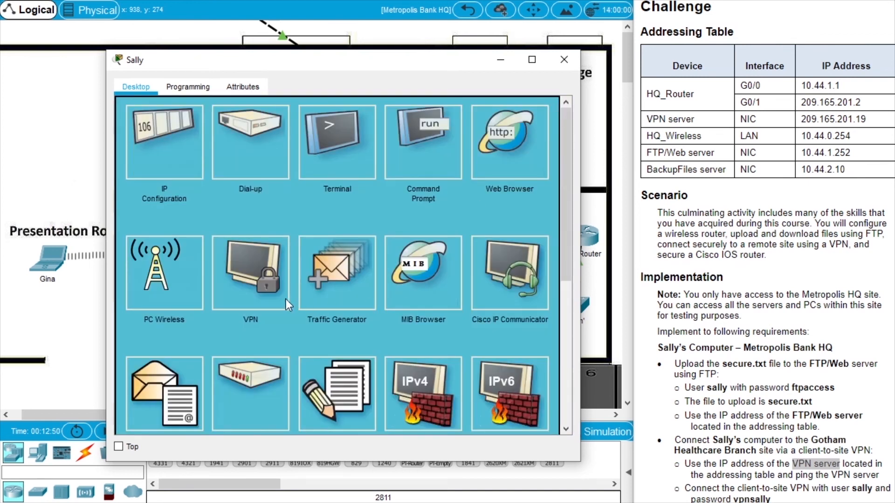
click(253, 280)
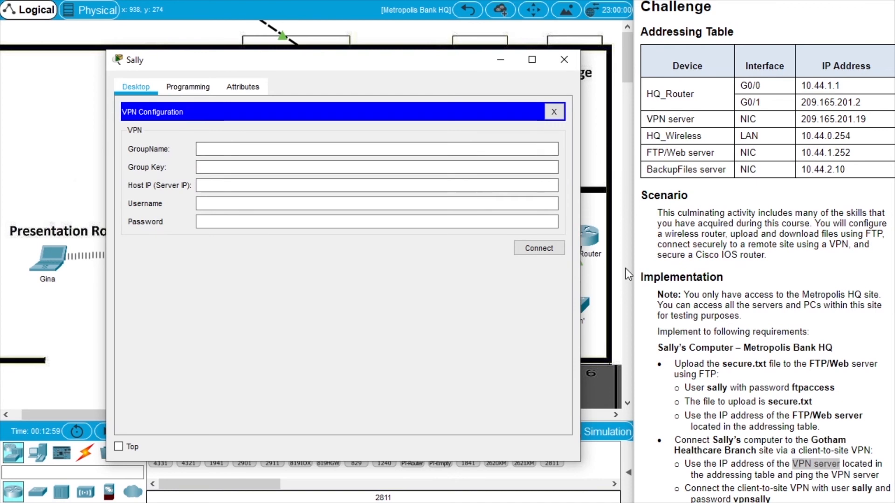
Enter group name VPNGROUP, the group key, and server IP 209.165.201.19 in the VPN client.
click(256, 150)
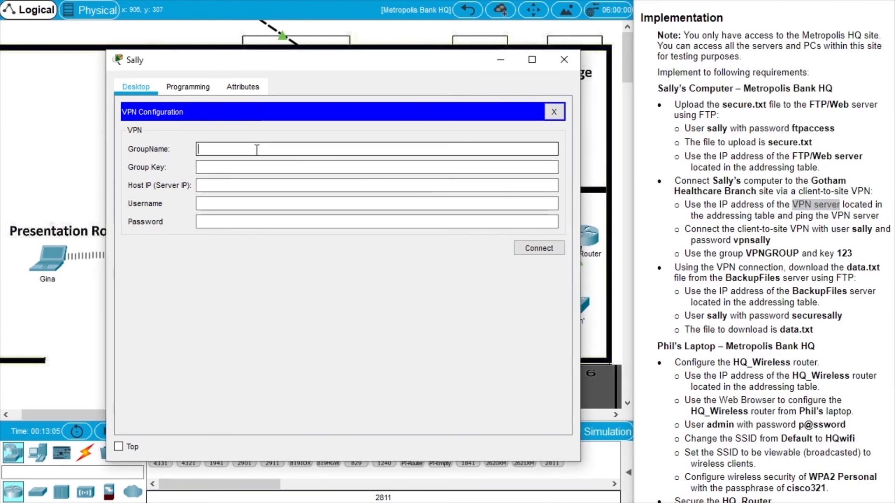
text(V)
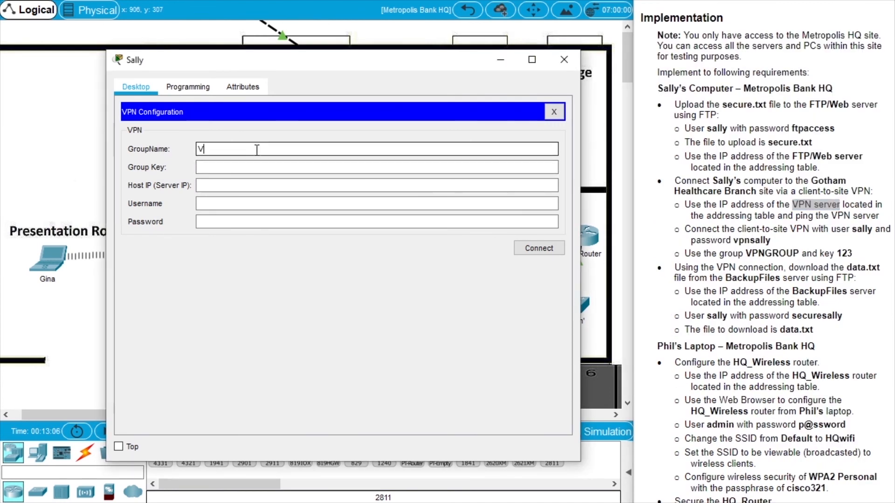
text(PNGROUP)
click(259, 167)
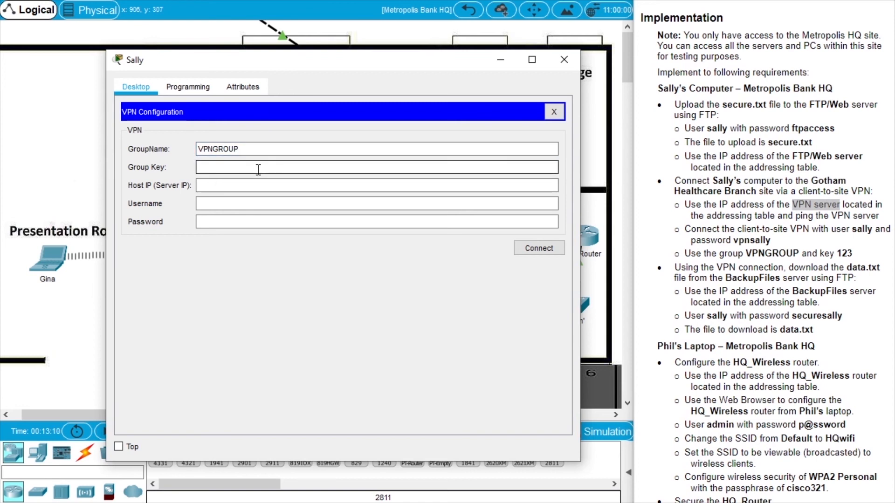
text(123)
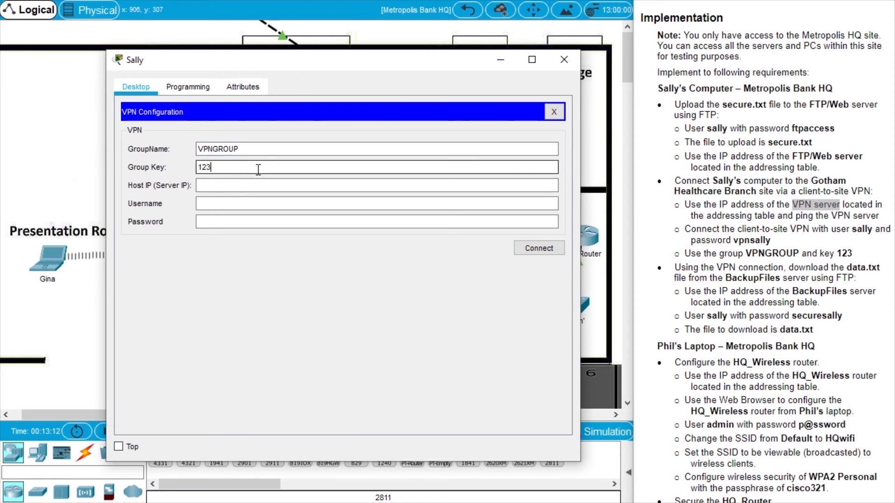
click(255, 187)
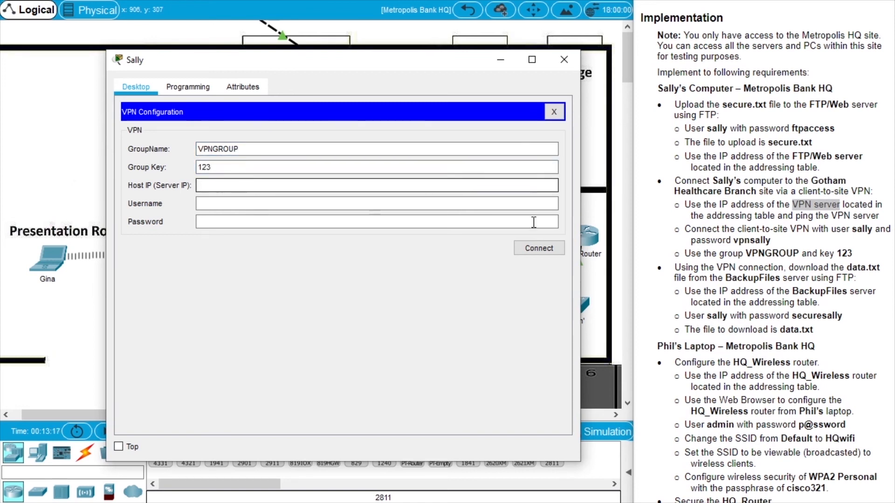
scroll(838, 144, up, 6)
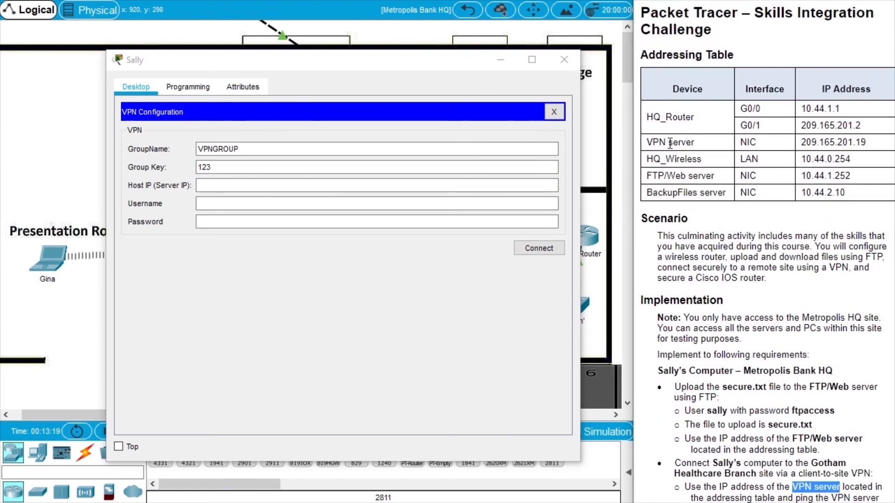
click(289, 185)
text(2)
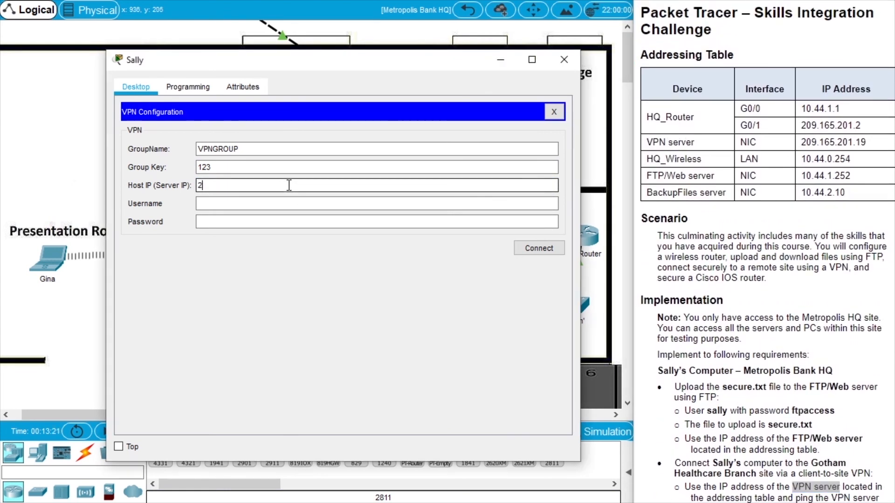
text(09.16)
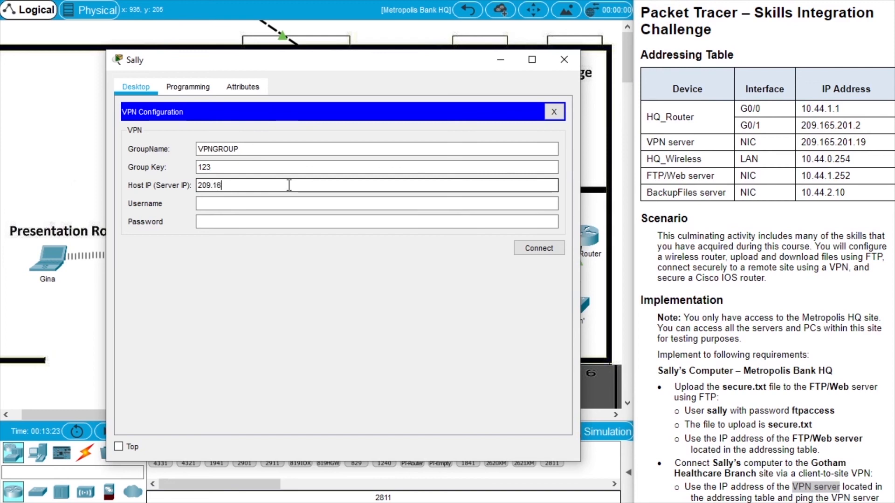
text(5.201.19)
Fill in the VPN username and password and connect.
click(284, 204)
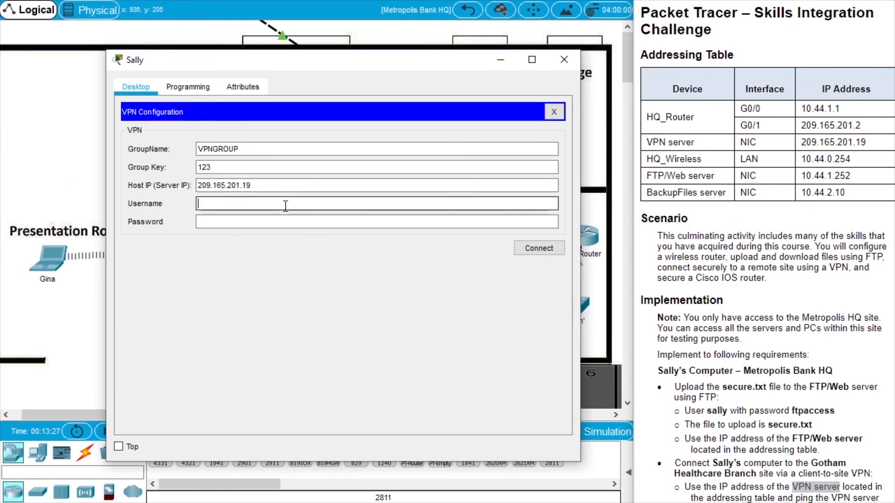
drag(894, 121, 894, 193)
click(215, 203)
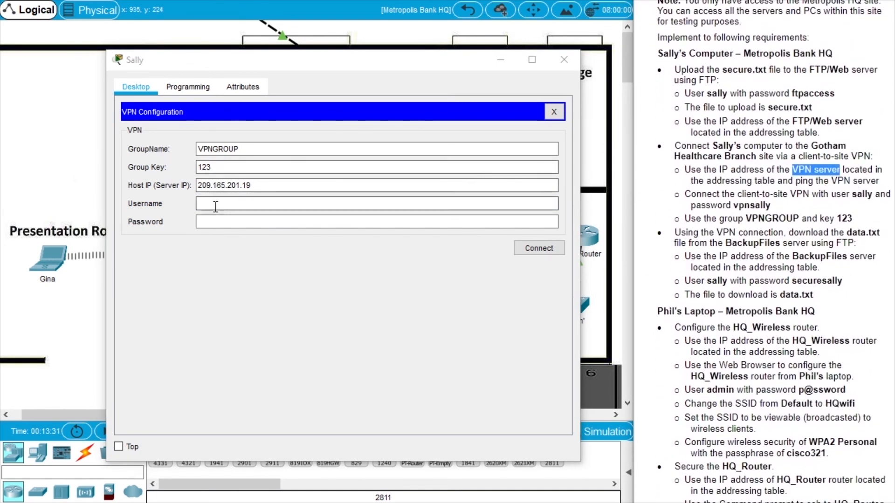
text(sally)
click(228, 217)
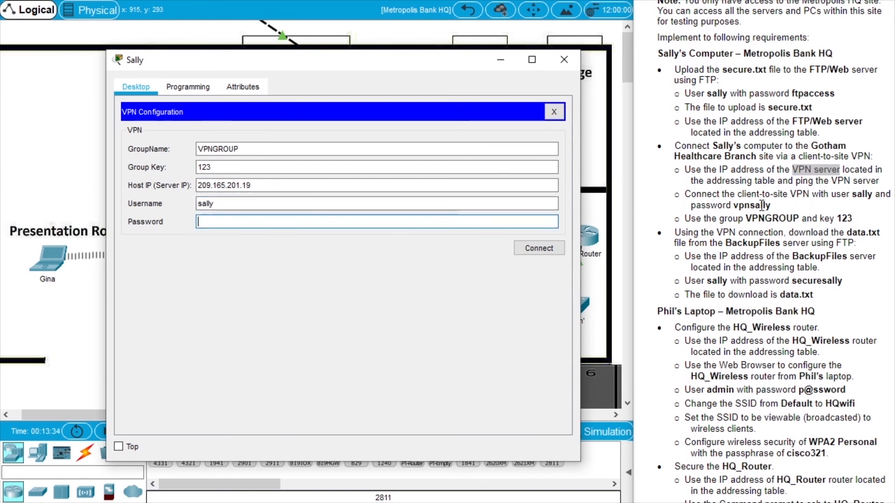
click(266, 224)
text(vpnsally)
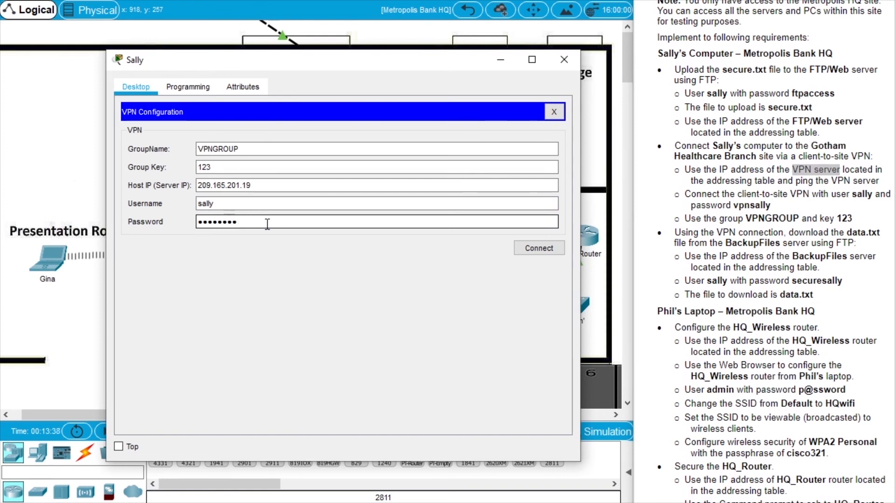
click(557, 252)
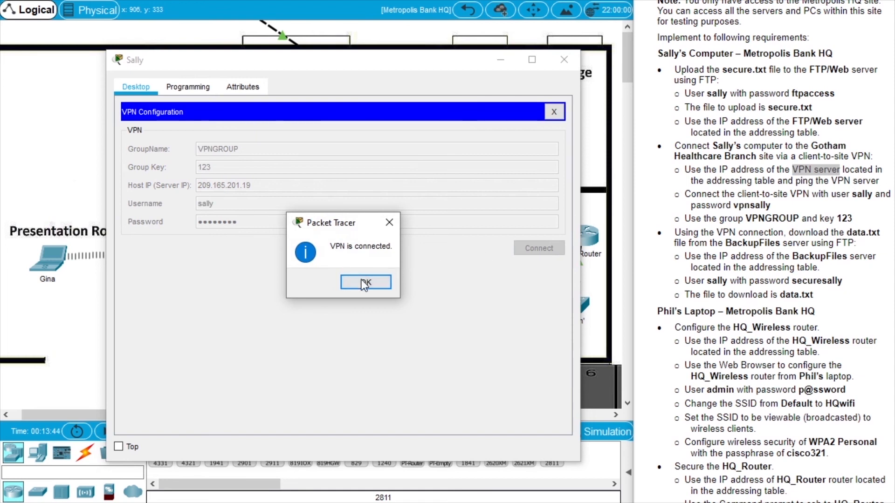
Dismiss the 'VPN is connected' message and close the VPN Configuration panel.
click(377, 282)
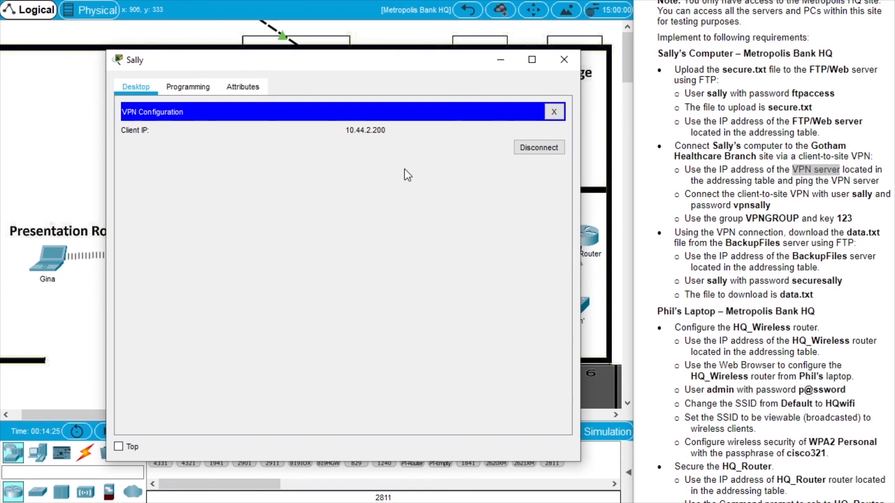
drag(790, 233, 874, 236)
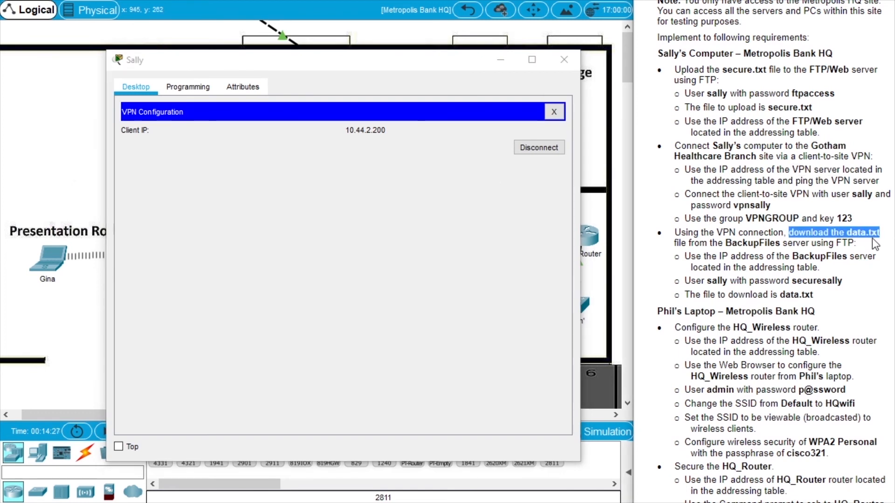
click(555, 112)
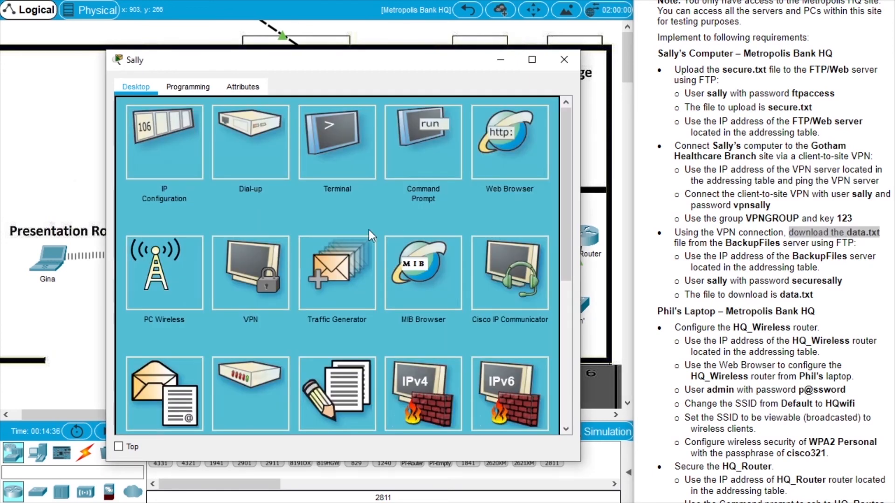
Ping the BackupFiles server 10.44.2.10 twice from the PC's command line.
click(432, 155)
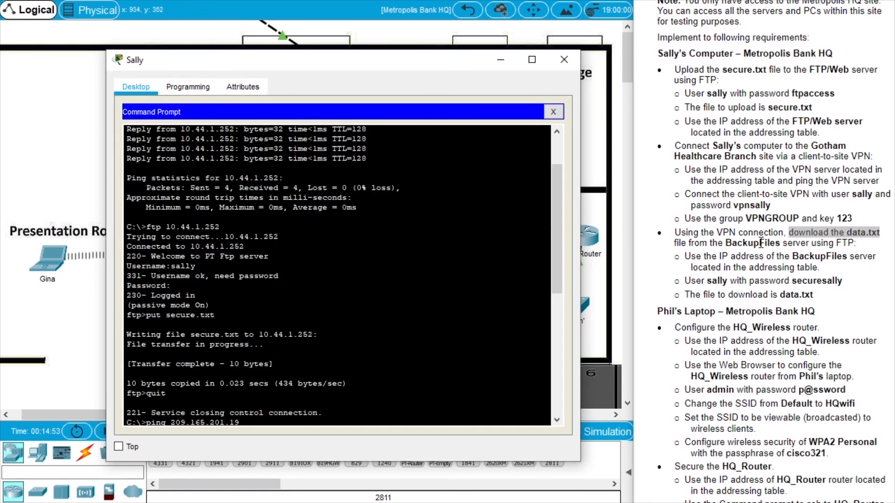
double_click(760, 243)
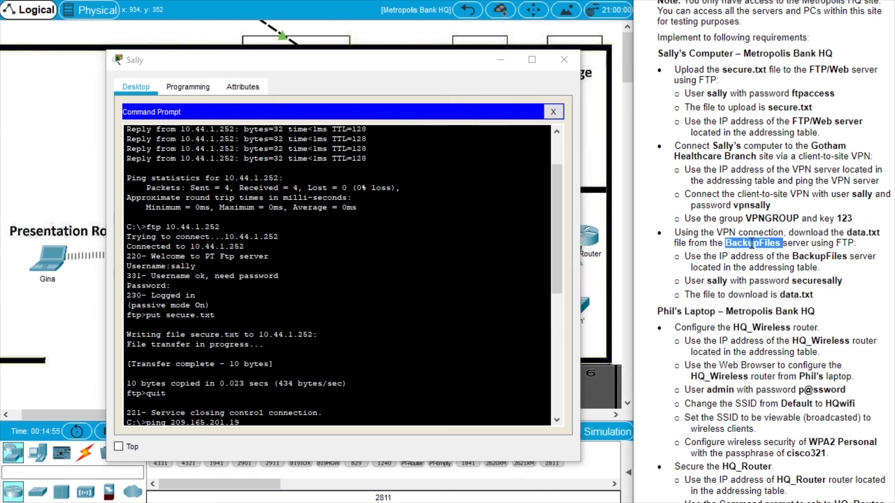
scroll(759, 250, up, 3)
scroll(758, 250, up, 3)
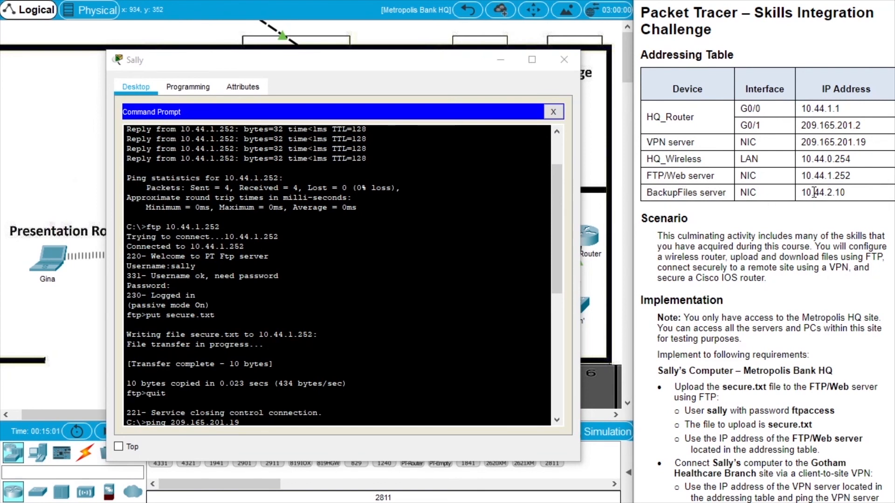
click(401, 279)
scroll(401, 280, down, 10)
text(ping)
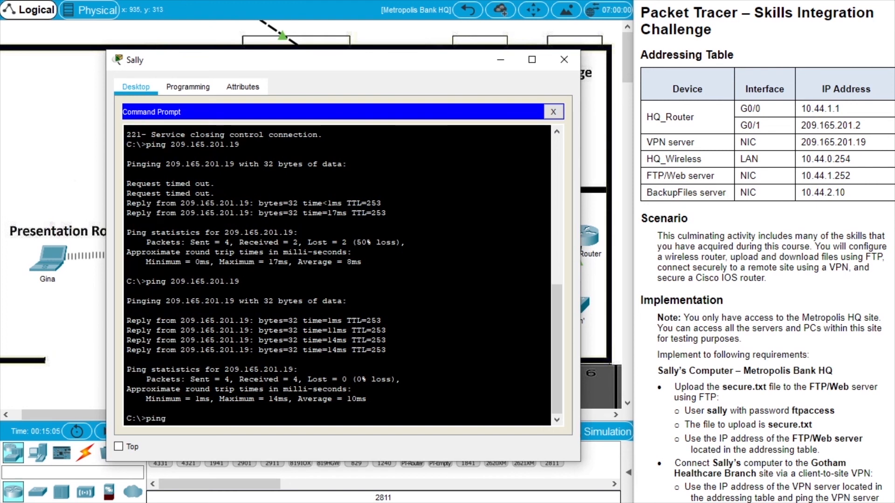
text( 10.44.2.10)
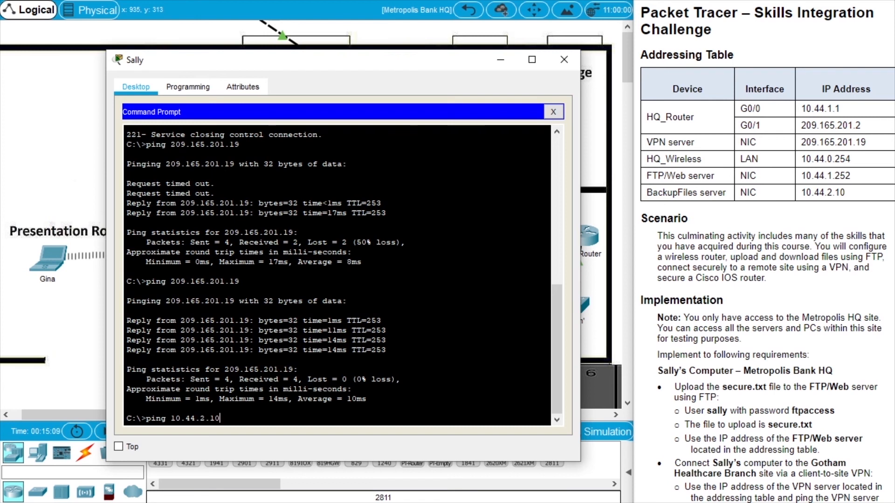
key(Return)
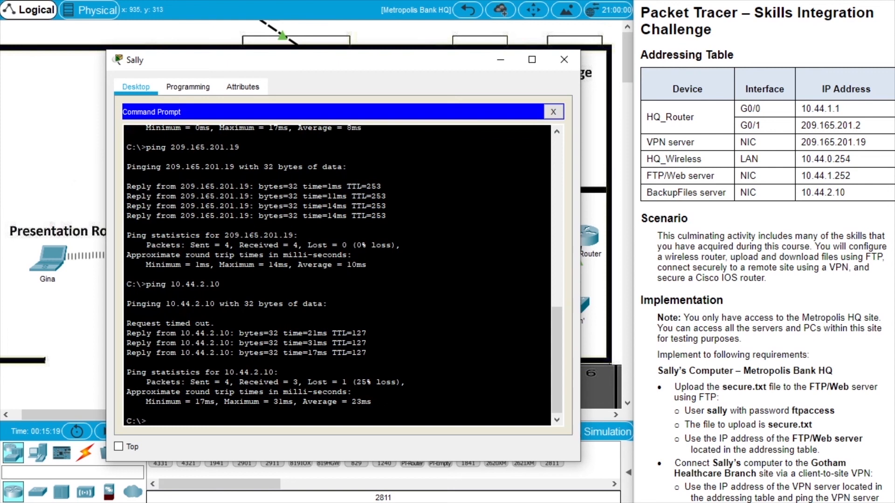
key(Up)
key(Return)
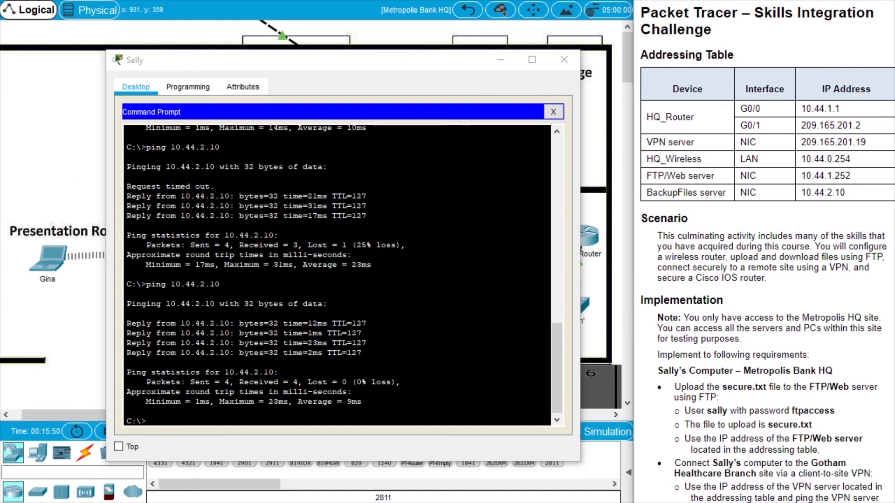
Enter the command ftp 10.44.2.10 at the PC's prompt.
scroll(764, 261, down, 2)
scroll(773, 252, down, 6)
click(278, 372)
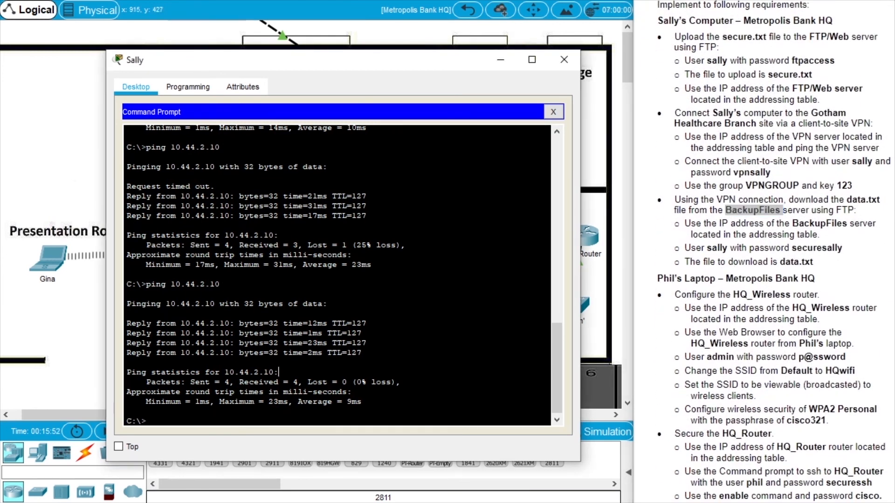
text(ftp)
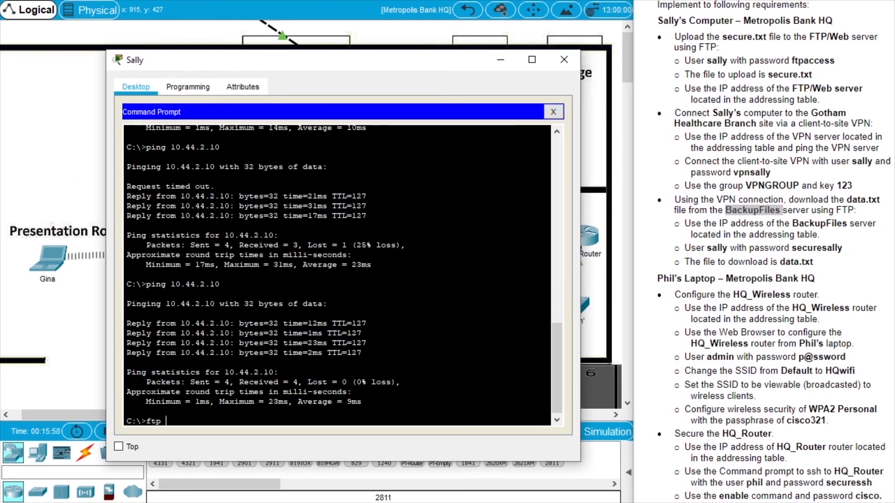
text( 10.44.2.10)
Connect to the FTP server 10.44.2.10 and log in with the given FTP username and password.
key(Return)
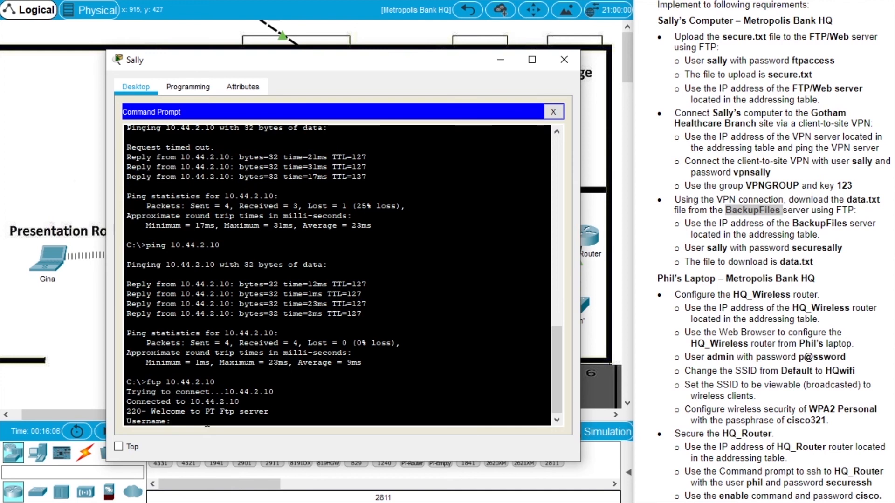
double_click(722, 248)
key(alt+Tab)
text(sally)
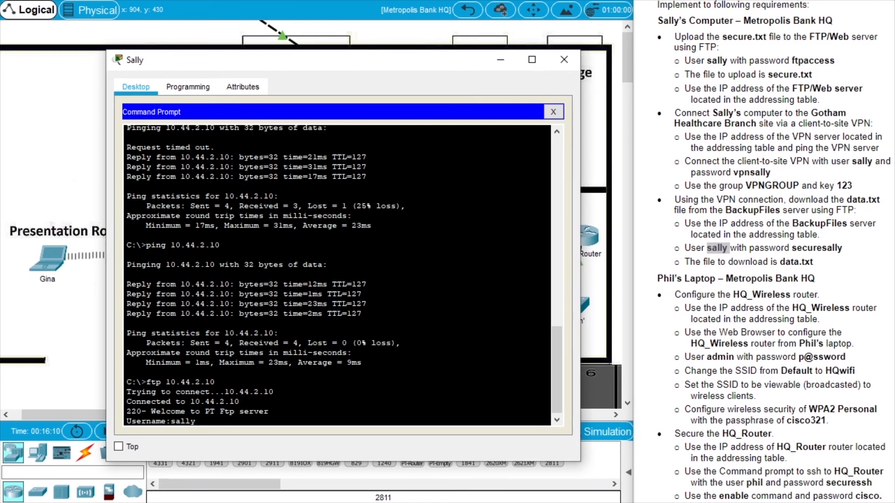
key(Return)
double_click(816, 248)
click(239, 382)
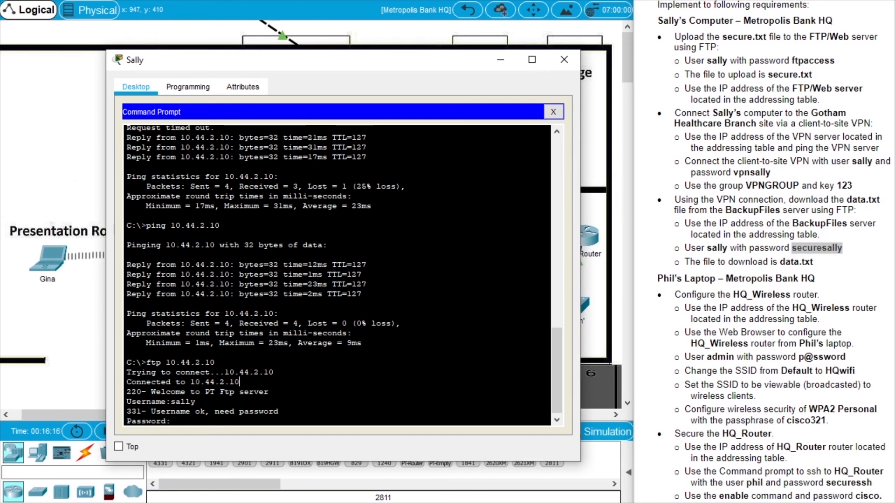
text(securesally)
key(Return)
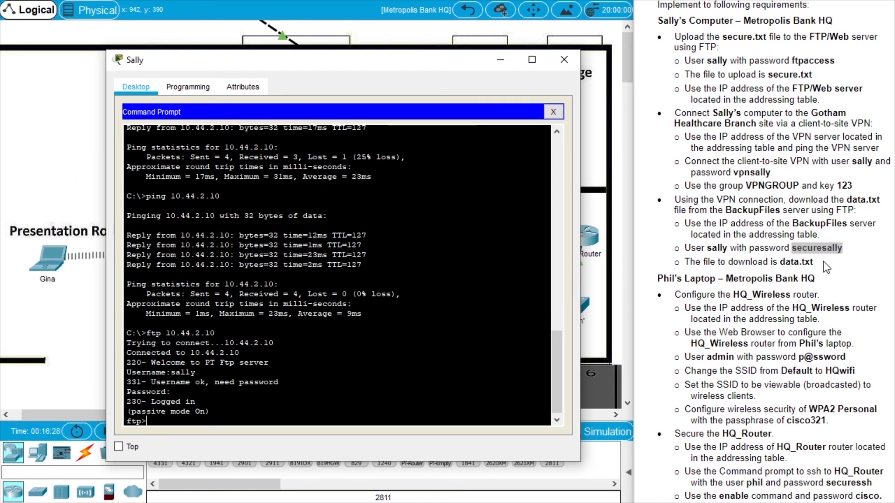
List the server's files with dir, then download data.txt with get data.txt.
drag(823, 262, 785, 261)
click(170, 391)
text(dir)
key(Return)
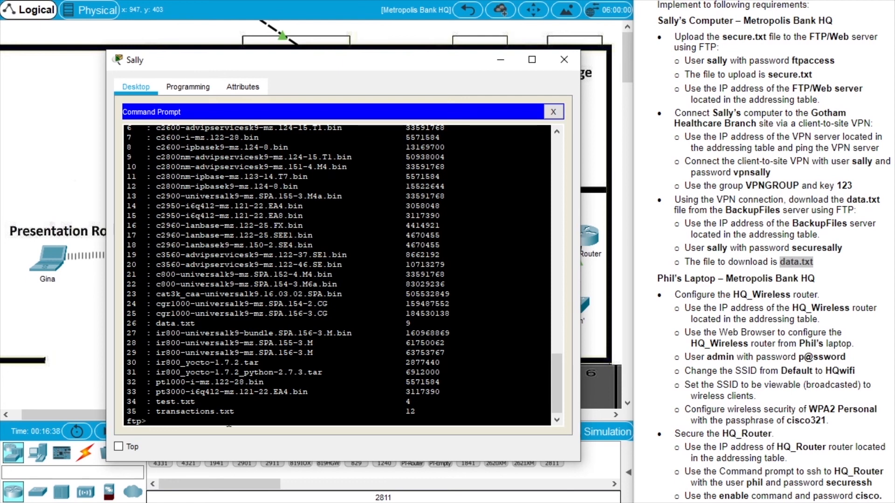
text(get data.txt)
key(Return)
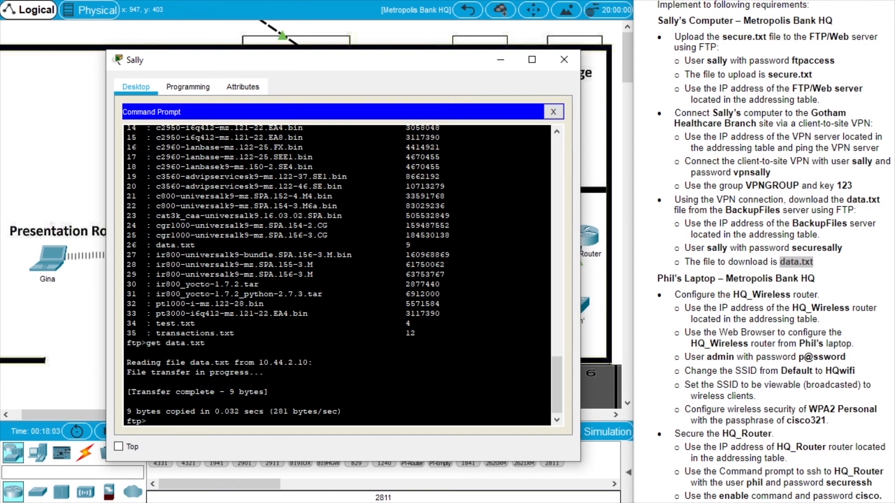
click(563, 61)
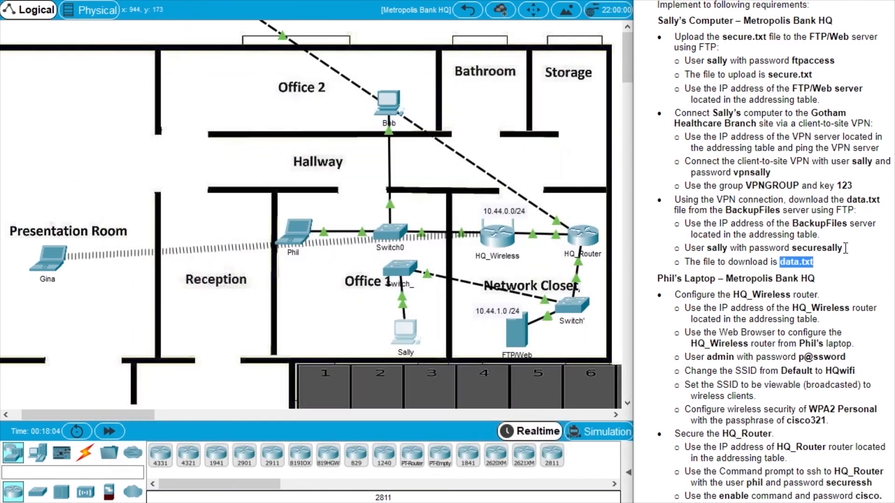
scroll(881, 252, down, 3)
scroll(706, 237, down, 1)
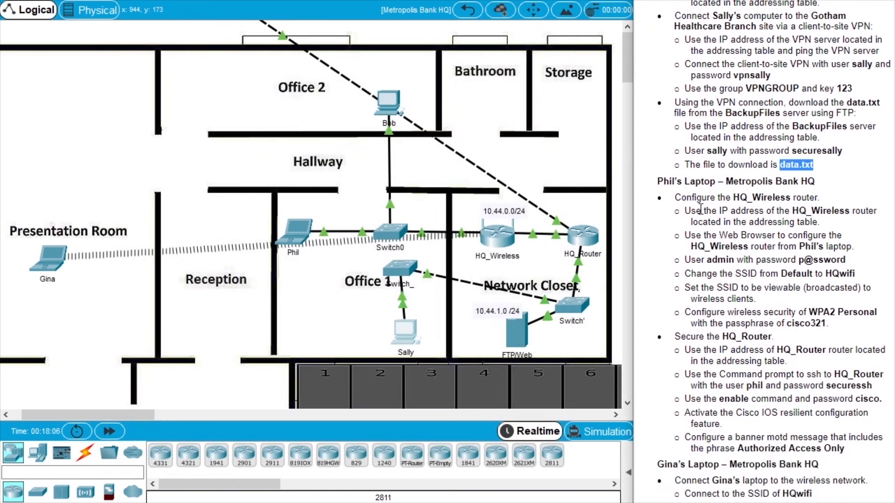
Try opening HQ_Wireless's configuration and dismiss the 'Configure is locked' warning.
drag(802, 199, 762, 199)
double_click(762, 198)
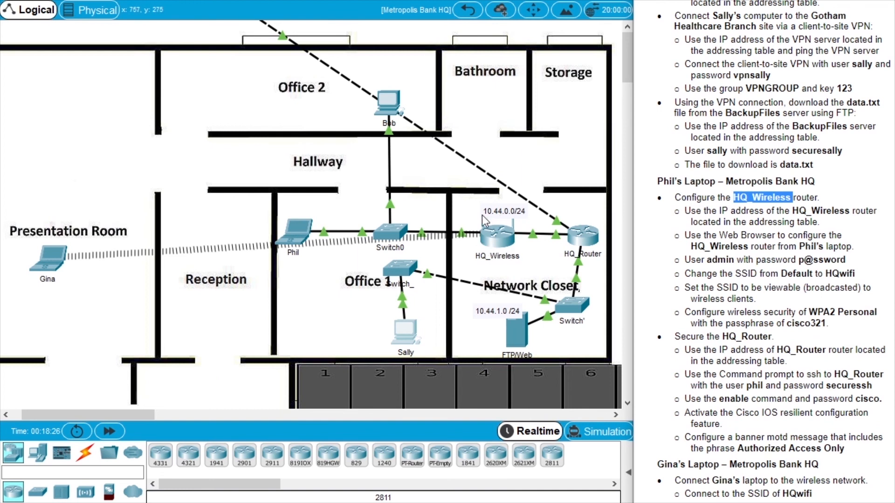
click(501, 242)
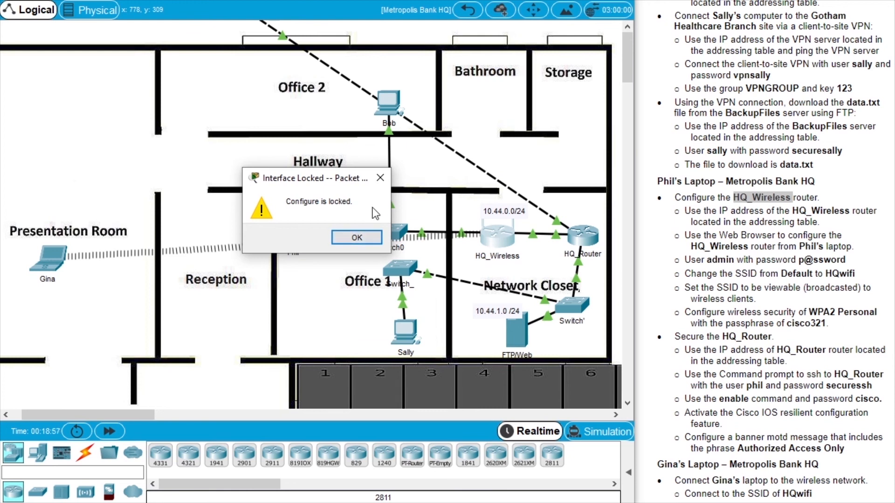
click(377, 238)
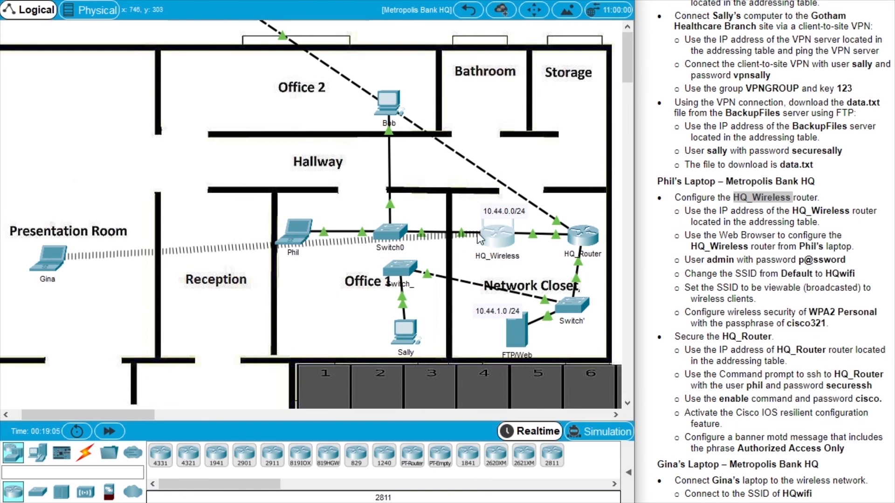
click(297, 236)
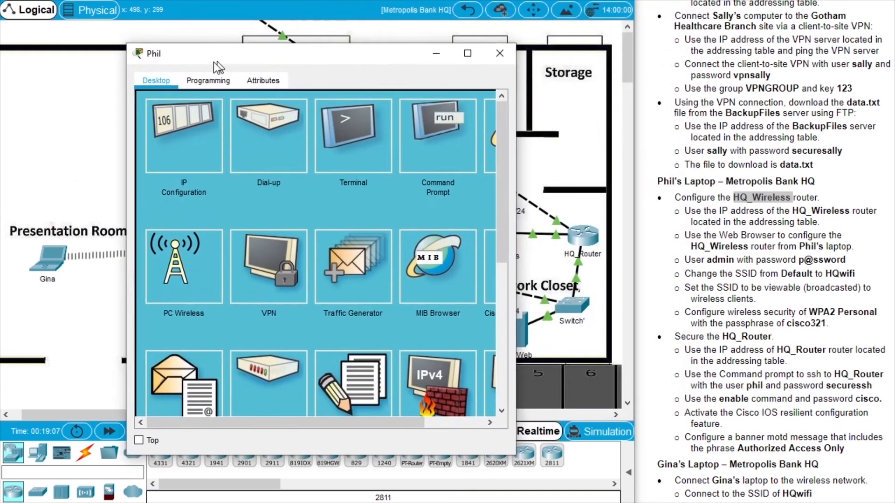
drag(214, 62, 183, 63)
drag(486, 206, 555, 205)
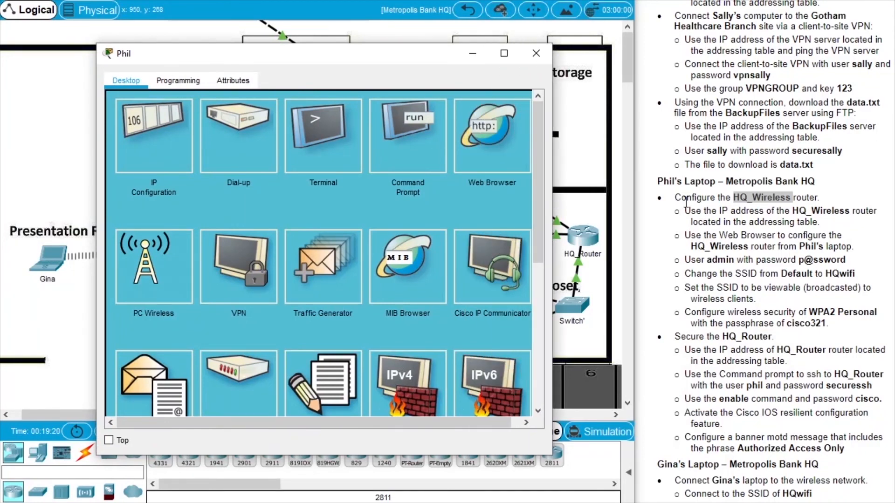
double_click(809, 216)
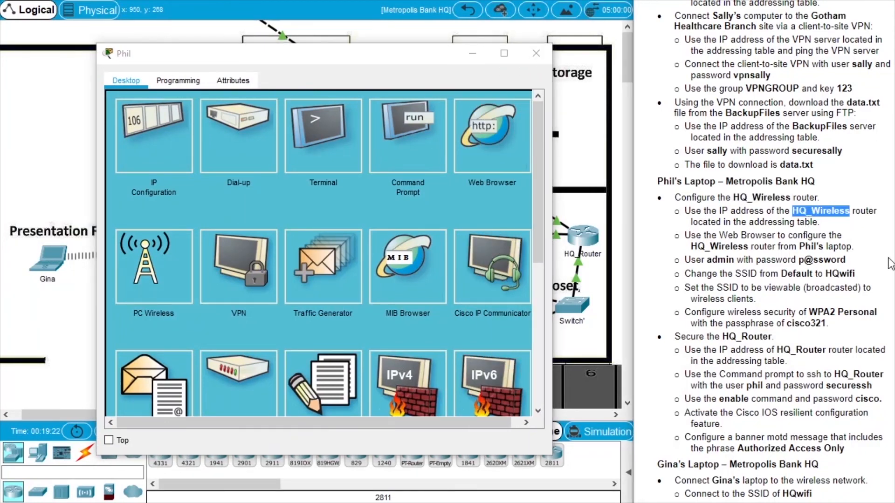
scroll(748, 133, up, 10)
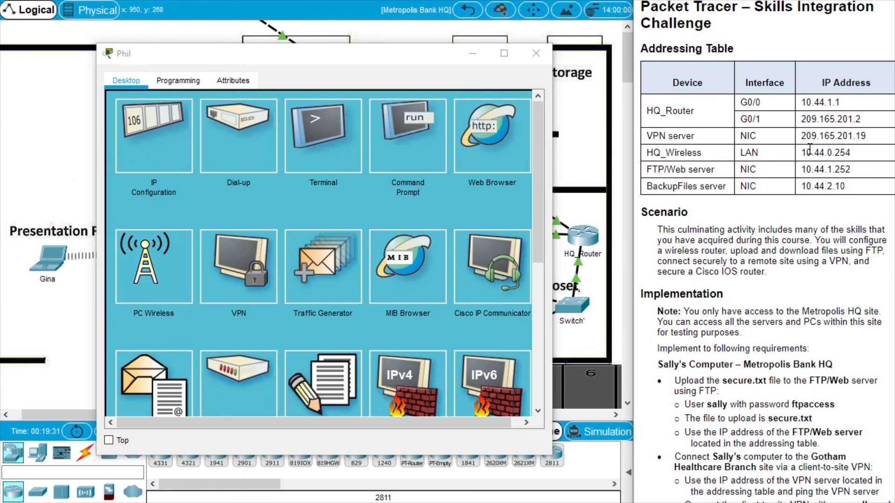
Ping 10.44.0.254 from the Command Prompt, getting 4 of 4 replies, then close it.
click(412, 162)
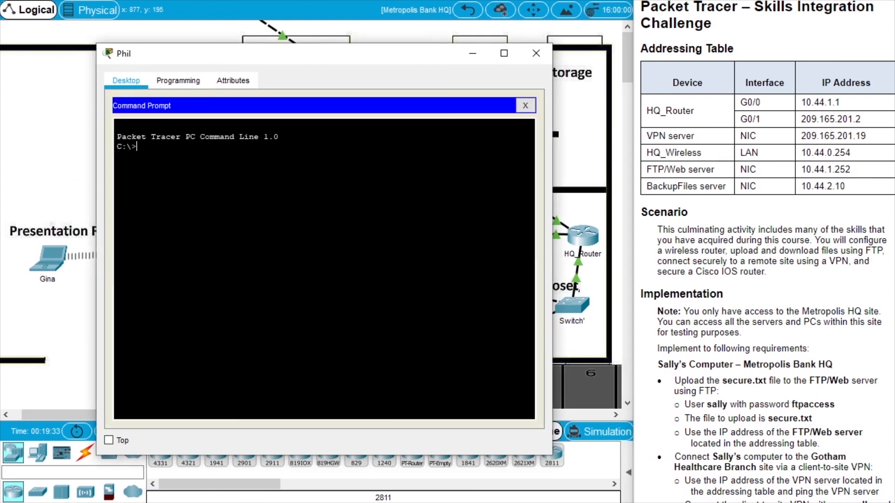
text(ping 10.44.0.254)
key(Return)
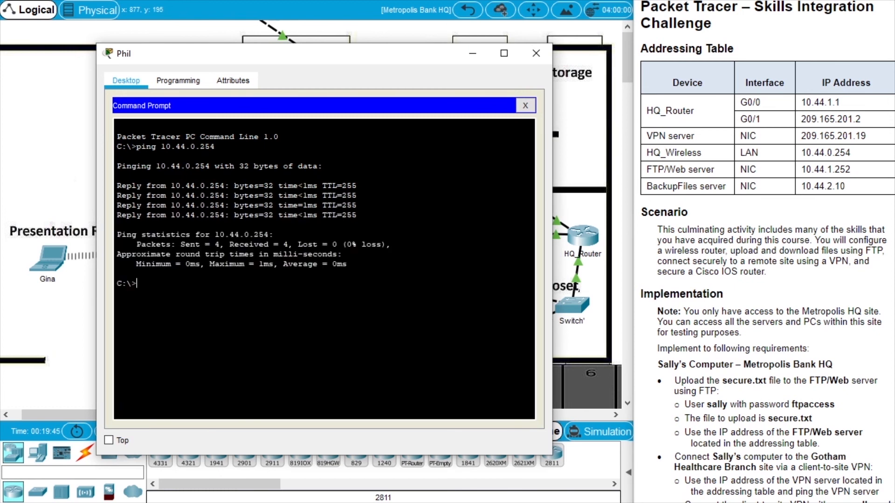
scroll(746, 280, down, 10)
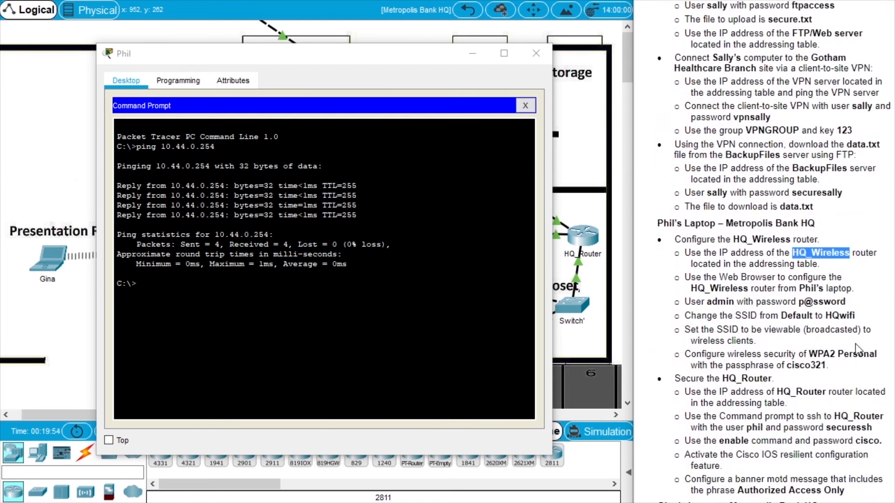
drag(721, 277, 774, 276)
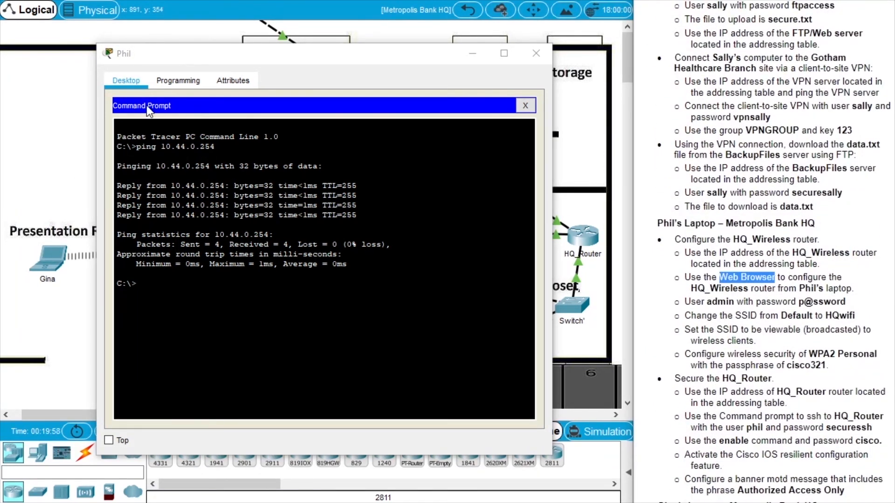
click(525, 105)
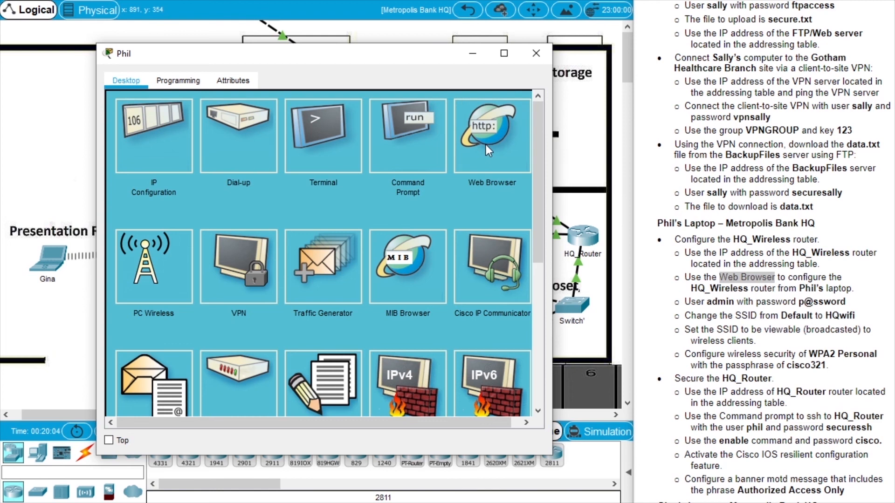
Load the wireless router's web page at 10.44.0.254 in the laptop's web browser.
click(507, 146)
scroll(712, 160, up, 8)
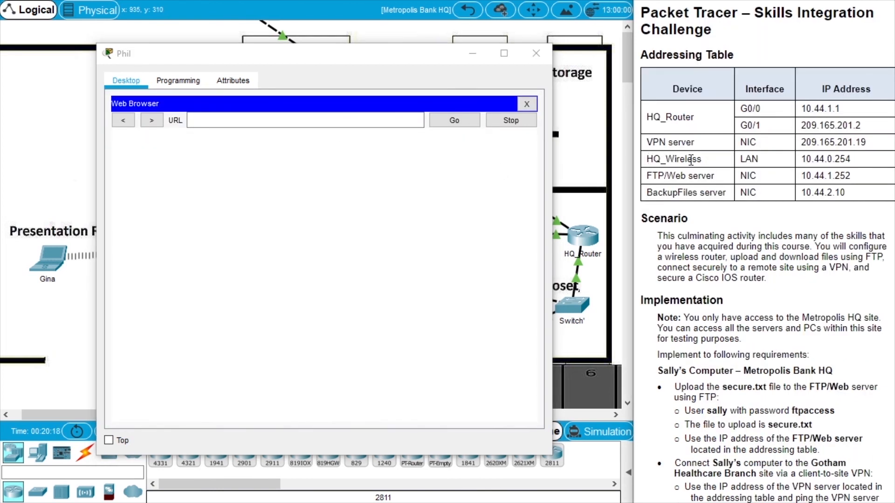
click(350, 121)
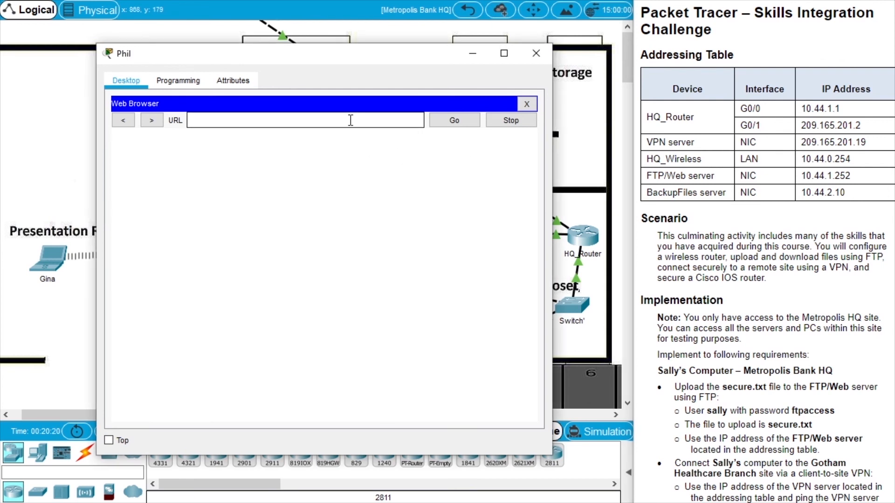
text(10.44.0.254)
click(438, 119)
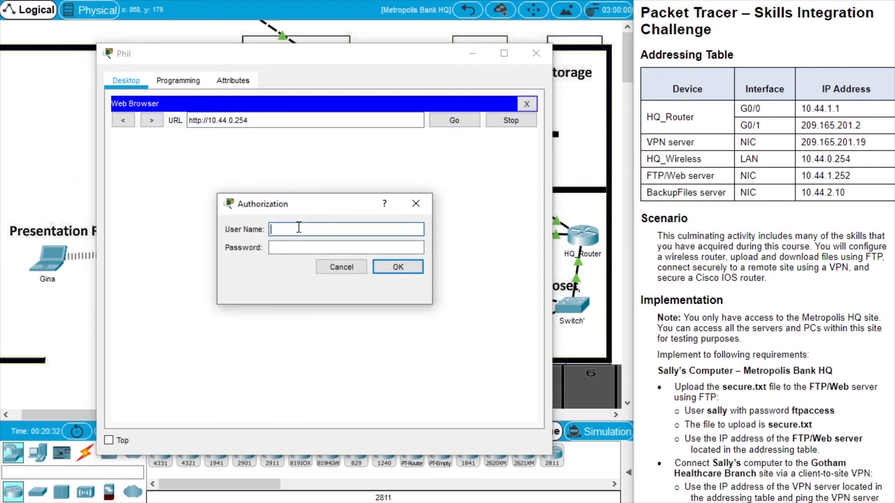
Log into the router with user name admin and the router's password.
click(863, 159)
scroll(862, 159, down, 10)
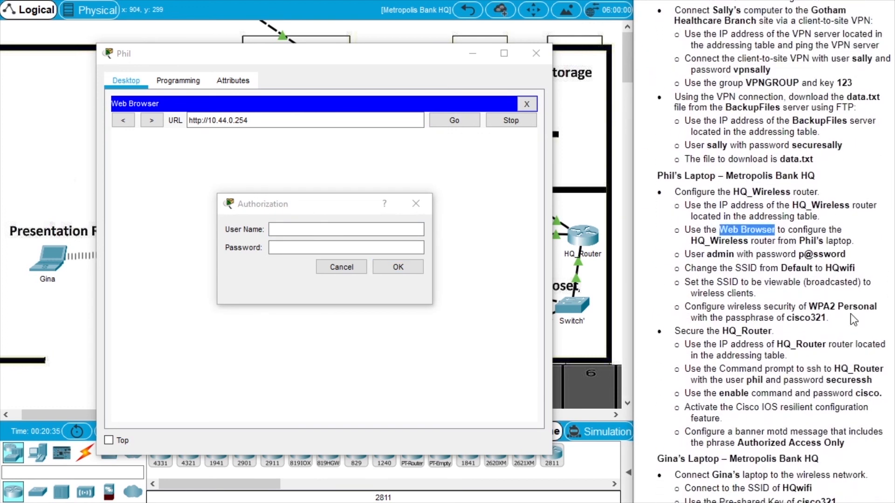
double_click(726, 254)
click(342, 229)
text(admin)
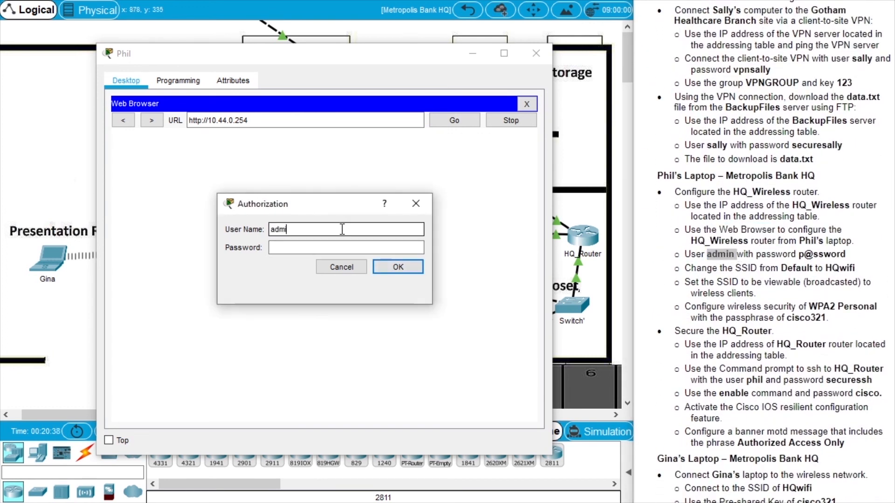
click(347, 247)
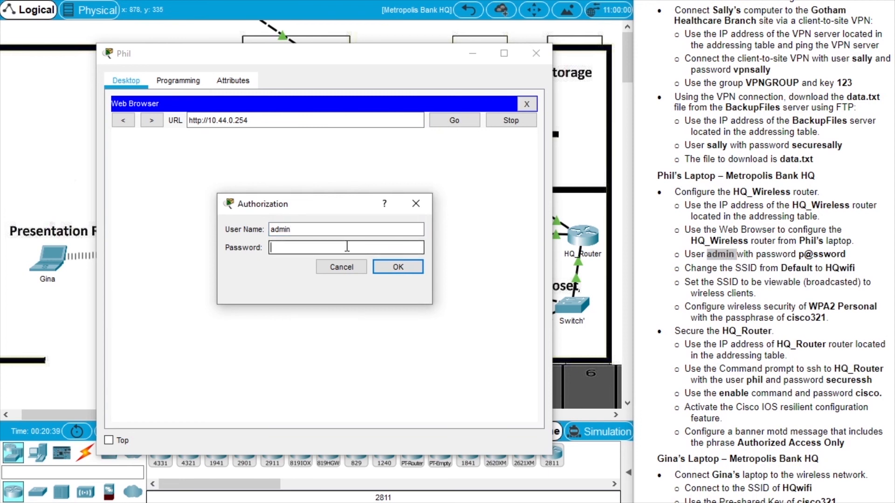
text(p@ssword)
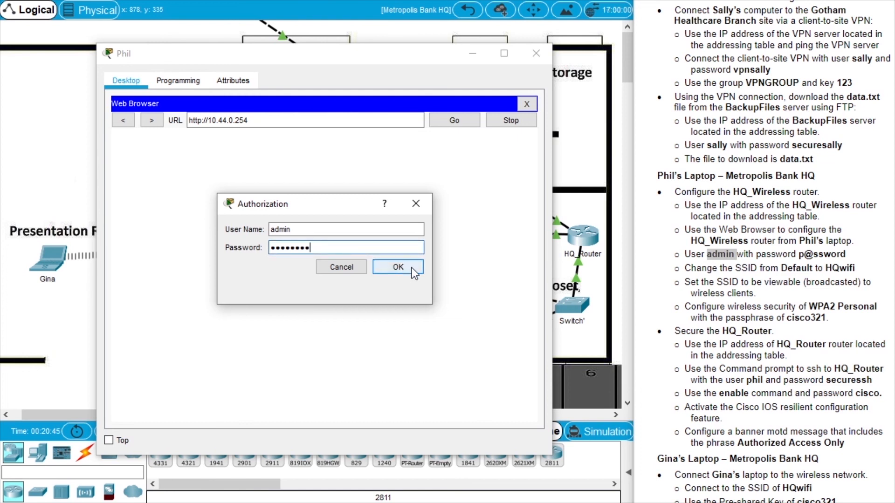
click(412, 268)
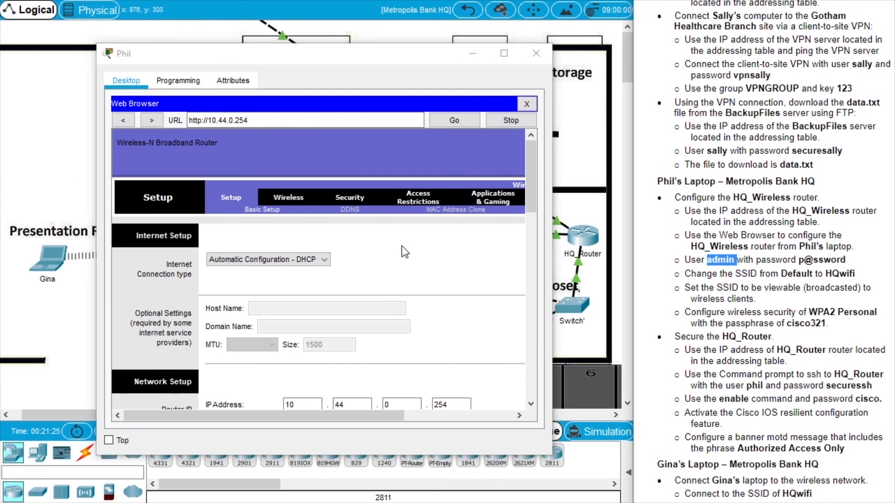
Change the SSID from Default to HQwifi, enable SSID Broadcast, and save the settings.
click(296, 200)
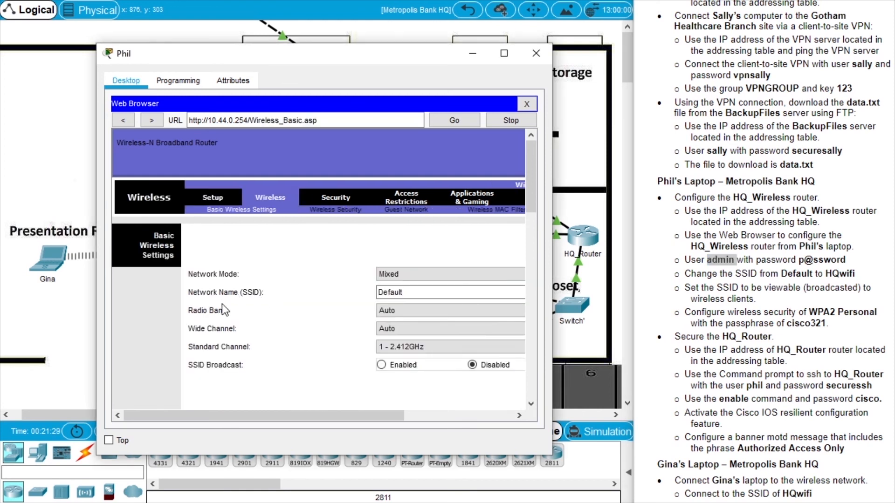
double_click(419, 292)
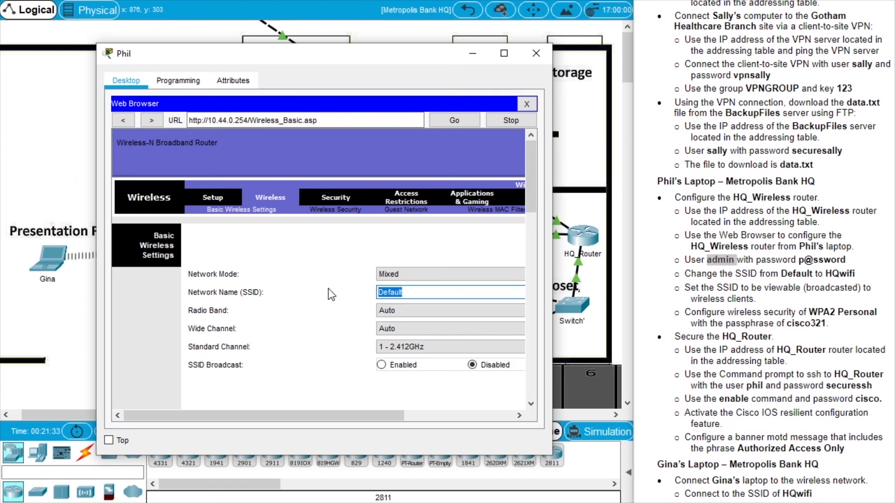
text(HQwifi)
click(402, 367)
drag(533, 178, 536, 385)
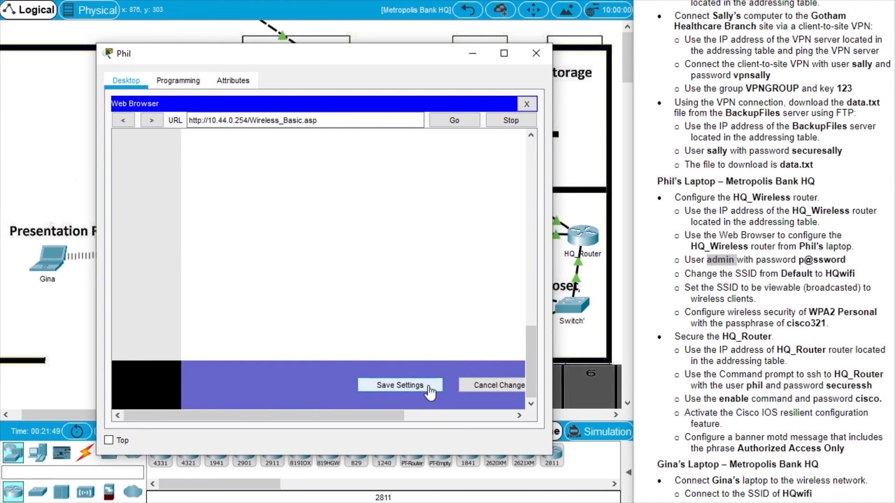
click(400, 385)
drag(531, 377, 521, 171)
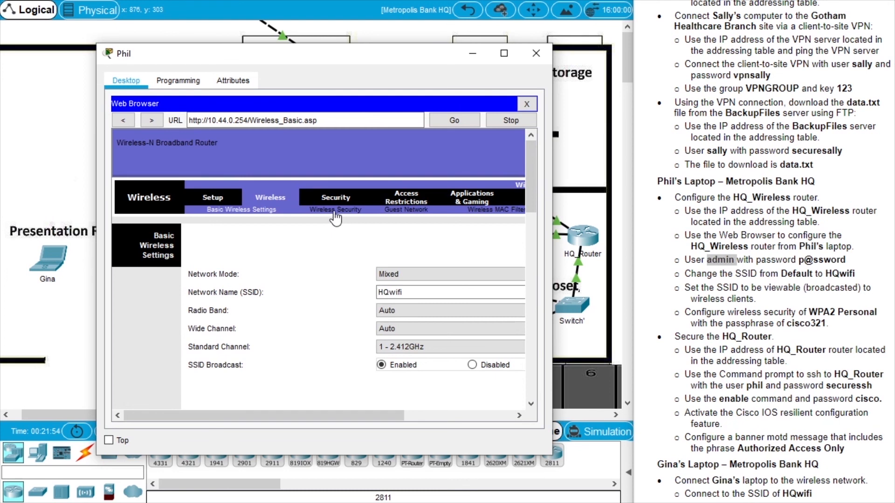
Set wireless security to WPA2 Personal with the task's passphrase and save.
click(335, 210)
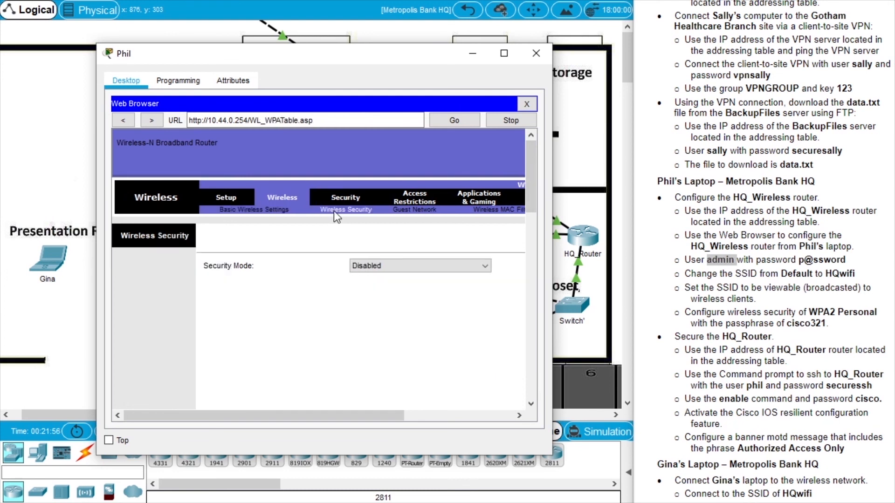
click(378, 267)
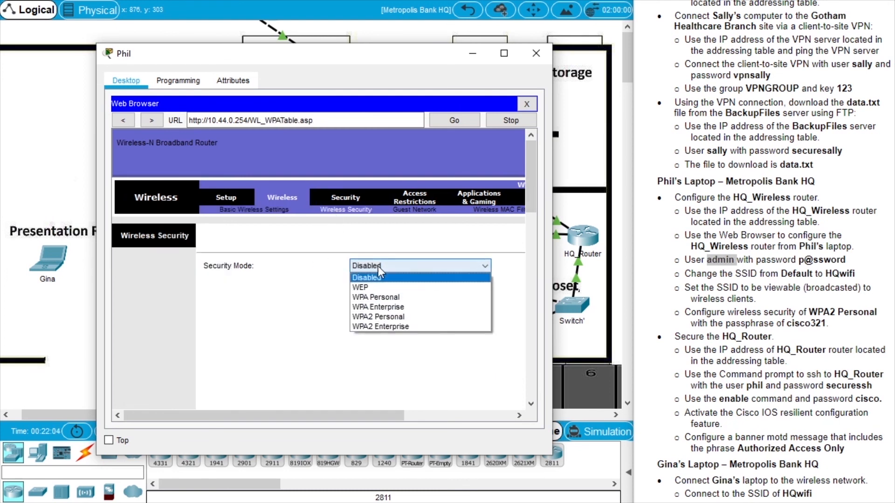
click(396, 317)
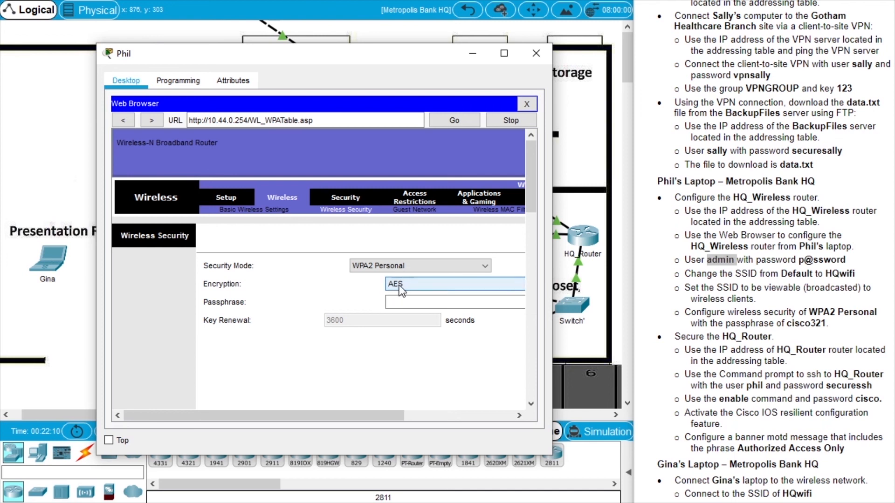
click(407, 301)
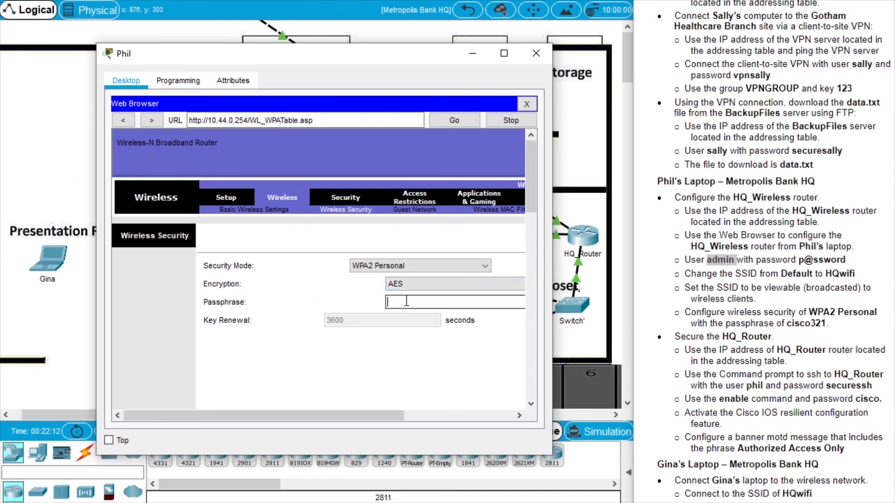
text(cisco321)
scroll(531, 199, down, 1)
drag(531, 199, 534, 177)
click(407, 386)
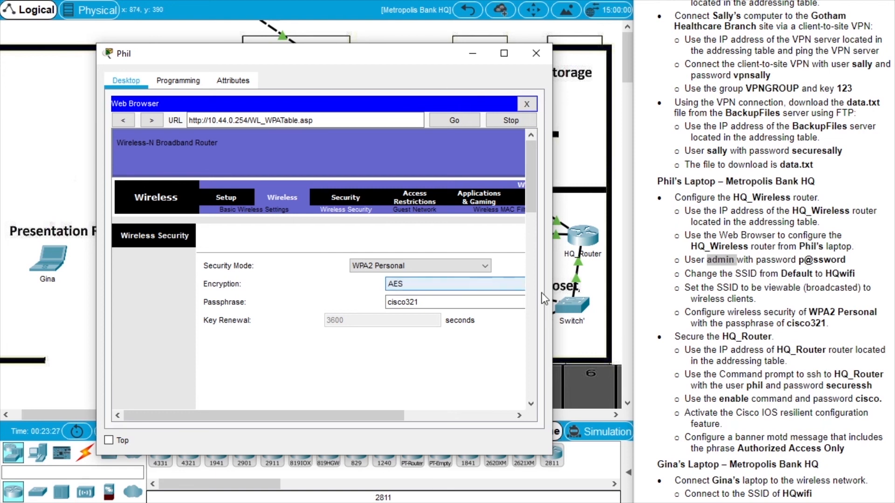
Highlight HQ_Router in the task instructions and move the laptop window aside.
double_click(746, 337)
scroll(792, 337, down, 1)
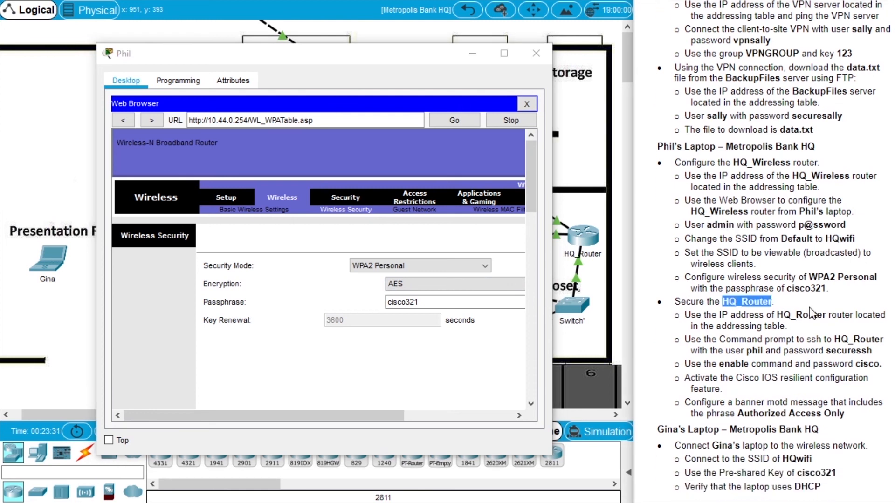
drag(417, 53, 339, 73)
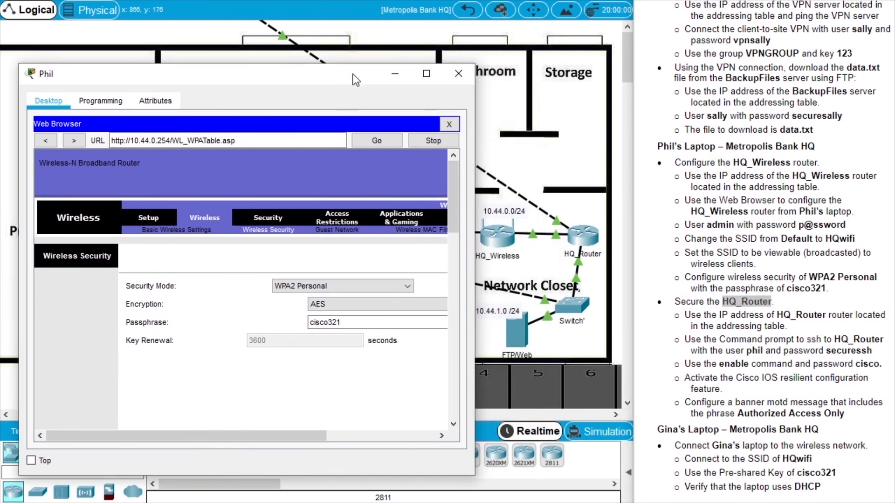
click(458, 74)
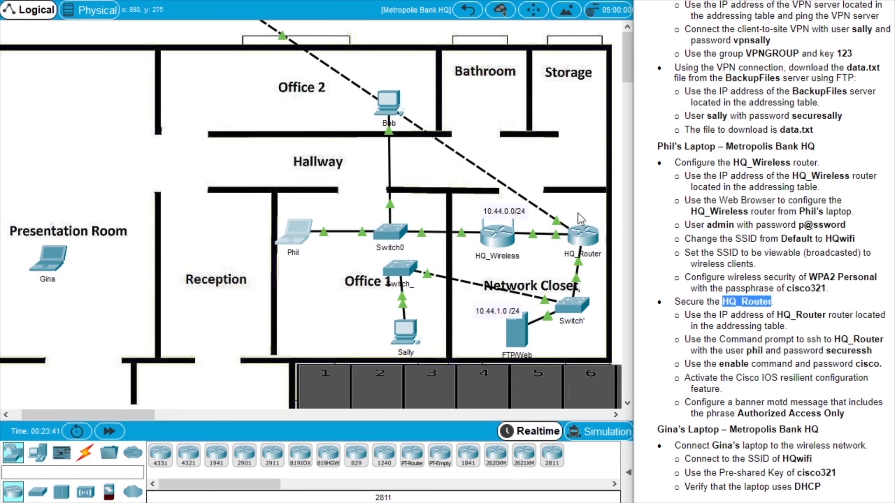
click(583, 239)
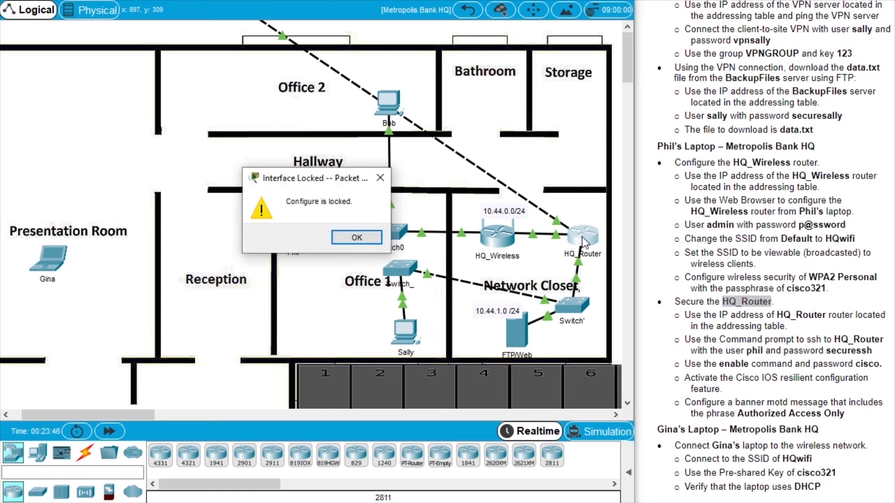
click(376, 236)
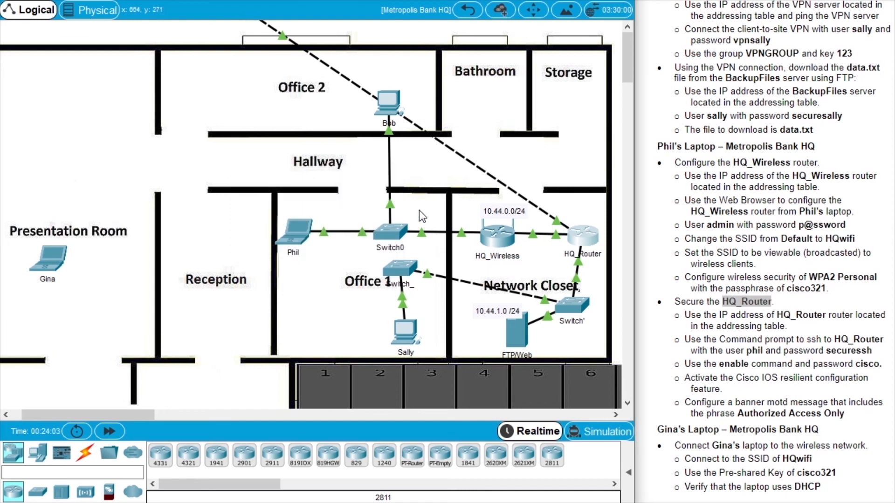
click(298, 233)
drag(430, 29, 115, 54)
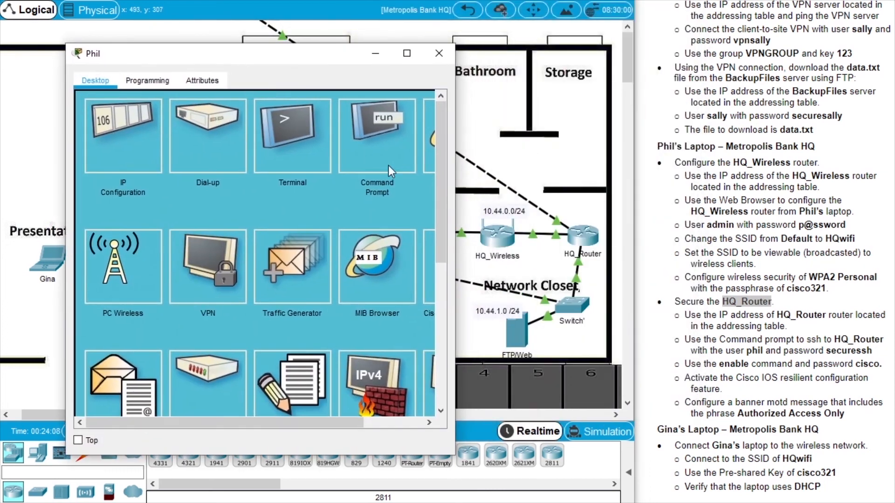
drag(455, 233, 497, 233)
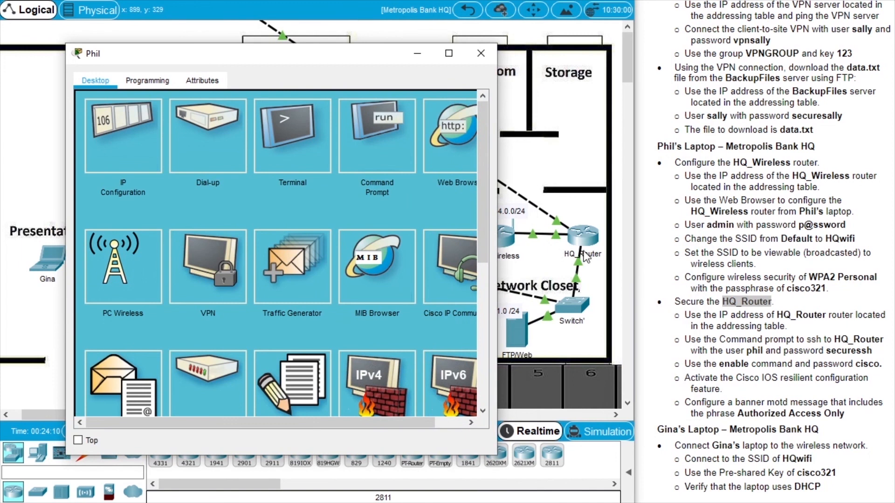
click(845, 302)
scroll(845, 302, up, 5)
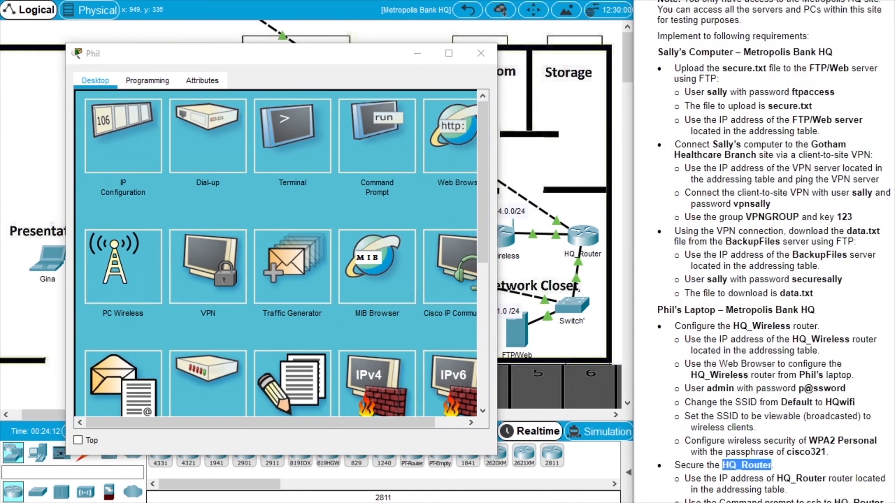
scroll(801, 111, up, 10)
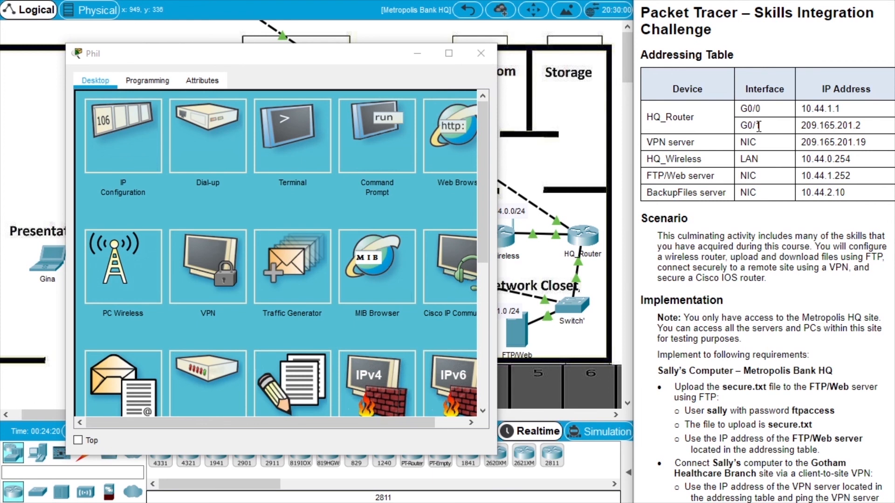
click(481, 54)
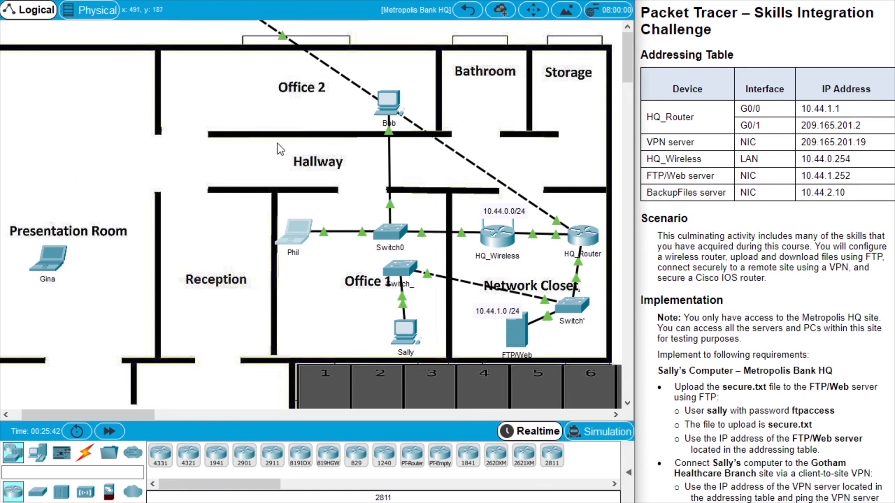
Enable Always Show Port Labels in Logical Workspace in Preferences.
click(57, 0)
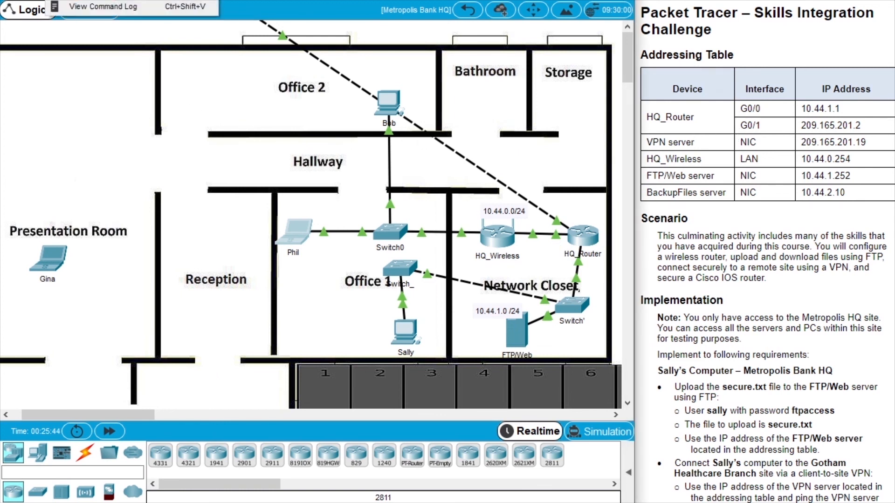
click(88, 0)
drag(436, 0, 359, 242)
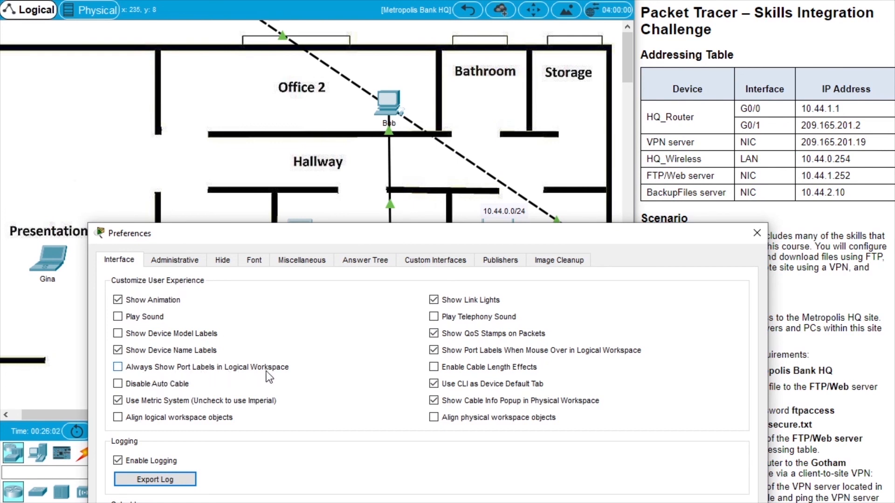
drag(389, 236, 374, 301)
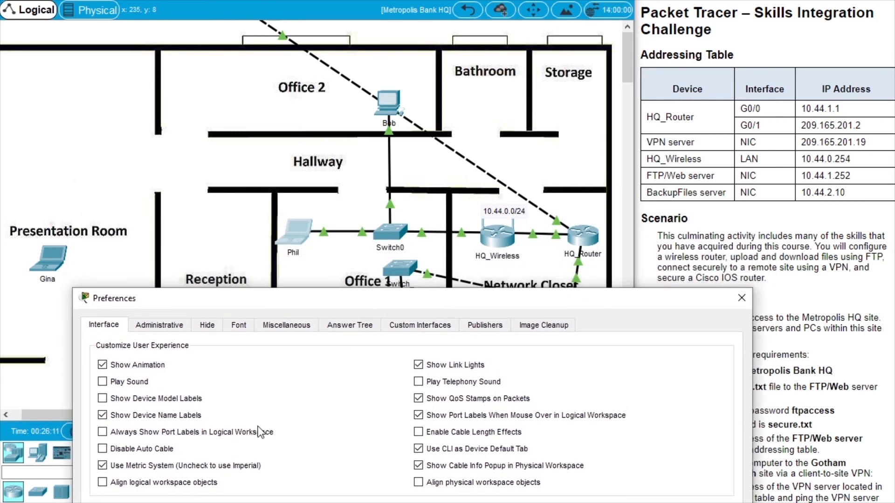
click(260, 432)
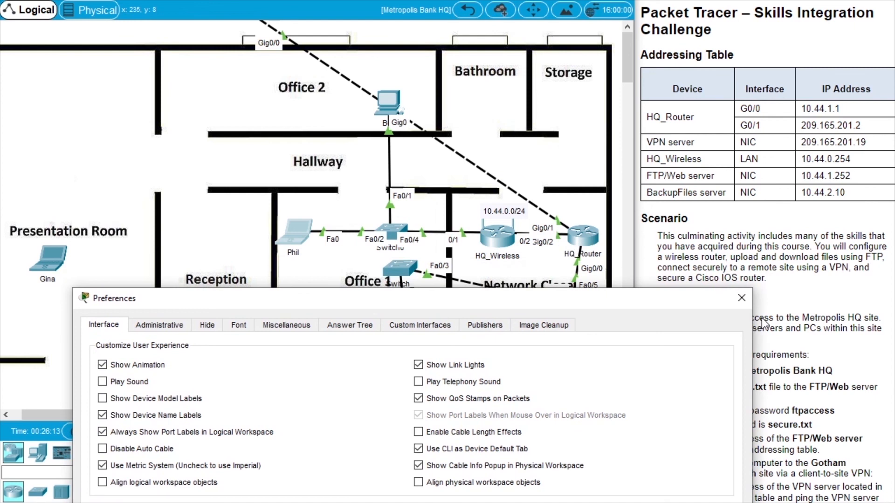
click(742, 298)
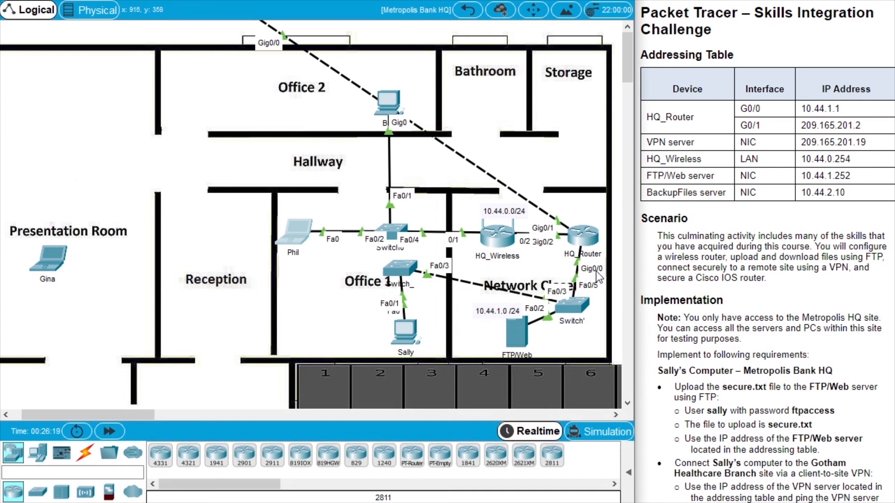
Highlight HQ_Router's addresses 10.44.1.1 and G0/1 209.165.201.2 in the Addressing Table.
drag(800, 110, 860, 110)
click(853, 112)
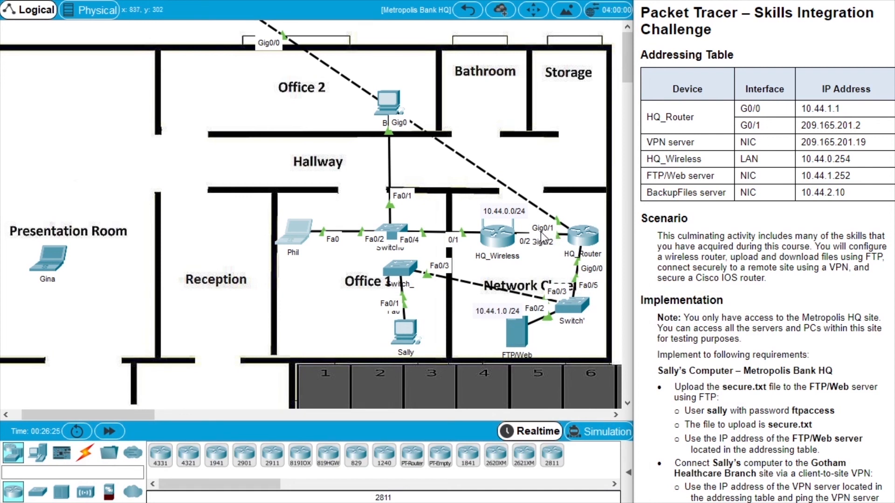
drag(760, 125, 748, 125)
drag(803, 127, 876, 125)
click(867, 126)
scroll(726, 314, down, 10)
double_click(692, 302)
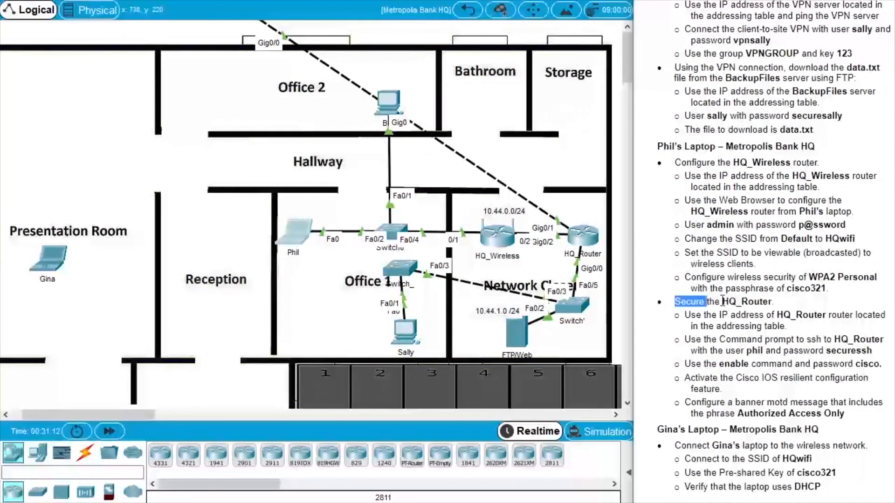
drag(722, 301, 743, 299)
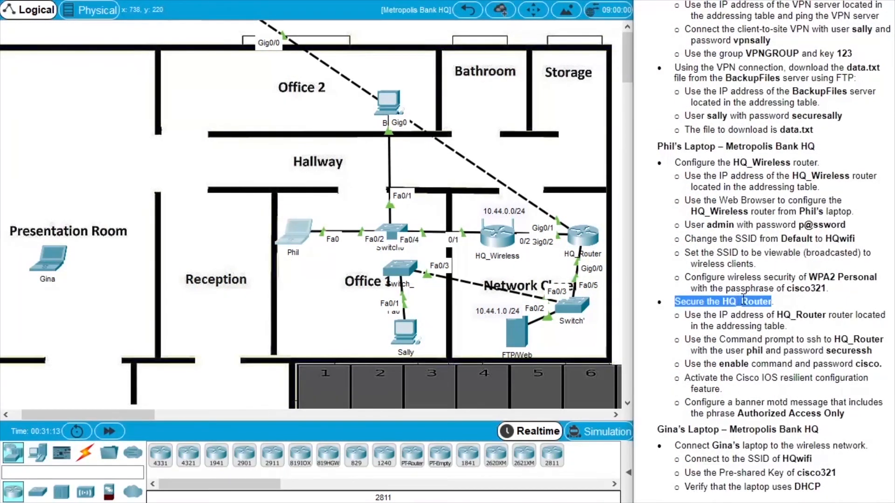
click(298, 230)
drag(361, 10, 129, 40)
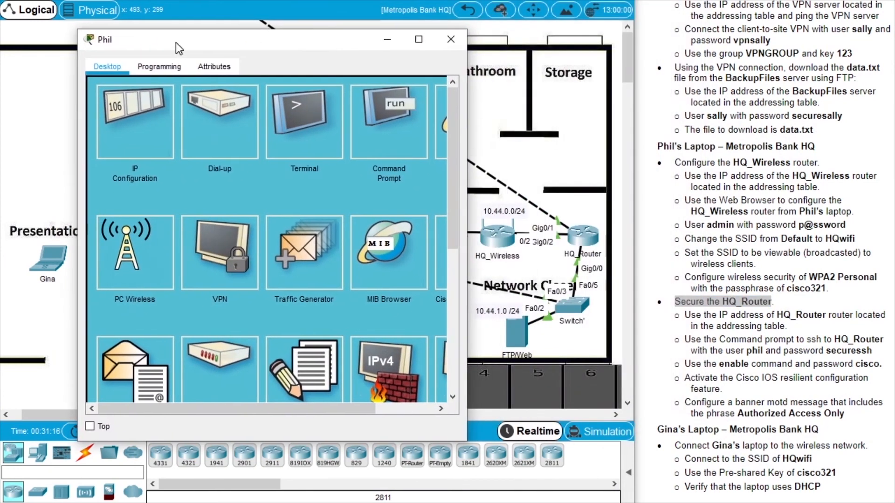
drag(481, 224, 573, 231)
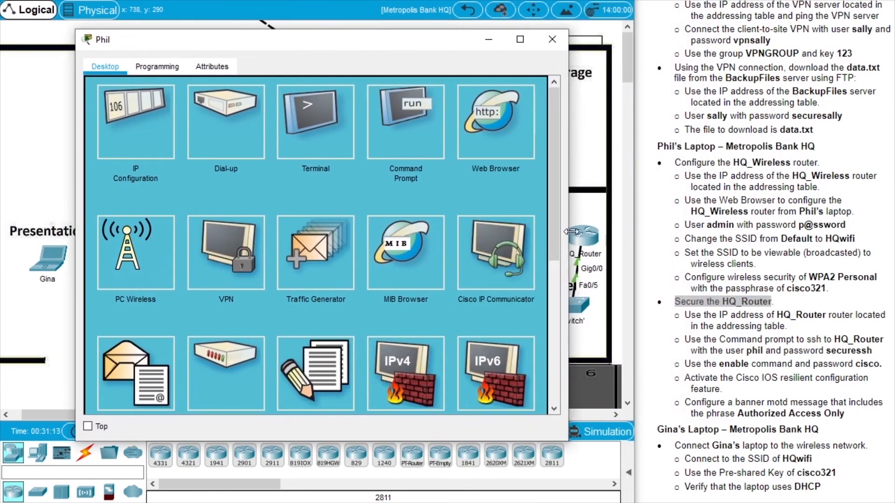
click(412, 130)
drag(405, 42, 400, 56)
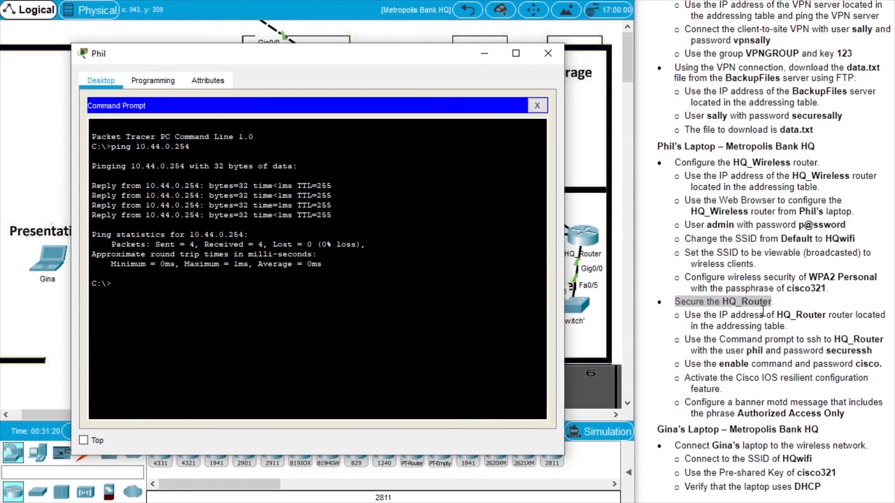
double_click(786, 313)
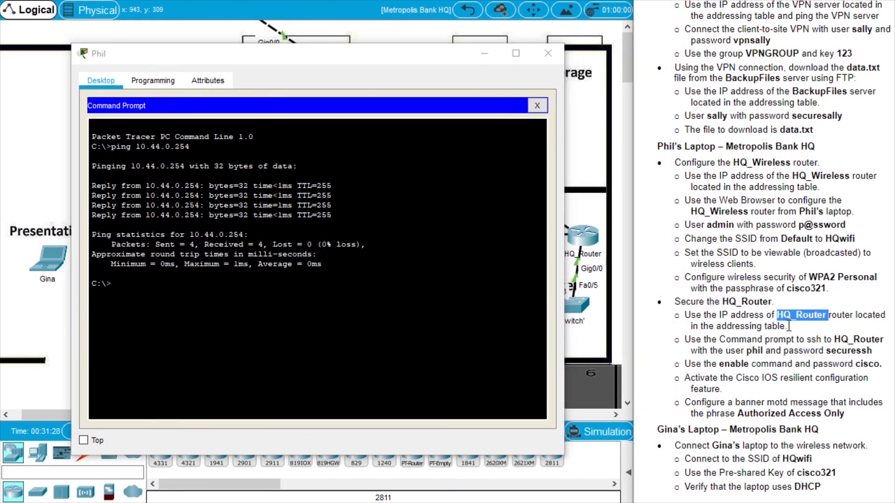
scroll(786, 313, up, 10)
Ping HQ_Router at 209.165.201.2 with 0% loss, then start typing ssh -l.
click(362, 244)
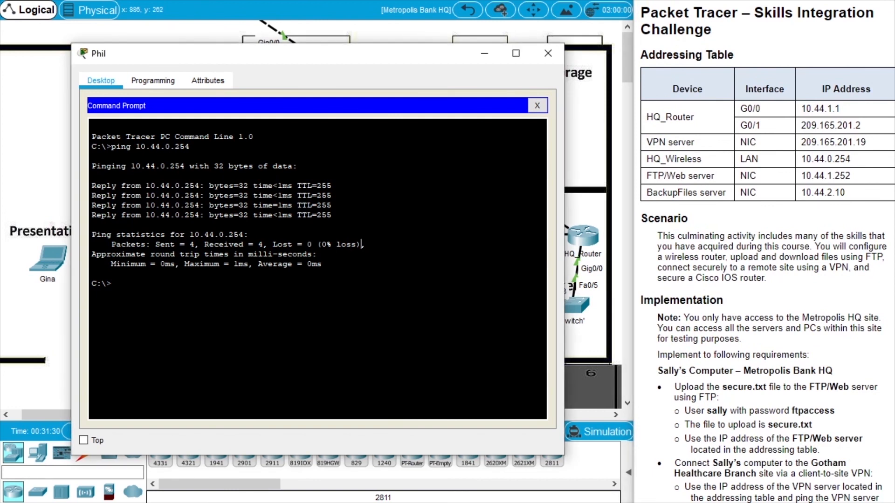
text(ping 209.165.201.2)
key(Return)
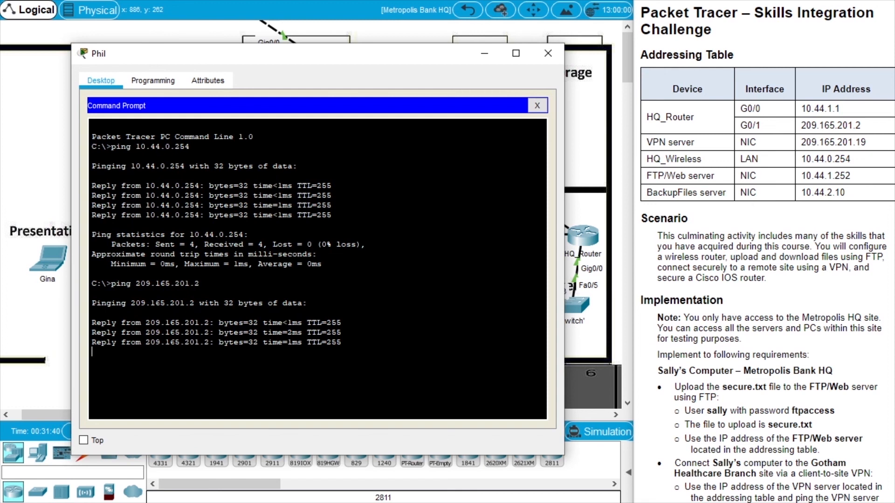
scroll(784, 317, down, 10)
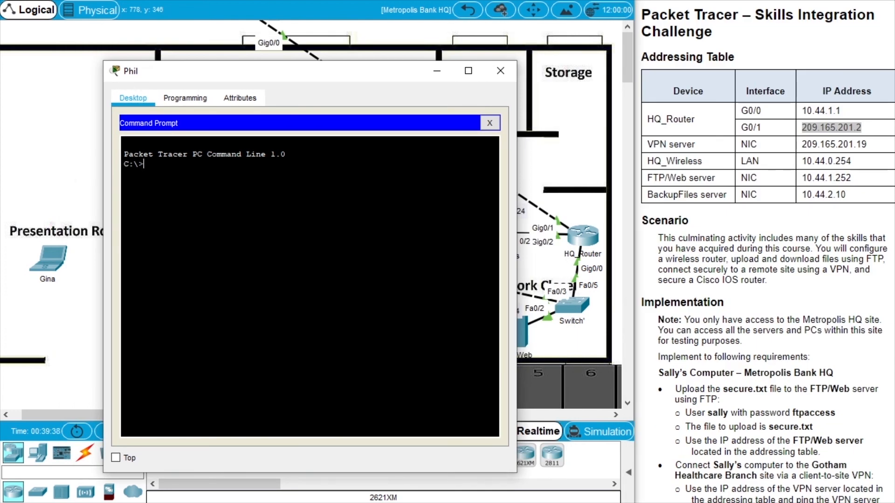
text(ssh -l)
Run ssh -l with the assigned username to HQ_Router at 209.165.201.2.
scroll(764, 280, down, 1)
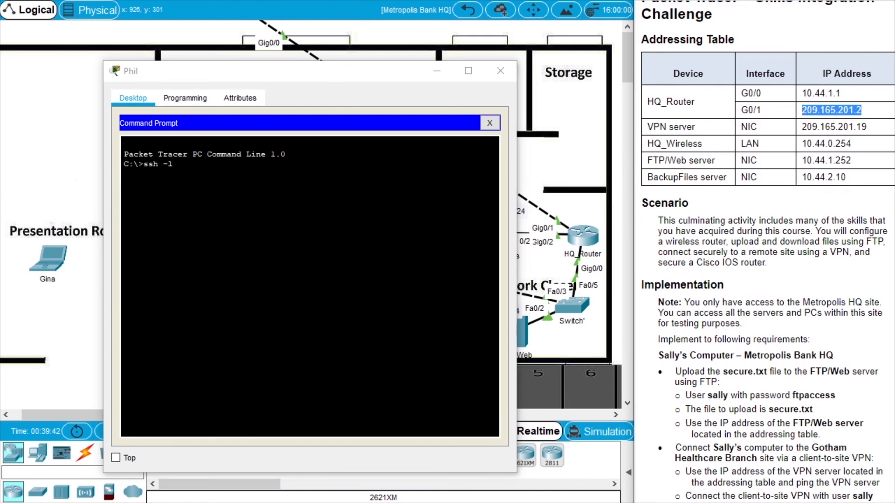
scroll(800, 303, down, 10)
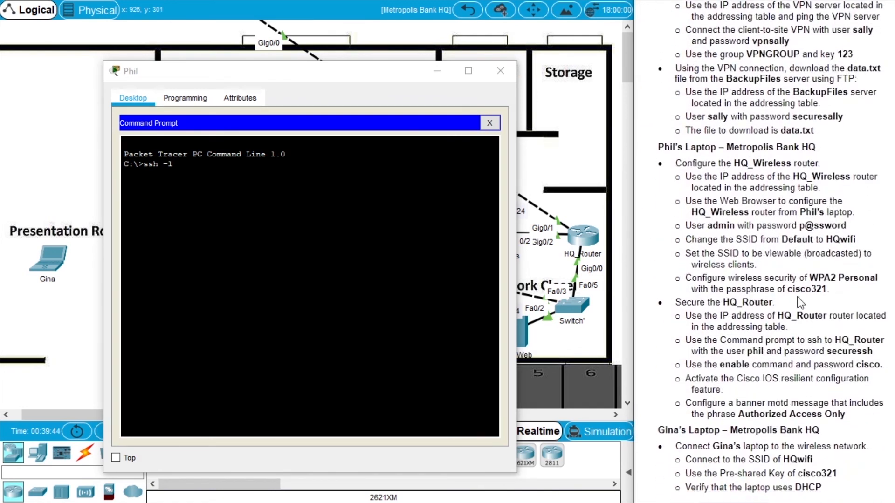
double_click(756, 351)
click(178, 164)
text(phil)
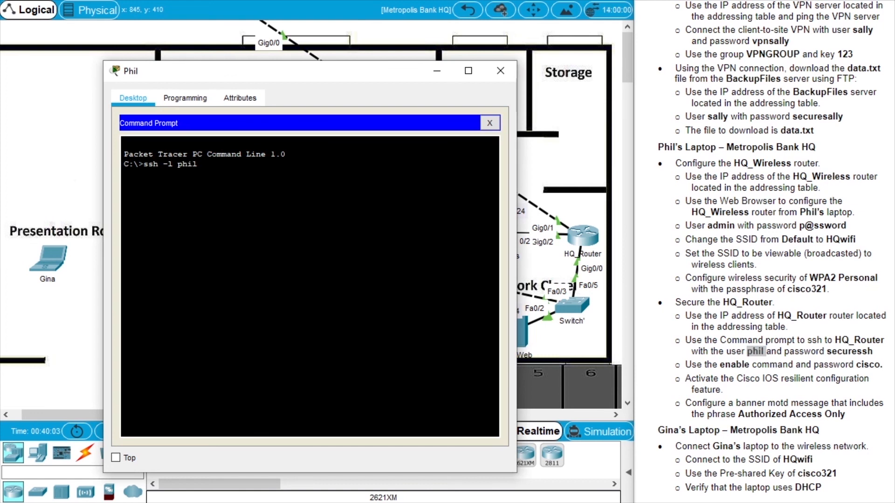
click(859, 319)
scroll(832, 128, up, 10)
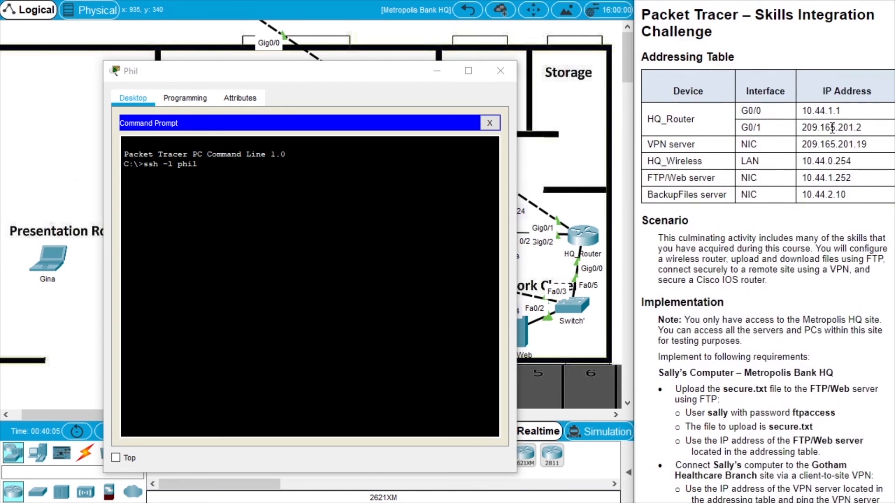
click(202, 164)
text(209.165)
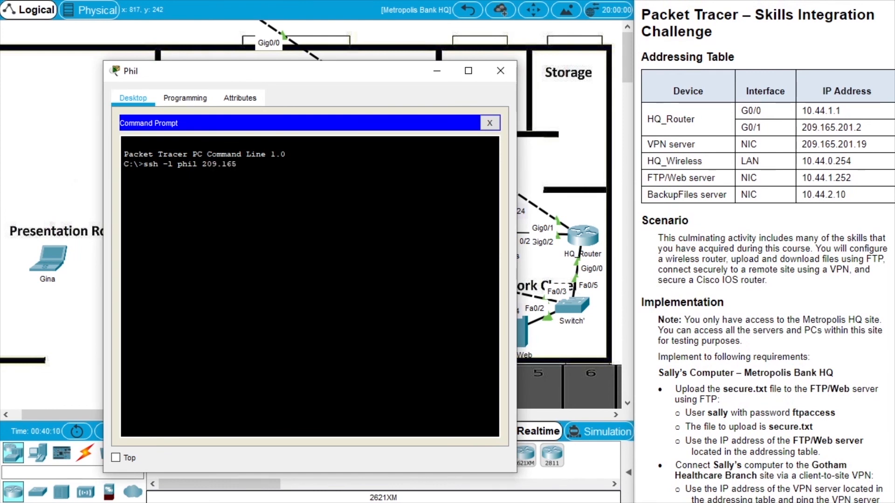
text(.201.2)
key(Return)
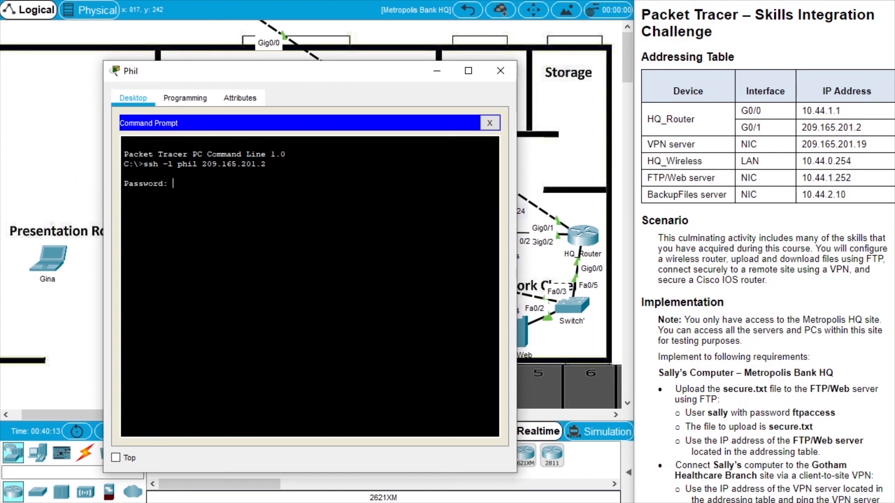
Enter the SSH password to log into HQ_Router.
scroll(708, 205, down, 9)
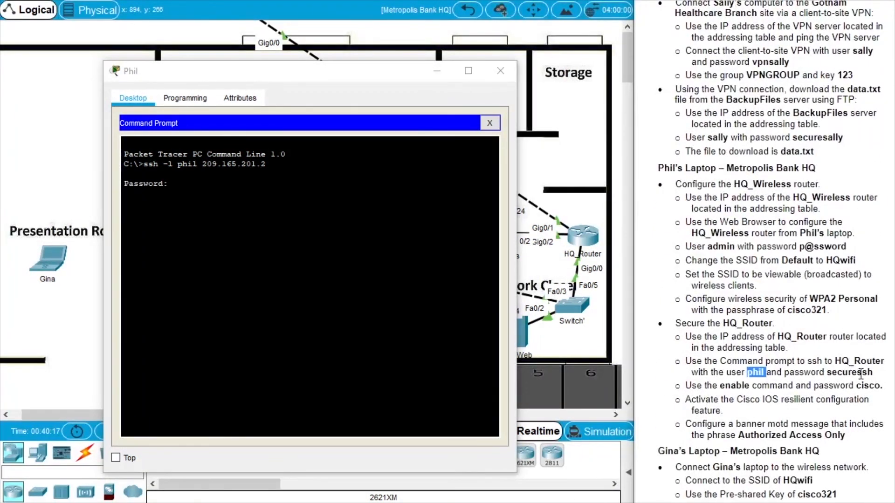
click(406, 259)
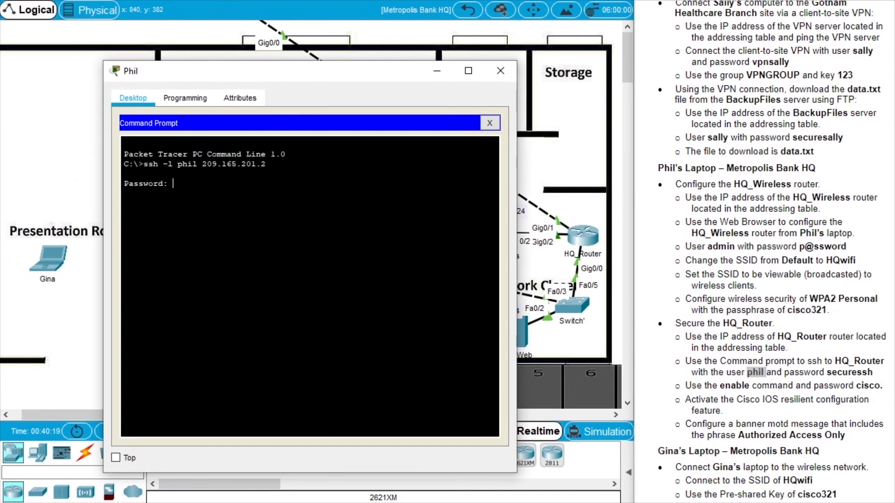
key(Return)
scroll(769, 252, down, 1)
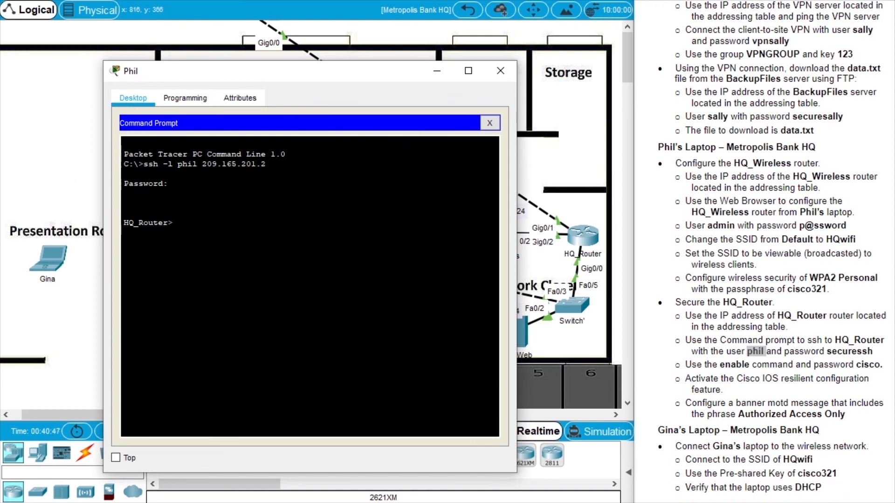
Enter privileged mode on HQ_Router, then global configuration mode with configure terminal.
text(able)
key(Return)
key(Return)
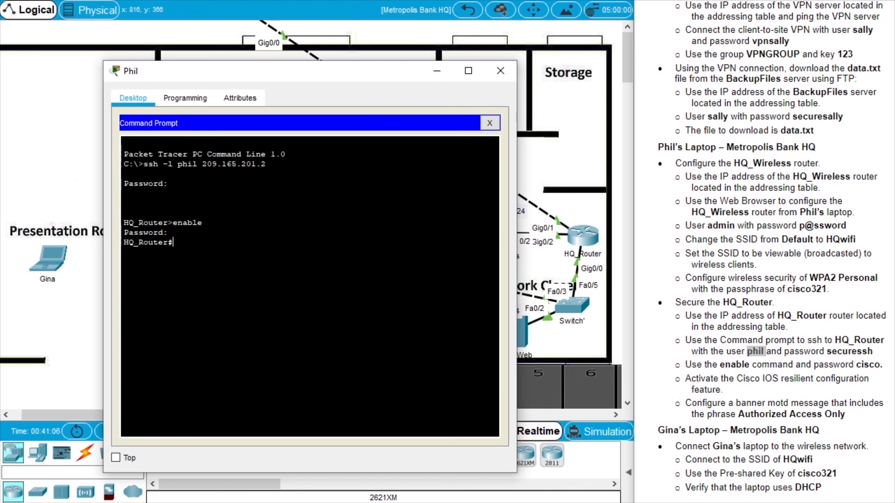
double_click(798, 379)
drag(817, 381, 835, 381)
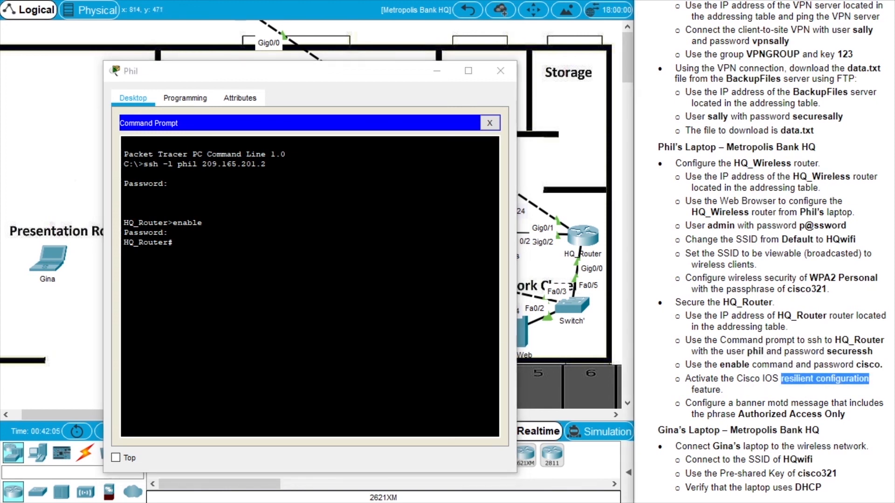
click(261, 255)
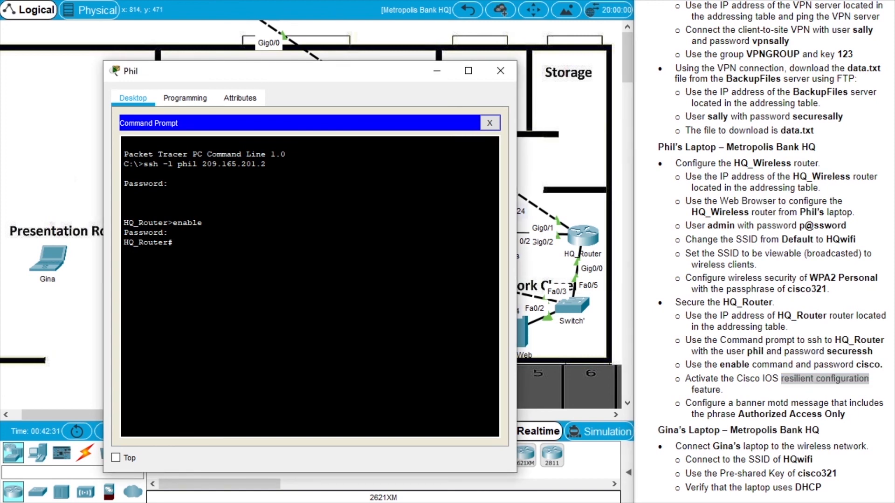
text(confi)
key(Tab)
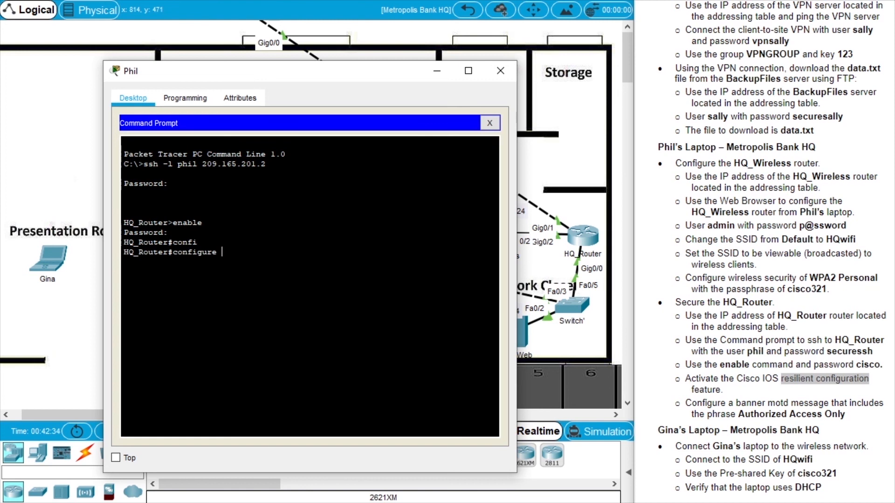
text(ter)
key(Tab)
key(Return)
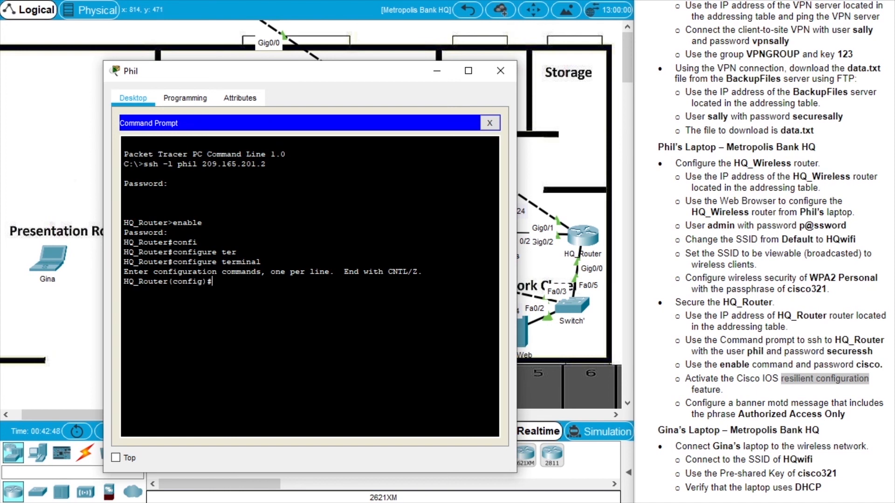
Run secure boot-image and secure boot-config, then exit configuration mode.
text(ure boot)
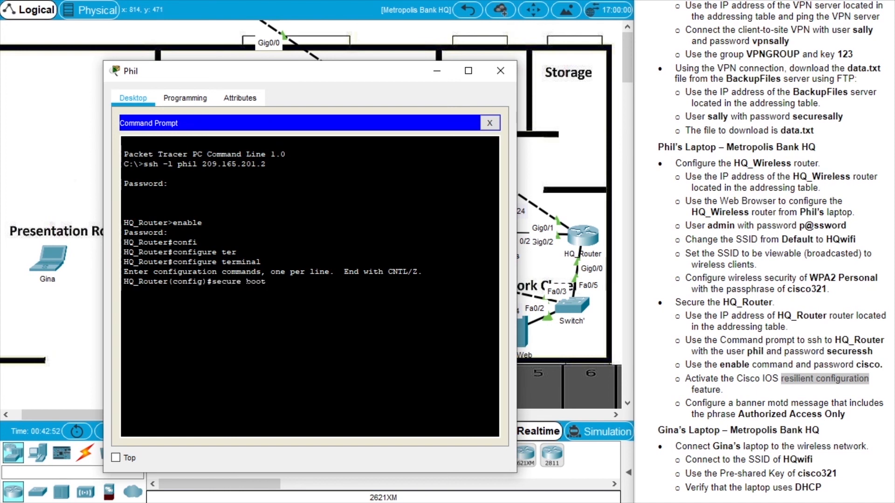
text(-image)
key(Return)
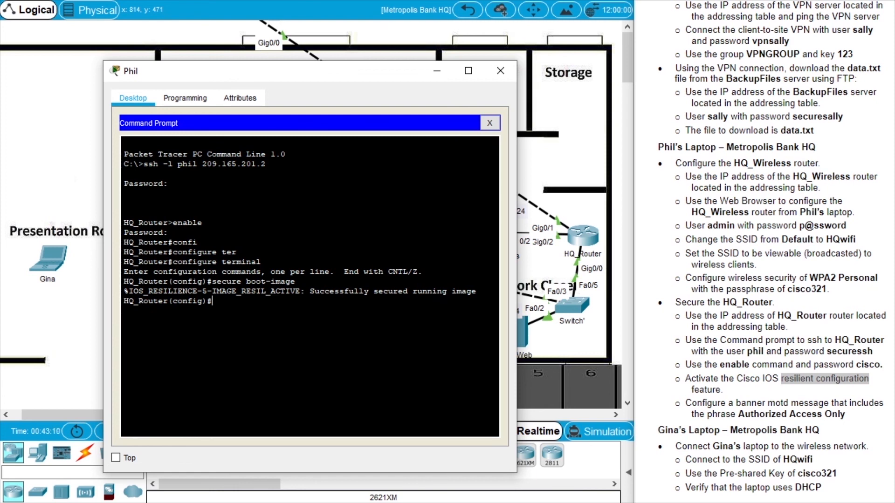
text(secure b)
text(oot-con)
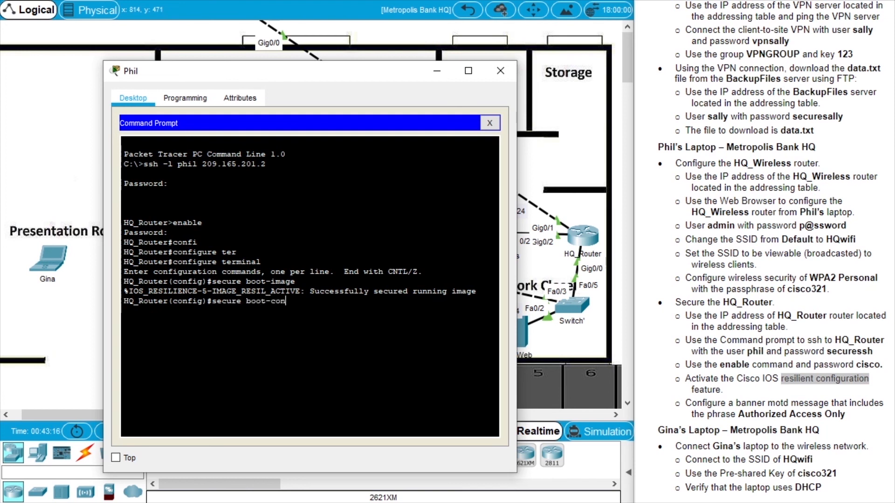
text(fig)
key(Return)
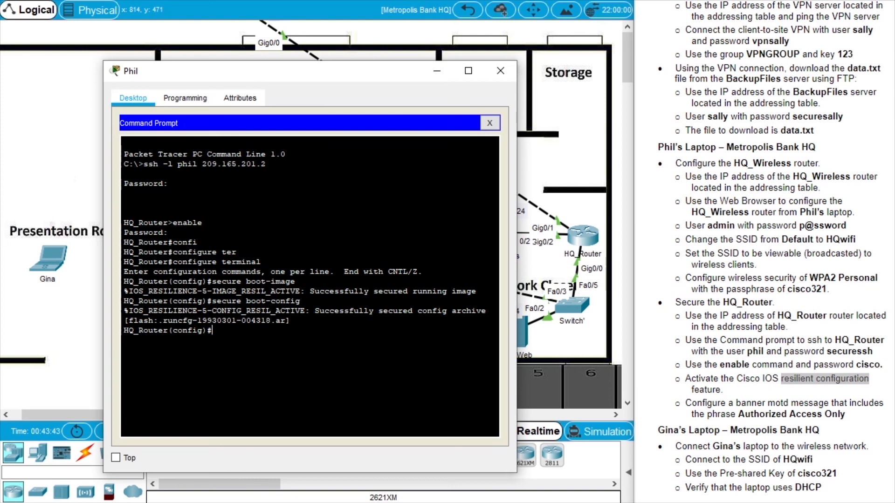
text(exit)
key(Return)
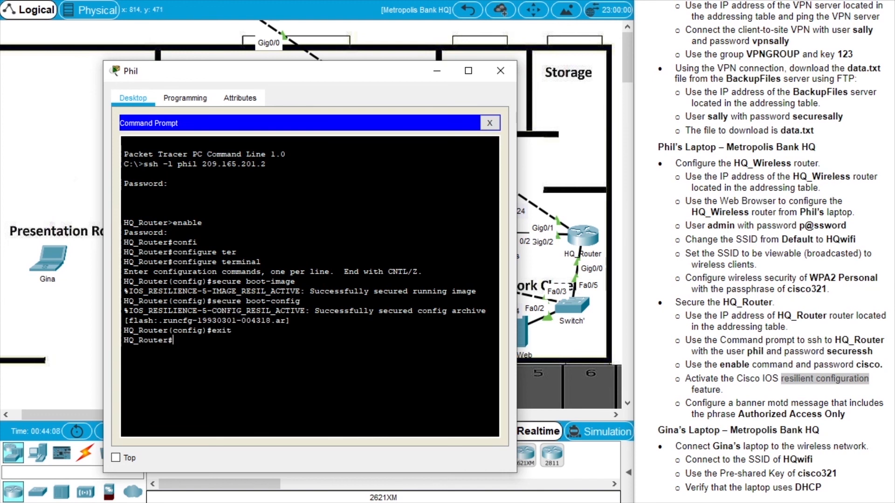
Run show secure bootset and check the secured IOS image and 1840-byte config archive paths.
text(show secure bootset)
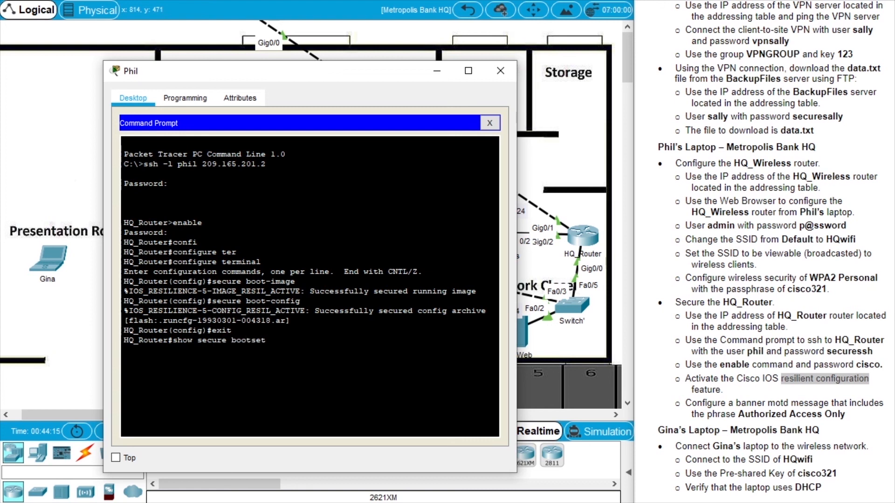
key(Return)
drag(517, 313, 595, 314)
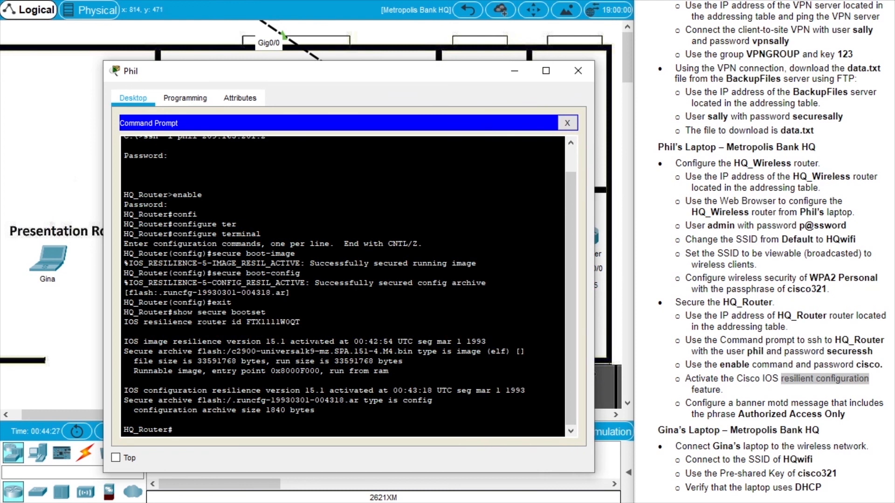
drag(413, 351, 197, 351)
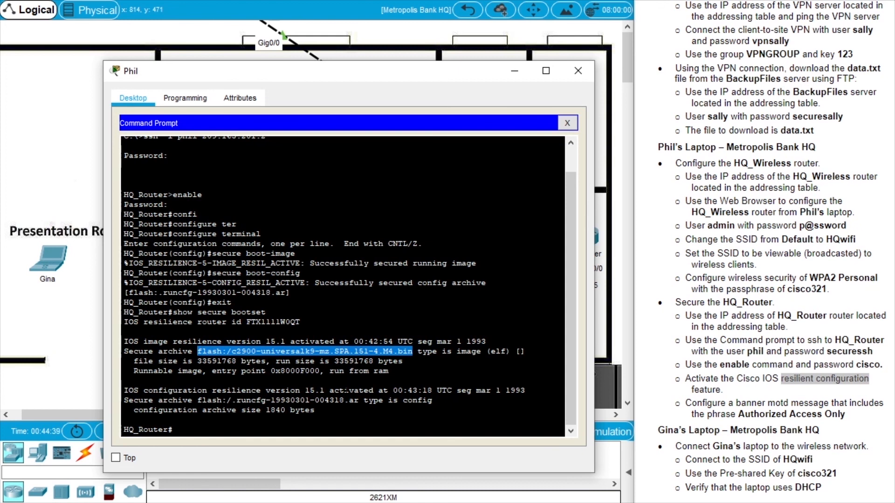
drag(359, 400, 198, 400)
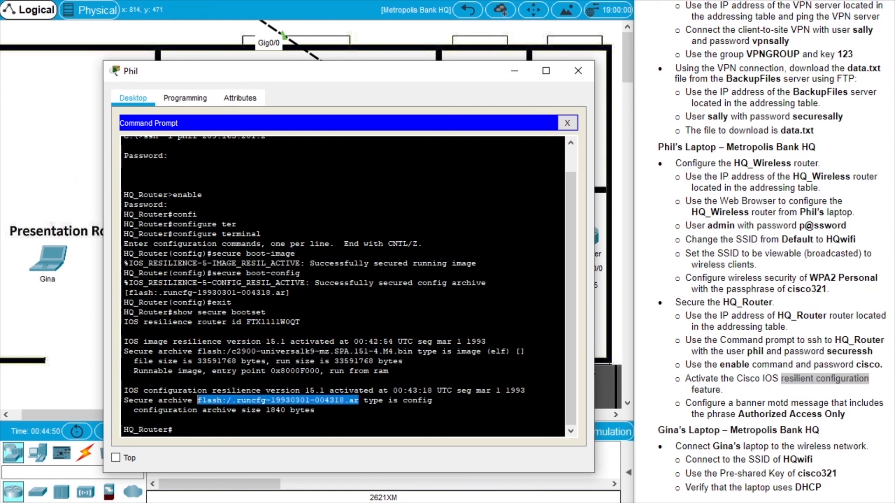
key(Return)
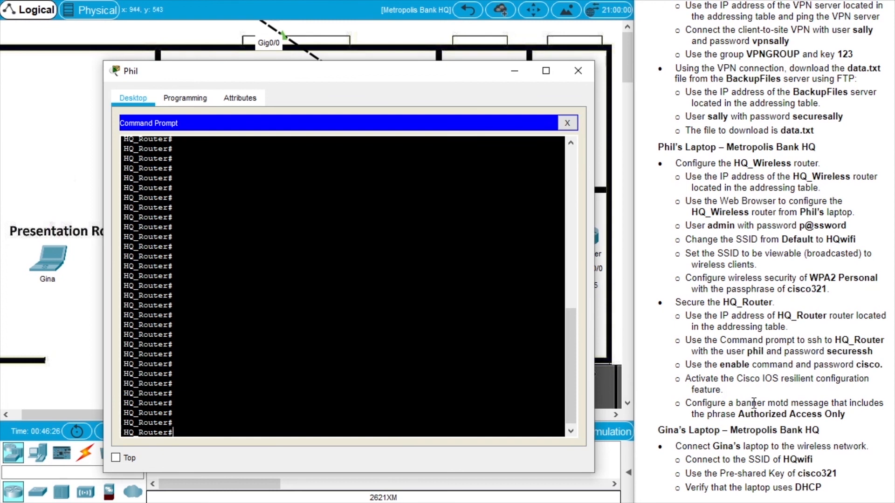
Enter global configuration mode on HQ_Router for the banner motd task.
drag(753, 404, 777, 404)
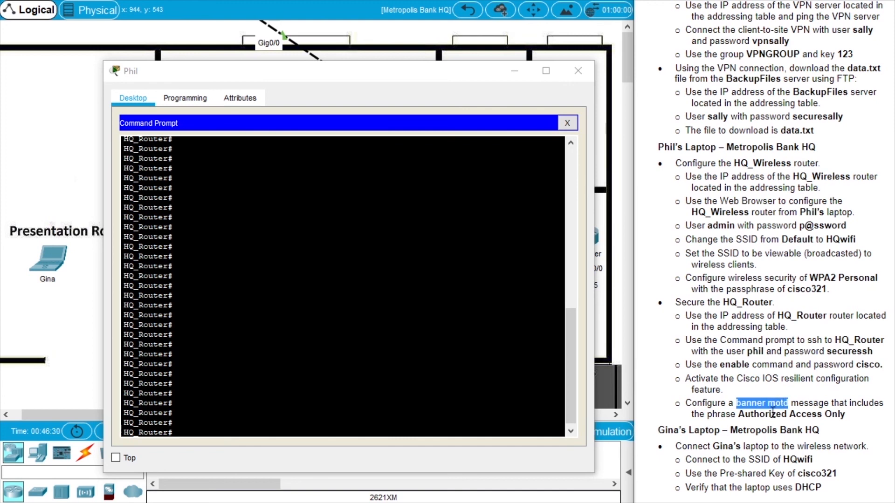
drag(738, 415, 845, 414)
click(173, 384)
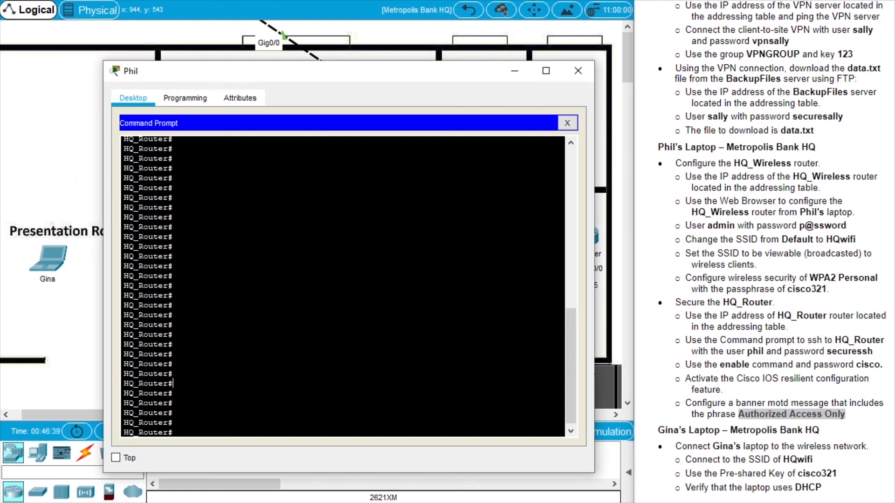
text(confi)
key(Tab)
text(ter)
key(Tab)
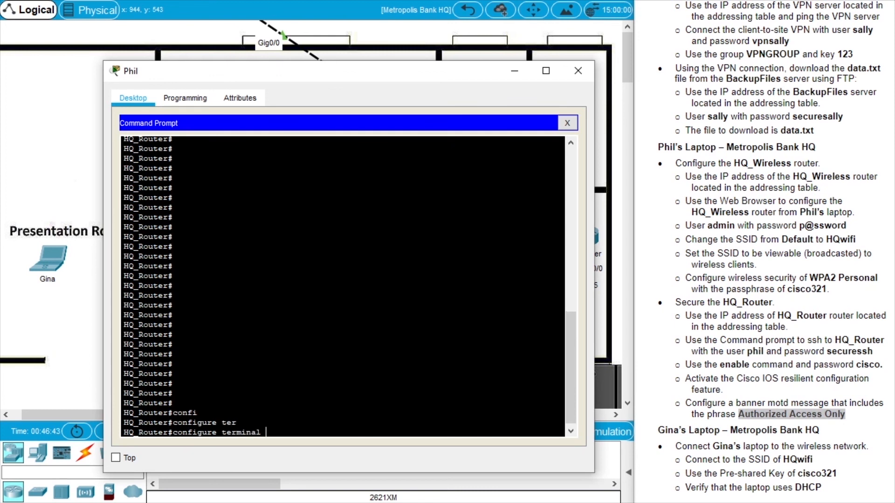
key(Return)
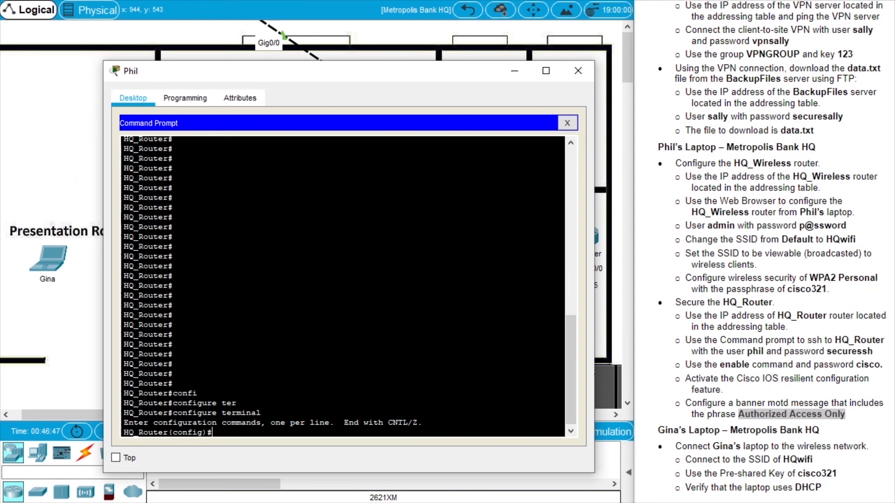
Start banner motd with # delimiter, a top dashed line and 'Authorized Access Only'.
text(banner motd)
key(Return)
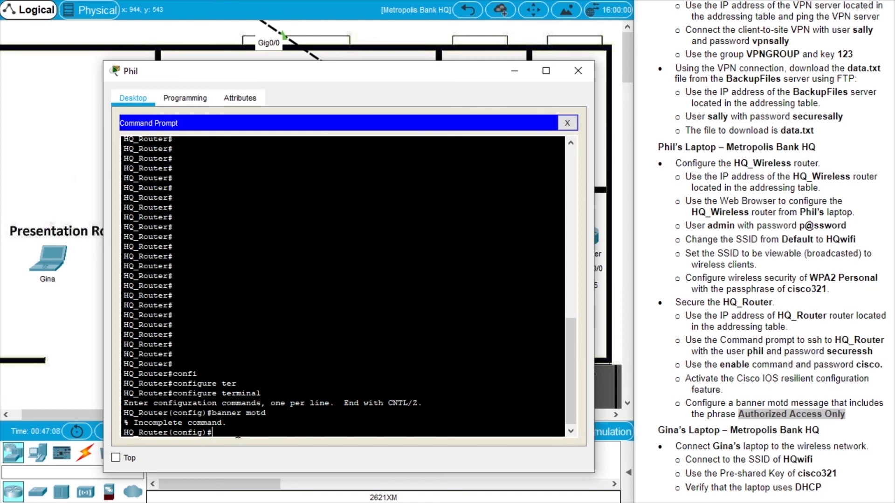
key(Up)
text(#)
key(Return)
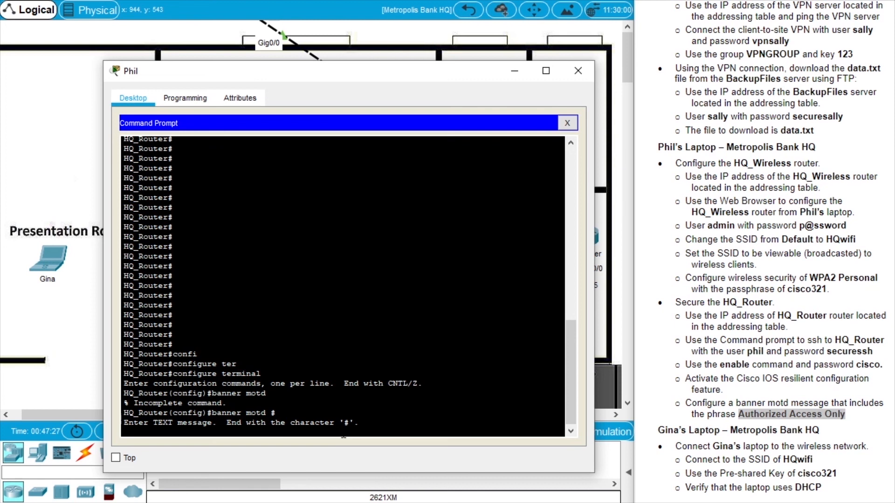
key(Return)
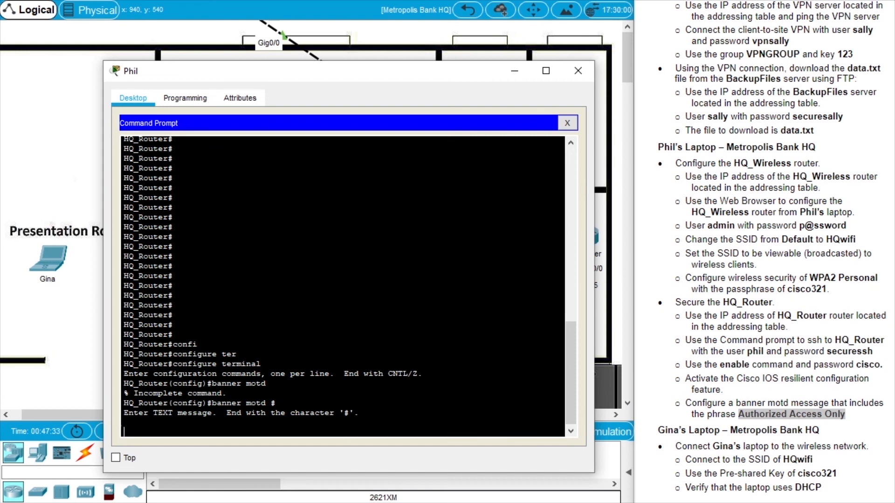
text(-)
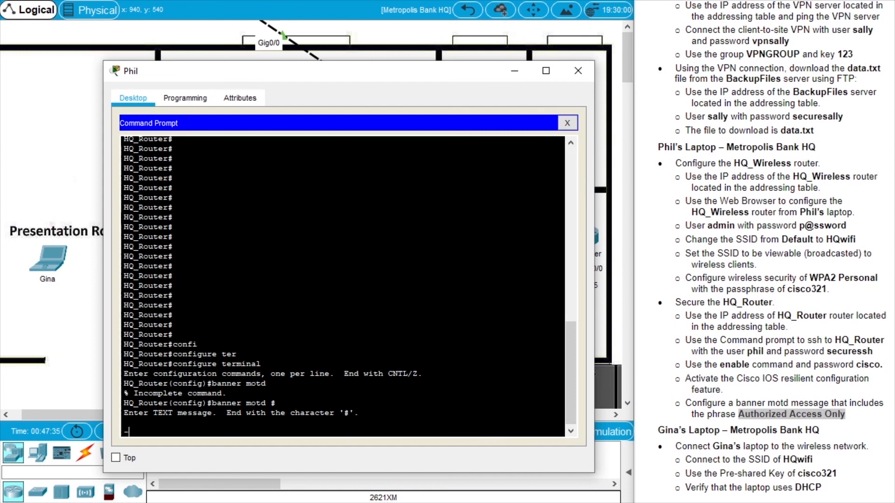
text(---------------------------------------------)
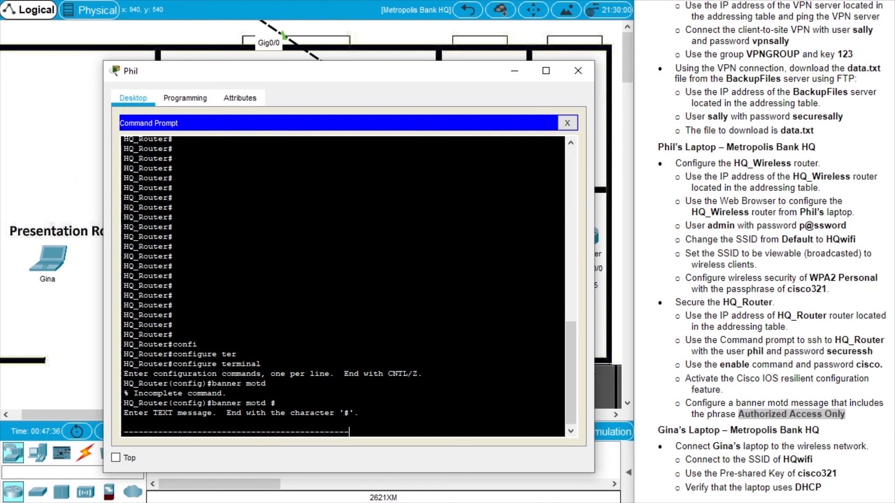
key(Return)
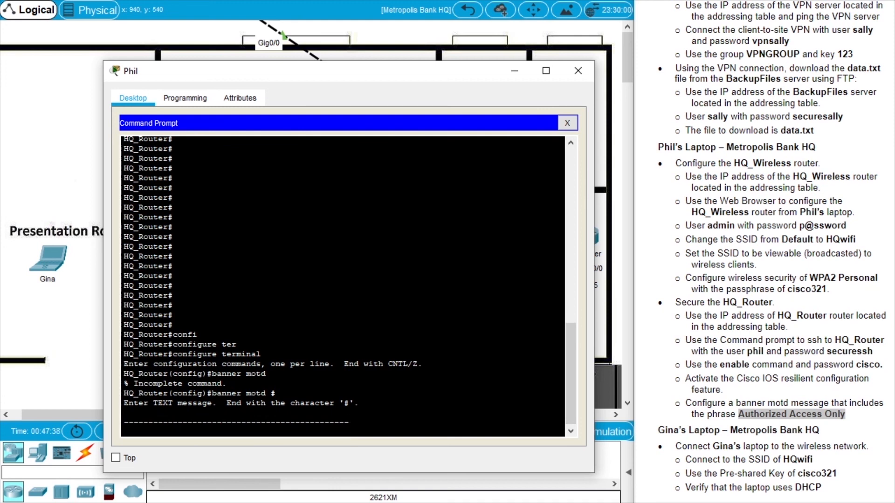
key(Return)
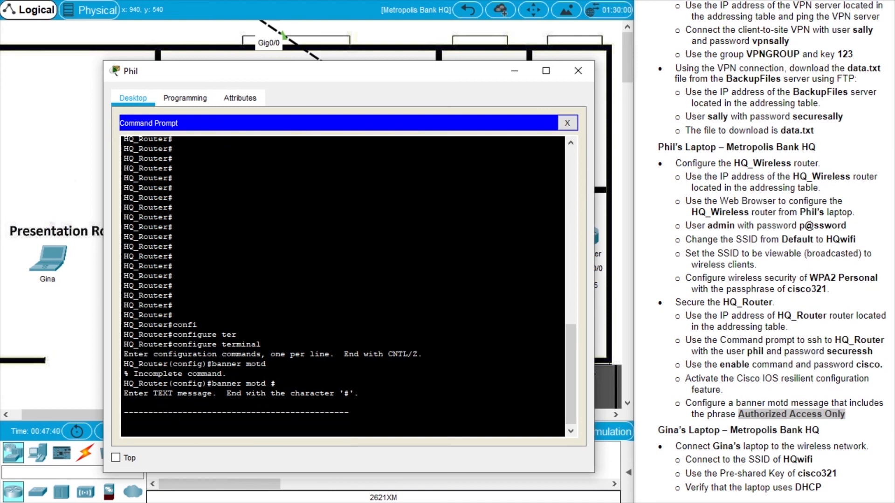
text(Authorize)
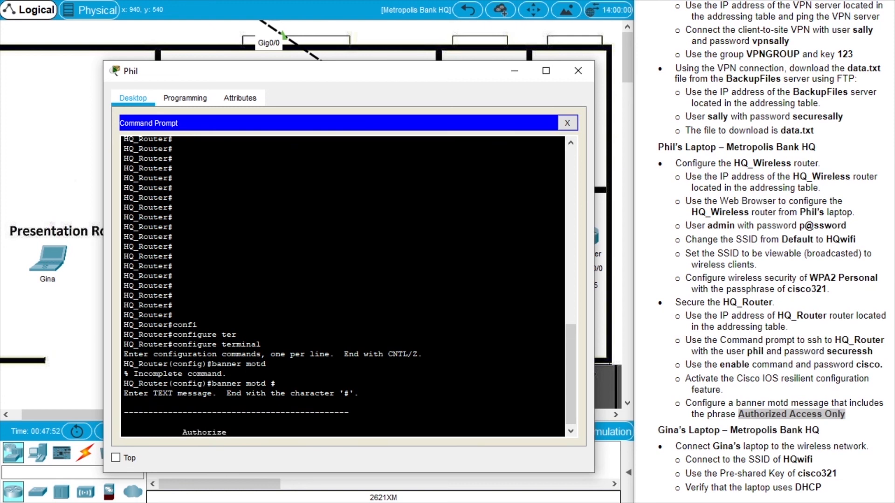
text(d Acces)
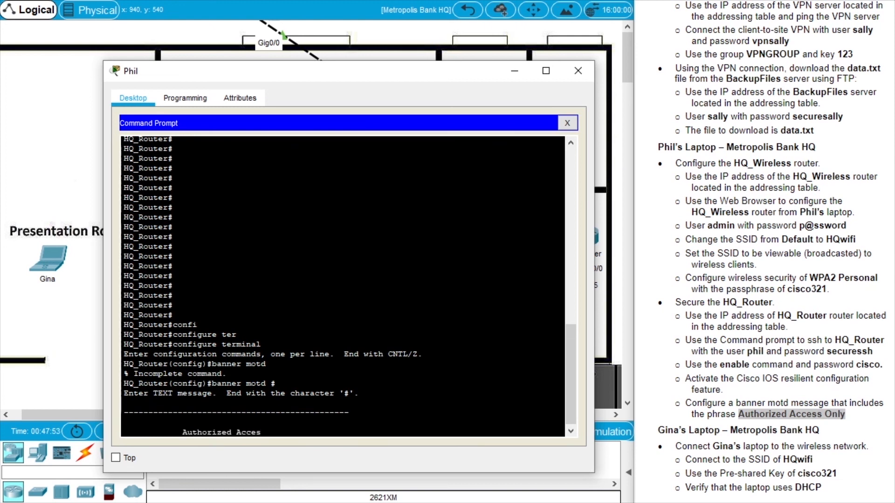
text(s Only)
key(Return)
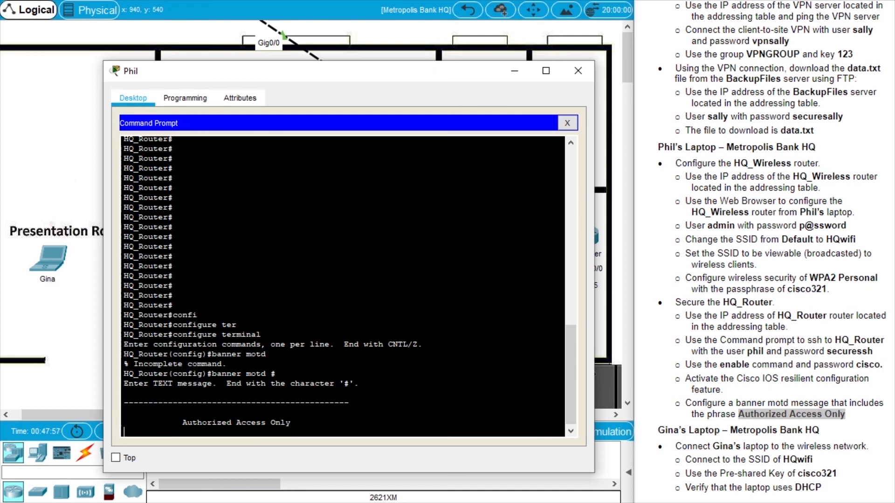
key(Return)
Add a dashed line, 'GET OUT' and closing dashes, then end the banner with #.
text(----------------------------------------------)
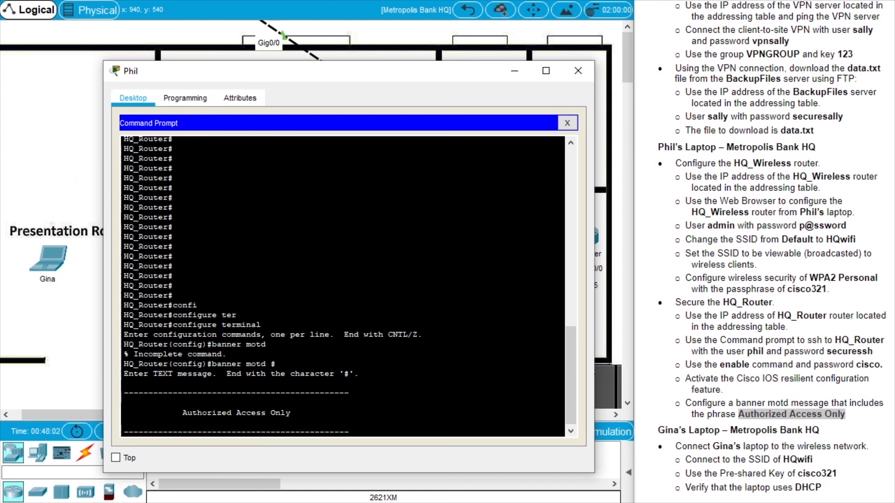
key(Return)
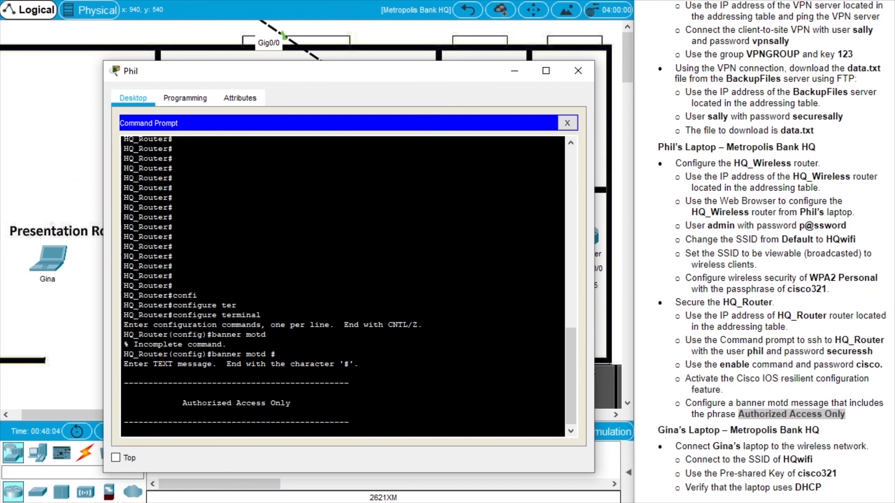
key(Return)
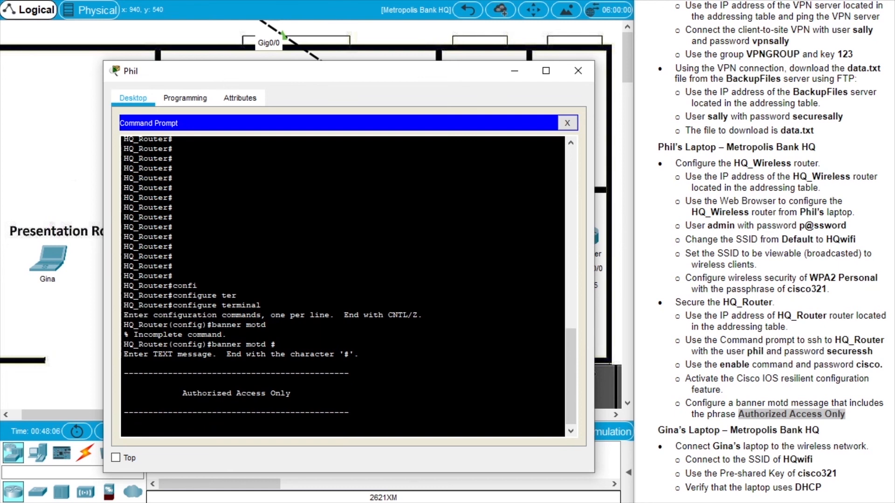
text(GET OUT)
key(Return)
key(Return)
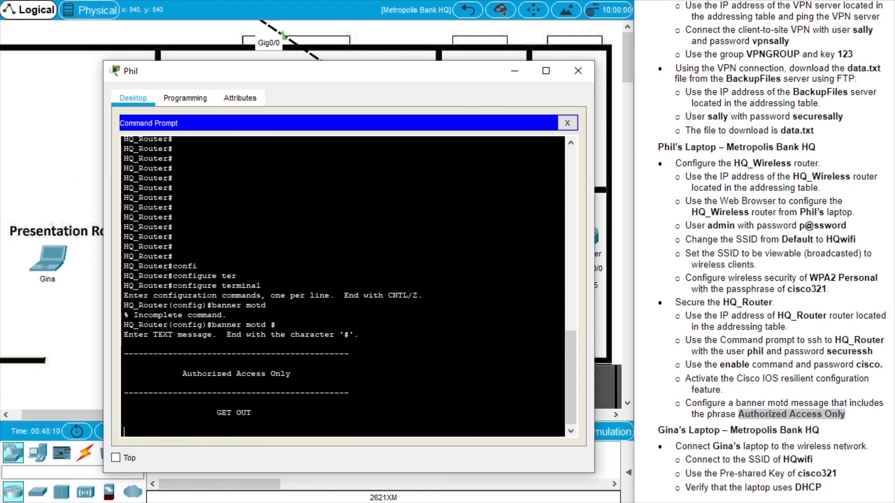
text(---------------------------------------------)
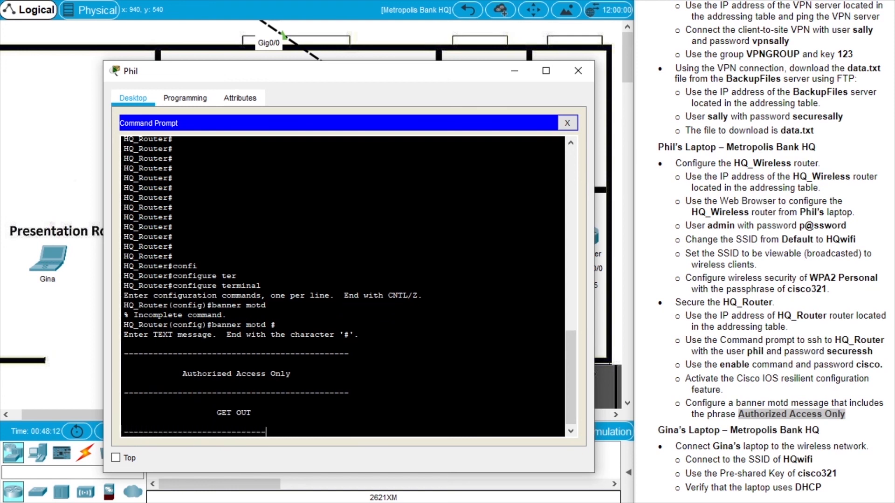
key(Return)
key(Return)
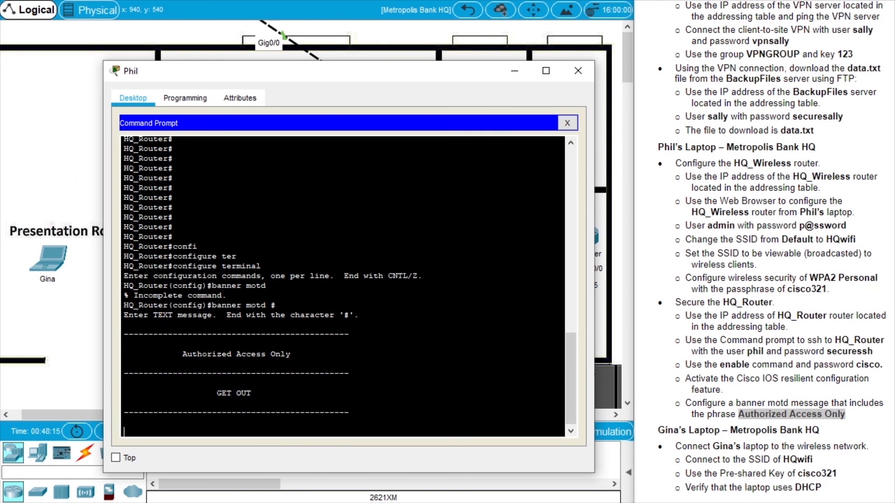
text(#)
key(Return)
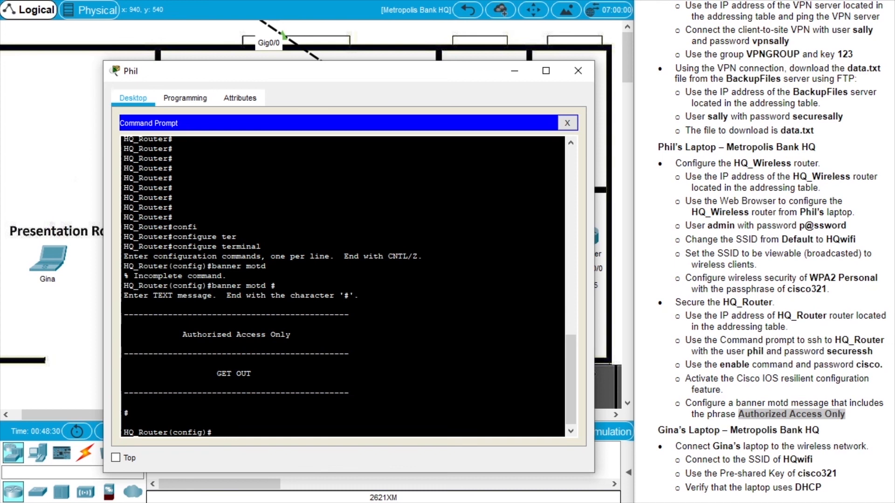
drag(360, 296, 123, 403)
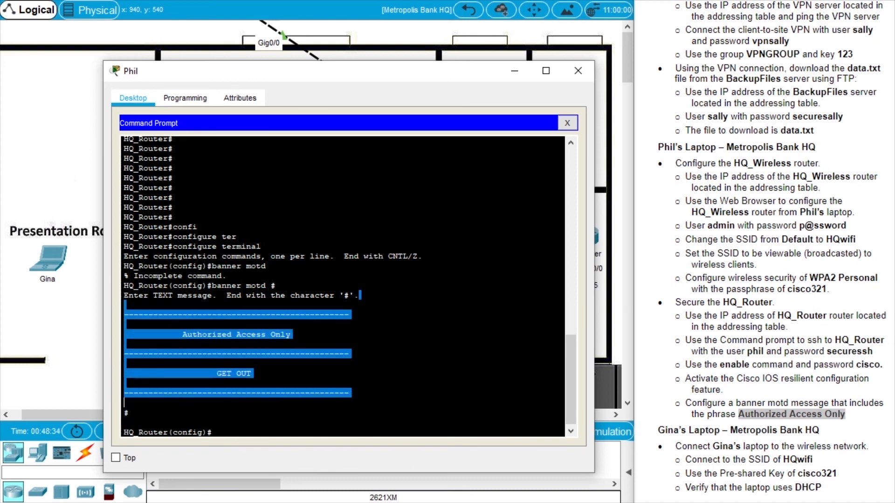
click(125, 403)
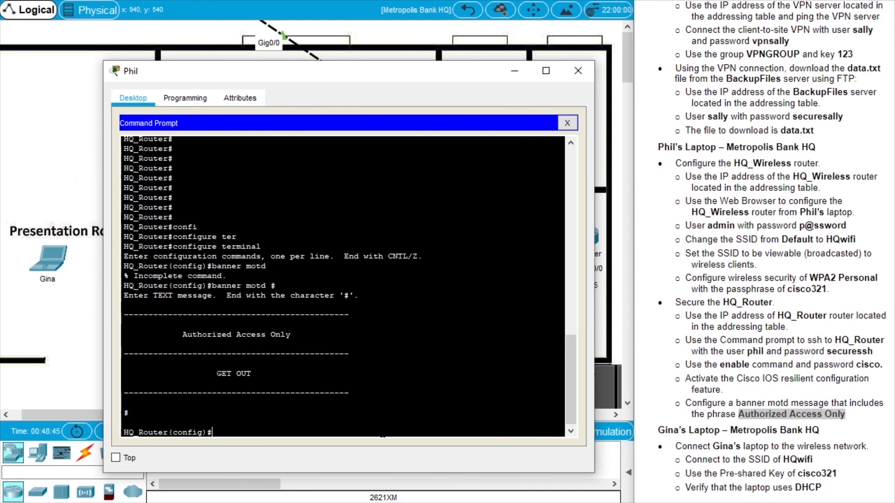
Exit configuration mode and end the SSH session to HQ_Router.
text(exit)
key(Return)
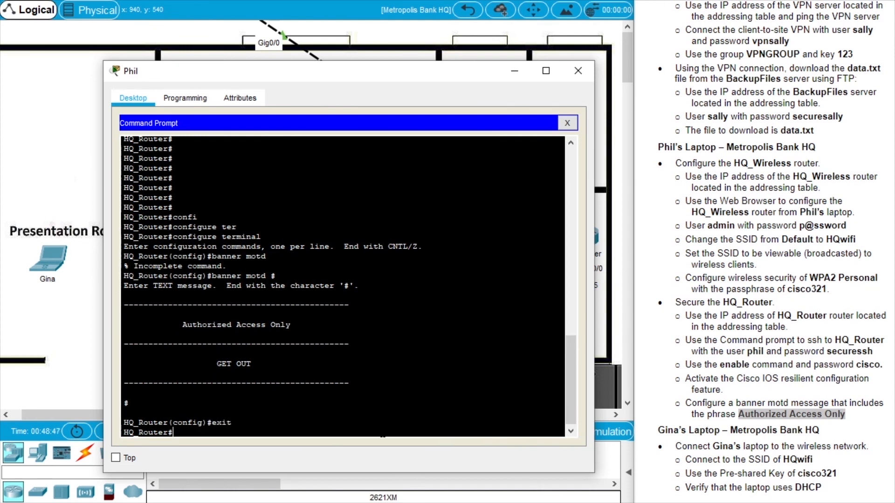
text(exit)
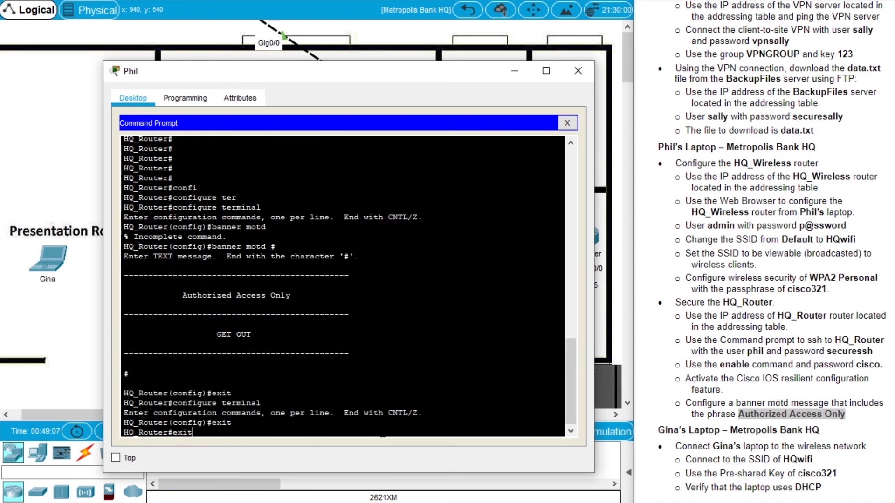
key(Return)
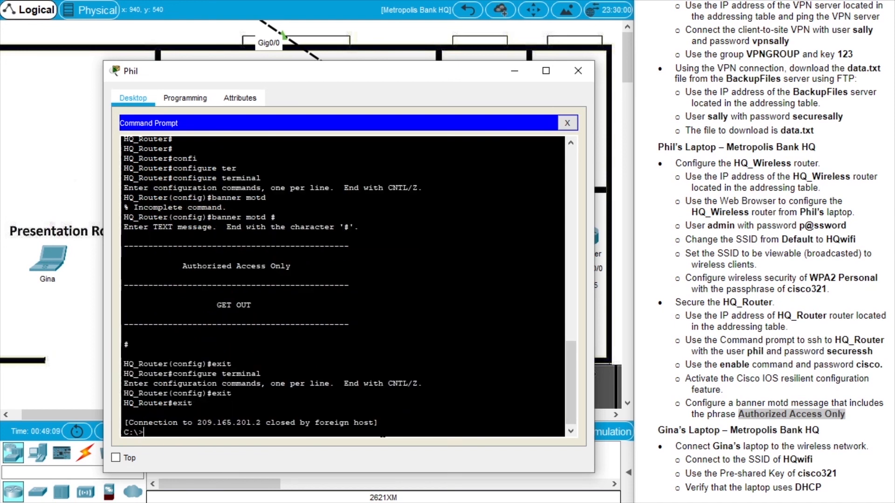
key(Return)
key(Return)
key(Return)
key(Return)
key(Return)
key(Up)
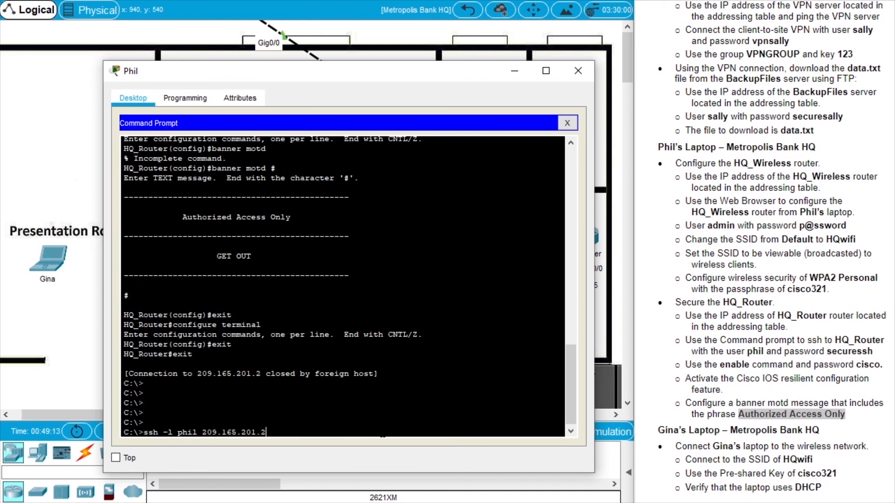
key(Return)
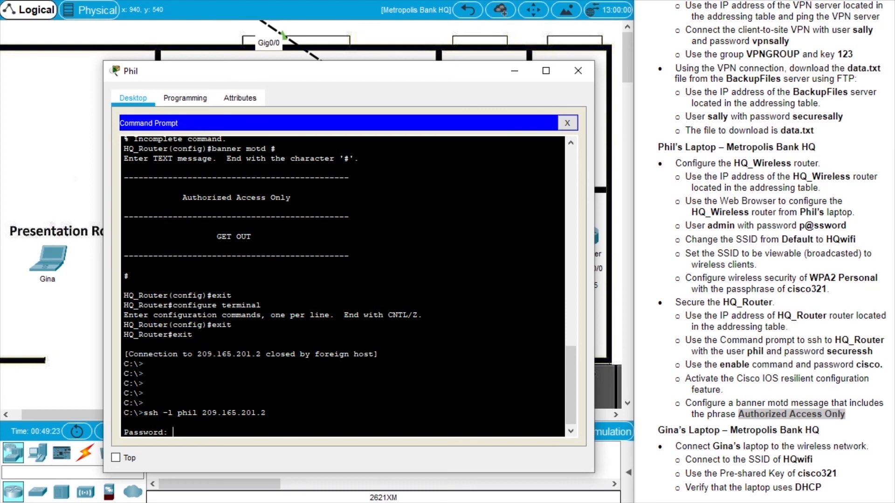
key(Return)
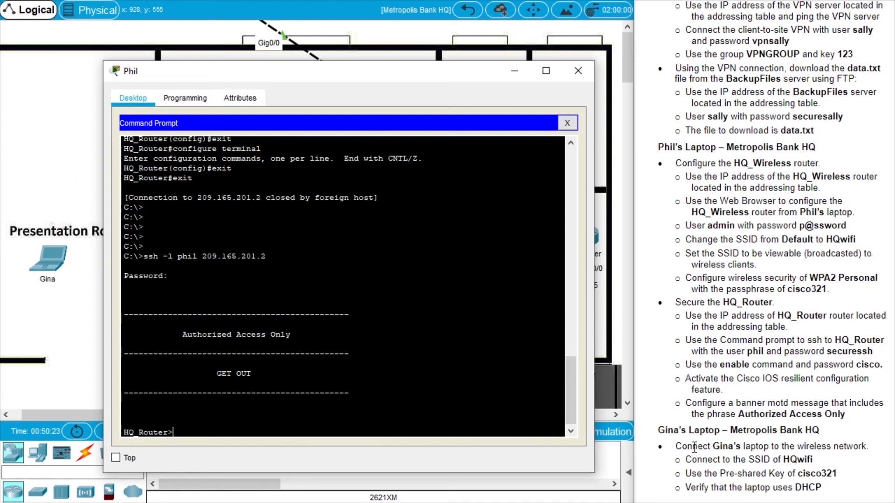
double_click(735, 447)
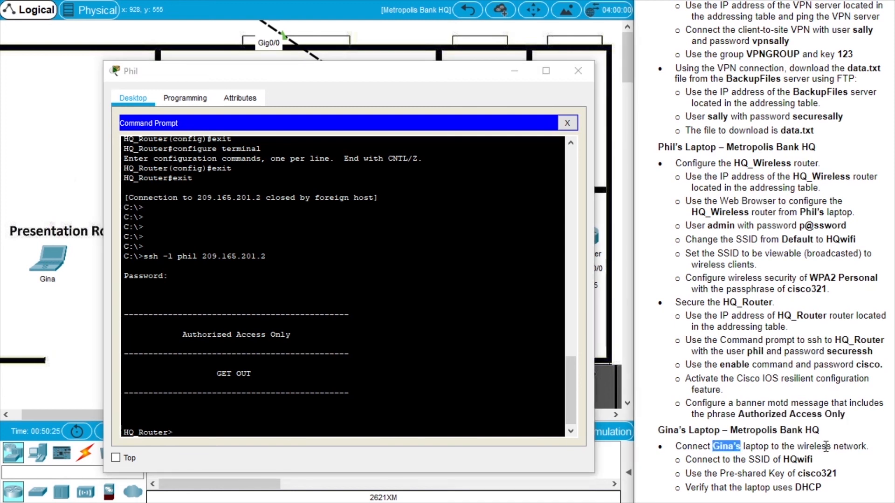
click(578, 71)
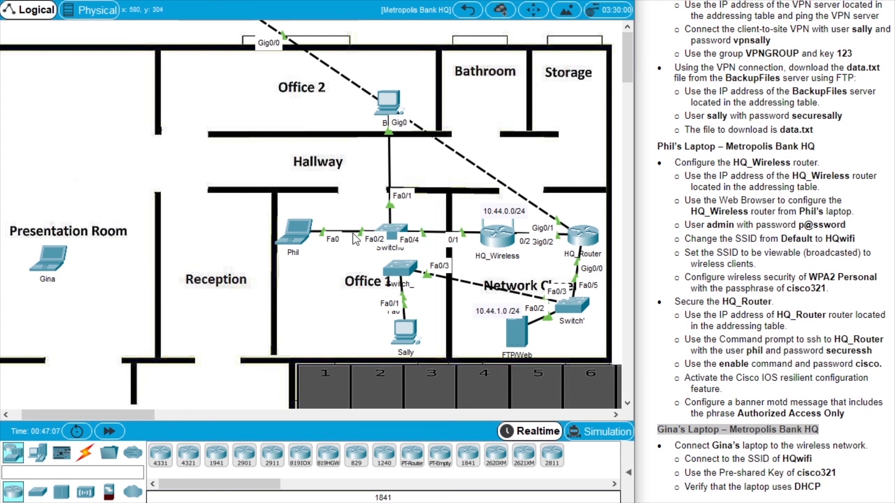
click(56, 267)
drag(495, 78, 294, 66)
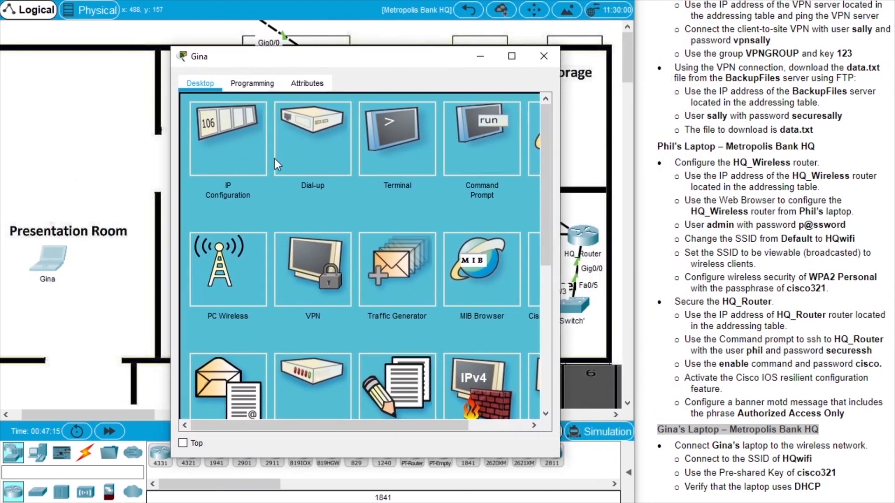
drag(559, 240, 589, 239)
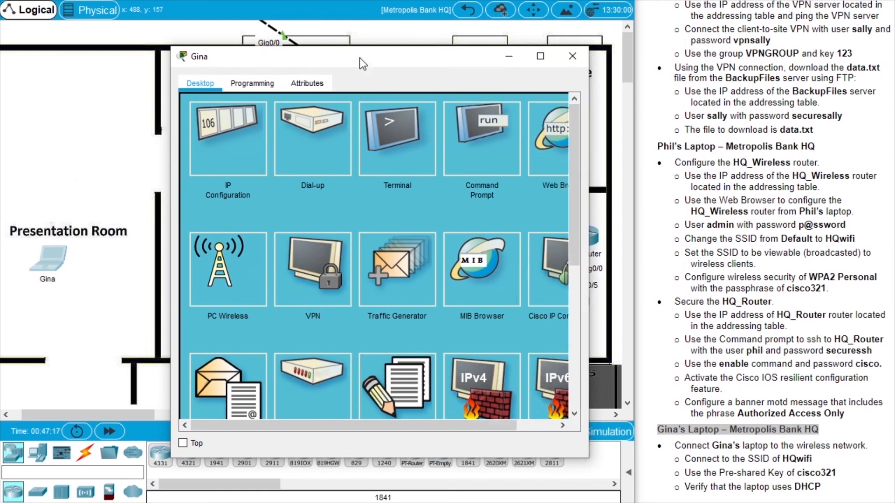
drag(361, 58, 364, 65)
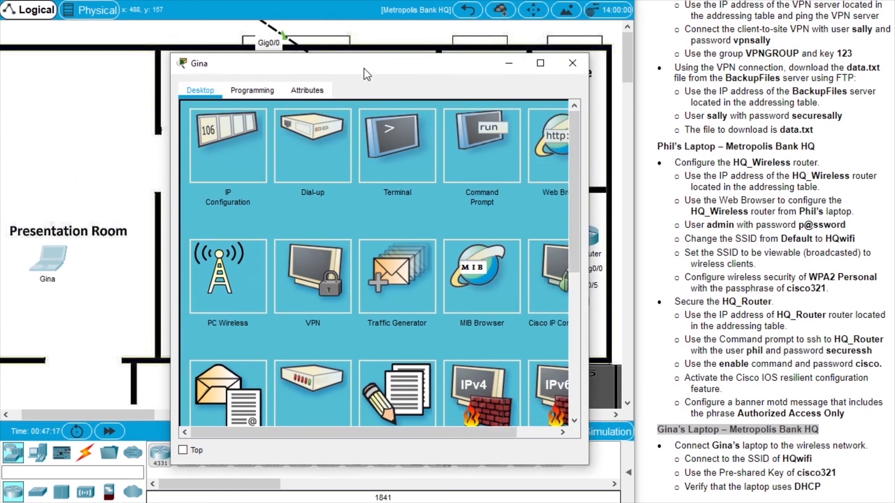
click(225, 287)
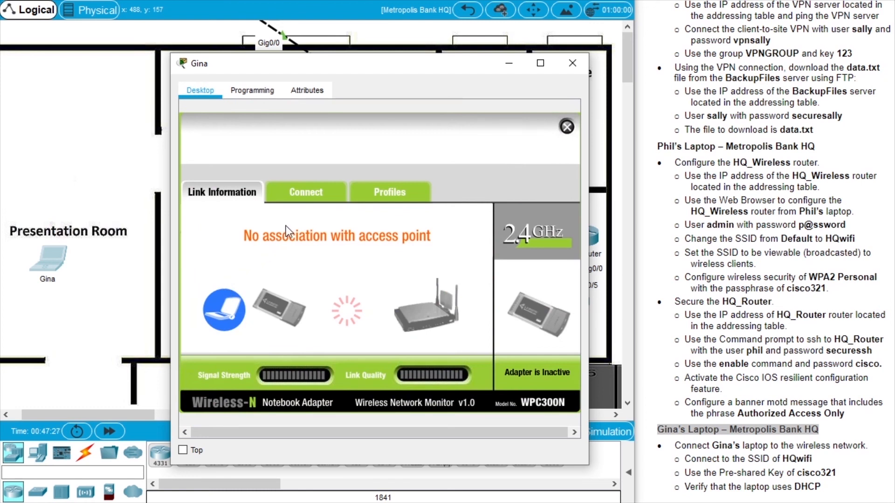
click(326, 193)
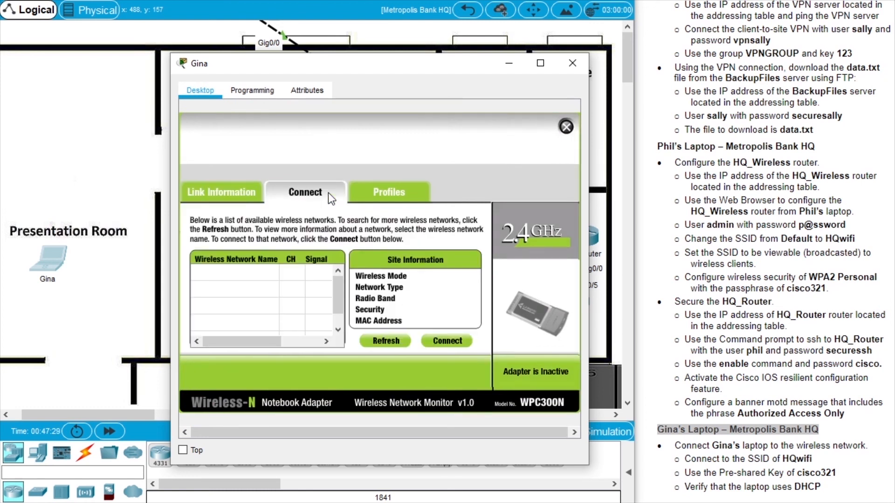
click(385, 342)
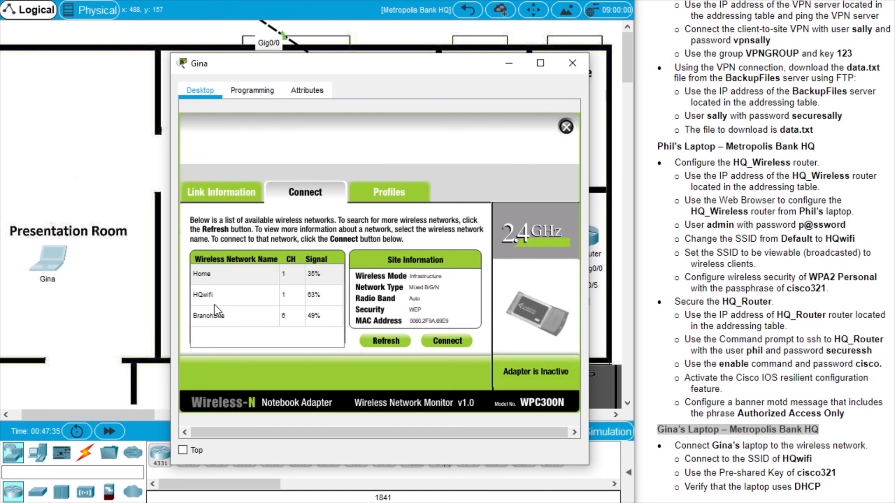
click(206, 300)
drag(453, 63, 290, 51)
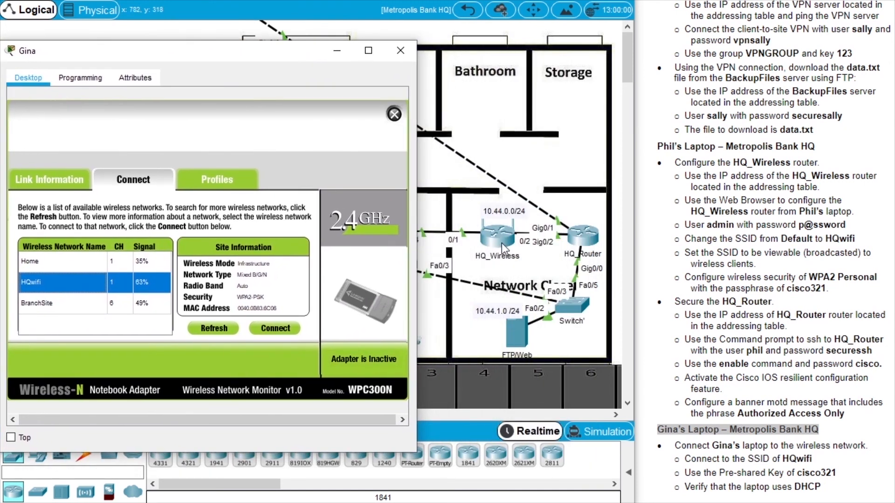
drag(163, 50, 328, 54)
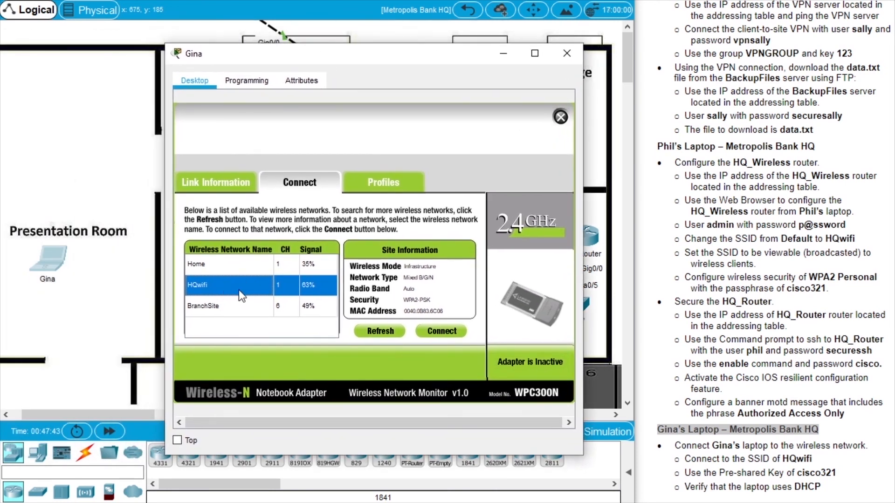
click(446, 332)
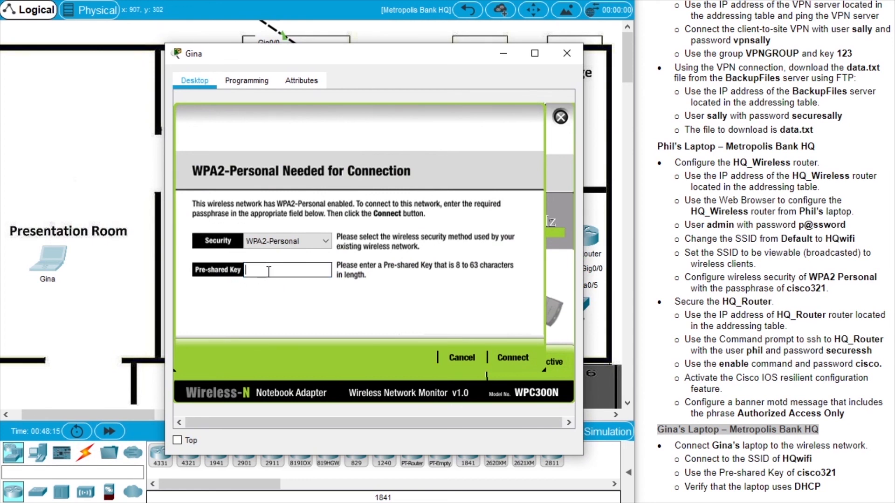
text(cisco321)
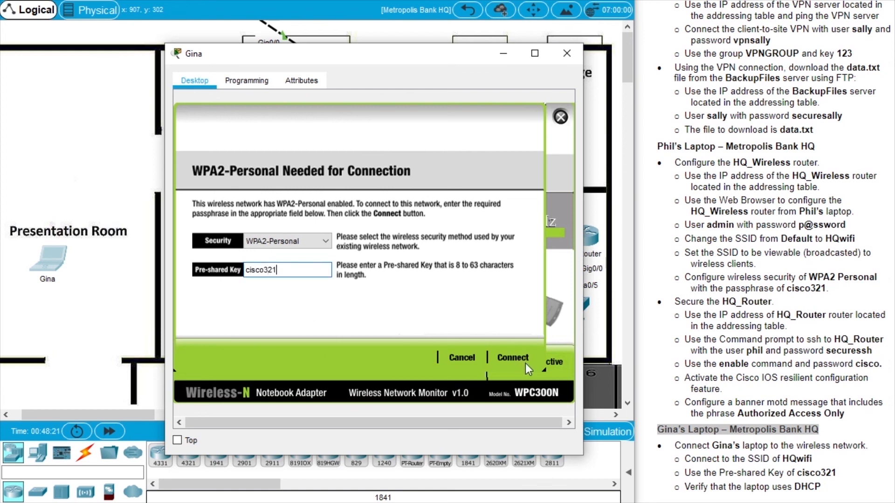
click(517, 360)
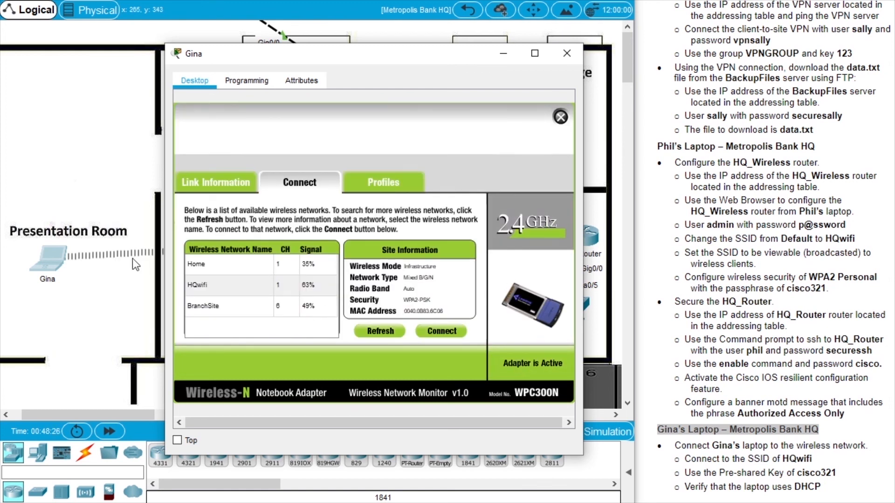
Ping the FTP/Web server at 10.44.1.252 twice from Gina's Command Prompt.
drag(267, 60, 283, 313)
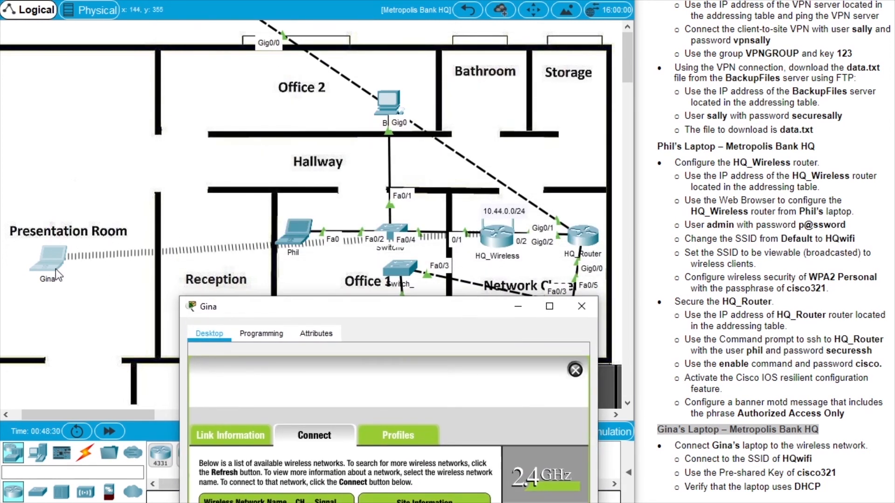
drag(455, 314, 441, 96)
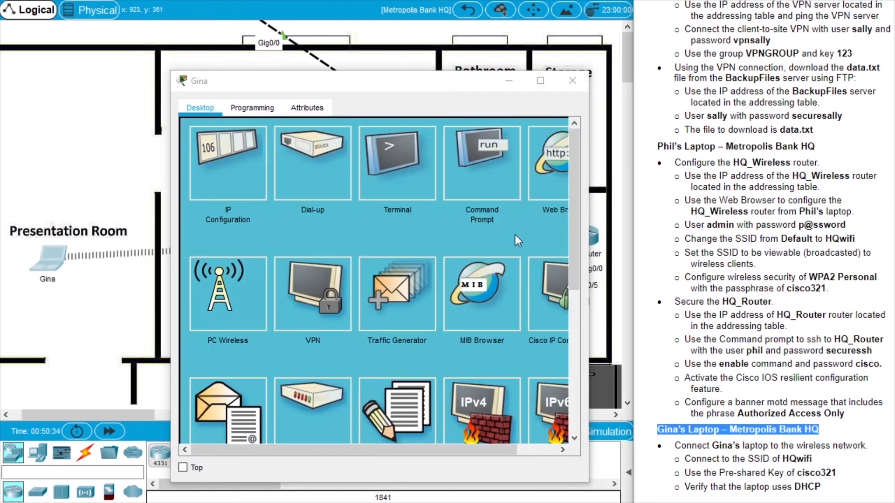
scroll(765, 251, up, 7)
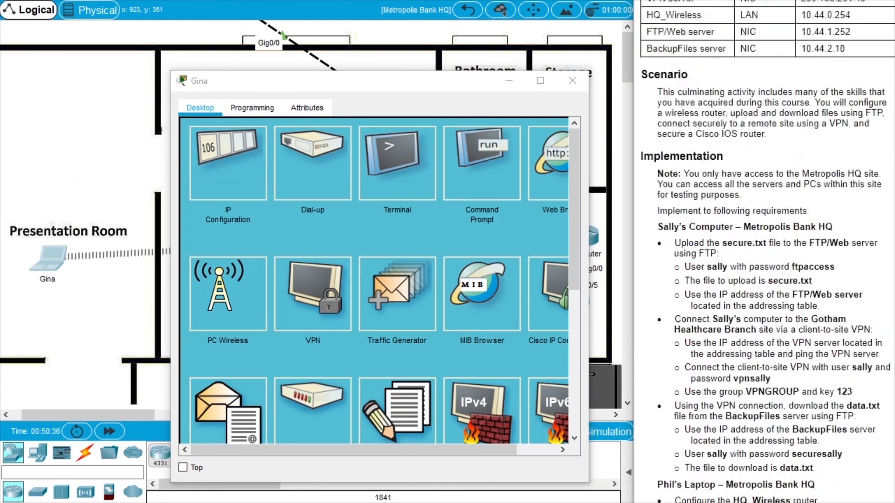
scroll(774, 182, up, 3)
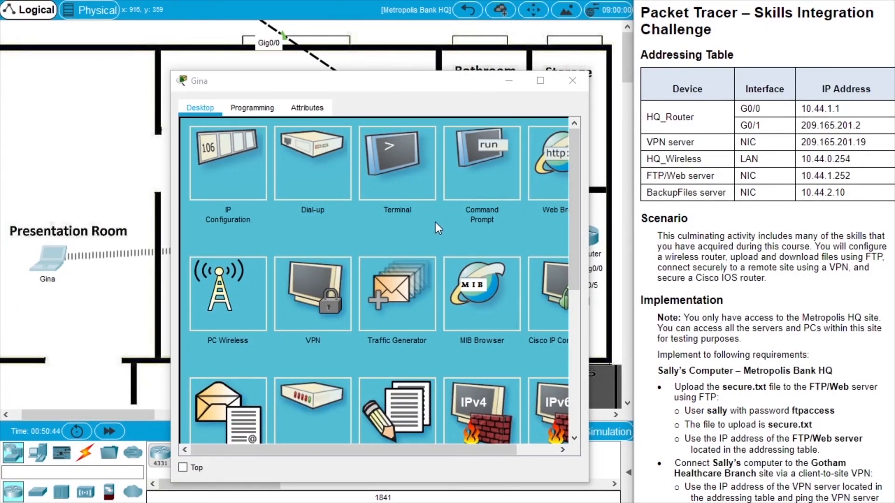
click(480, 185)
text(ping)
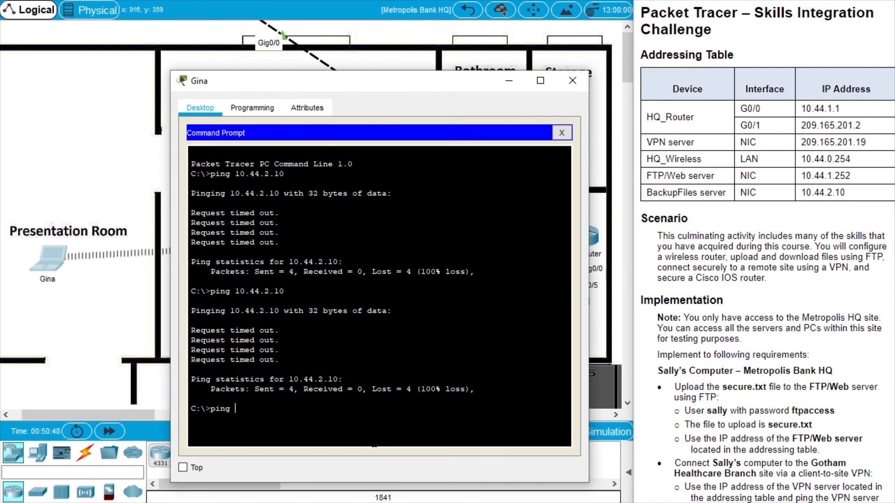
text( 10.44.1.252)
key(Return)
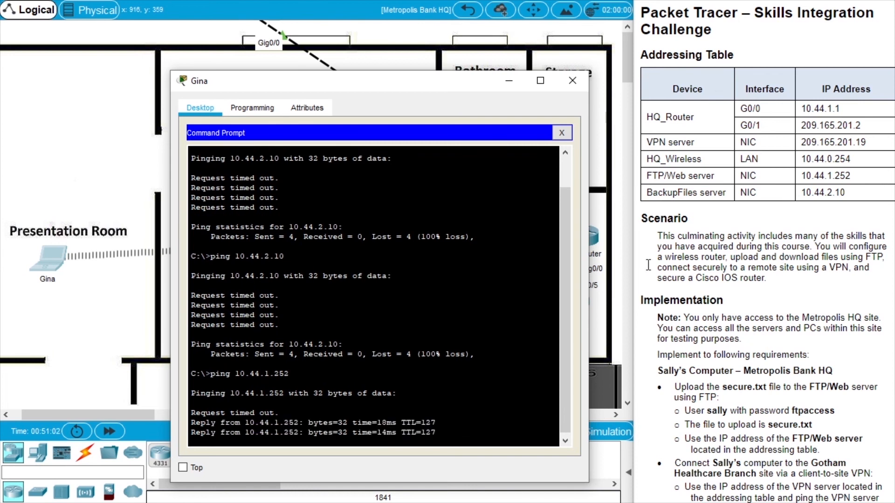
key(Up)
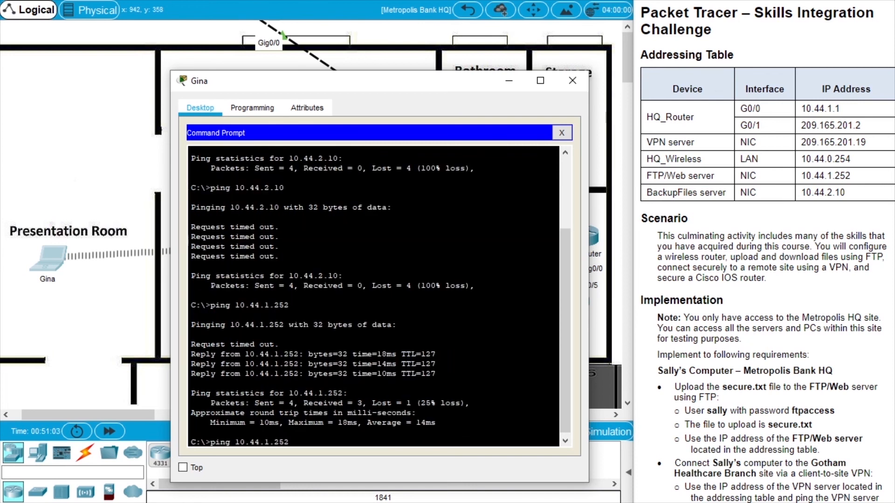
key(Return)
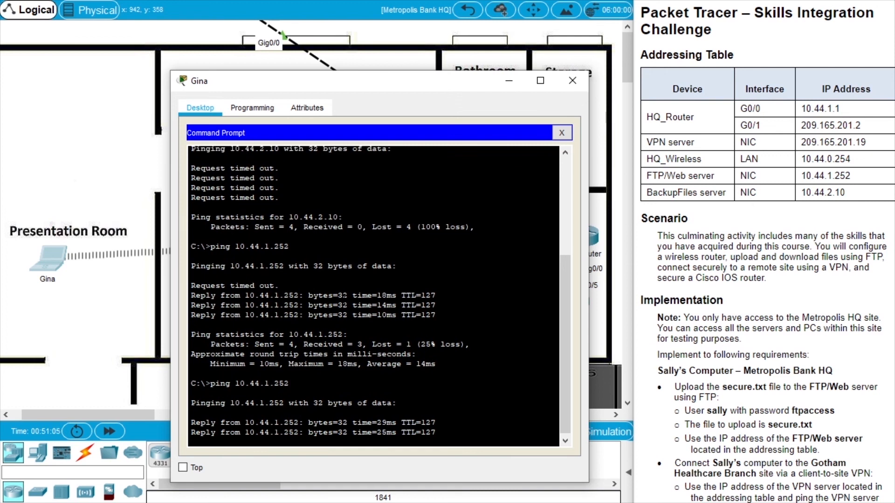
Show Gina's IP Configuration to confirm DHCP address 10.44.0.4 with gateway 10.44.0.1.
drag(435, 85, 427, 85)
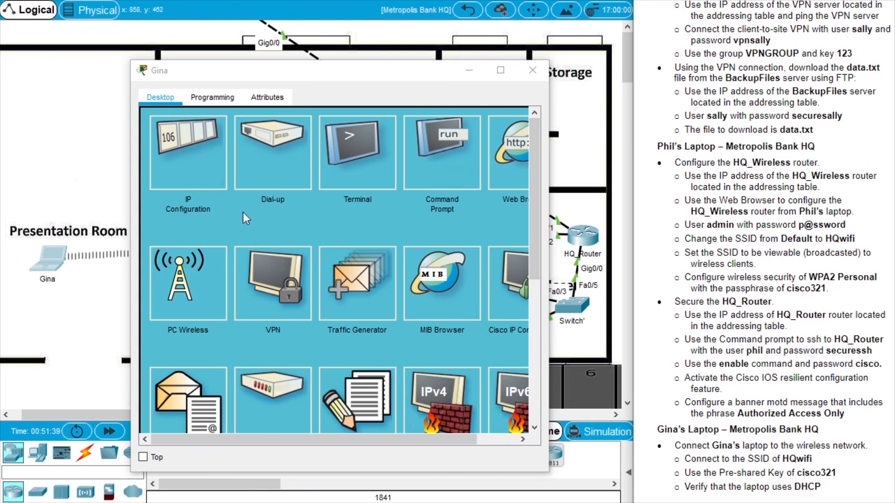
drag(132, 227, 107, 227)
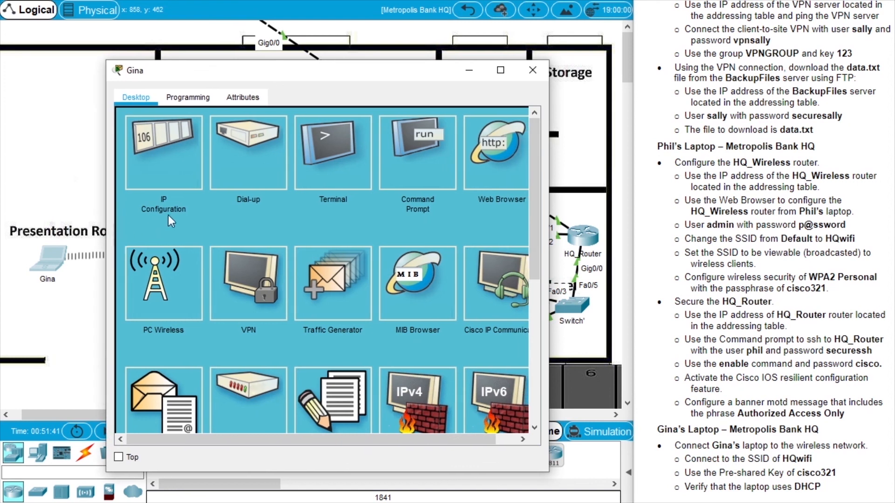
click(167, 175)
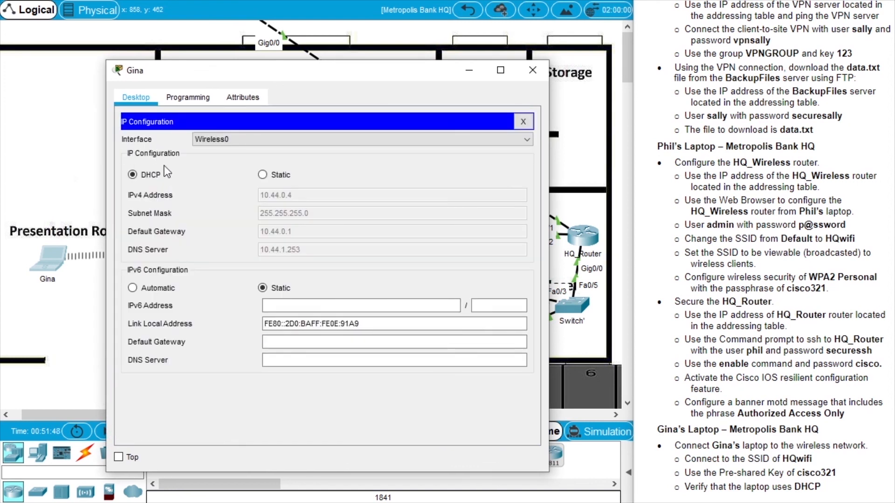